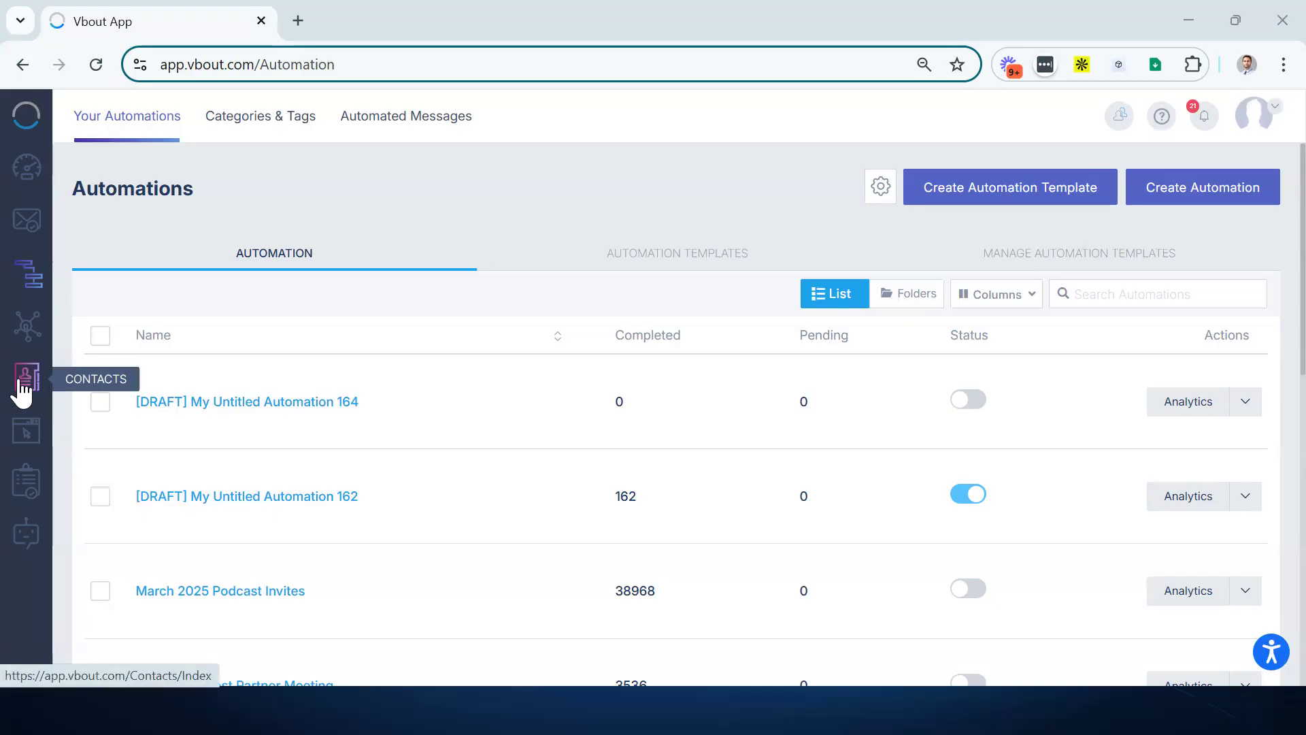
- Show the contact lists table under Contacts > Lists and scroll through it
click(23, 391)
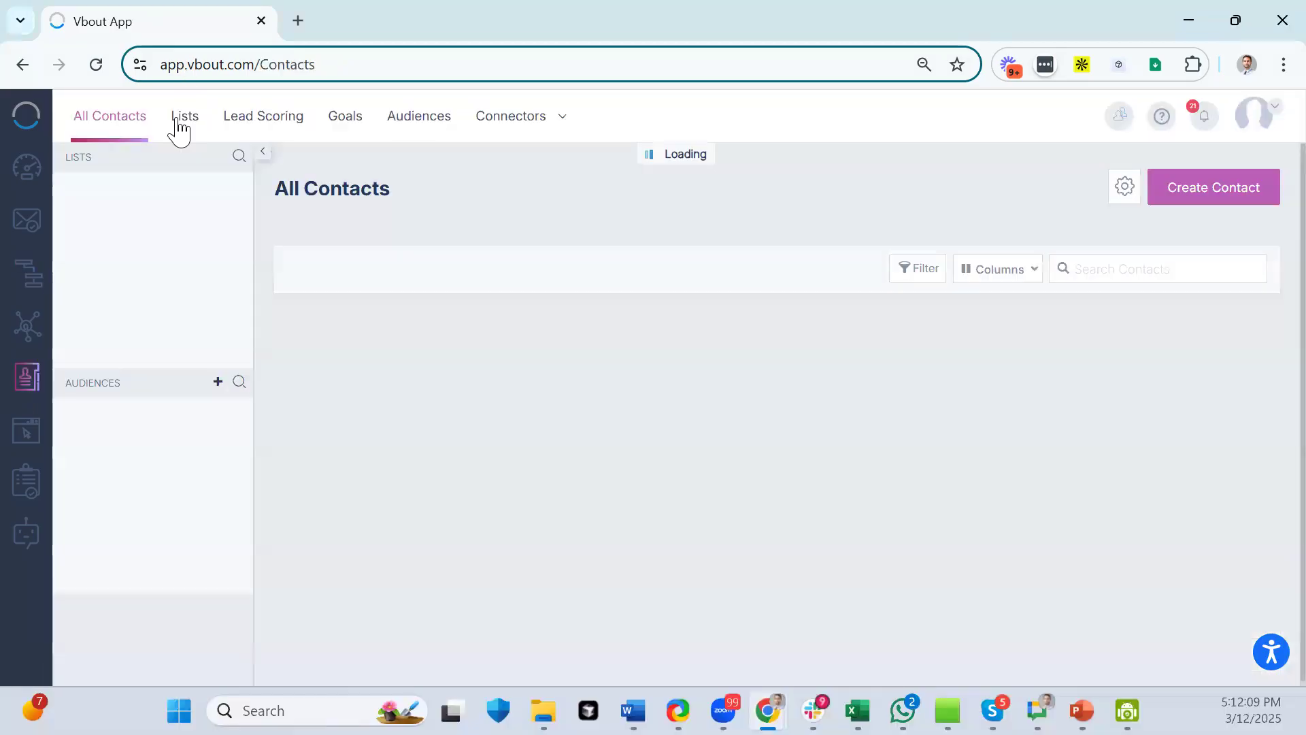
click(181, 123)
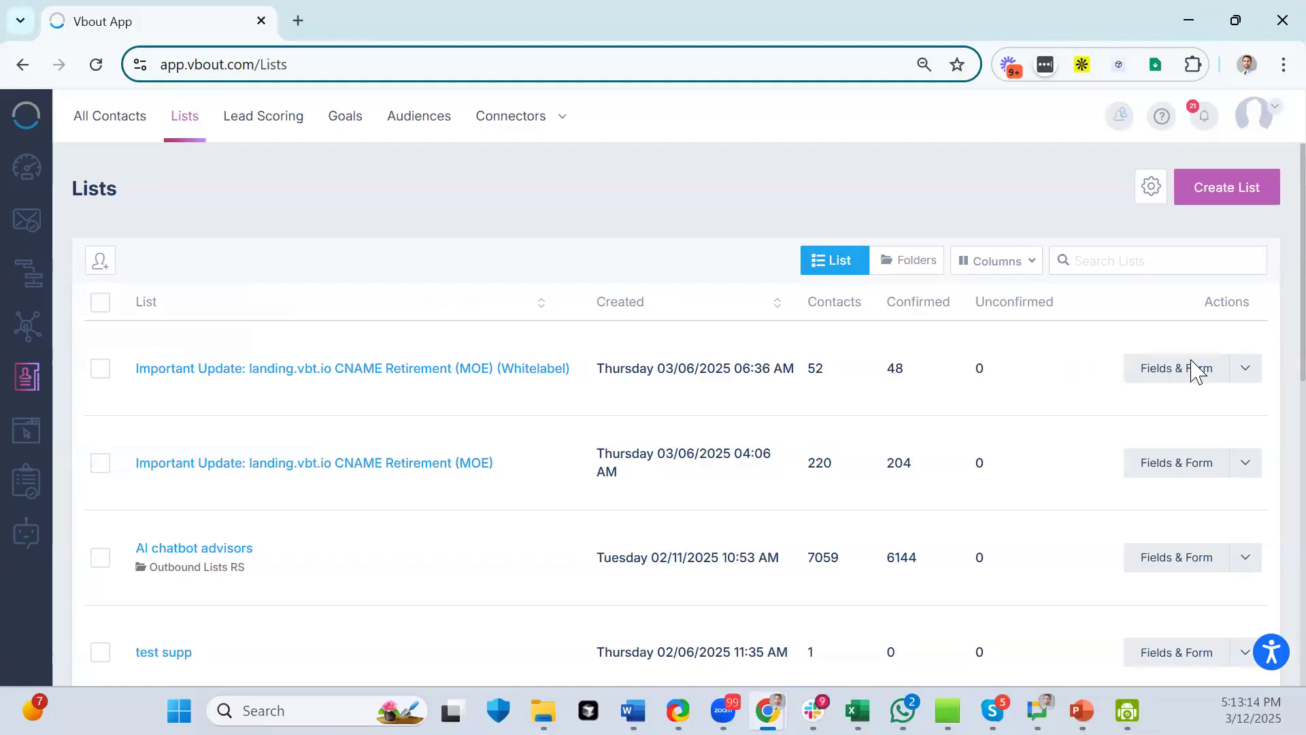
scroll(272, 436, down, 6)
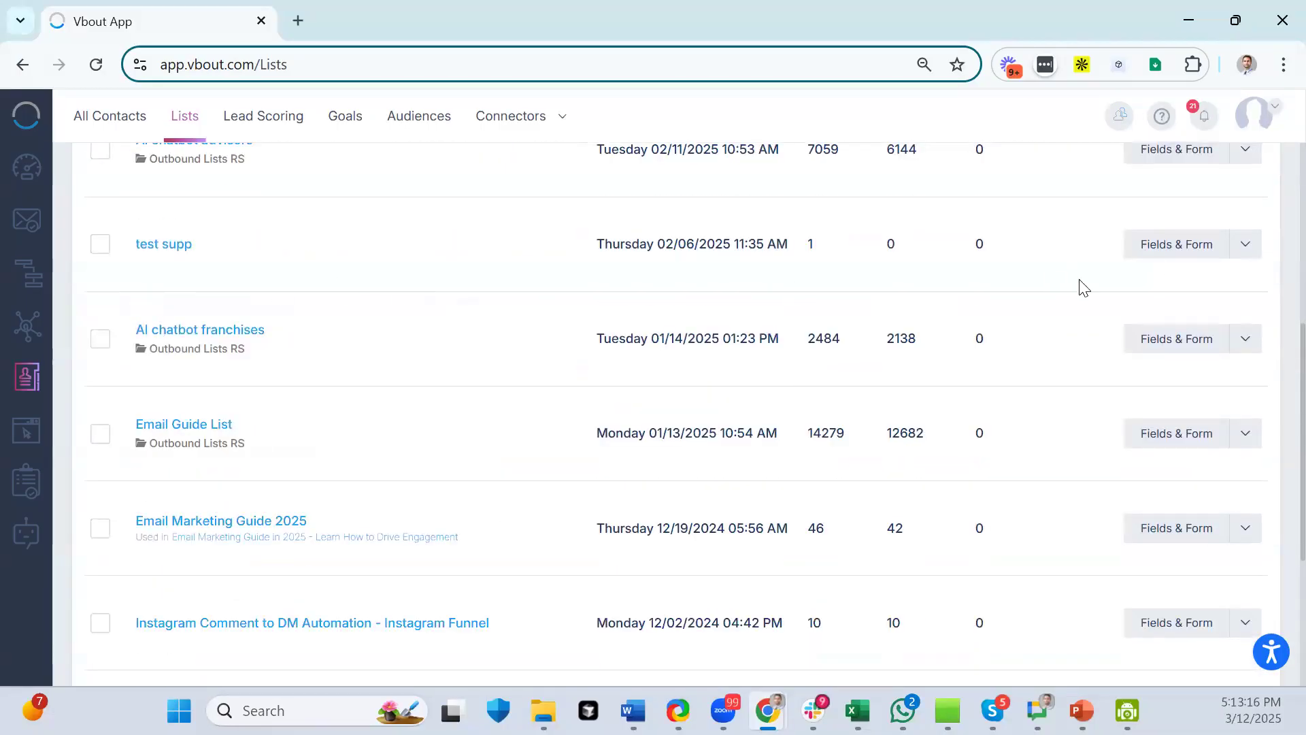
- Open the Fields & Form builder for the test supp list
click(1151, 257)
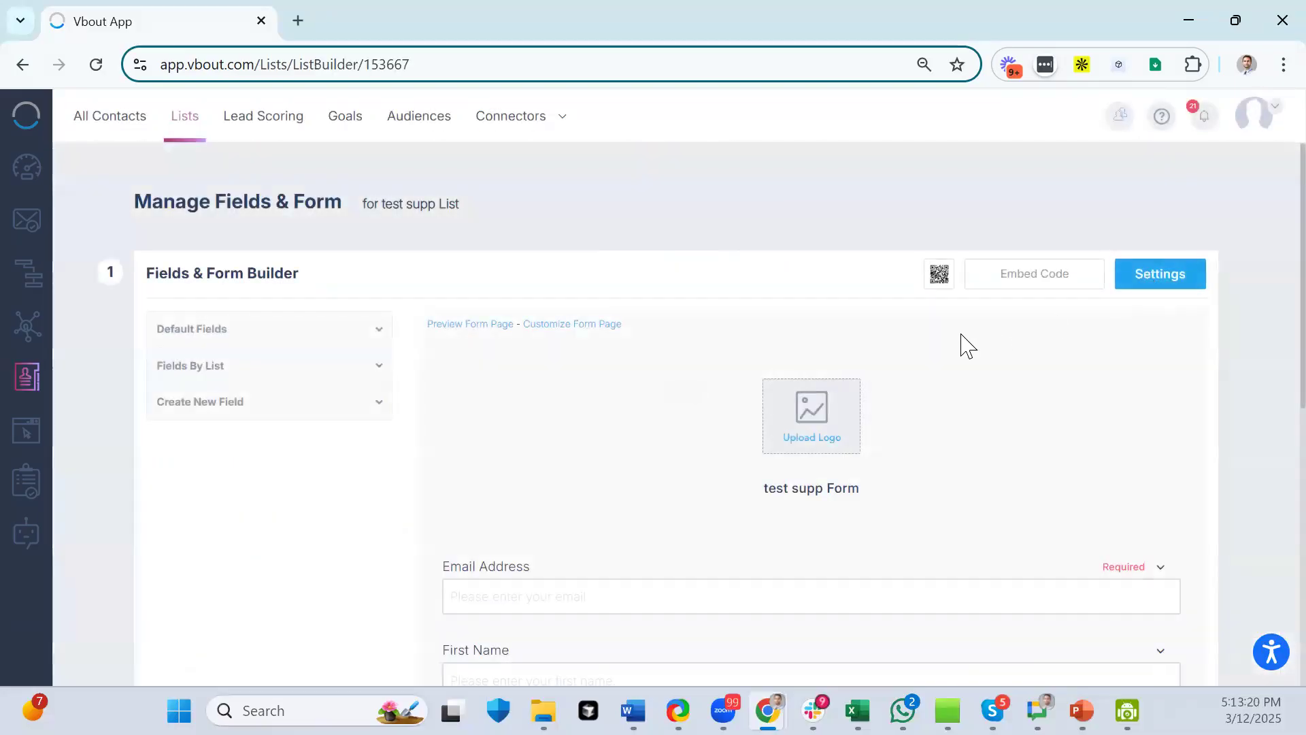
scroll(335, 454, down, 8)
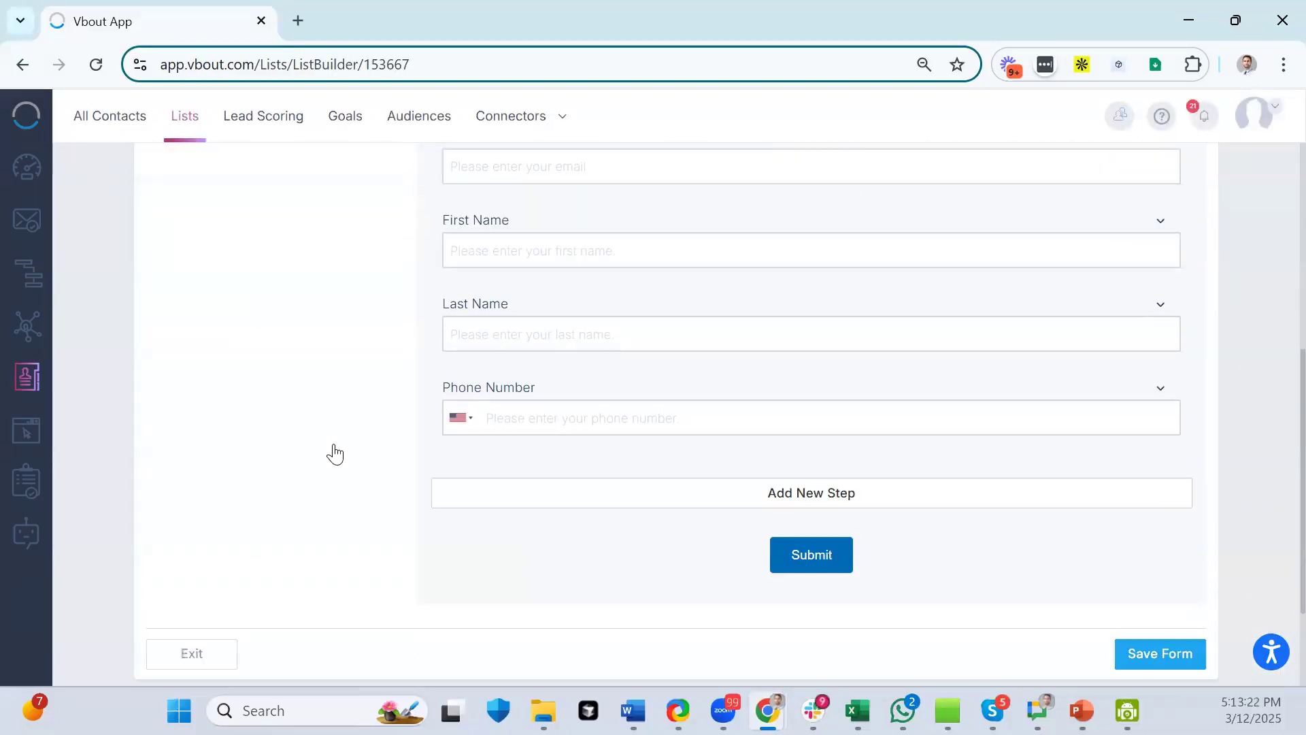
scroll(335, 454, up, 5)
scroll(335, 454, up, 3)
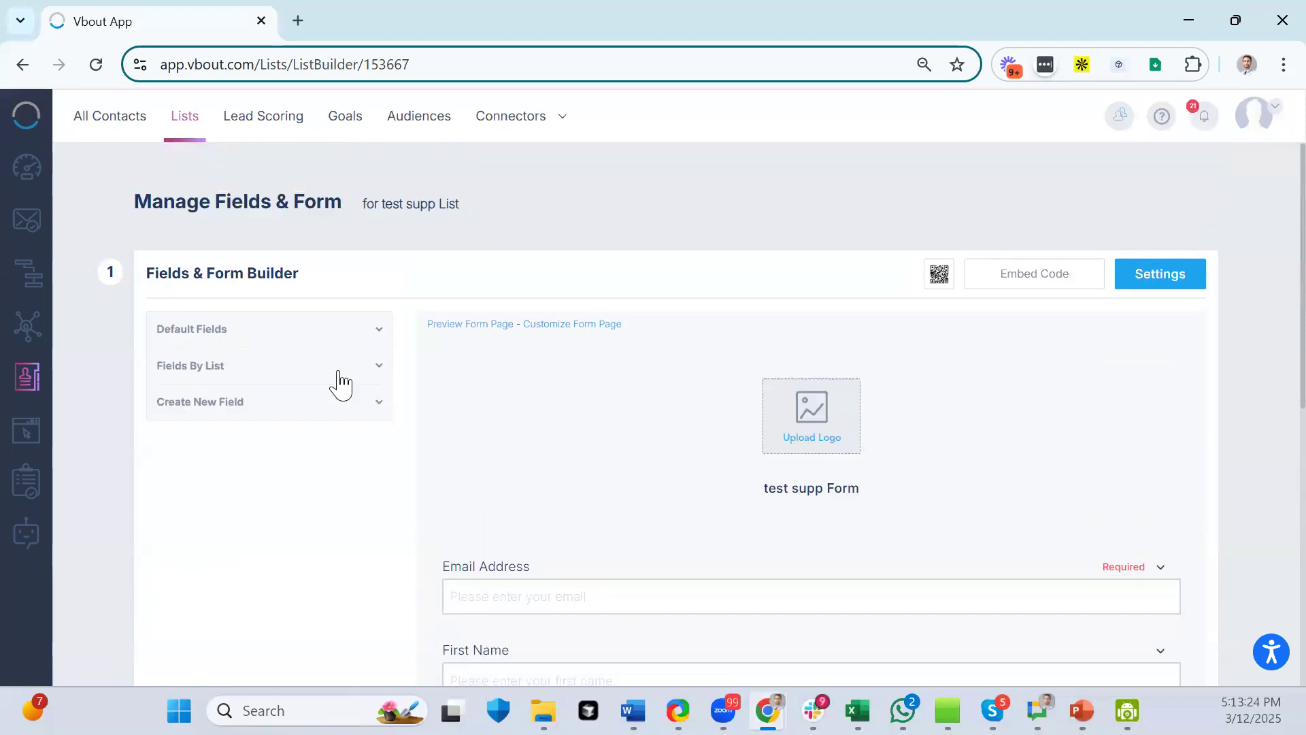
- Expand Default Fields and Create New Field to reveal Text, Number, Email, Phone and Date types
click(324, 333)
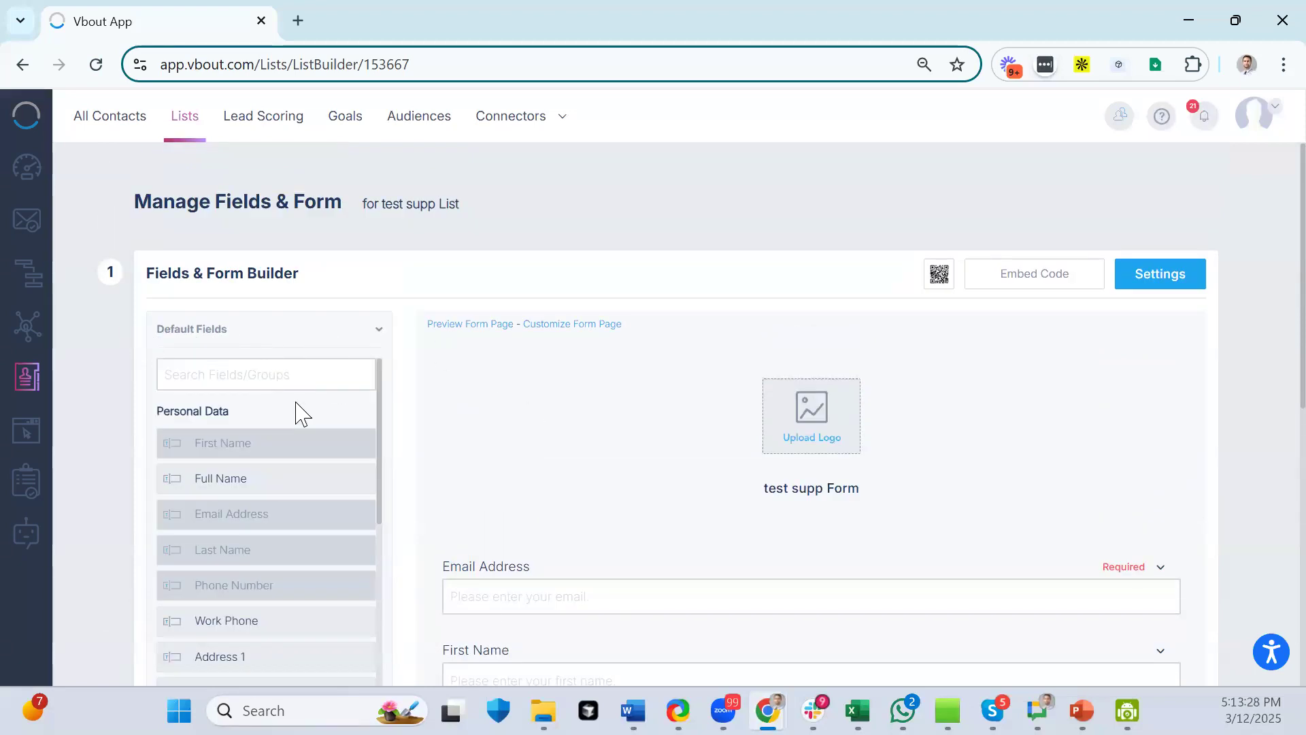
scroll(295, 407, down, 3)
scroll(297, 407, down, 3)
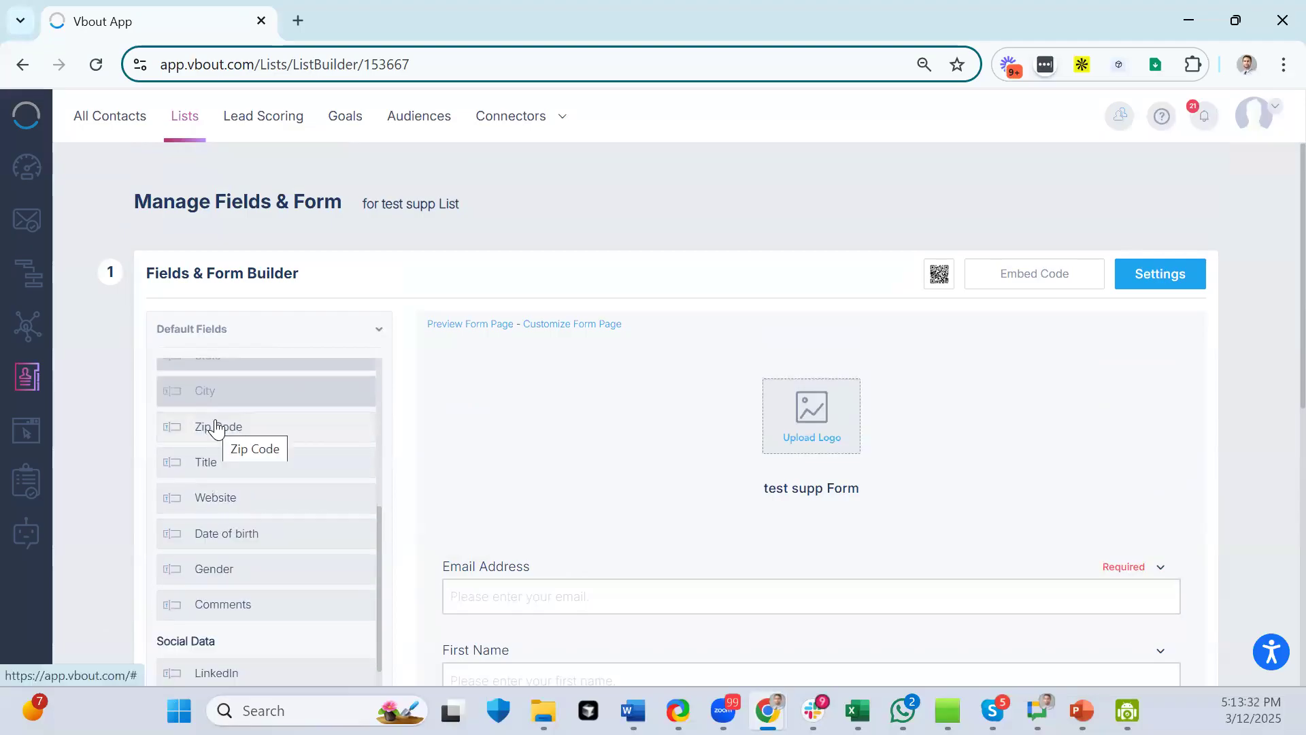
scroll(679, 534, down, 5)
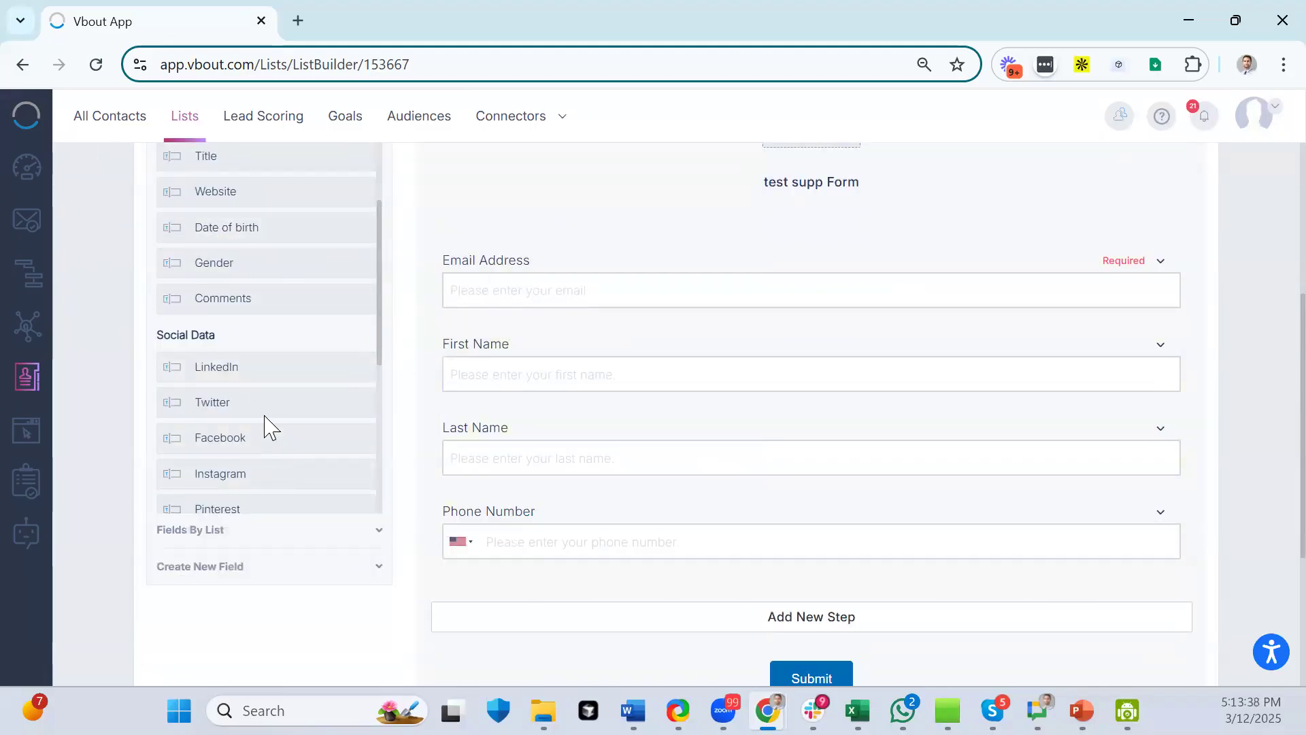
scroll(270, 417, down, 5)
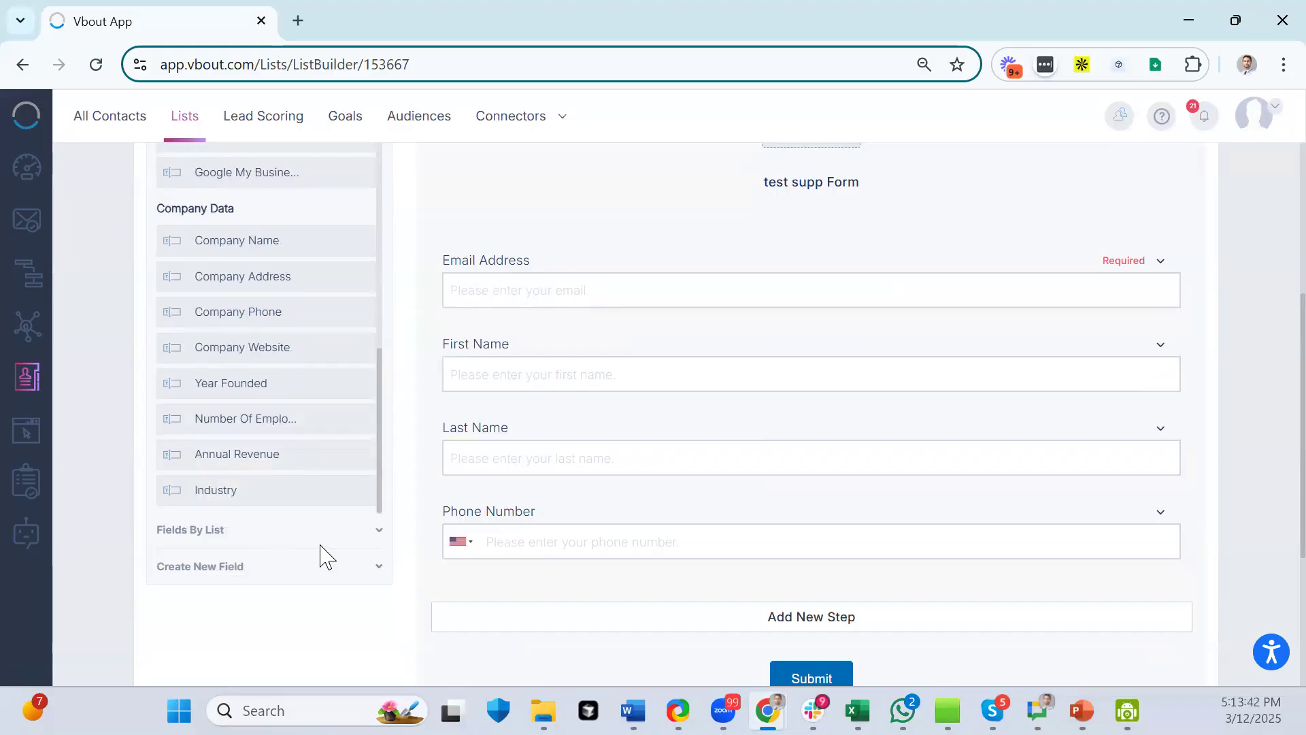
click(355, 579)
scroll(336, 562, down, 3)
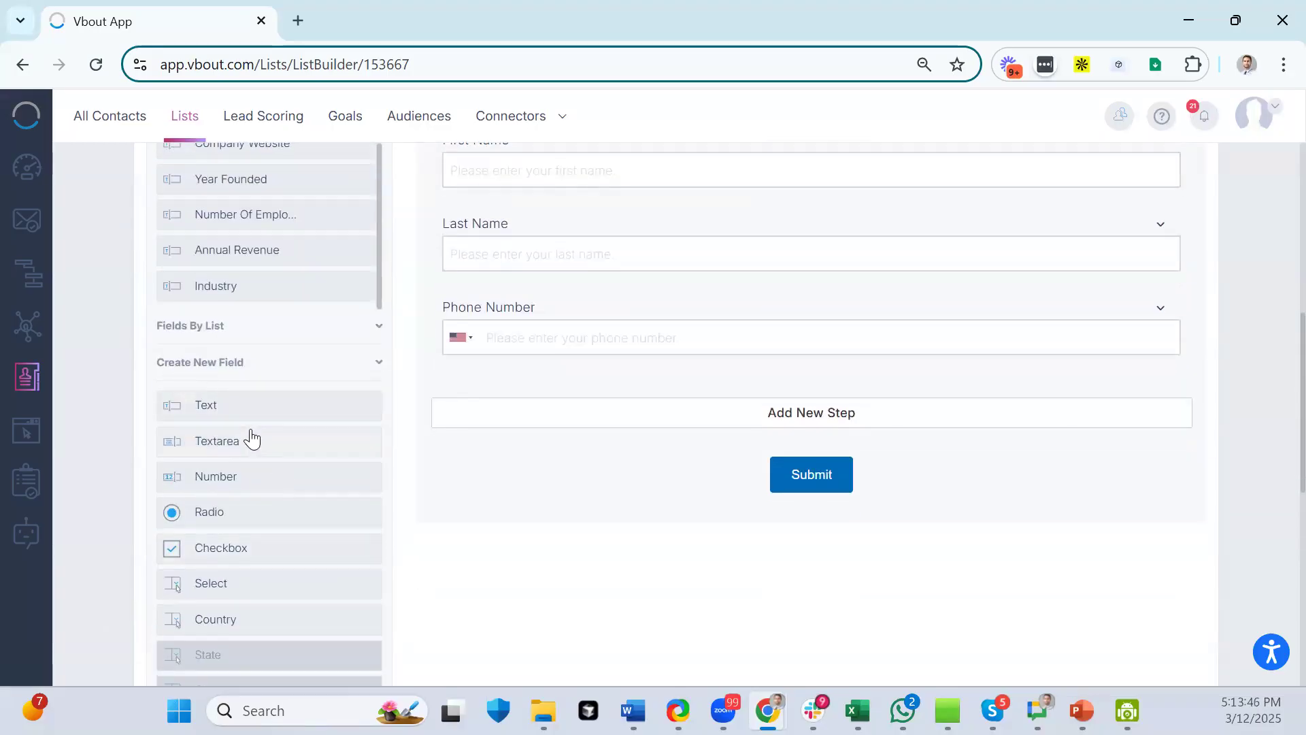
scroll(253, 439, down, 2)
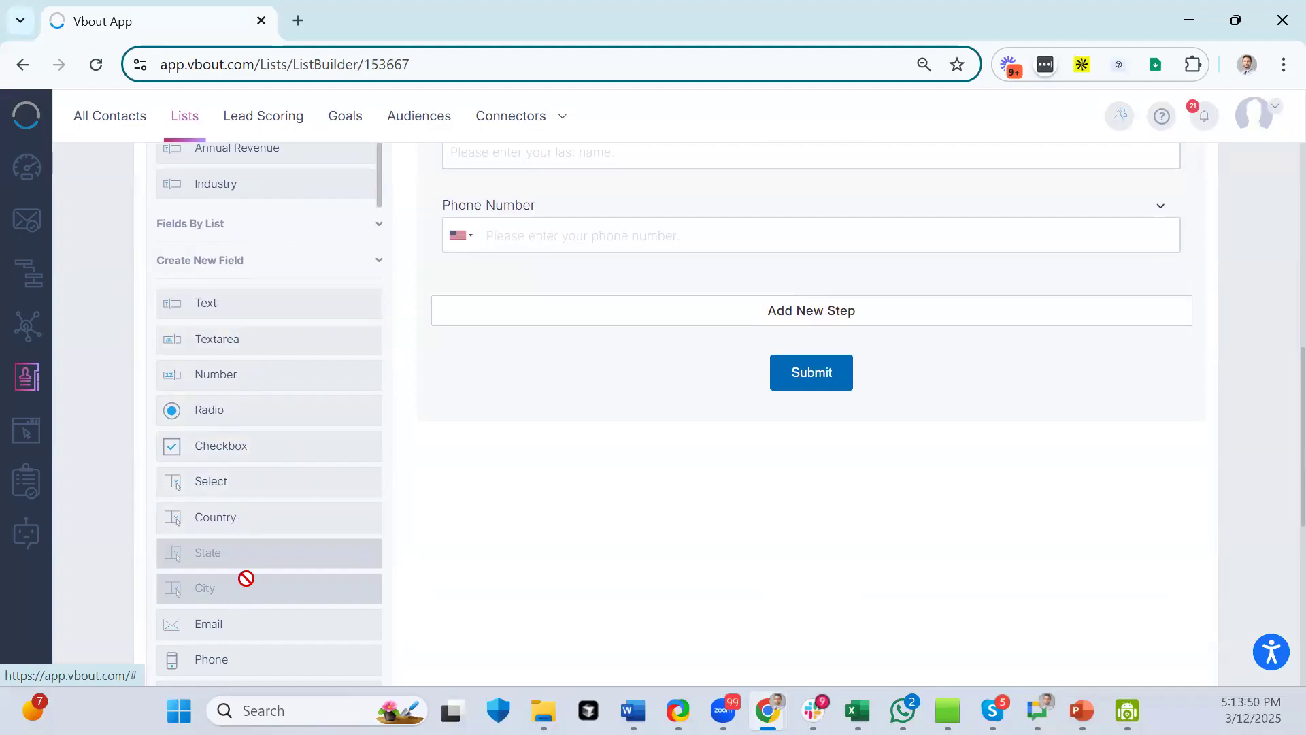
scroll(248, 585, down, 2)
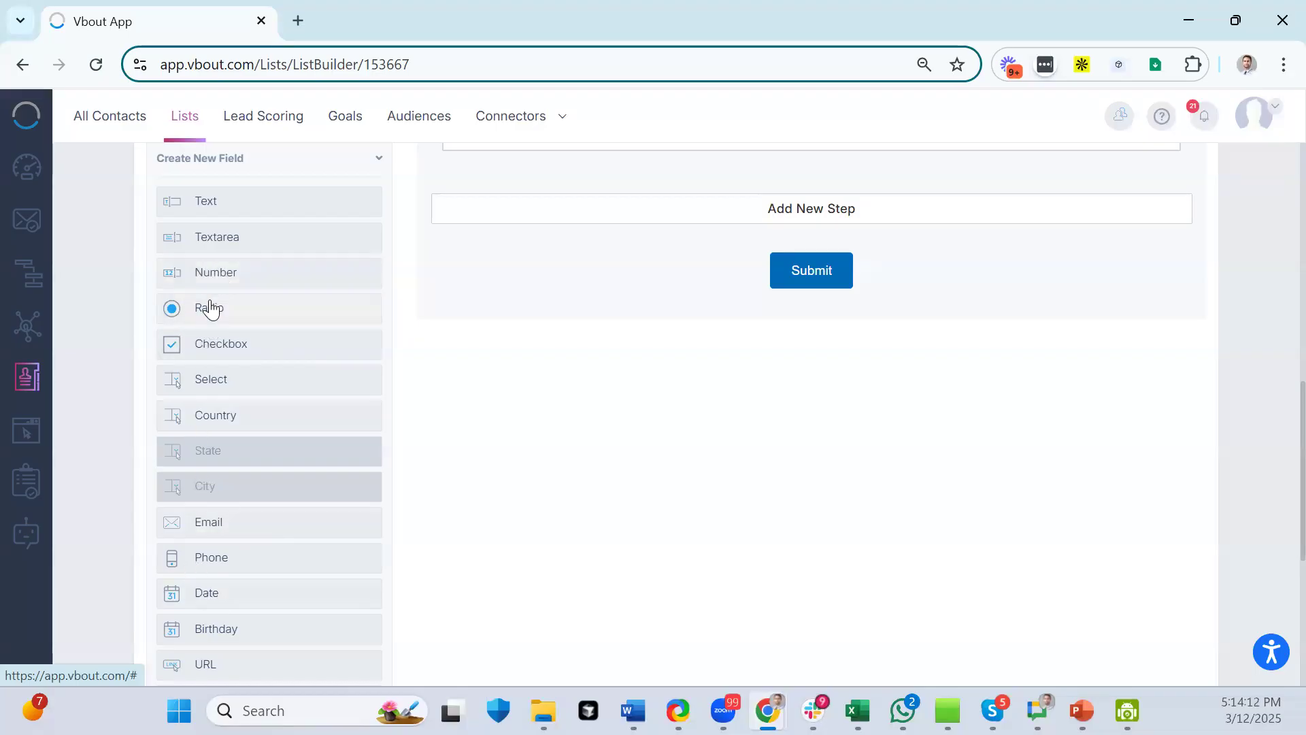
- Add a Checkbox Buttons field and rename its first option from Option 1 to United
click(224, 347)
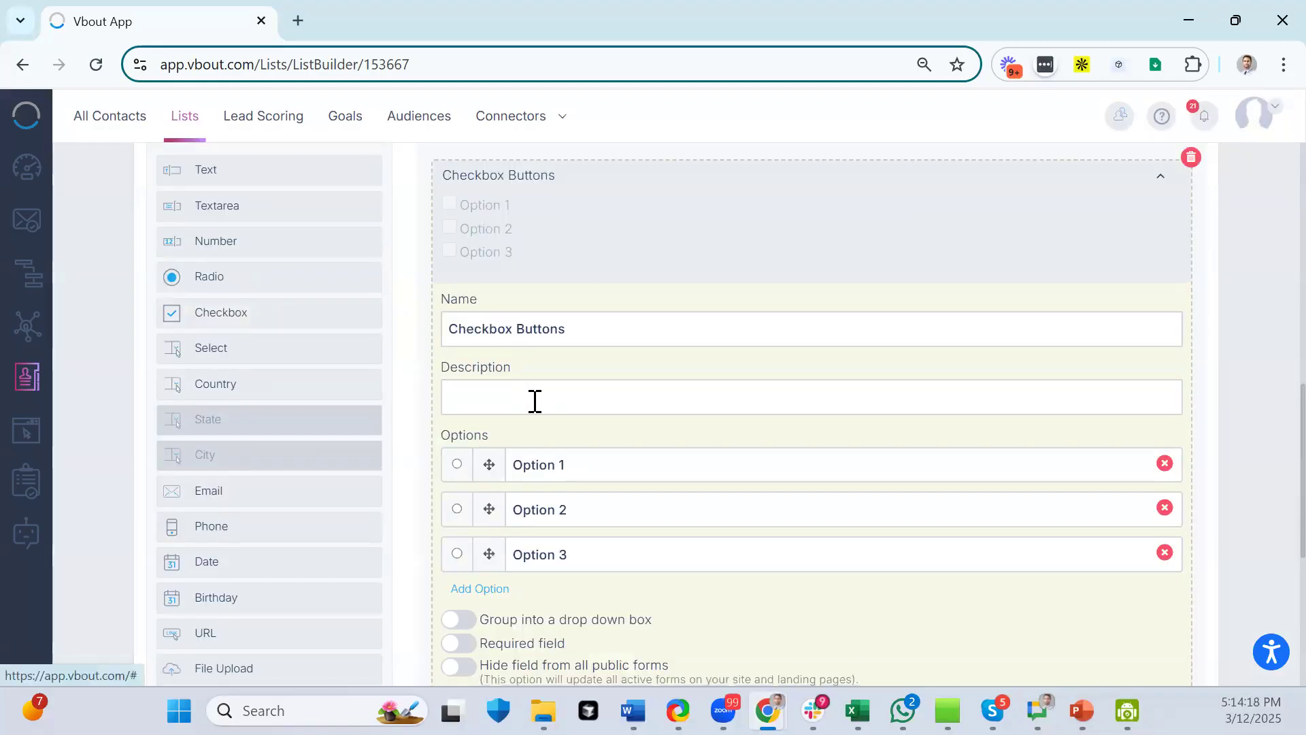
click(577, 475)
click(576, 509)
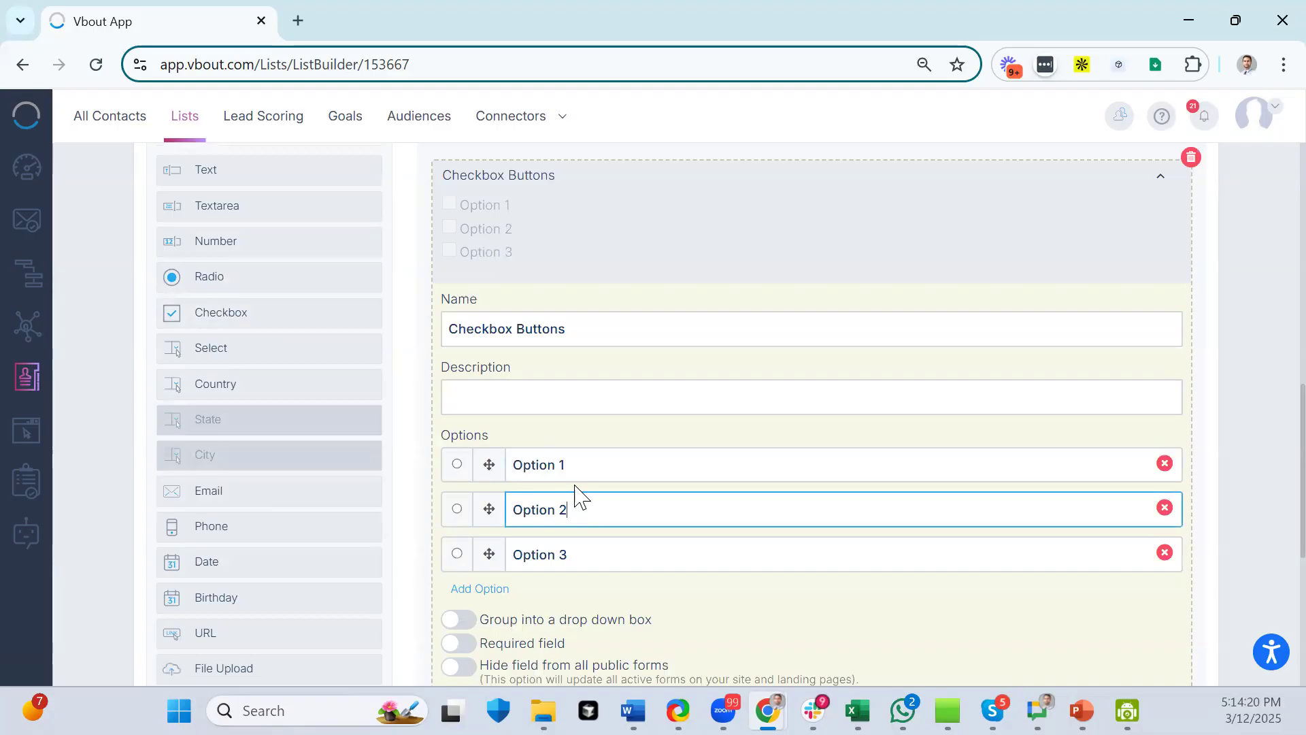
drag(573, 464, 476, 462)
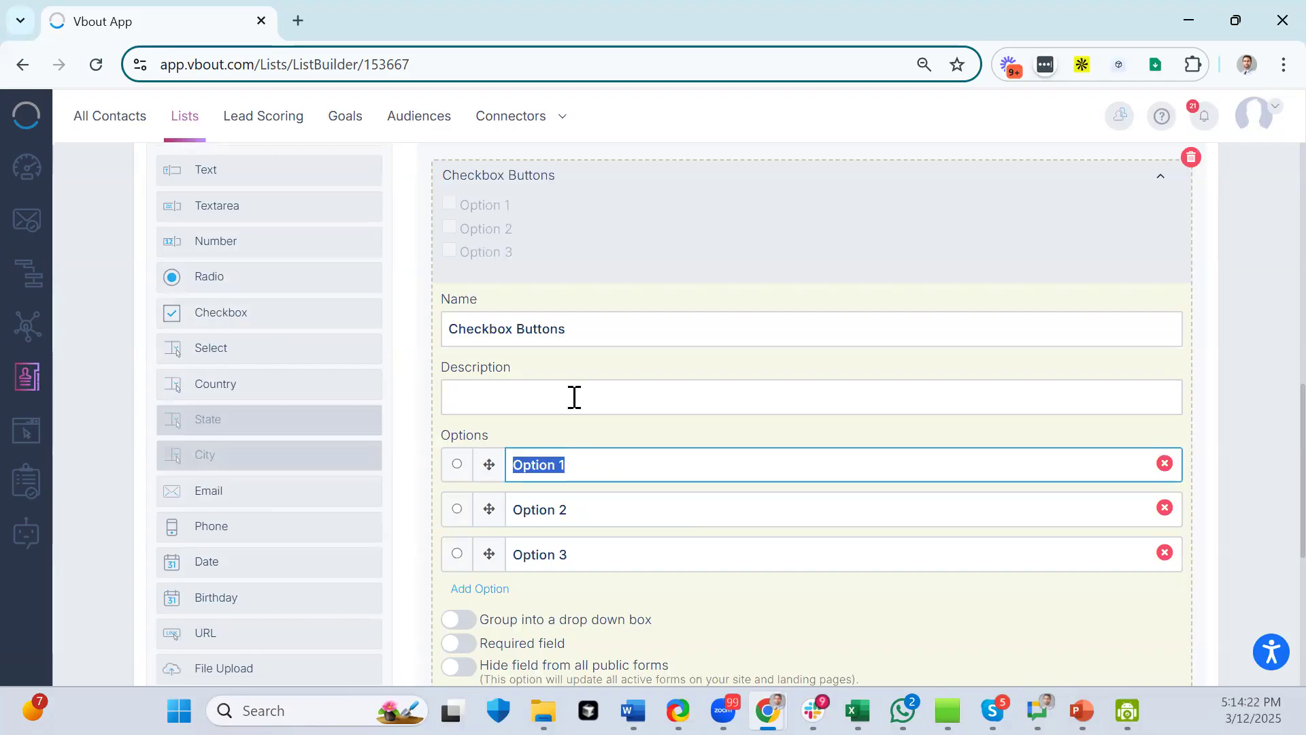
text(USA)
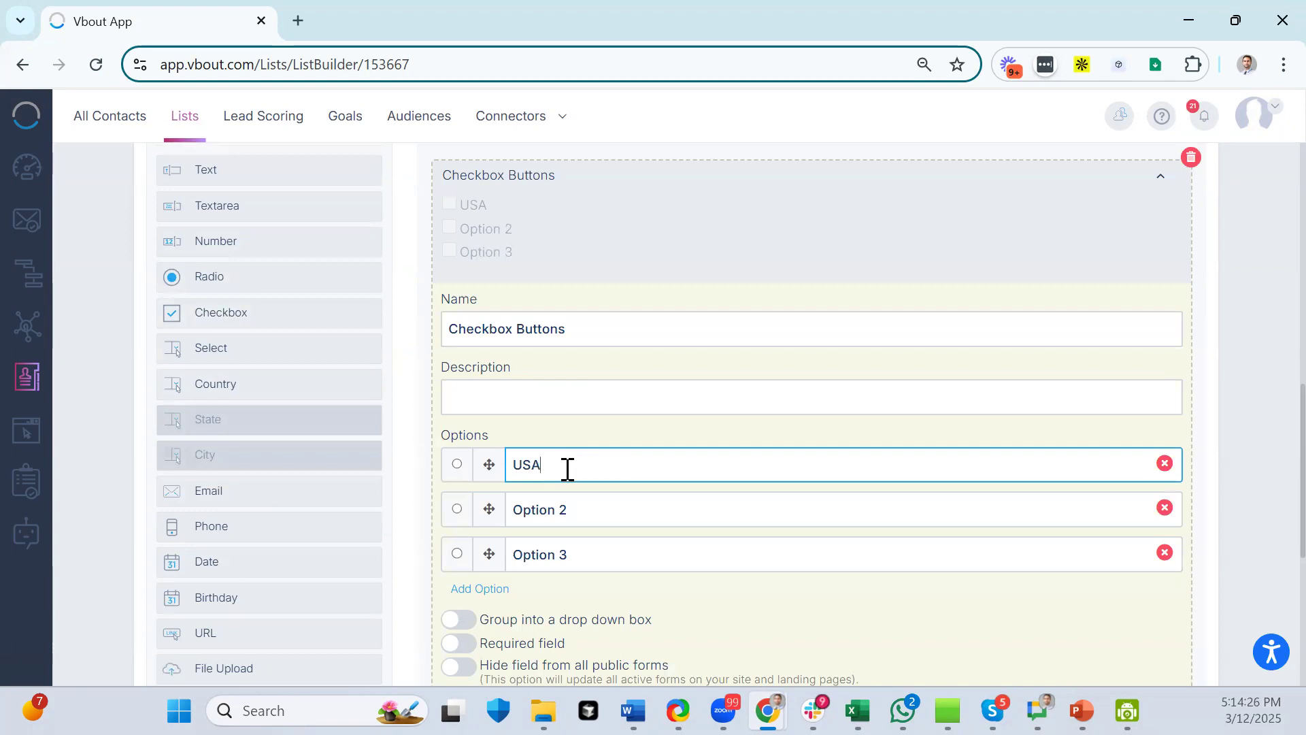
key(BackSpace)
key(BackSpace)
key(BackSpace)
text(Ubited)
key(BackSpace)
key(BackSpace)
key(BackSpace)
key(BackSpace)
key(BackSpace)
text(nited)
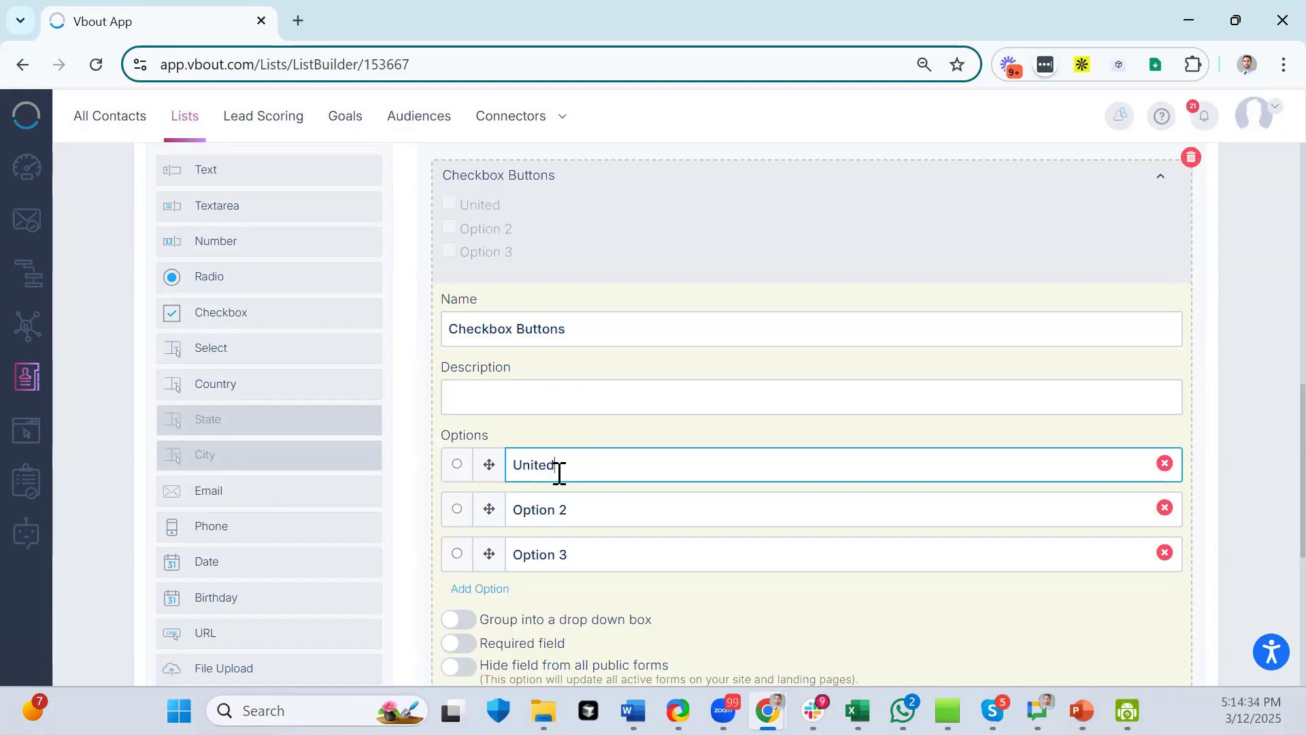
scroll(576, 442, down, 1)
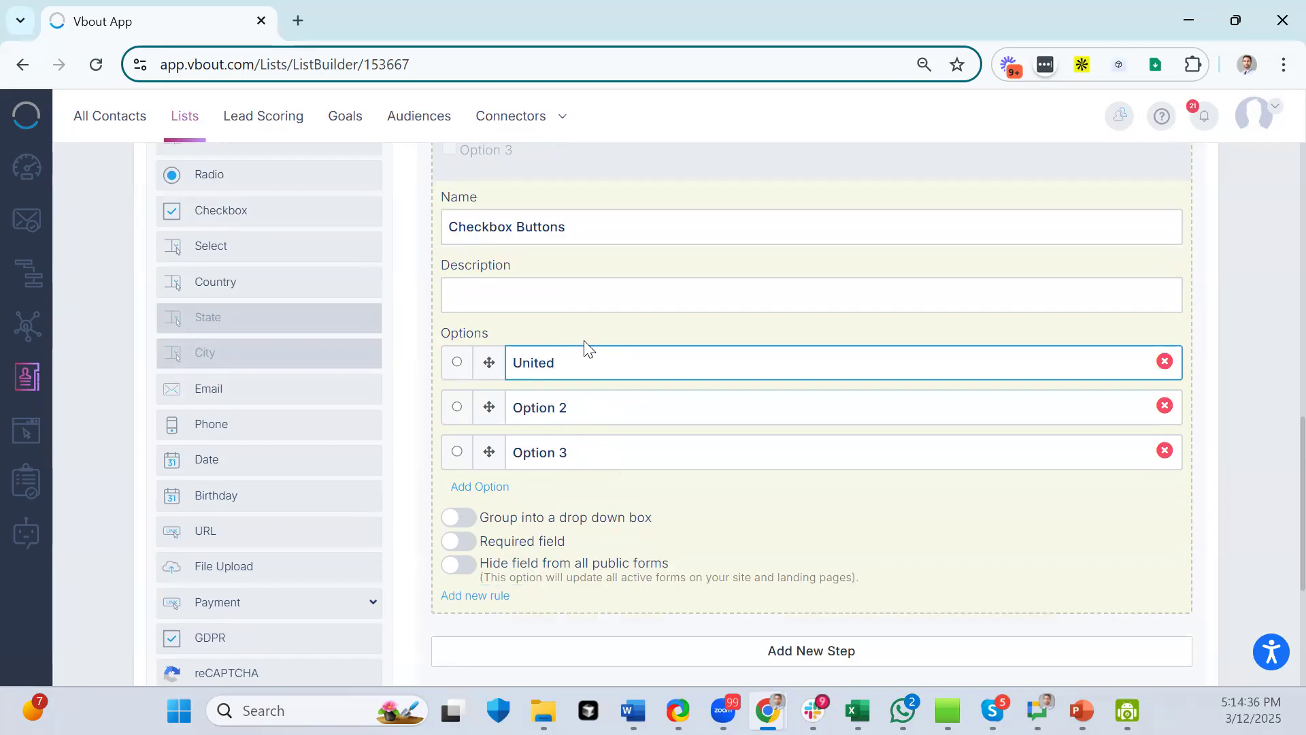
scroll(720, 437, down, 4)
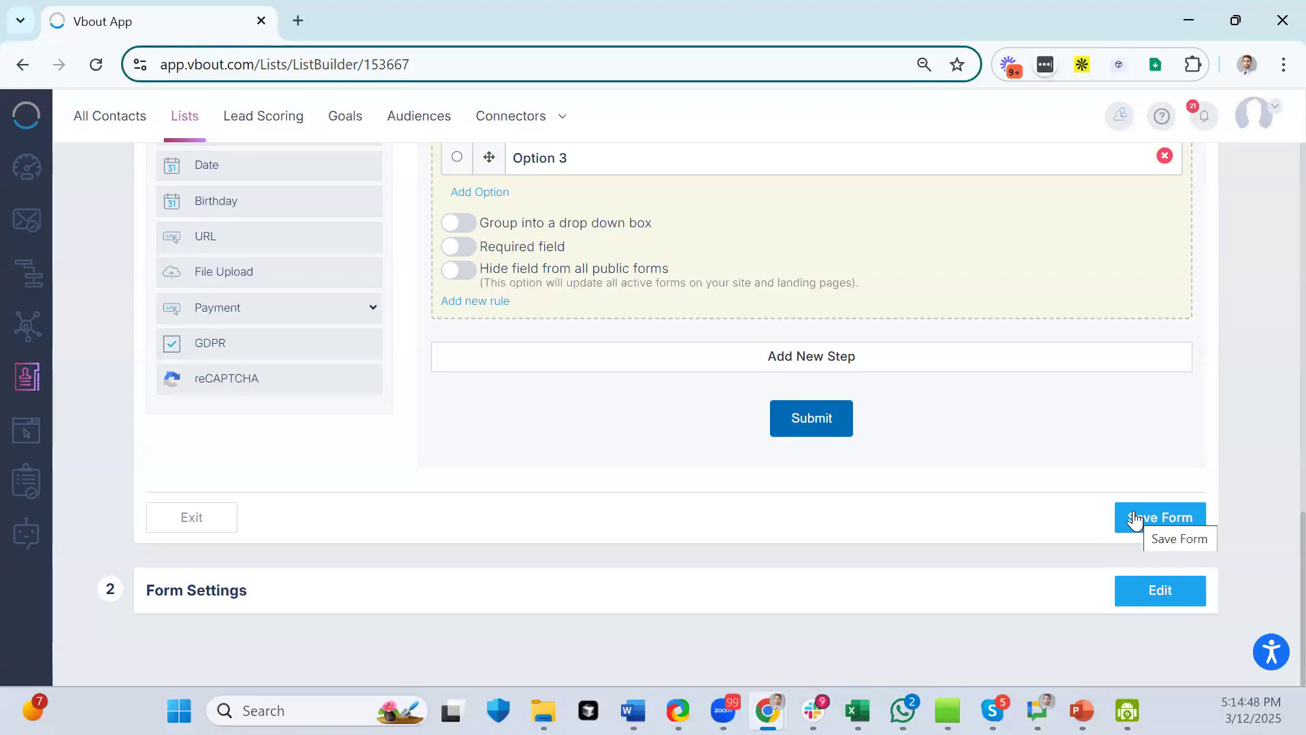
scroll(905, 404, up, 12)
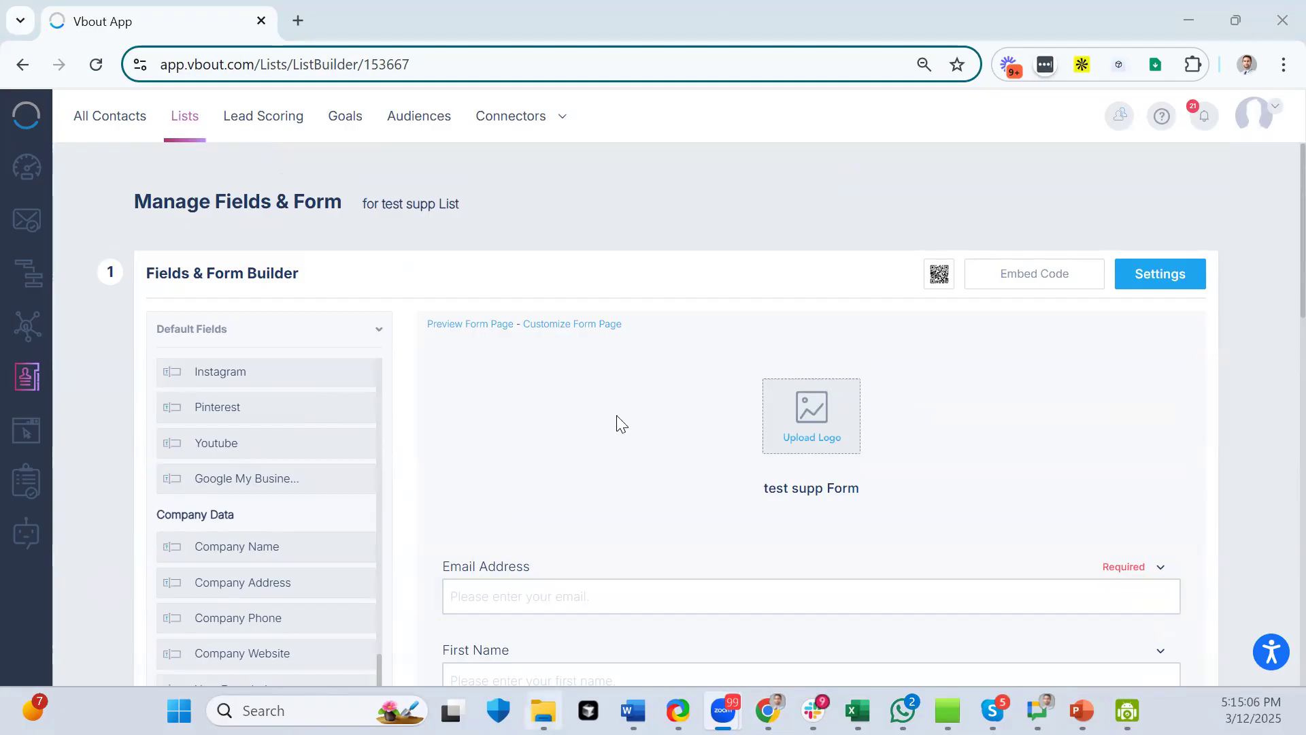
scroll(617, 421, down, 3)
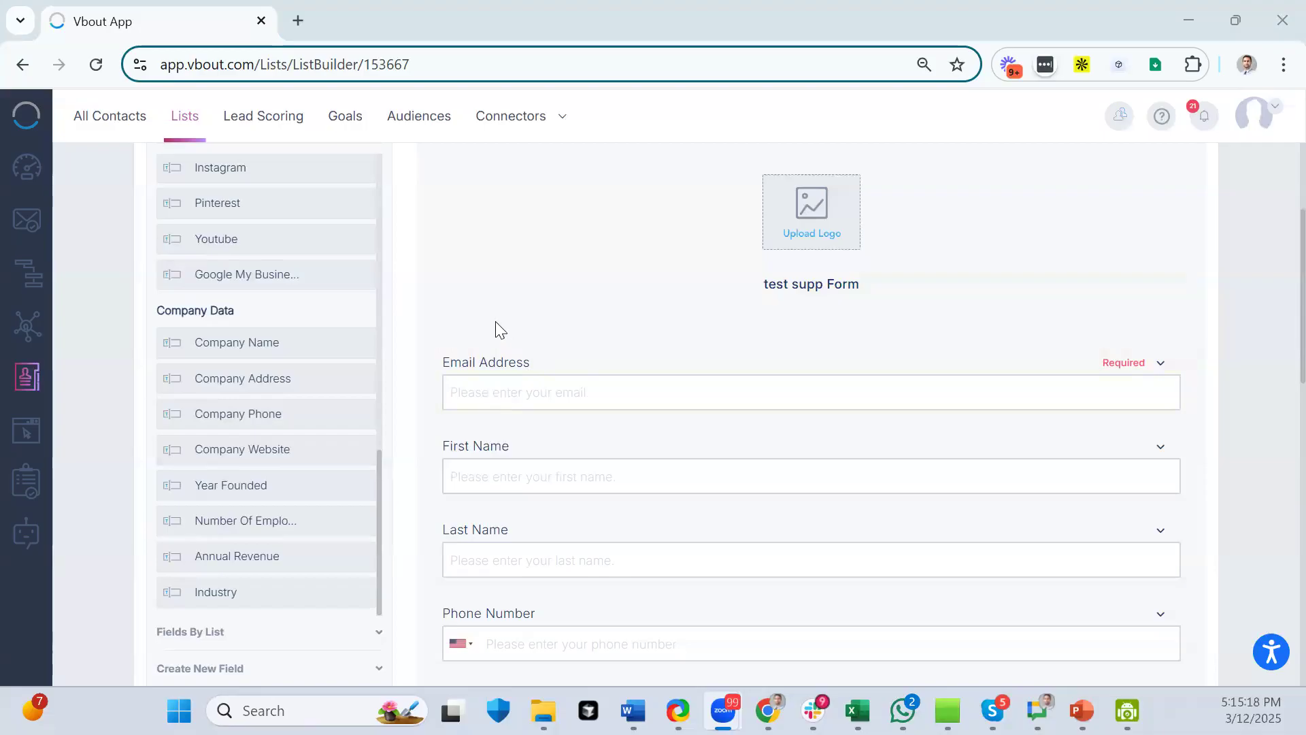
scroll(500, 329, up, 1)
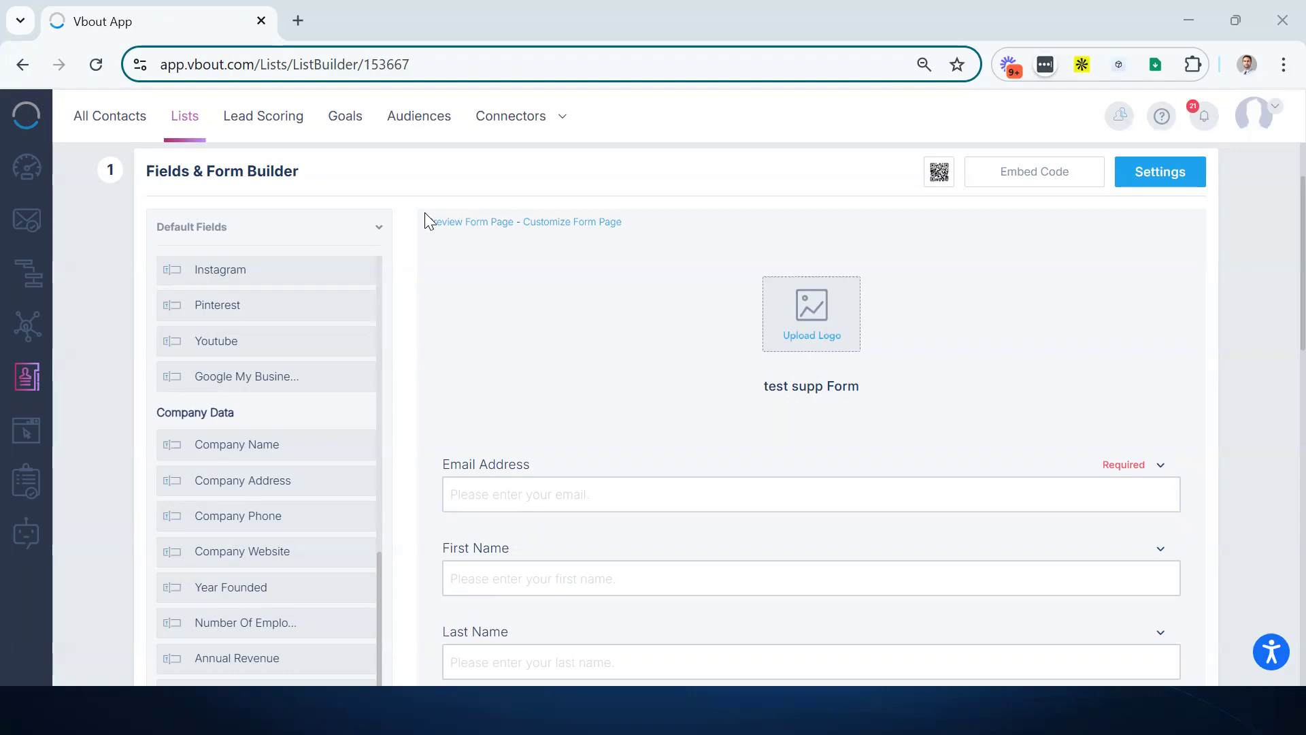
- Go to the Integrations settings page from the account menu
click(1274, 120)
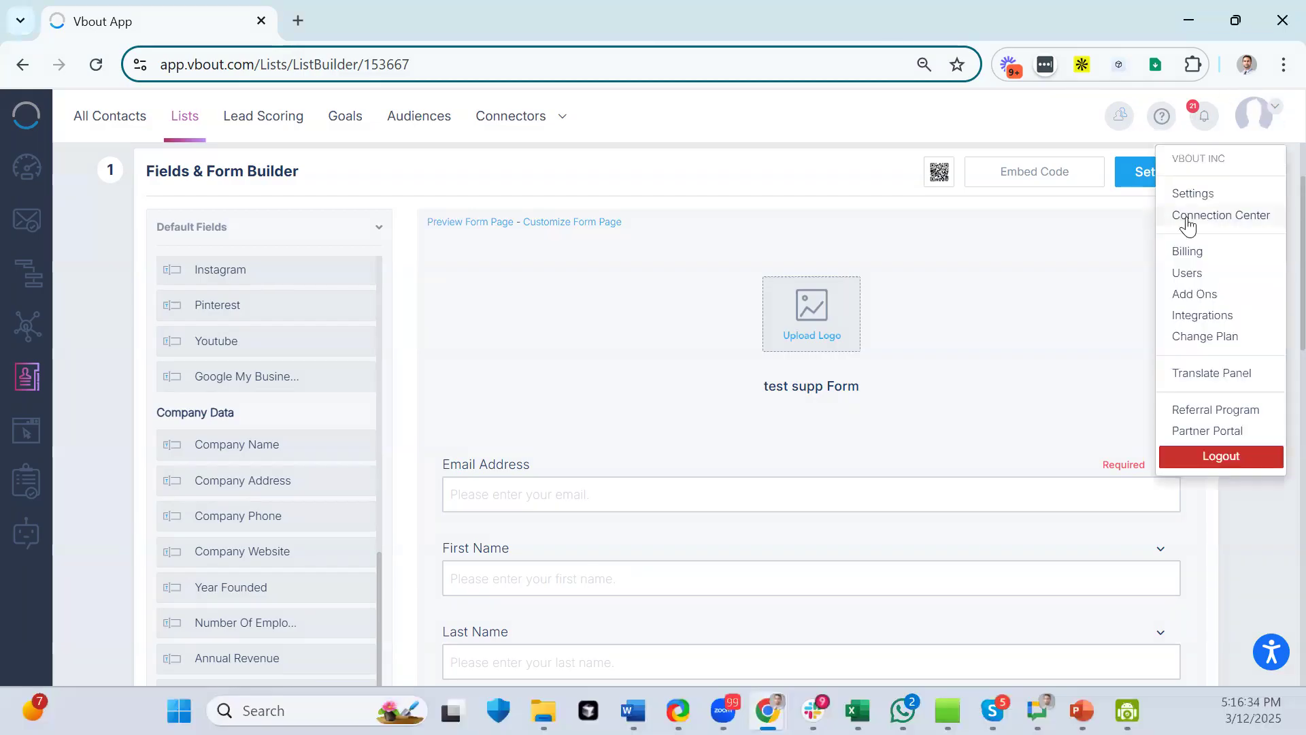
click(1199, 315)
scroll(465, 368, down, 7)
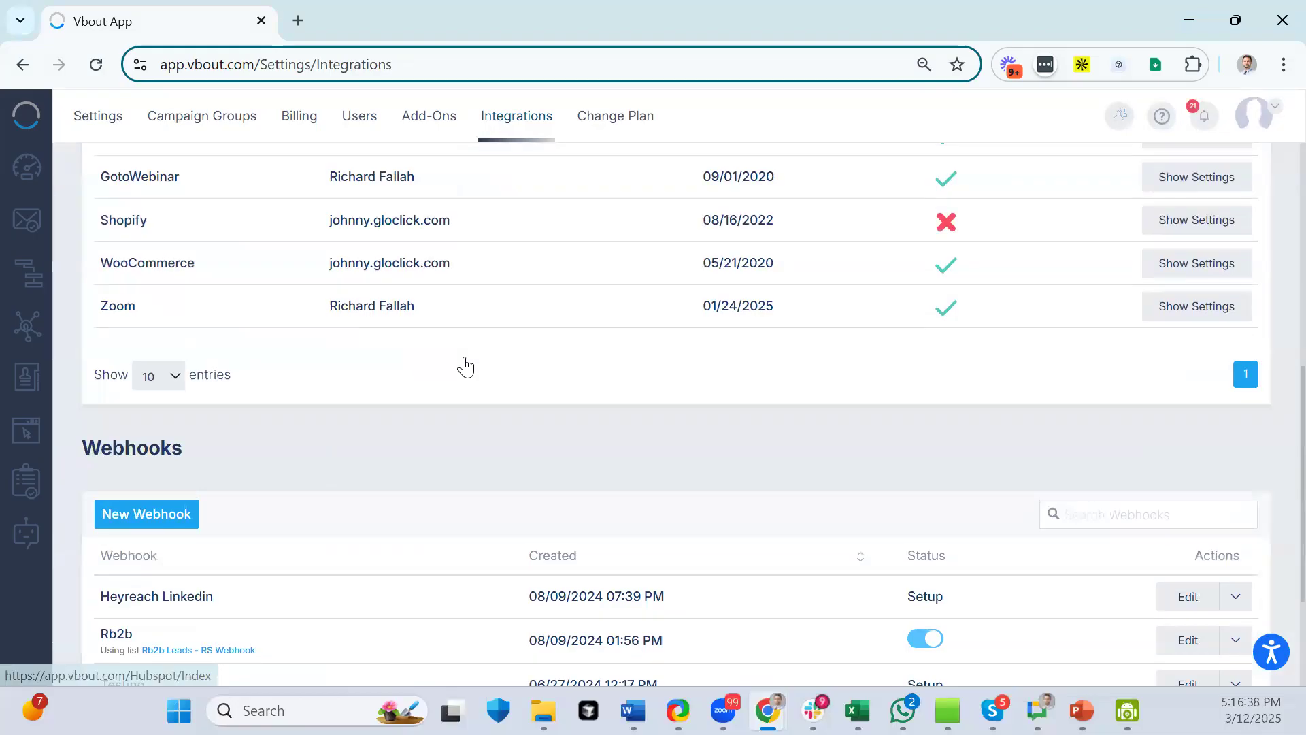
scroll(288, 379, down, 3)
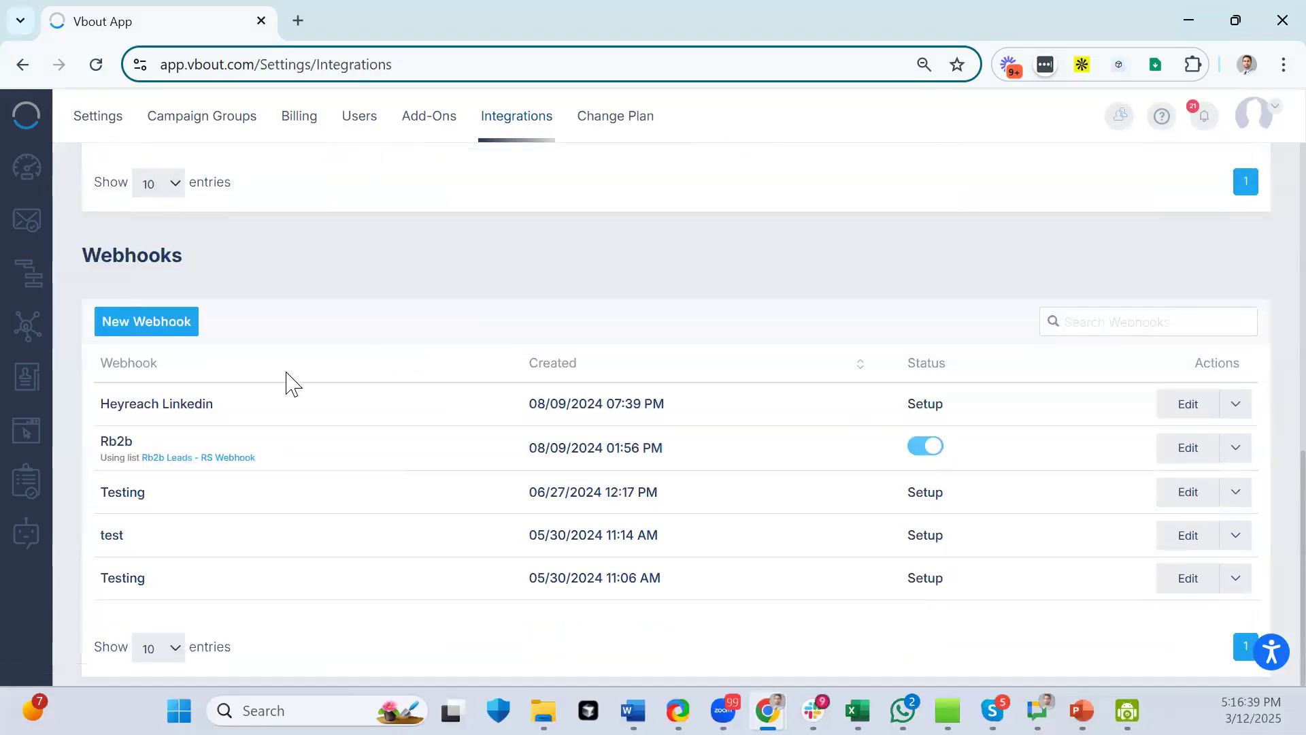
- Start a new webhook, cancel it, and return to the top of the page
click(160, 325)
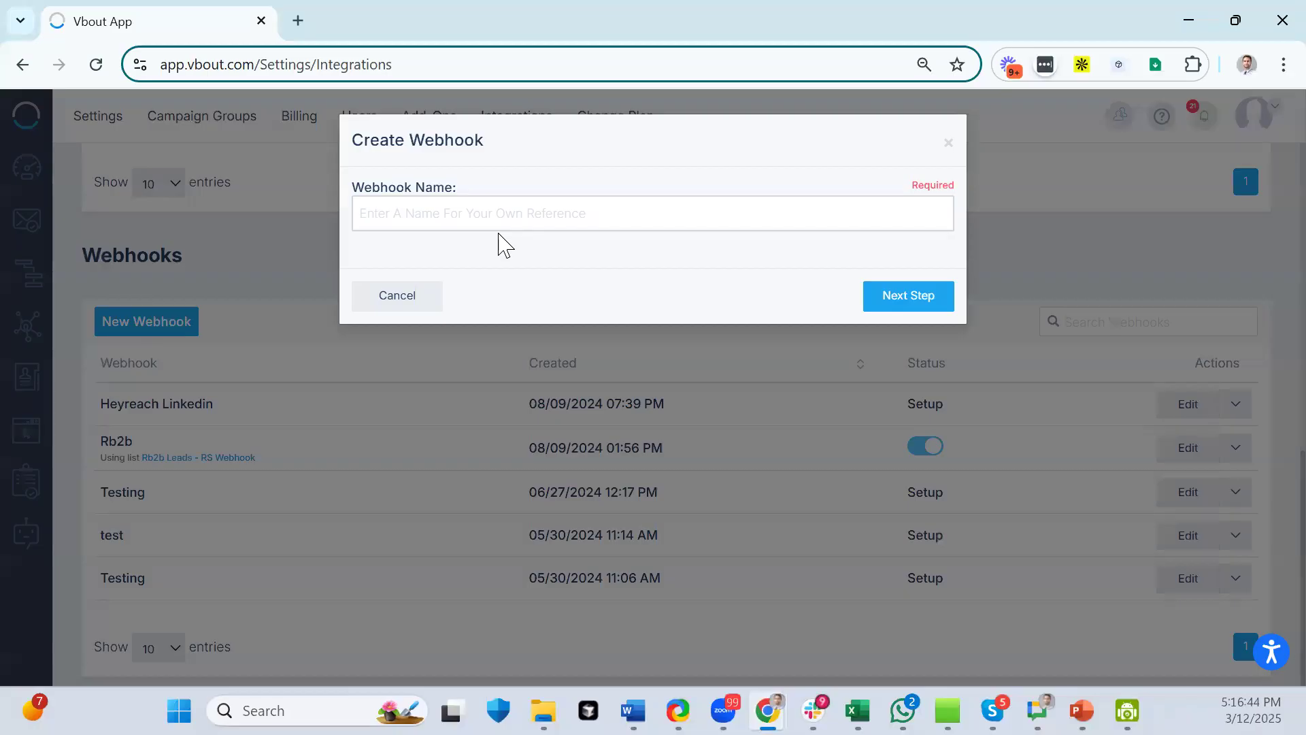
click(393, 301)
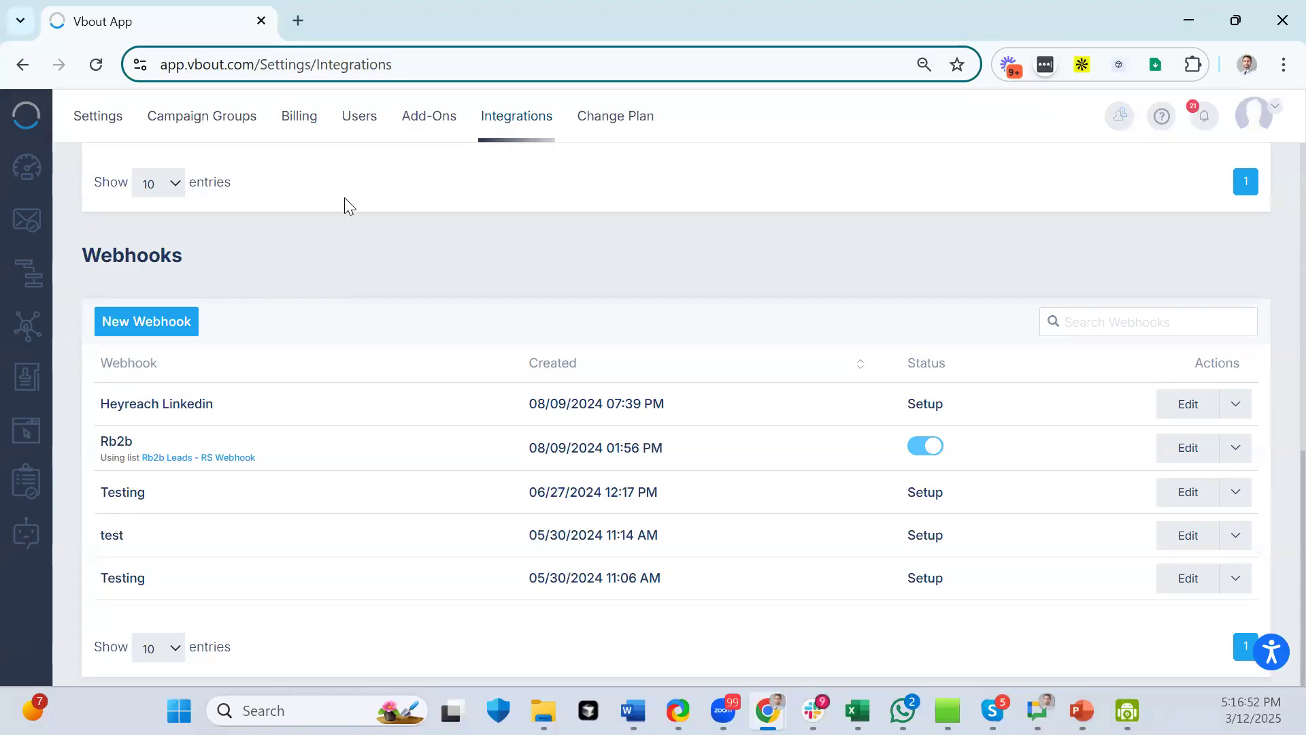
scroll(476, 354, up, 10)
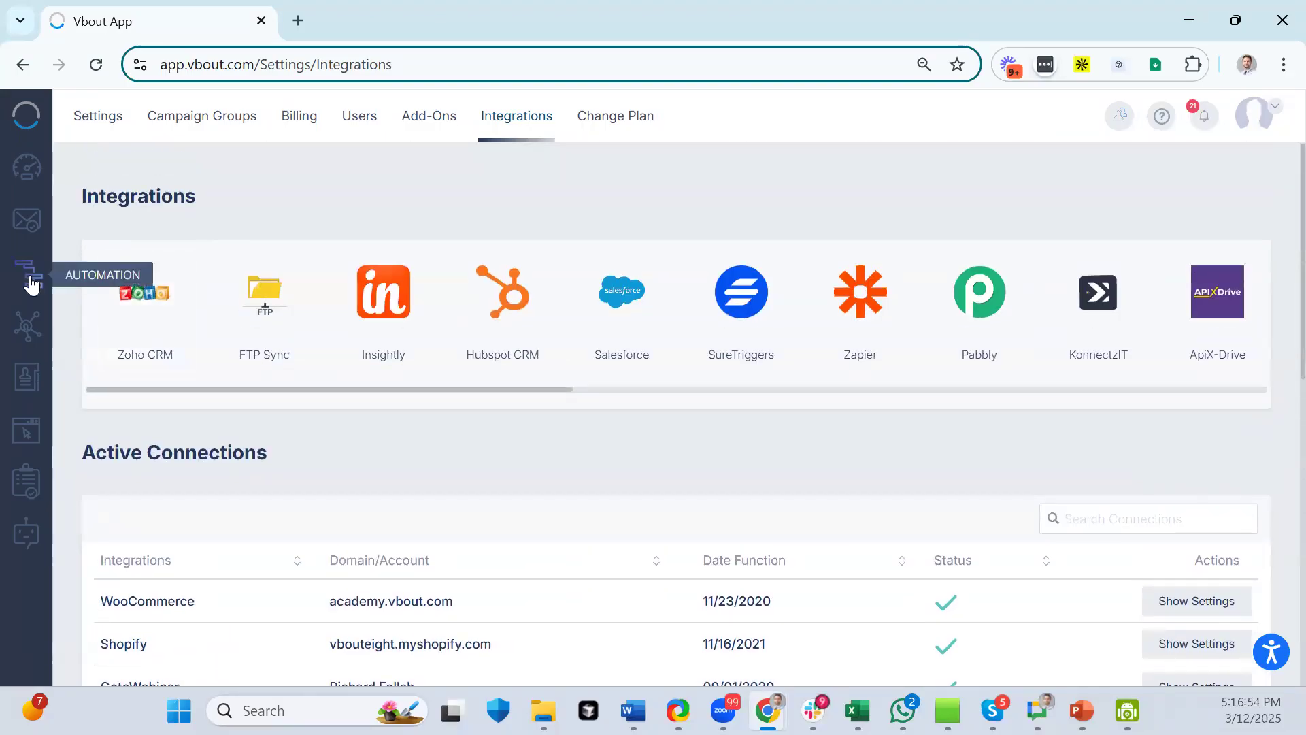
- Open the Automations list with drafts 164 and 162 at the top
click(31, 284)
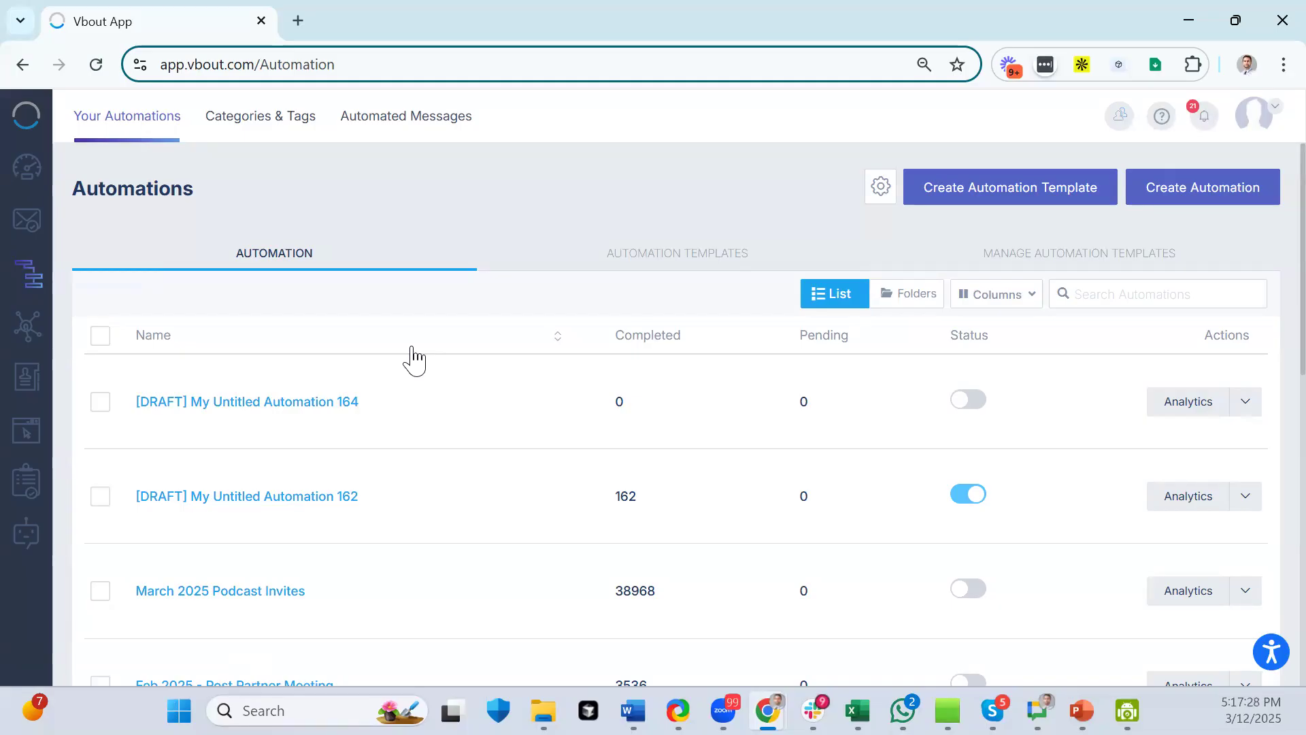
click(731, 262)
scroll(528, 358, down, 4)
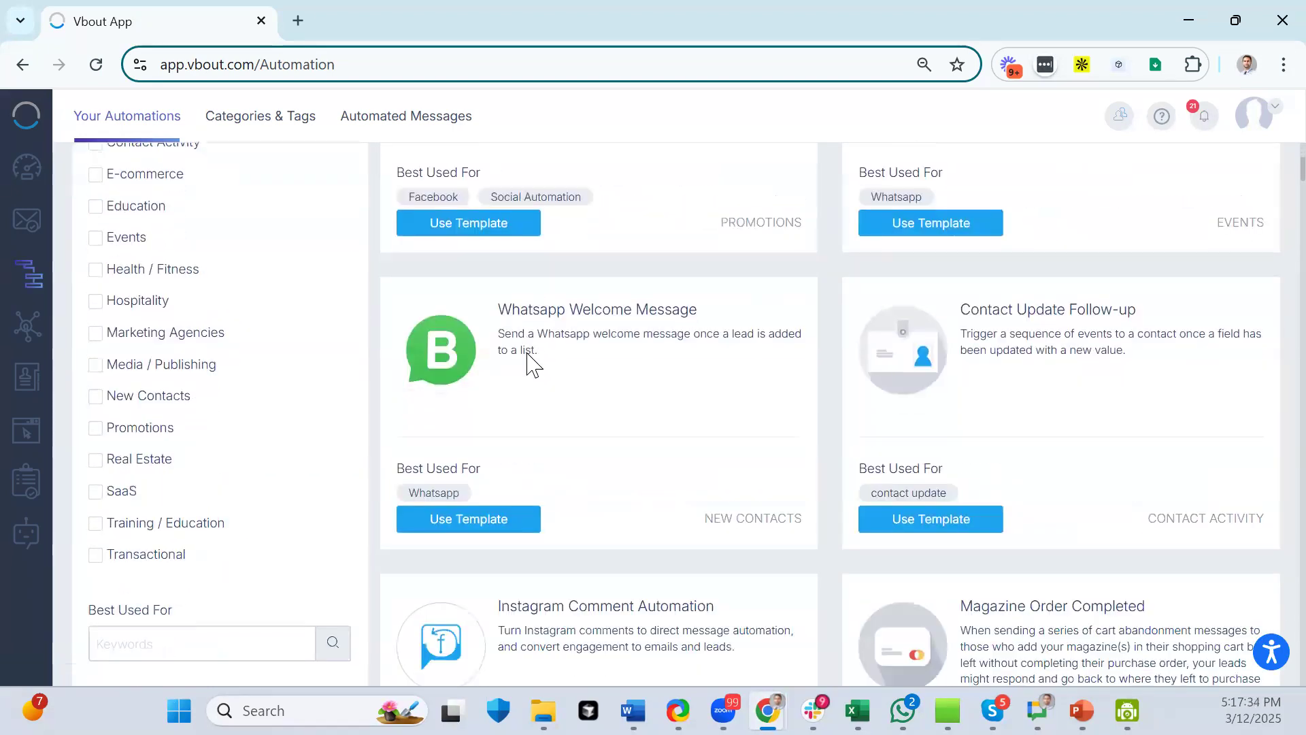
scroll(532, 360, up, 3)
drag(506, 216, 757, 228)
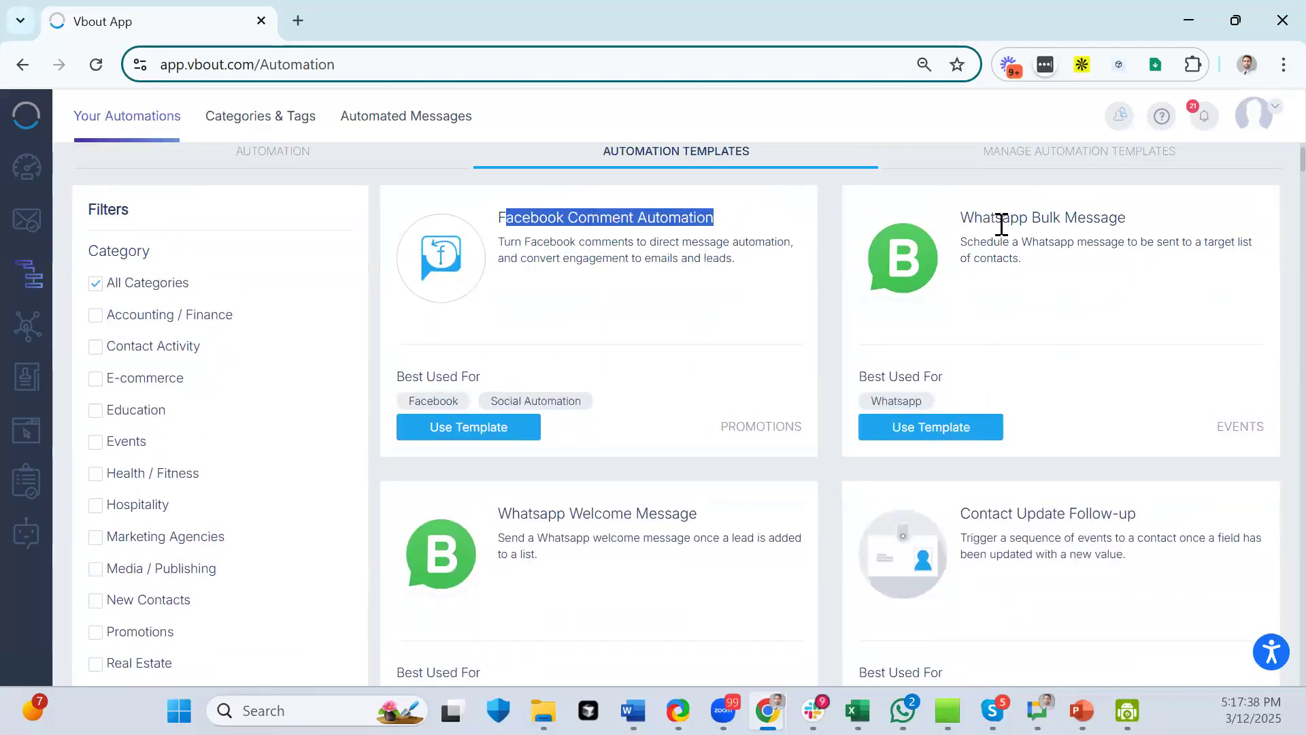
drag(961, 218, 1038, 244)
scroll(1052, 272, down, 3)
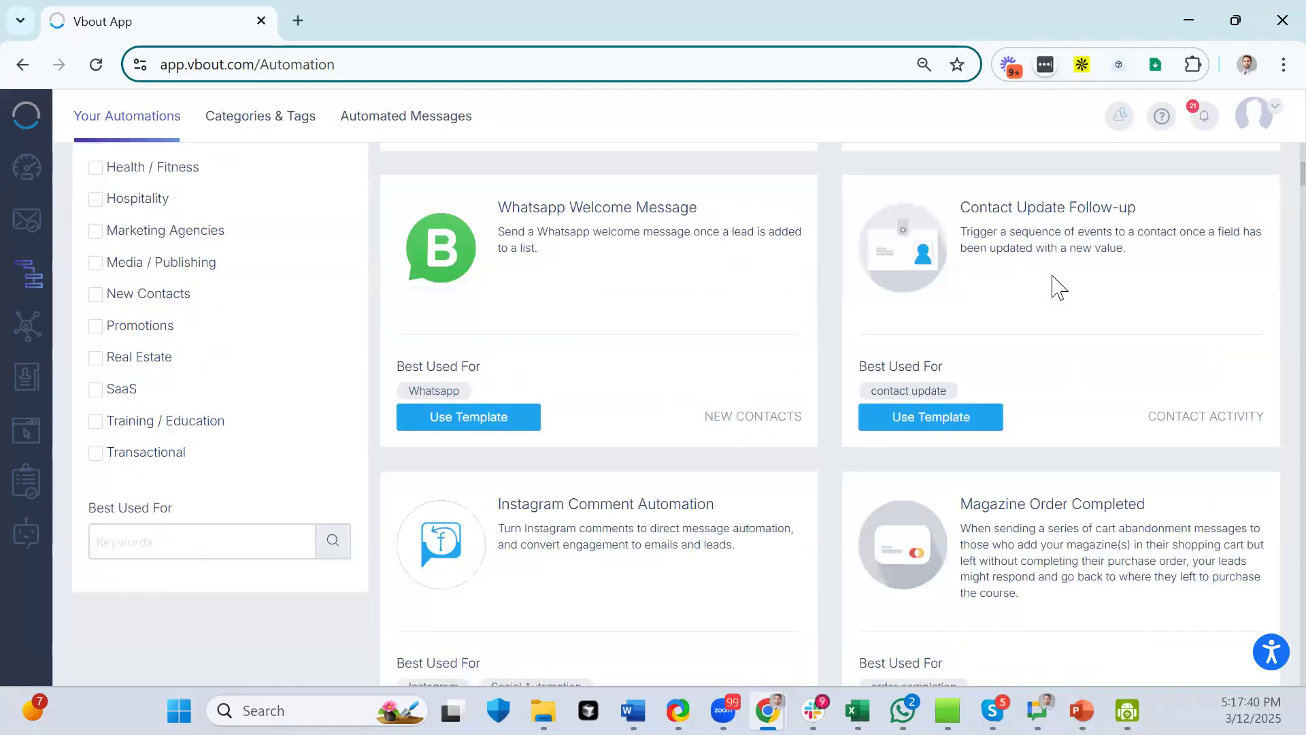
drag(733, 232, 440, 214)
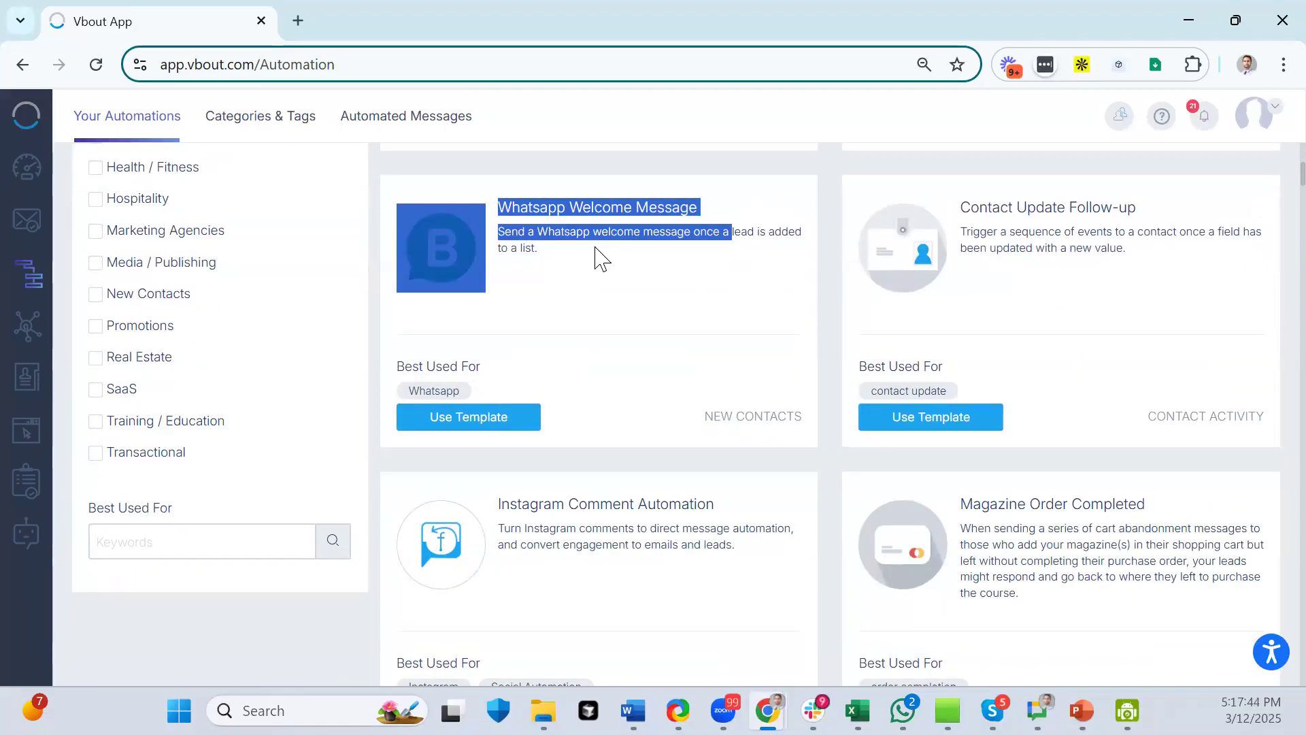
scroll(597, 256, down, 4)
scroll(181, 335, up, 5)
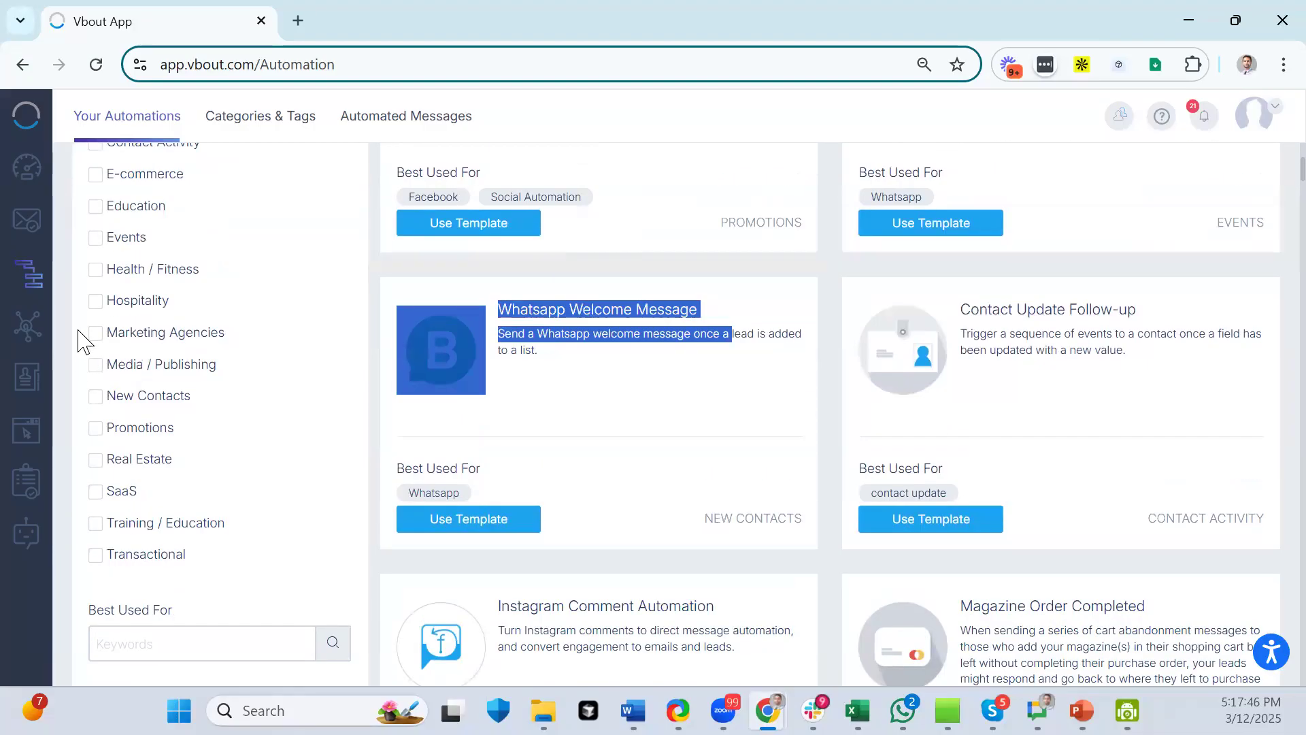
click(95, 175)
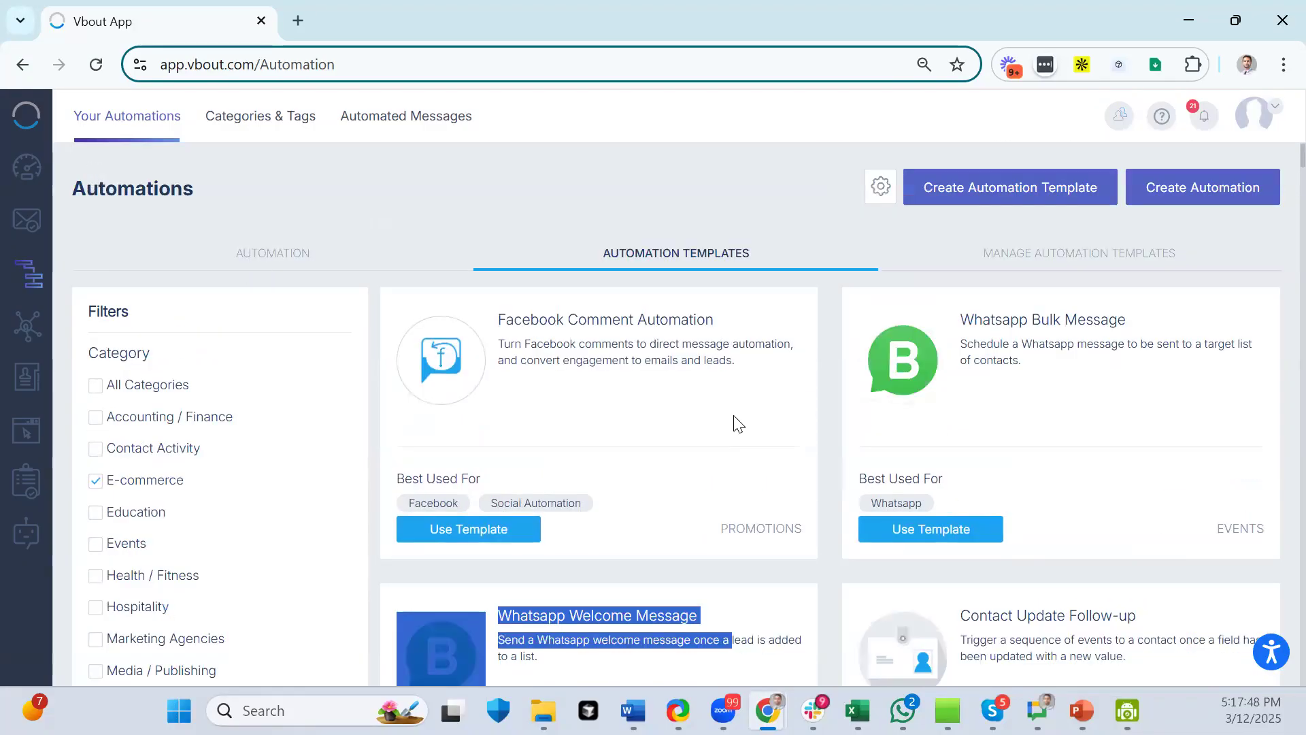
scroll(695, 386, down, 13)
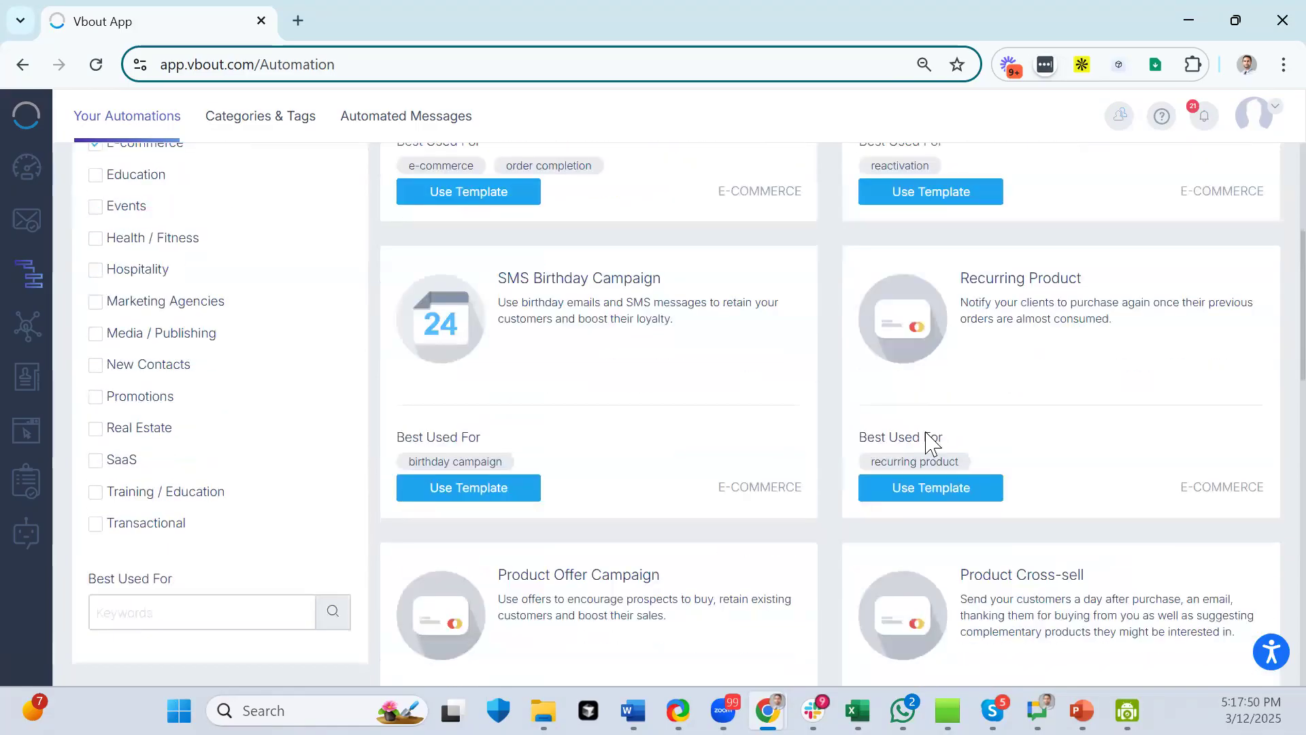
scroll(926, 439, down, 7)
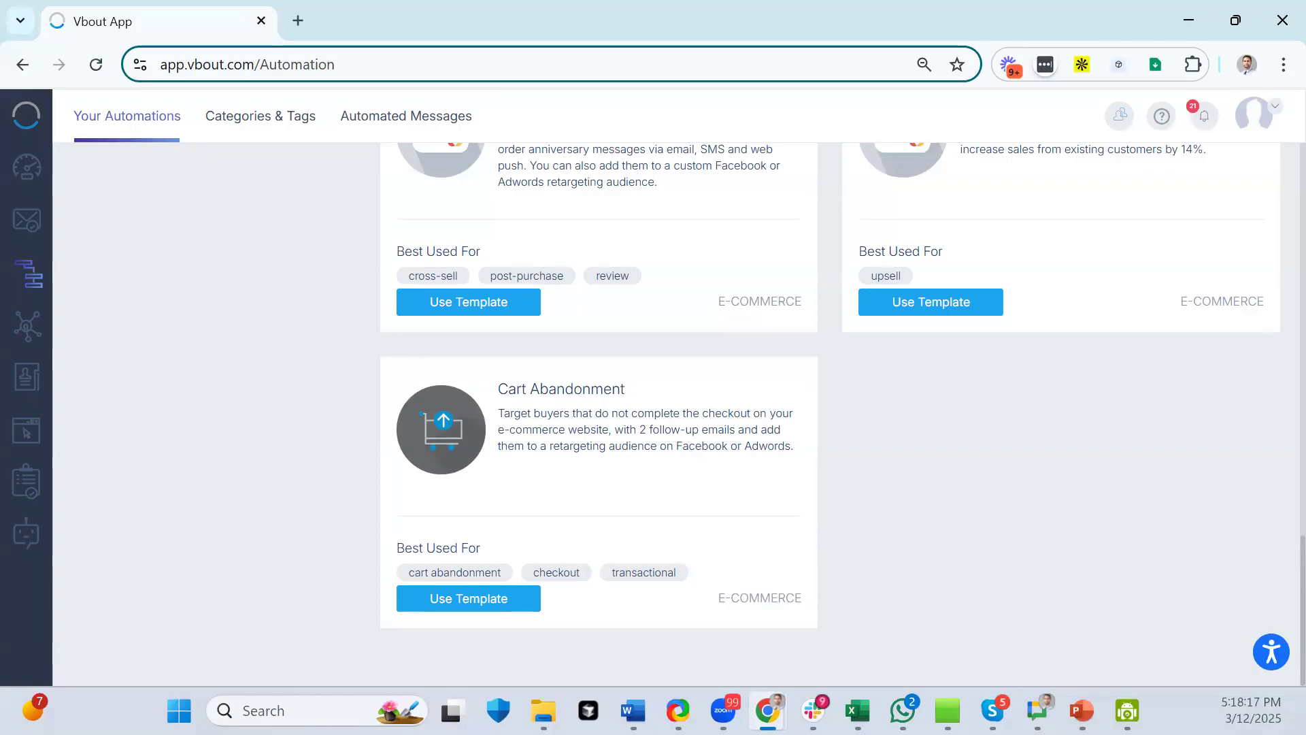
scroll(562, 408, up, 15)
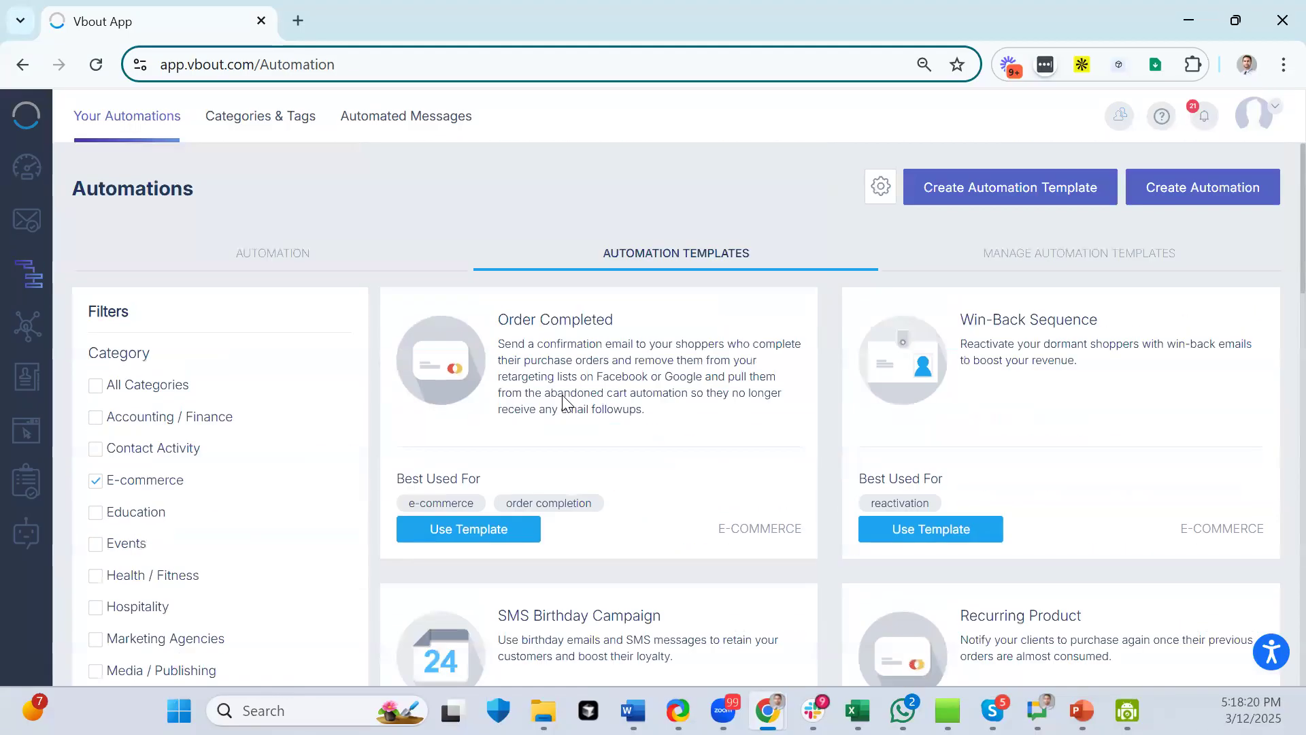
click(269, 264)
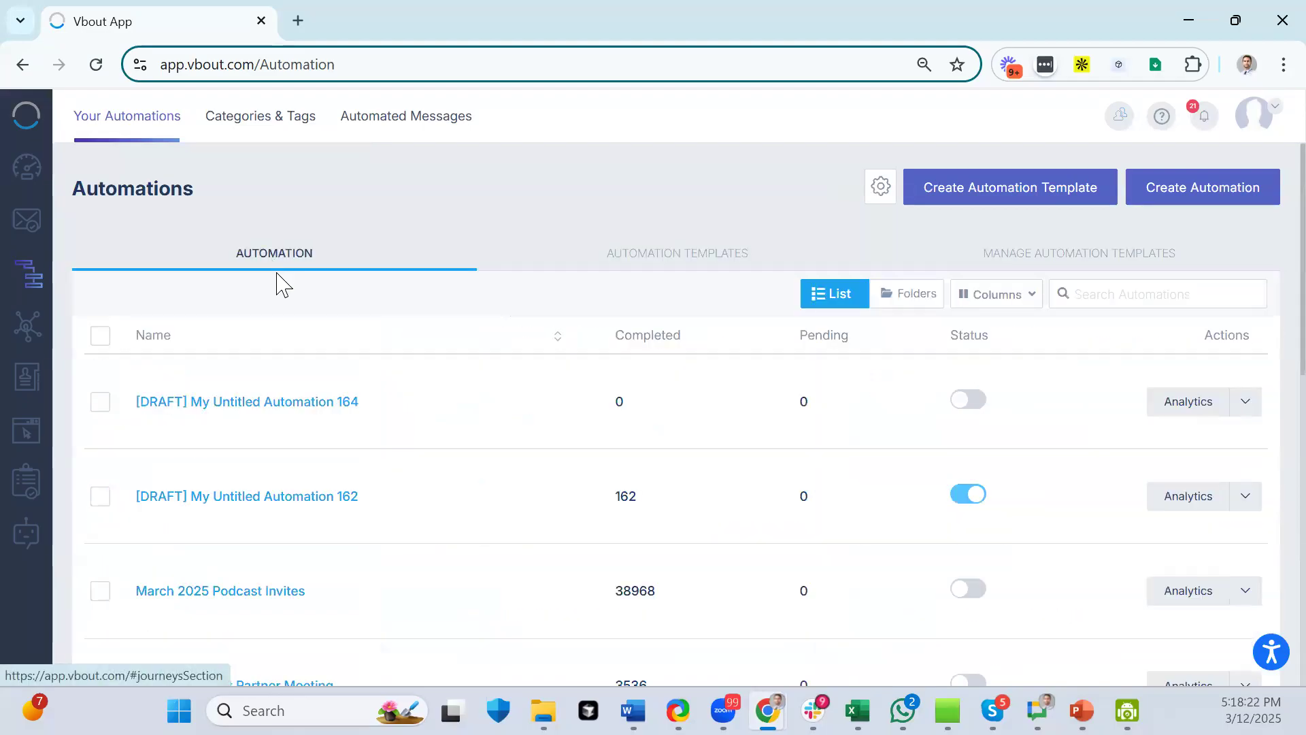
- Create a new draft, My Untitled Automation 165, on a blank canvas
click(1212, 203)
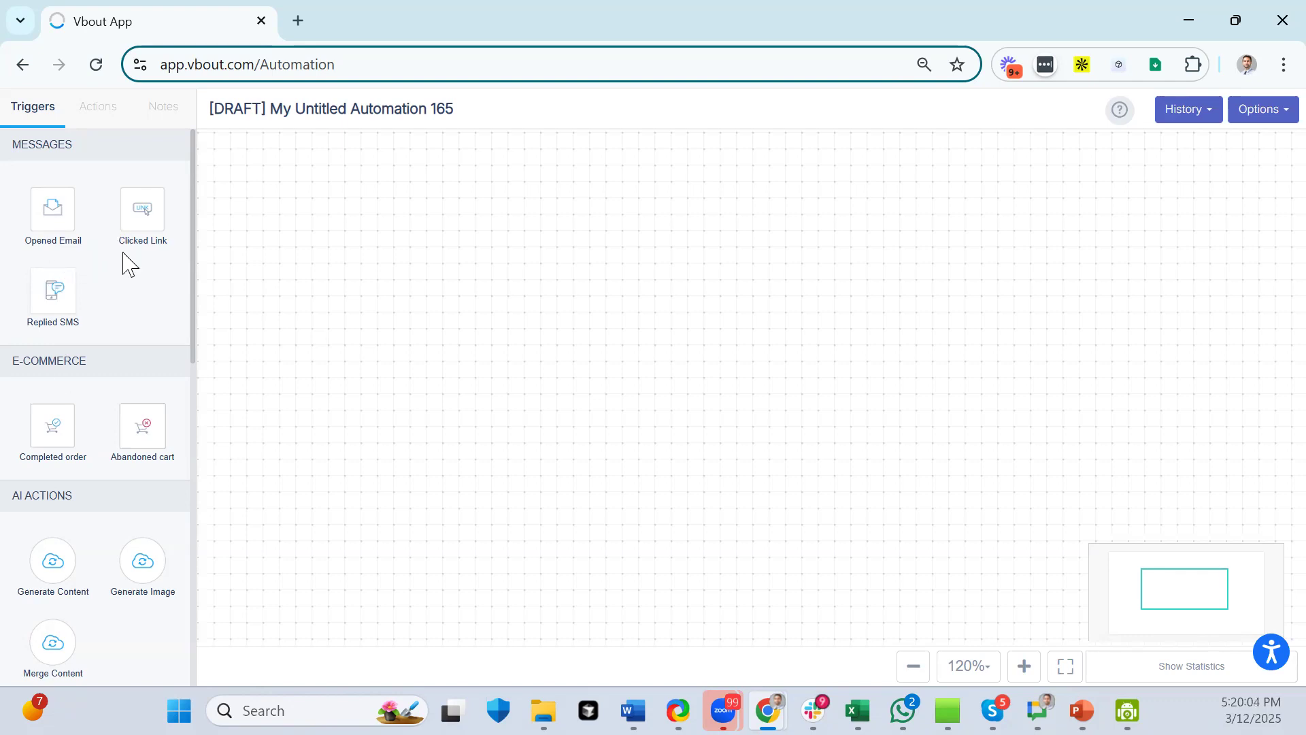
scroll(119, 273, down, 5)
scroll(119, 276, up, 5)
scroll(87, 239, down, 5)
scroll(86, 235, down, 3)
scroll(85, 235, up, 8)
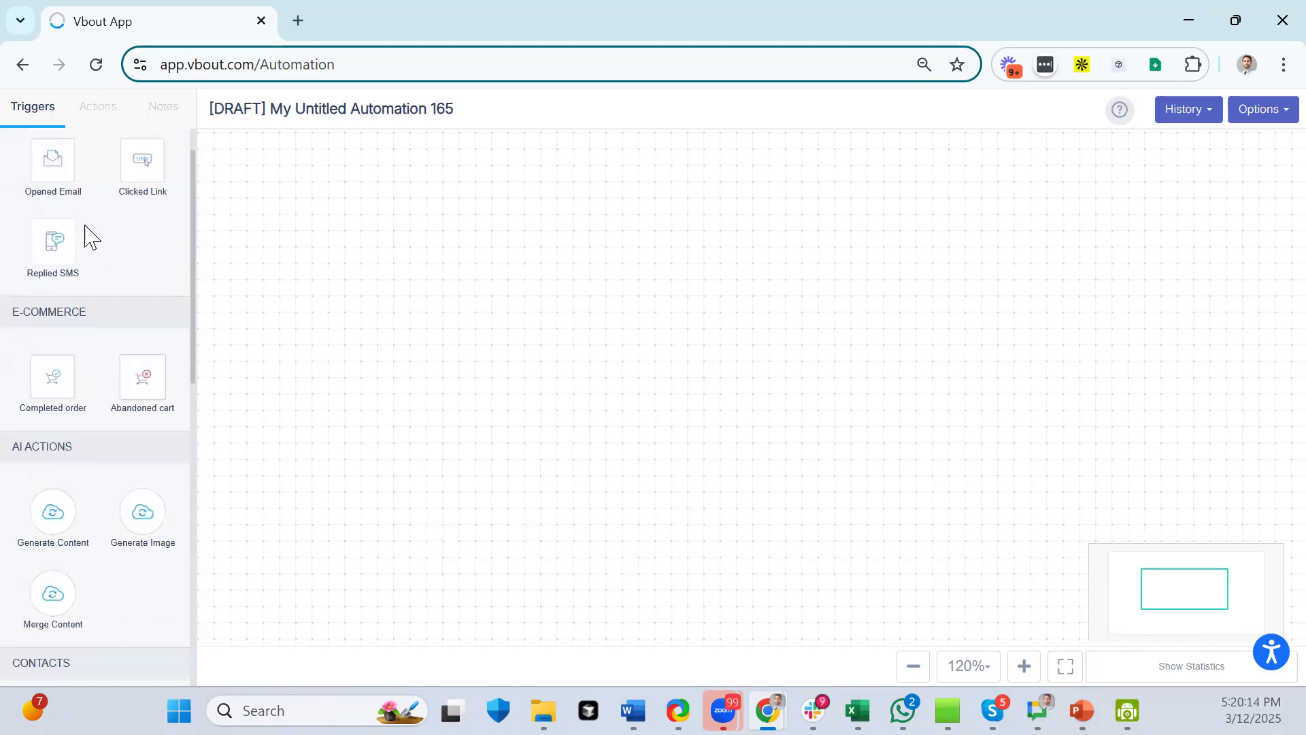
click(97, 112)
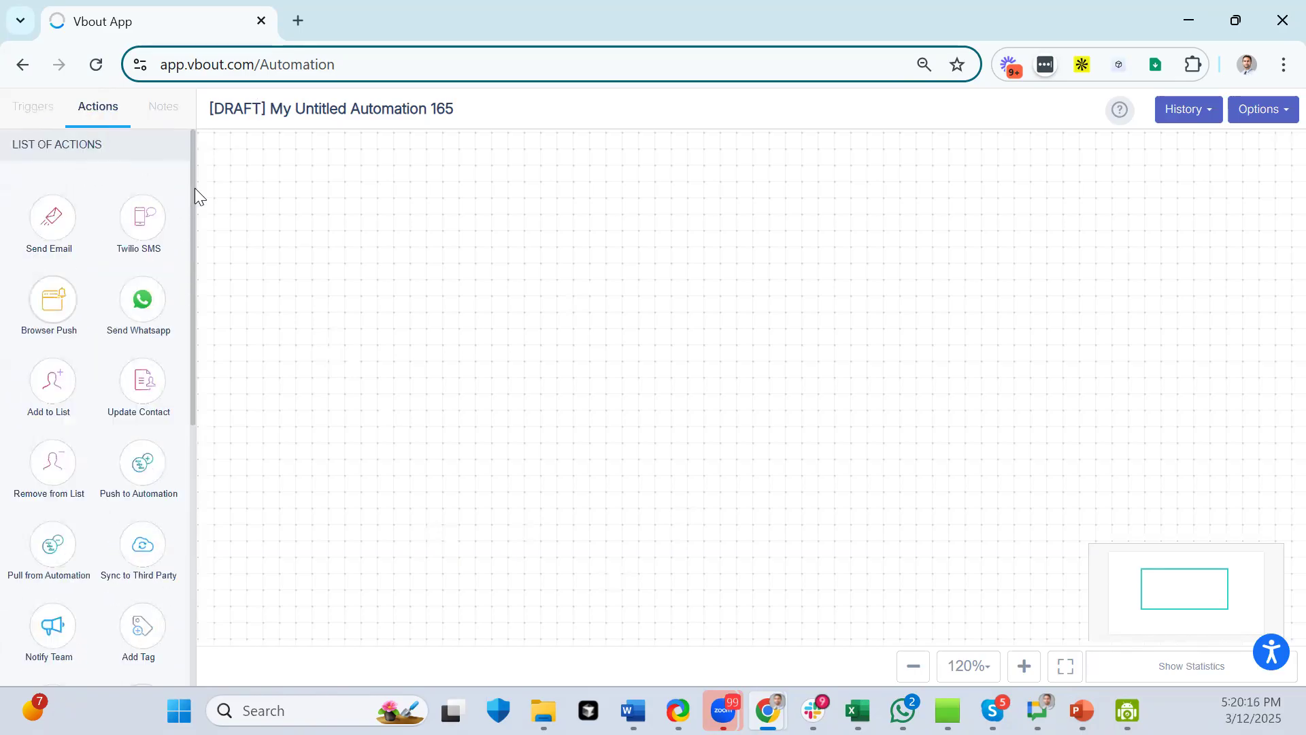
drag(194, 196, 224, 557)
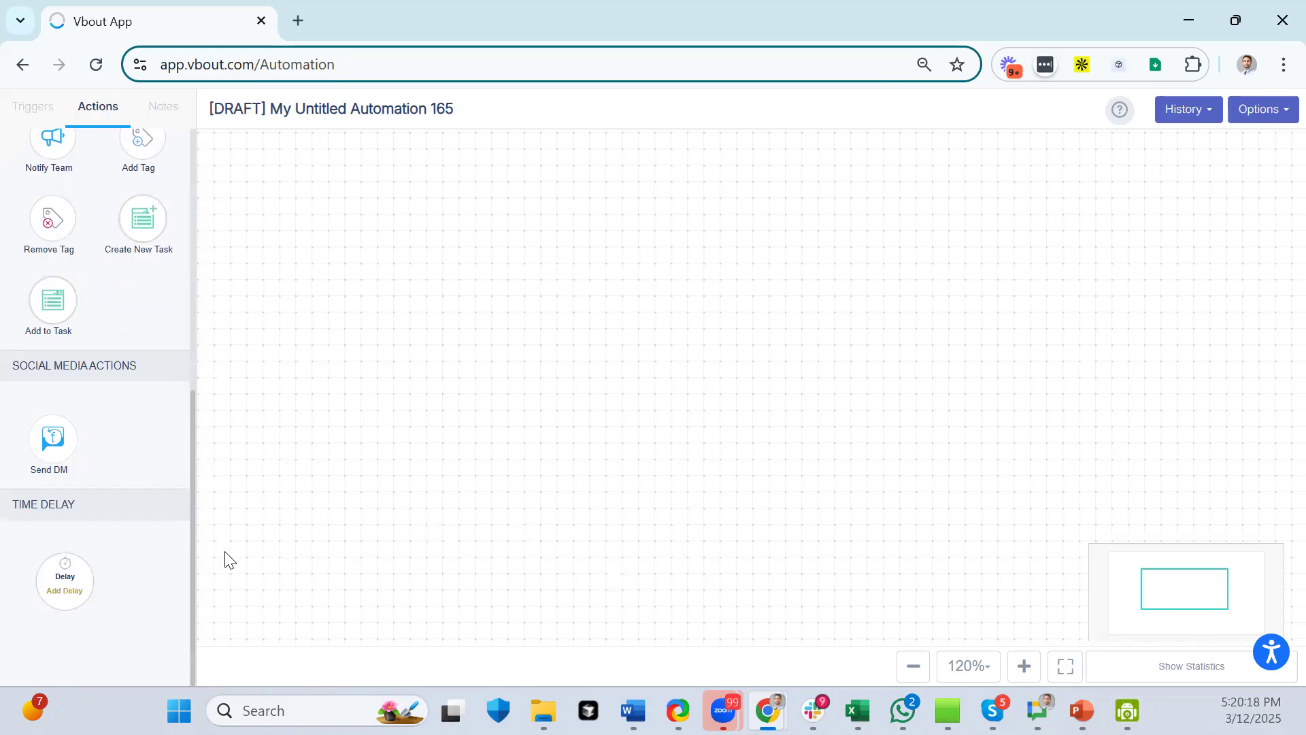
drag(190, 435, 188, 163)
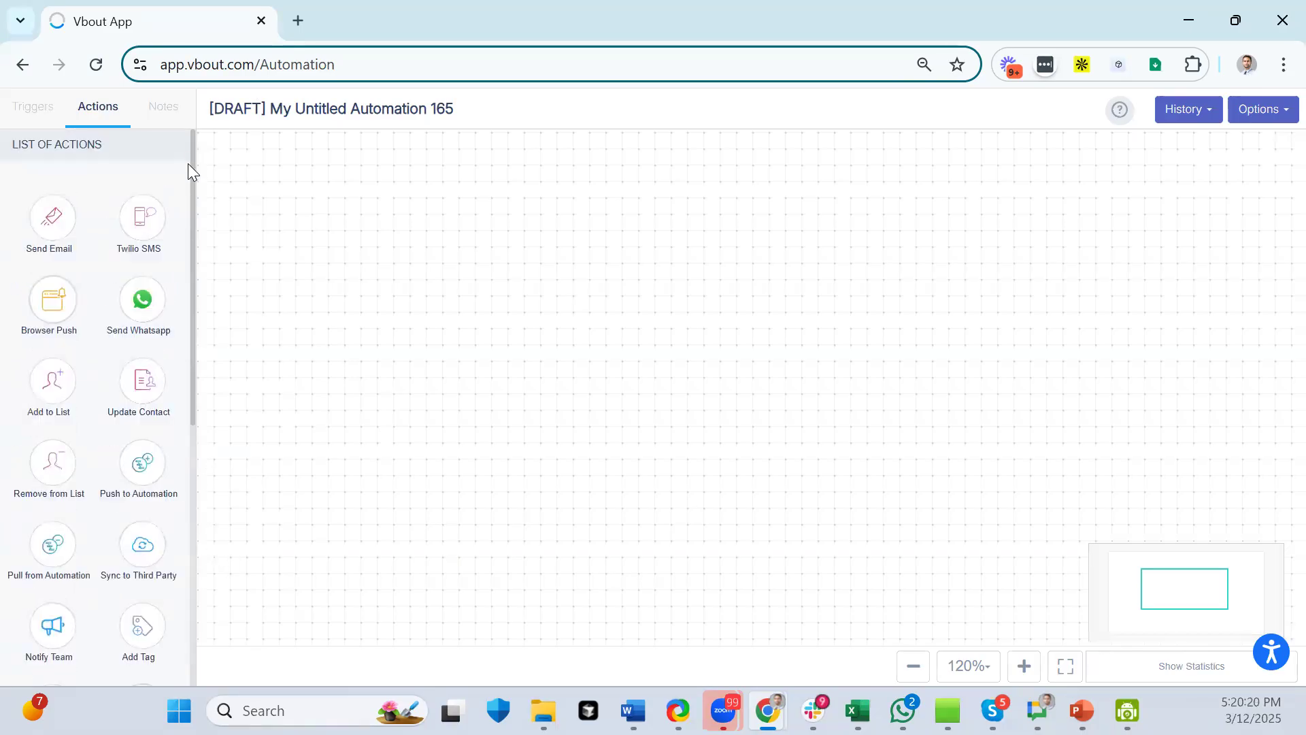
click(53, 111)
click(100, 109)
scroll(125, 245, down, 7)
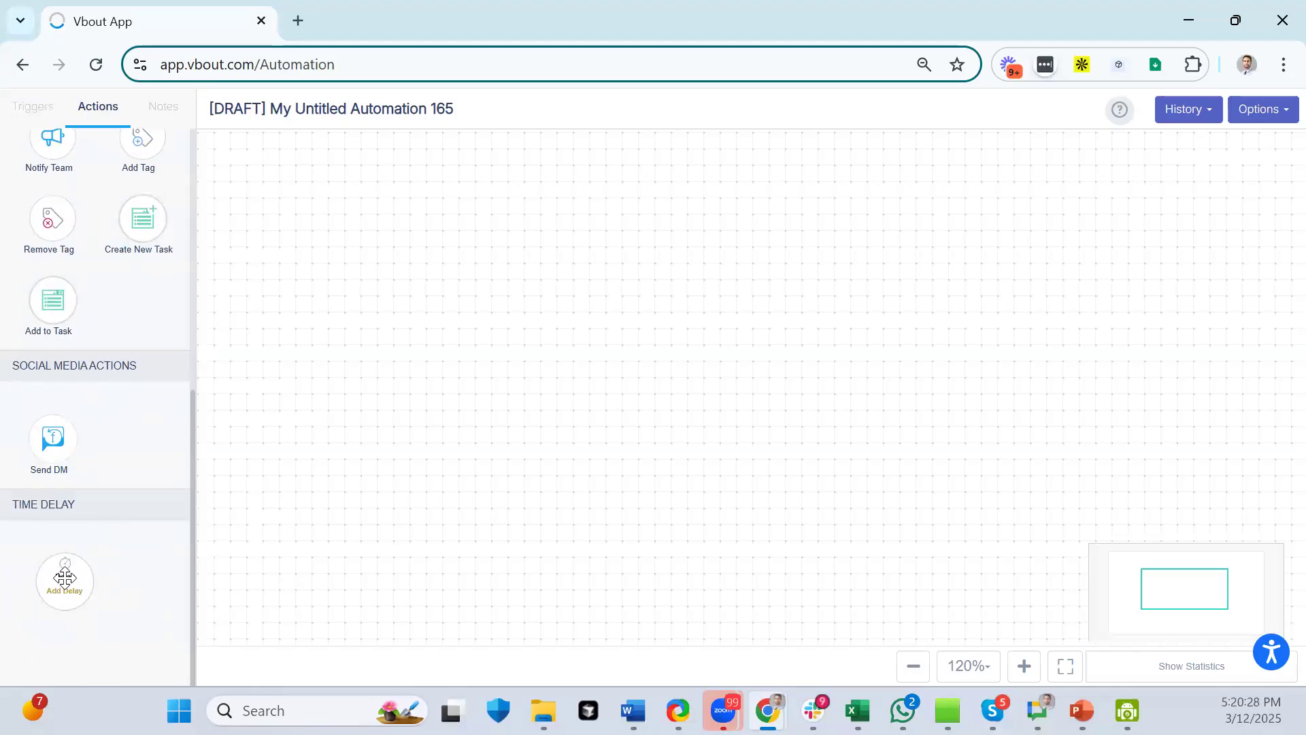
click(19, 120)
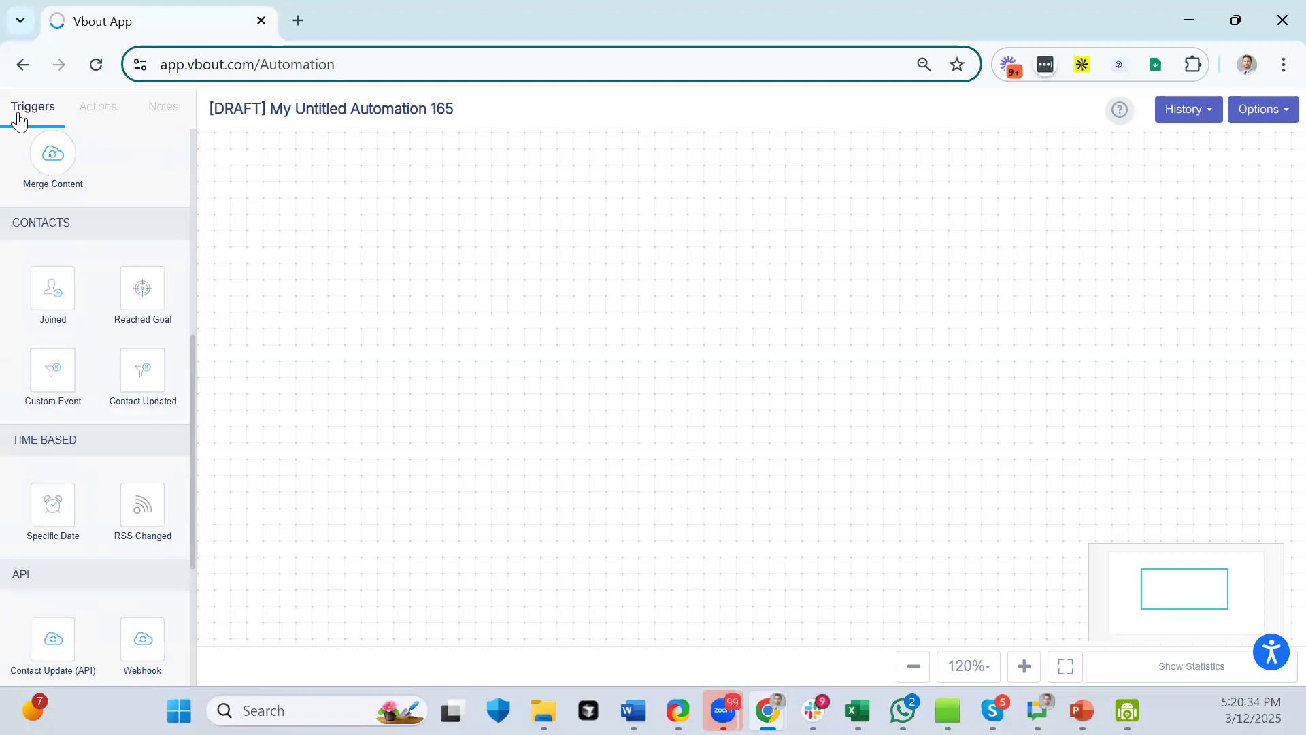
scroll(102, 221, up, 6)
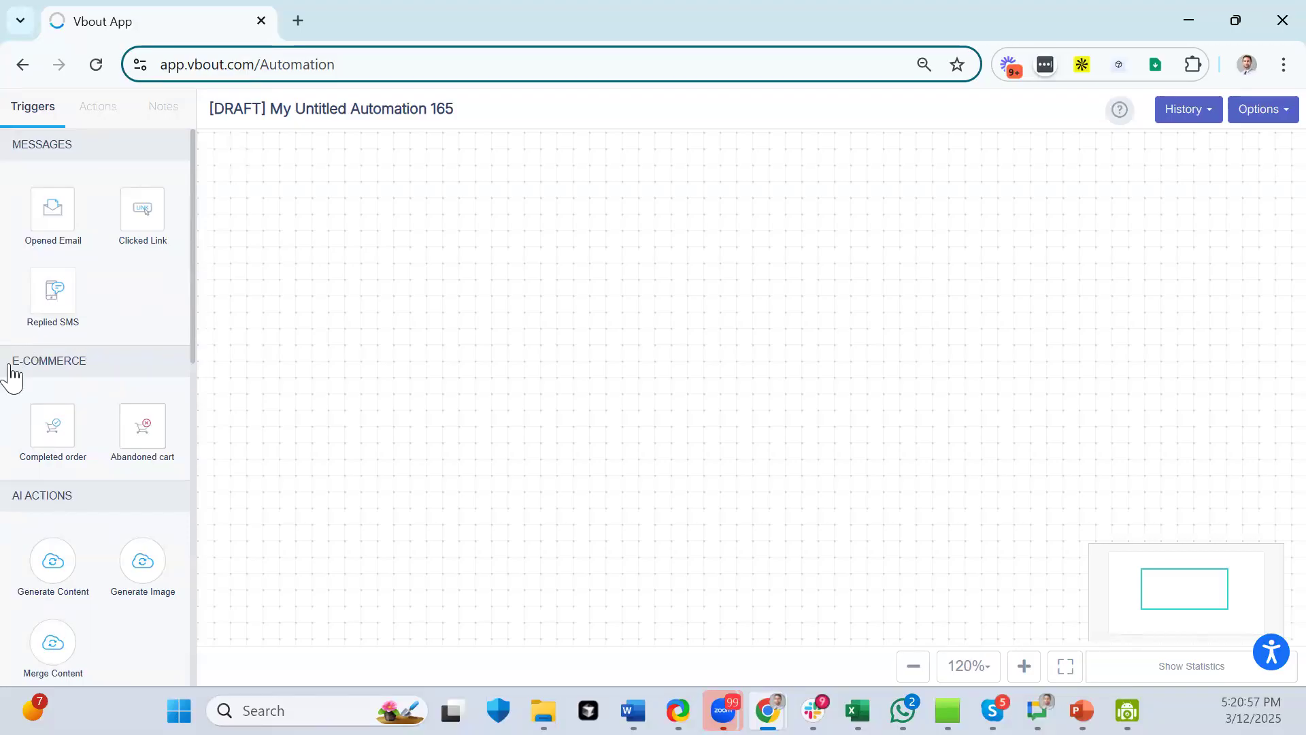
mouse_move(41, 424)
mouse_down()
mouse_move(254, 323)
mouse_move(294, 344)
mouse_move(122, 387)
mouse_move(43, 435)
mouse_move(60, 433)
mouse_up()
scroll(123, 373, down, 3)
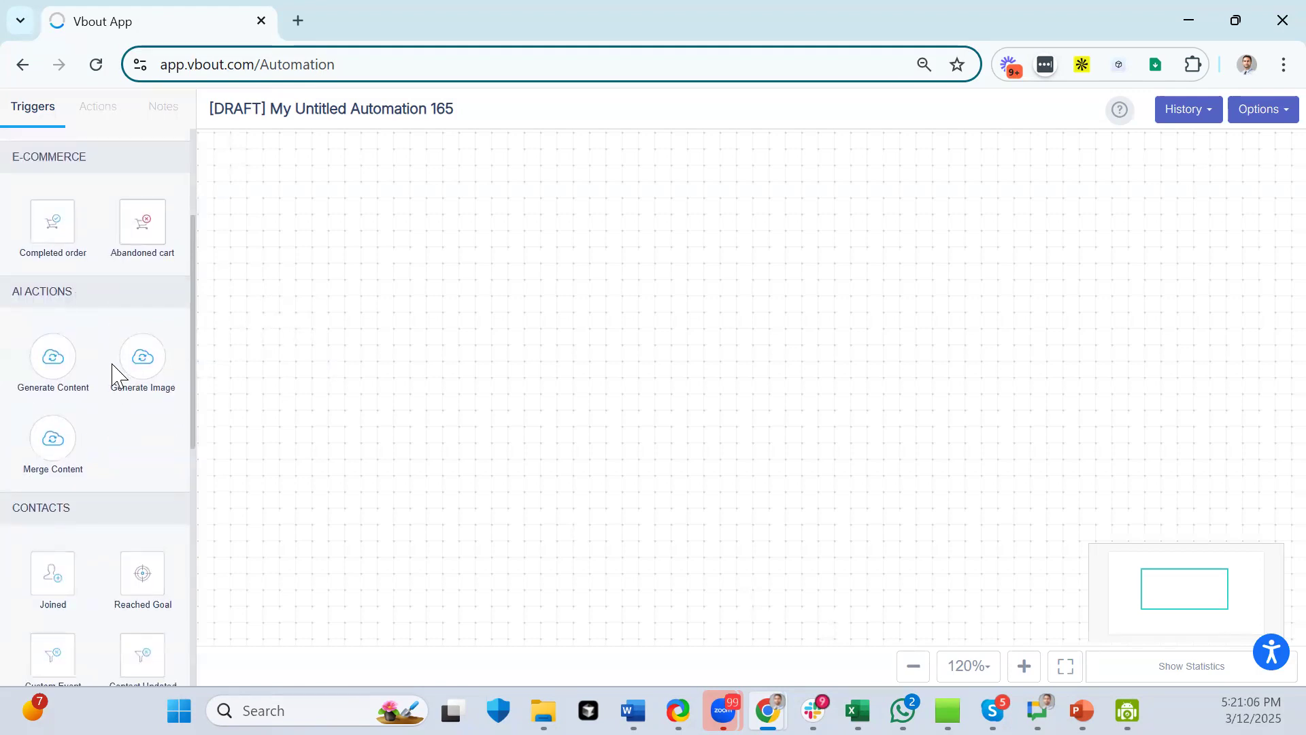
scroll(117, 374, down, 6)
scroll(105, 345, up, 3)
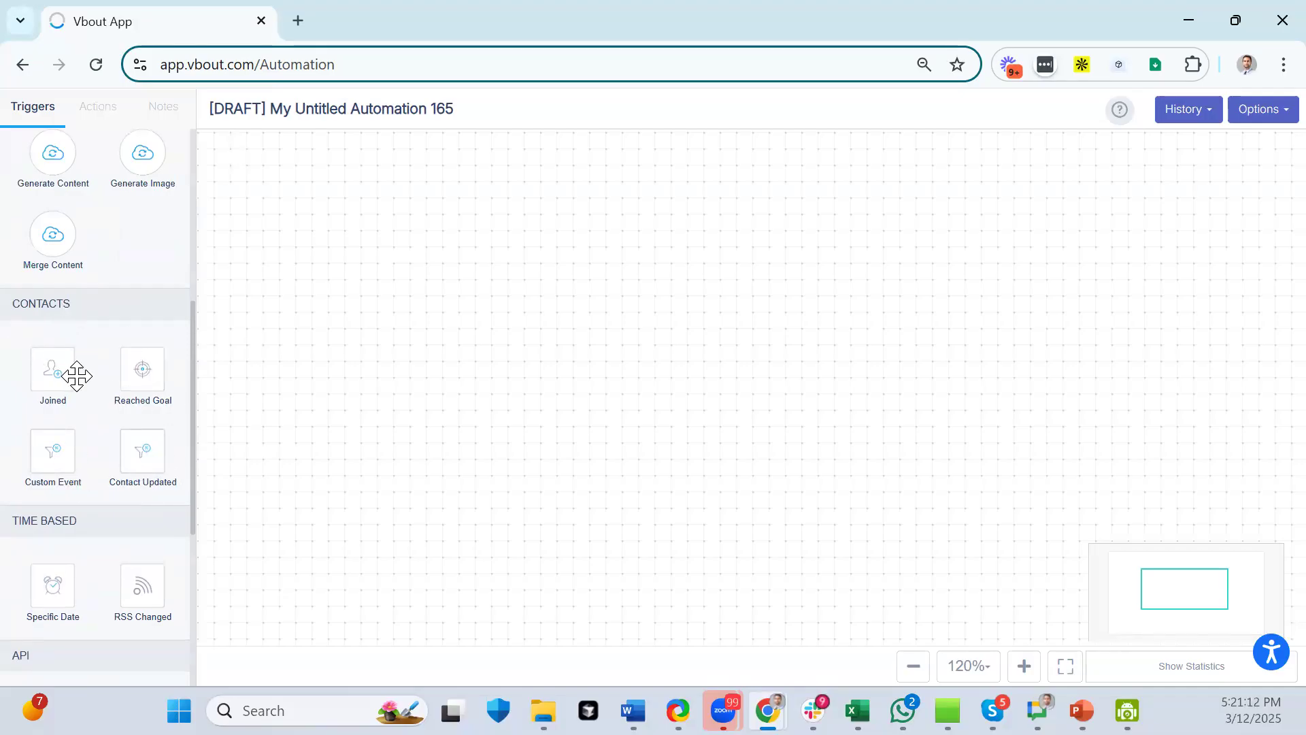
- Add Joined and Custom Event triggers, removing a Contact Updated trigger, and open Custom Event's configuration
drag(53, 373, 360, 281)
drag(371, 279, 370, 268)
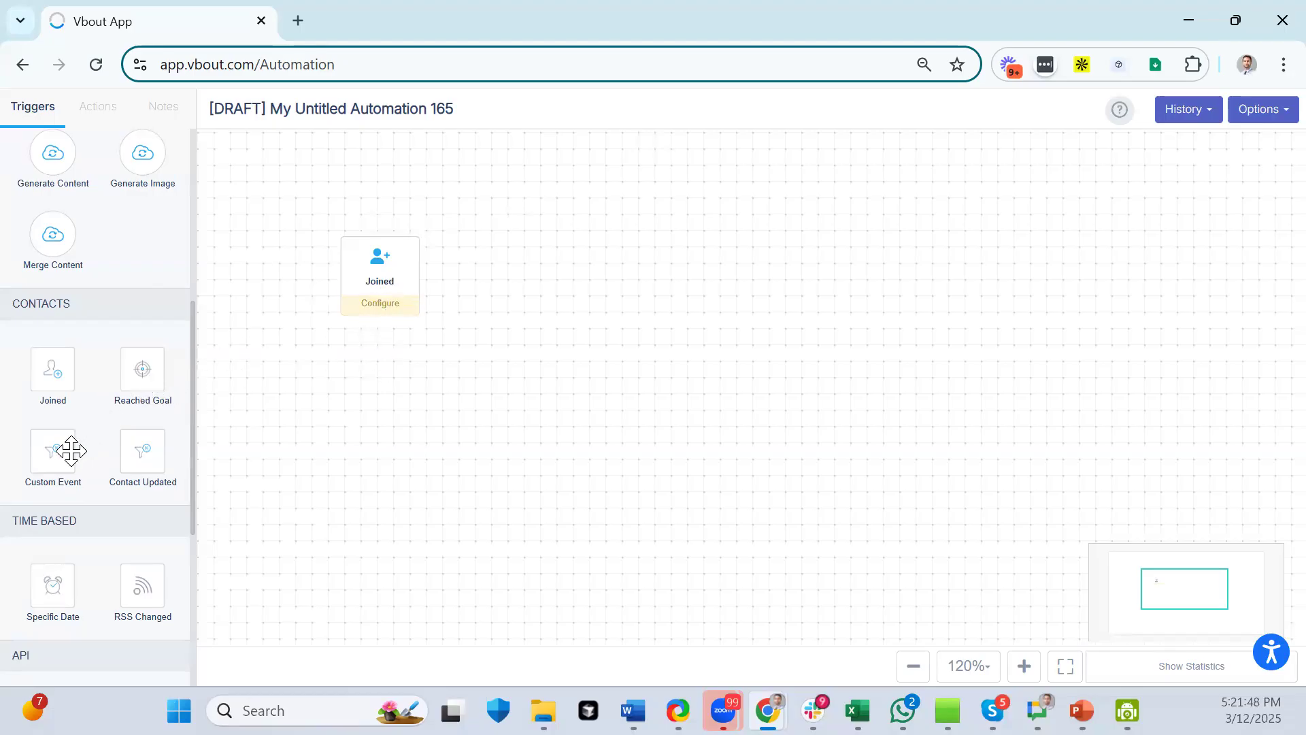
drag(149, 449, 379, 451)
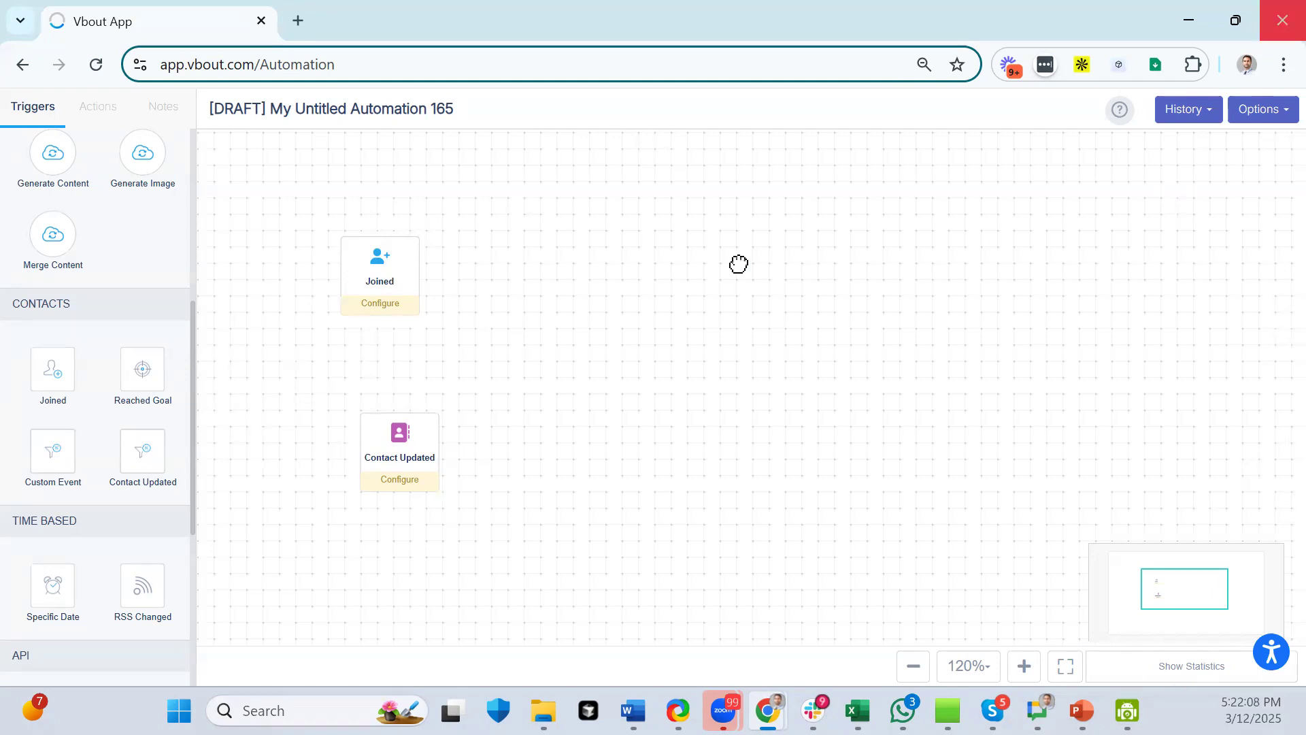
mouse_move(400, 446)
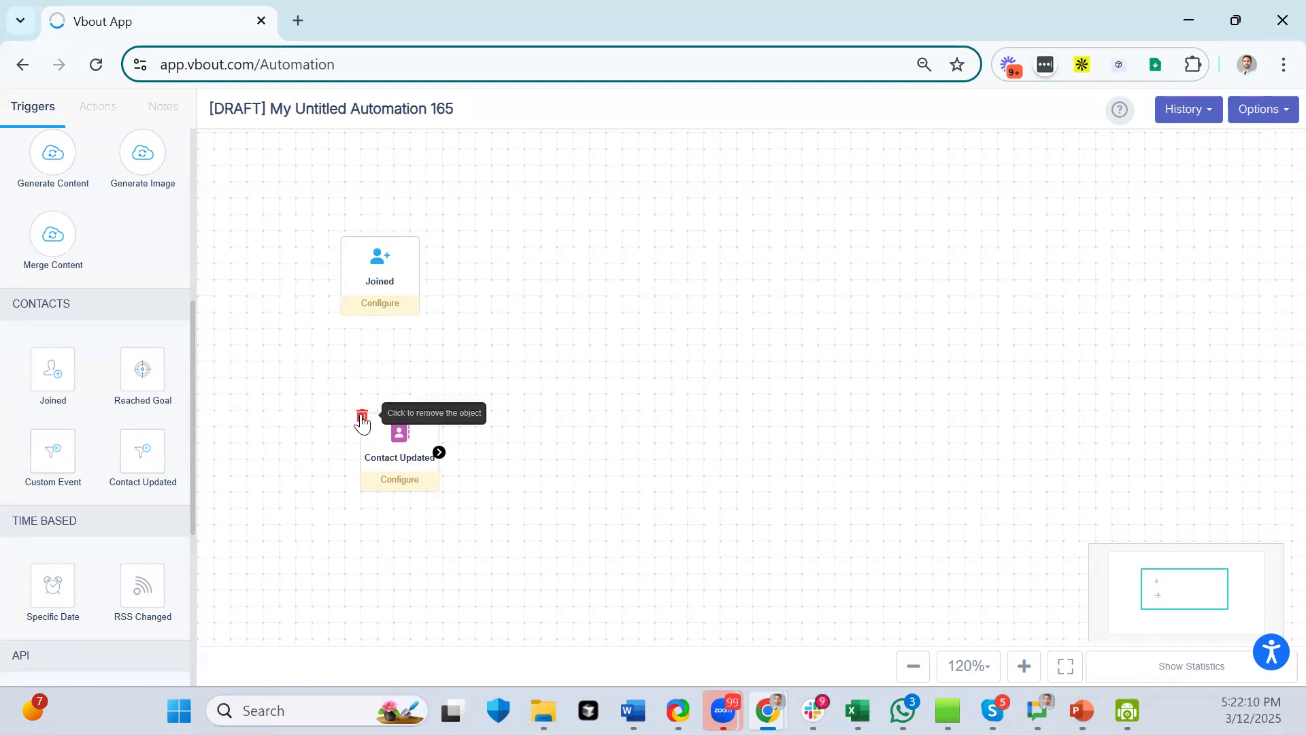
click(362, 416)
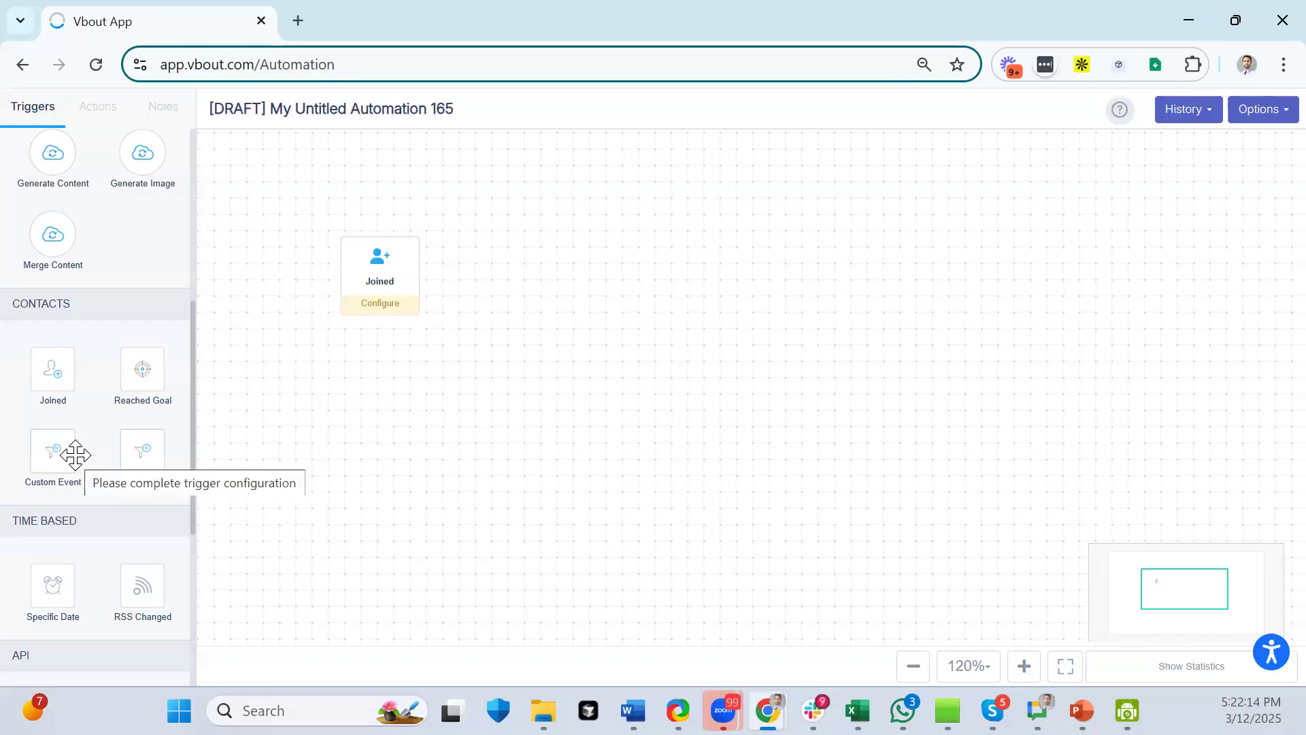
drag(75, 454, 411, 488)
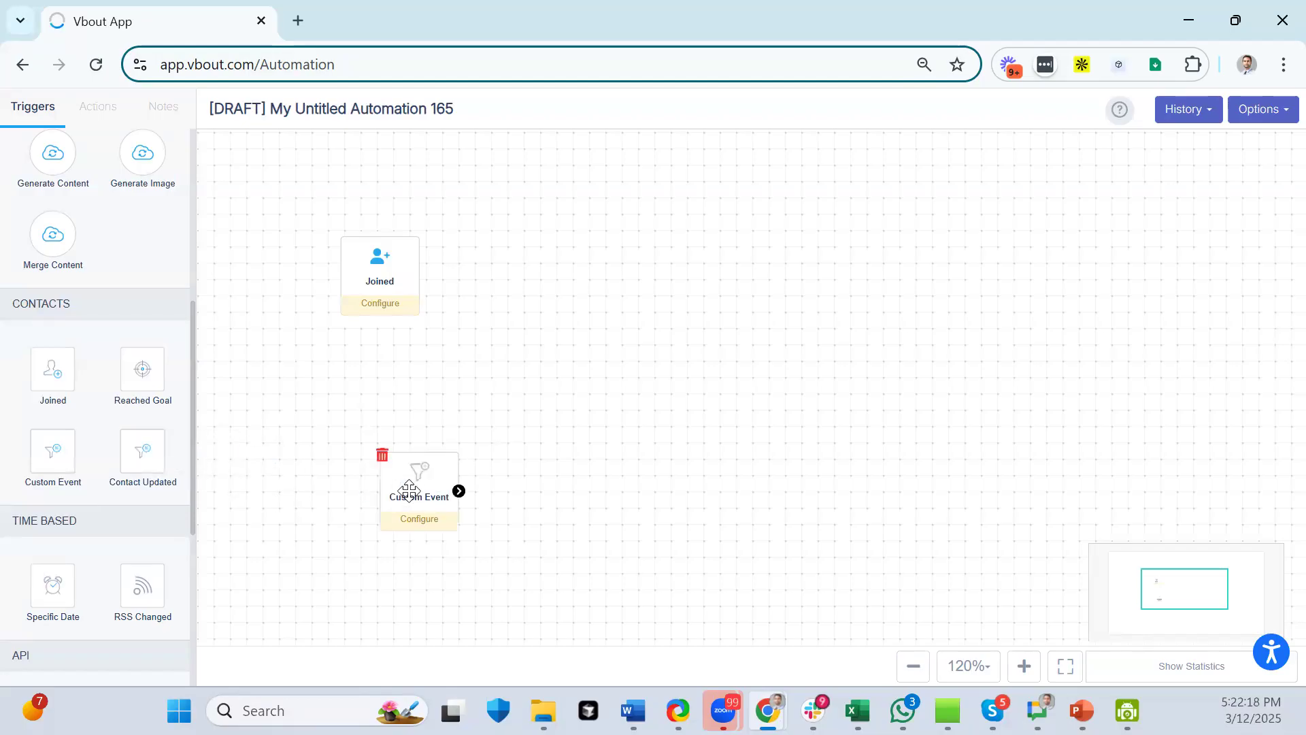
click(408, 490)
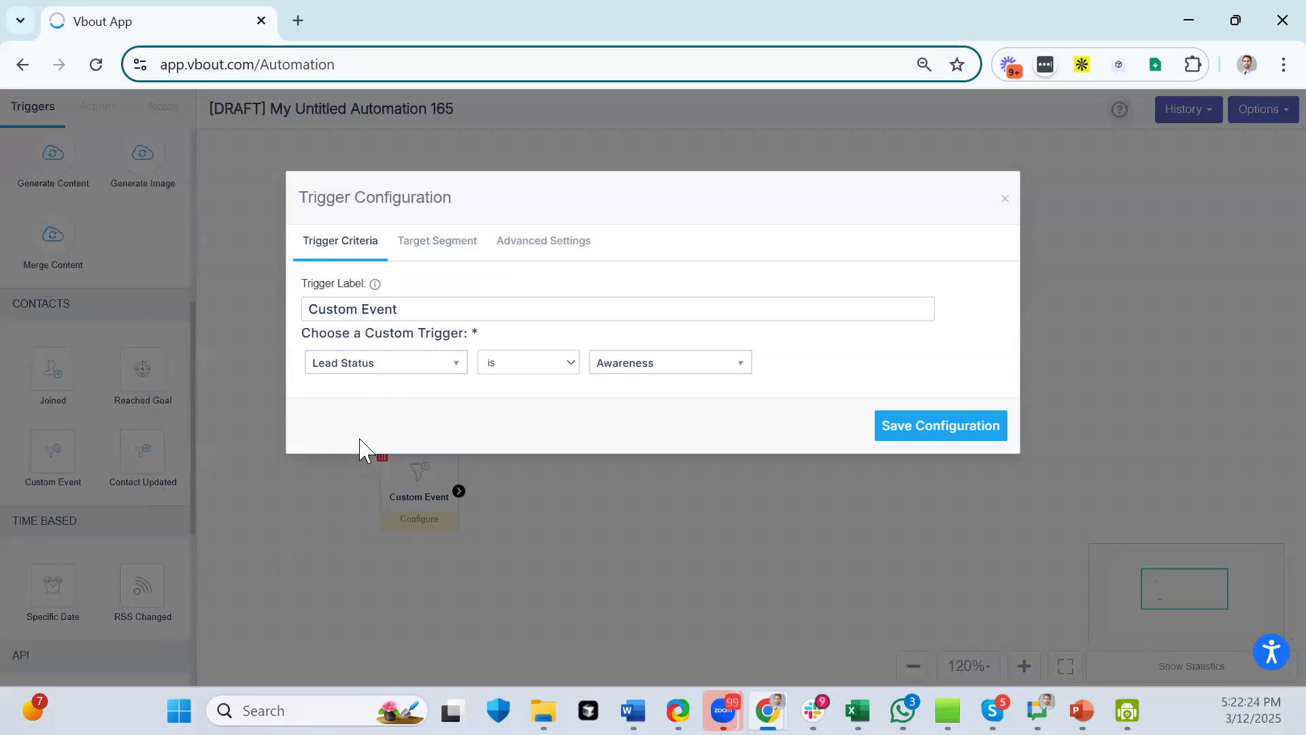
- Try Destination URL as the custom trigger type and look at its website domain choice
click(413, 368)
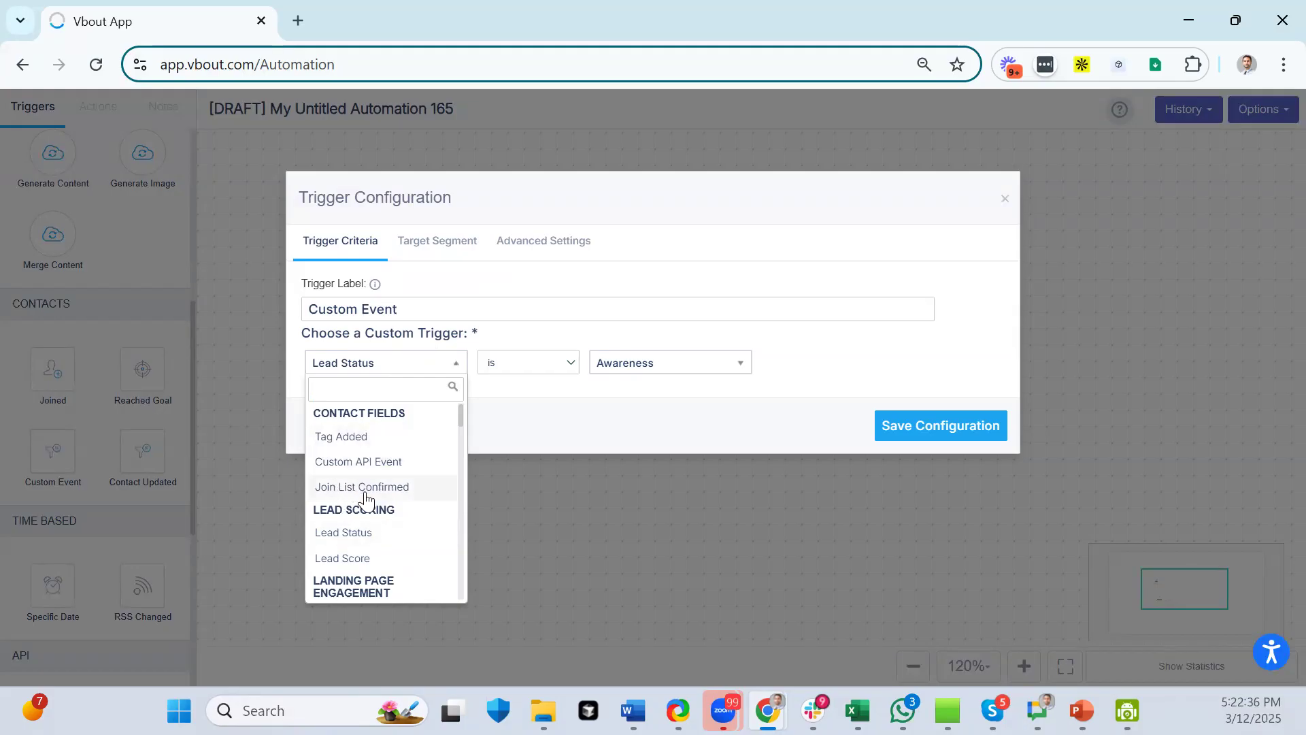
scroll(366, 500, down, 2)
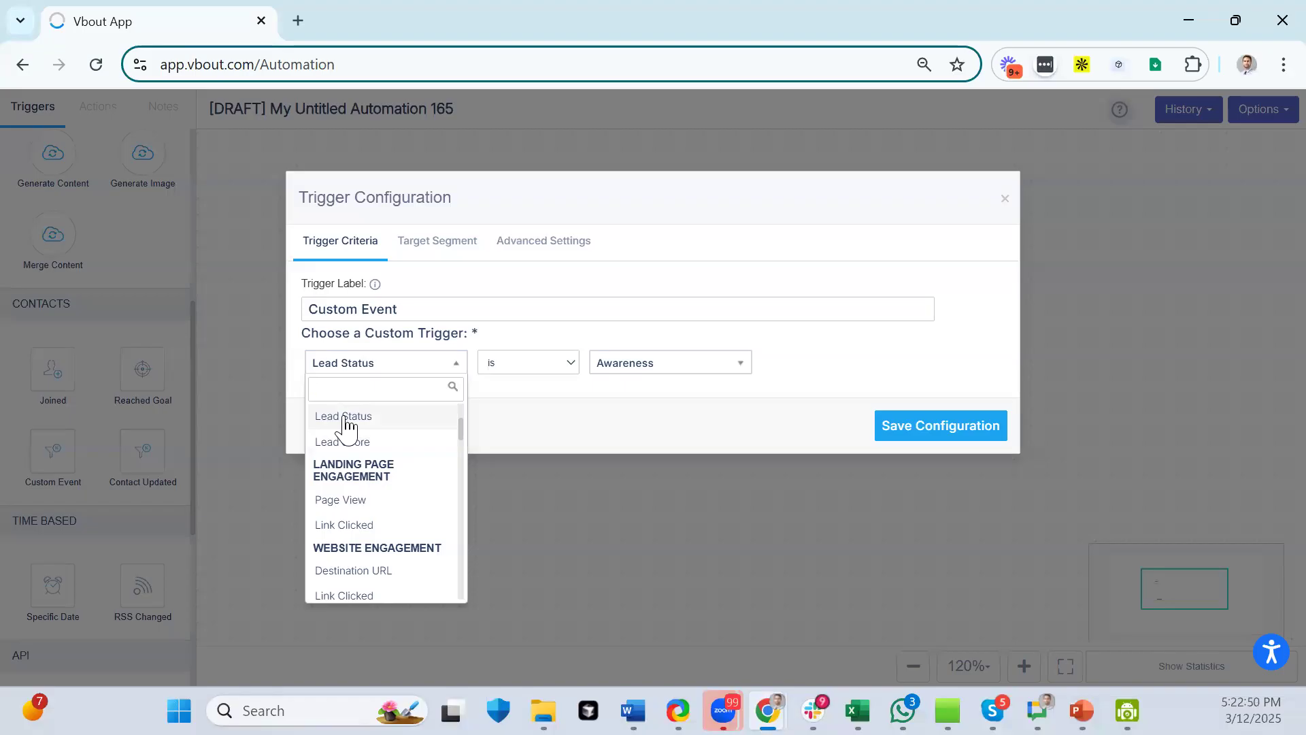
scroll(343, 469, down, 2)
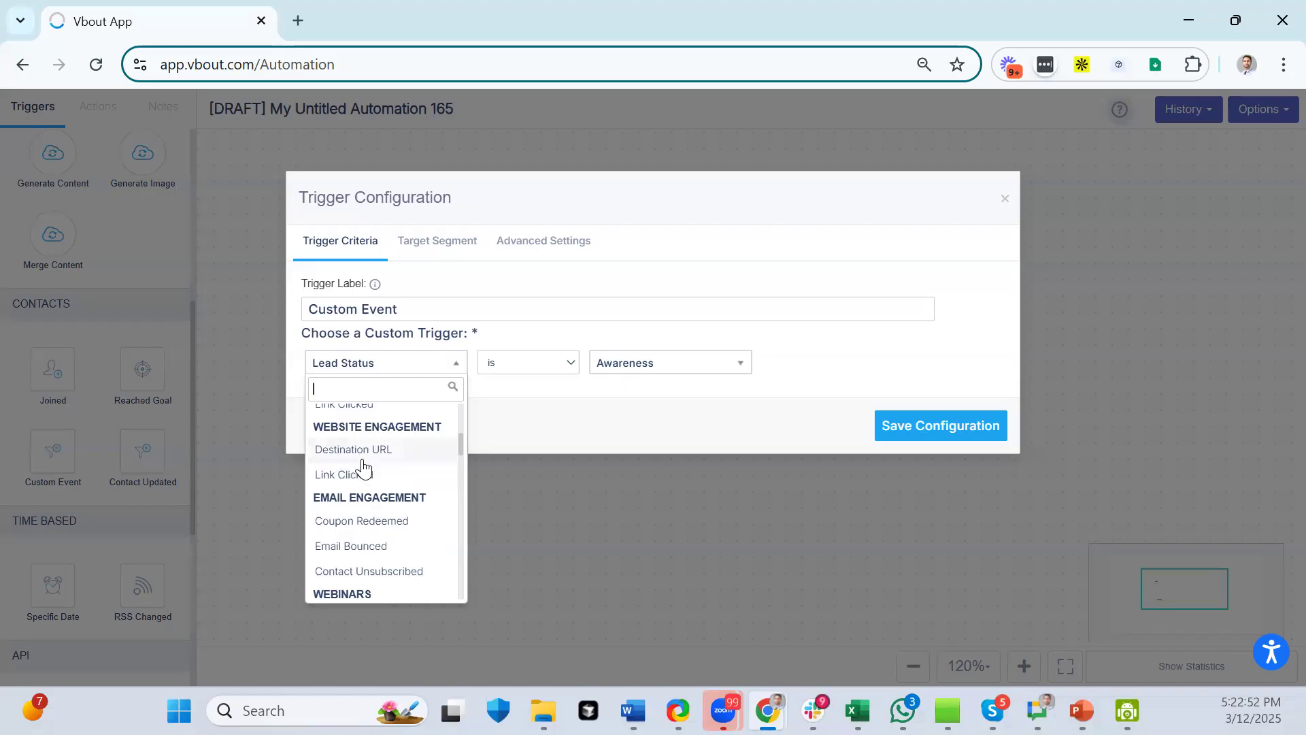
scroll(392, 453, up, 1)
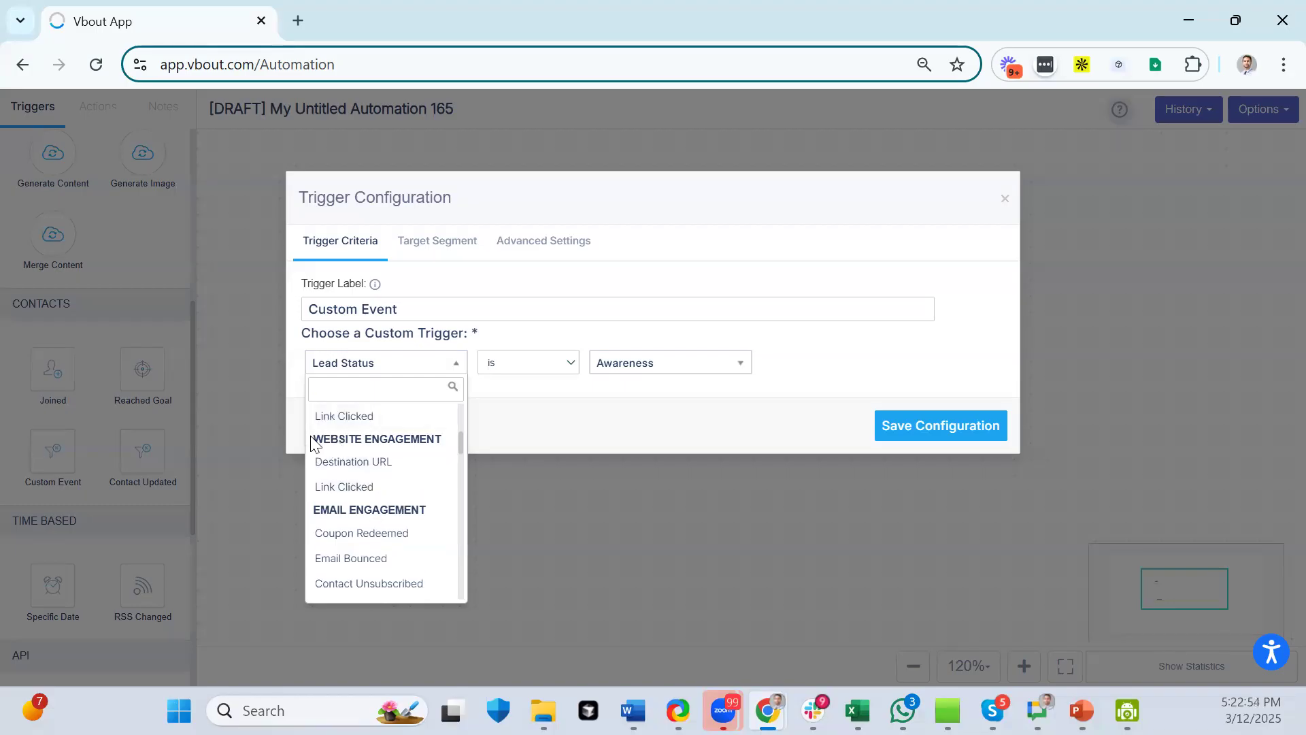
click(359, 464)
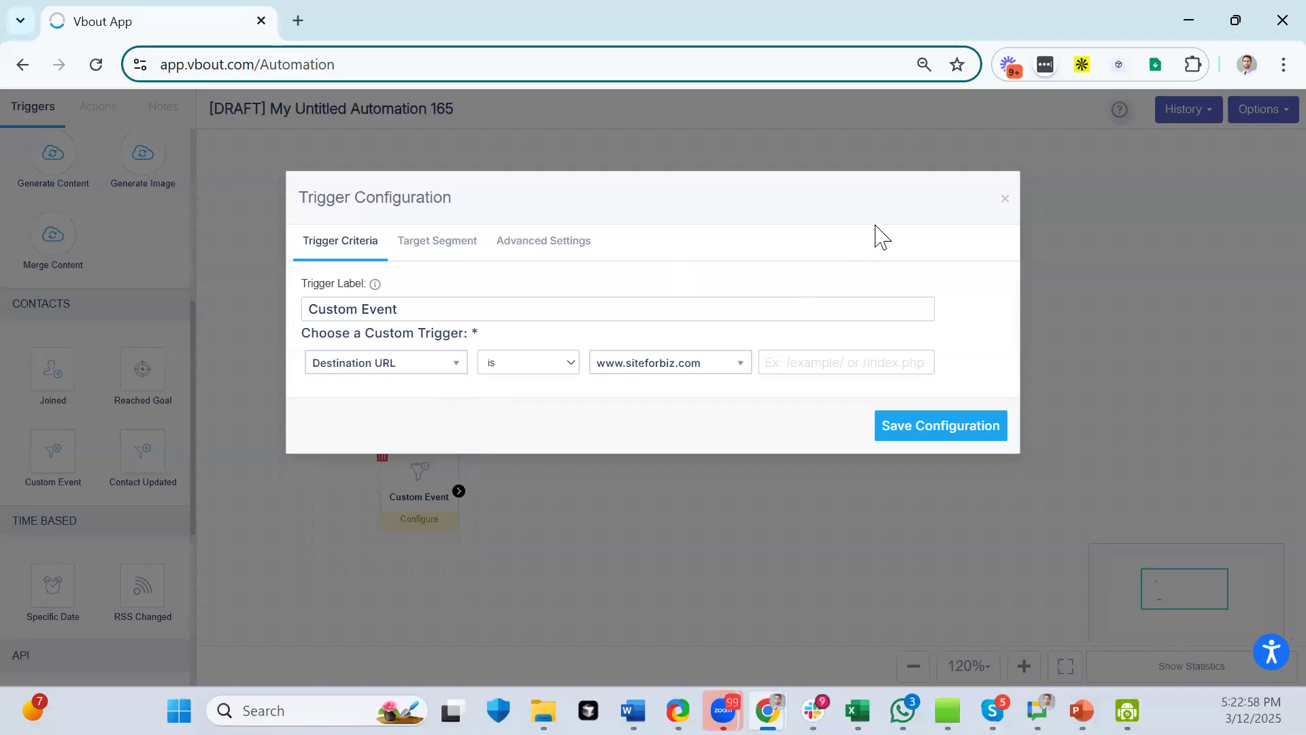
click(718, 364)
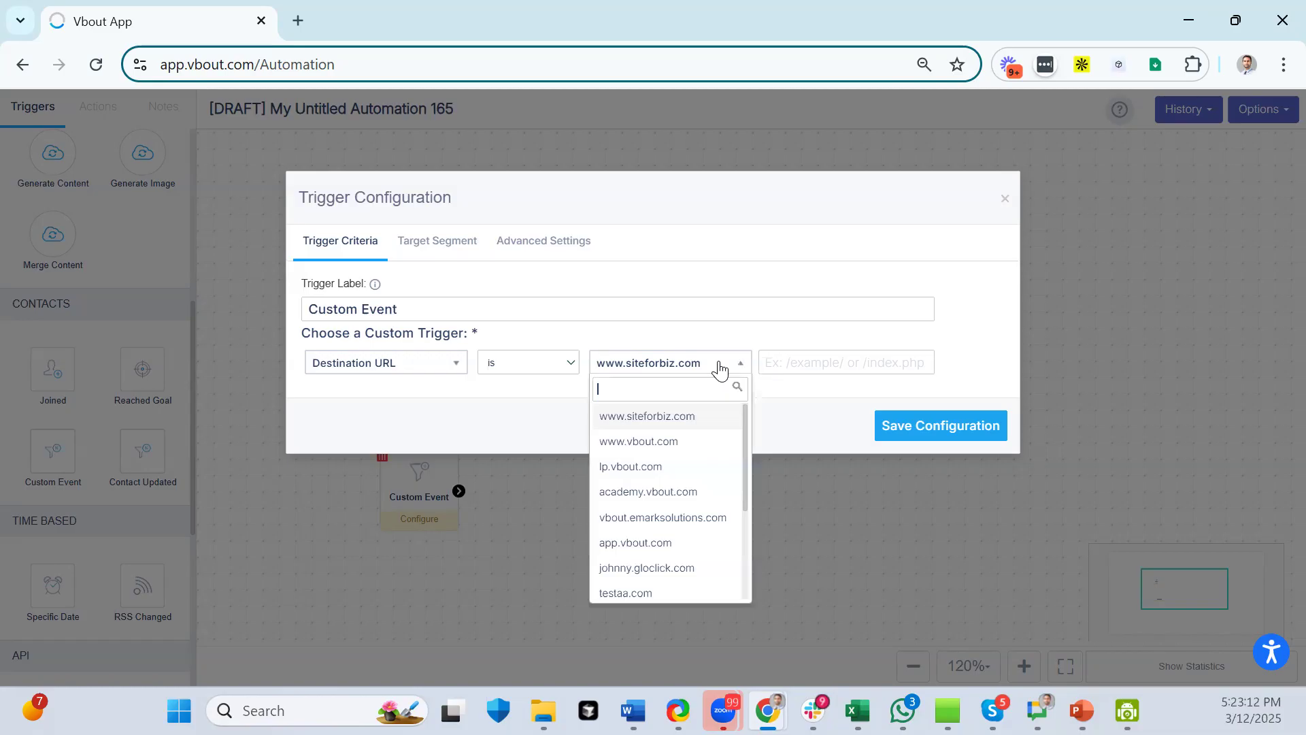
click(701, 325)
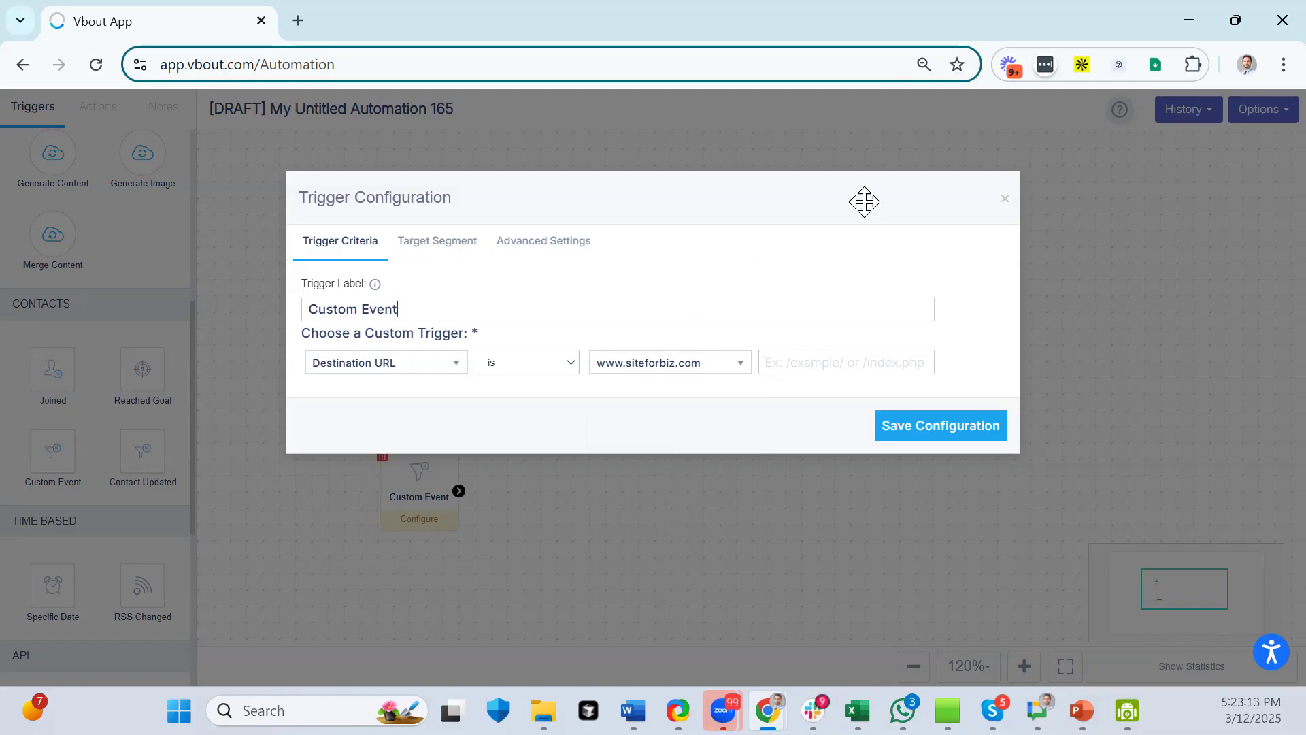
- Set the condition to Total Lifetime Value is 1000, close the dialog, and move the node up-left
click(427, 367)
scroll(408, 463, down, 10)
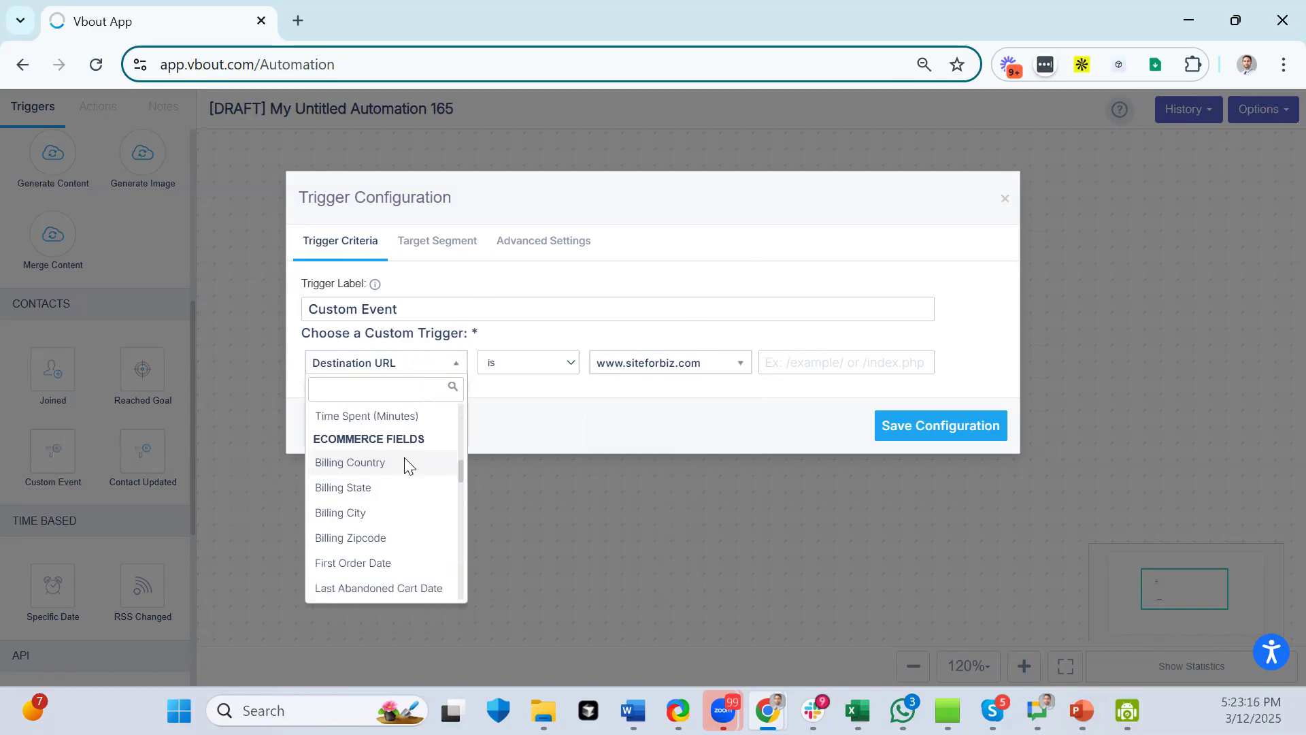
scroll(406, 465, down, 8)
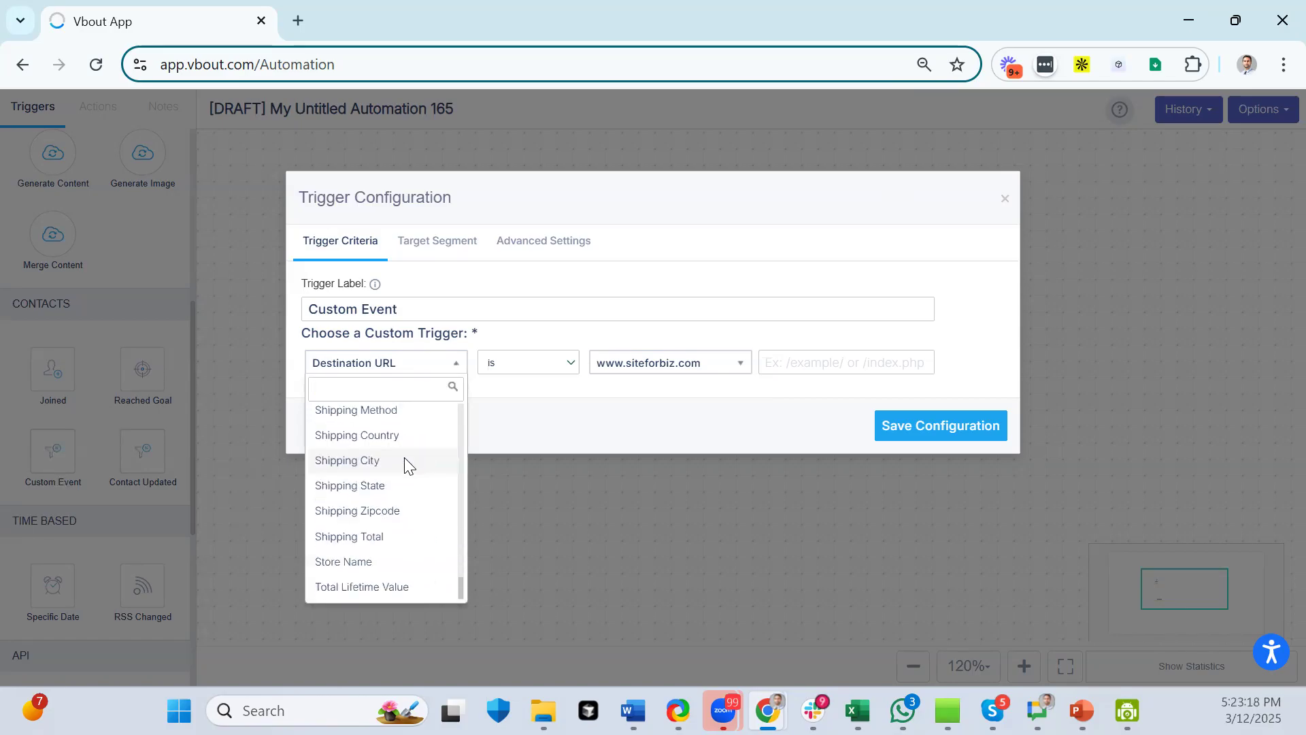
scroll(401, 469, up, 10)
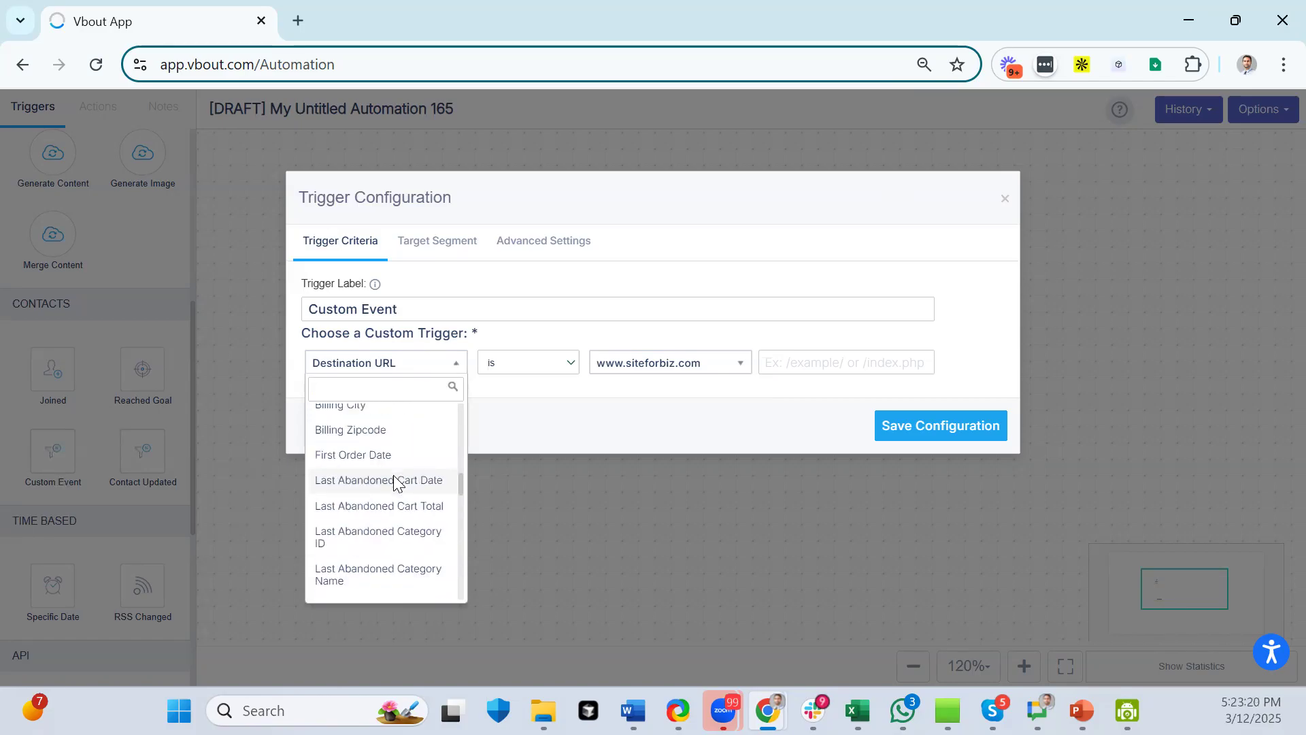
scroll(395, 479, up, 5)
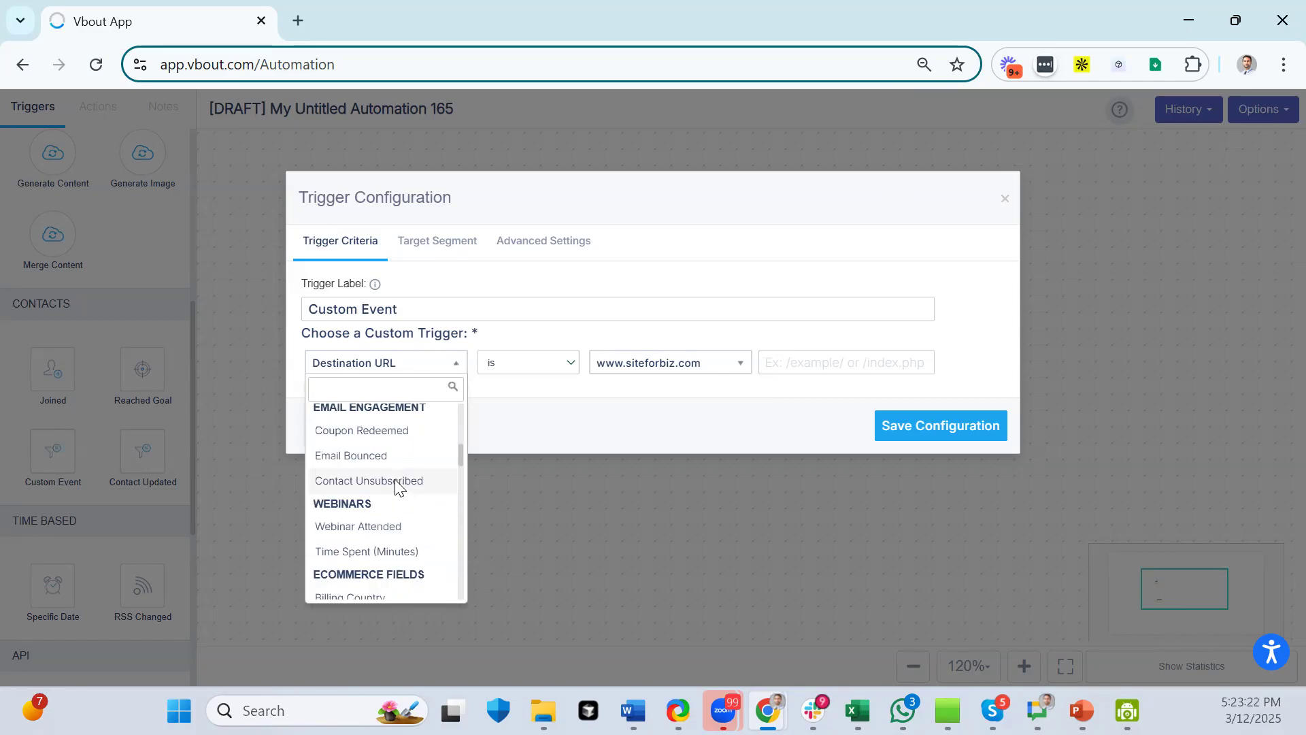
scroll(398, 449, down, 10)
text(l)
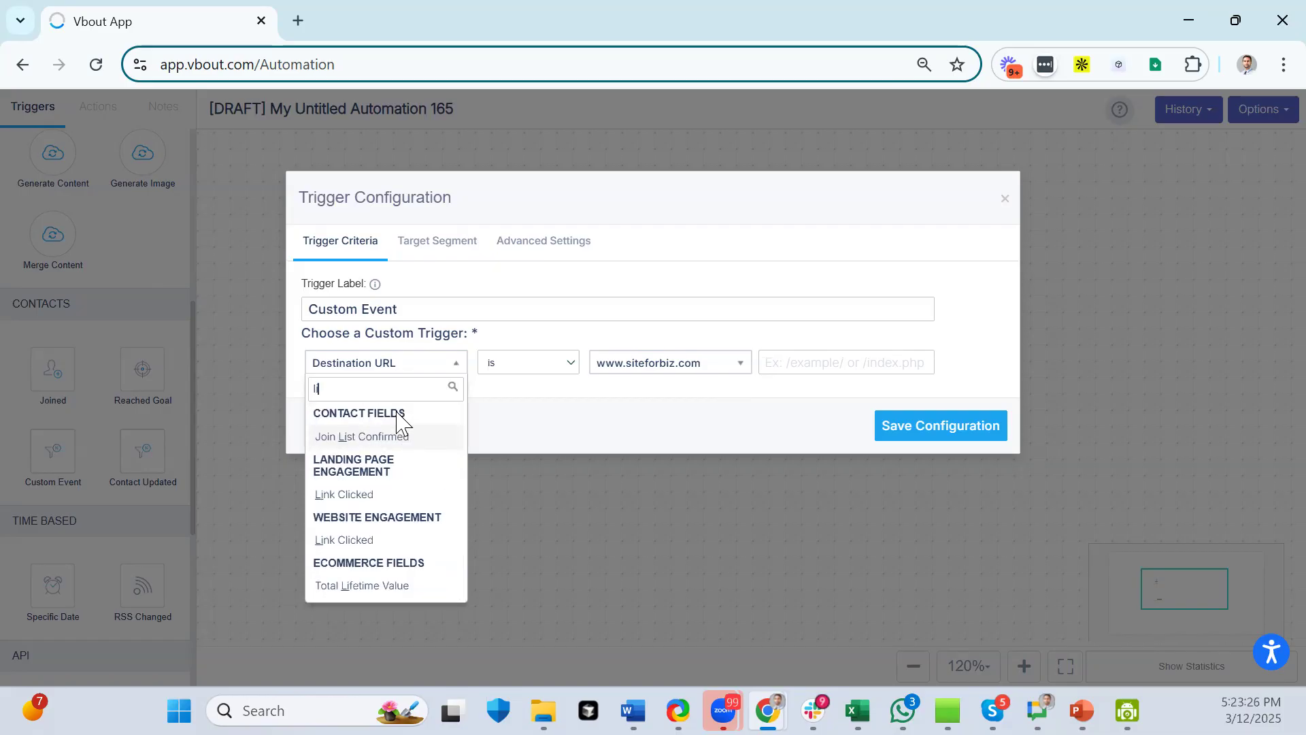
text( Life)
click(411, 440)
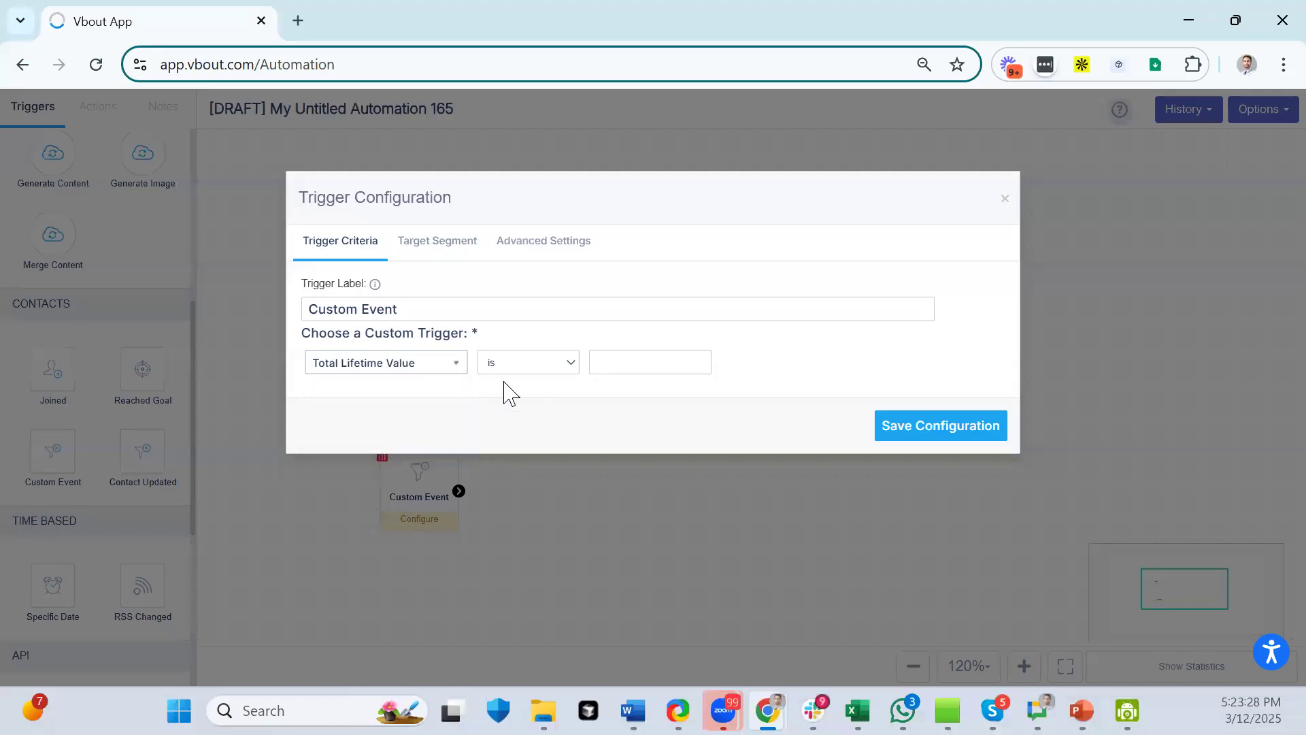
click(618, 358)
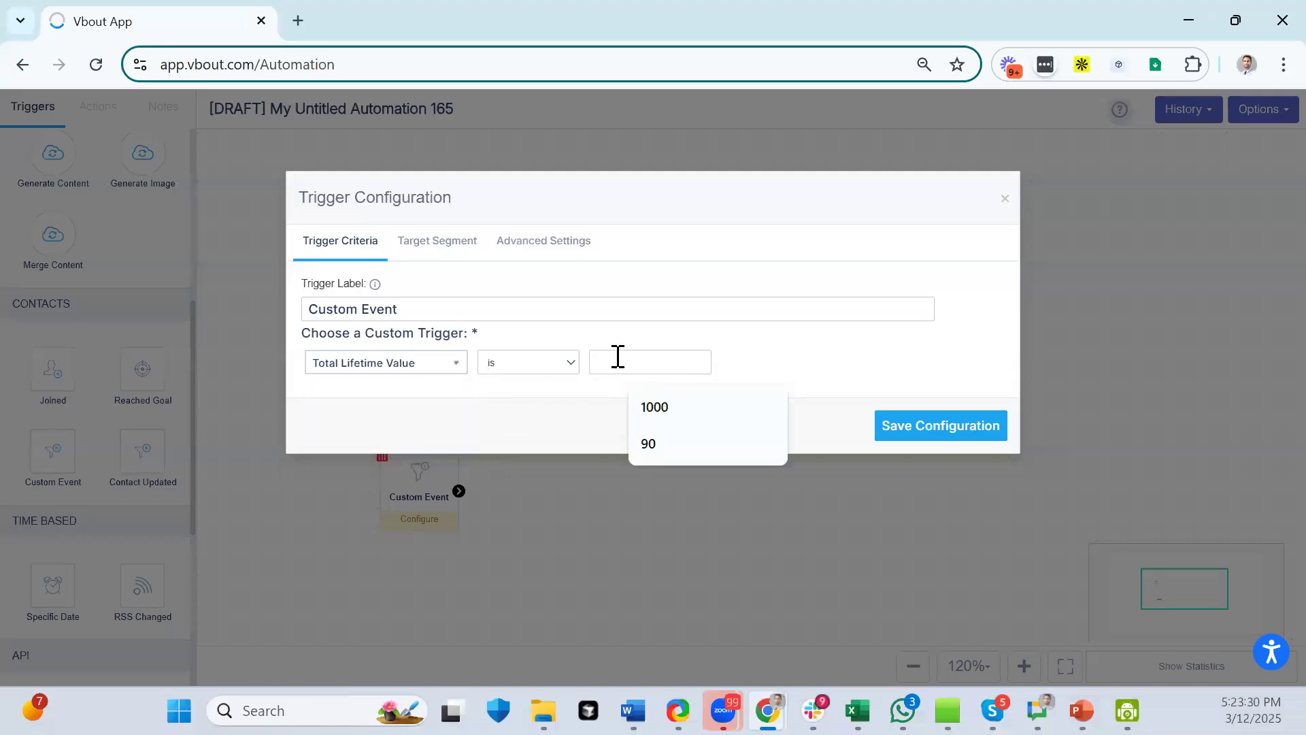
text(1000)
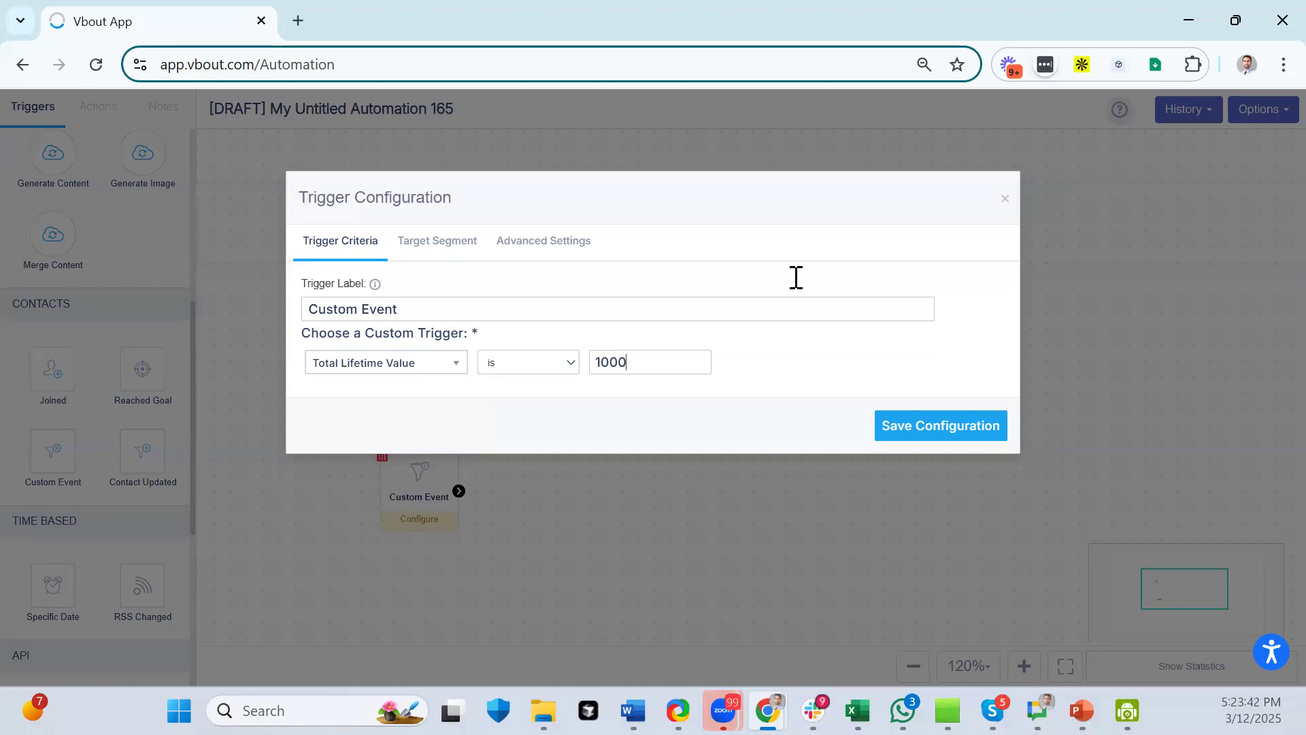
click(1006, 203)
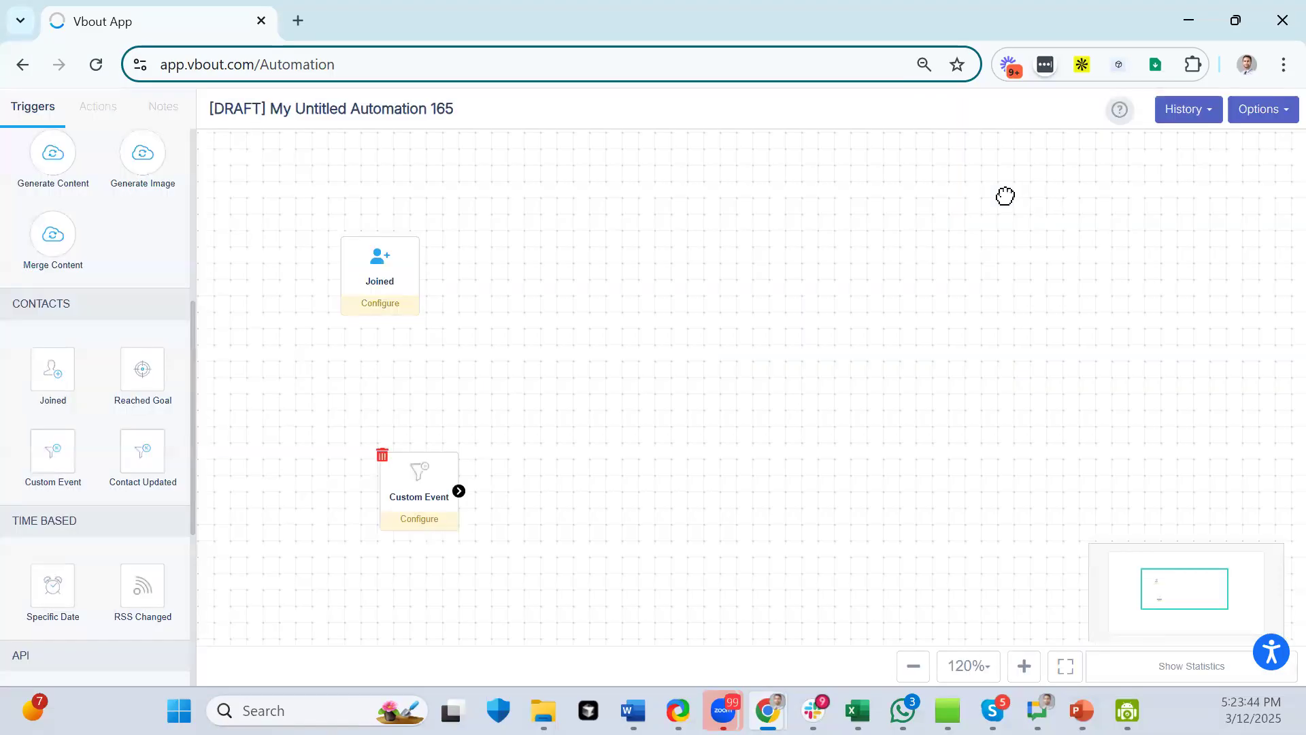
drag(451, 484, 363, 390)
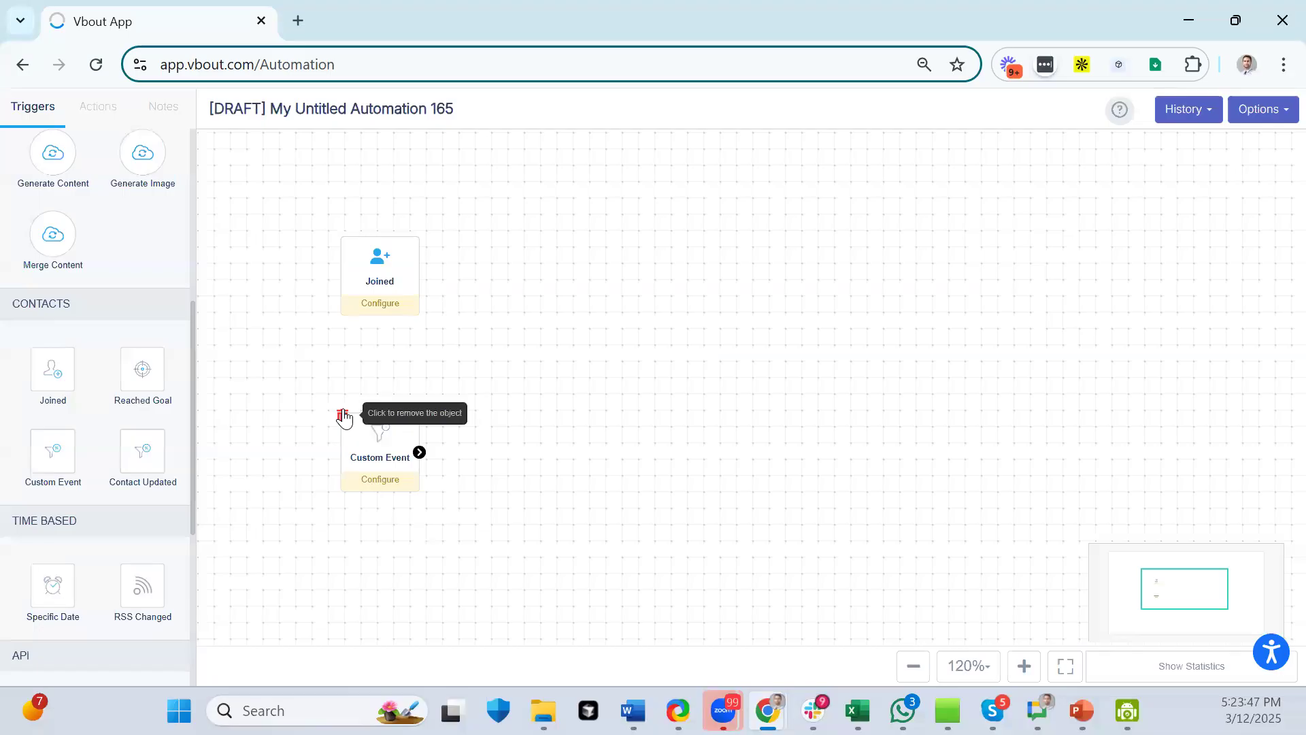
- Delete the Custom Event trigger and place a Specific Date trigger below Joined
click(342, 415)
scroll(70, 217, up, 6)
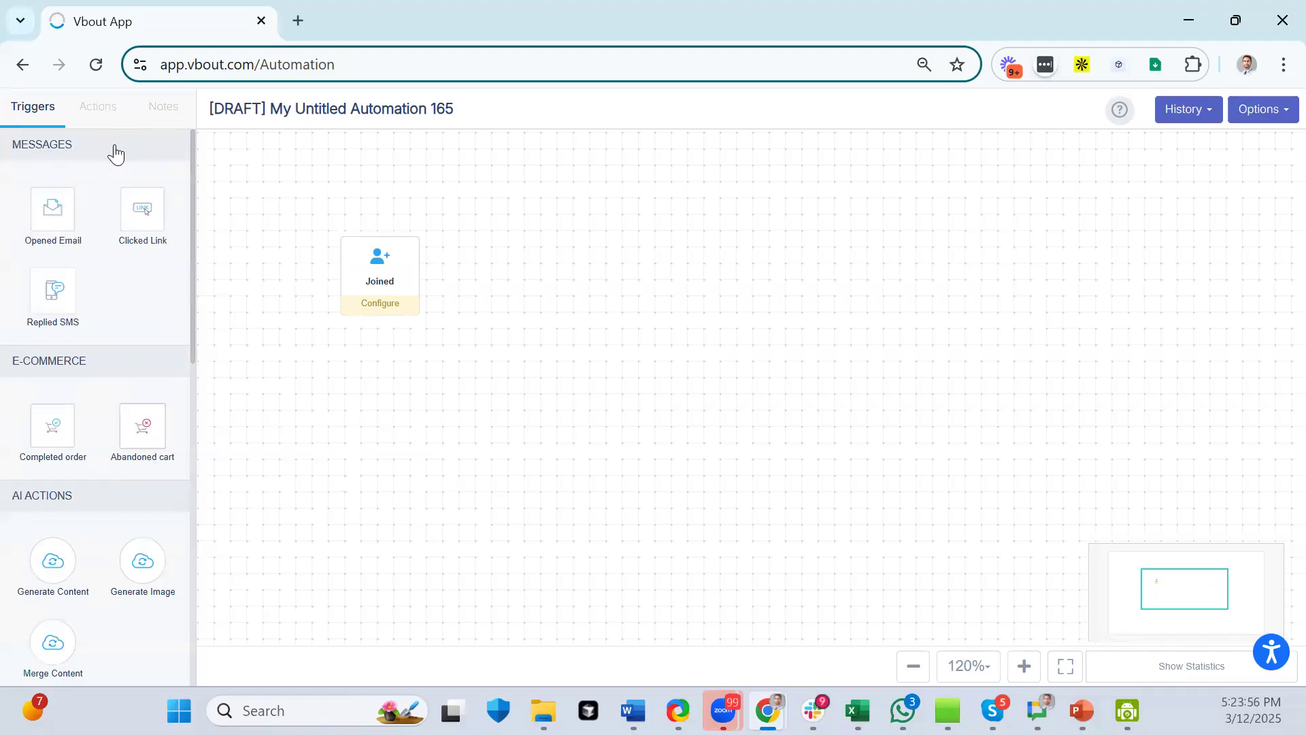
scroll(133, 218, down, 3)
scroll(109, 170, down, 5)
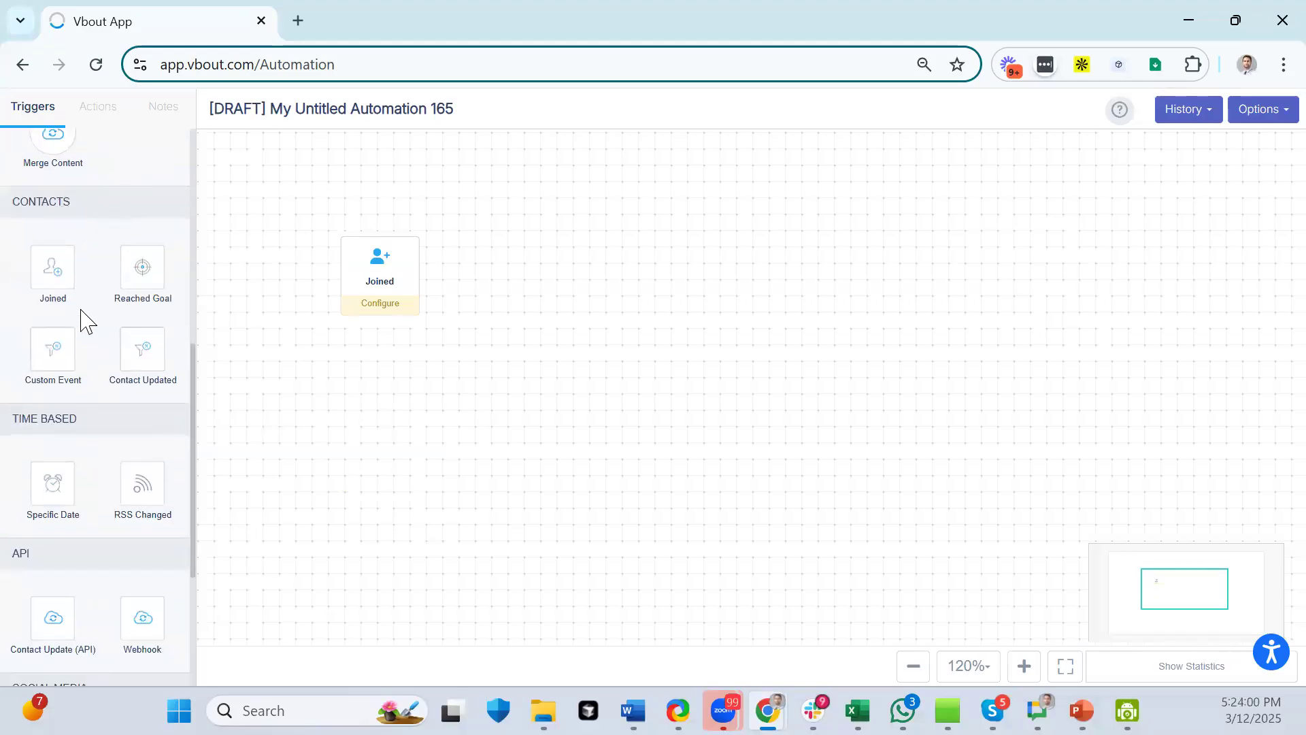
scroll(79, 320, down, 2)
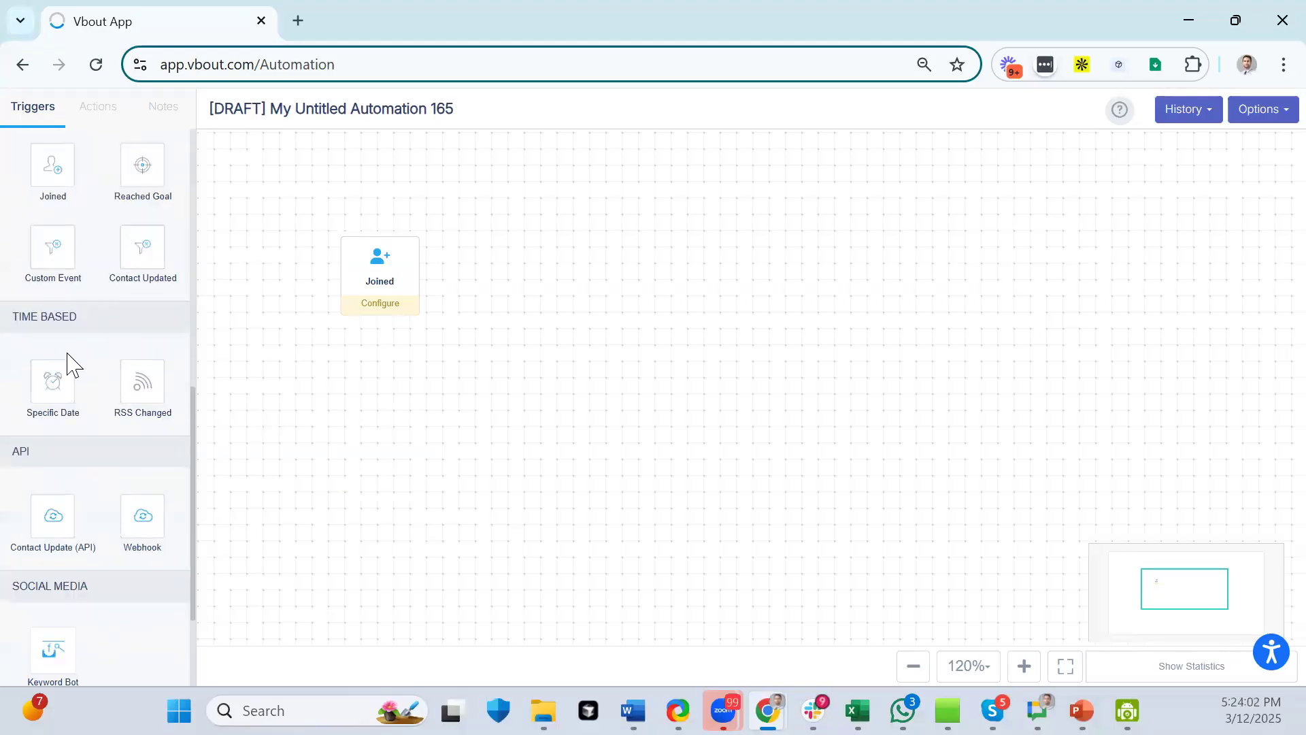
drag(68, 365, 378, 430)
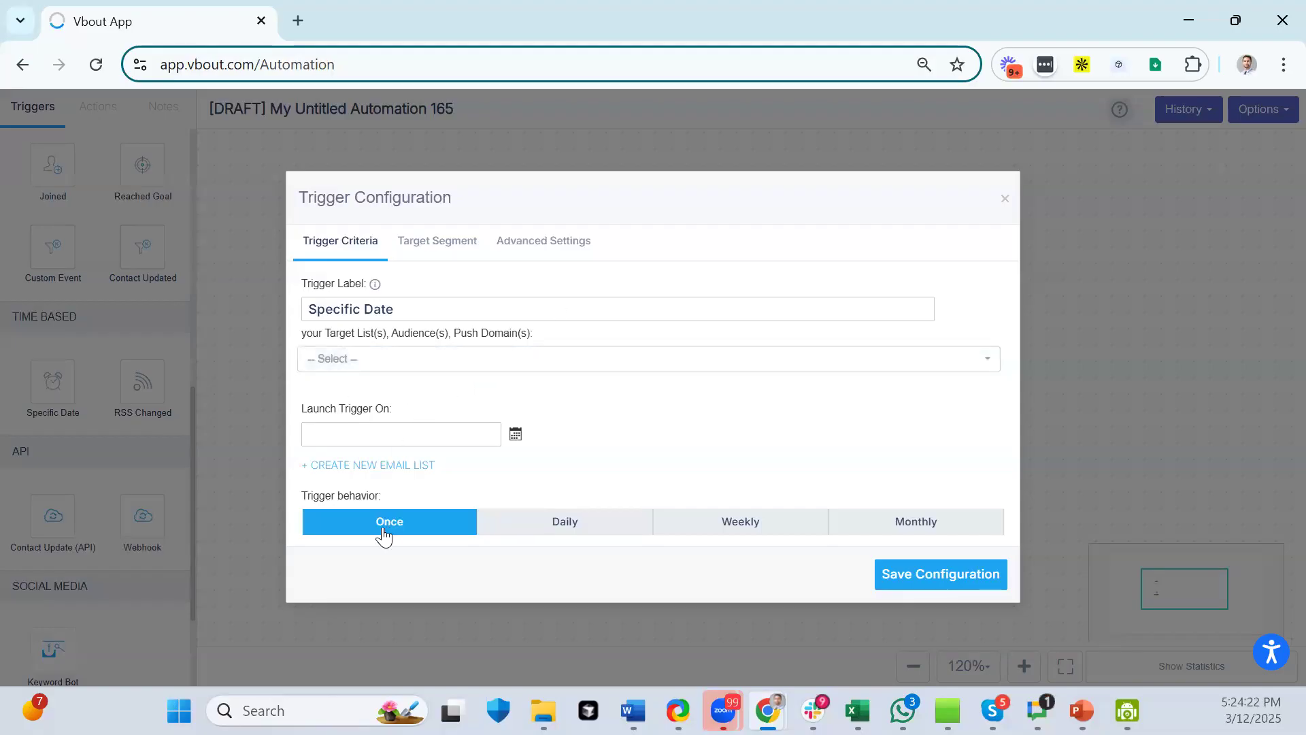
- Target the AI chatbot advisors list, launch once on 03/17/2025, and save the trigger
click(368, 372)
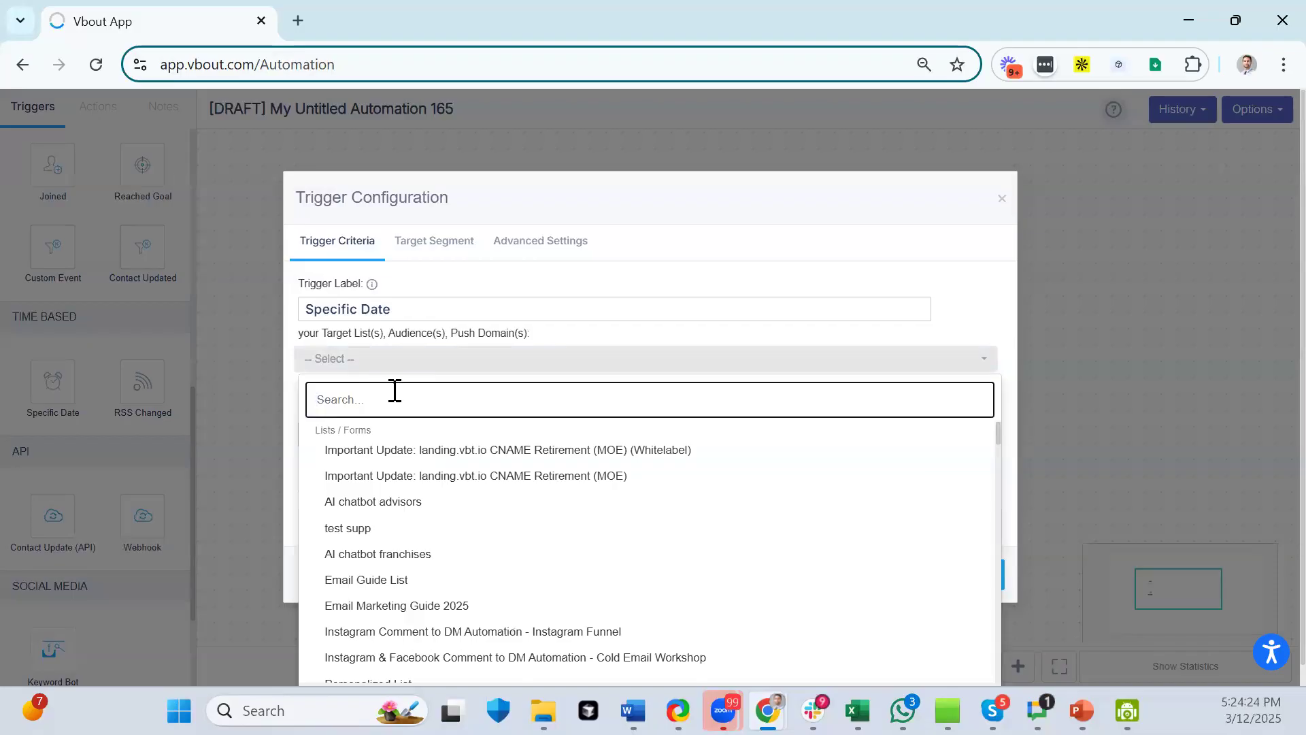
click(418, 502)
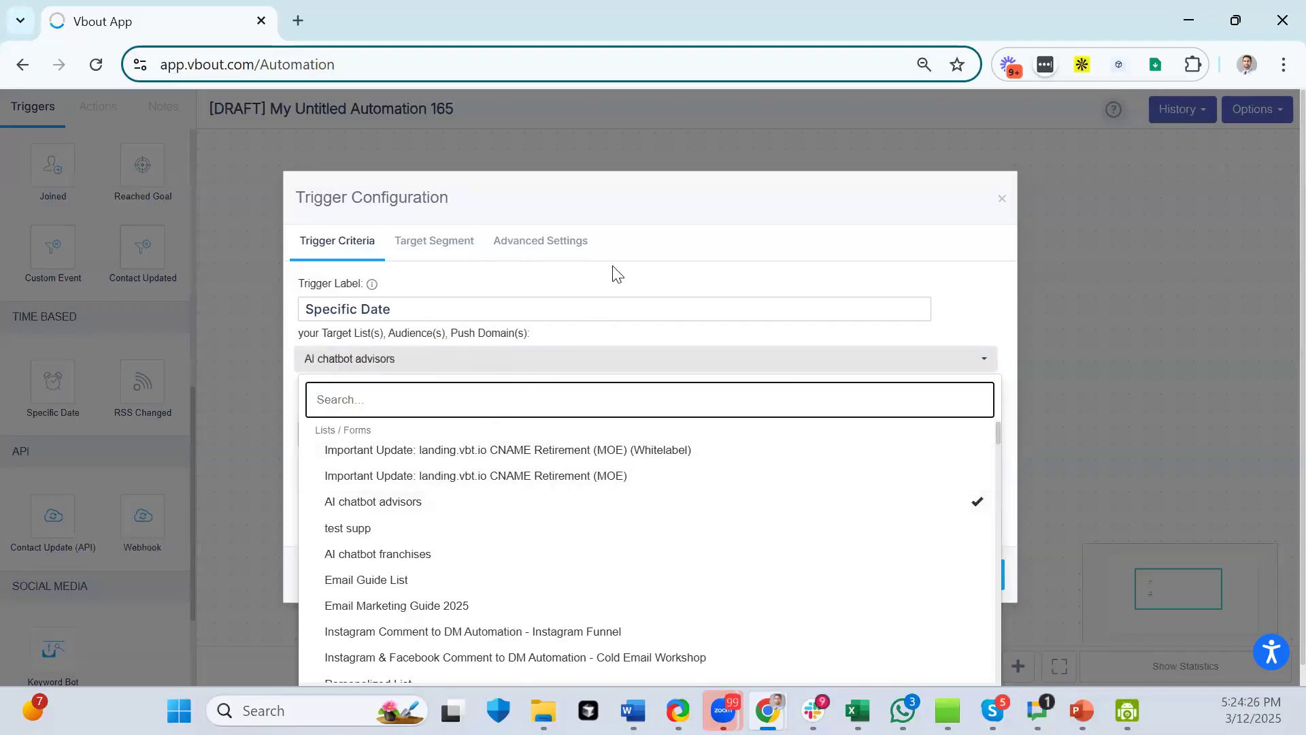
click(631, 197)
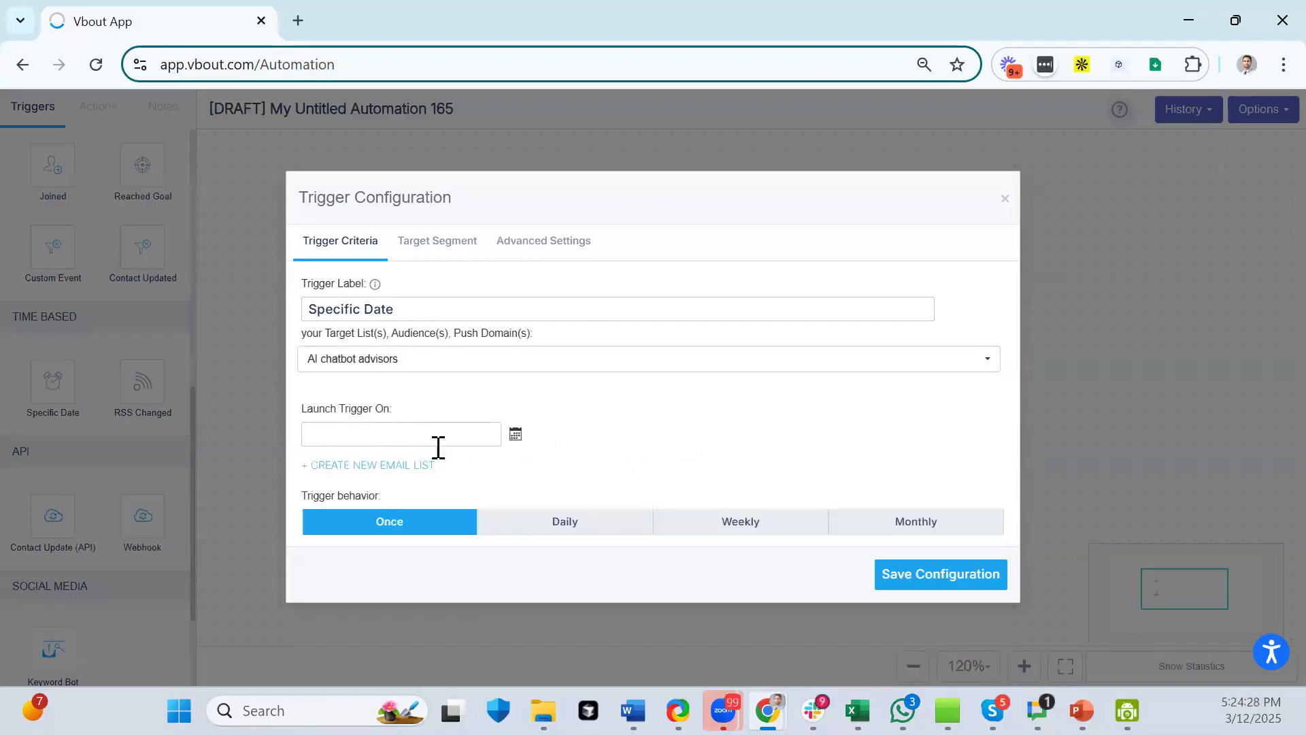
click(464, 427)
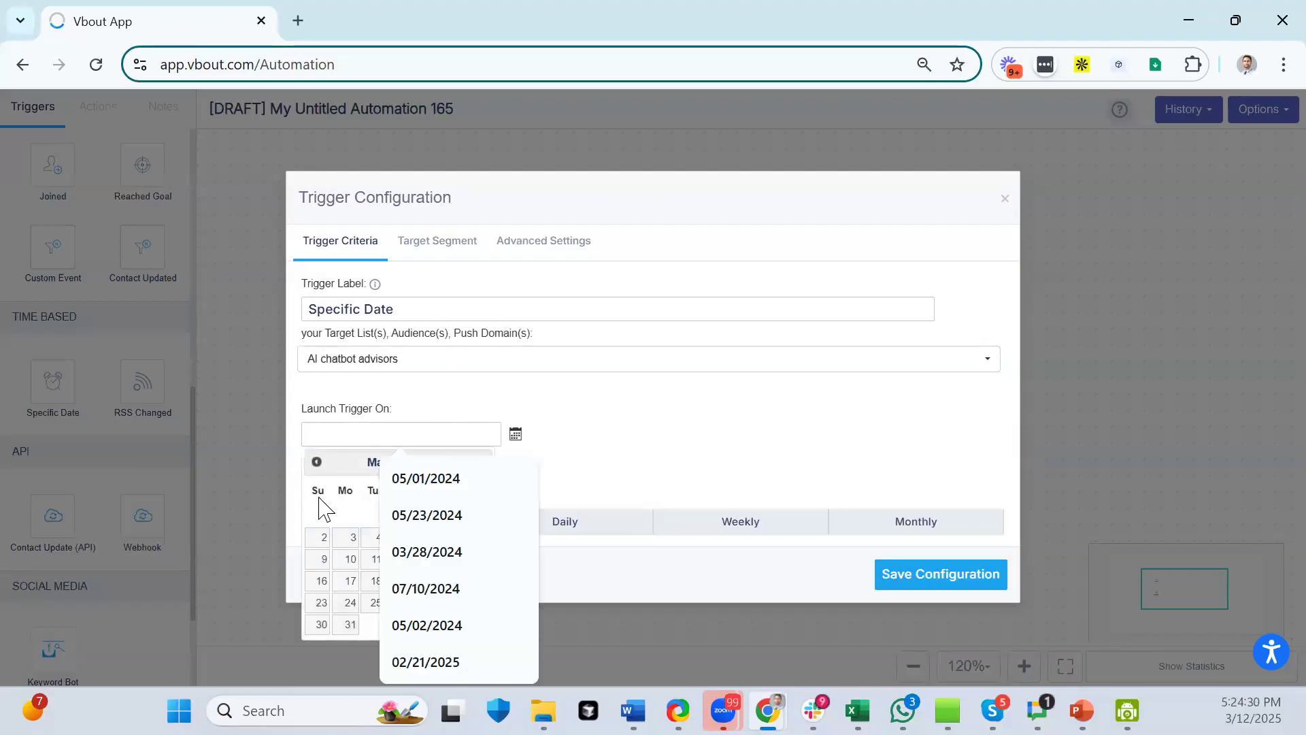
click(356, 472)
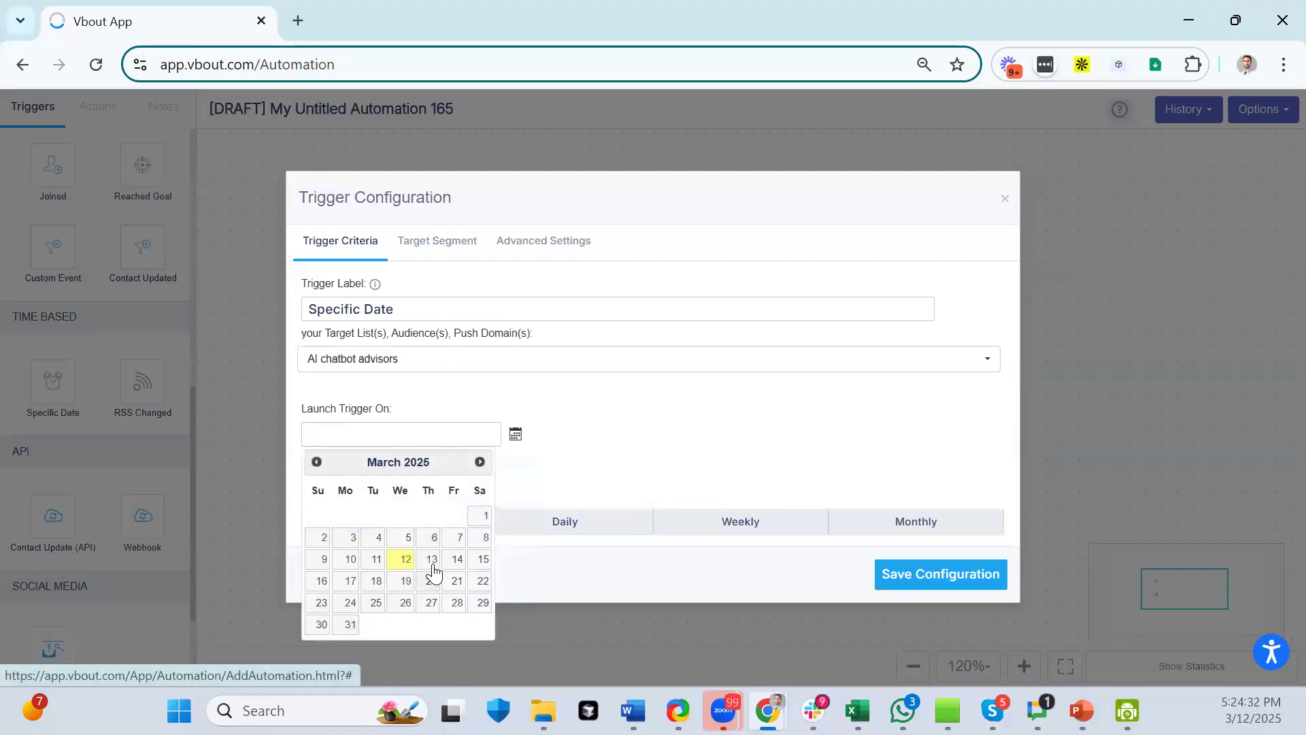
click(351, 580)
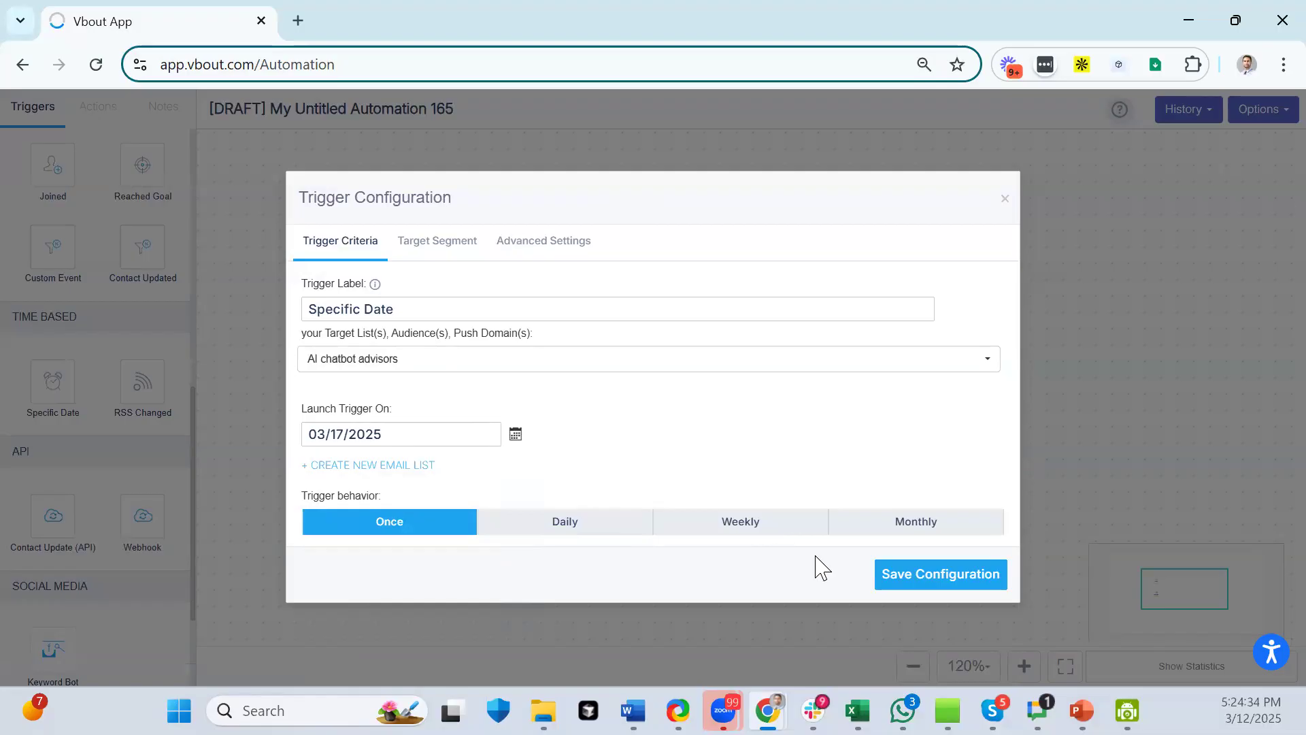
click(925, 583)
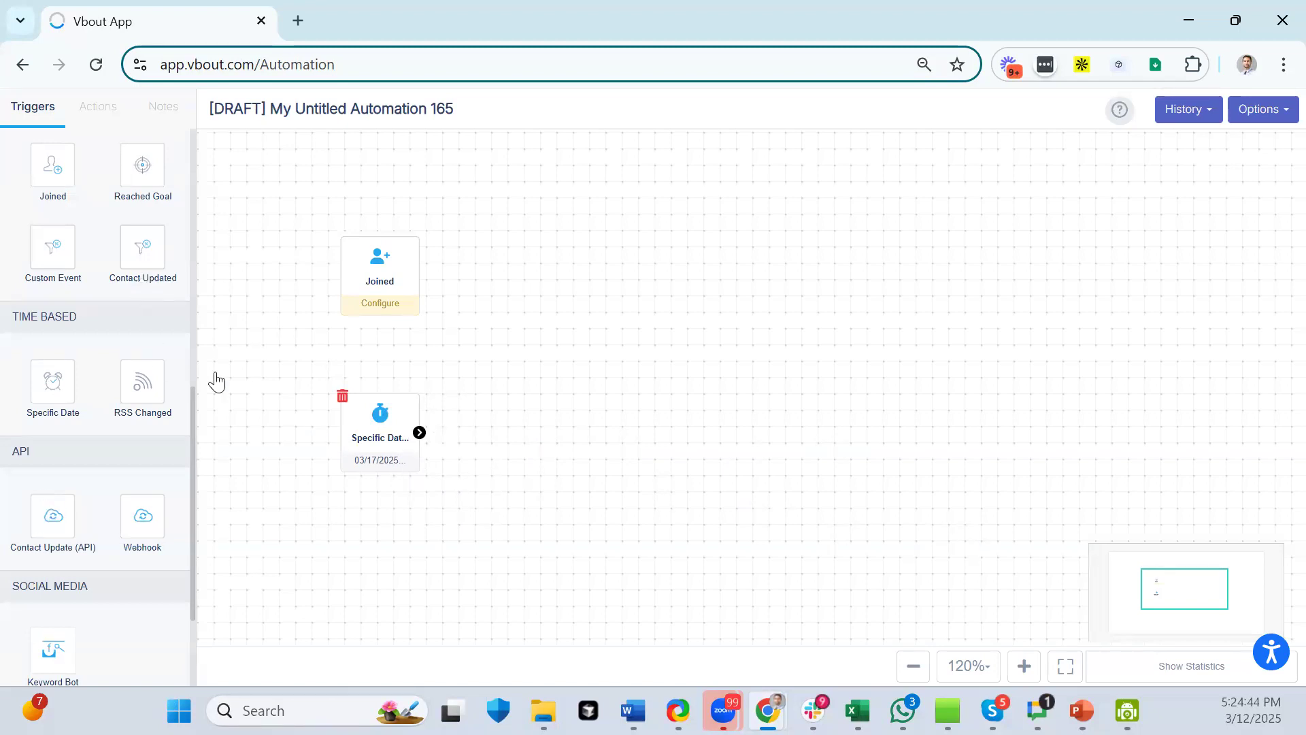
- Reopen the Specific Date trigger and try the Daily, Weekly and Monthly repeat options
click(378, 451)
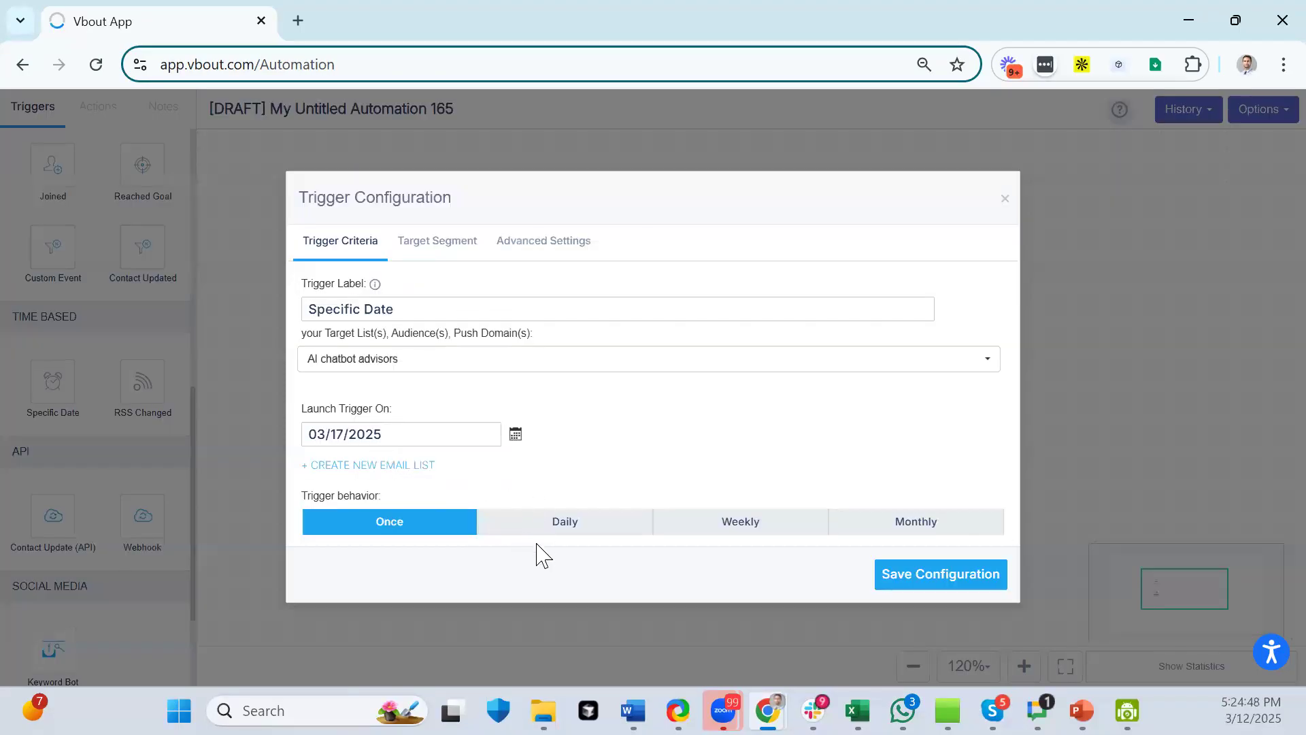
click(569, 534)
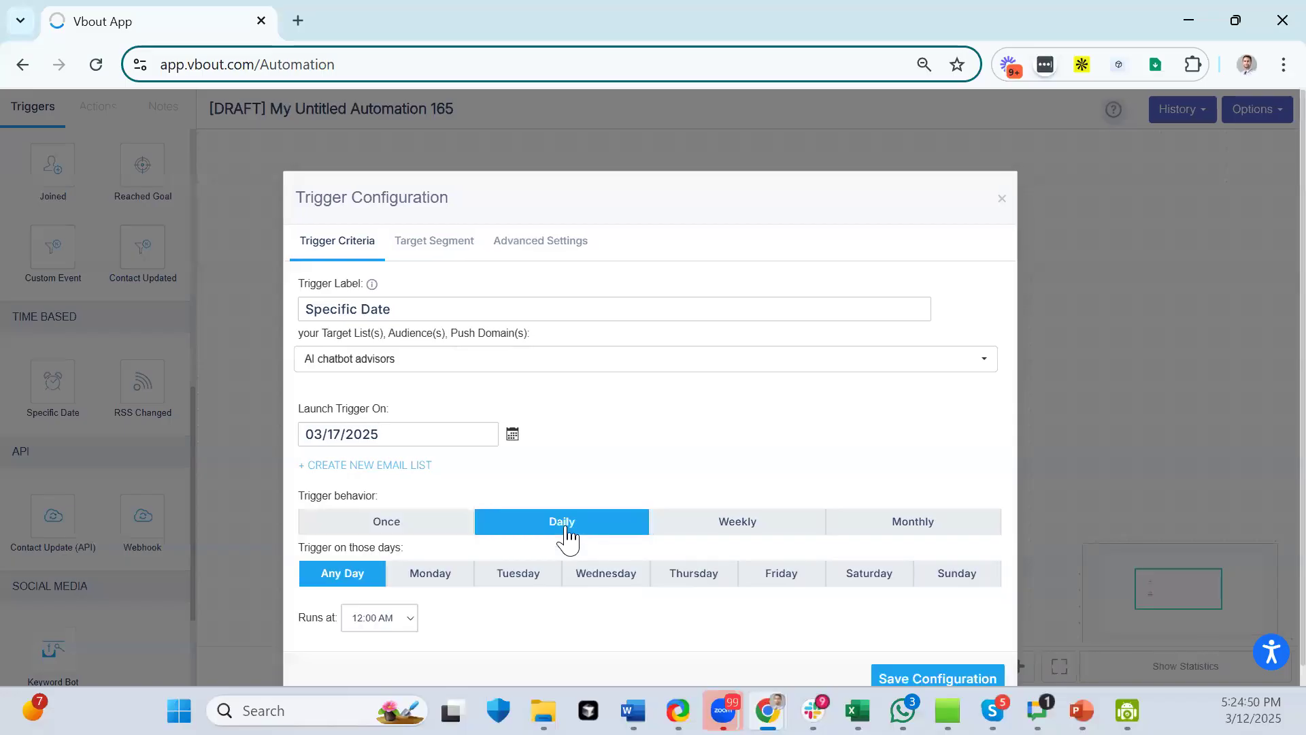
click(726, 530)
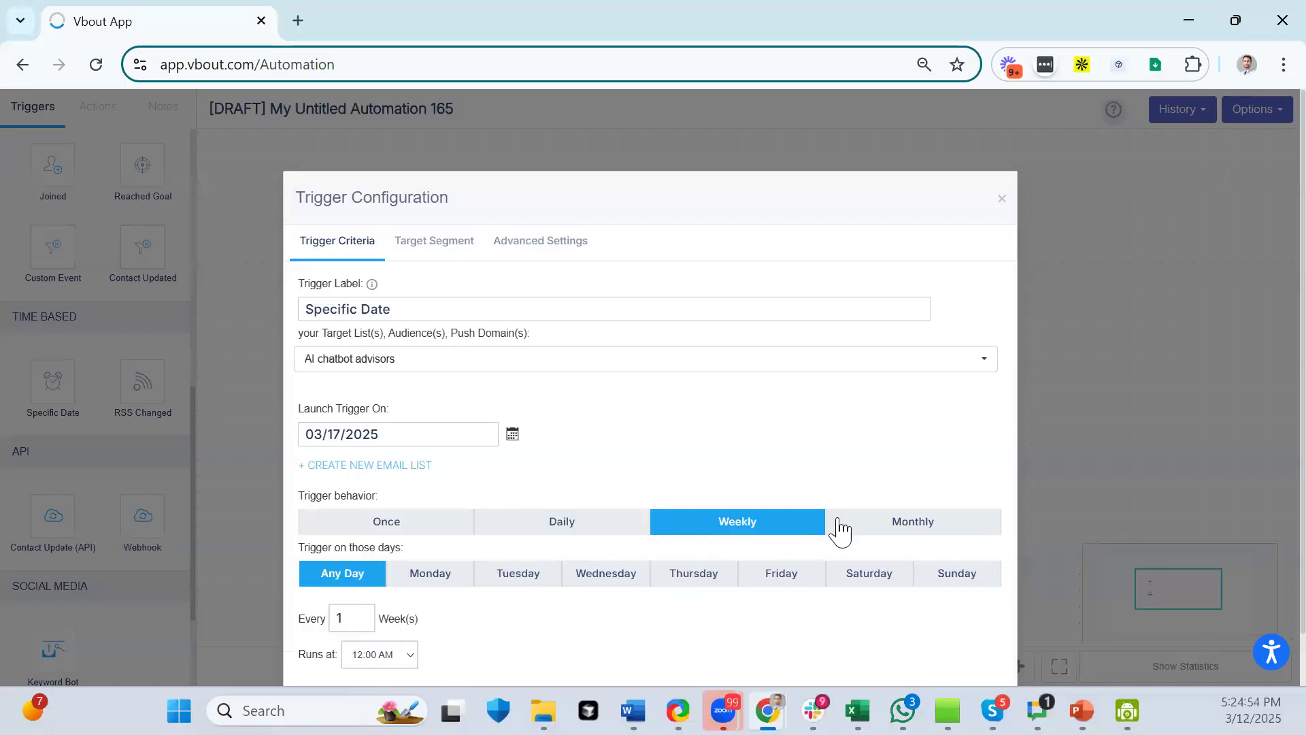
click(934, 542)
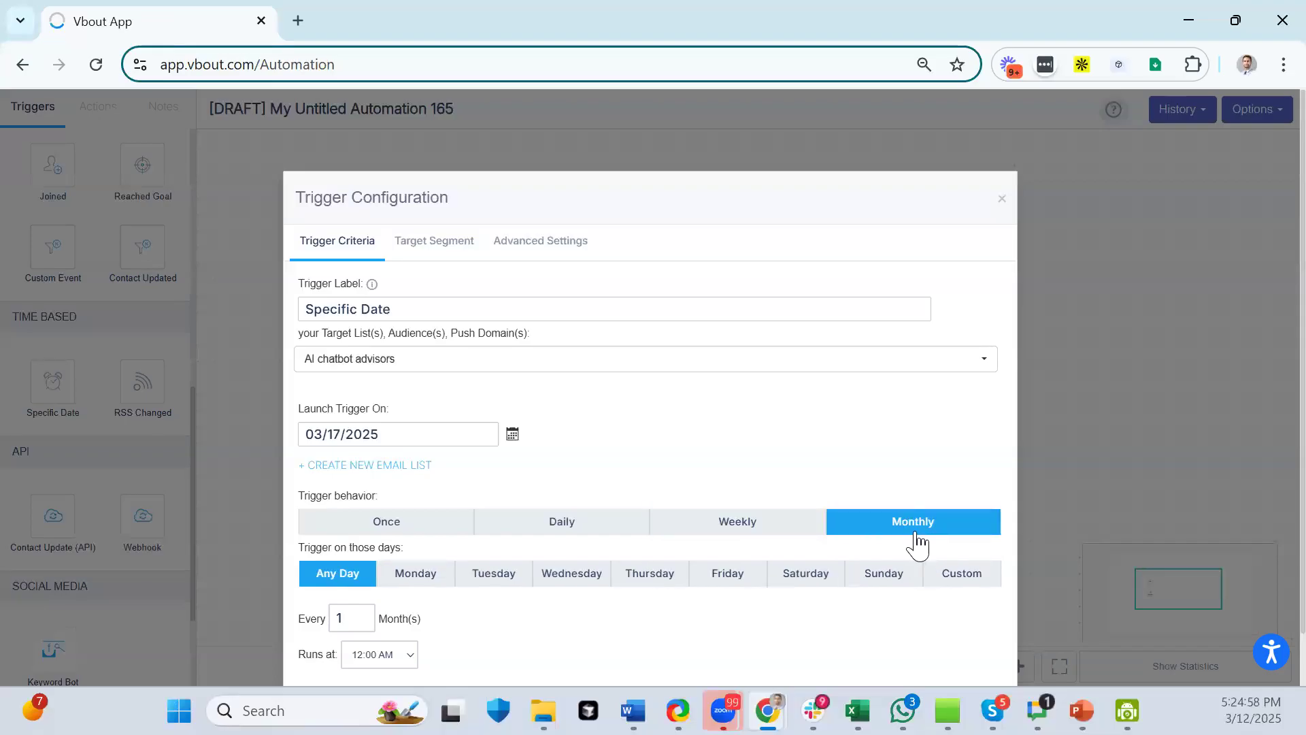
- Keep the monthly interval at every 3 months and limit runs to Mondays
click(360, 614)
click(360, 614)
click(360, 615)
click(360, 614)
click(363, 622)
click(403, 623)
scroll(534, 641, down, 1)
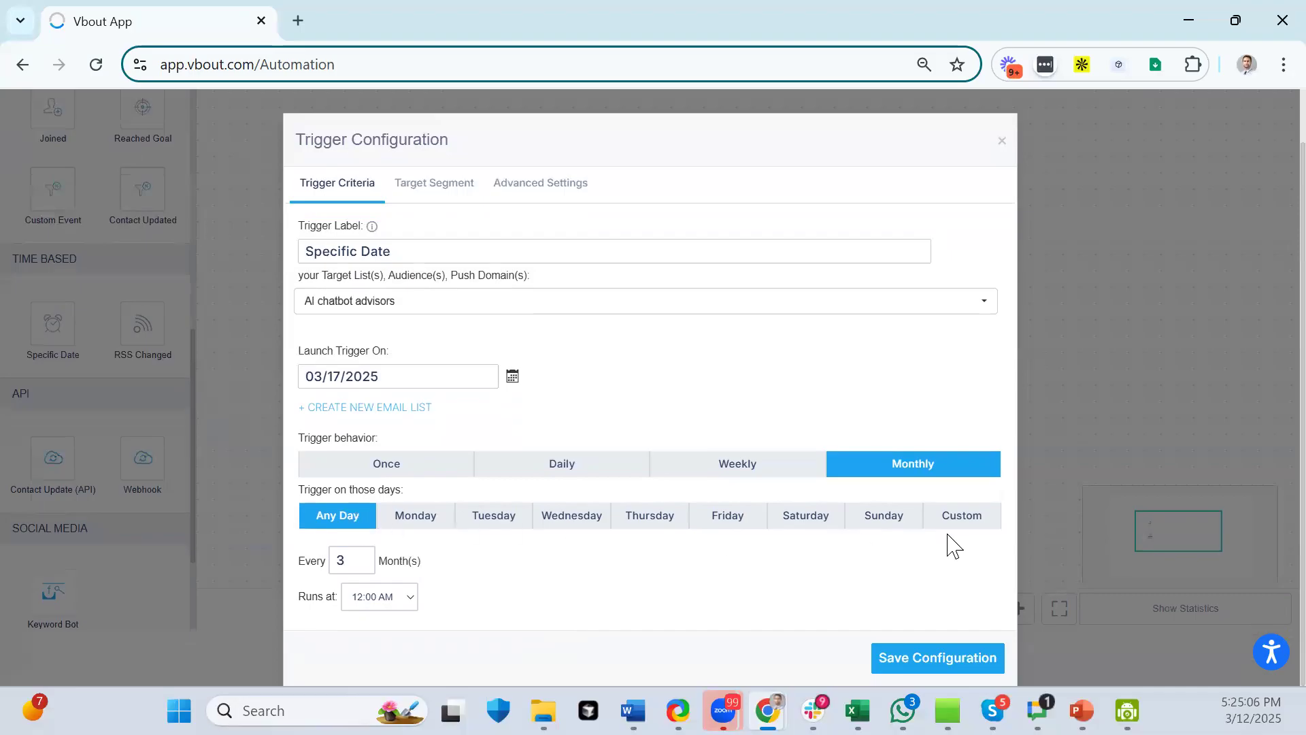
click(423, 524)
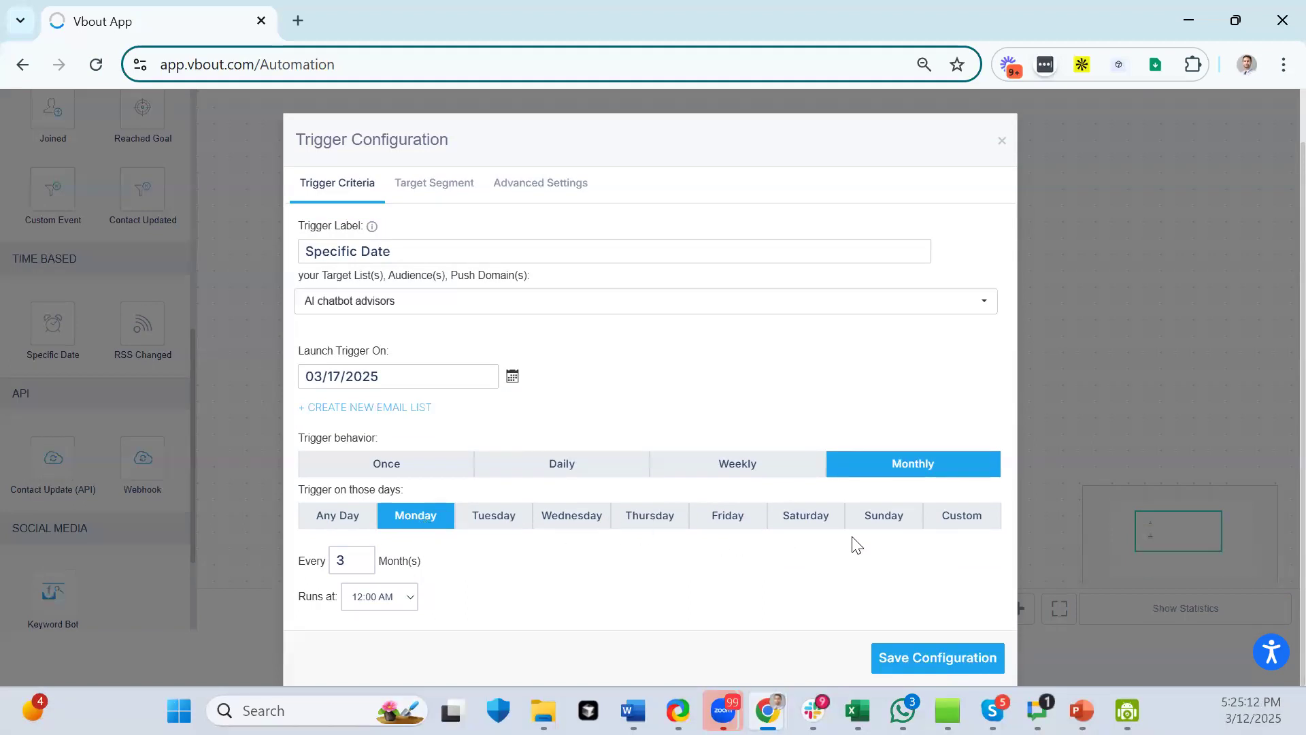
- Add a second custom day-of-month row, then switch the trigger behaviour from Once to Daily
click(947, 517)
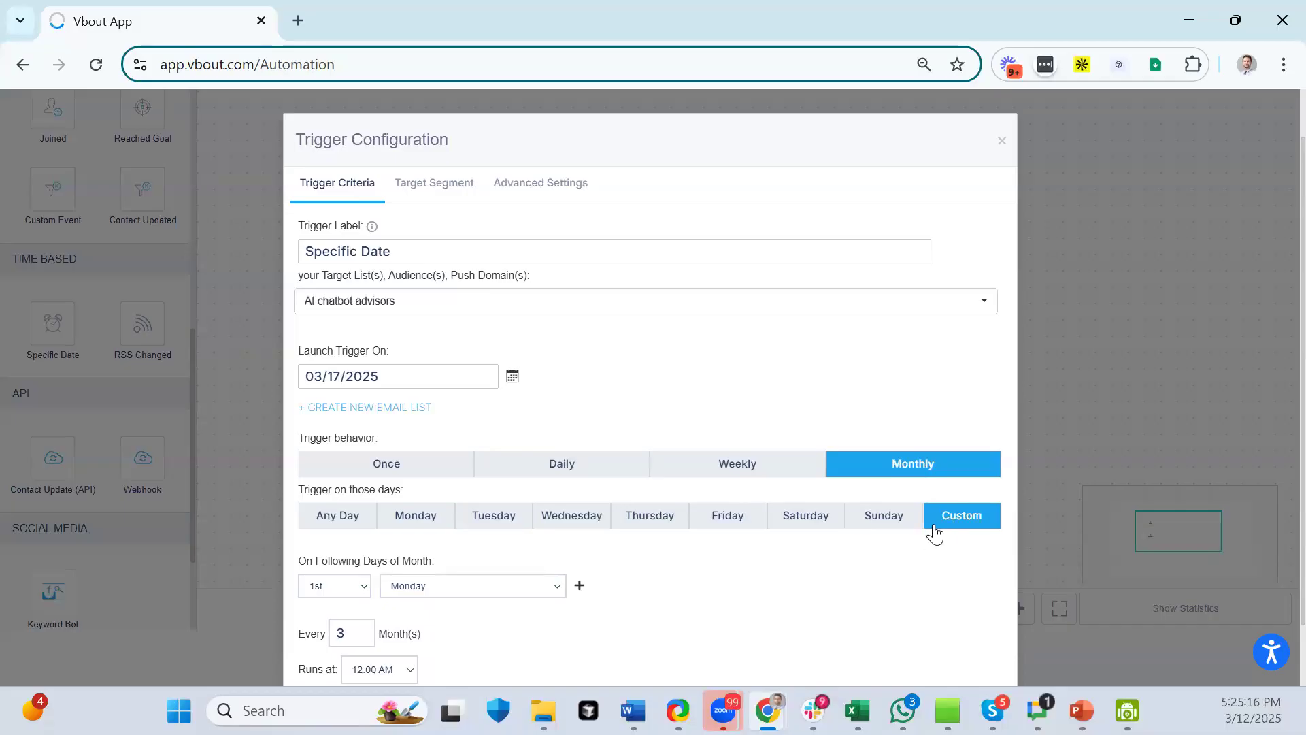
click(361, 587)
click(362, 585)
click(579, 585)
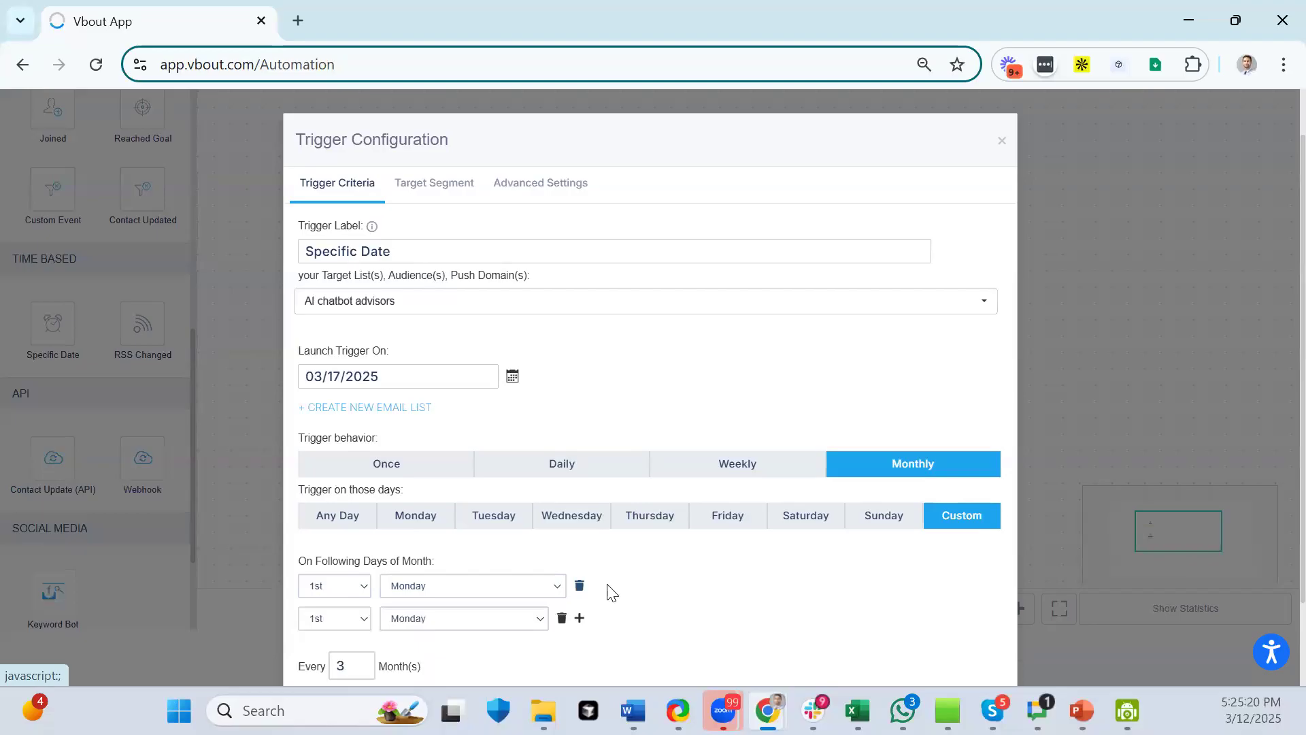
scroll(608, 591, down, 2)
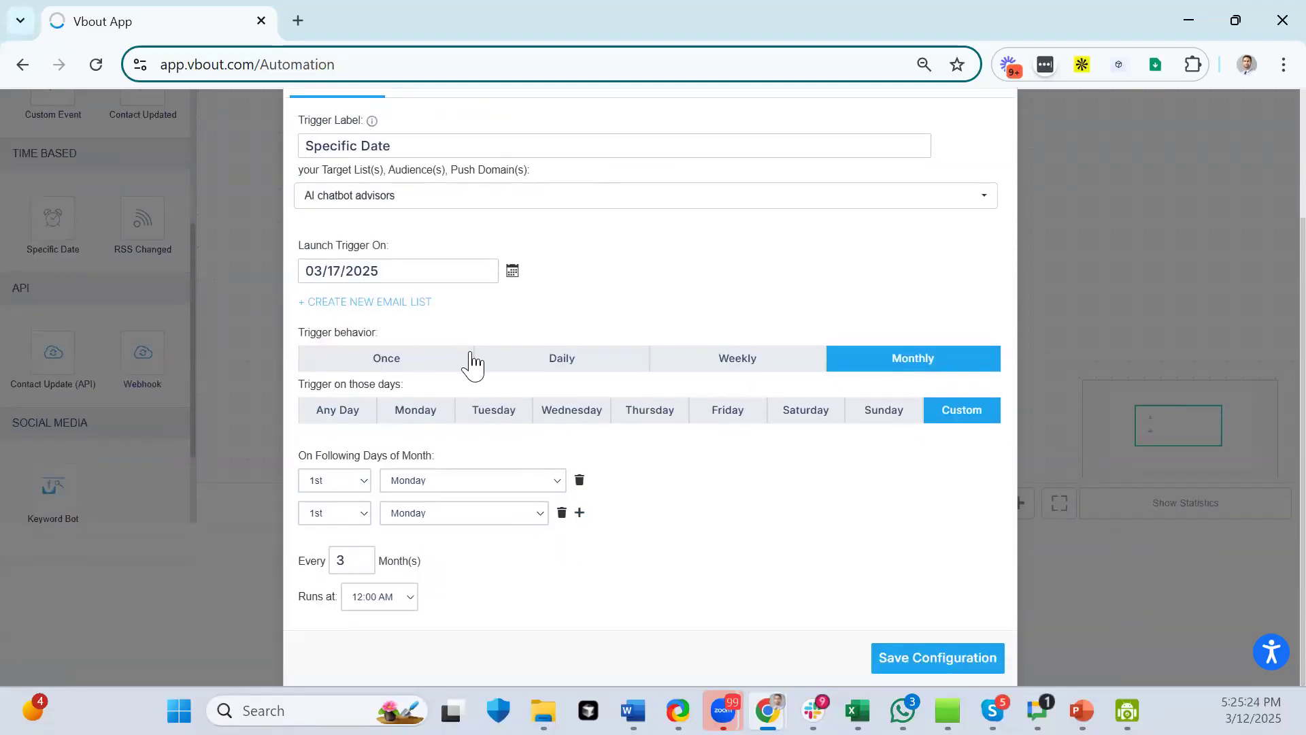
scroll(452, 417, up, 2)
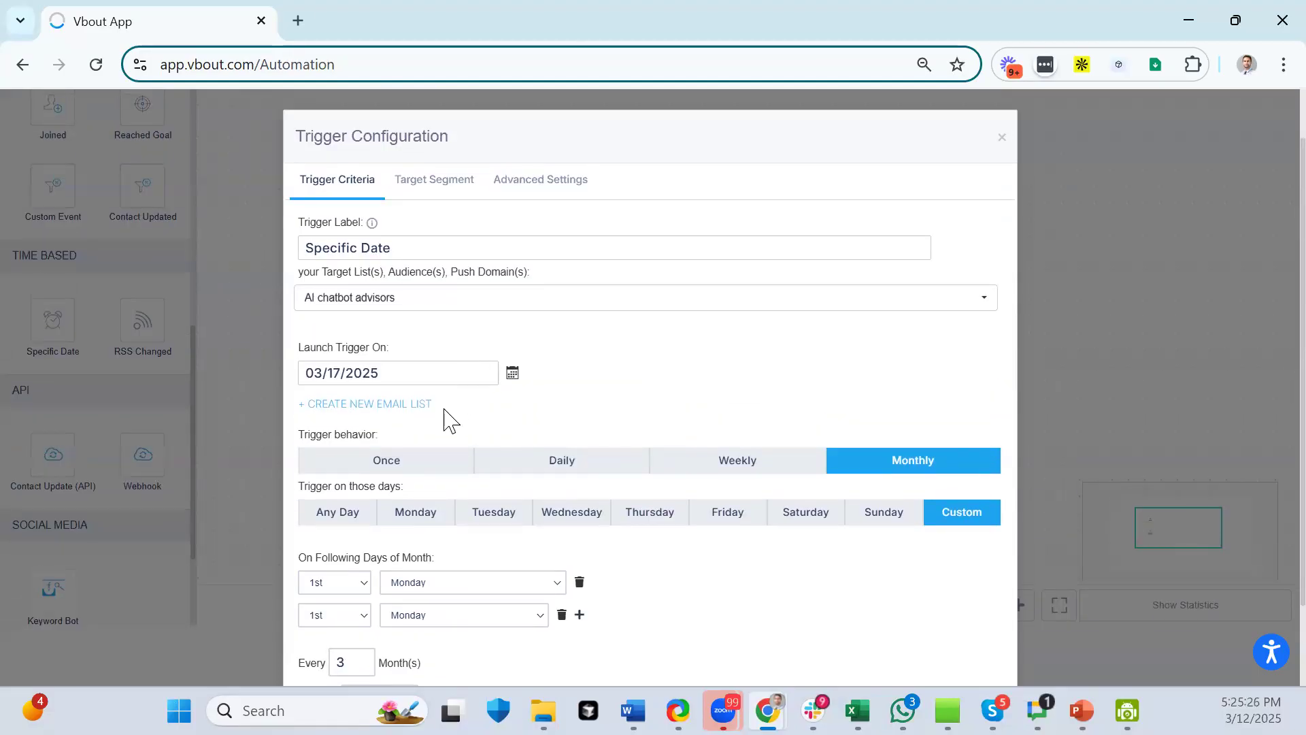
click(417, 467)
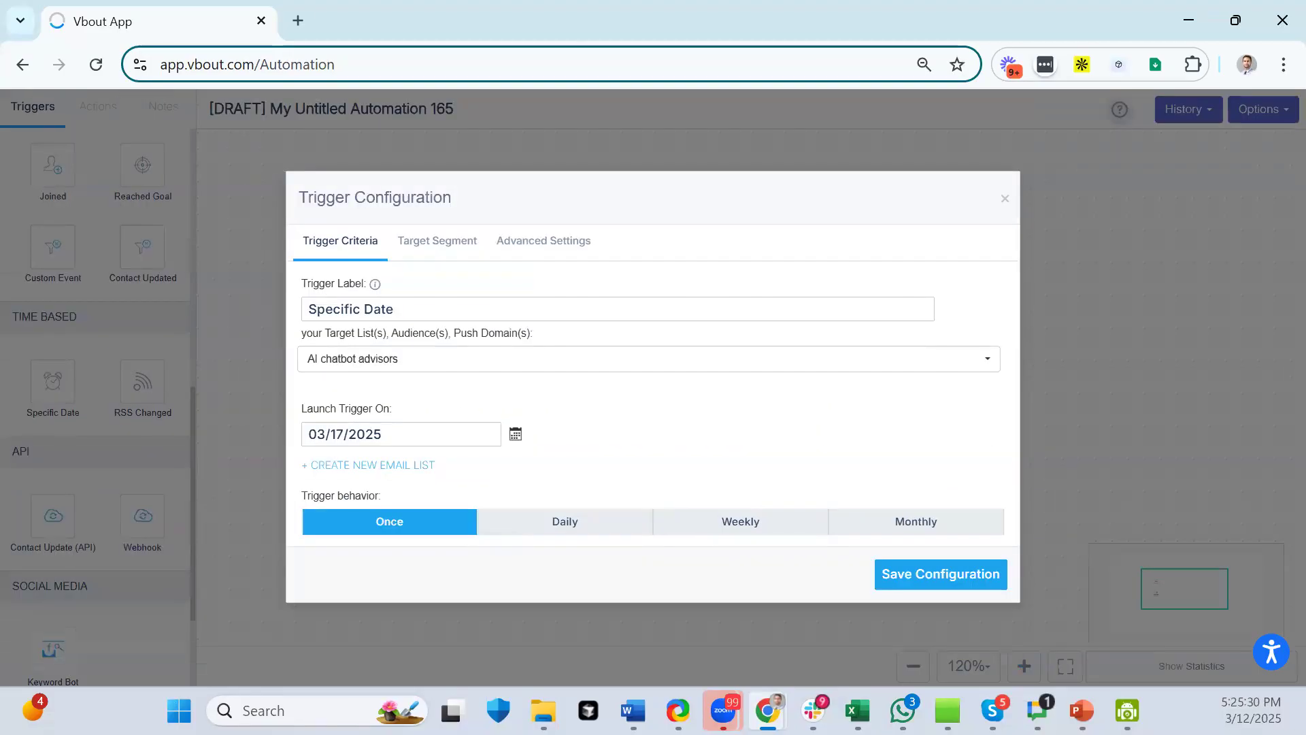
click(549, 521)
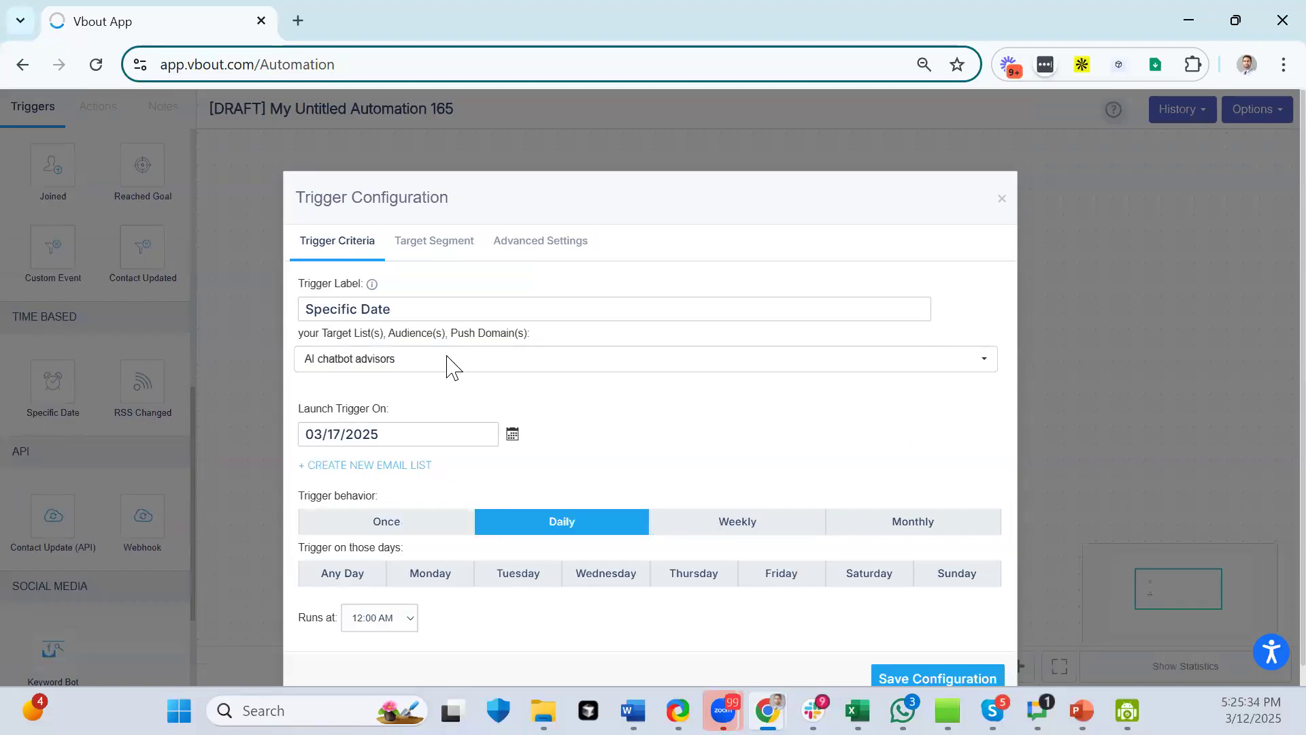
- Target filtered contacts and run the daily trigger on Any Day at 12:00 AM
click(445, 249)
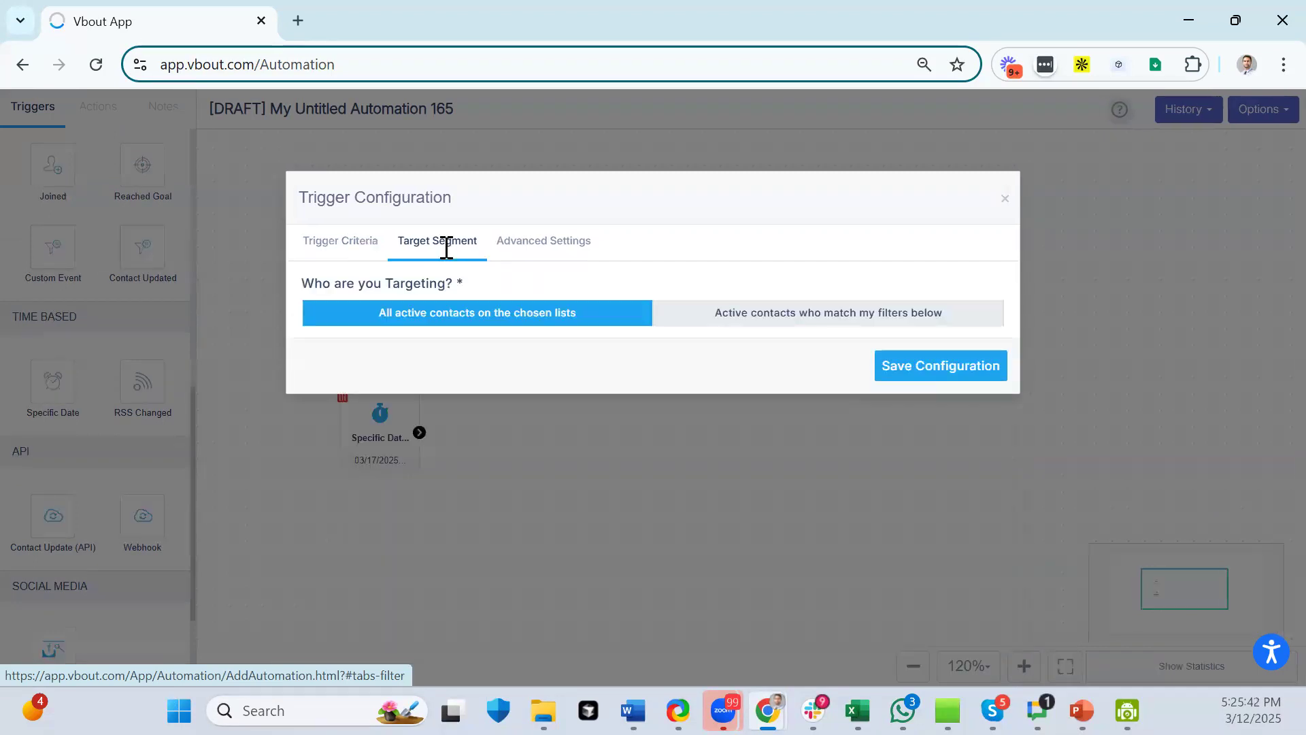
click(692, 331)
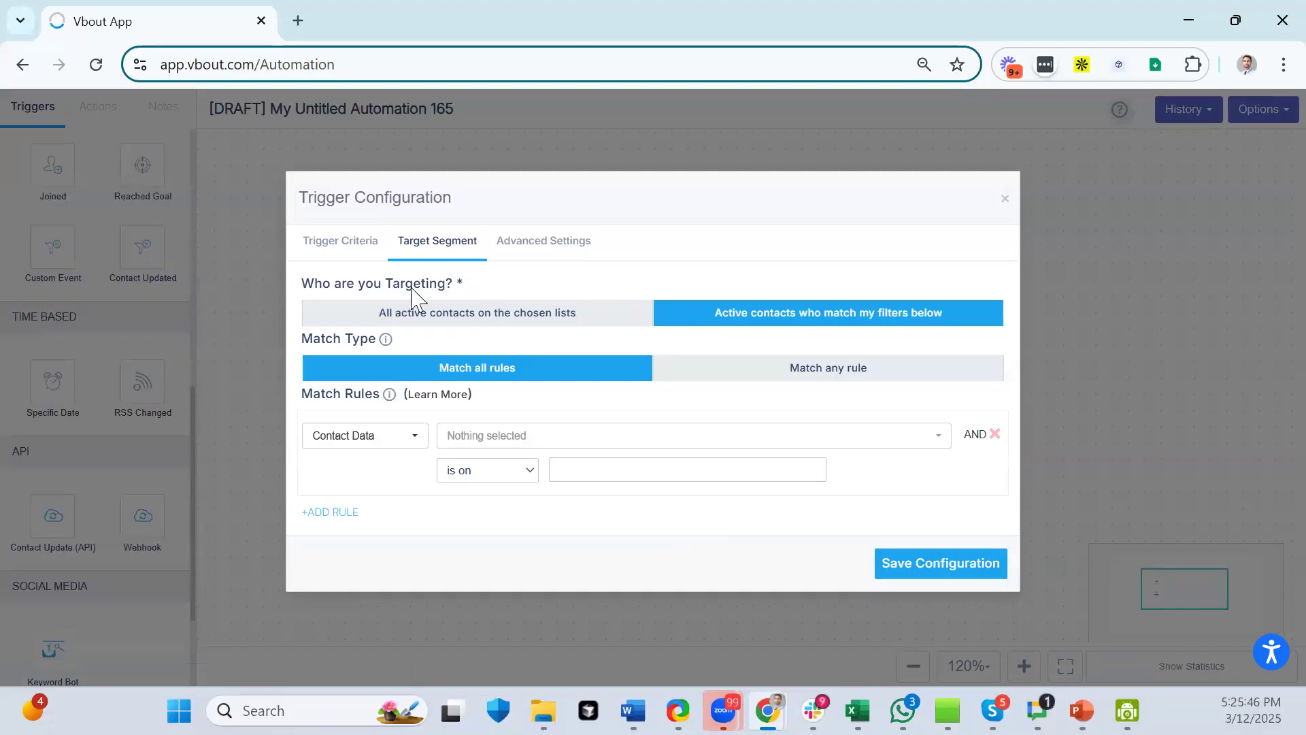
click(357, 251)
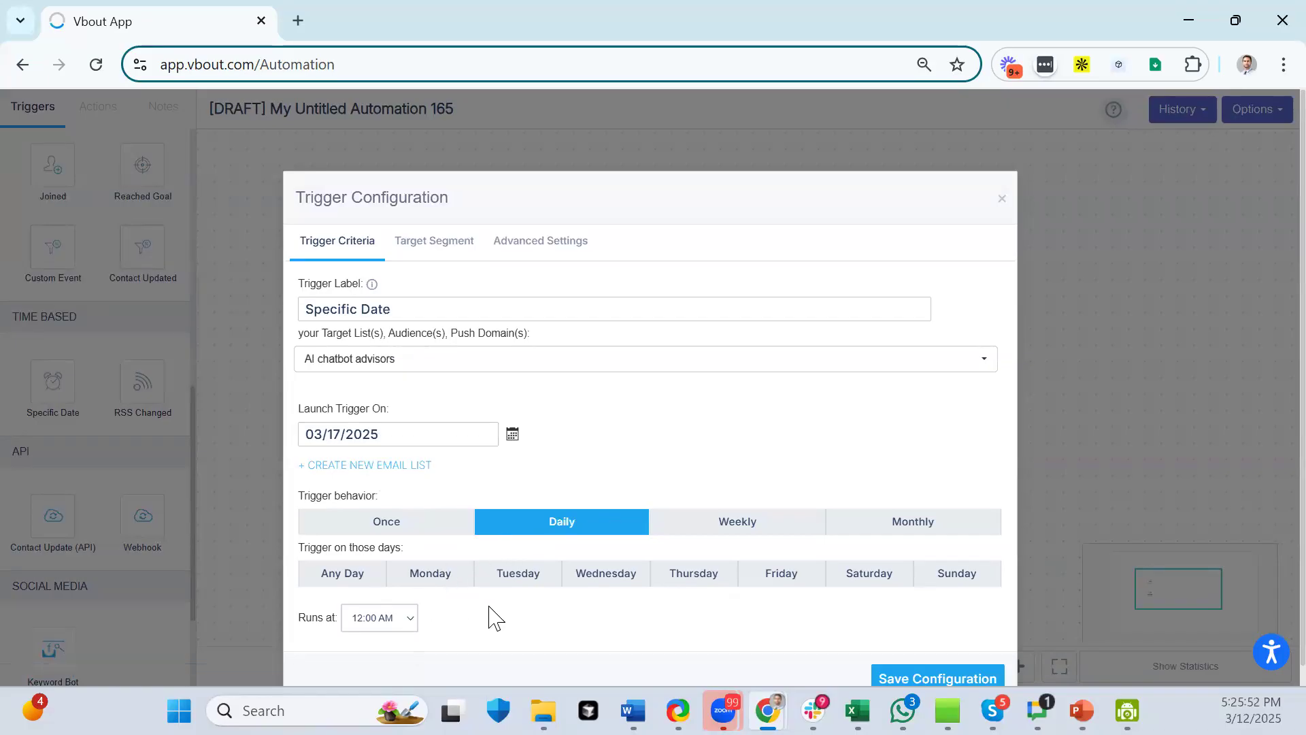
click(337, 582)
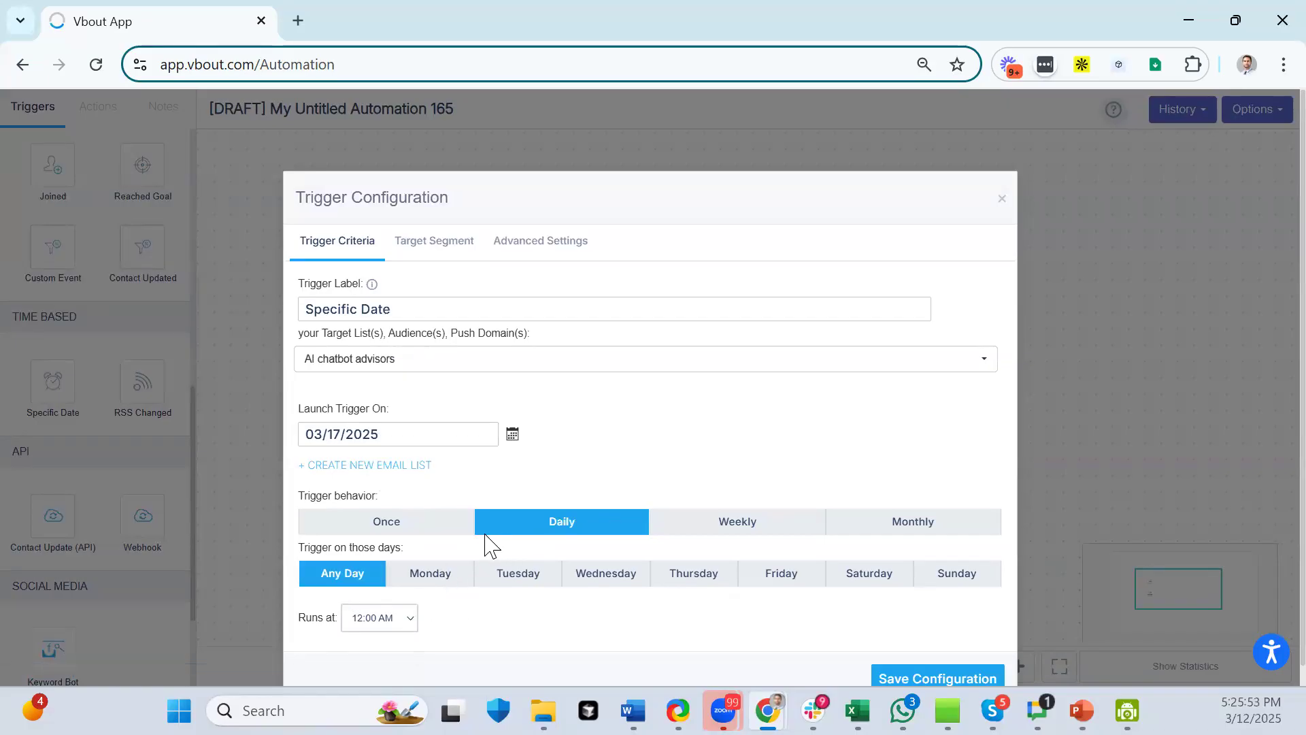
click(394, 621)
click(466, 622)
- Try a Field Values segment rule based on a calendar booking list
click(418, 240)
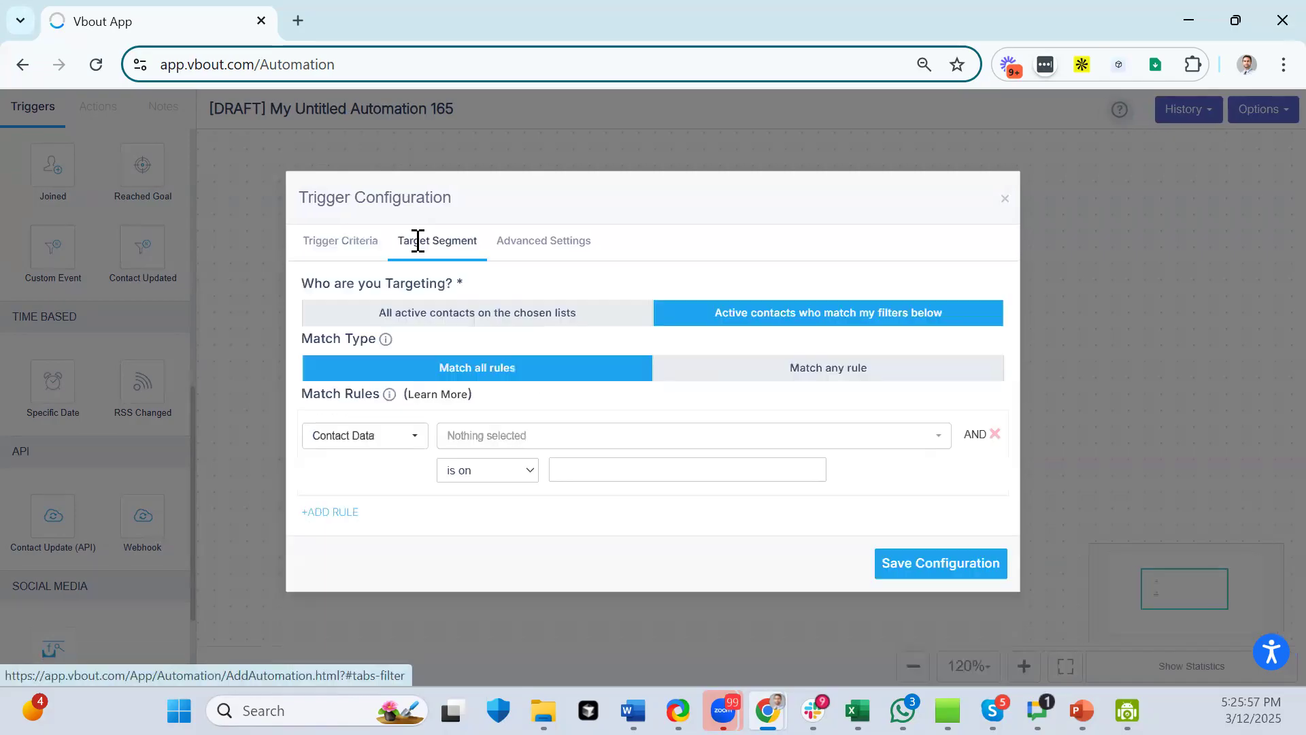
click(404, 450)
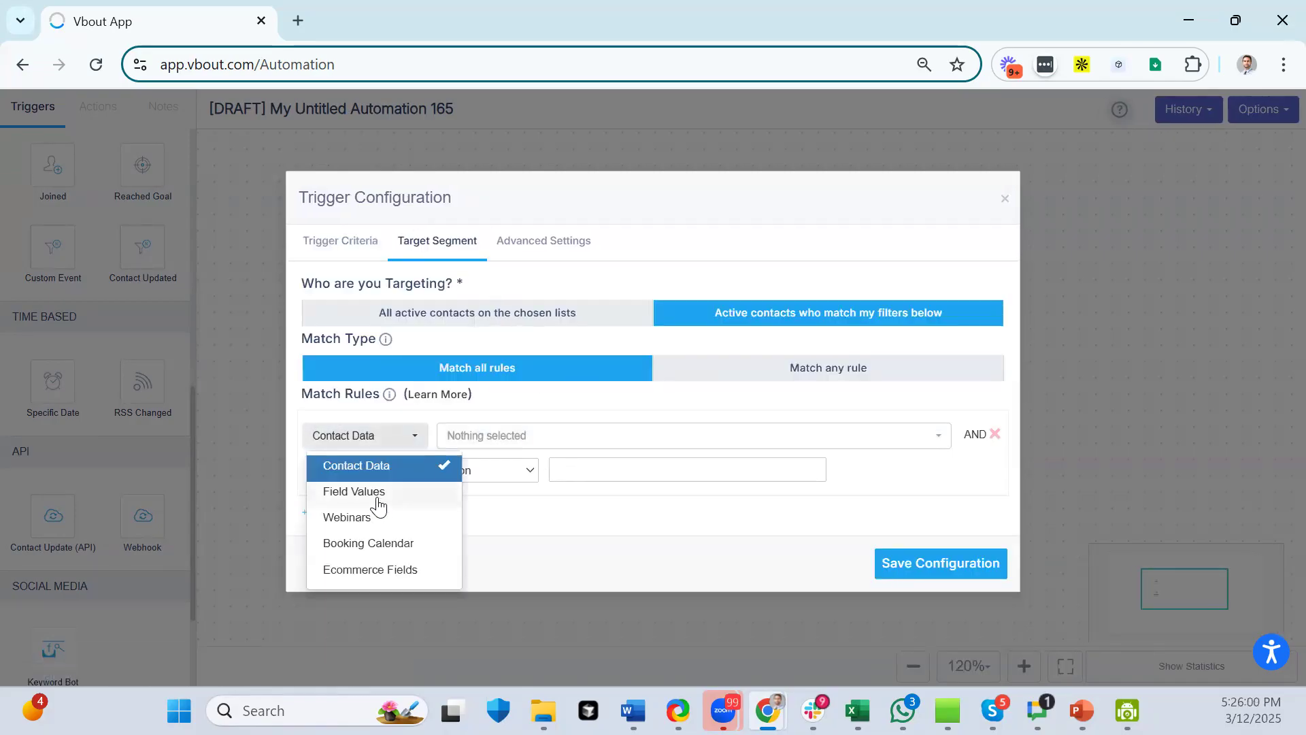
click(534, 436)
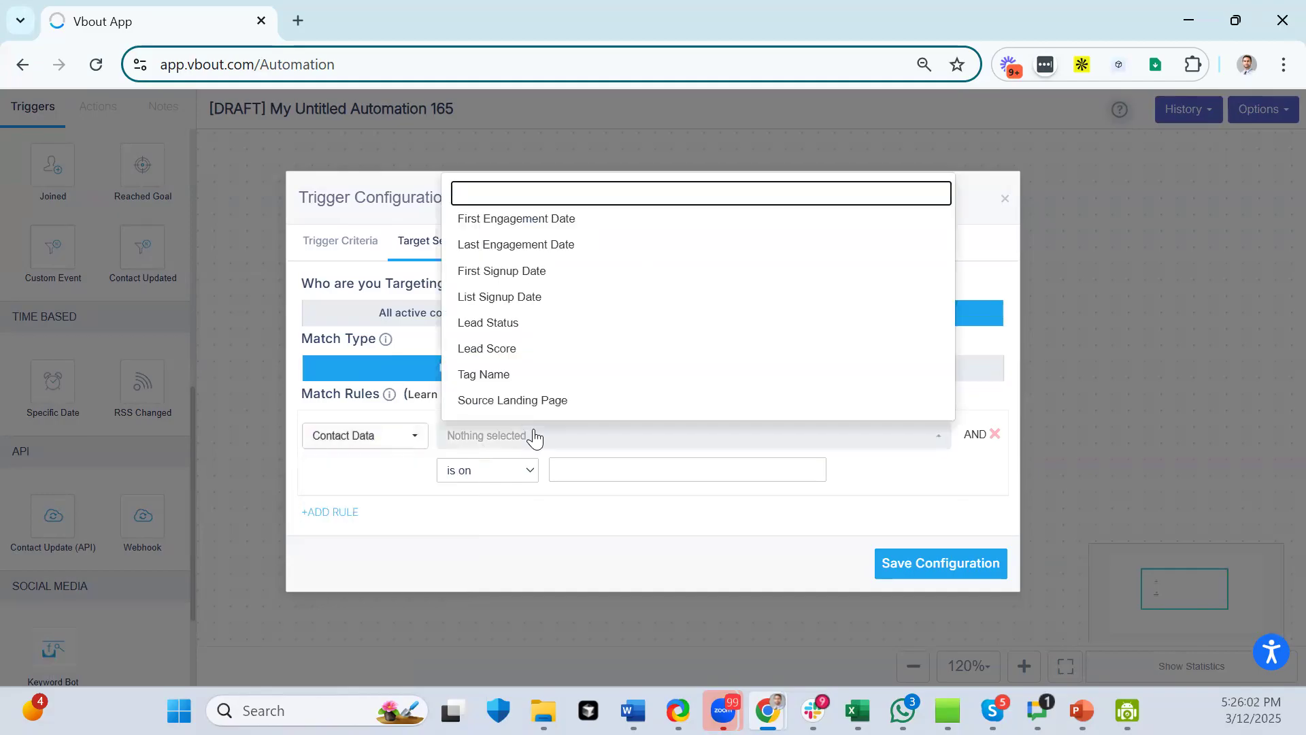
click(369, 437)
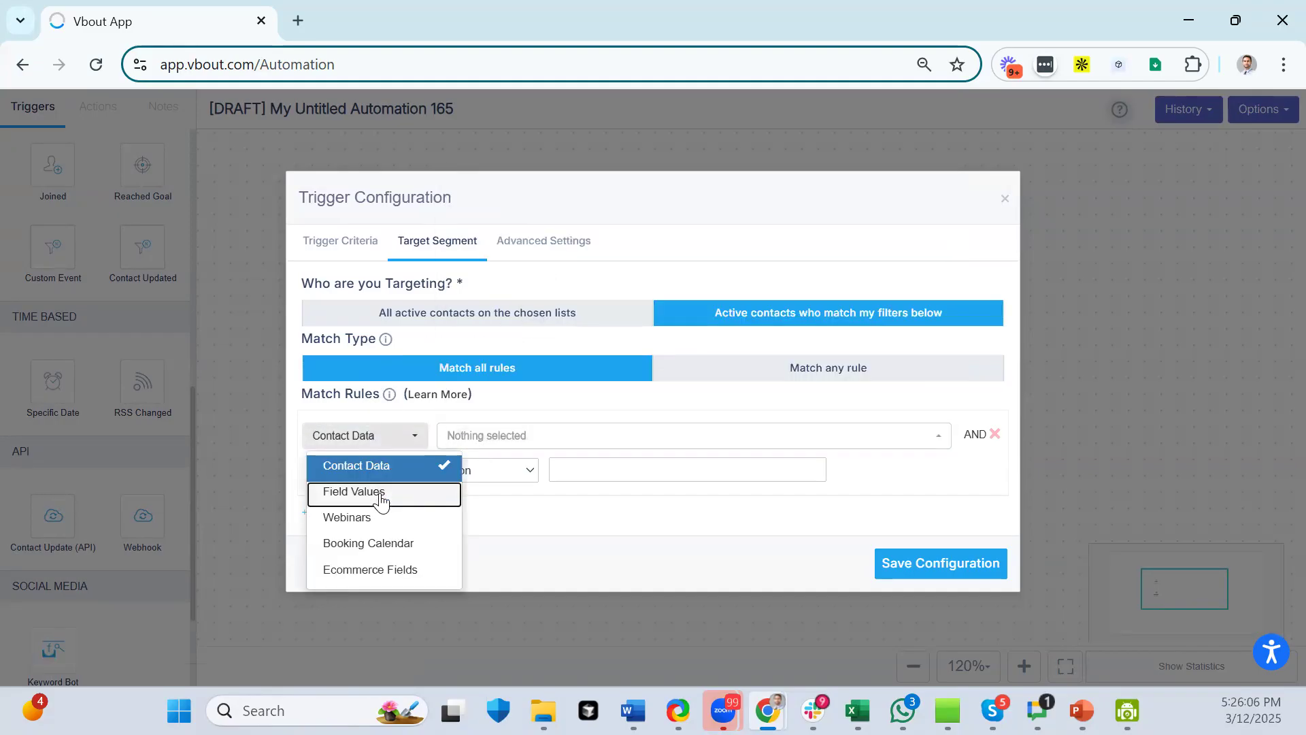
click(381, 500)
click(536, 441)
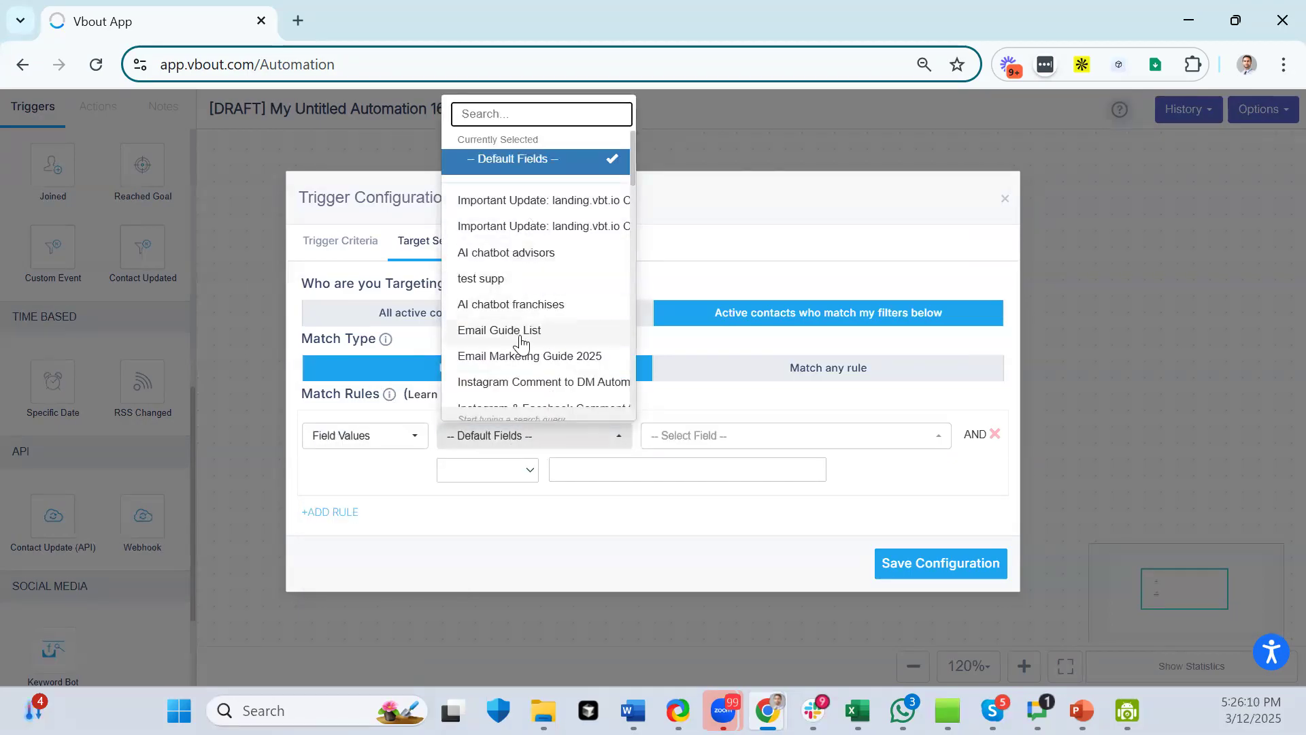
scroll(517, 361, down, 2)
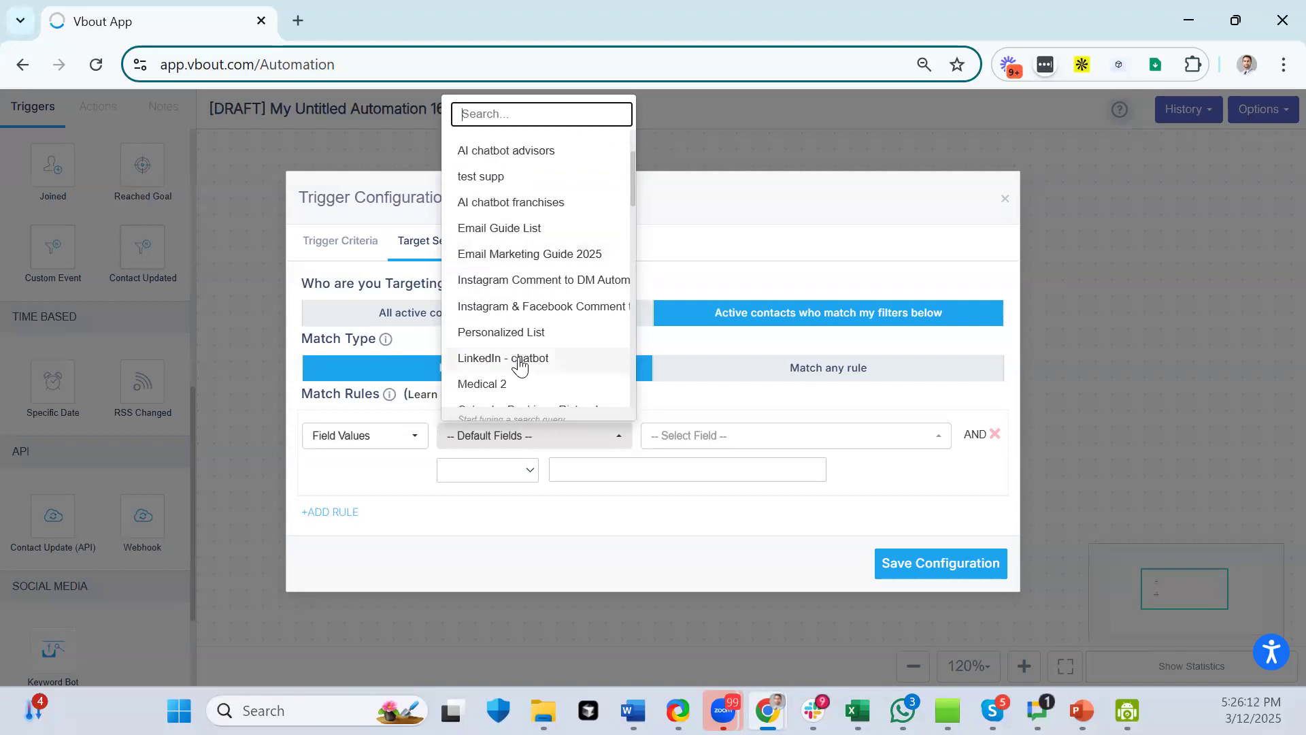
scroll(520, 366, down, 2)
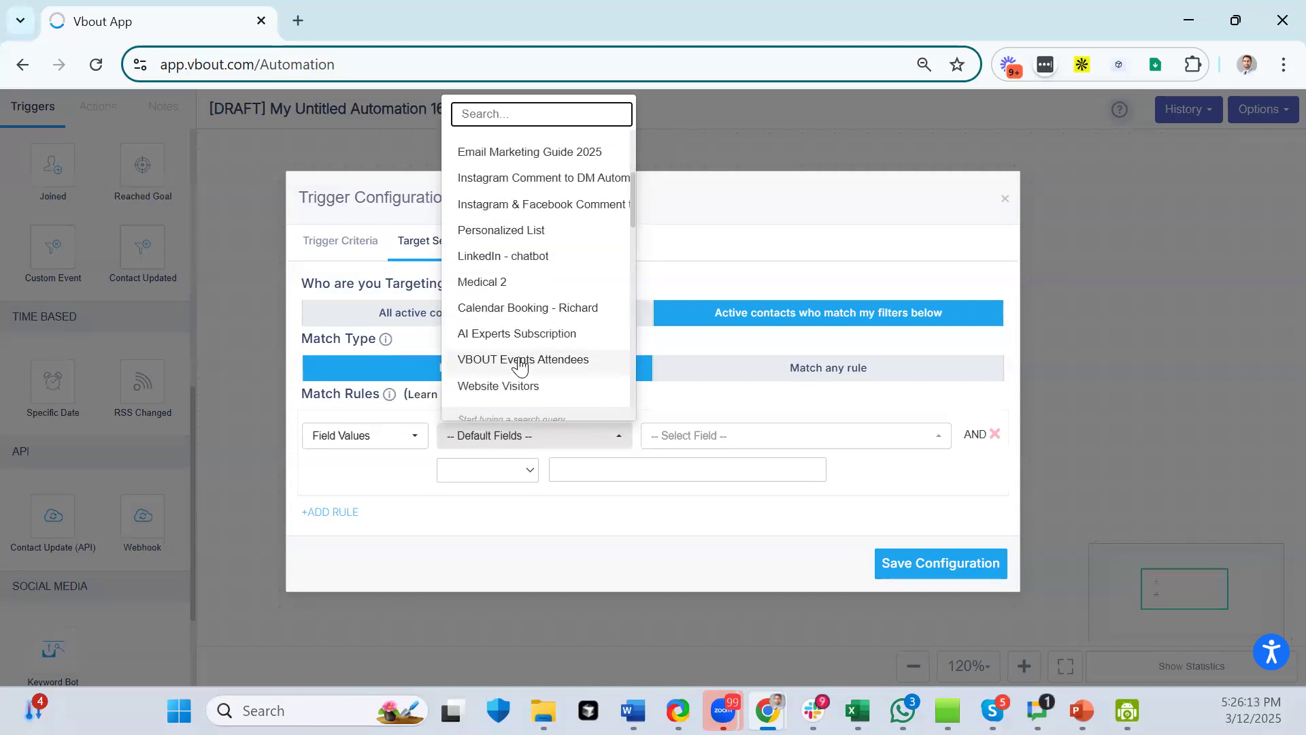
click(528, 309)
click(749, 448)
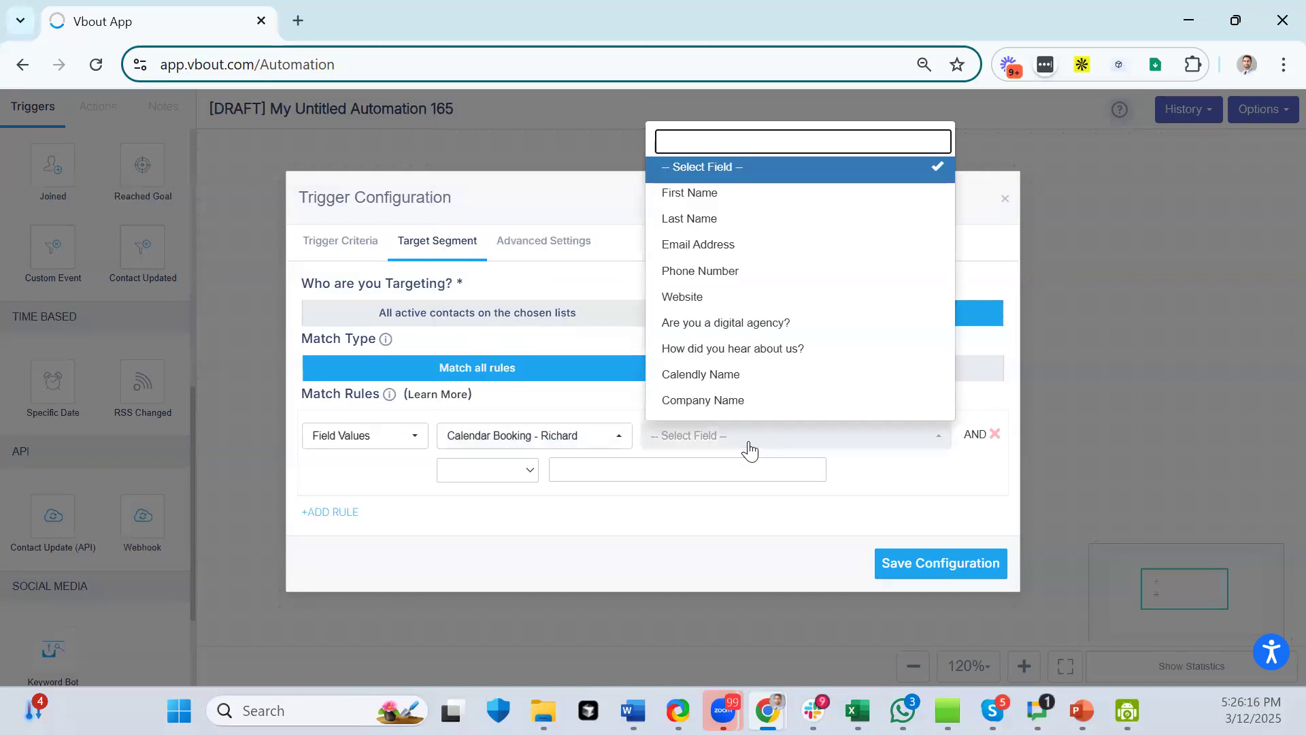
- Try a different test list for the Field Values segment rule
click(534, 437)
scroll(552, 356, down, 4)
scroll(552, 355, down, 2)
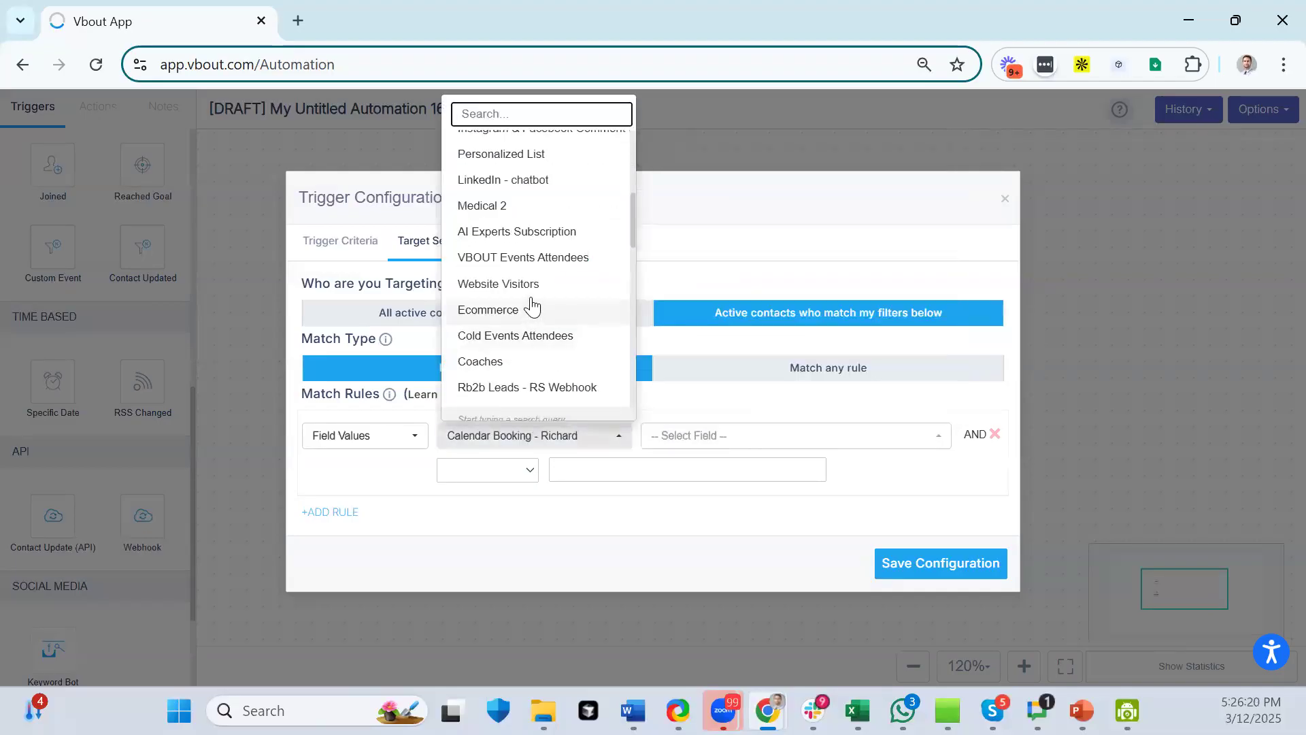
scroll(534, 303, down, 3)
scroll(532, 303, down, 7)
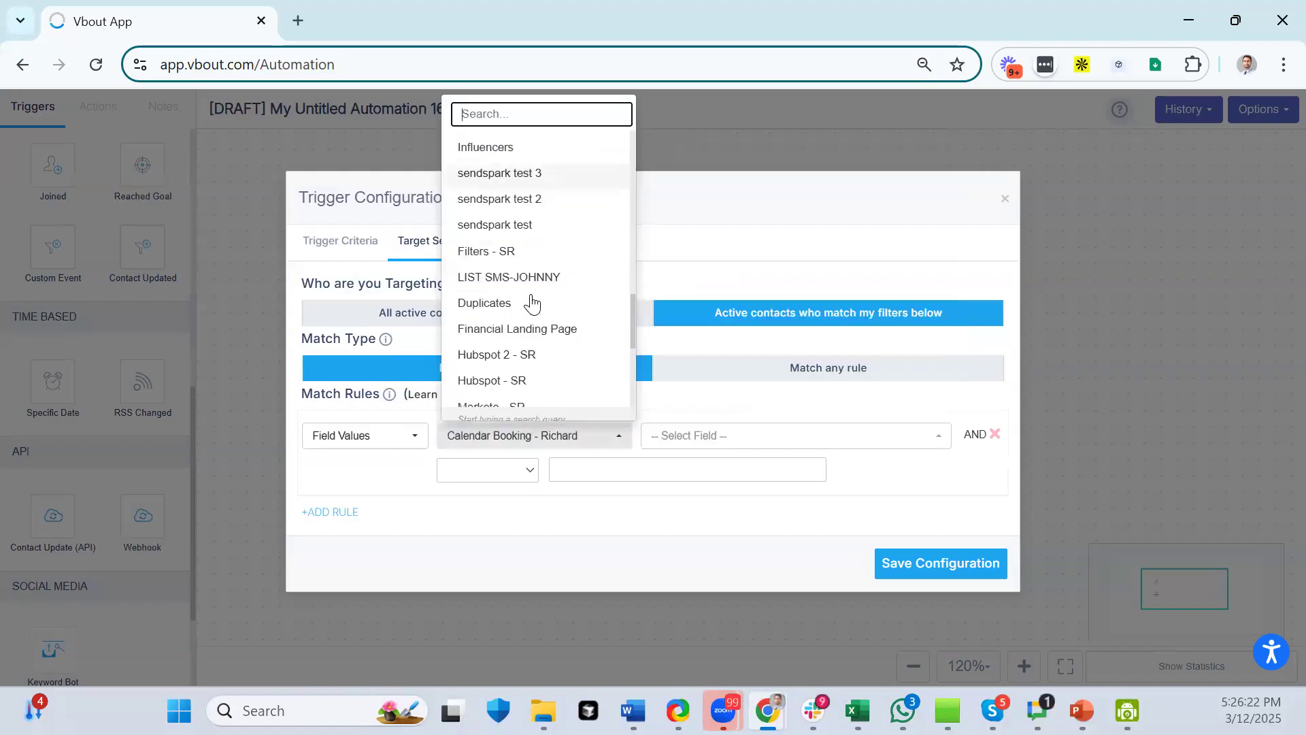
scroll(532, 303, down, 4)
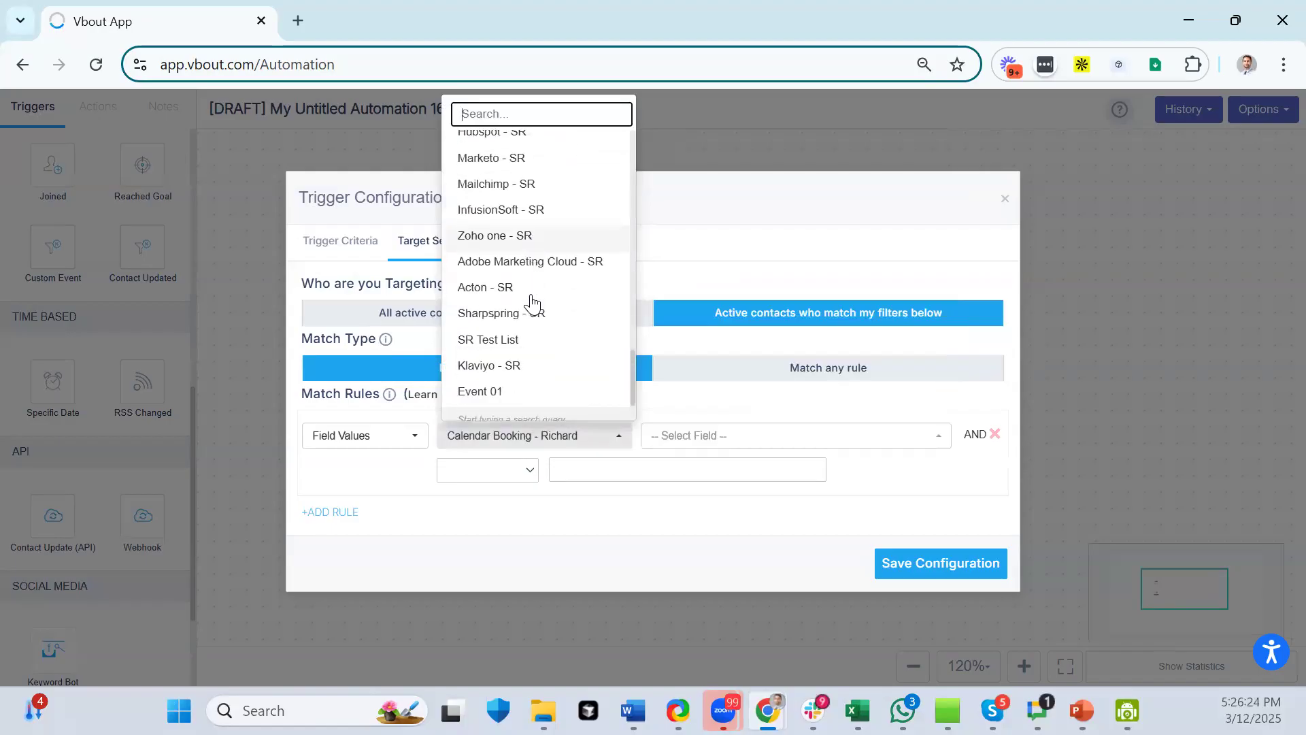
scroll(565, 216, up, 5)
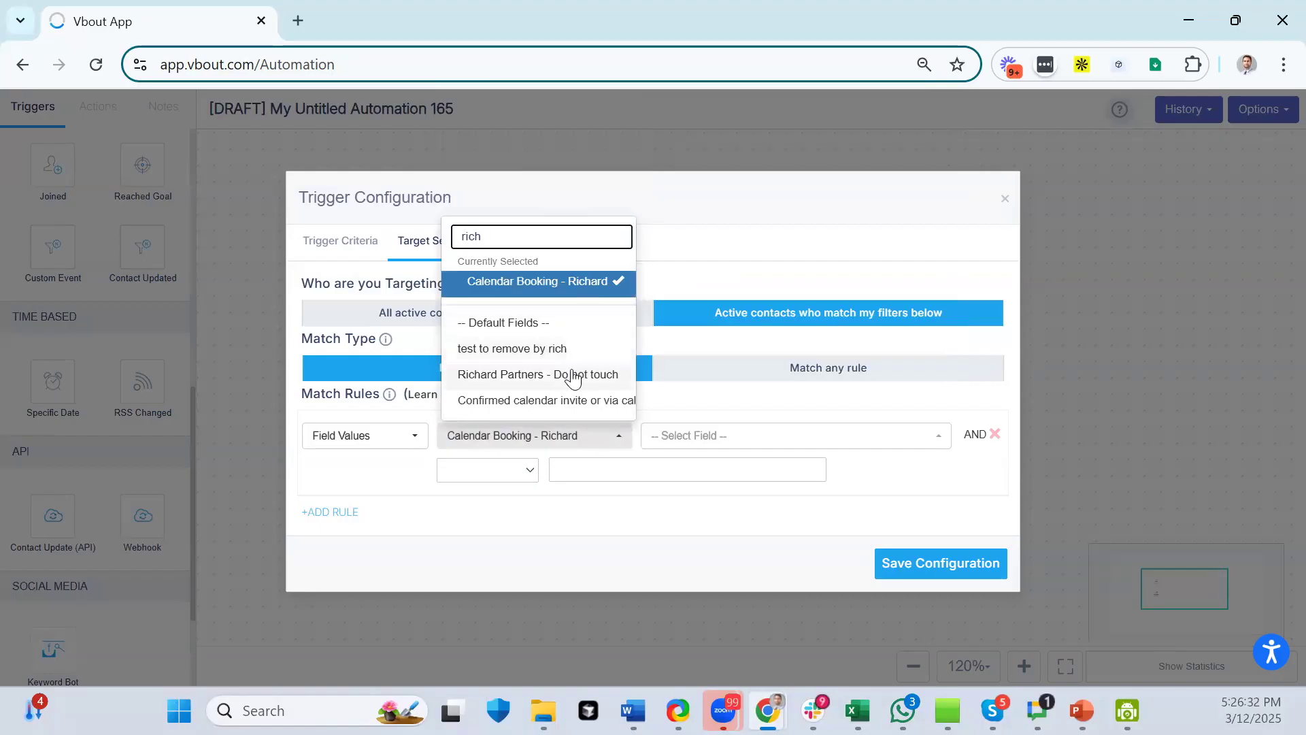
click(522, 354)
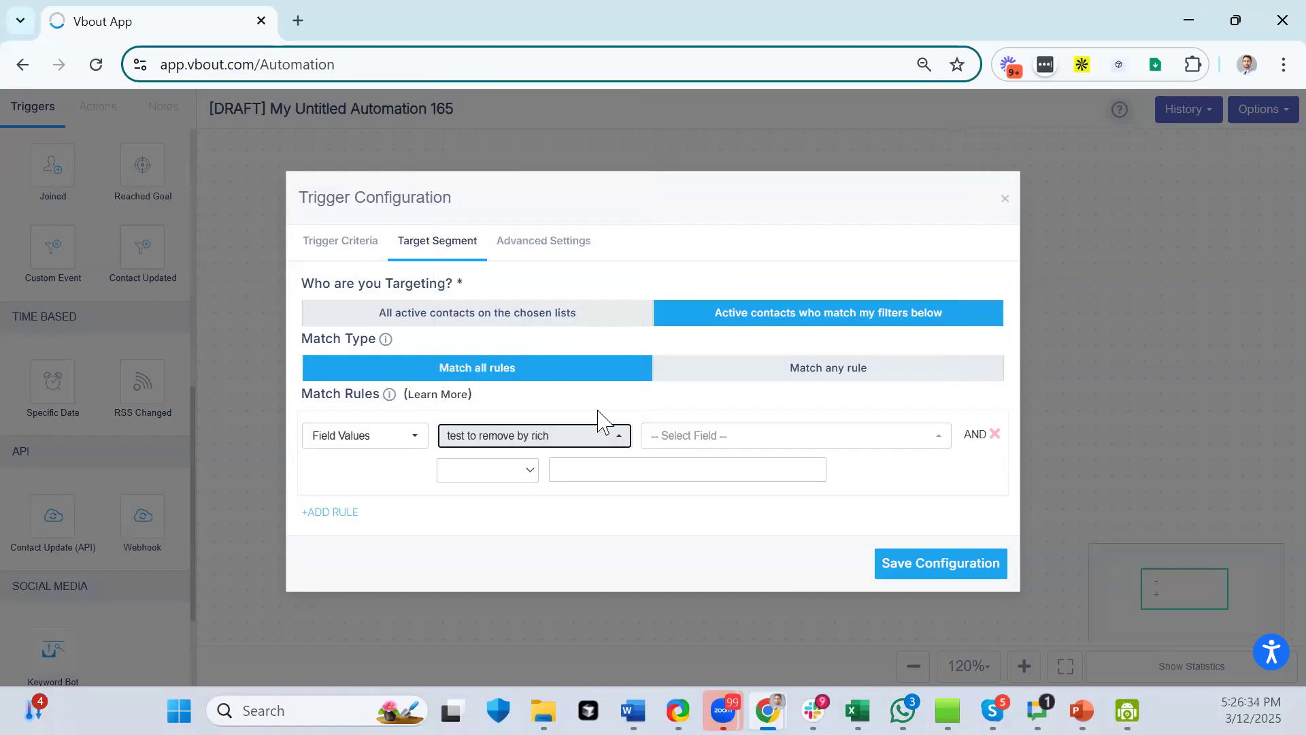
click(705, 439)
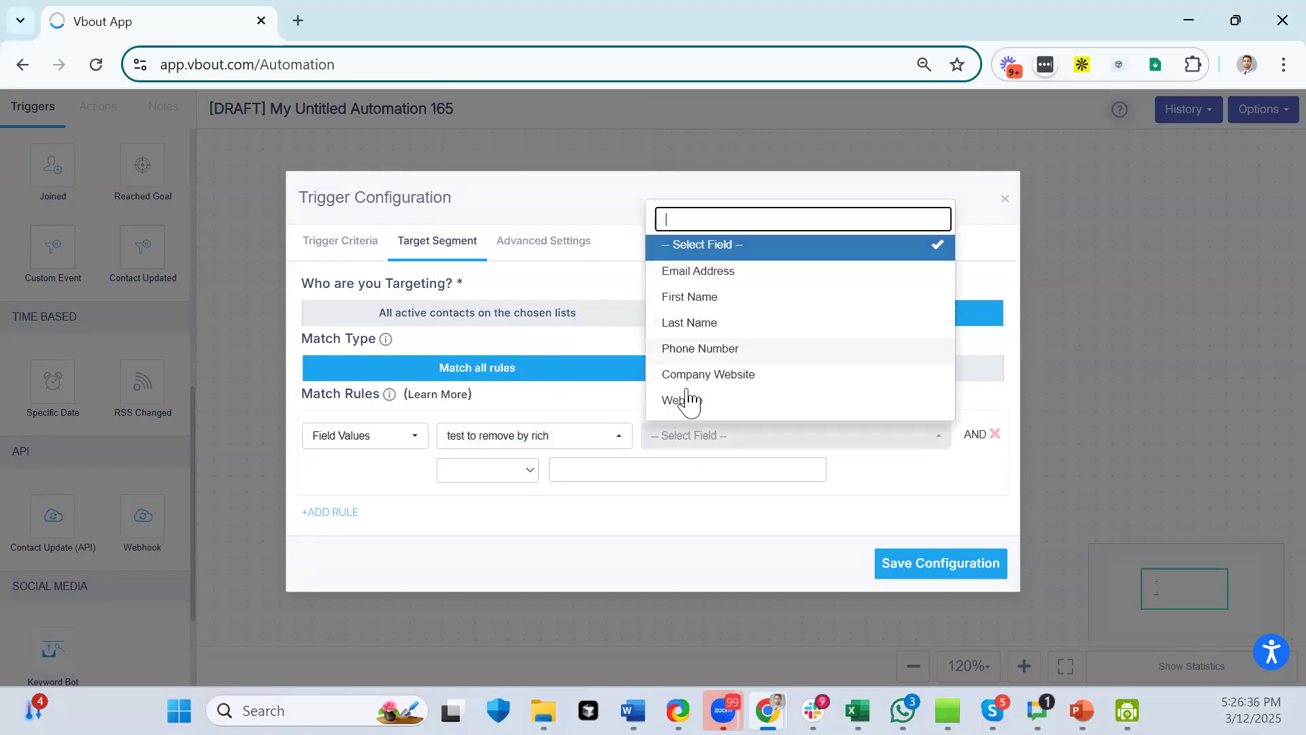
click(600, 435)
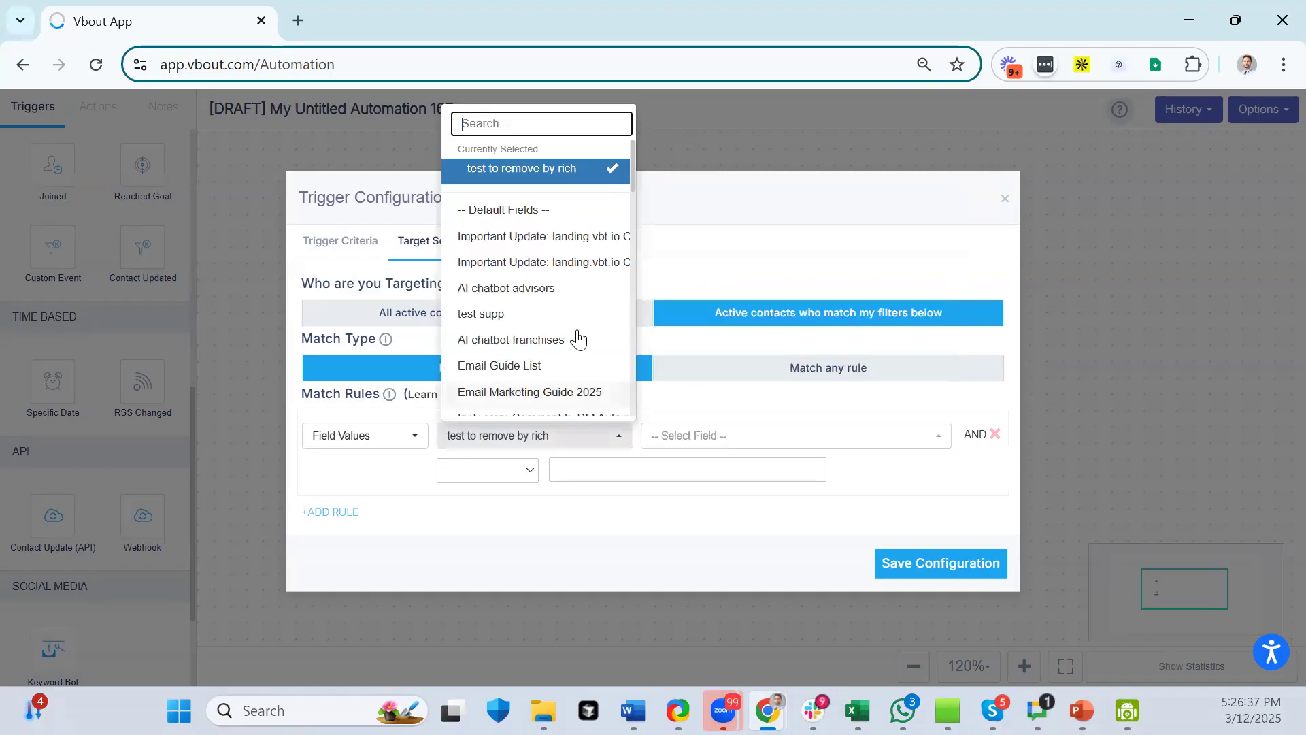
- Set the rule to Contact Data First Engagement Date is before exactly 7 days from First Engagement Date
click(321, 442)
click(372, 467)
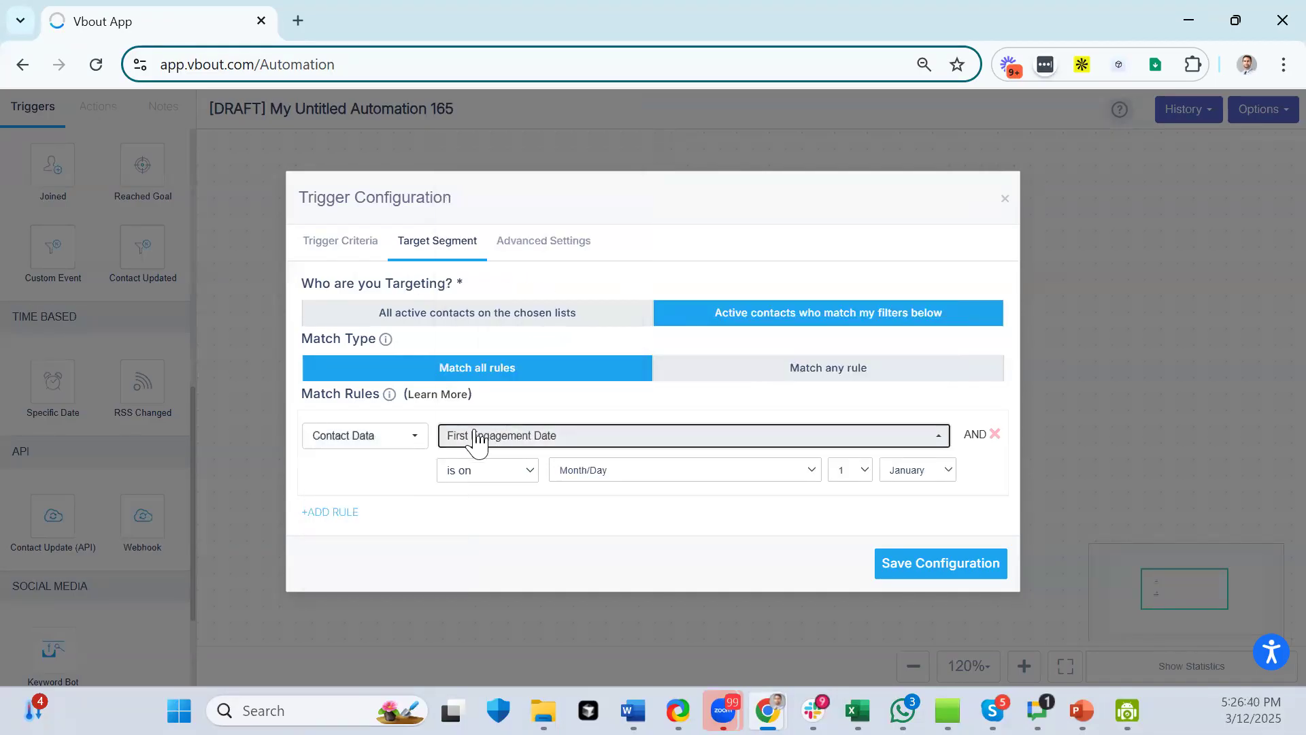
click(480, 437)
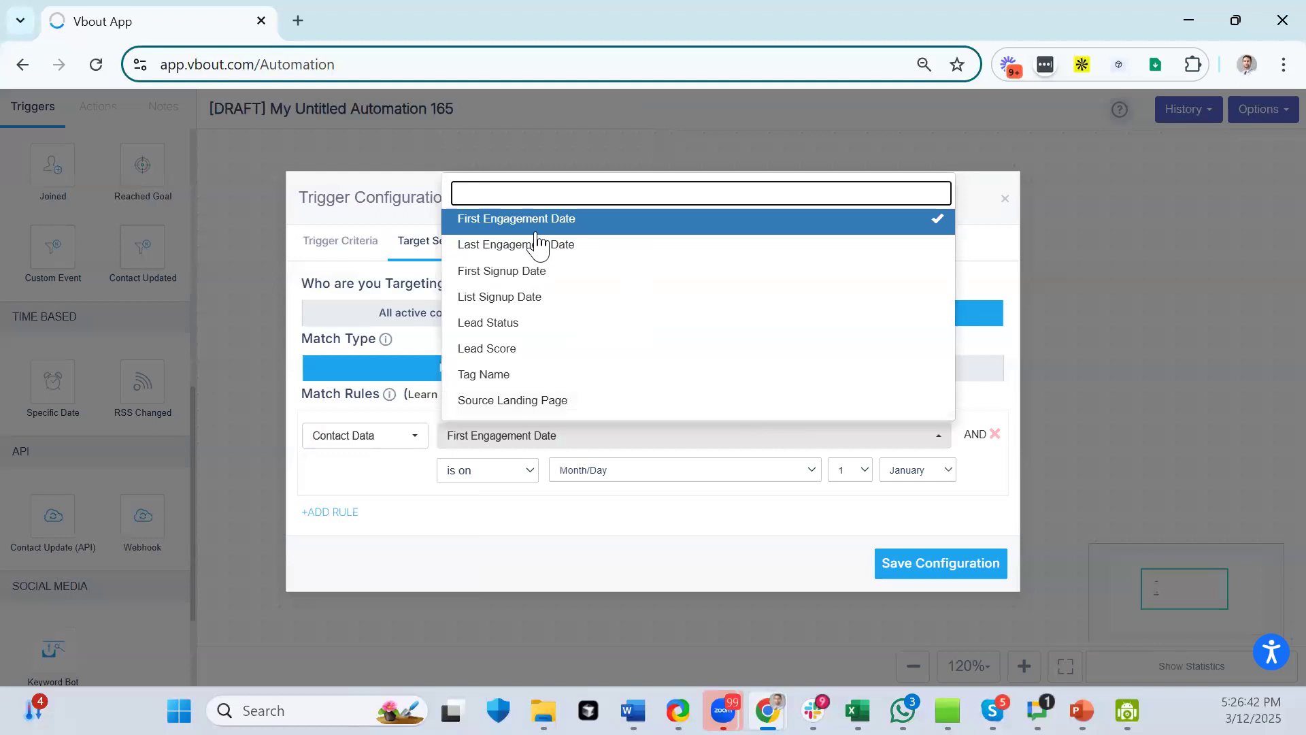
click(528, 480)
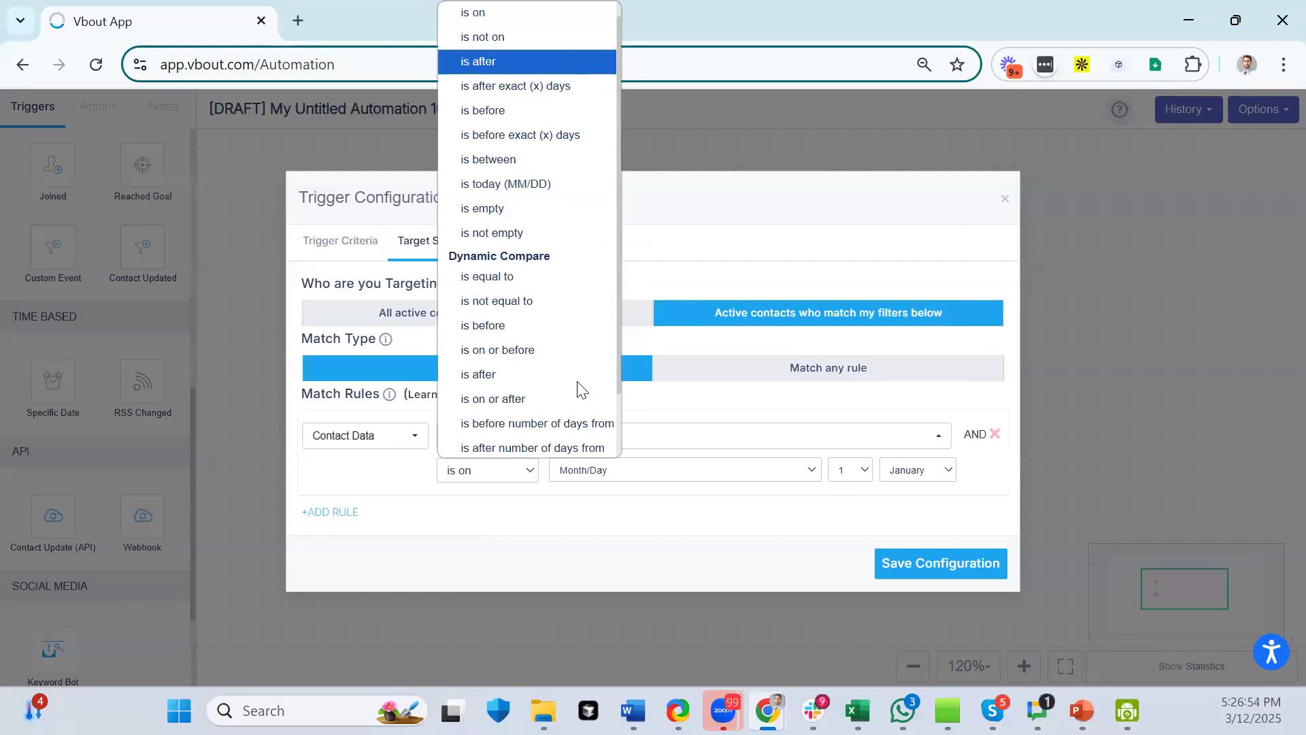
click(588, 137)
drag(543, 465, 526, 463)
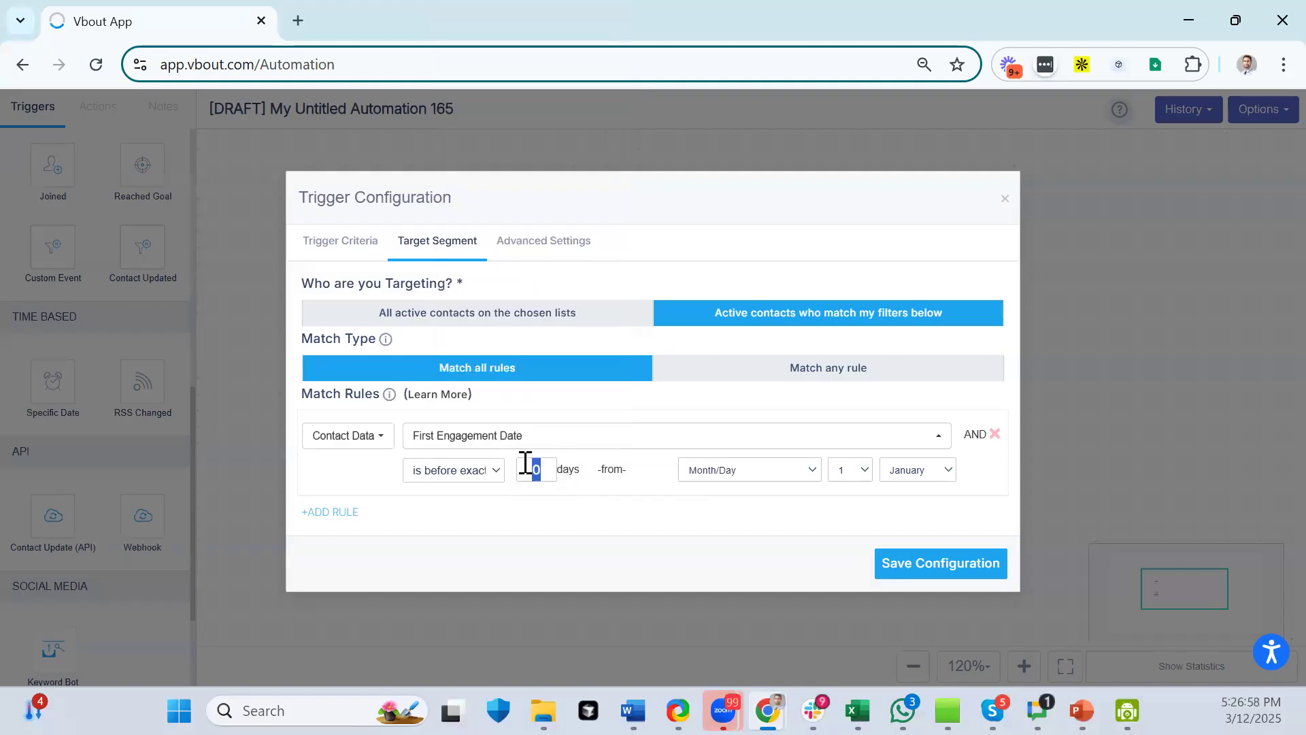
text(7)
click(781, 473)
click(766, 544)
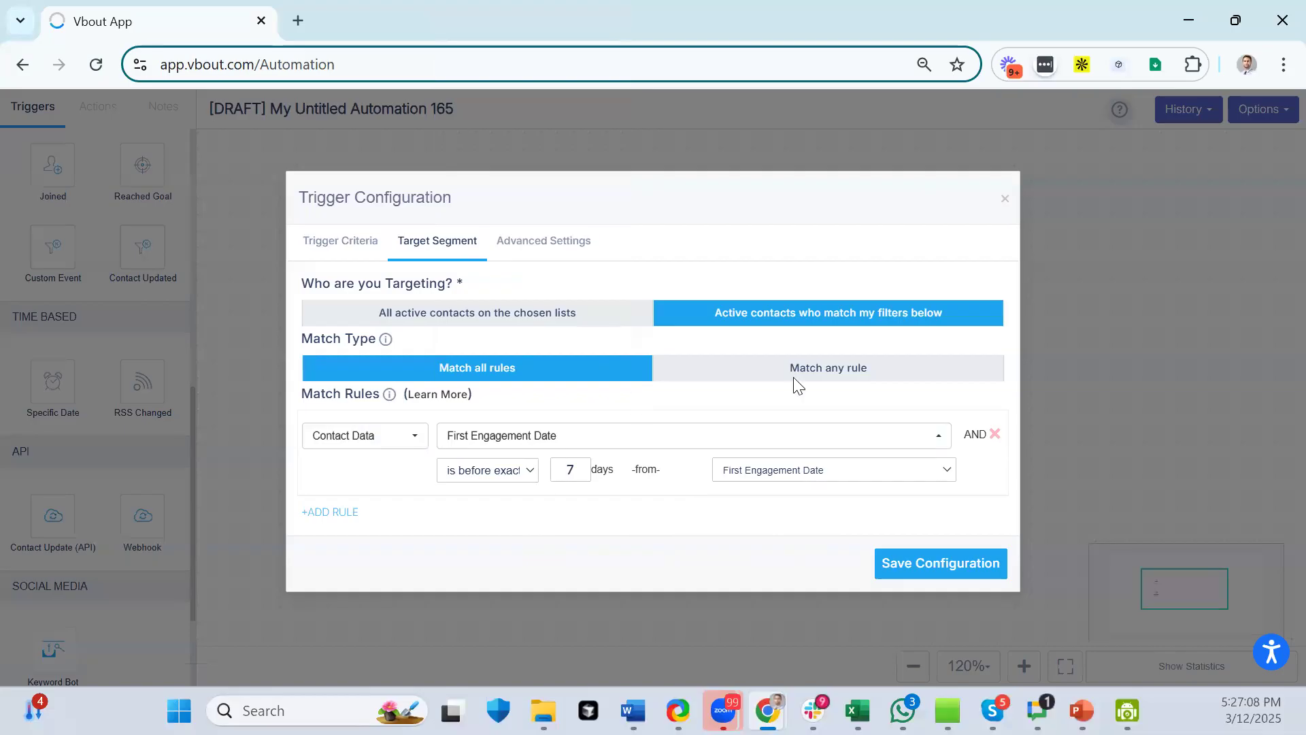
- Review the Specific Date trigger's Trigger Criteria and Target Segment tabs
click(352, 249)
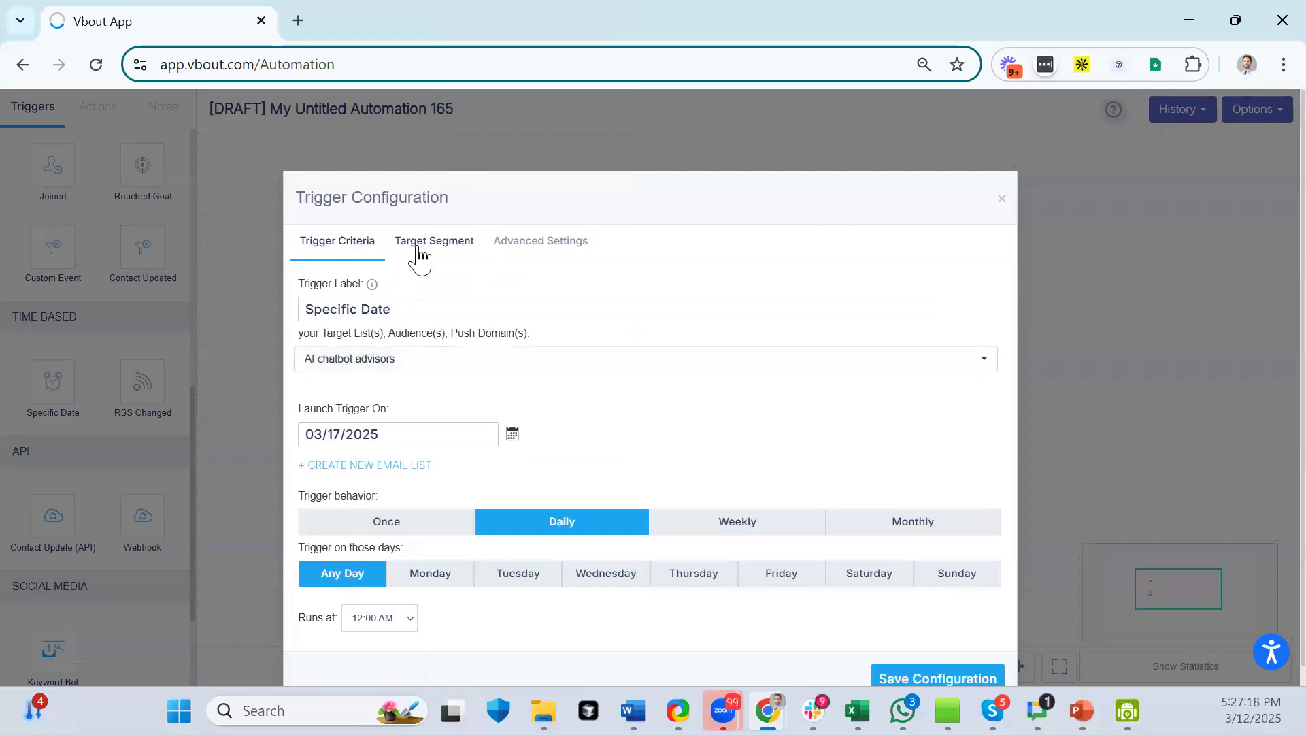
click(438, 242)
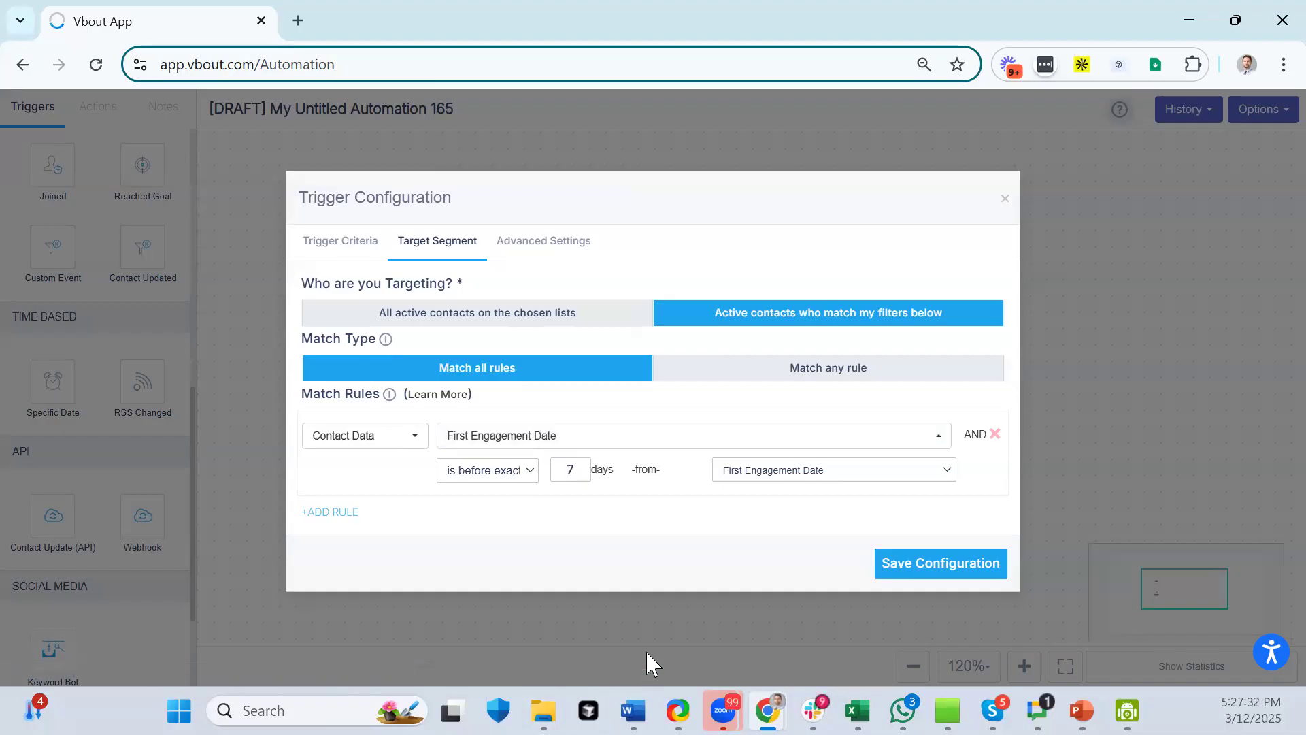
click(375, 253)
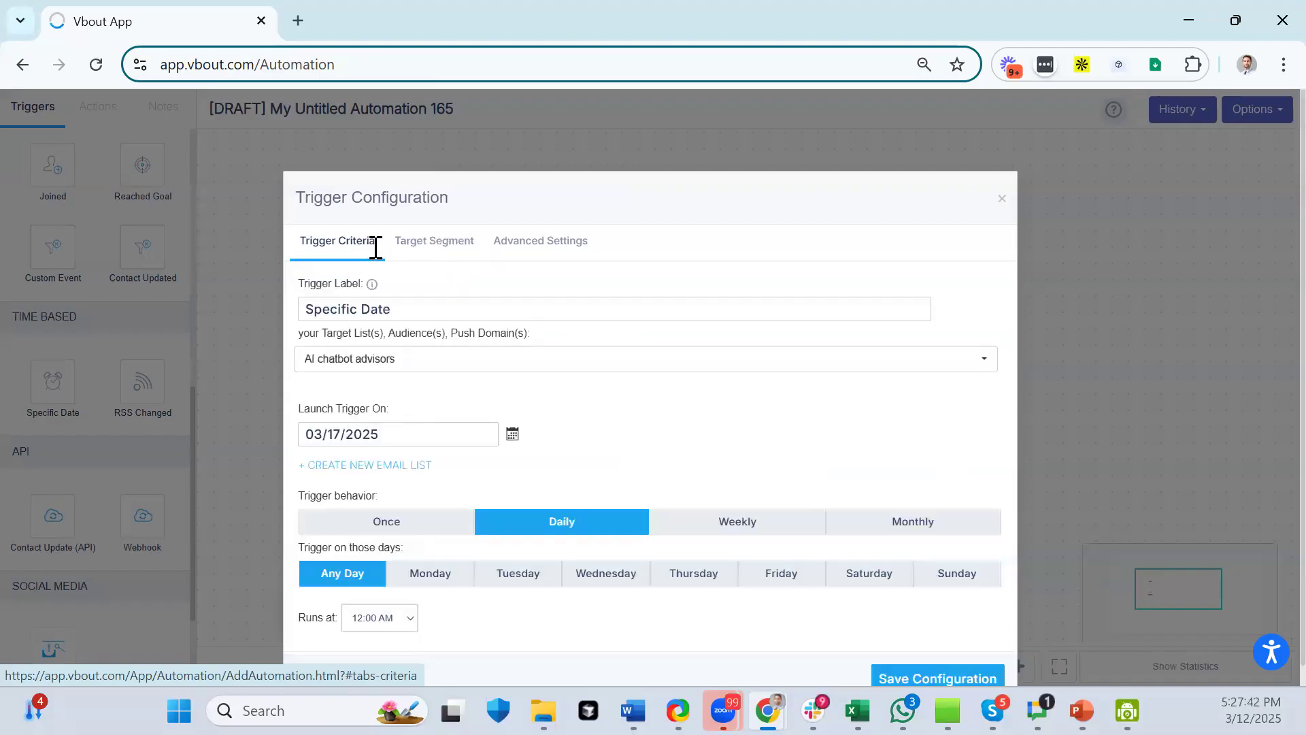
scroll(618, 415, down, 1)
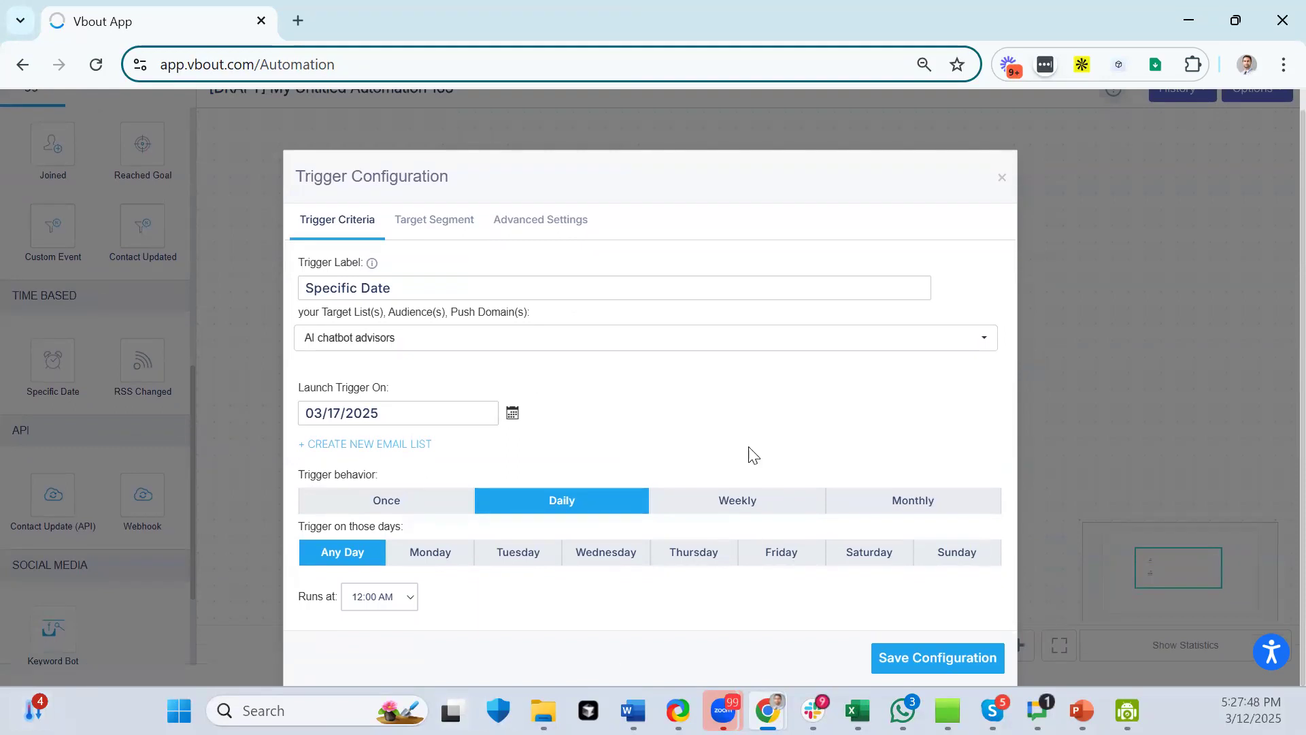
- Close the trigger settings and delete the Specific Date trigger from the canvas
click(1001, 178)
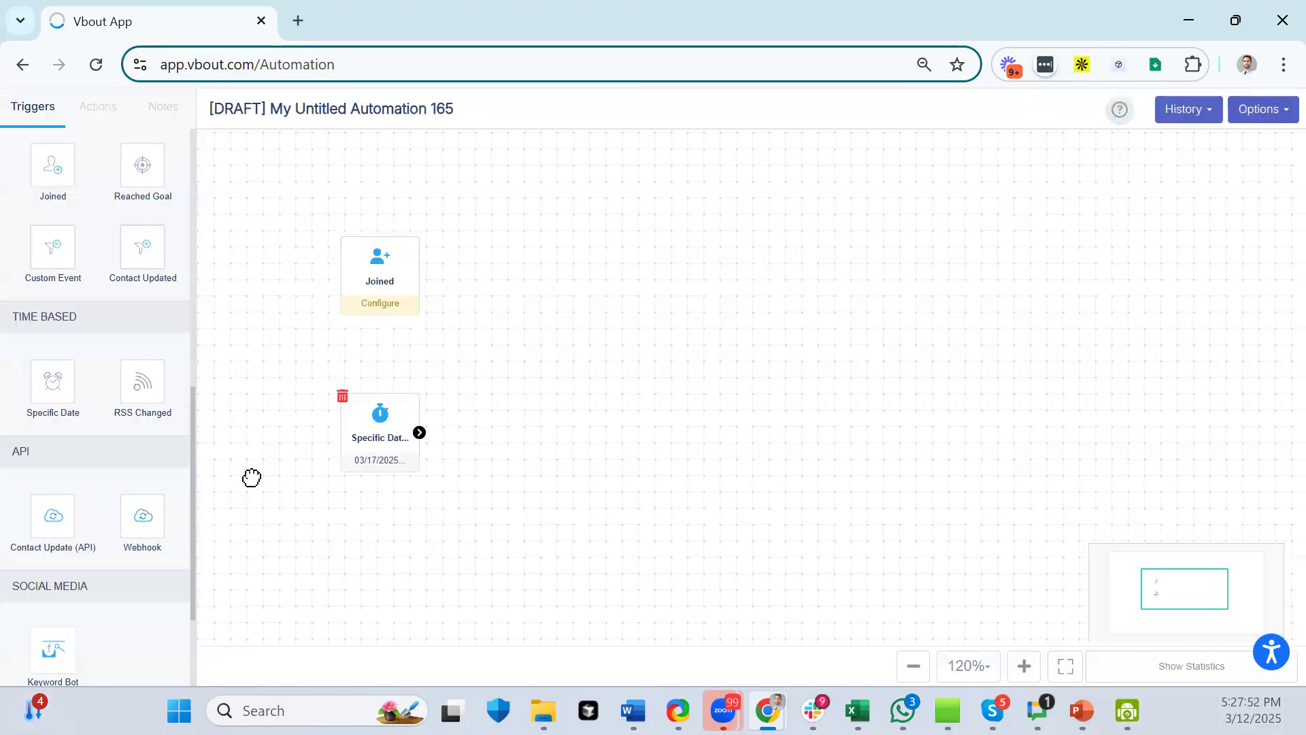
click(341, 396)
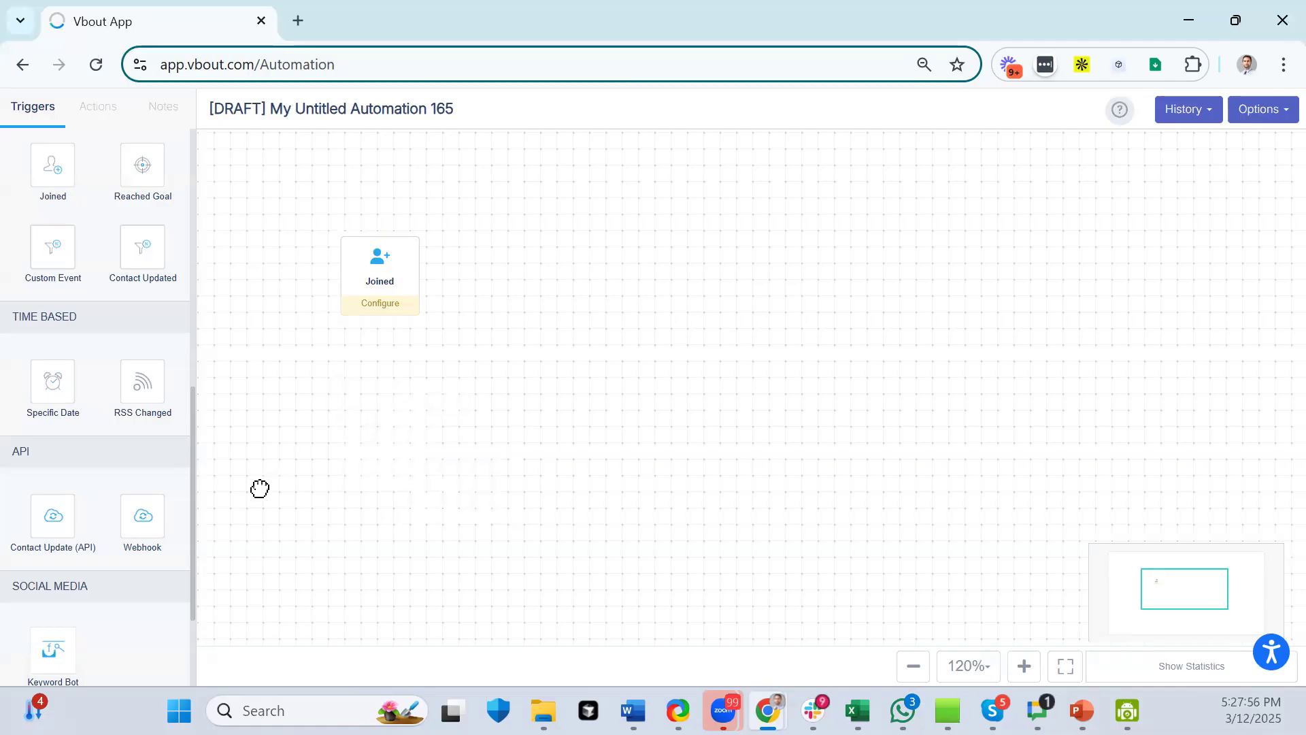
scroll(161, 493, down, 2)
drag(142, 232, 416, 470)
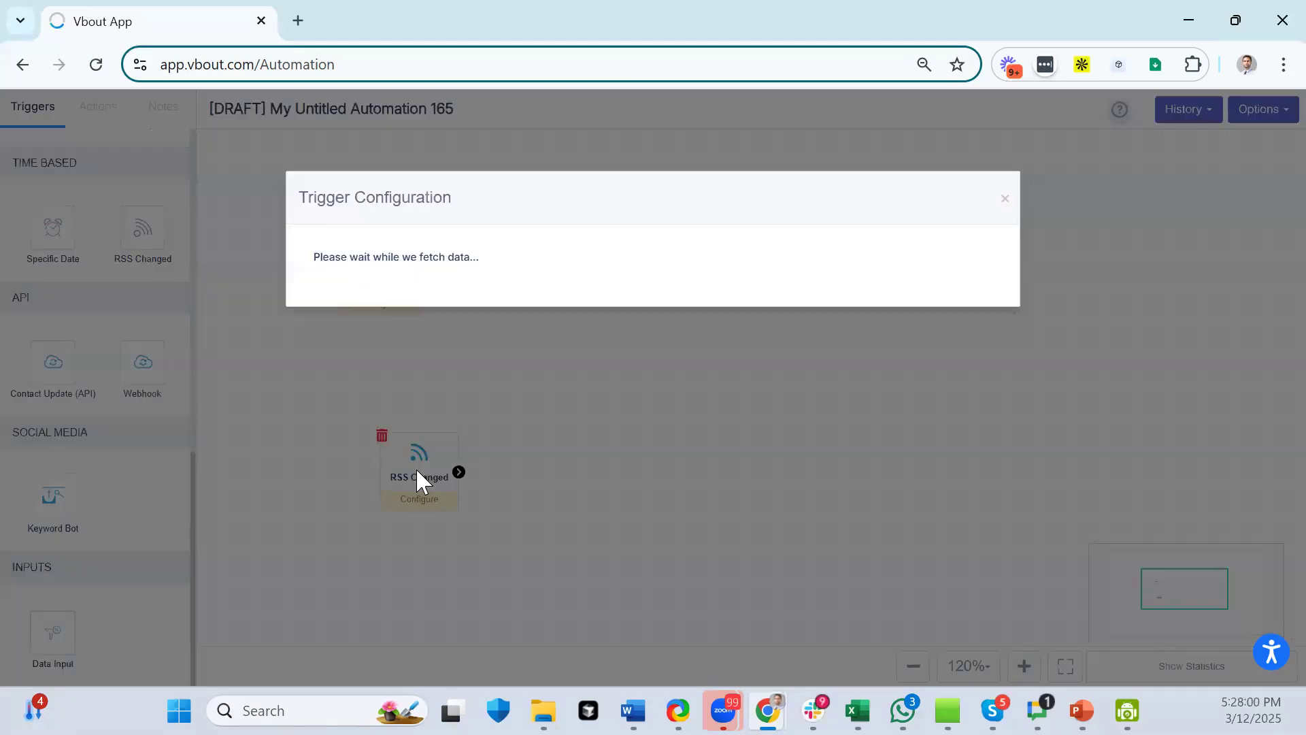
click(336, 361)
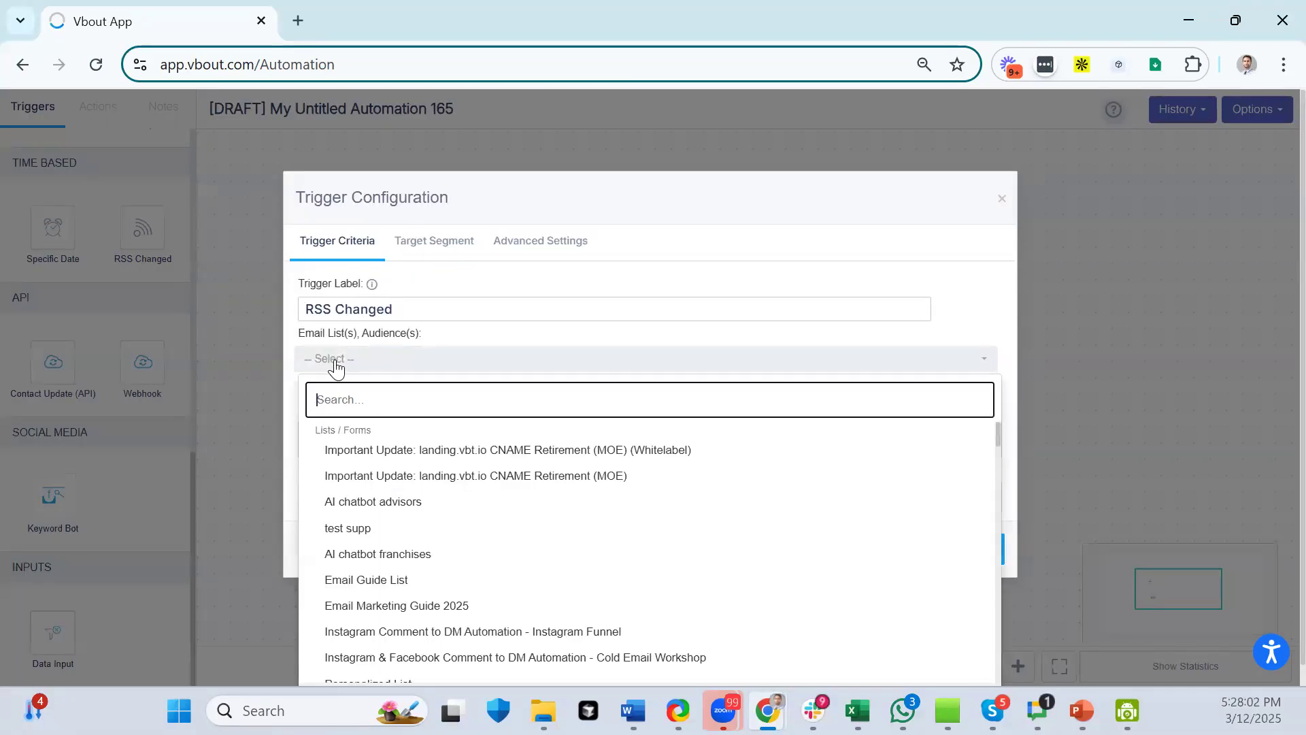
click(337, 365)
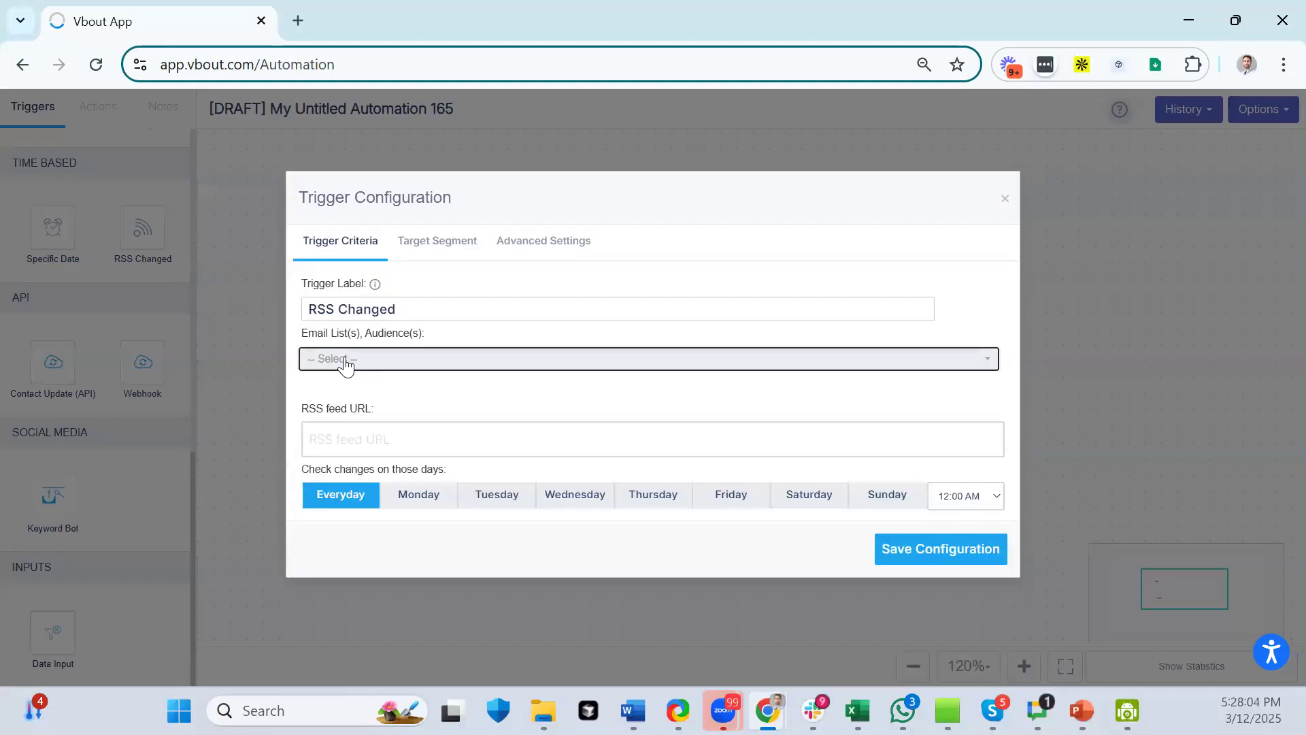
click(344, 364)
click(359, 507)
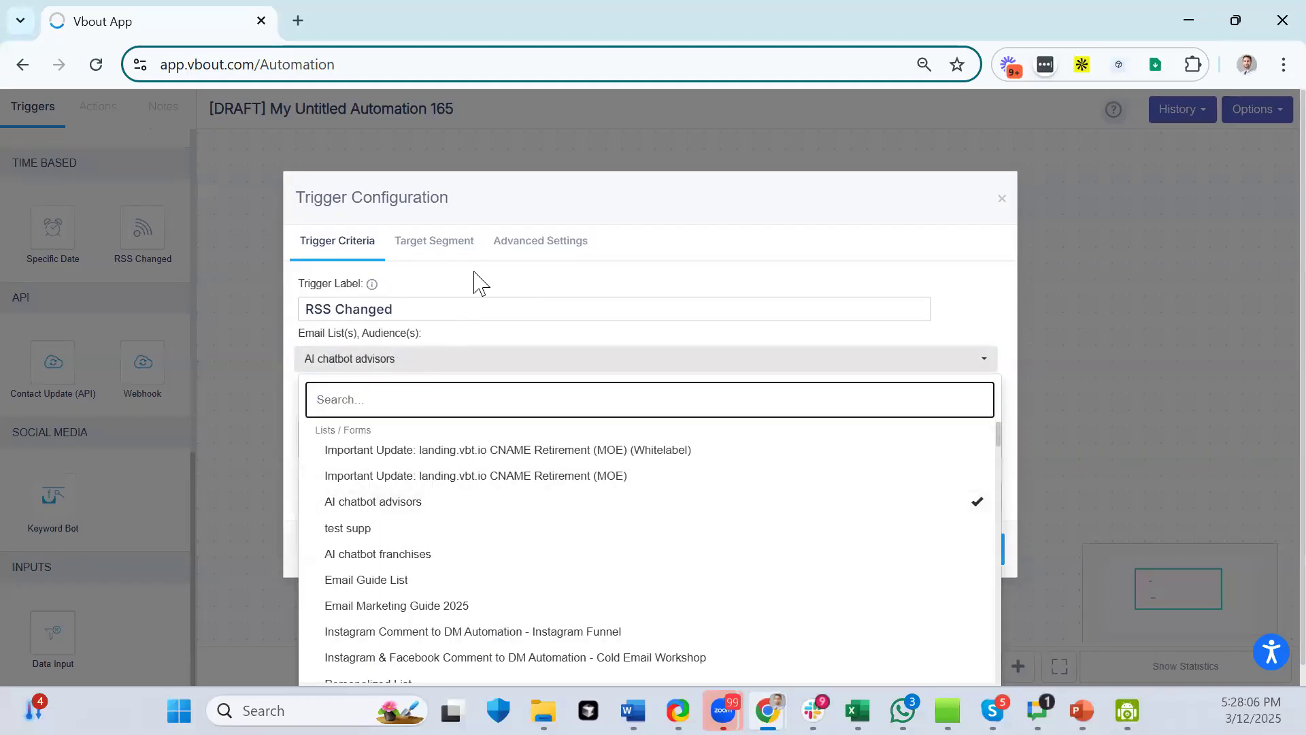
click(647, 209)
click(349, 438)
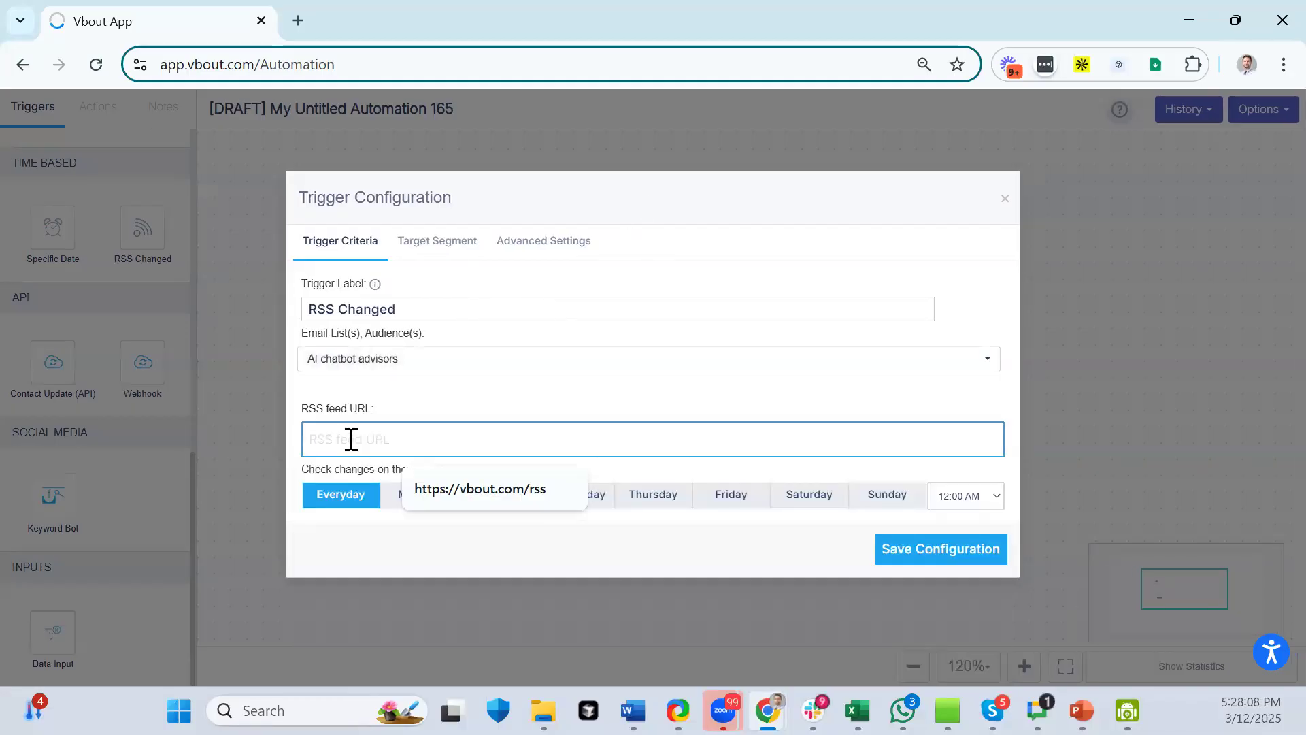
click(434, 492)
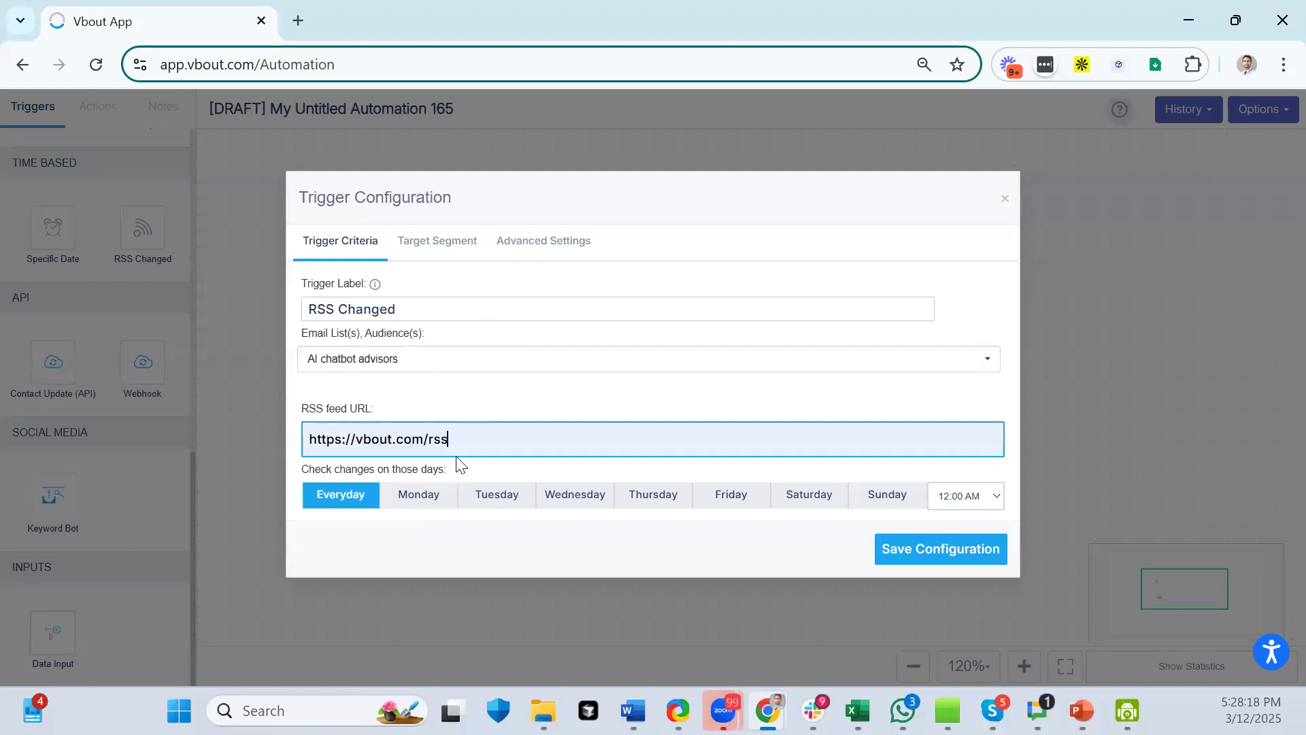
drag(470, 440, 264, 443)
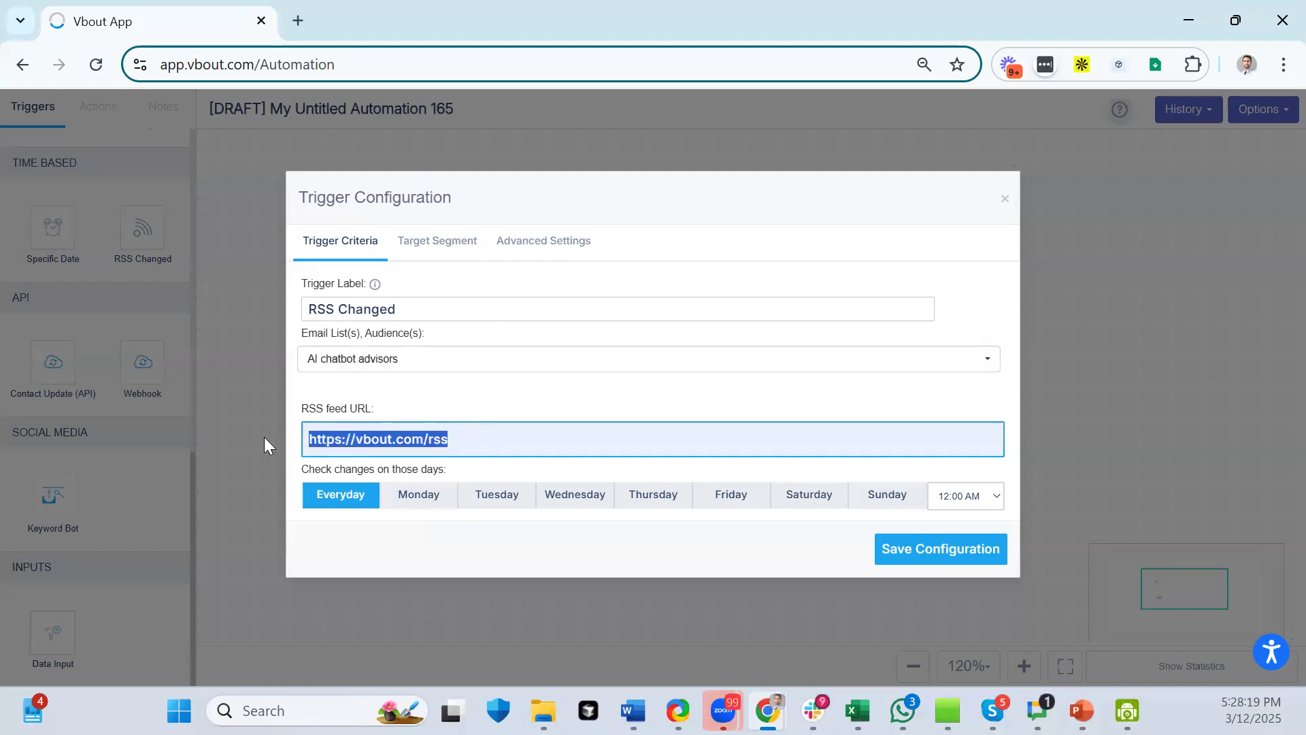
click(437, 507)
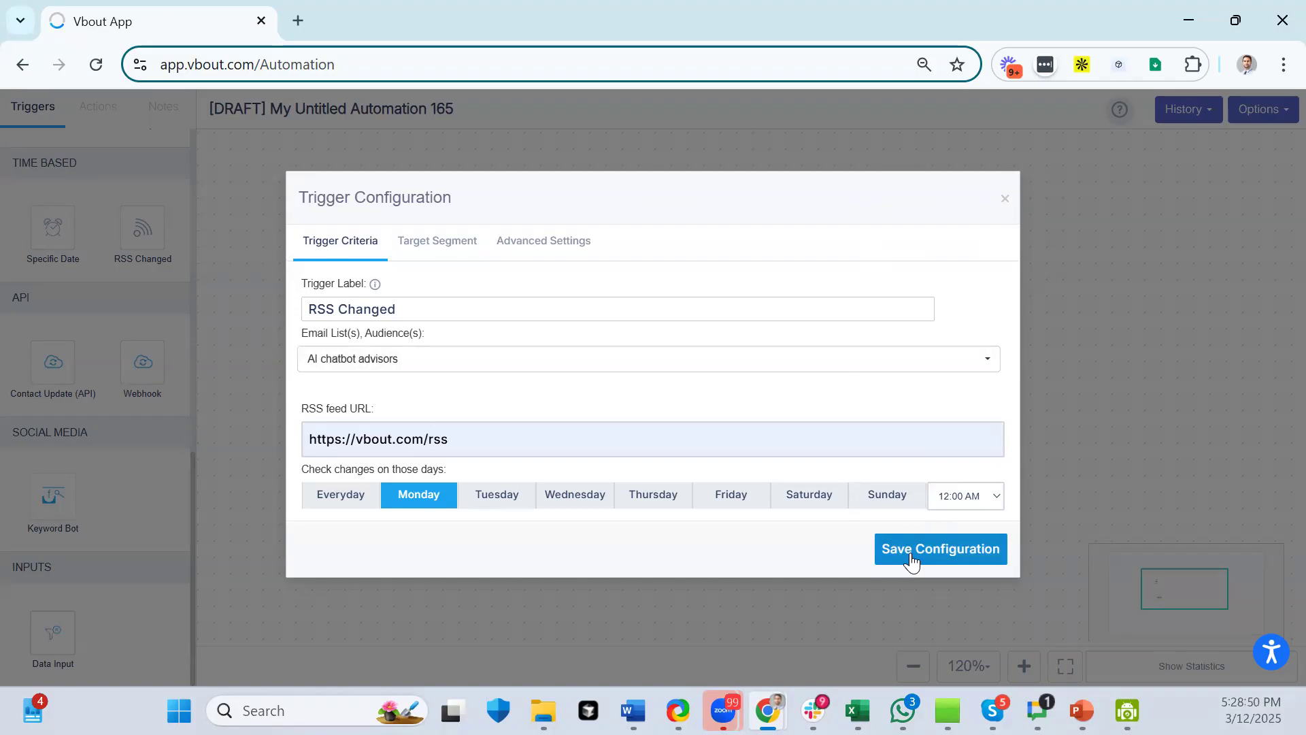
click(1005, 198)
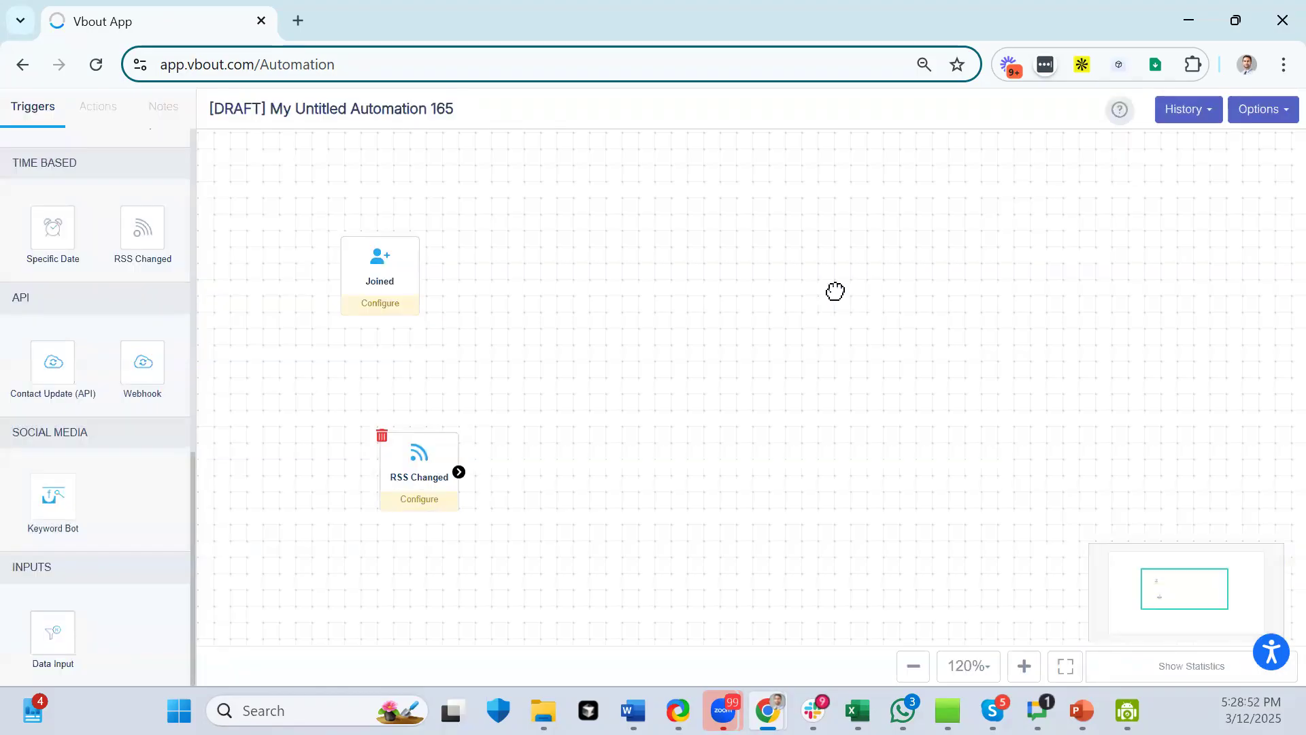
click(382, 436)
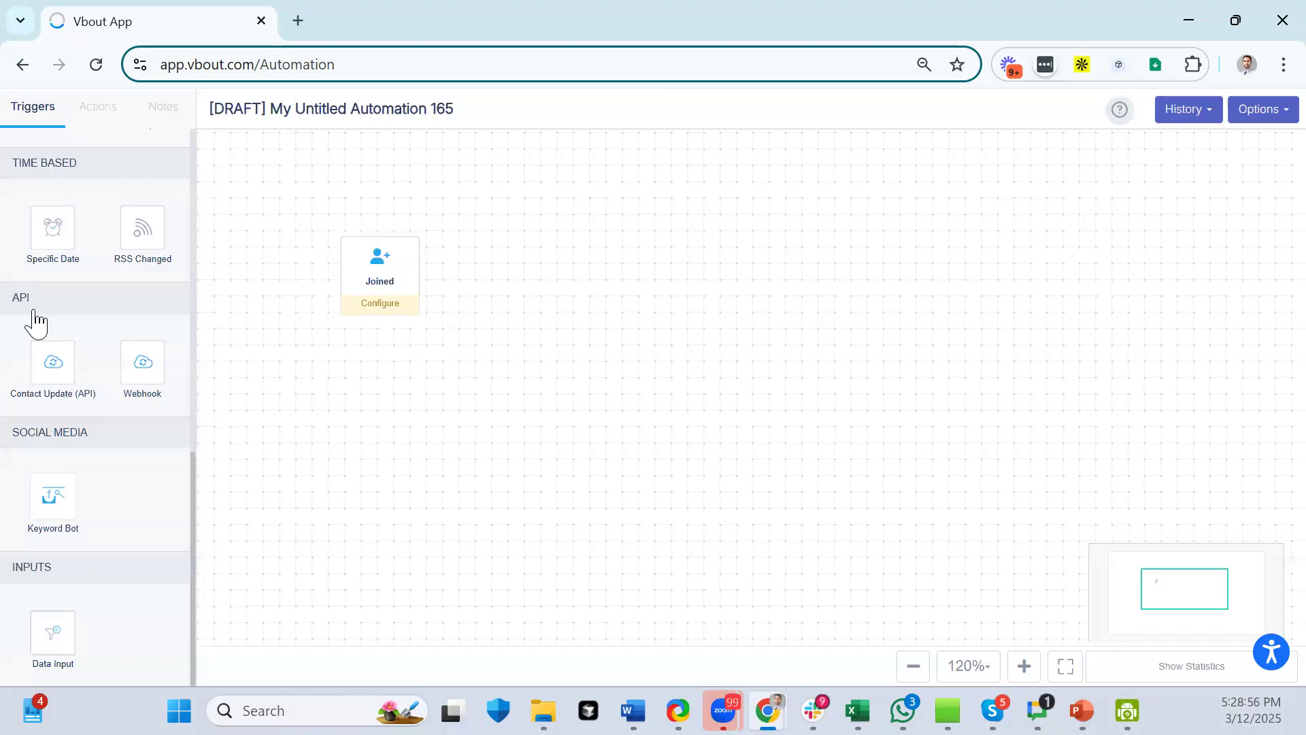
drag(127, 374, 379, 457)
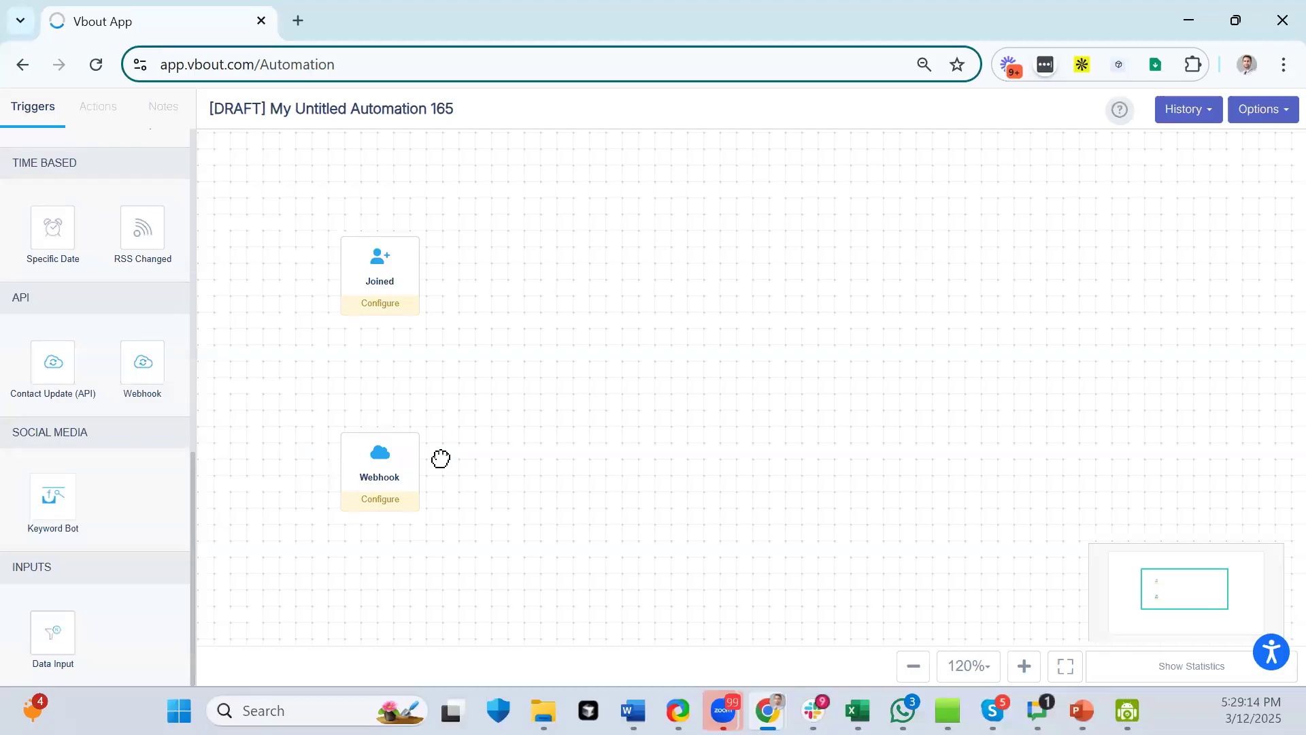
click(397, 463)
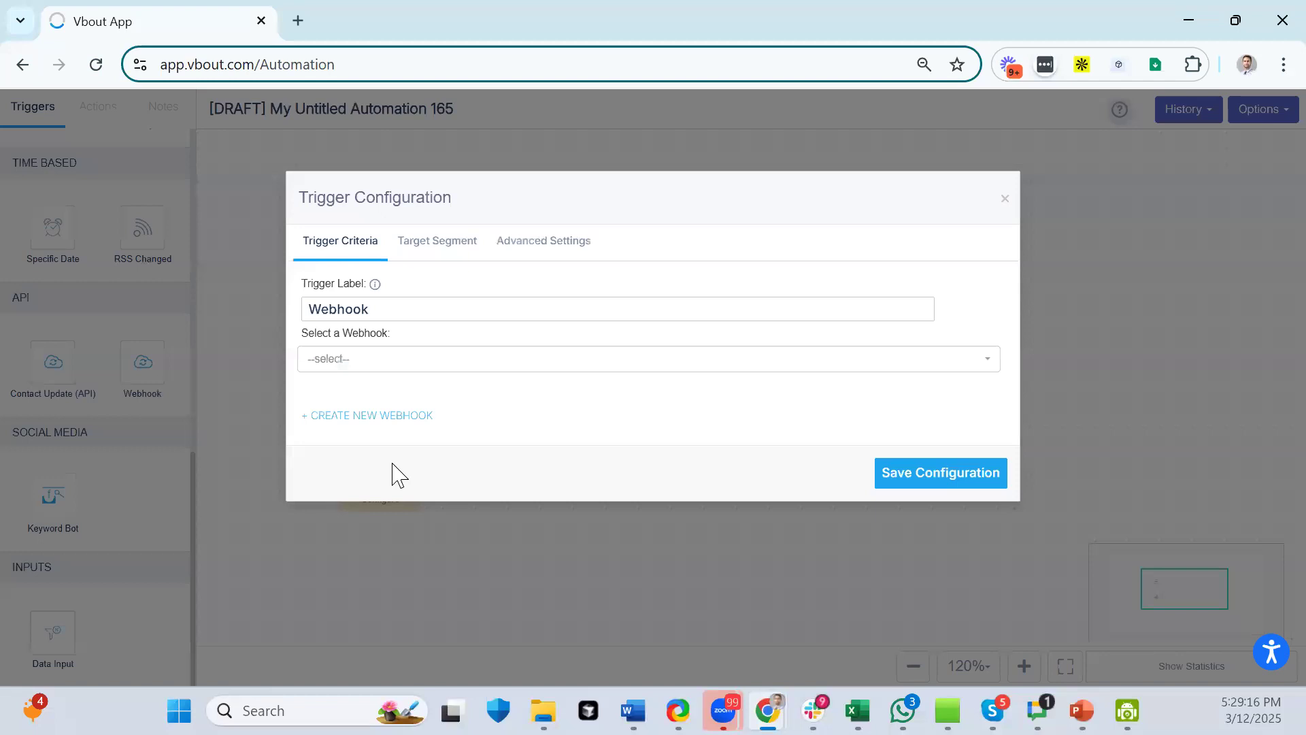
click(404, 360)
click(415, 495)
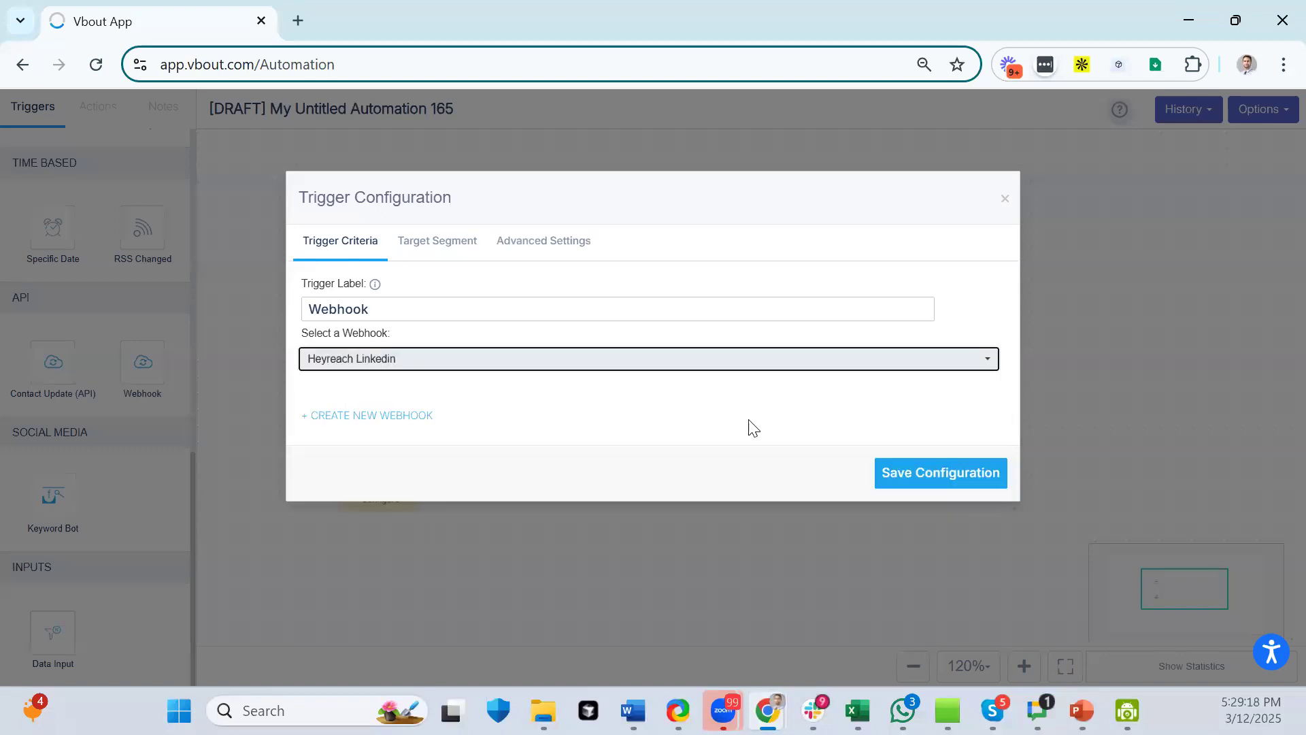
click(941, 472)
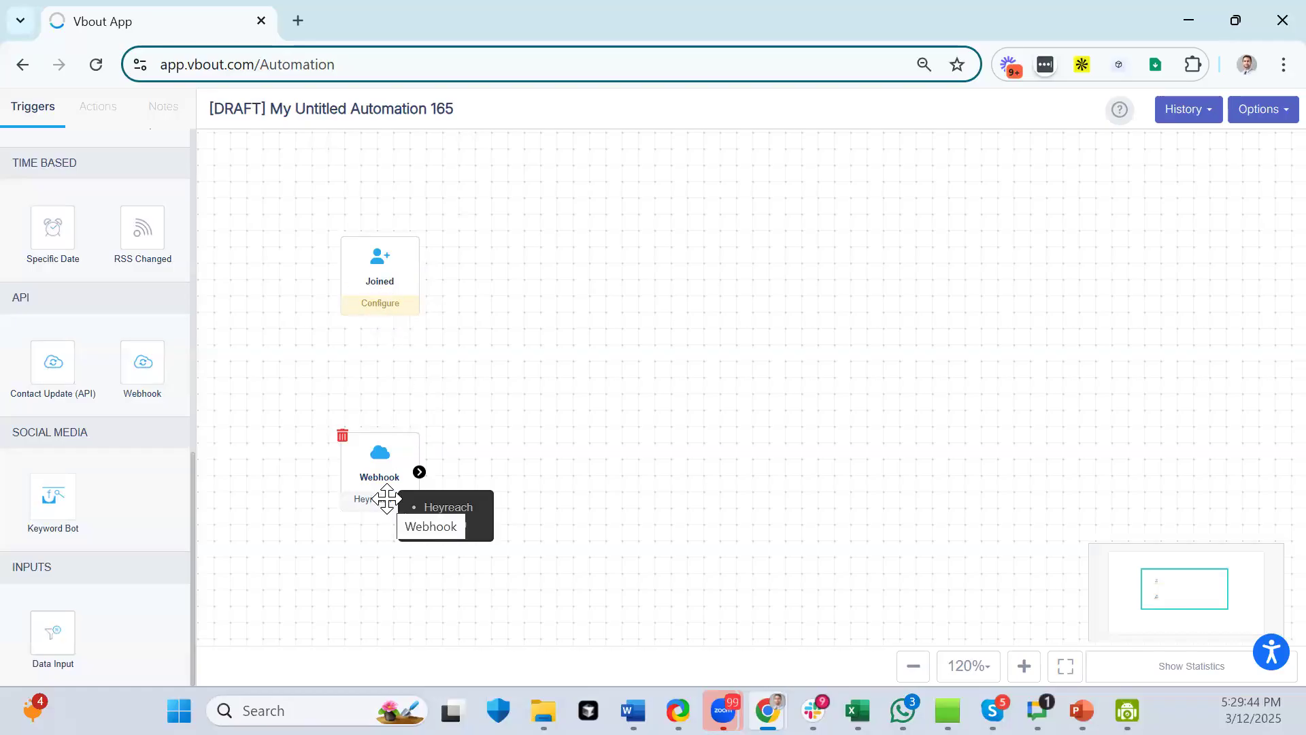
click(342, 436)
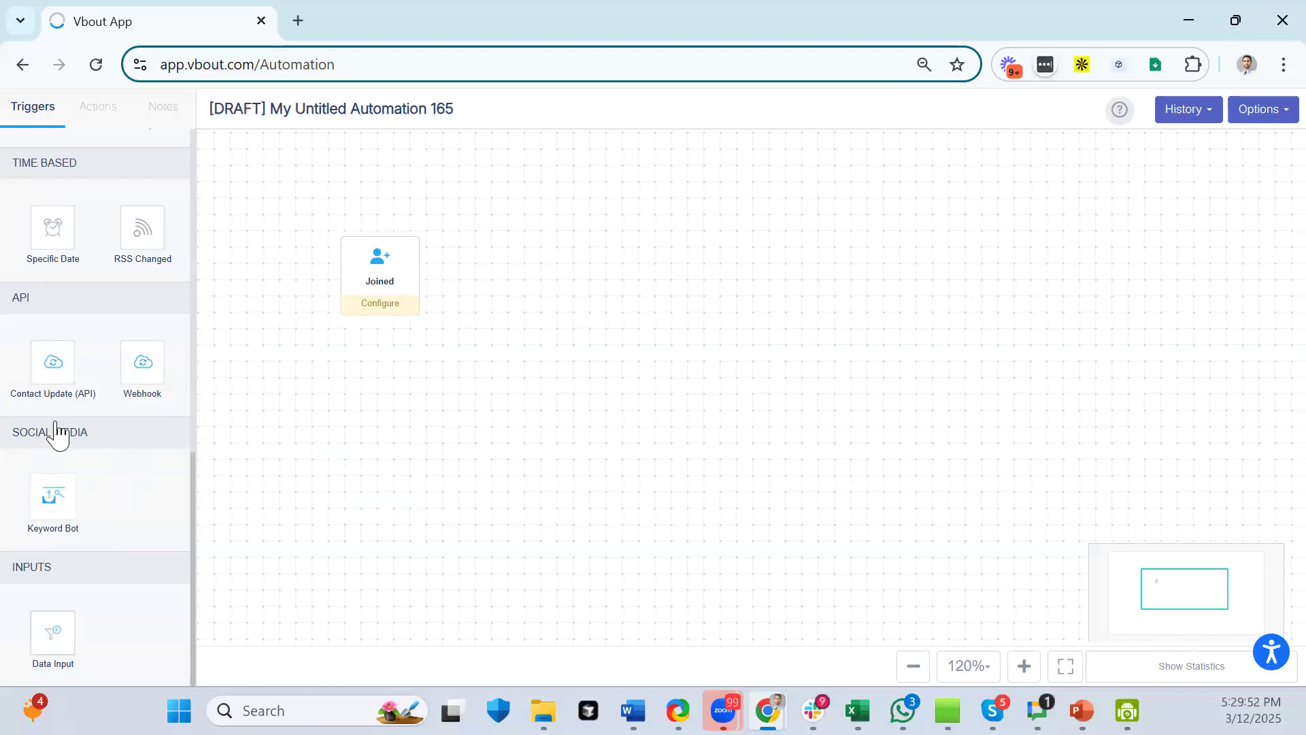
- Delete the Joined trigger so a lone Keyword Bot trigger can be placed and opened
drag(64, 495, 412, 488)
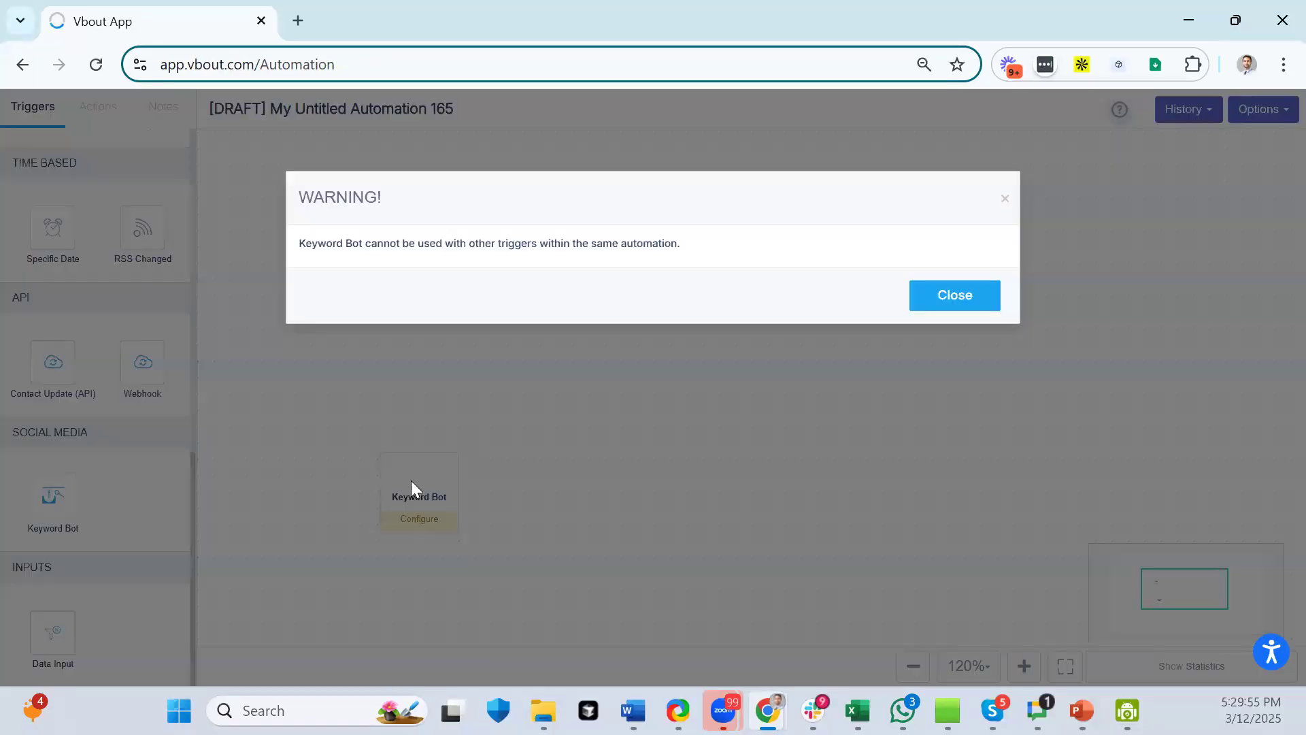
click(961, 302)
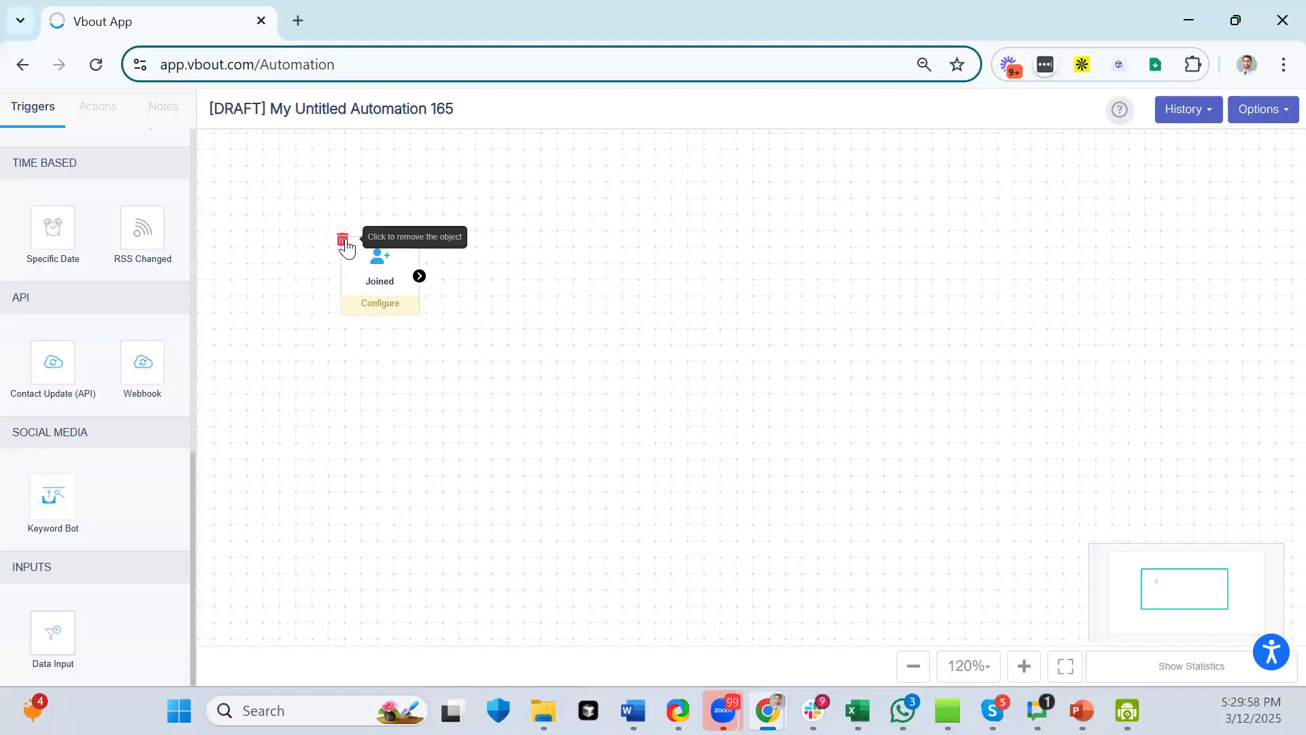
click(343, 239)
click(745, 297)
drag(56, 499, 388, 407)
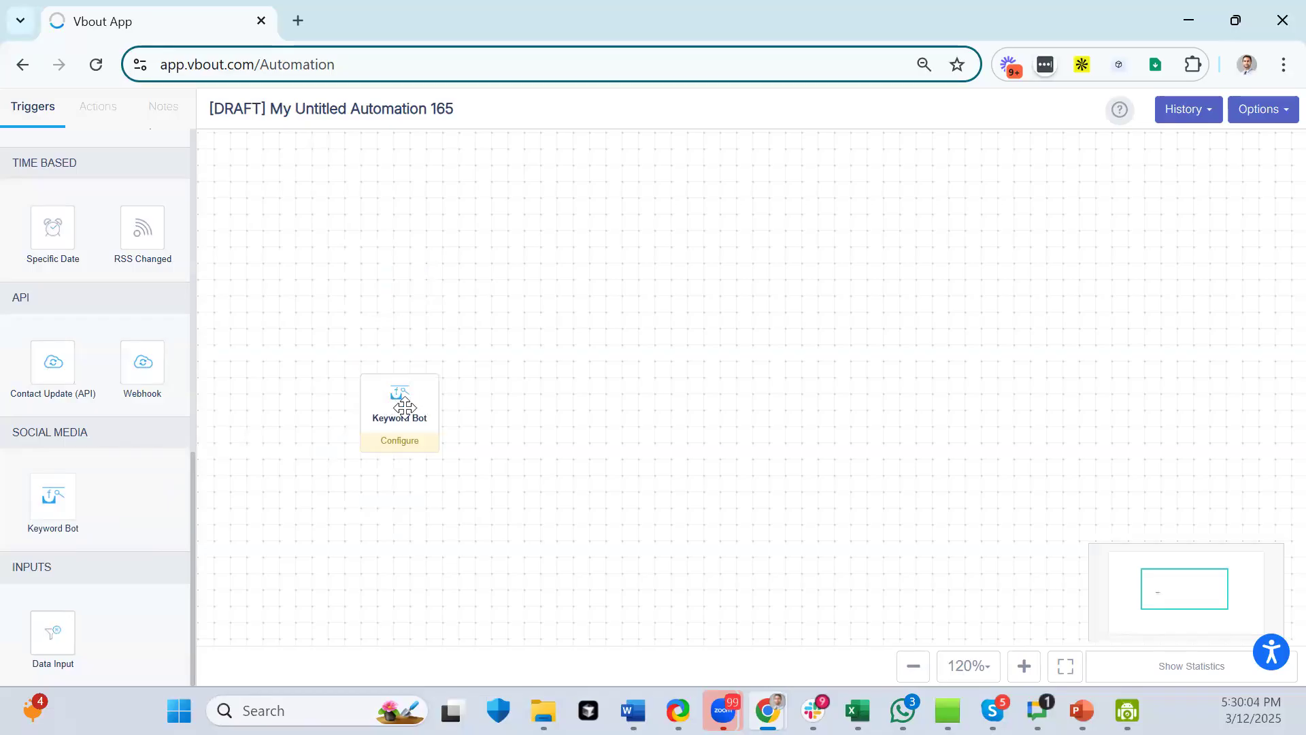
click(404, 407)
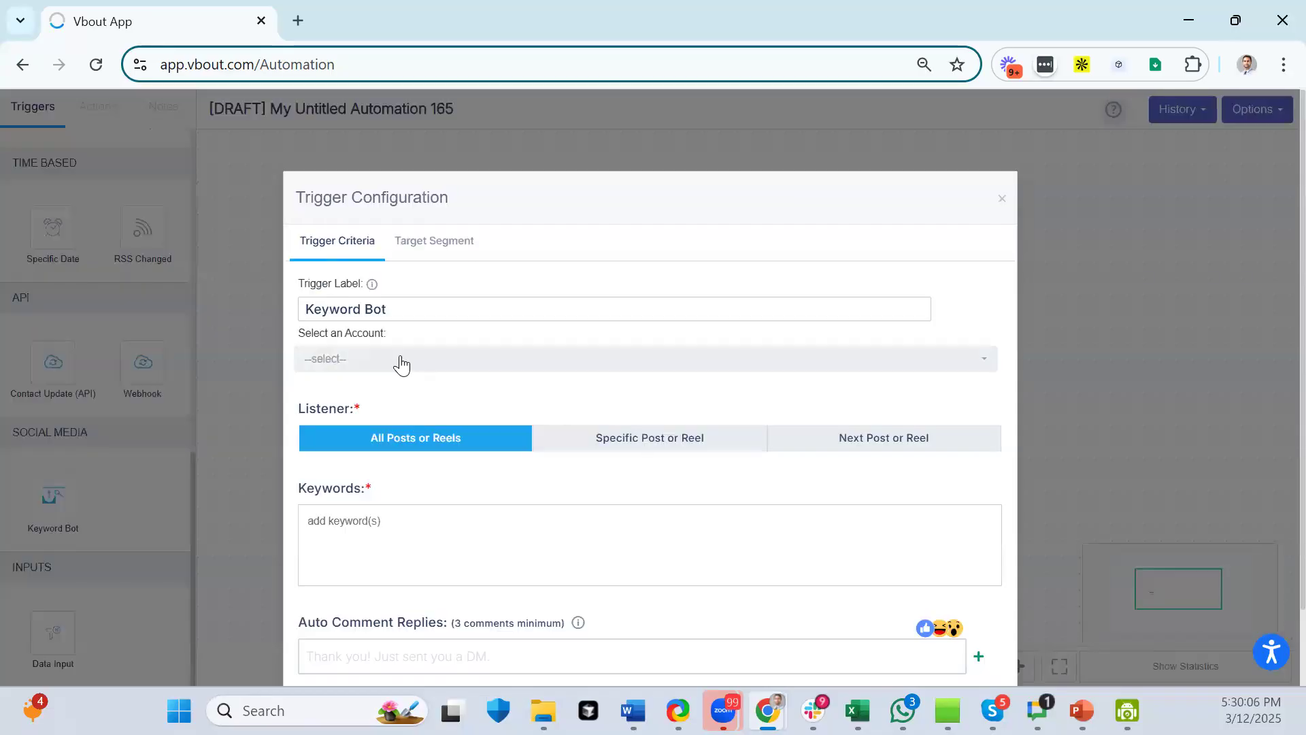
- Point the Keyword Bot at the Marketing Automation Platform account's affiliate-program post
click(402, 362)
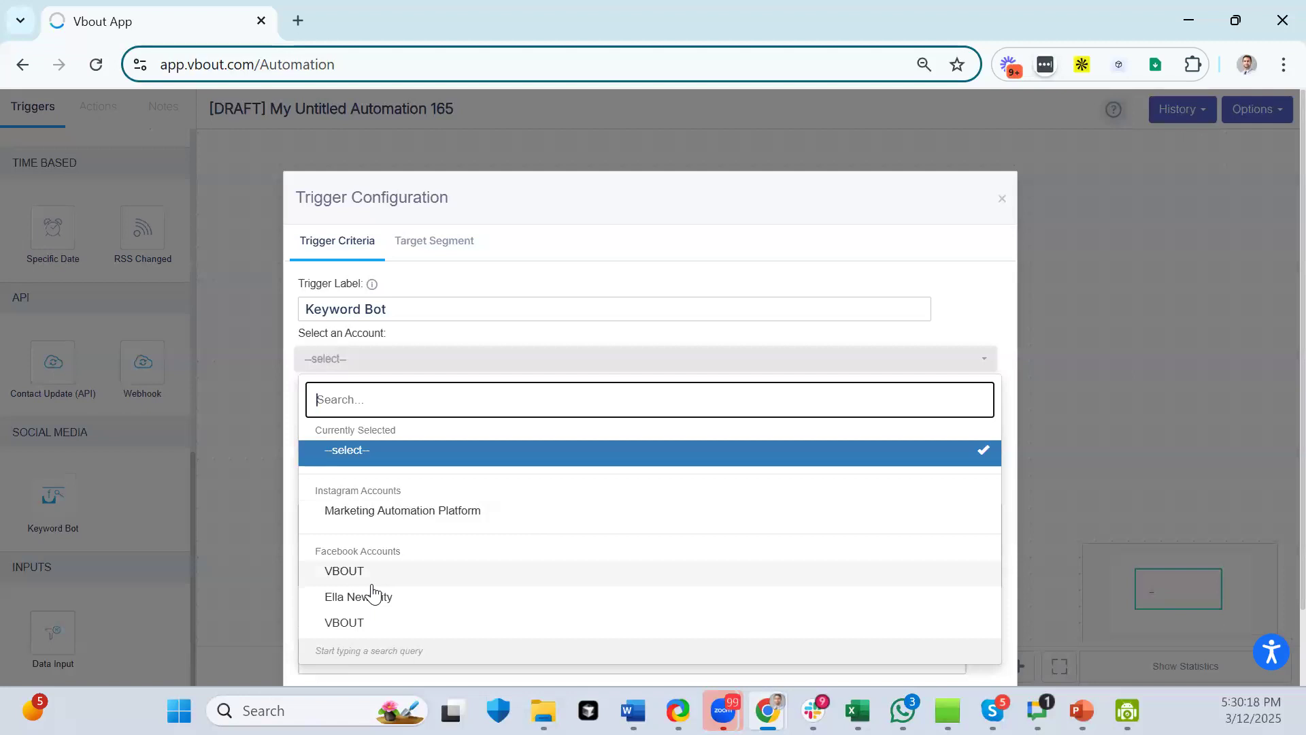
click(431, 520)
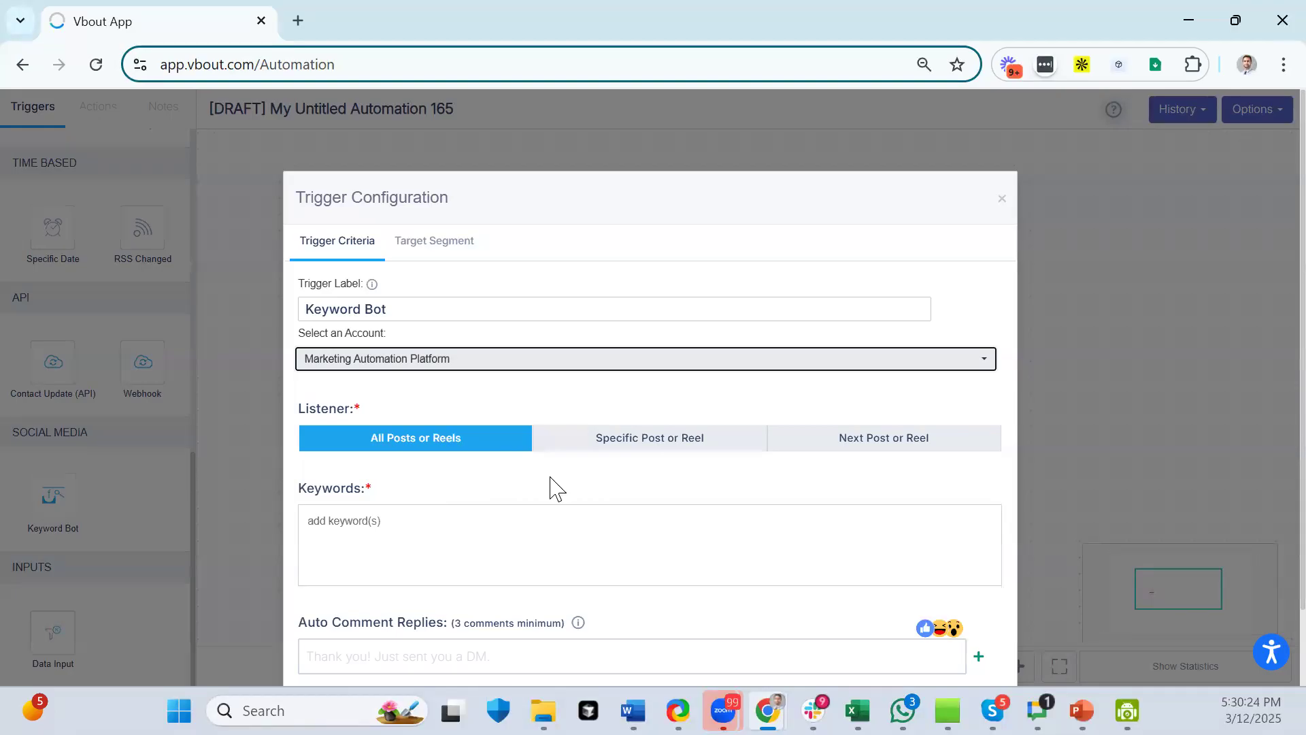
click(580, 447)
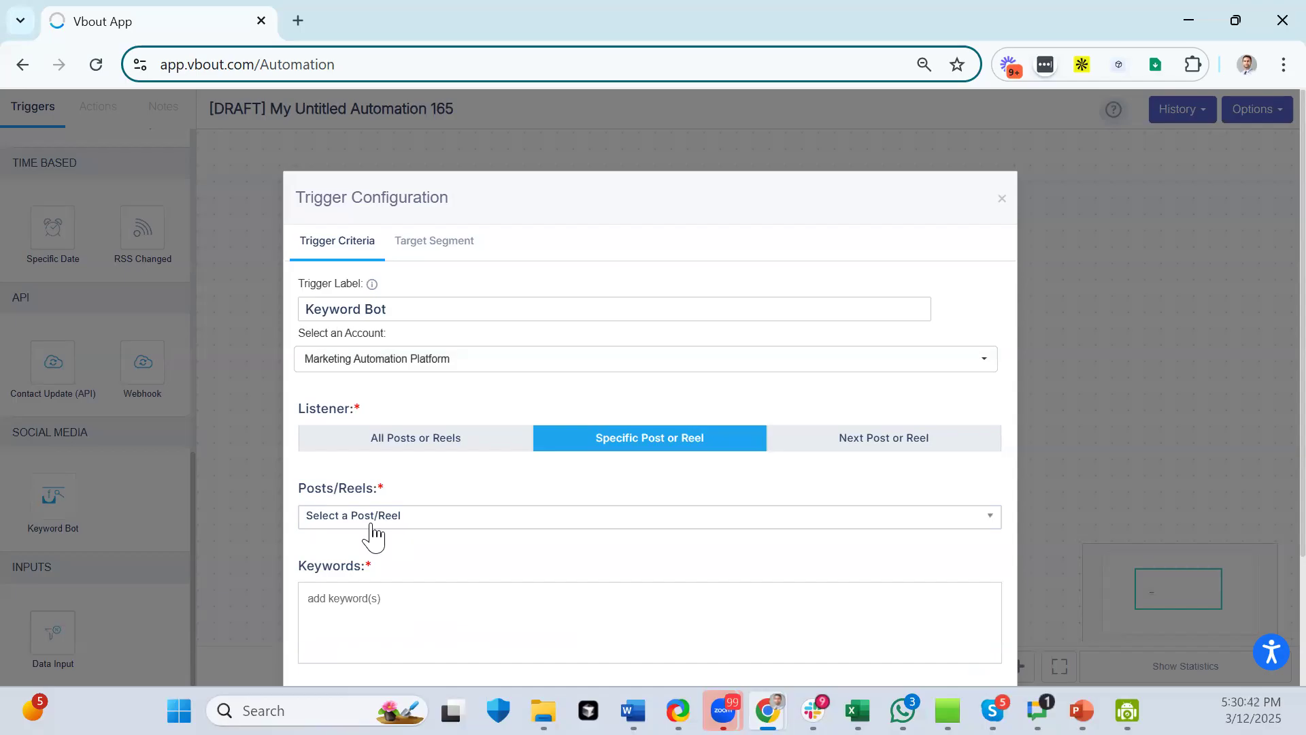
click(373, 525)
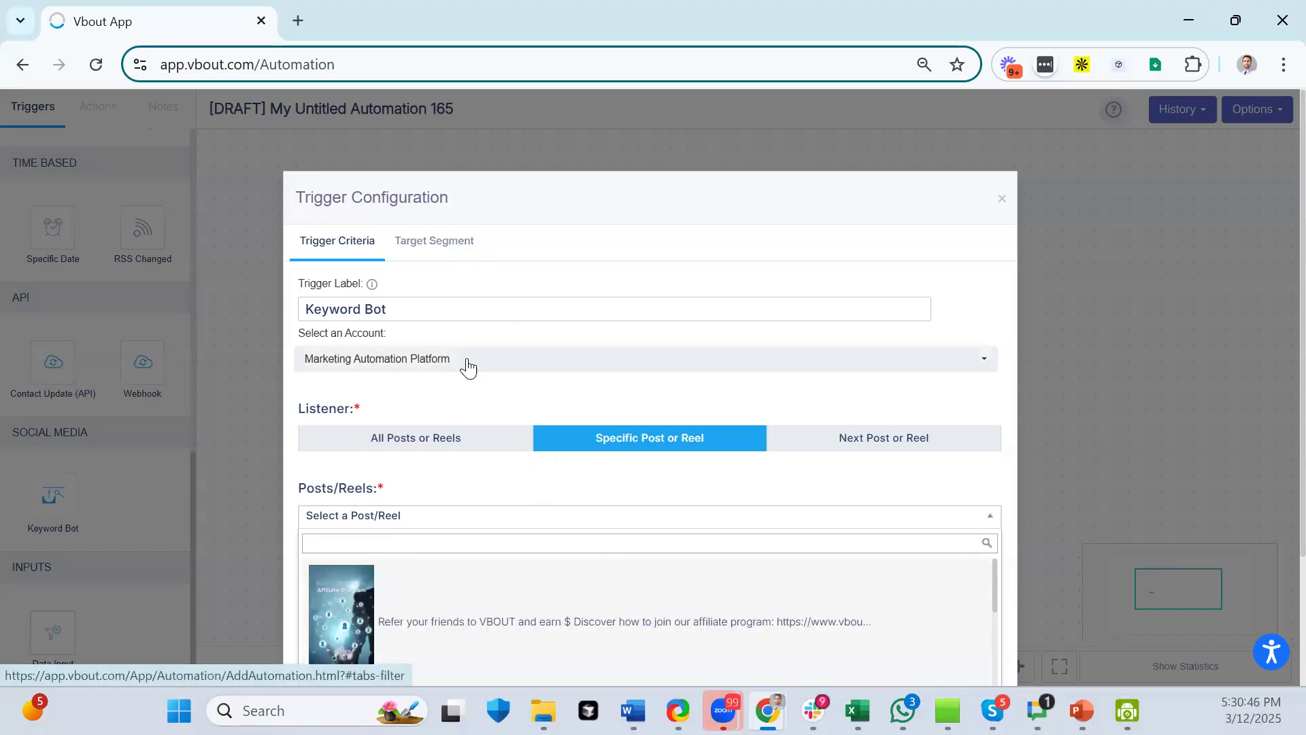
scroll(569, 409, down, 2)
scroll(685, 500, down, 5)
scroll(686, 500, down, 2)
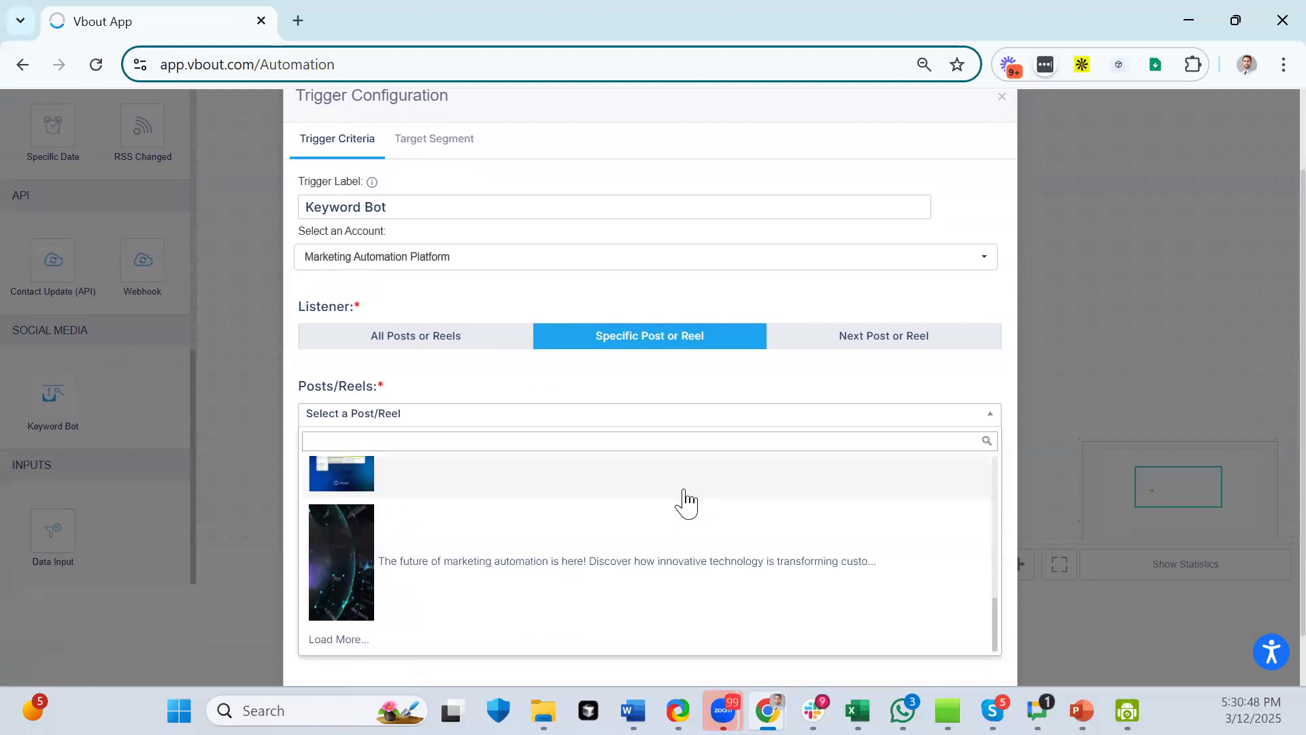
scroll(686, 500, up, 10)
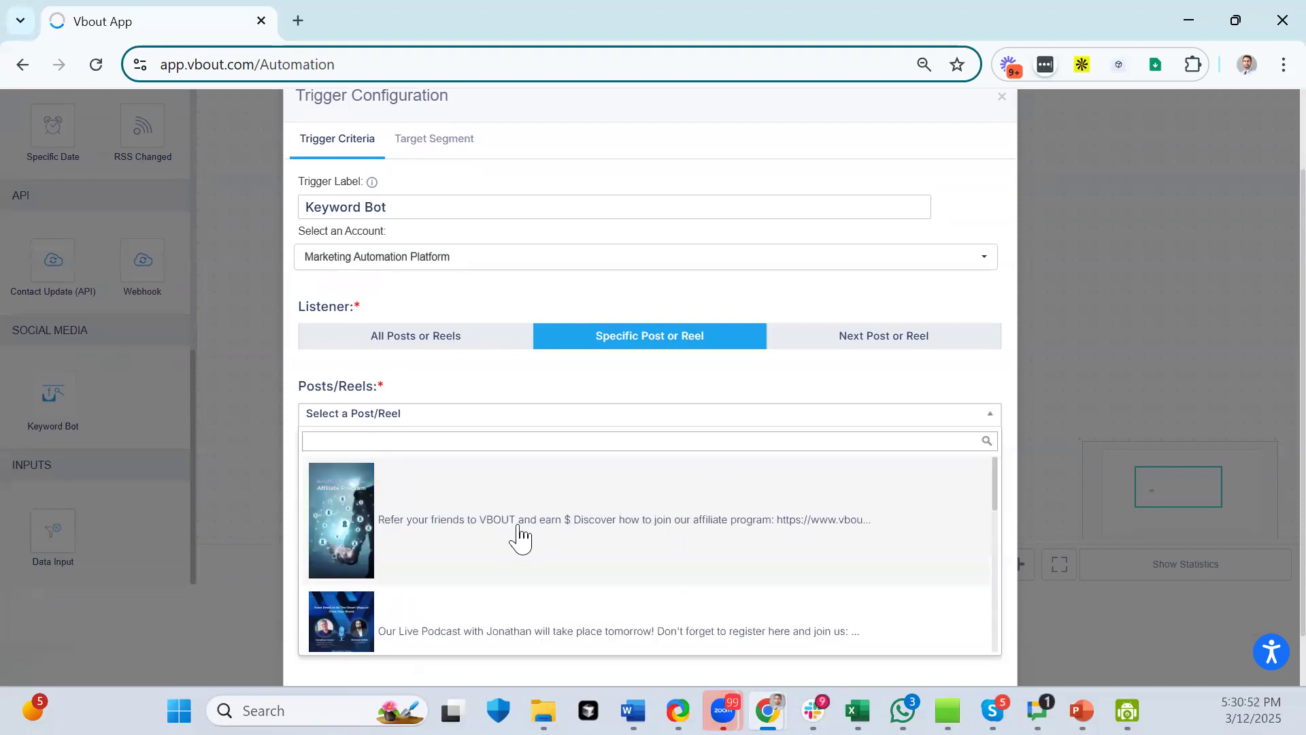
click(358, 524)
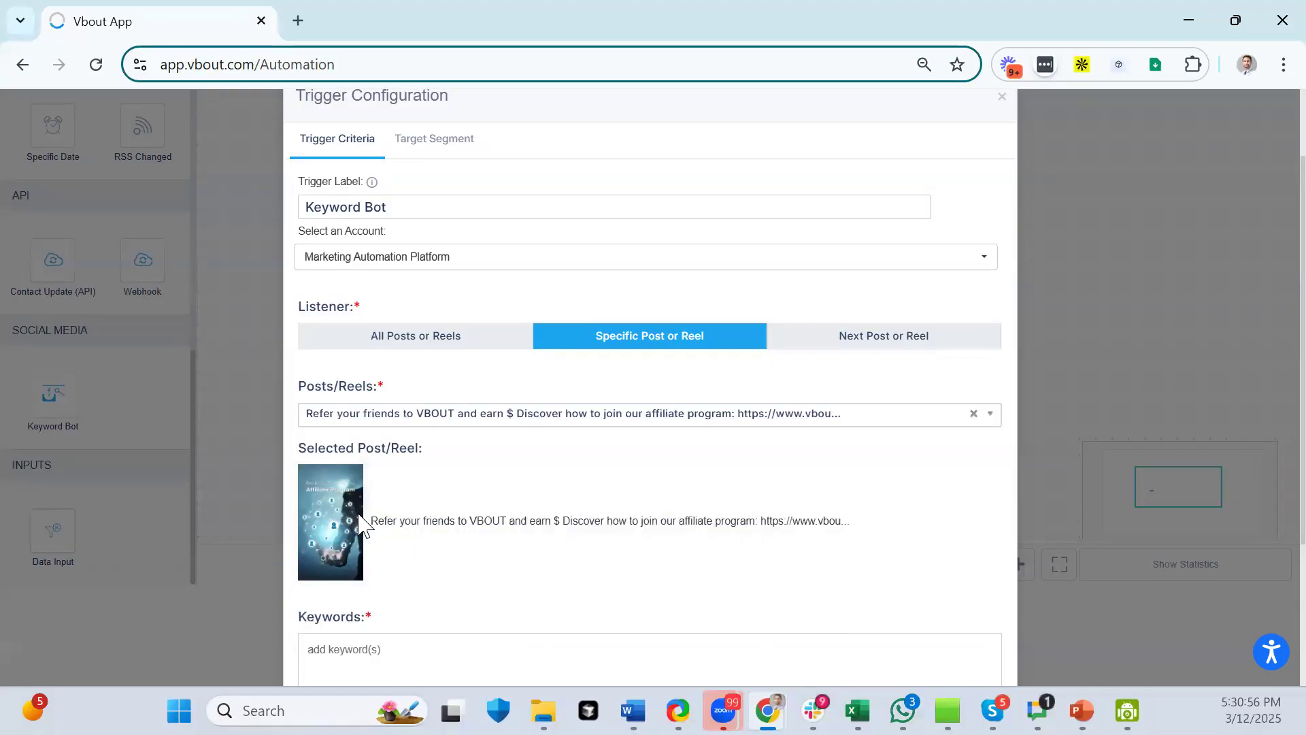
scroll(507, 503, down, 3)
click(426, 437)
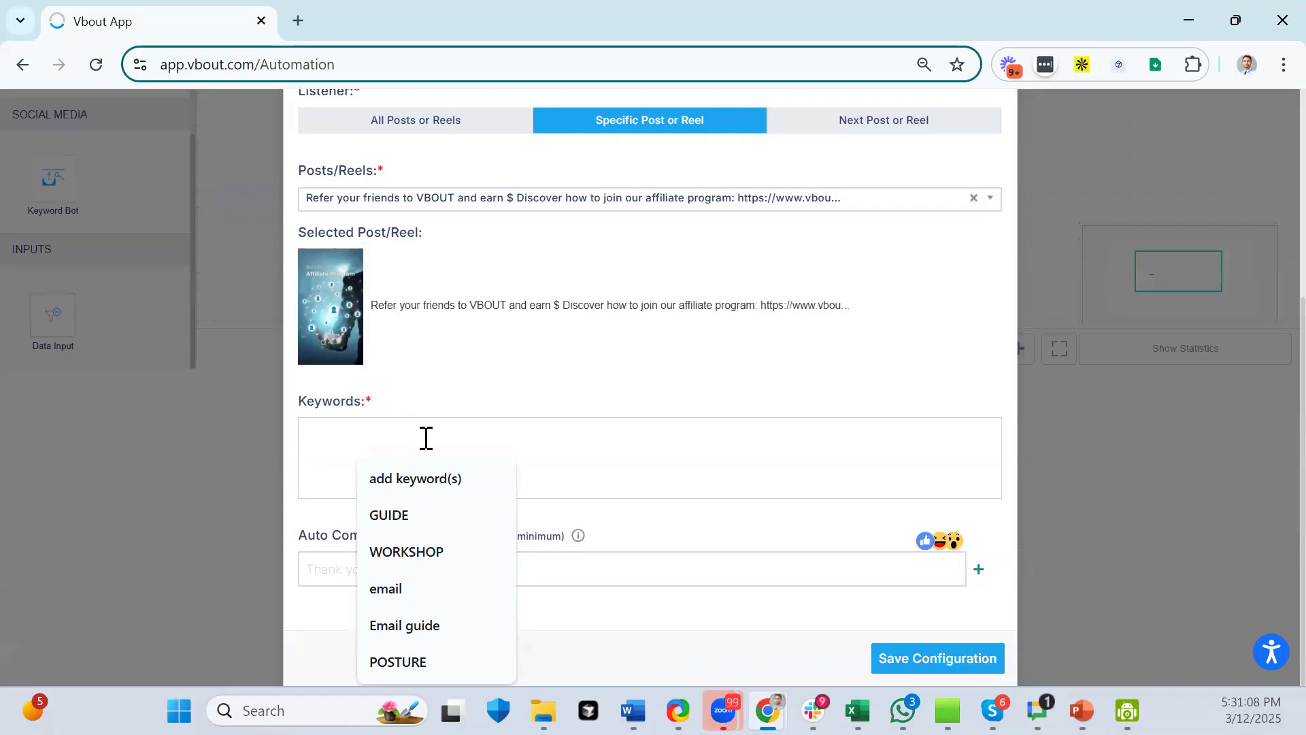
- Add keywords CLASS and FUNNEL, plus two more auto comment reply fields
text(CLASS<)
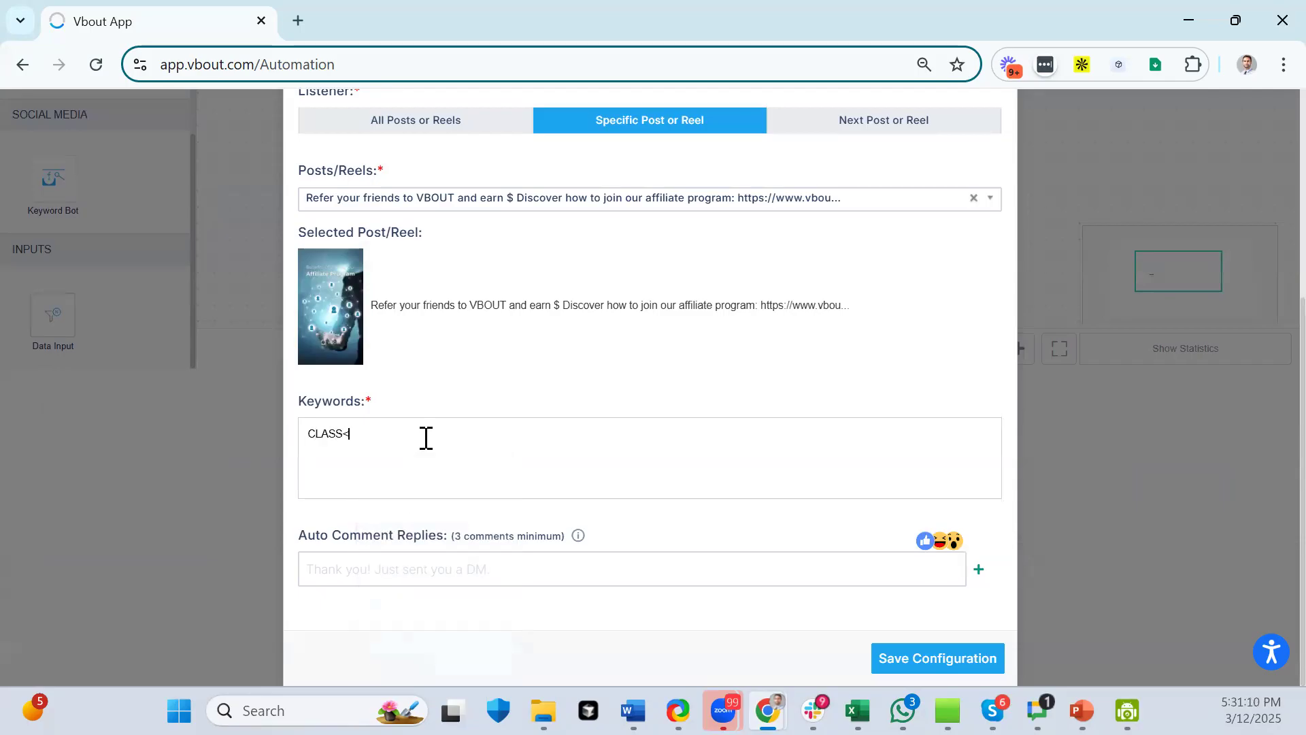
key(Return)
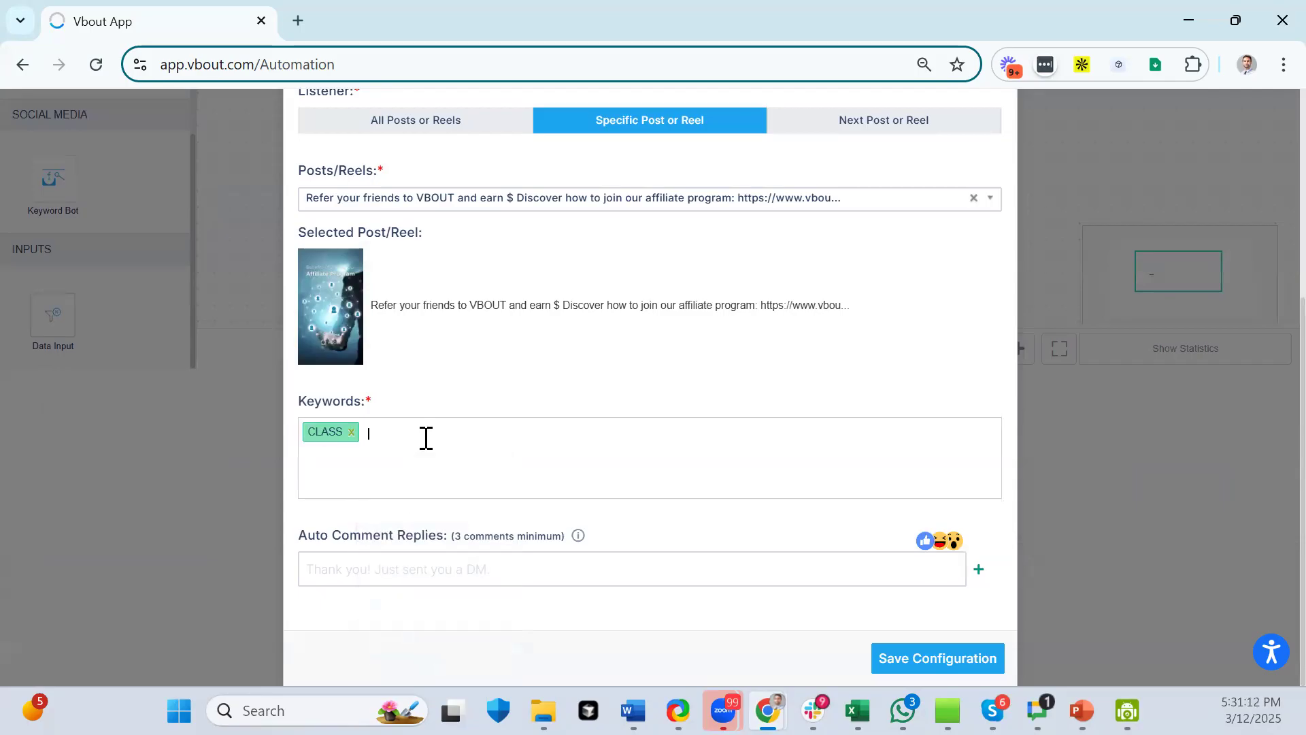
text(FUNNEL)
key(Return)
click(985, 574)
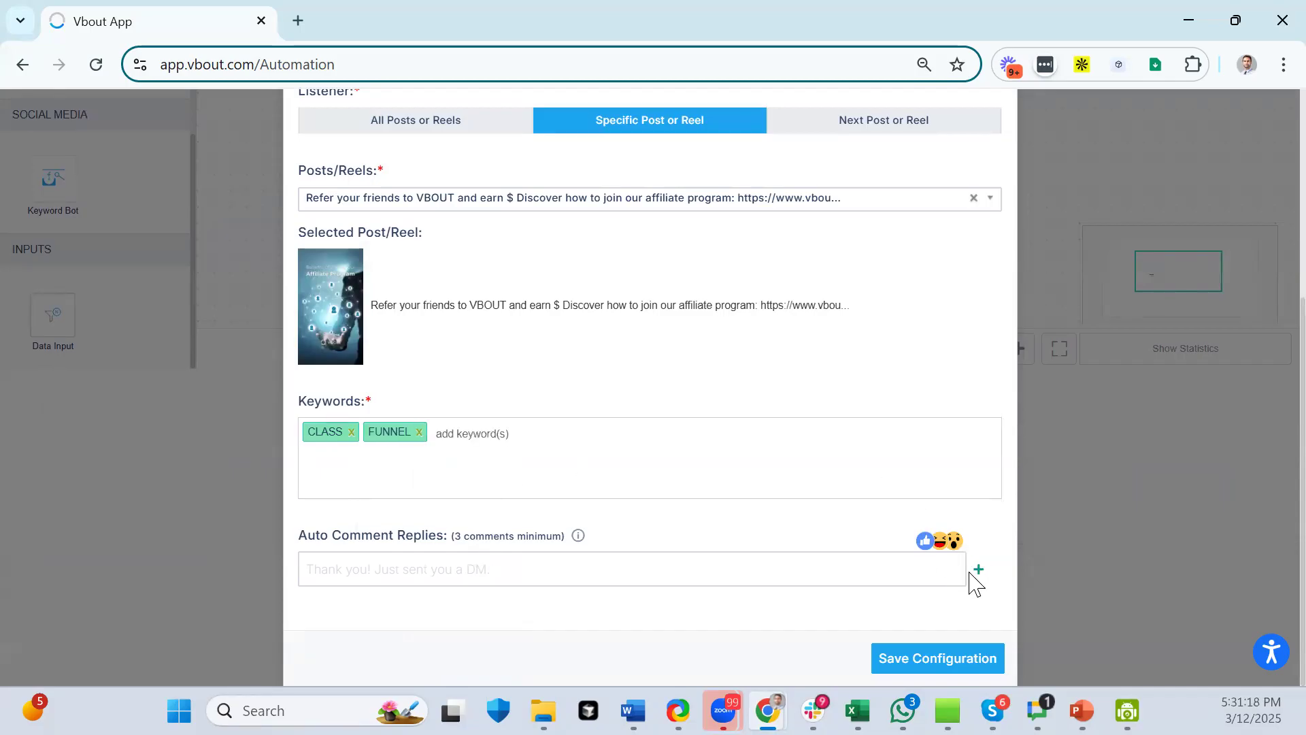
click(980, 572)
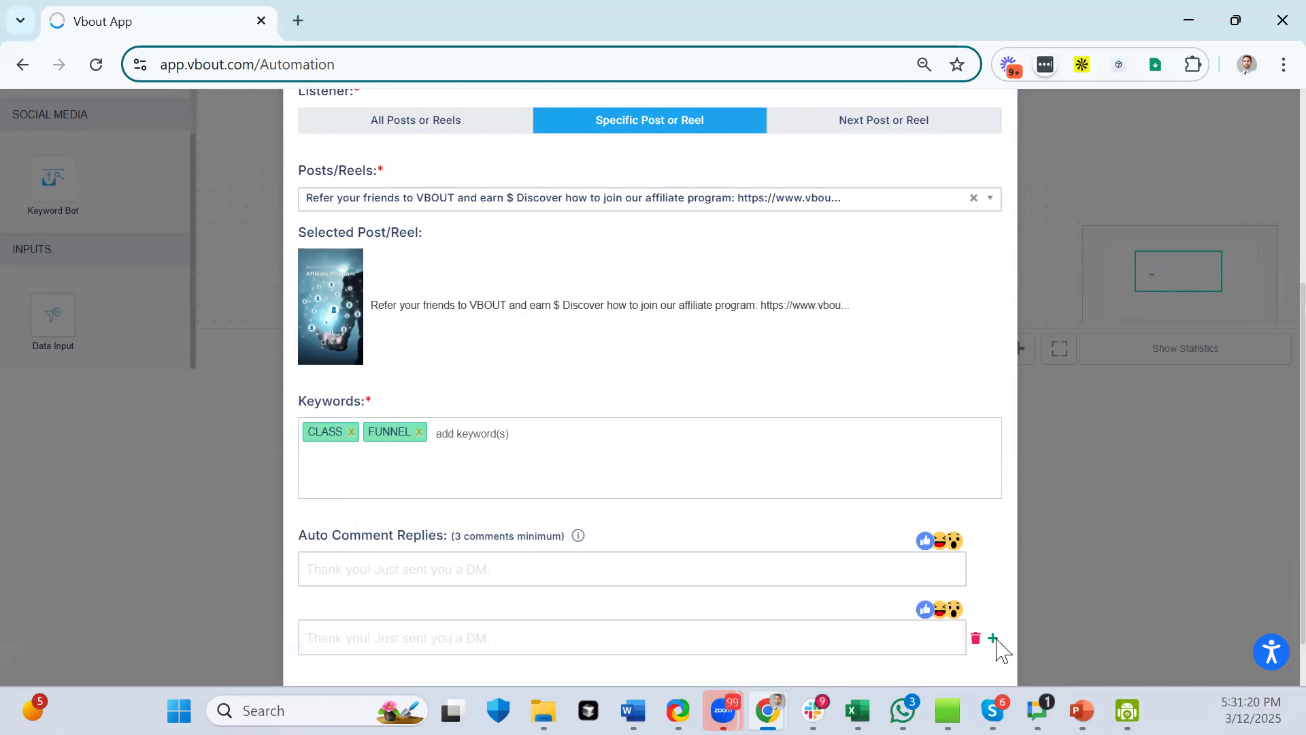
click(993, 639)
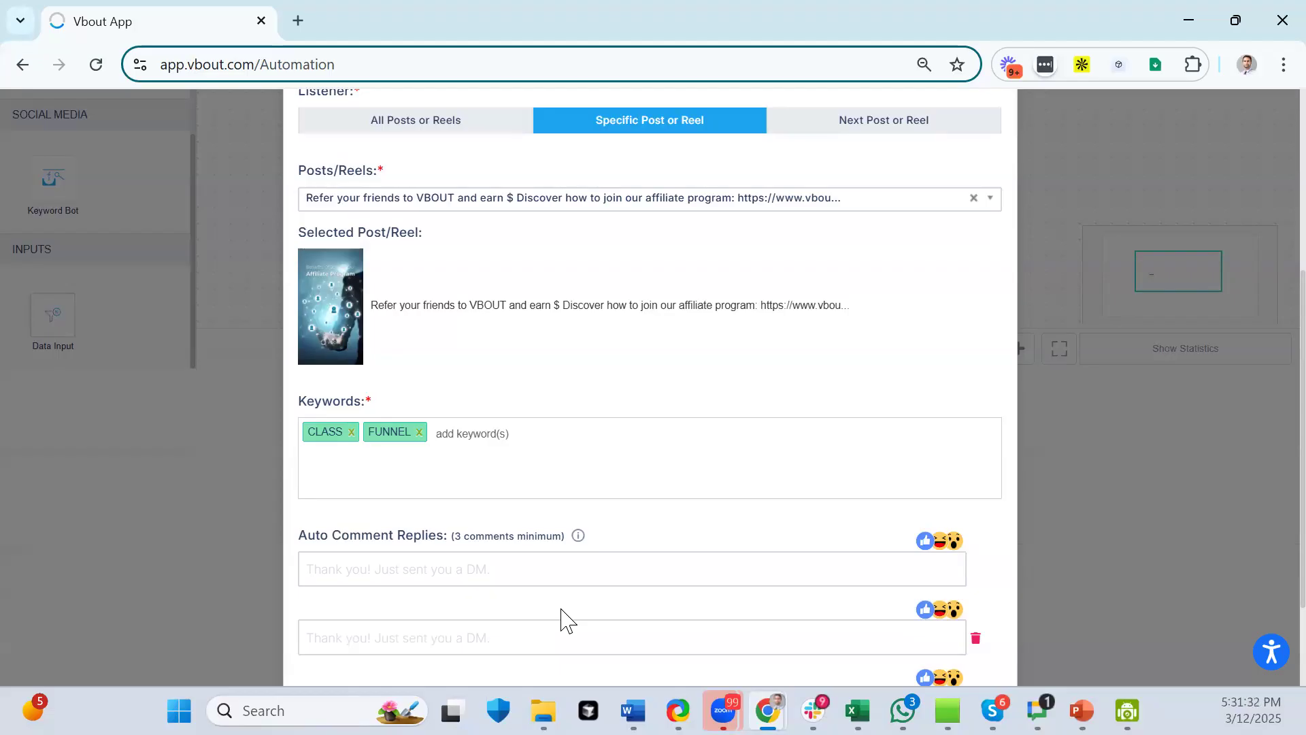
- Fill the three auto comment replies with canned check-your-DM and Thank you! messages
click(451, 575)
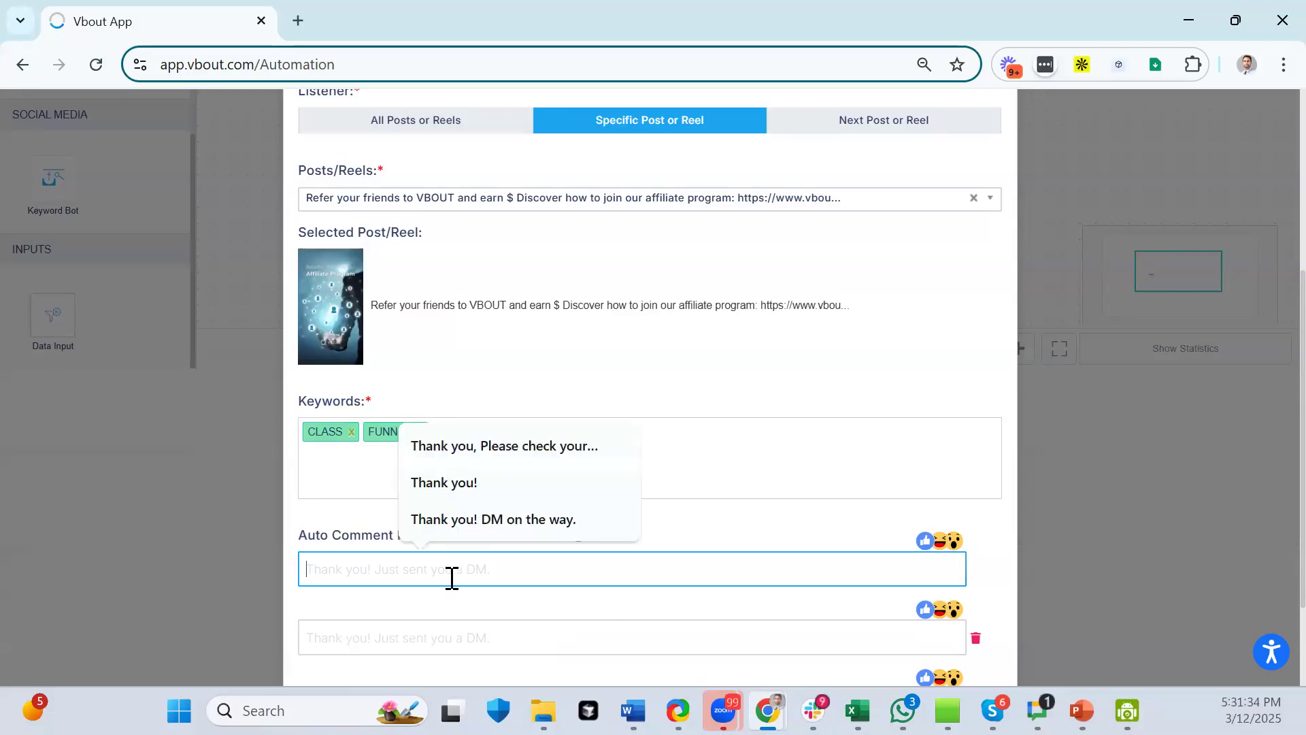
scroll(426, 598, down, 2)
click(477, 471)
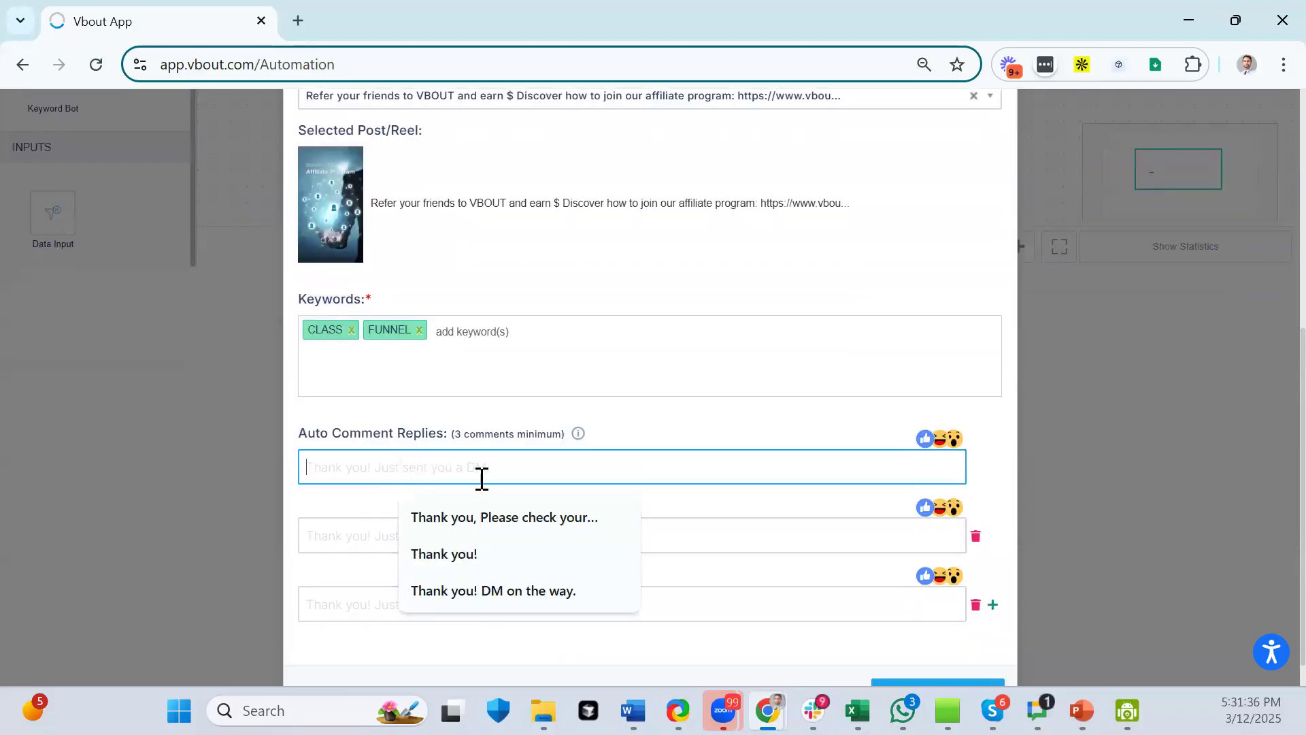
click(495, 520)
click(452, 534)
click(480, 622)
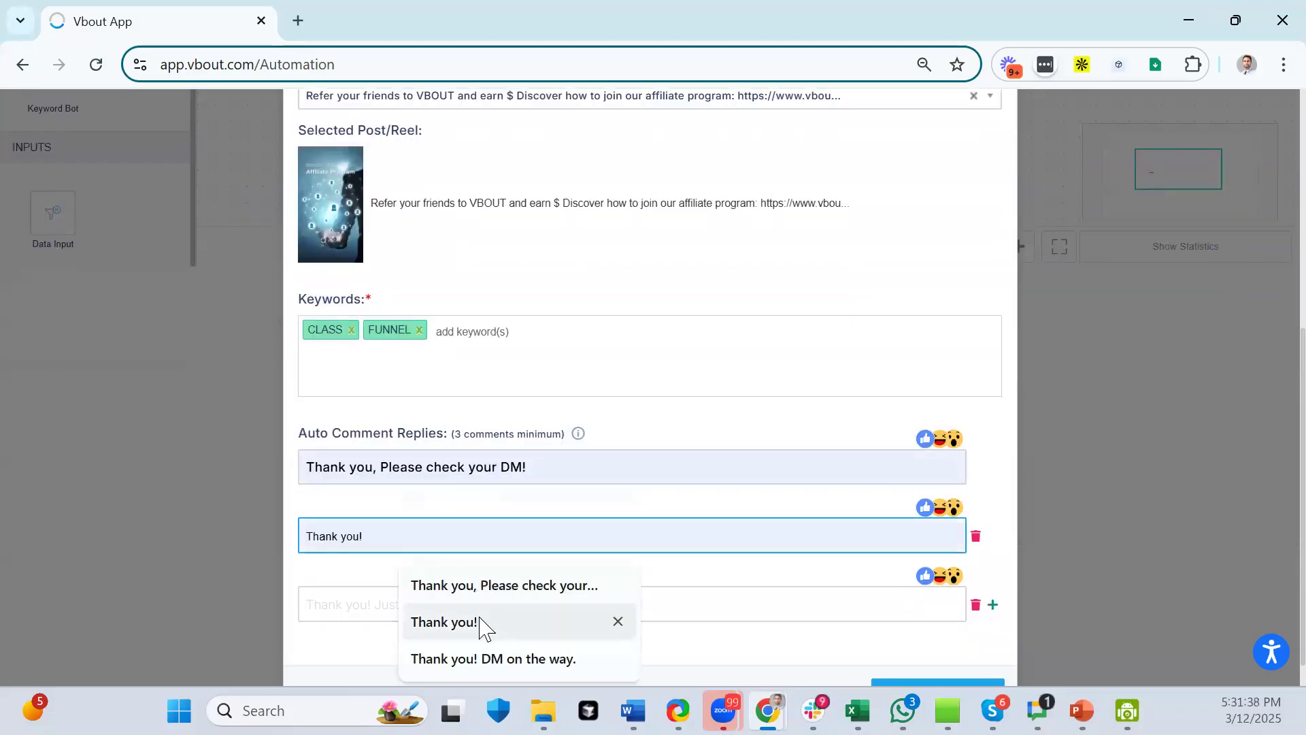
click(457, 619)
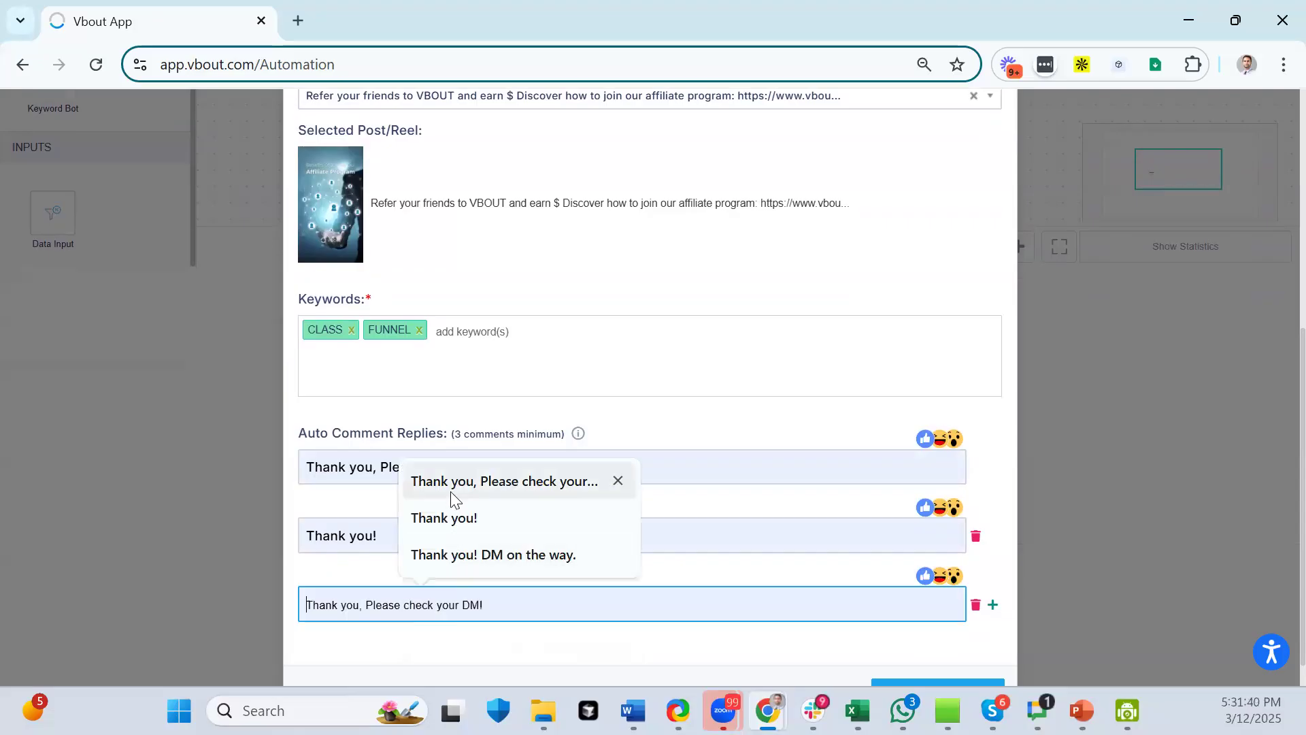
click(454, 484)
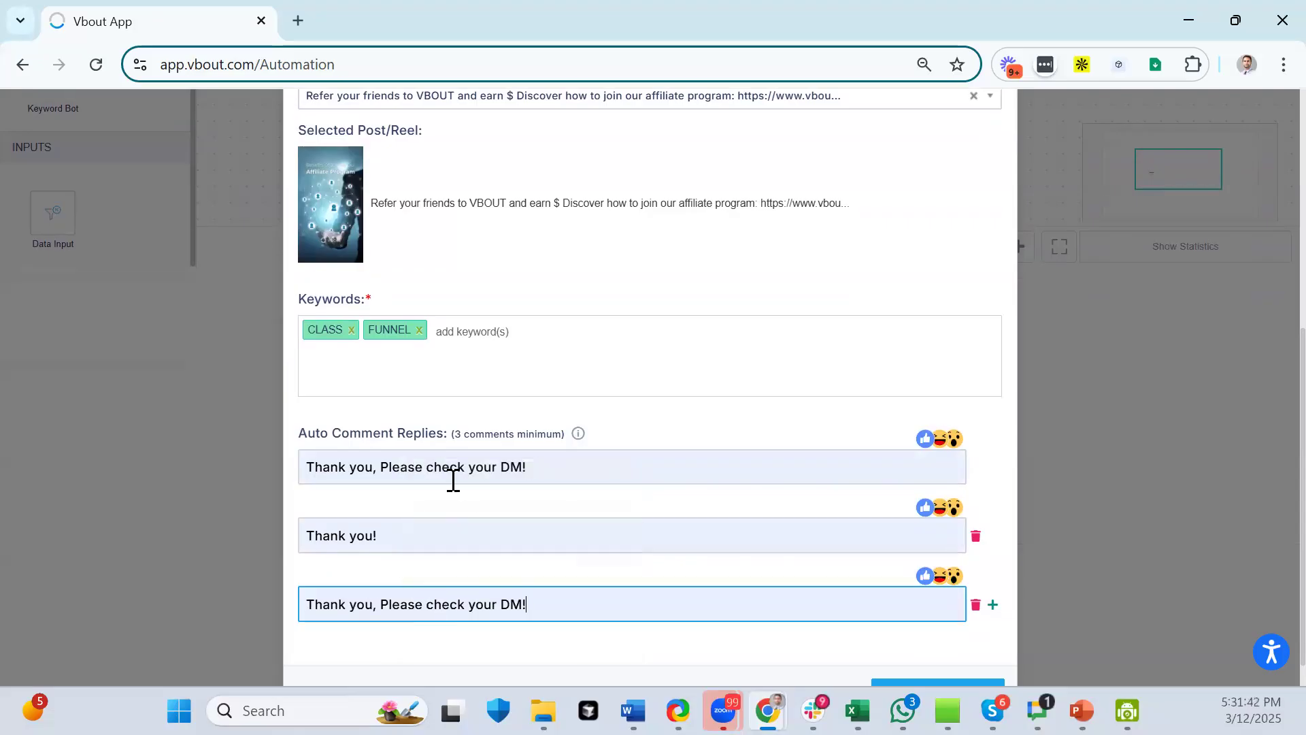
- Edit the third reply to "Thank you." and save the Keyword Bot configuration
drag(527, 604, 498, 604)
key(BackSpace)
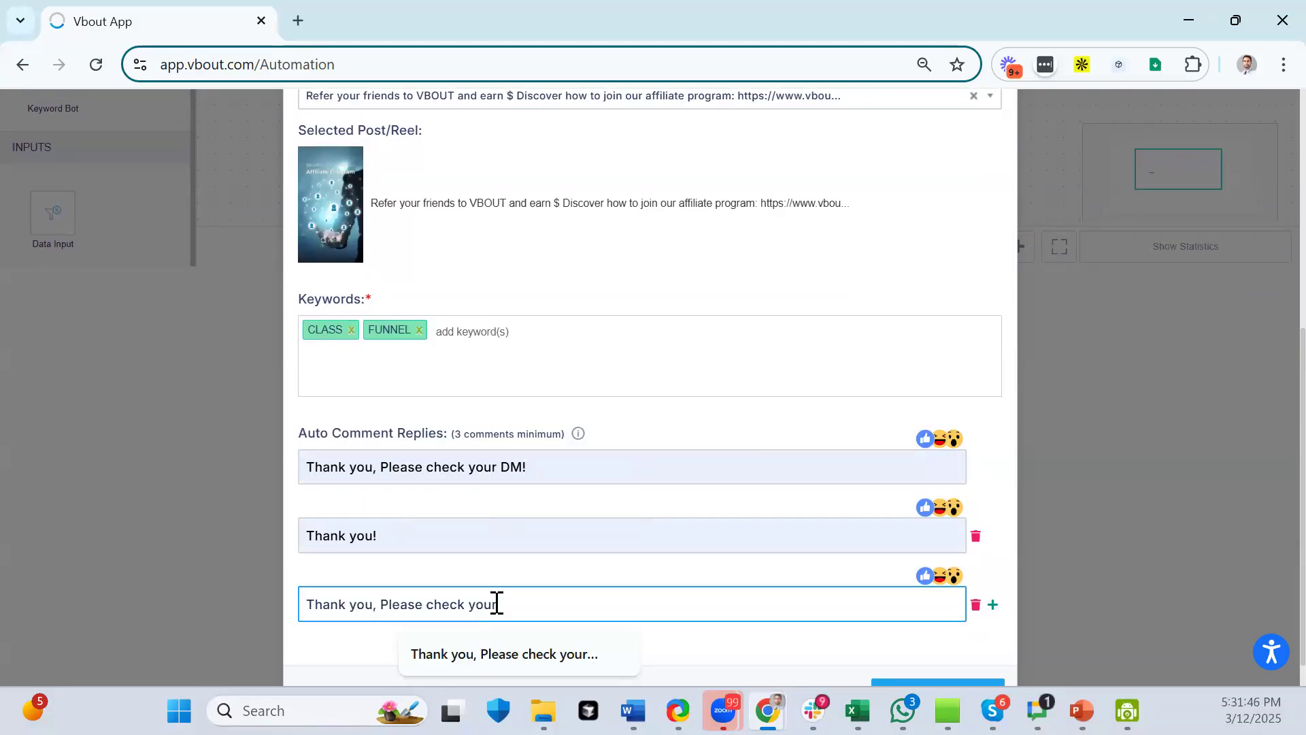
drag(498, 604, 375, 599)
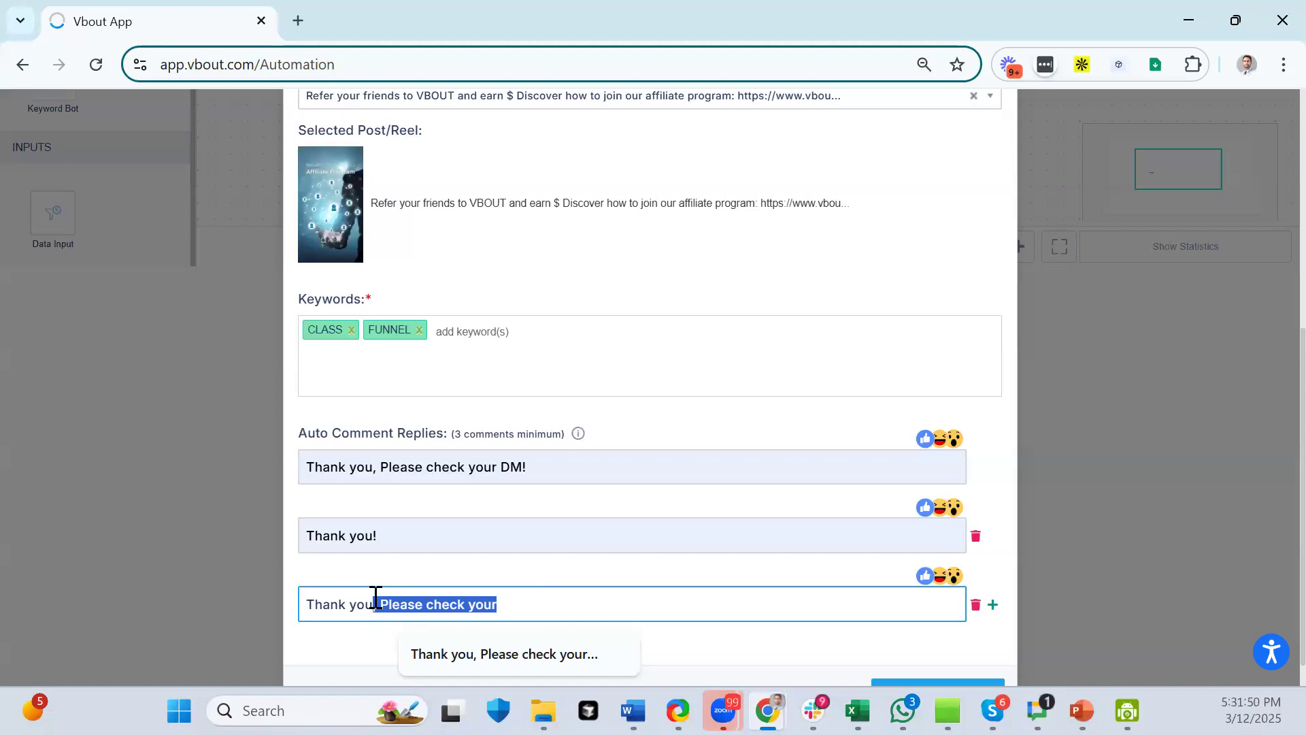
key(BackSpace)
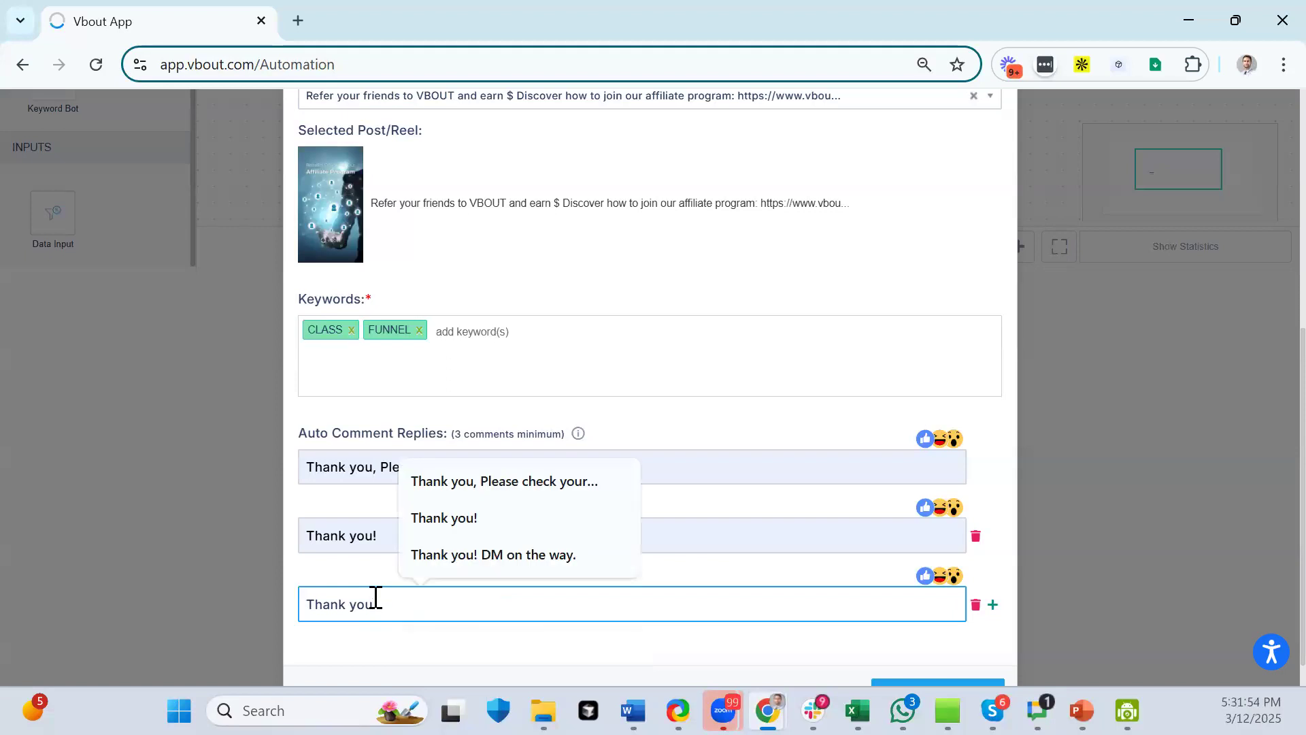
text(.)
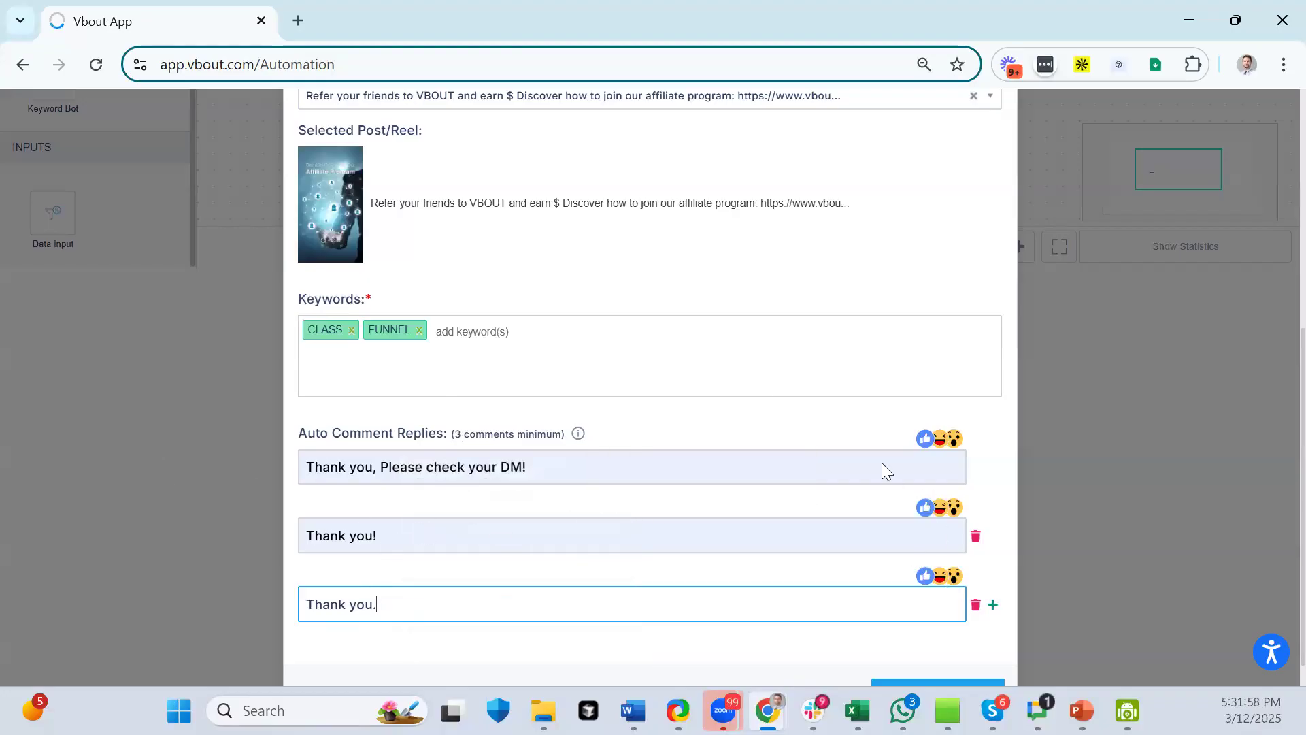
scroll(882, 462, down, 1)
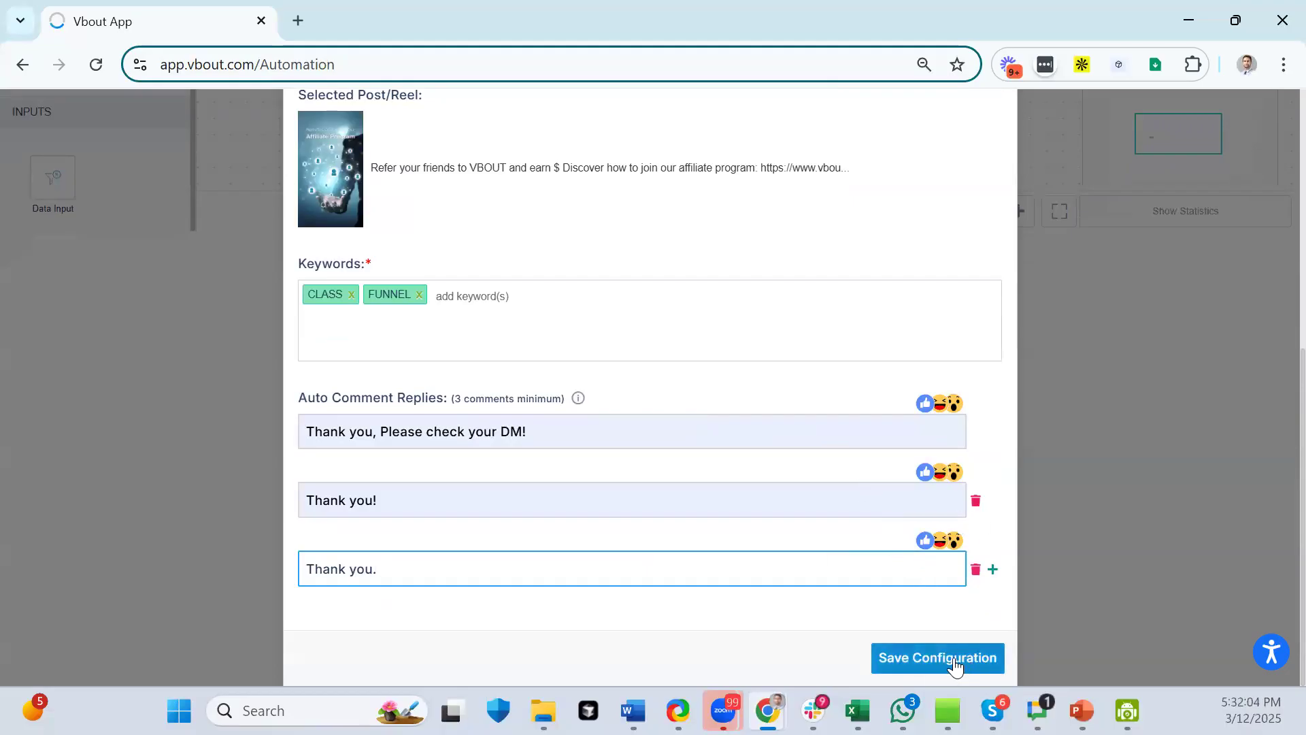
scroll(717, 365, up, 2)
scroll(717, 365, up, 4)
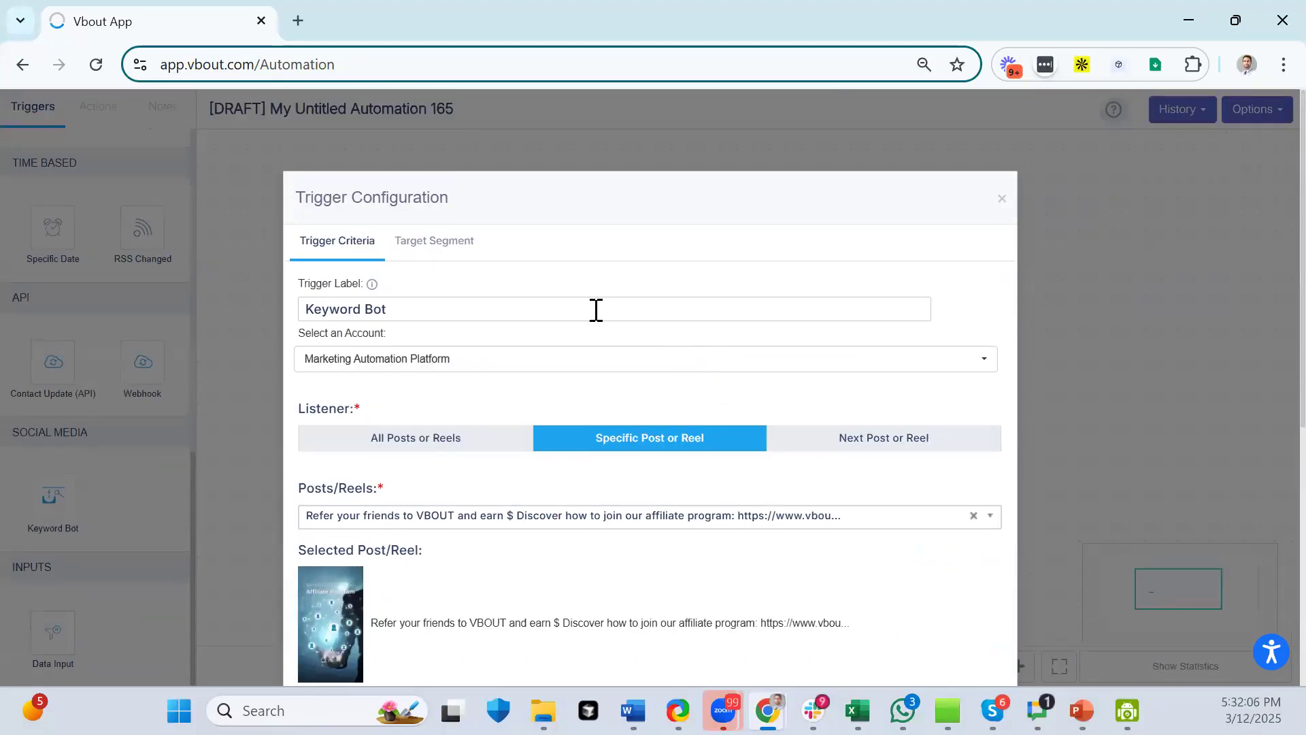
scroll(966, 344, down, 6)
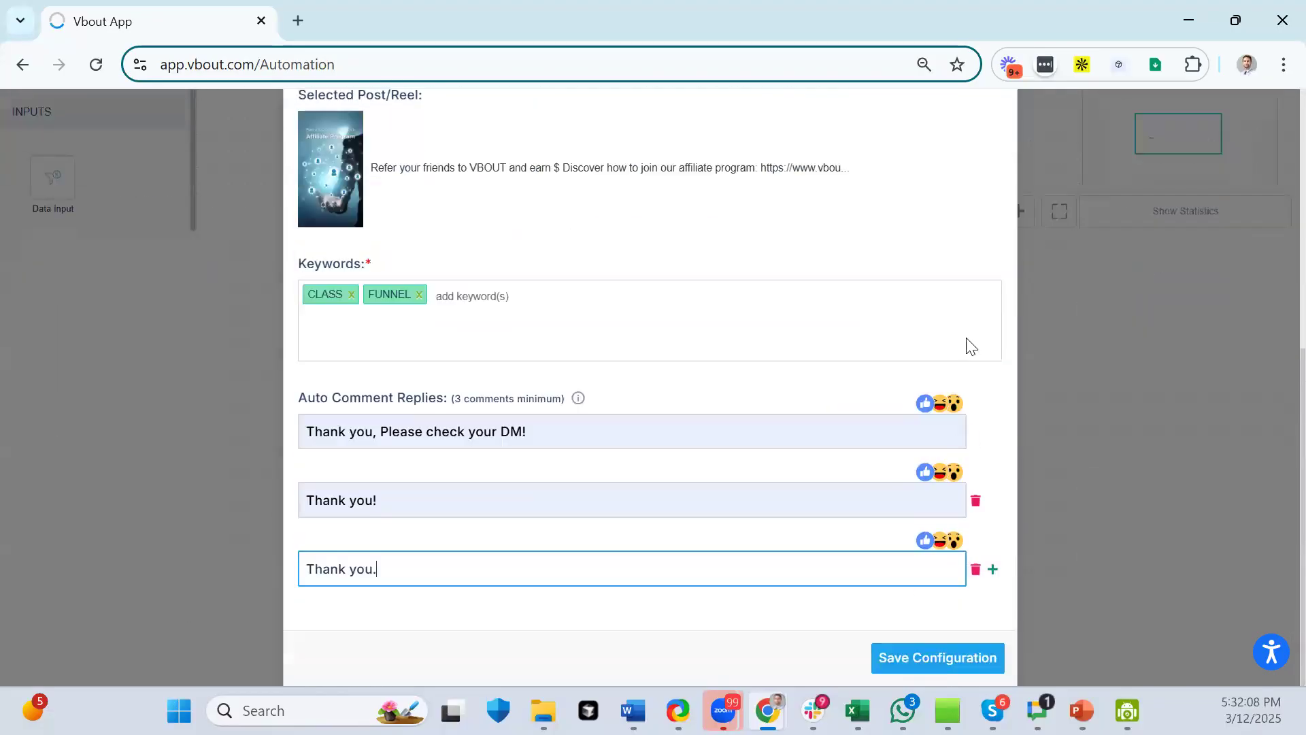
click(964, 657)
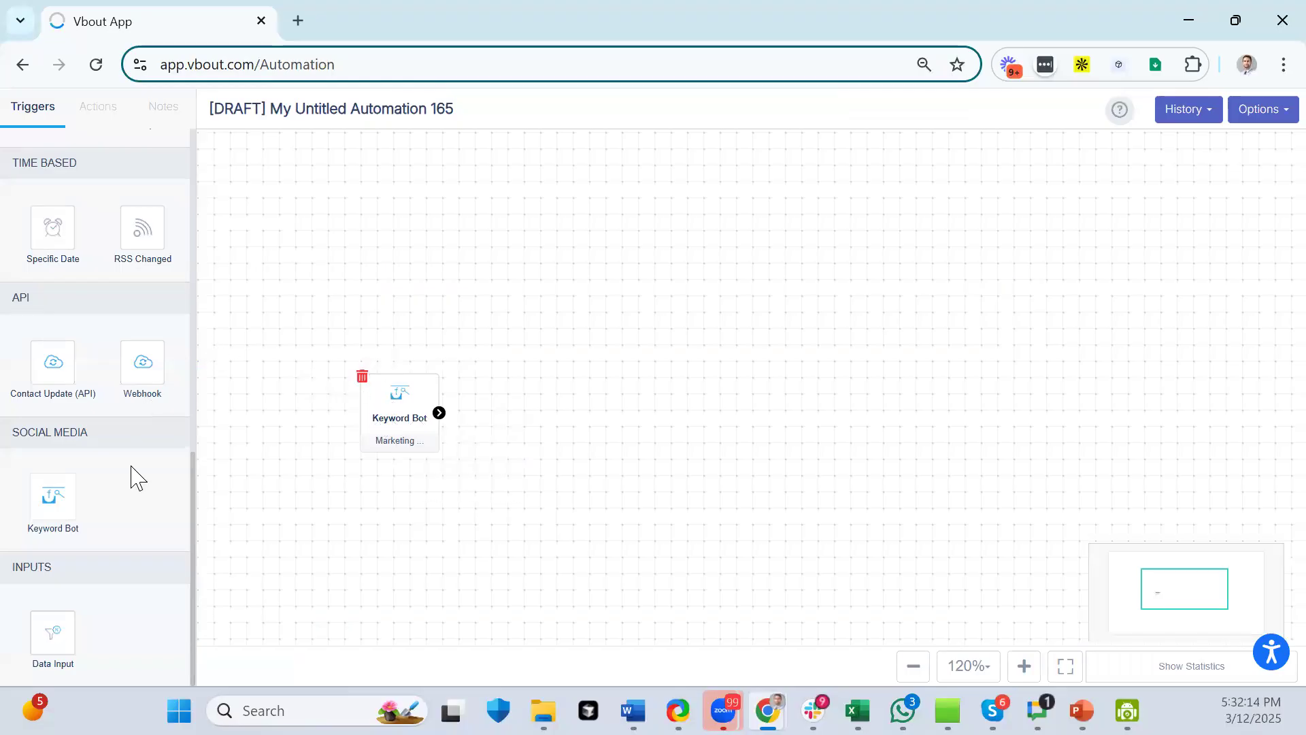
- Drag a Completed order trigger from E-COMMERCE onto the canvas alongside the Keyword Bot
scroll(109, 495, up, 10)
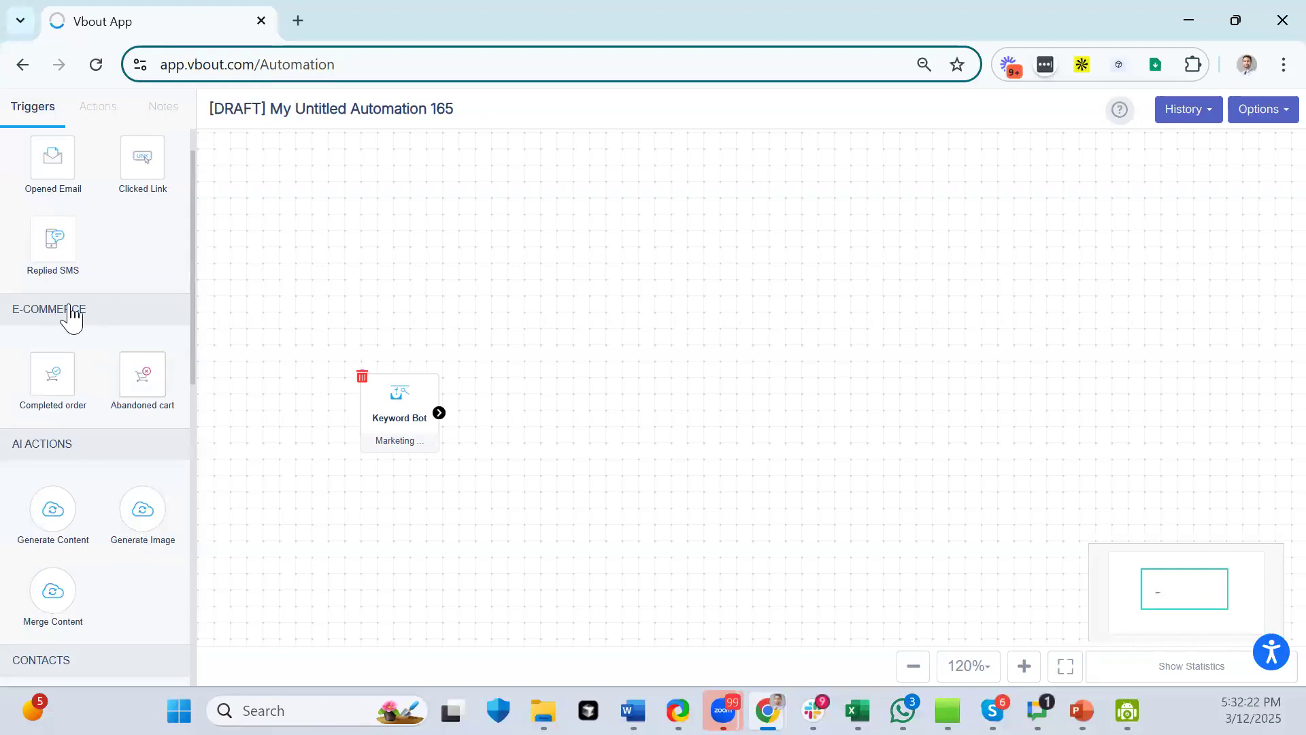
click(43, 312)
click(96, 319)
drag(70, 376, 398, 190)
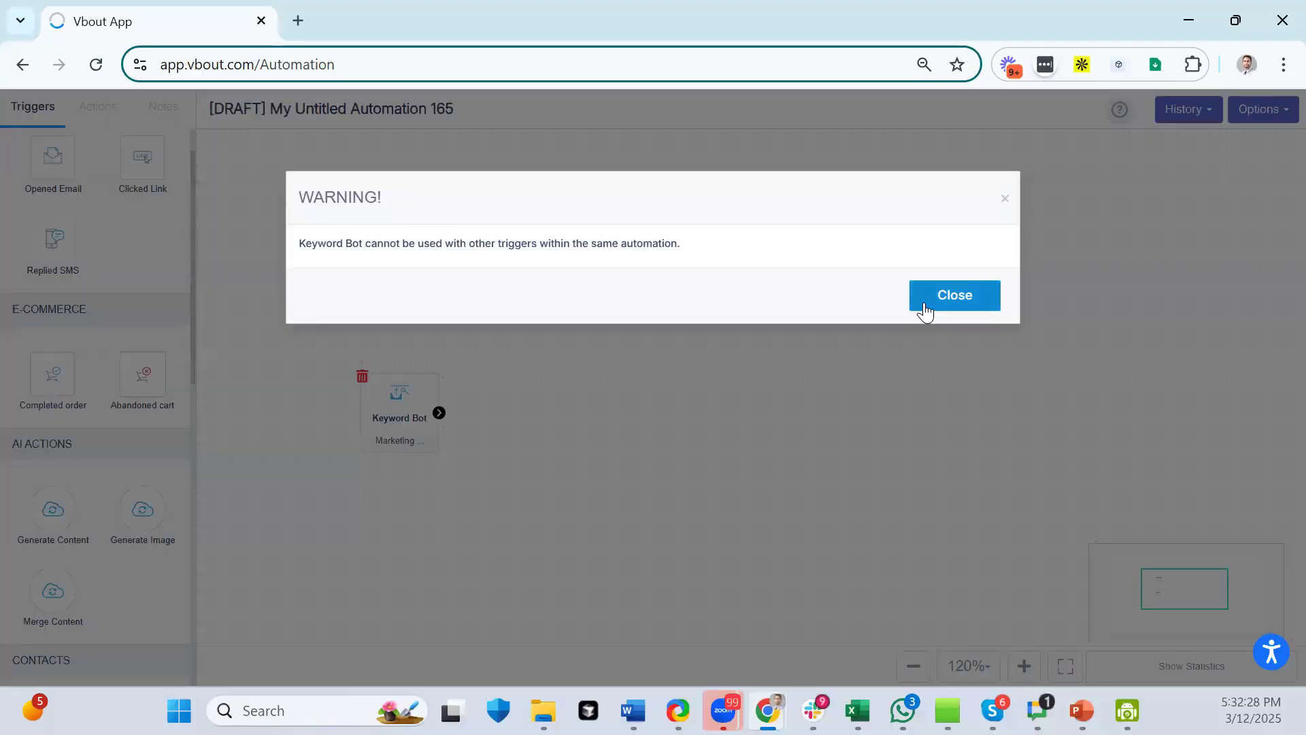
- Dismiss the warning and delete the Keyword Bot trigger
click(925, 310)
click(362, 376)
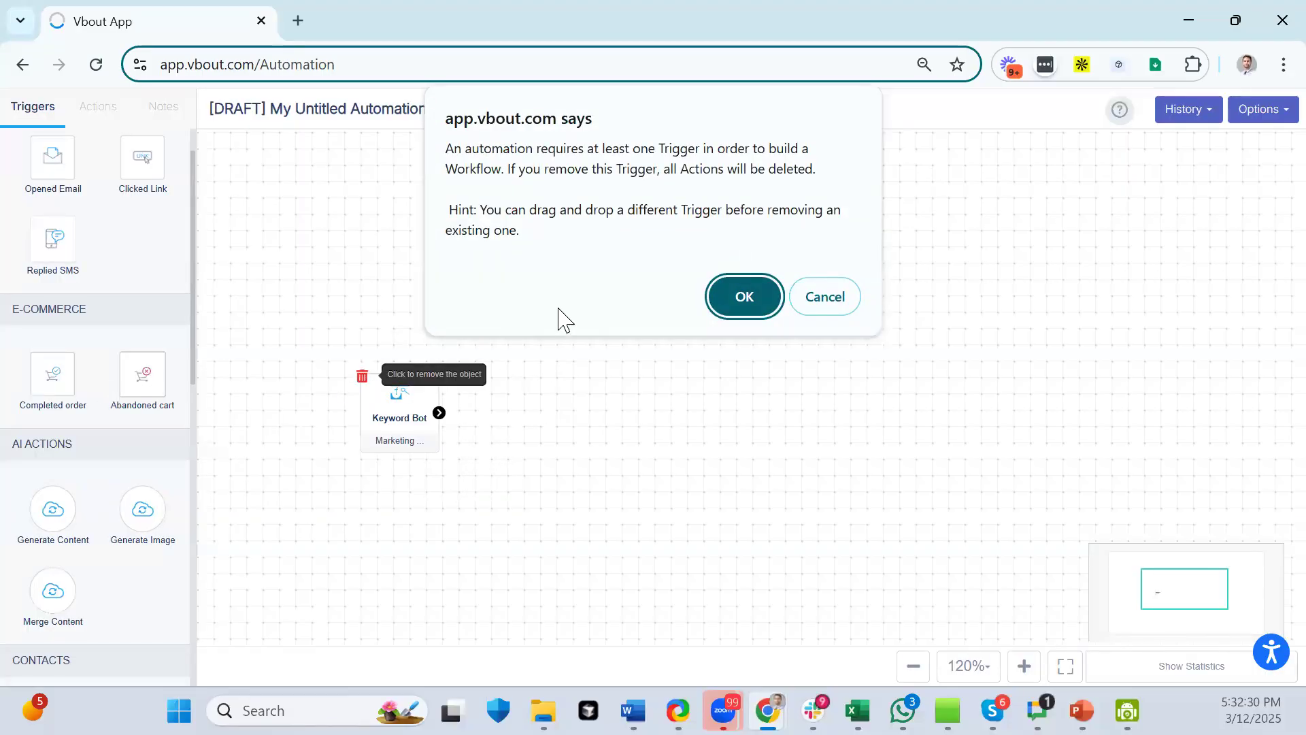
click(745, 297)
- Add an Abandoned cart trigger, then delete it to empty the canvas
drag(158, 382, 324, 296)
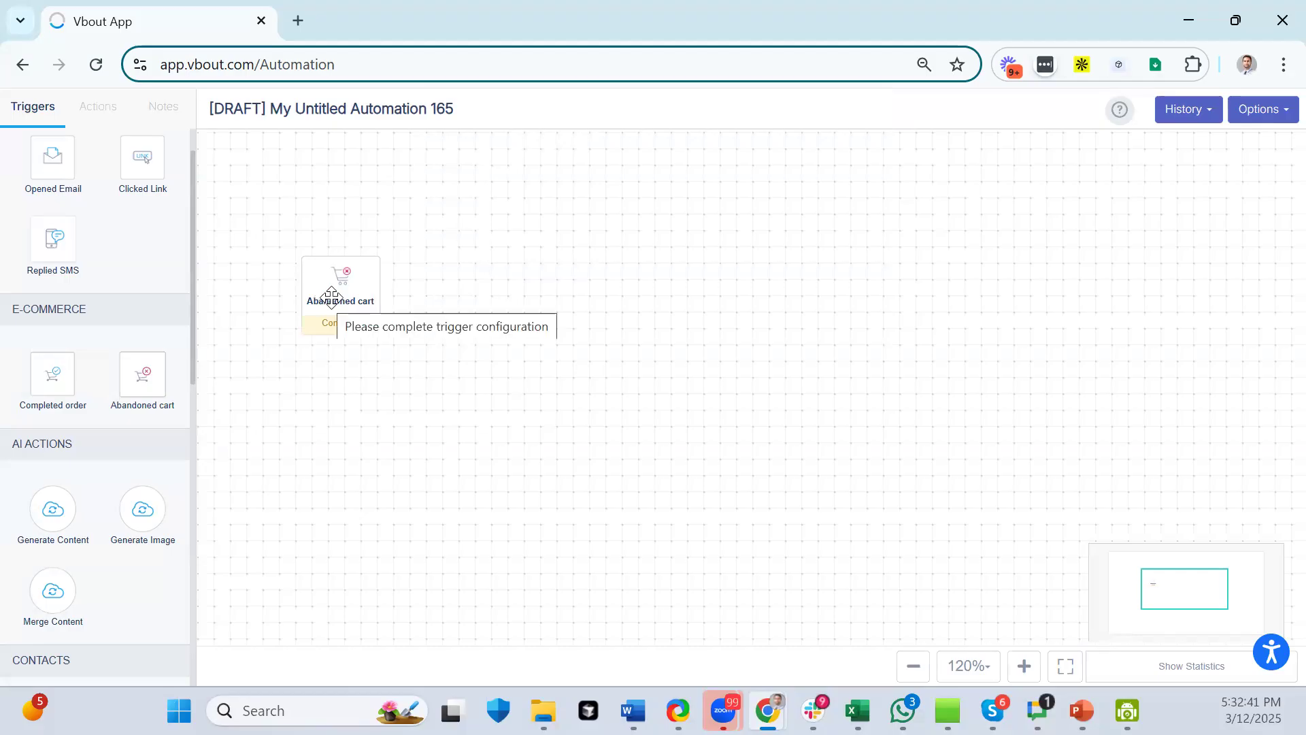
click(330, 297)
click(304, 260)
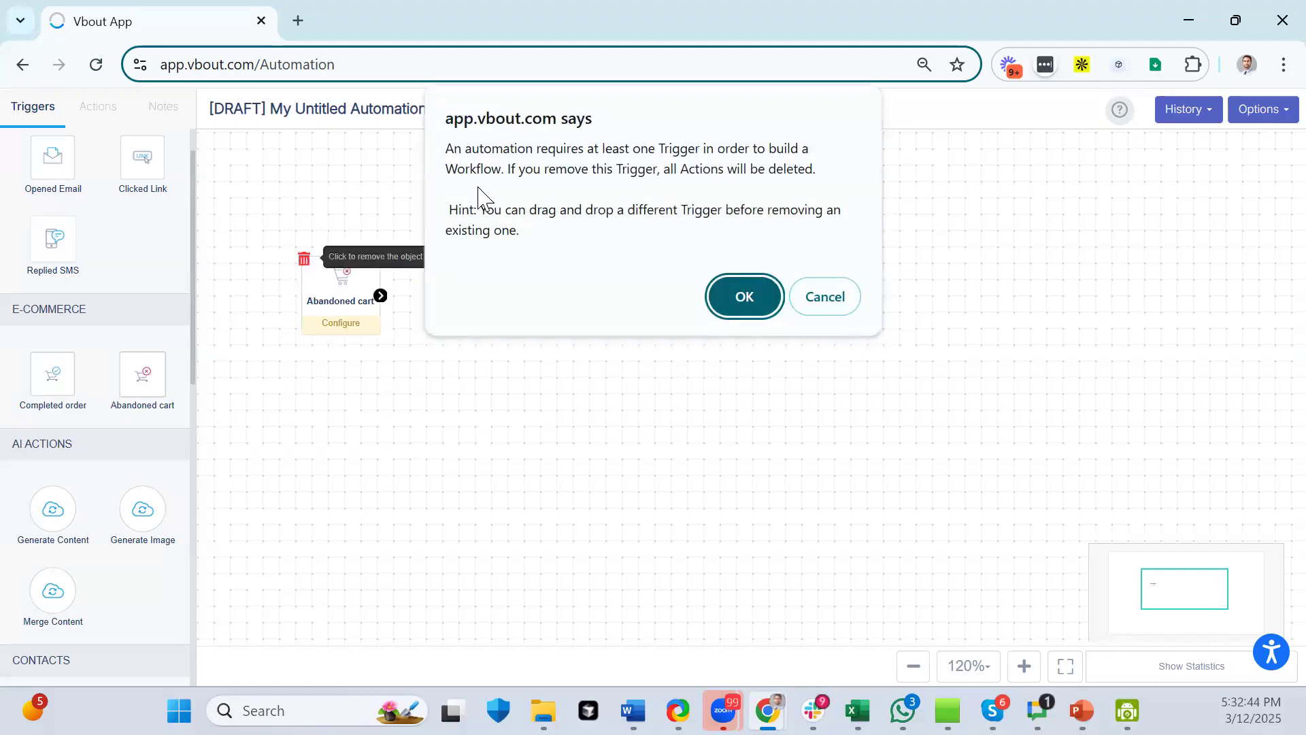
key(Return)
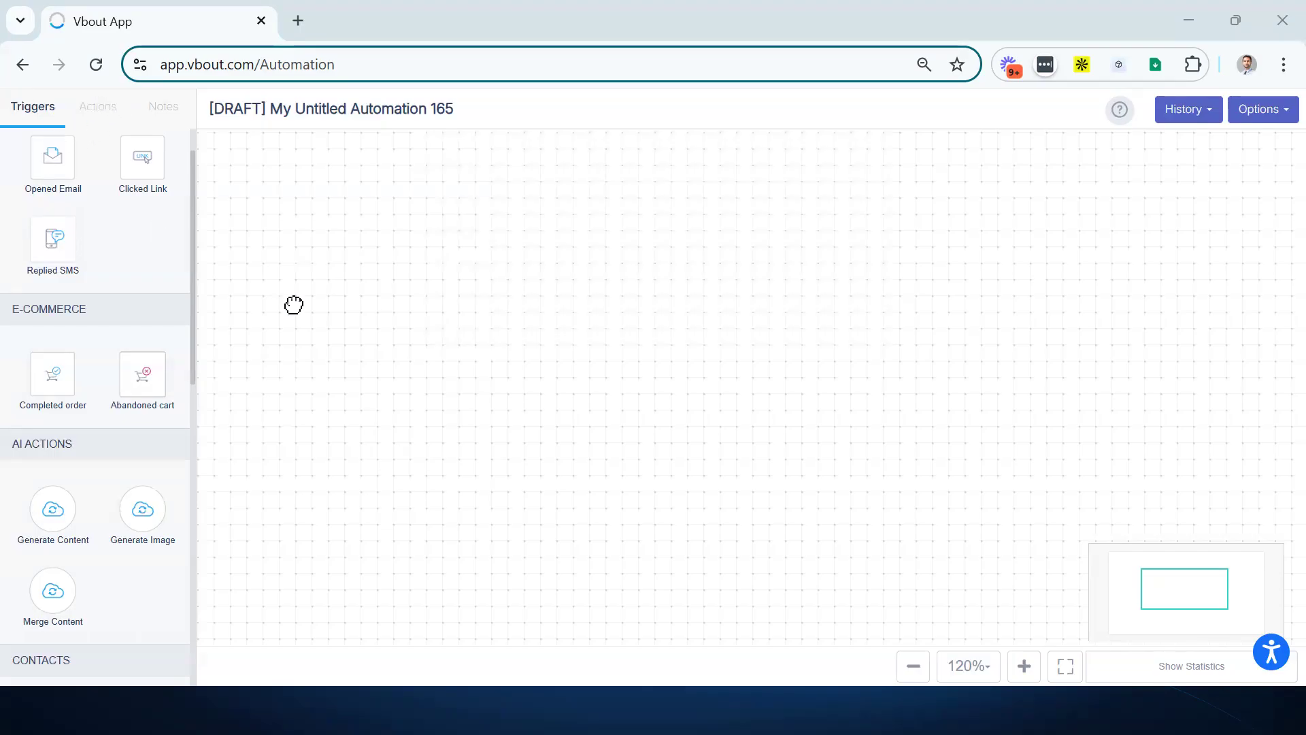
scroll(55, 329, up, 1)
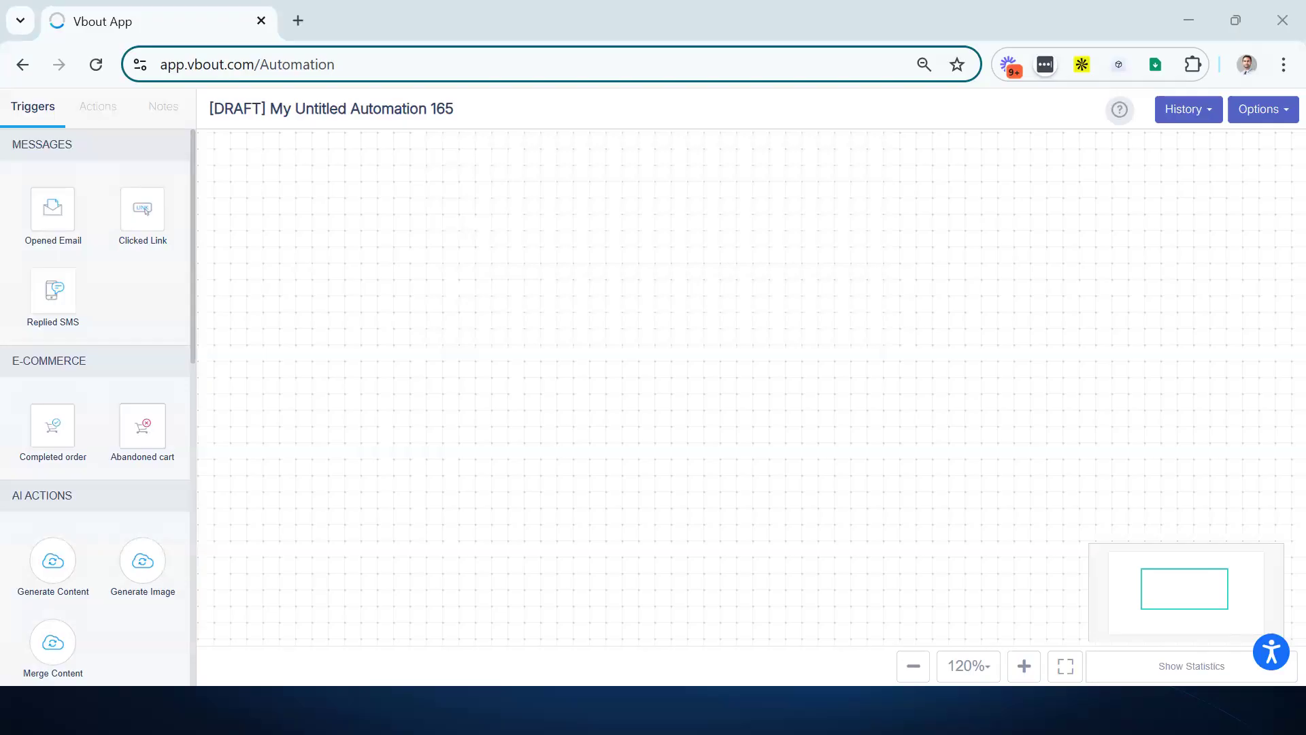
- Place a Joined contact trigger on the empty canvas and bring up the action list
scroll(49, 225, down, 10)
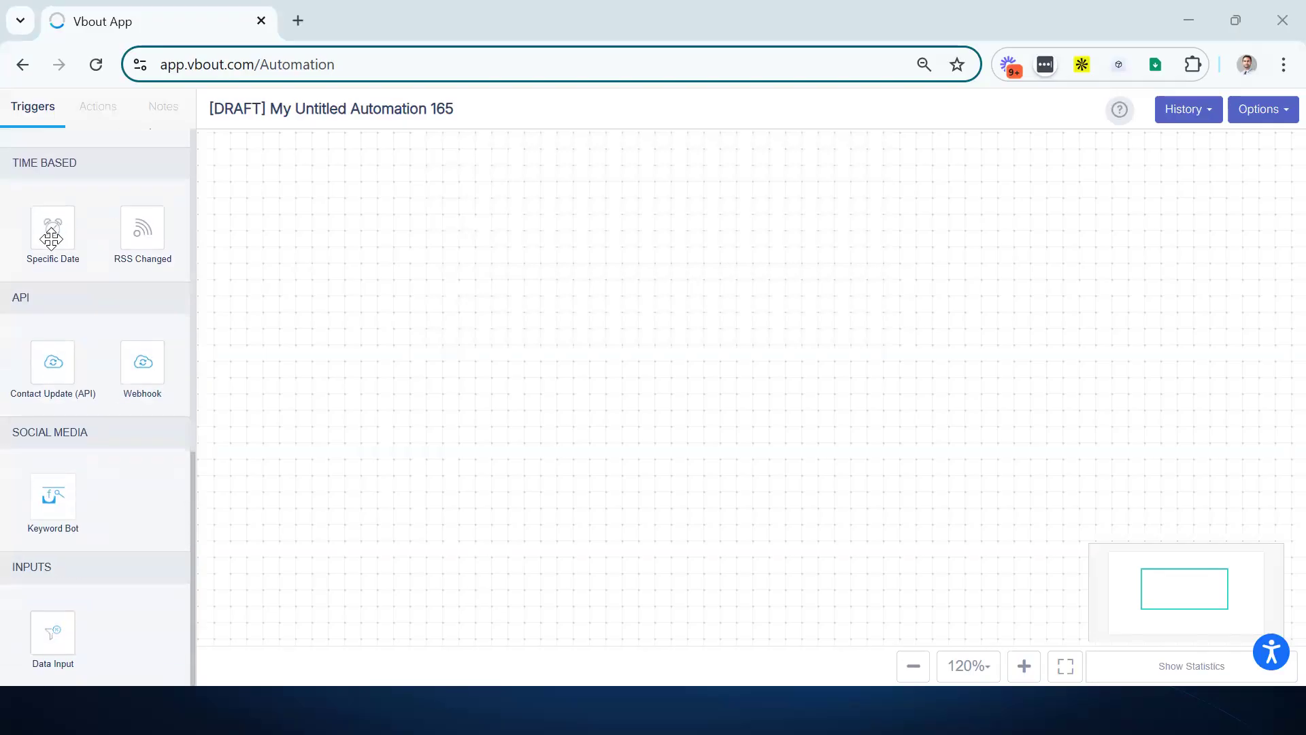
scroll(51, 238, up, 10)
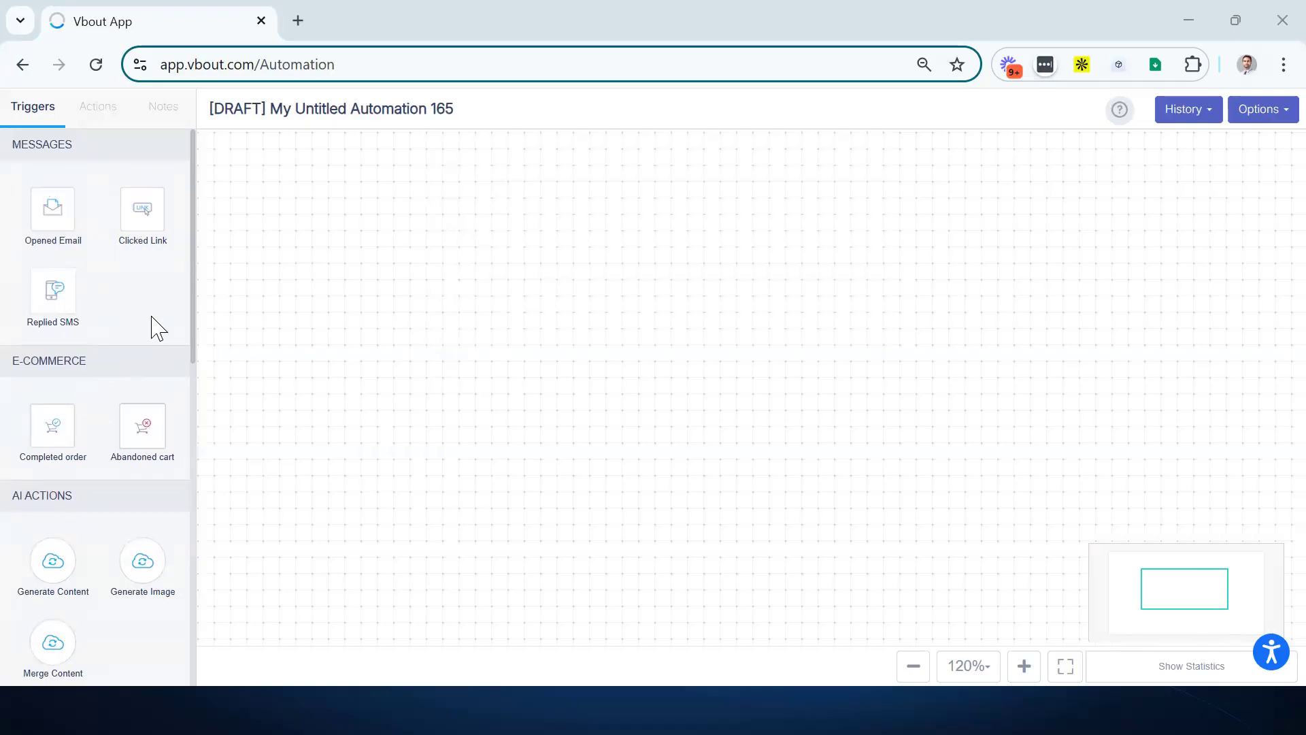
scroll(146, 379, down, 8)
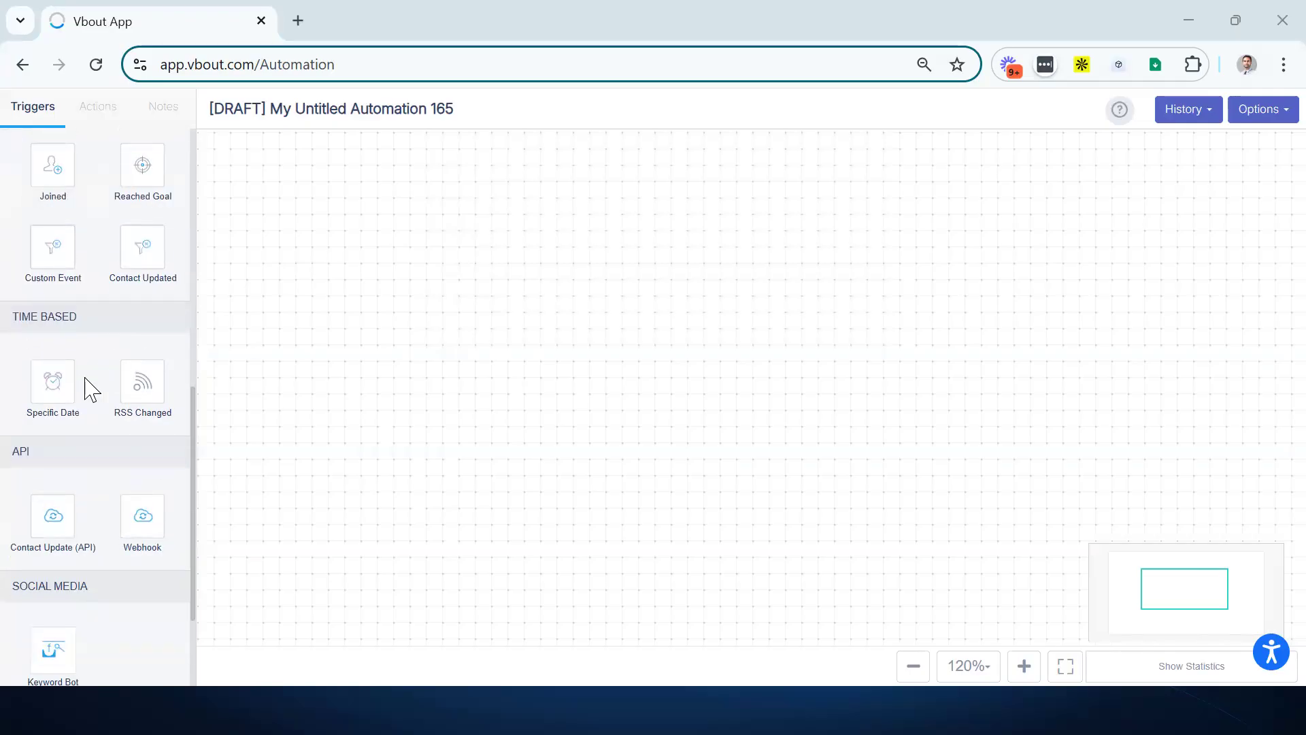
scroll(80, 477, down, 2)
scroll(60, 514, up, 6)
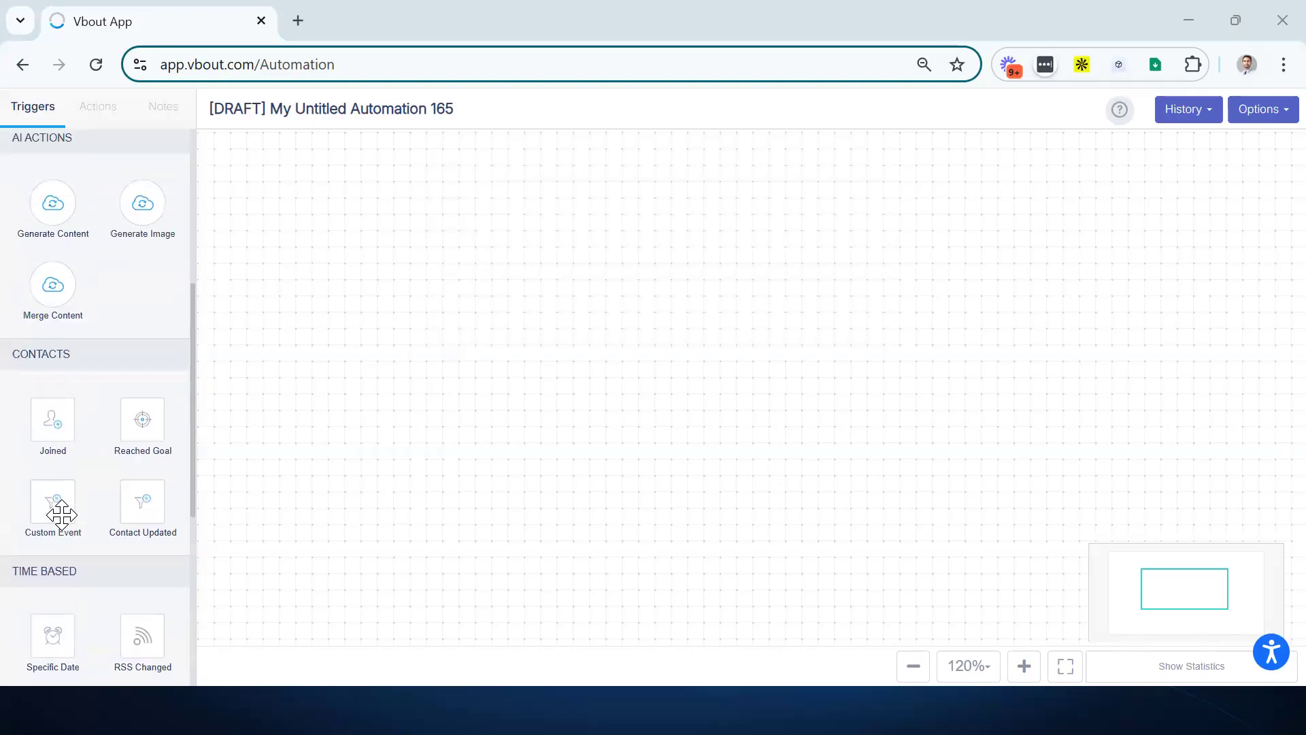
scroll(60, 515, up, 3)
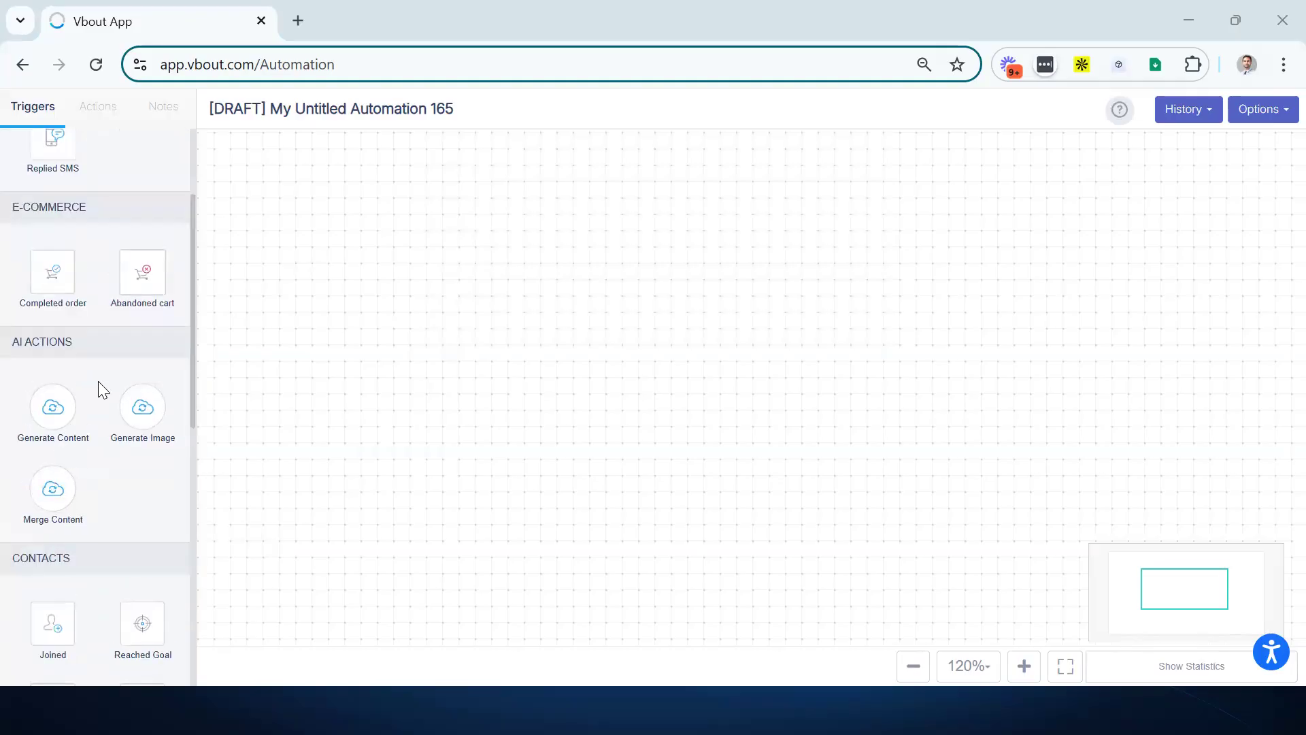
scroll(51, 233, up, 2)
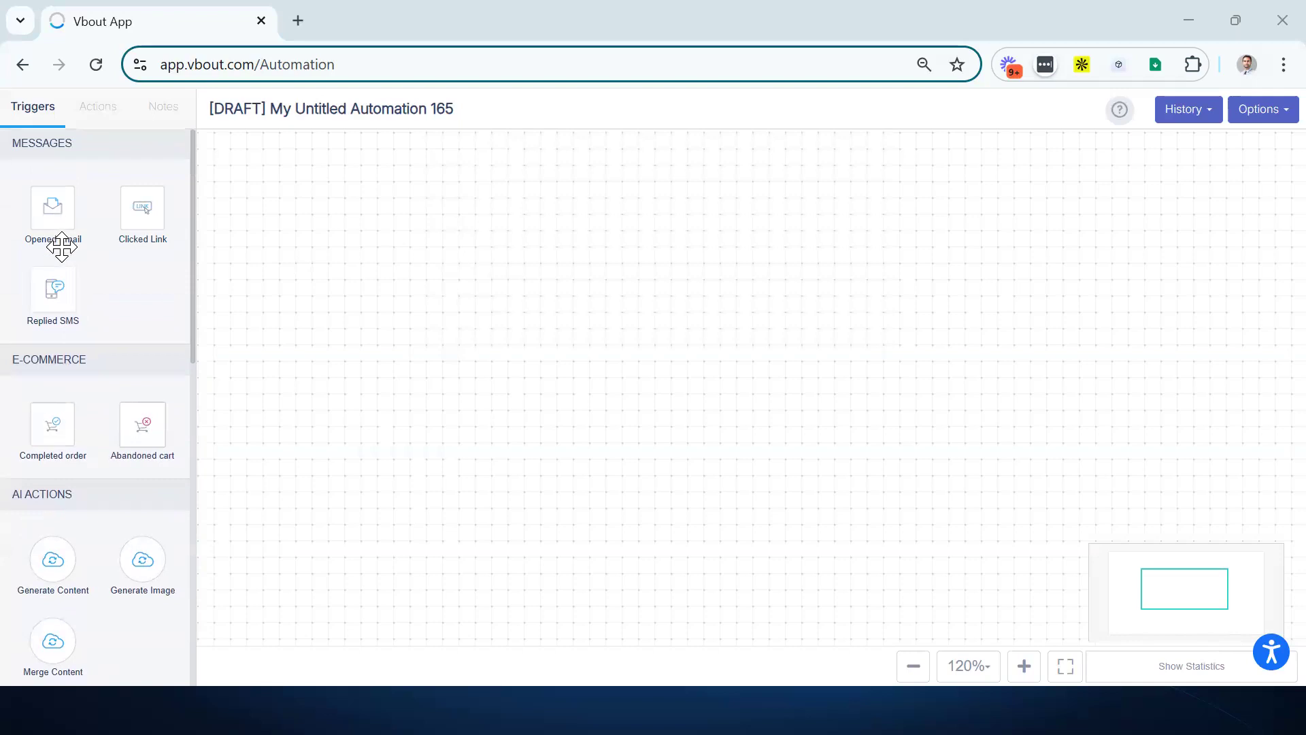
scroll(52, 245, down, 3)
drag(60, 576, 368, 342)
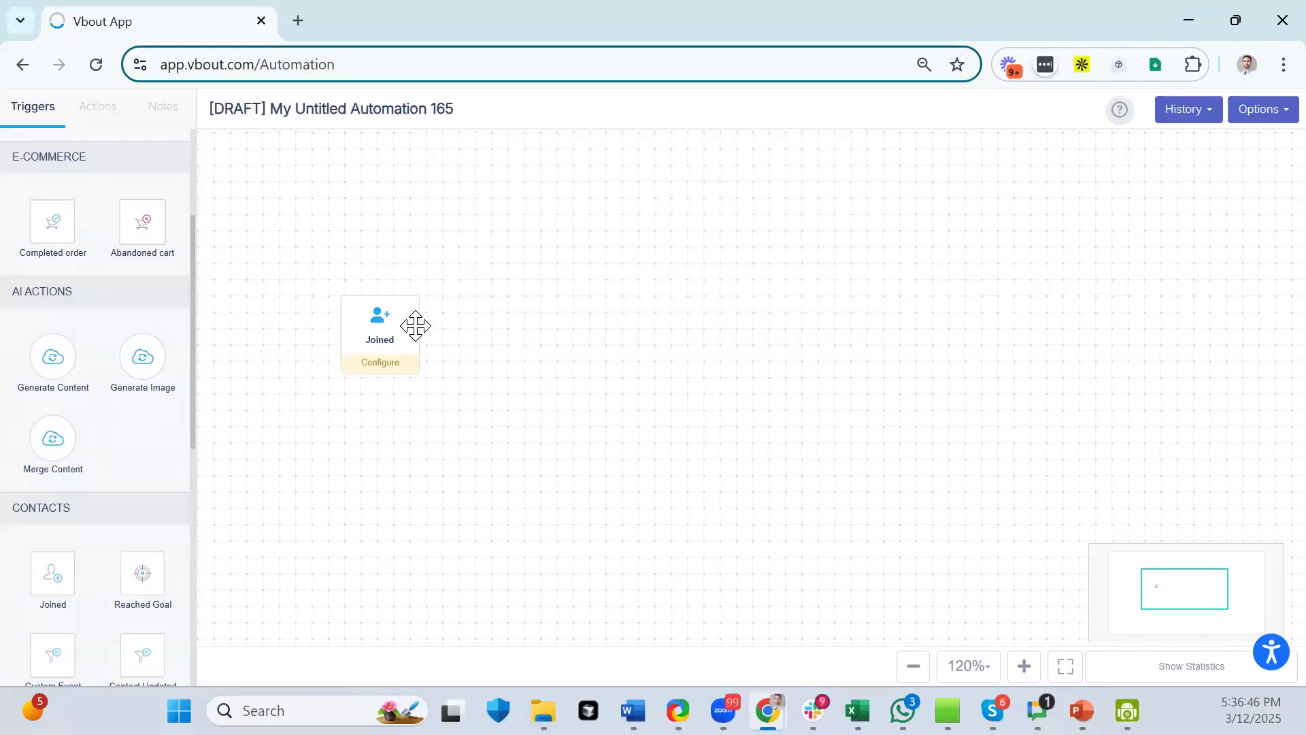
click(112, 117)
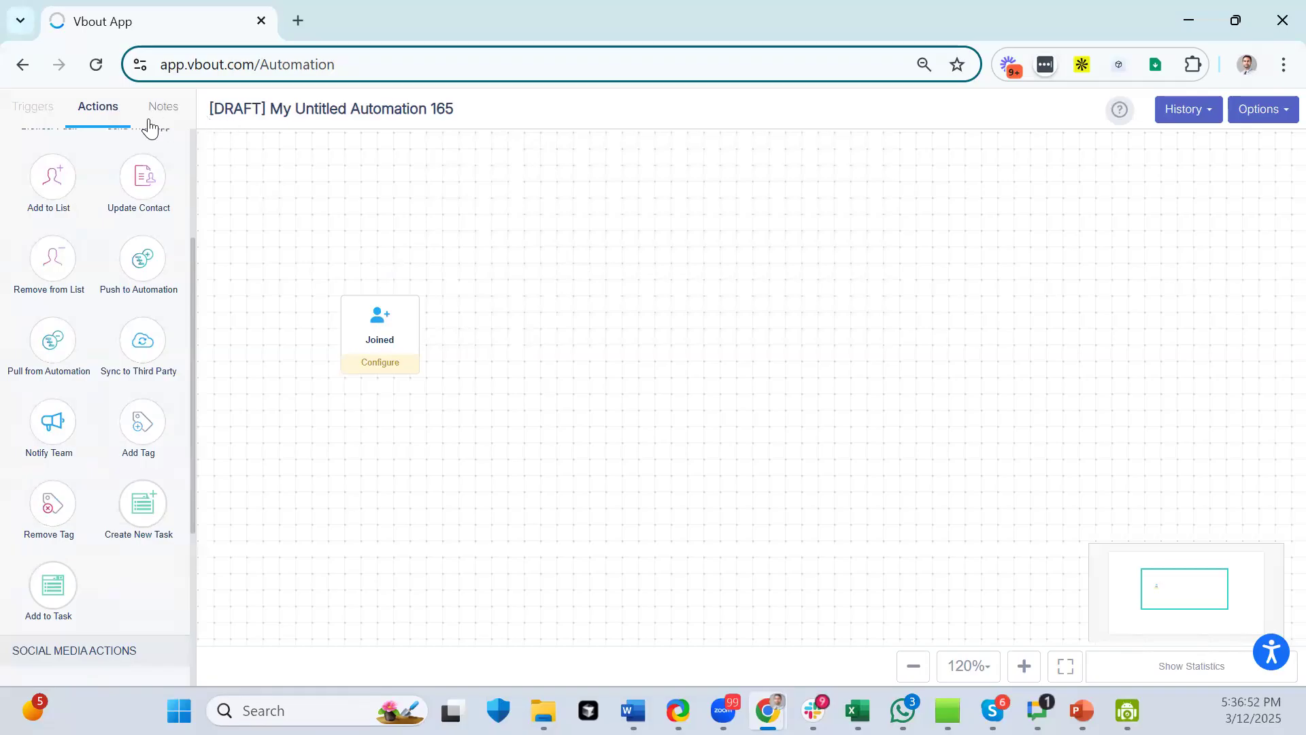
- Add Send Email, Twilio SMS, Send Whatsapp and Sync to Third Party actions to the canvas
scroll(121, 313, up, 3)
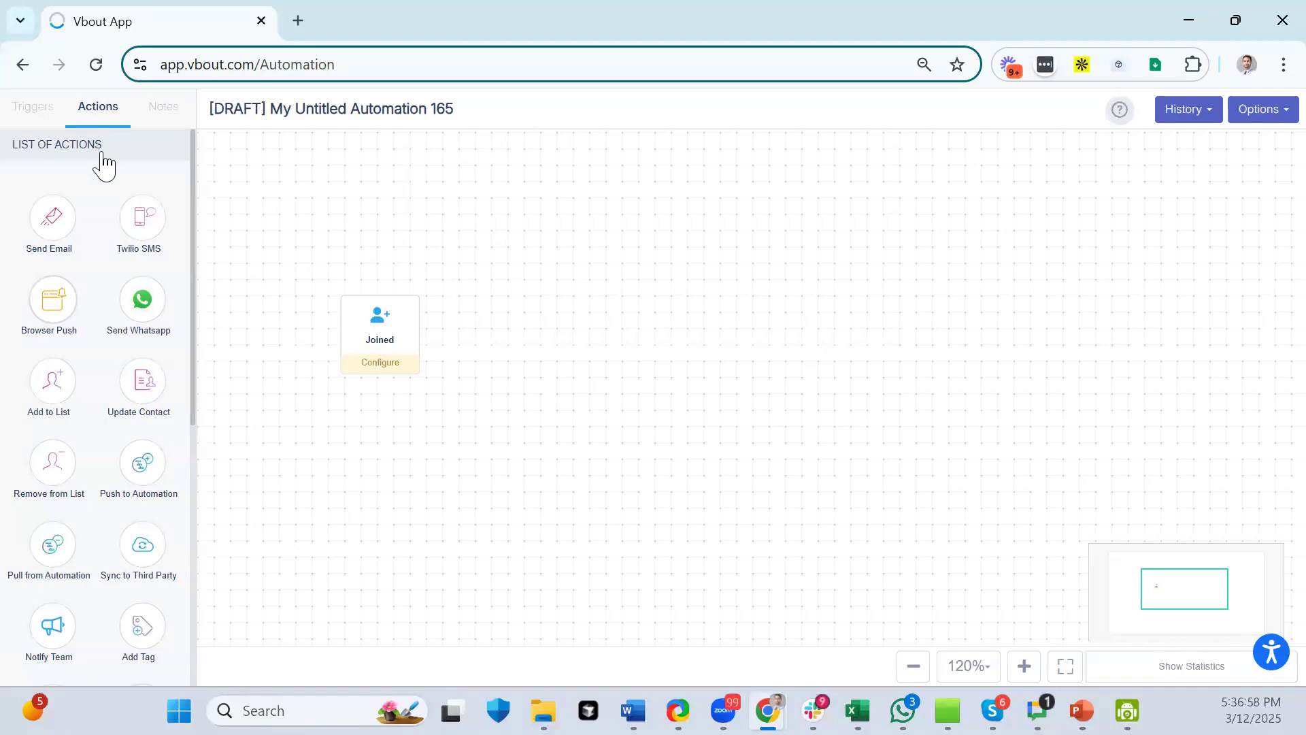
drag(57, 223, 591, 258)
drag(134, 225, 790, 231)
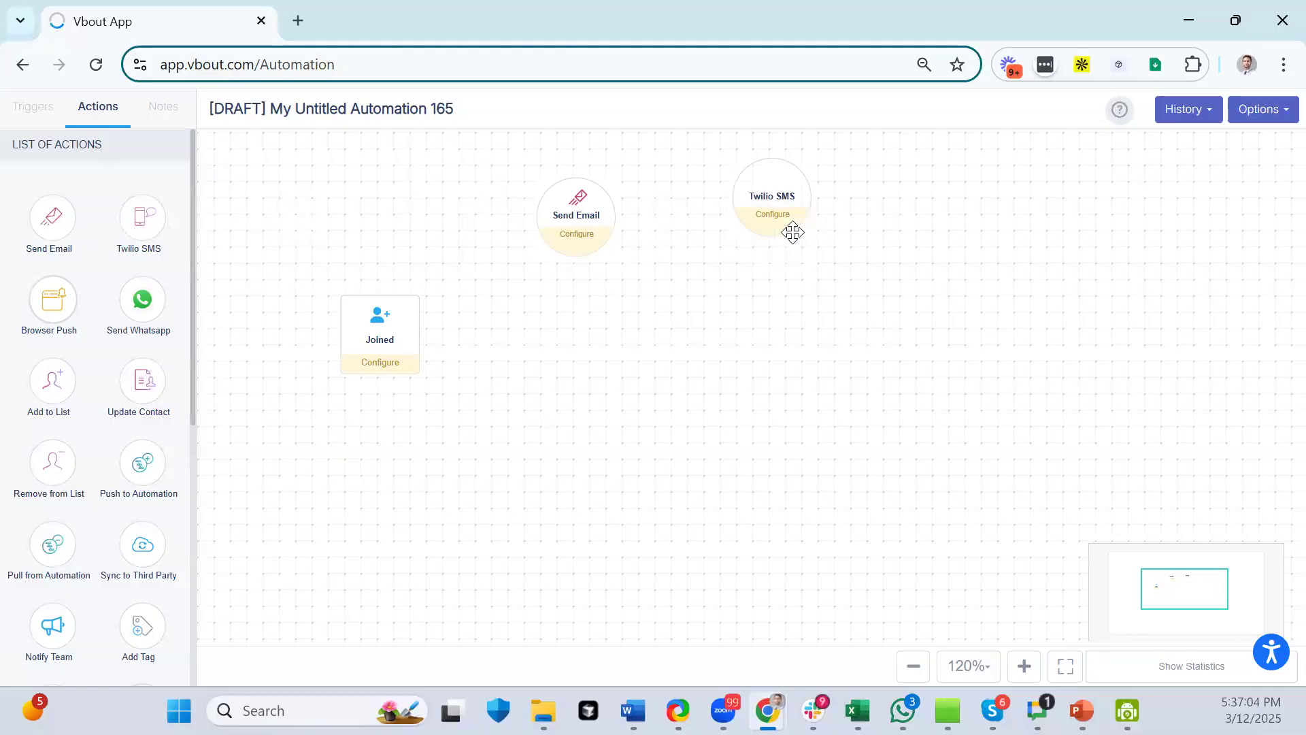
drag(146, 309, 966, 255)
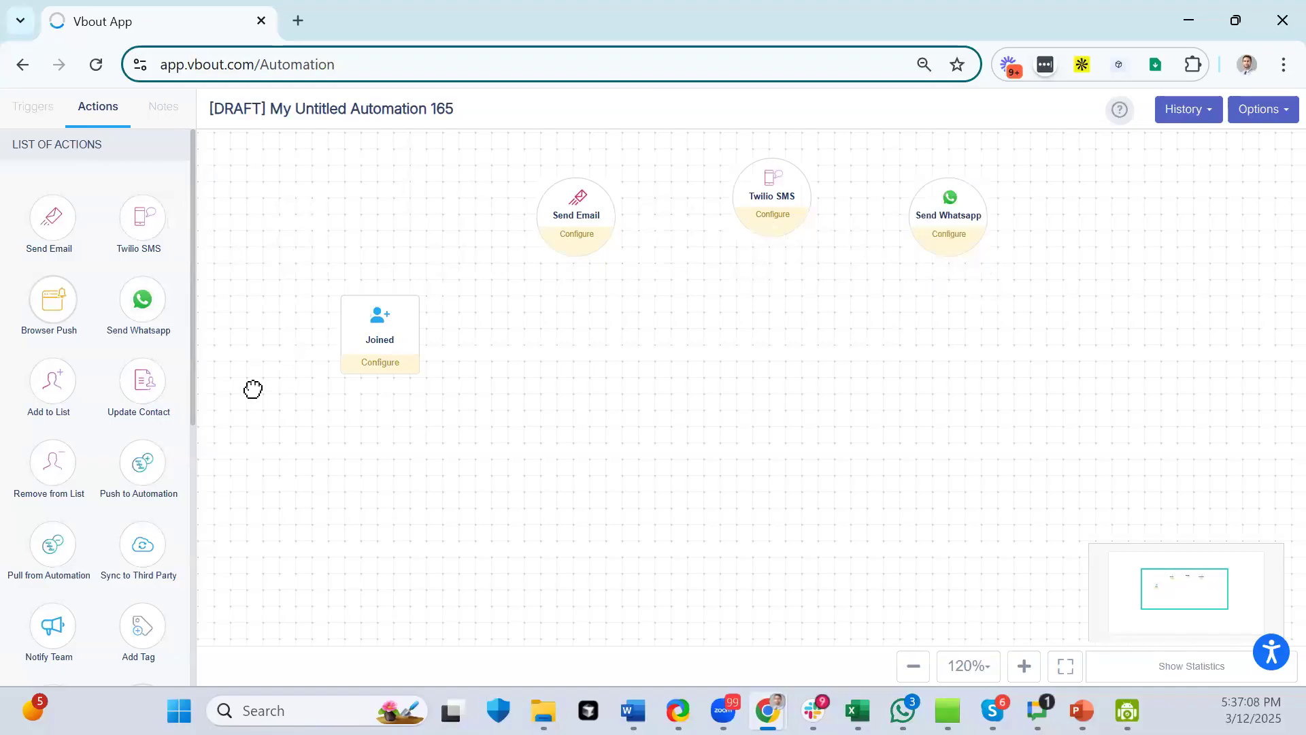
scroll(117, 406, down, 3)
drag(141, 340, 1104, 280)
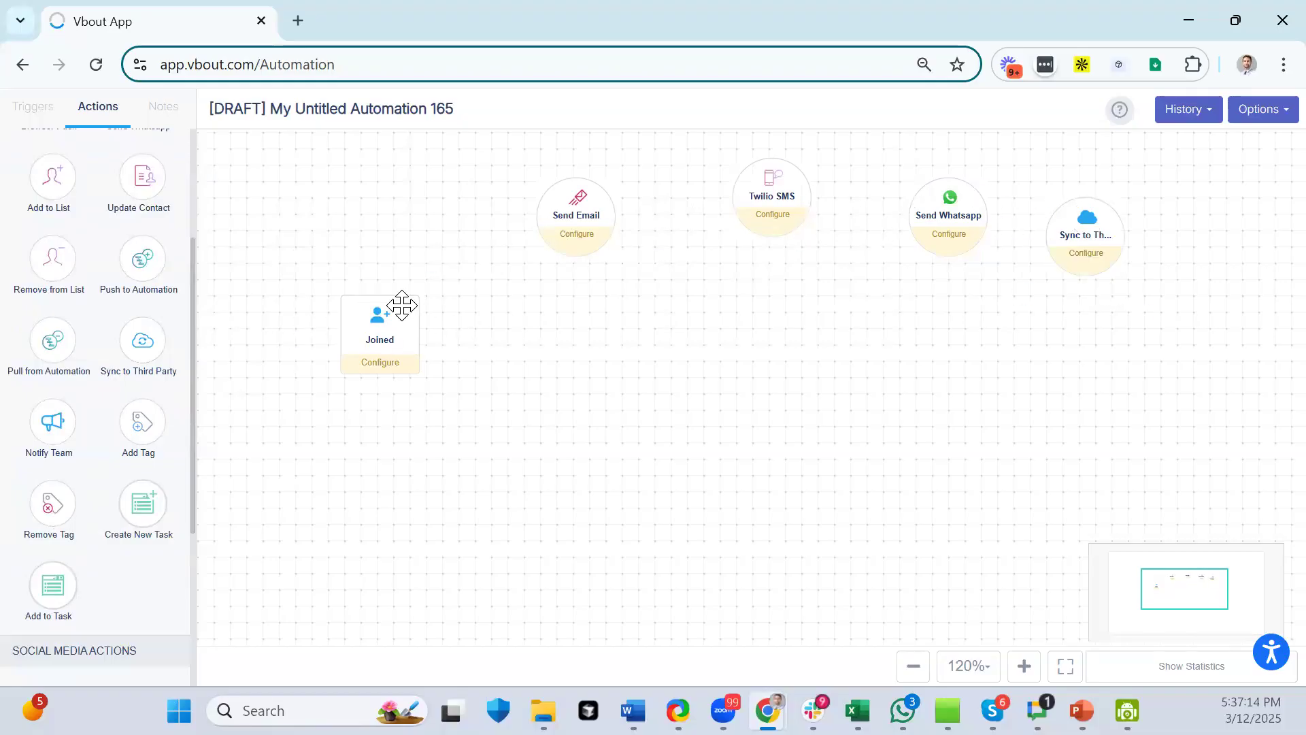
- Rearrange the Send Email and Twilio SMS nodes back into the top row beside Joined
drag(578, 226, 401, 500)
drag(785, 210, 766, 465)
drag(683, 626, 766, 234)
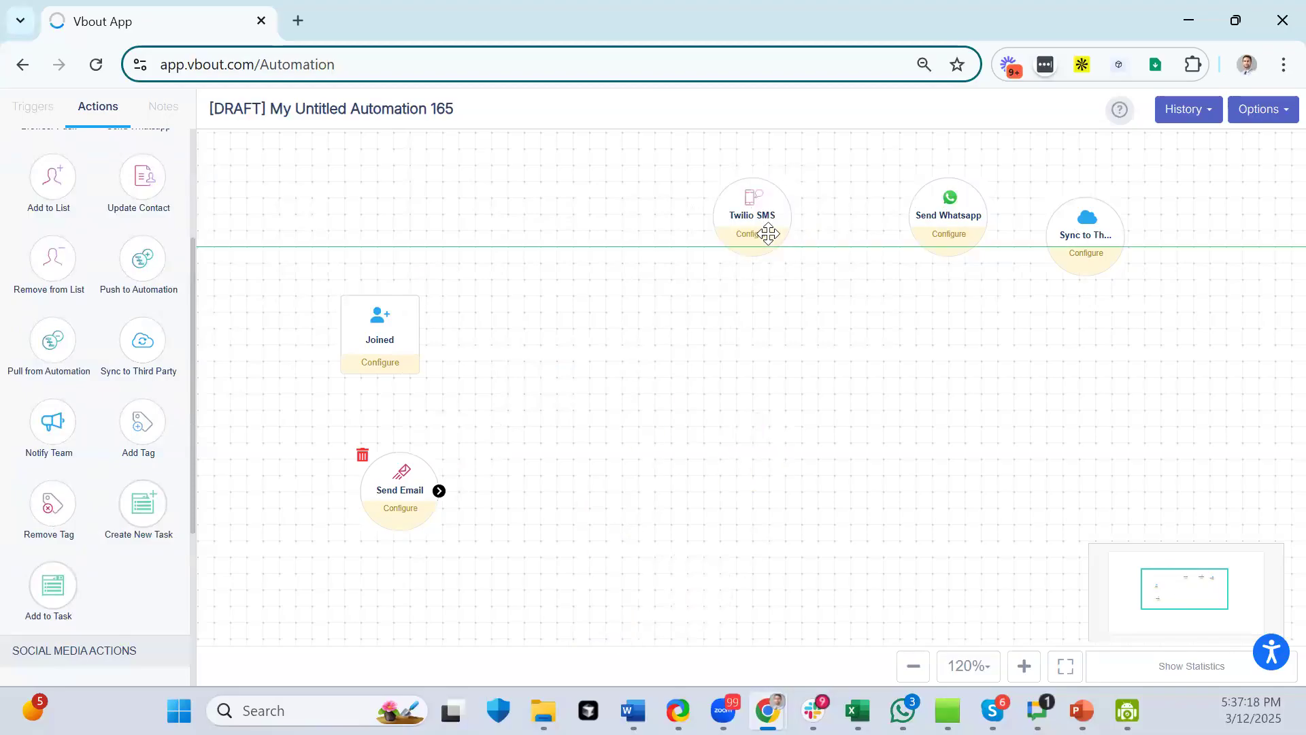
drag(401, 500, 597, 245)
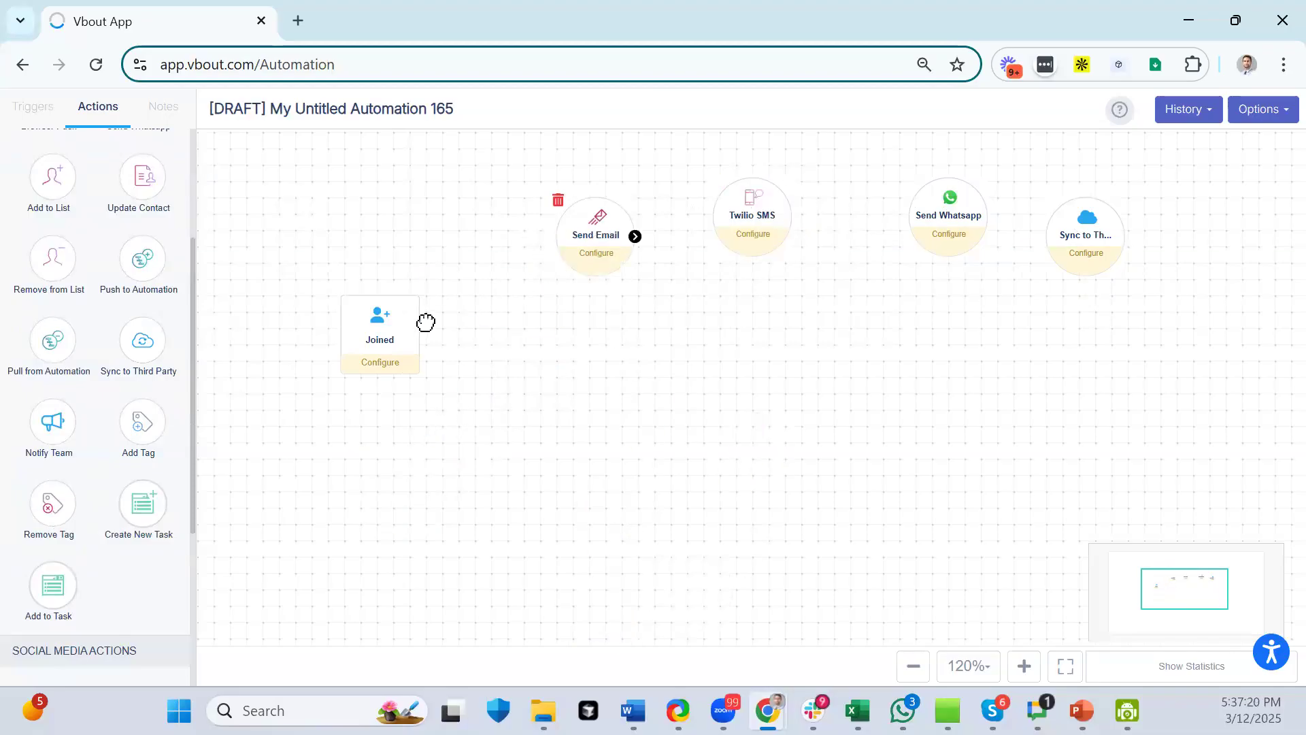
click(408, 334)
- Connect Joined into the Send Email chain and recentre the workflow view
drag(417, 336, 1113, 243)
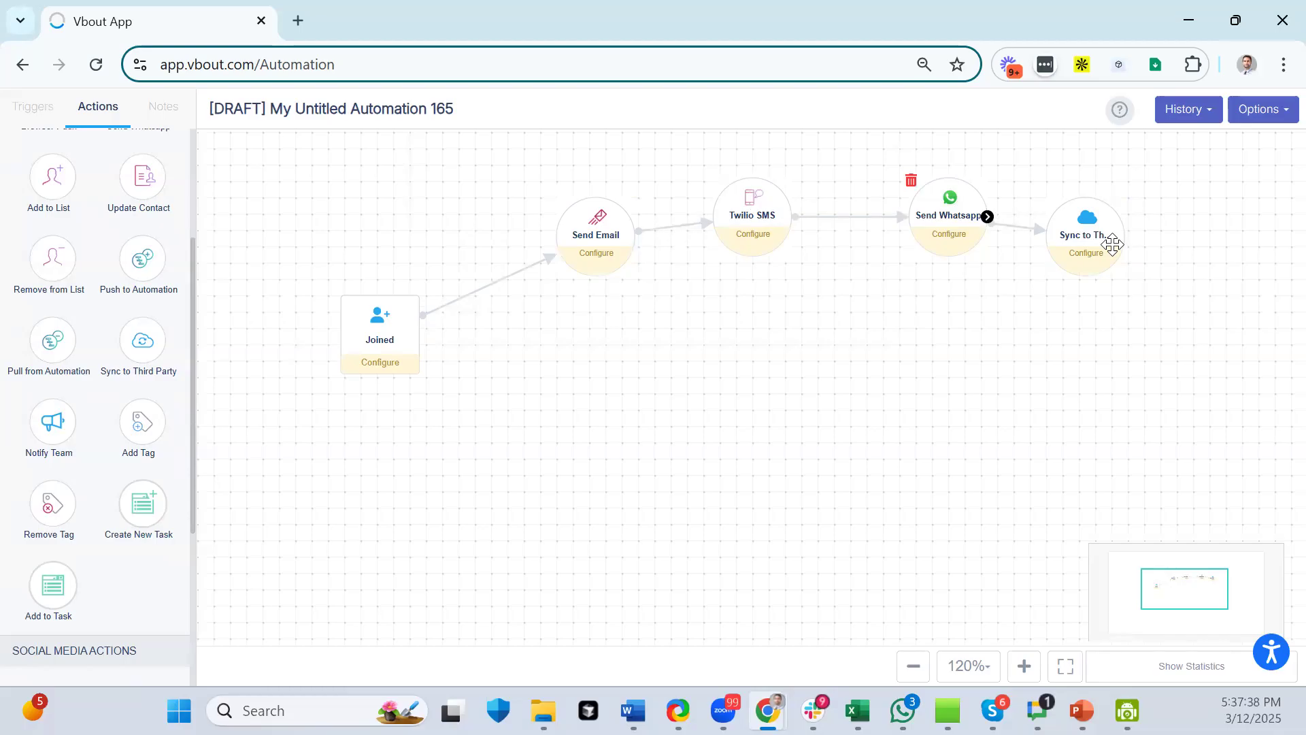
drag(687, 394, 590, 439)
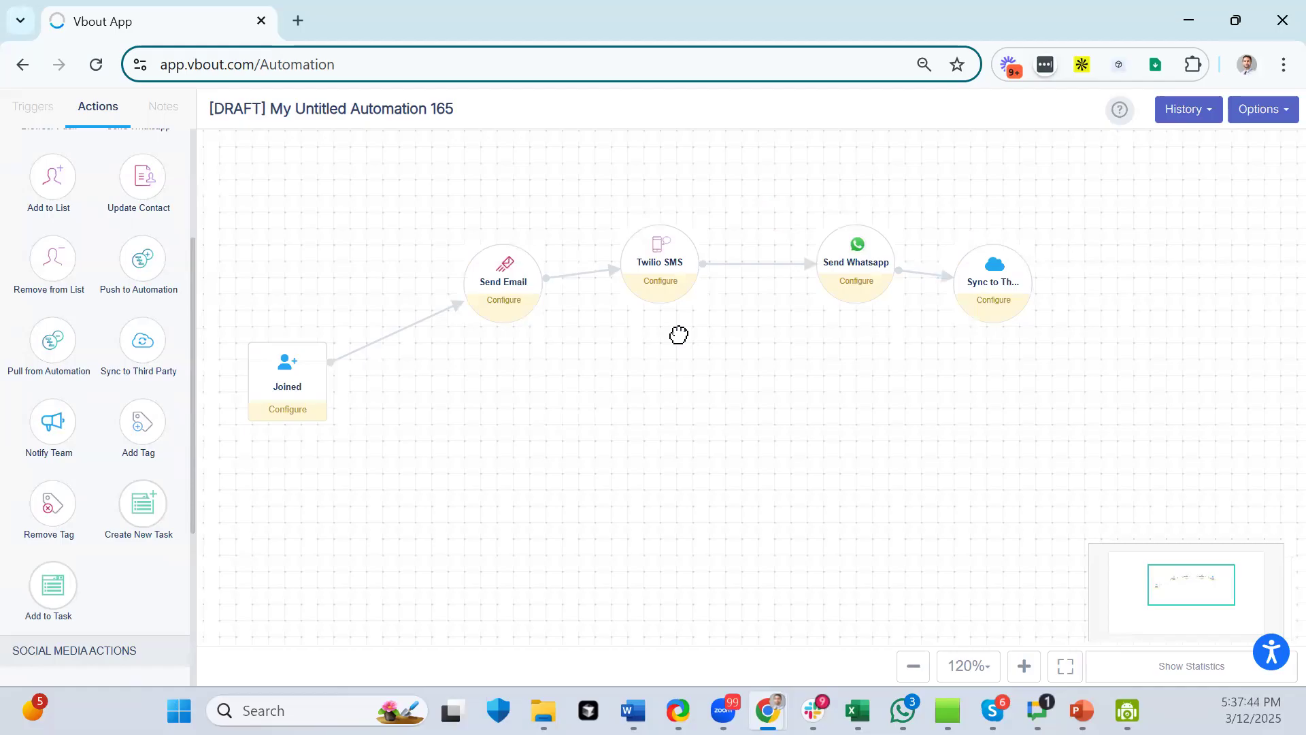
drag(637, 374, 633, 347)
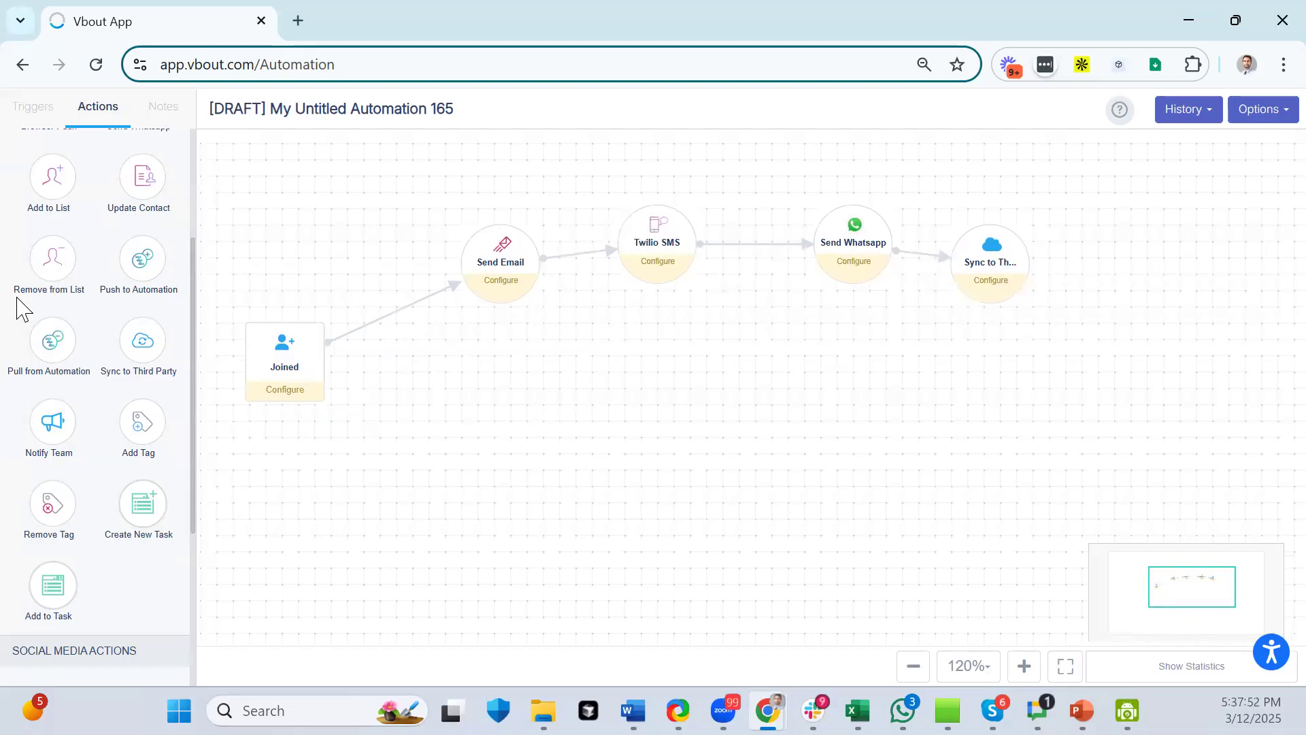
- Add Add Tag, Create New Task, Notify Team and Add to List actions, linking Joined to Add Tag
mouse_move(58, 500)
mouse_down()
mouse_move(533, 528)
mouse_move(492, 513)
mouse_move(157, 525)
mouse_move(54, 506)
mouse_up()
drag(122, 421, 461, 540)
drag(148, 508, 616, 575)
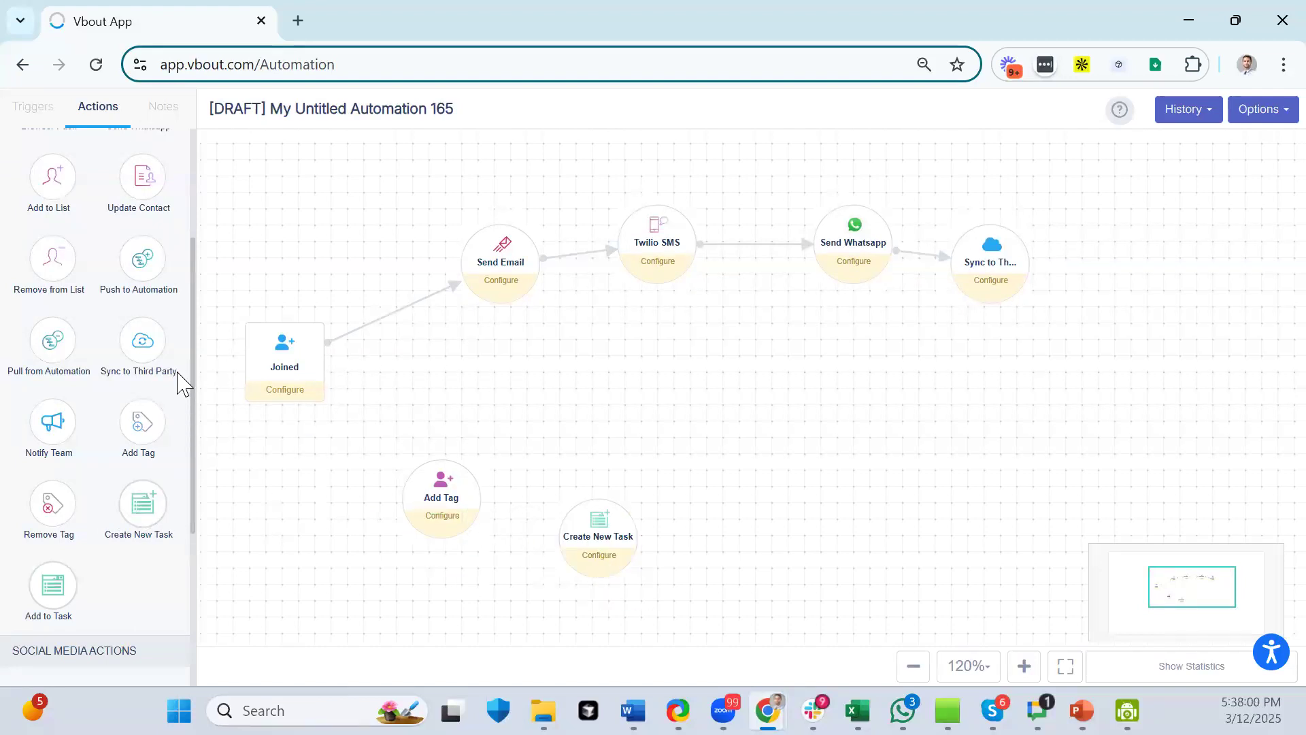
drag(52, 422, 778, 578)
mouse_move(297, 371)
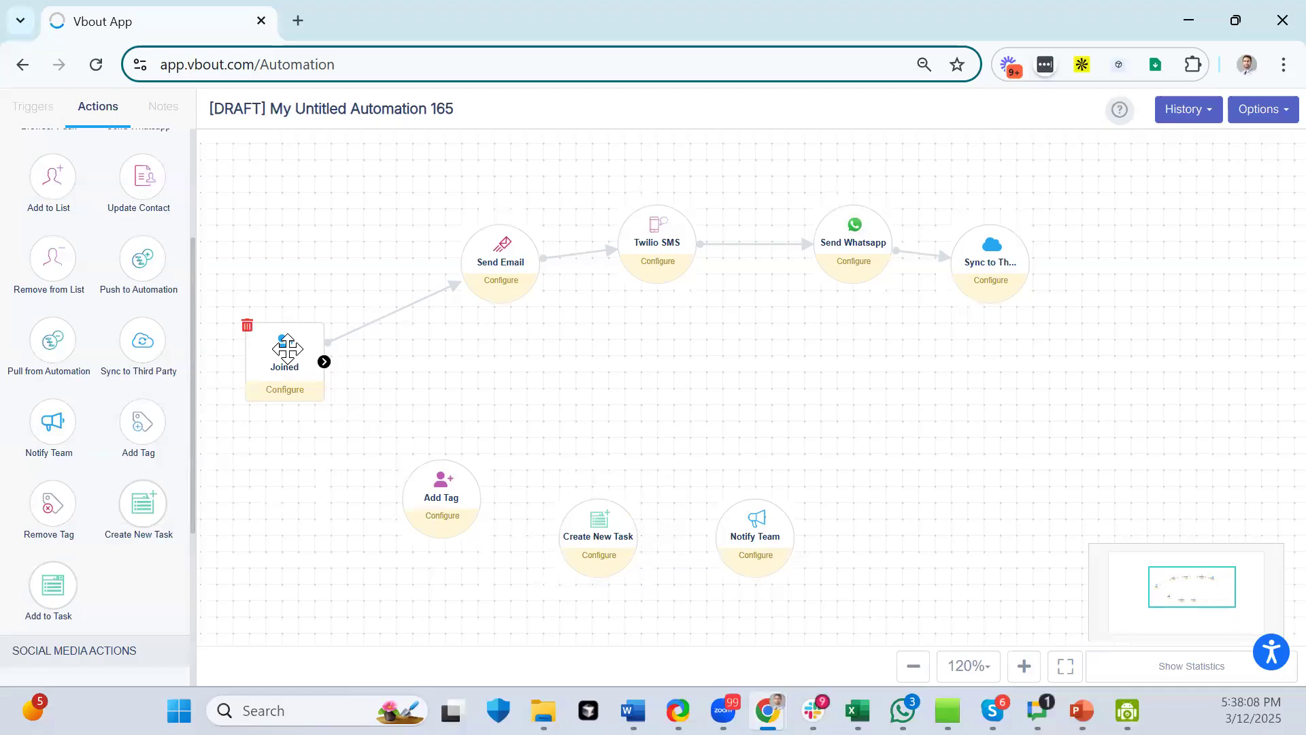
scroll(91, 261, up, 3)
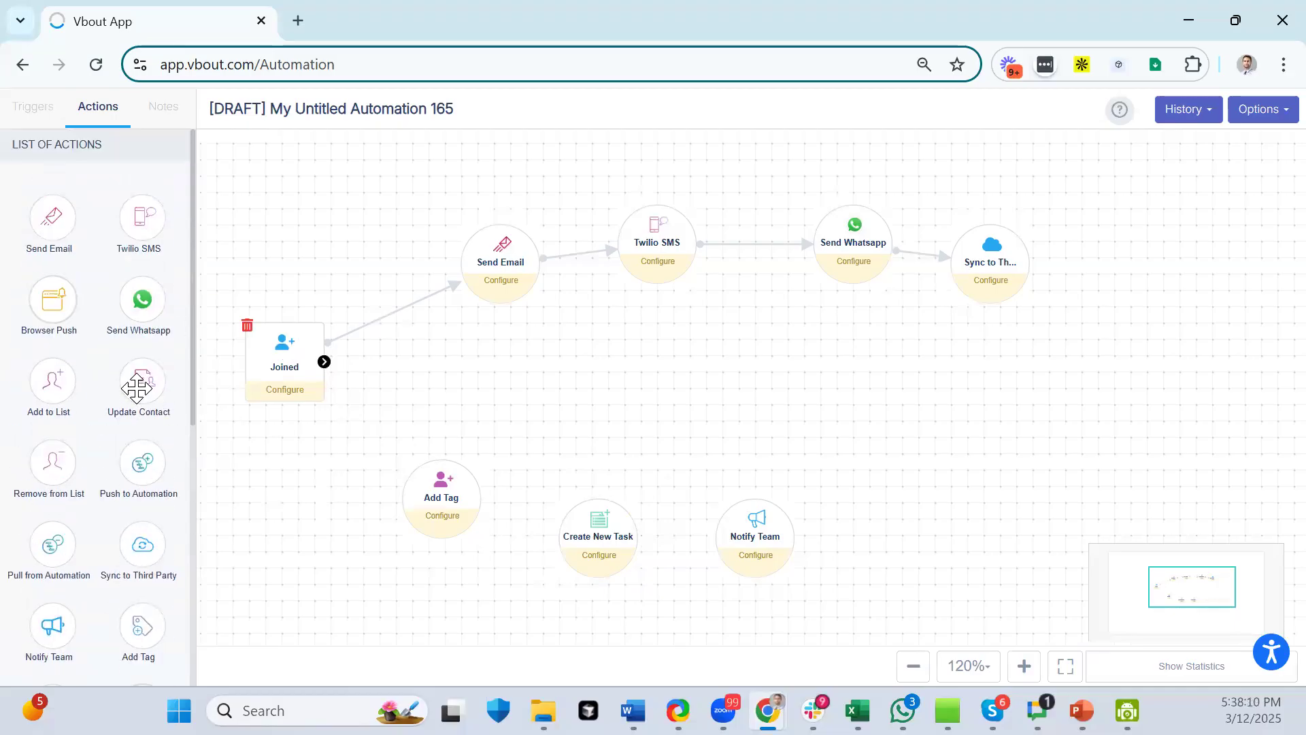
drag(43, 390, 943, 527)
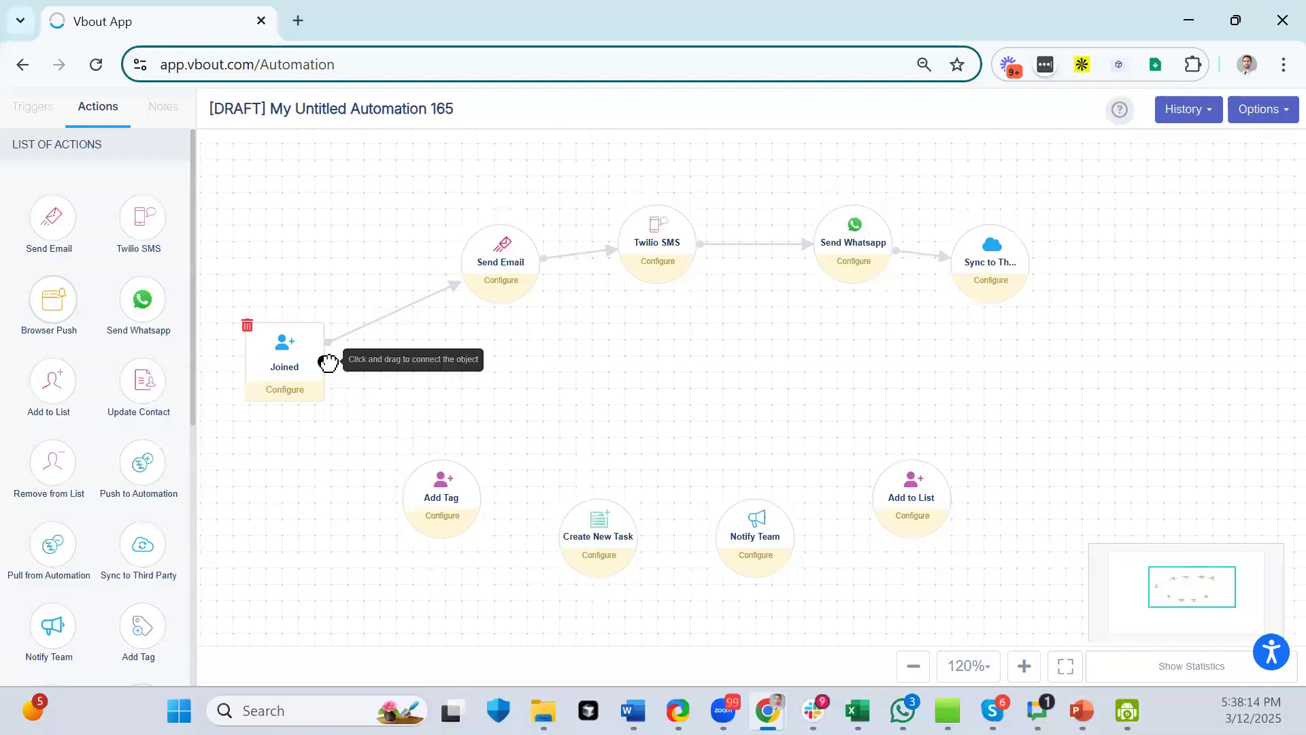
drag(327, 362, 926, 503)
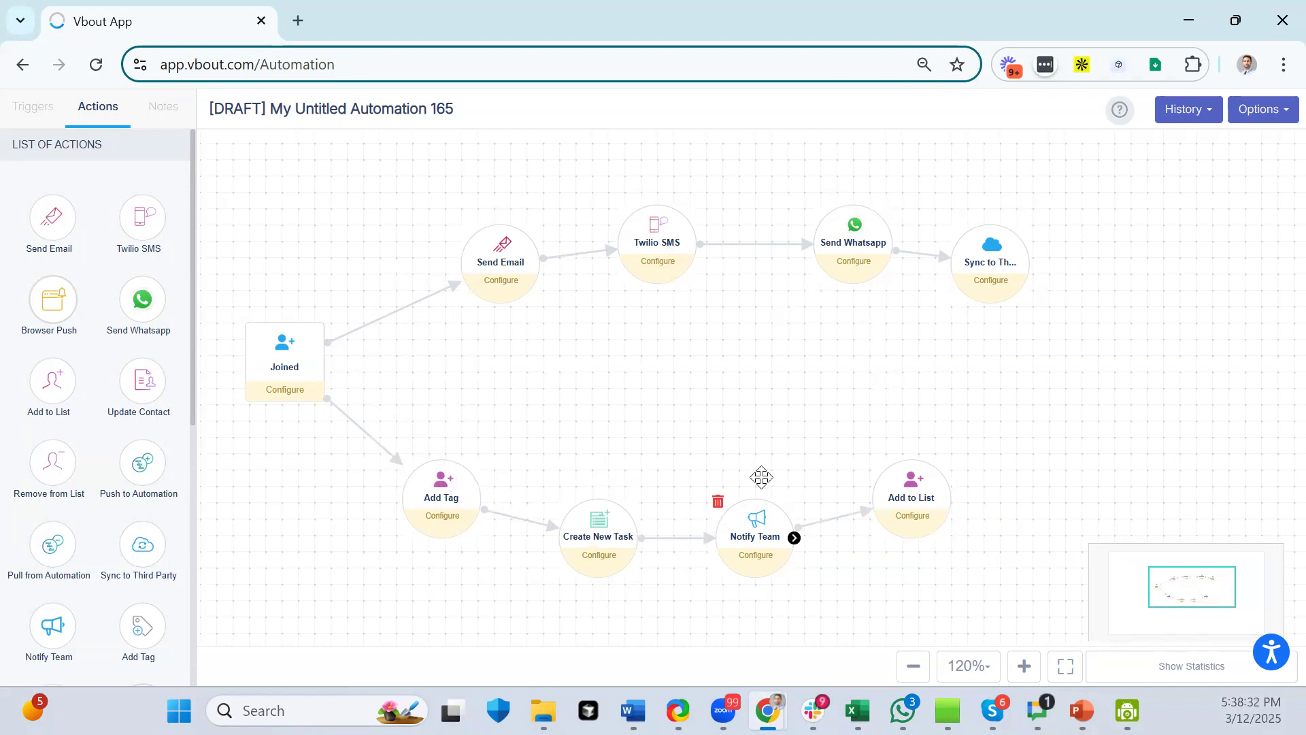
drag(263, 365, 257, 387)
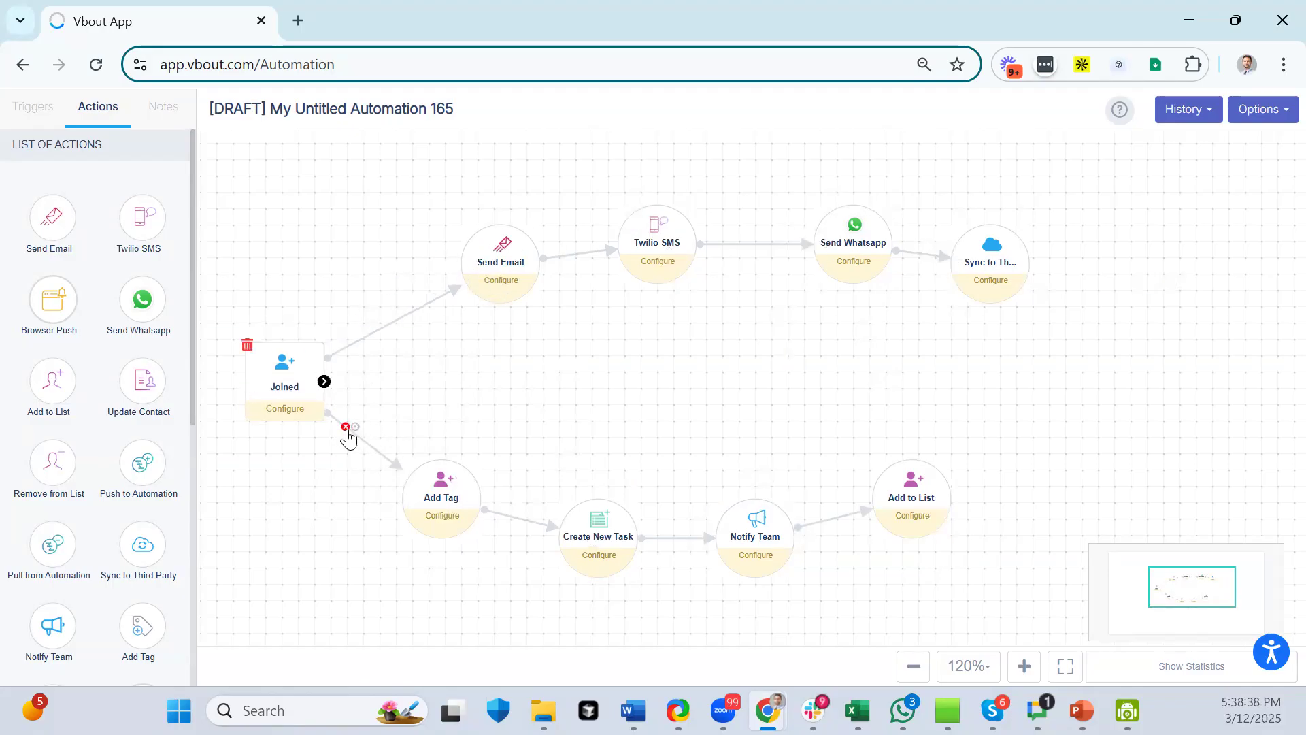
click(346, 429)
click(745, 194)
drag(1013, 281, 435, 472)
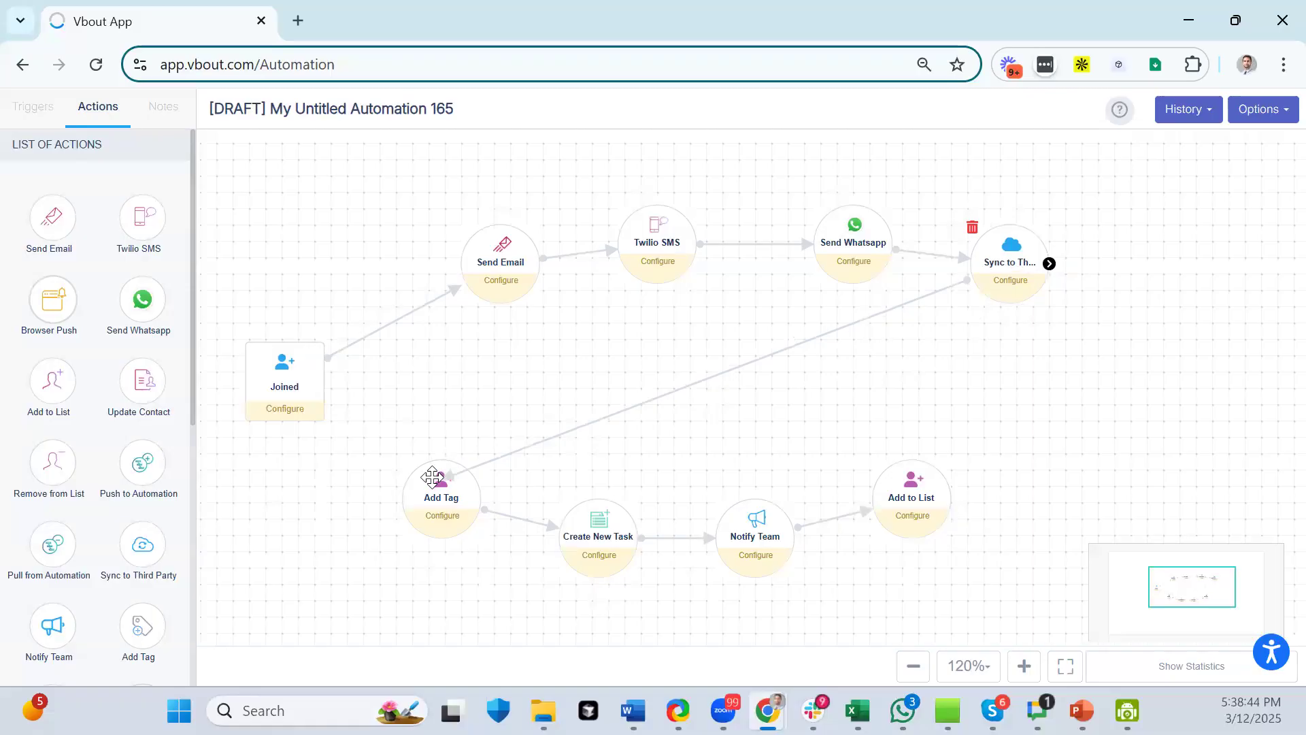
click(432, 510)
drag(435, 517, 369, 484)
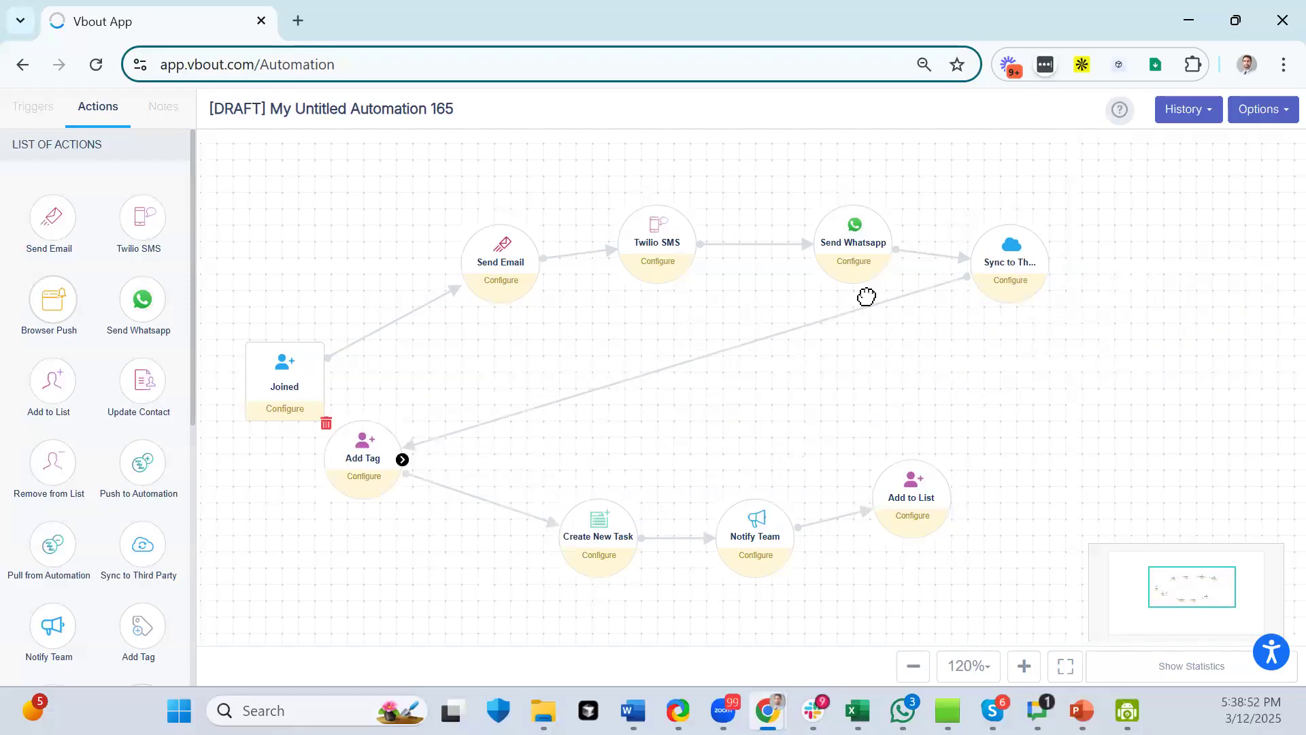
click(925, 289)
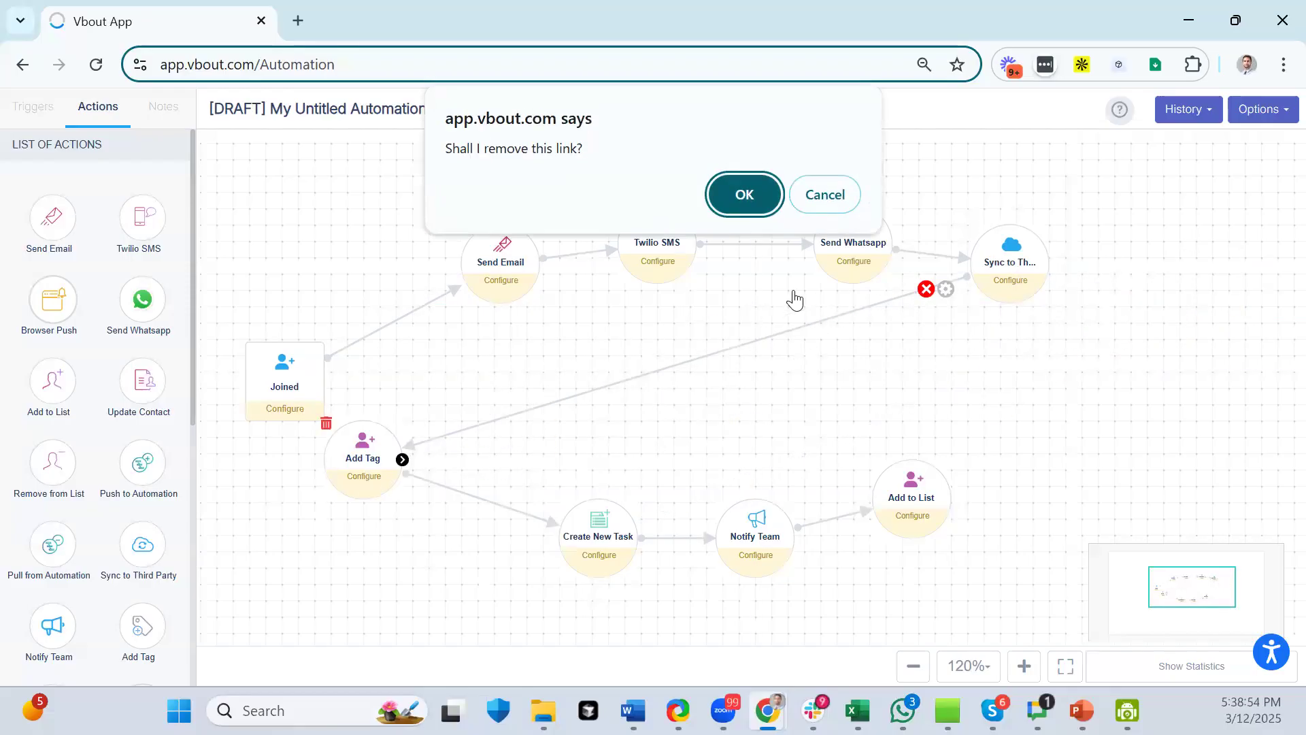
click(743, 195)
drag(344, 476, 384, 535)
drag(314, 389, 402, 515)
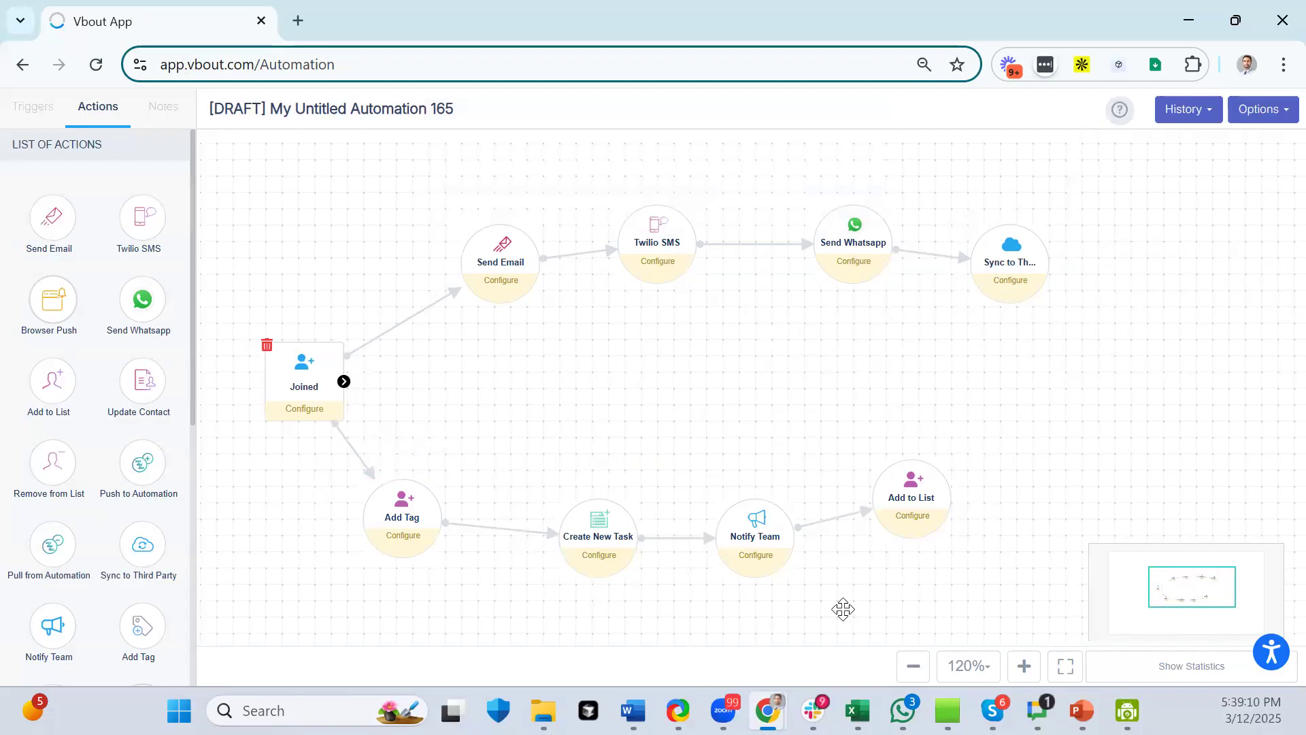
- At 100% zoom, follow Sync to Third Party with a linked Delay and a second Send Email
click(906, 679)
scroll(109, 468, down, 7)
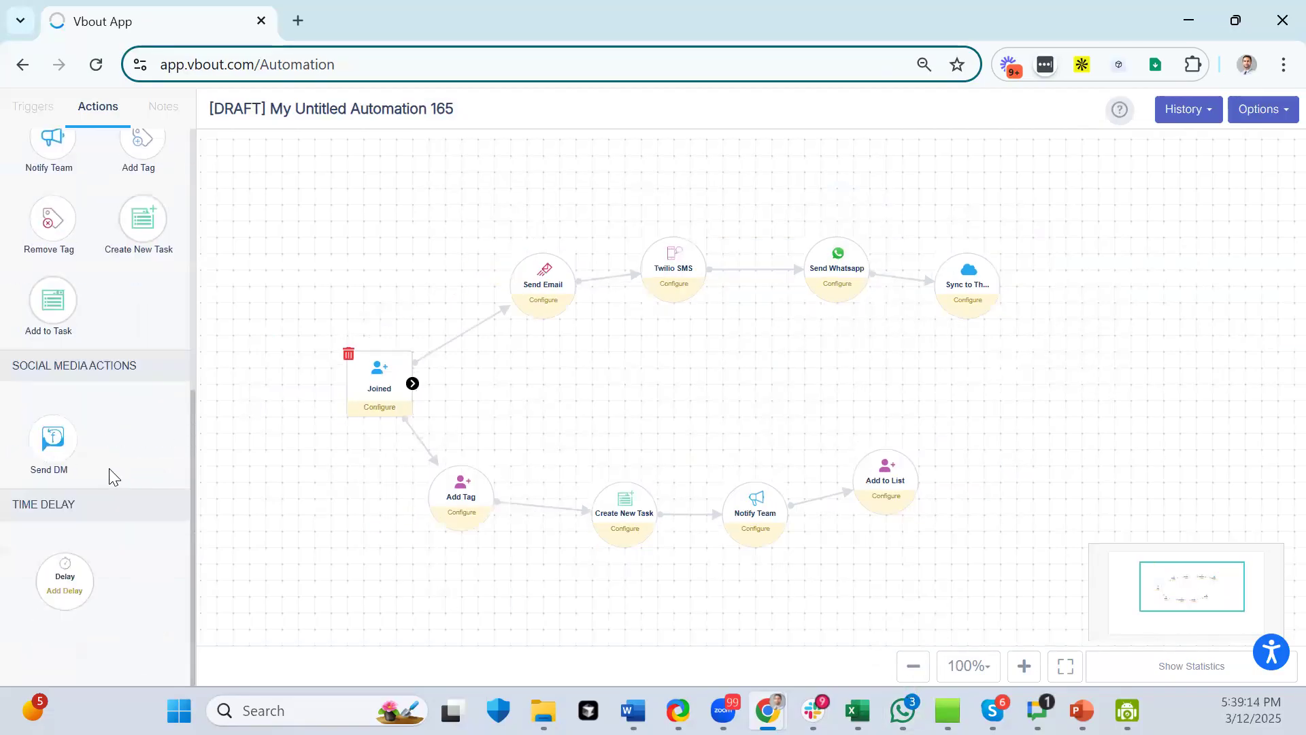
drag(54, 584, 1127, 364)
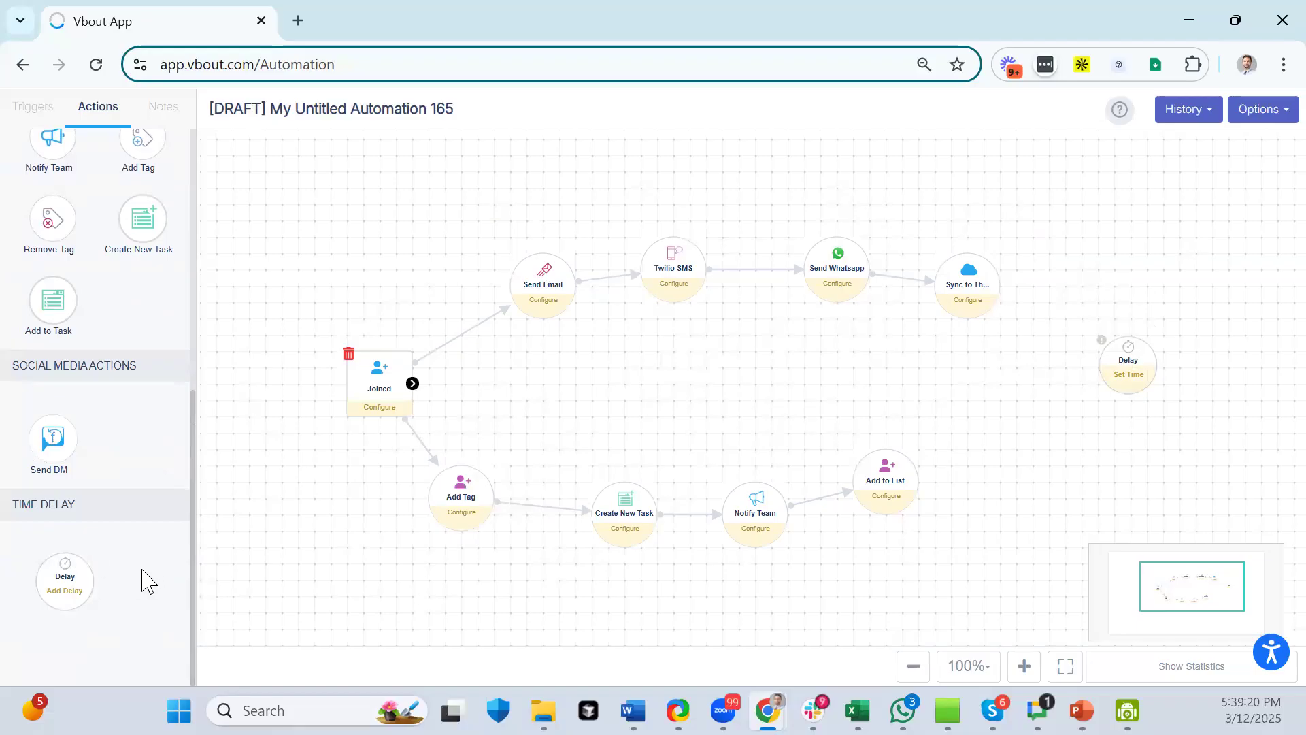
drag(1000, 285, 1131, 364)
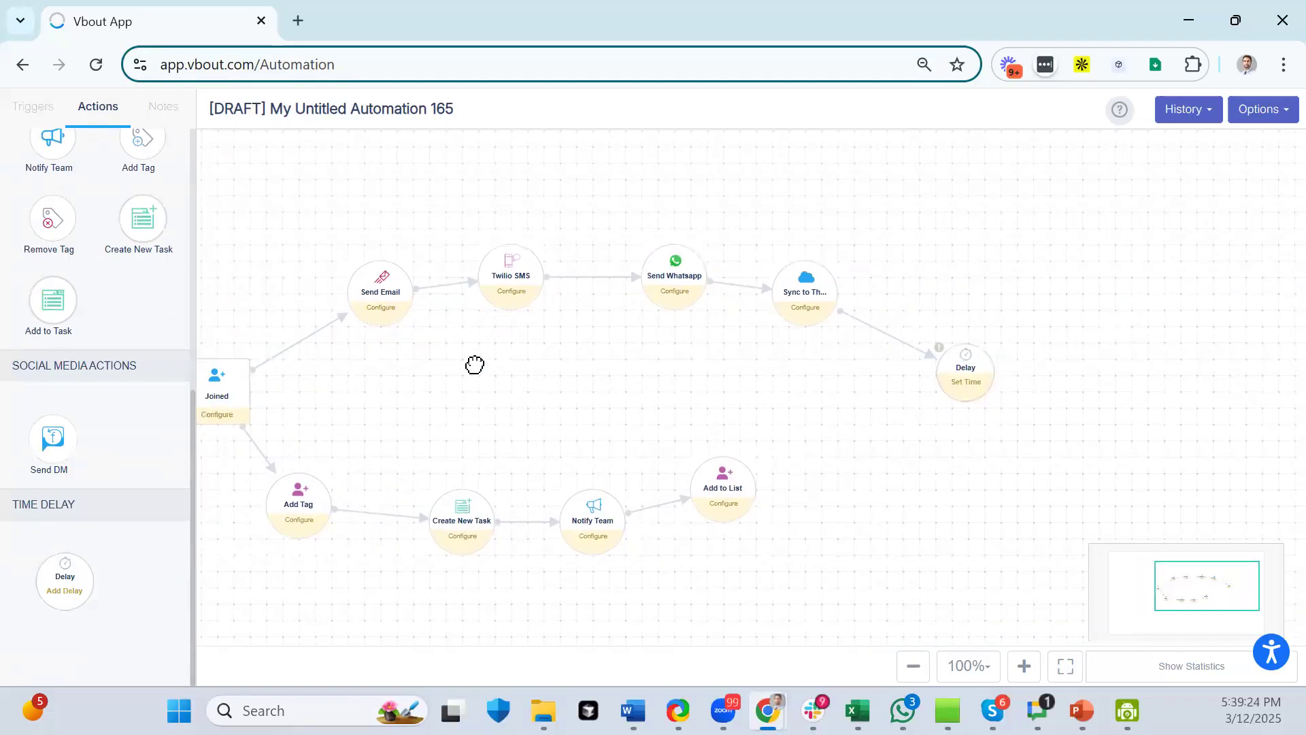
scroll(47, 204, up, 7)
drag(52, 224, 1160, 340)
drag(998, 373, 1133, 345)
- Append linked Twilio SMS and Send Whatsapp actions, then reposition the Send Email and Delay nodes
drag(152, 239, 1221, 261)
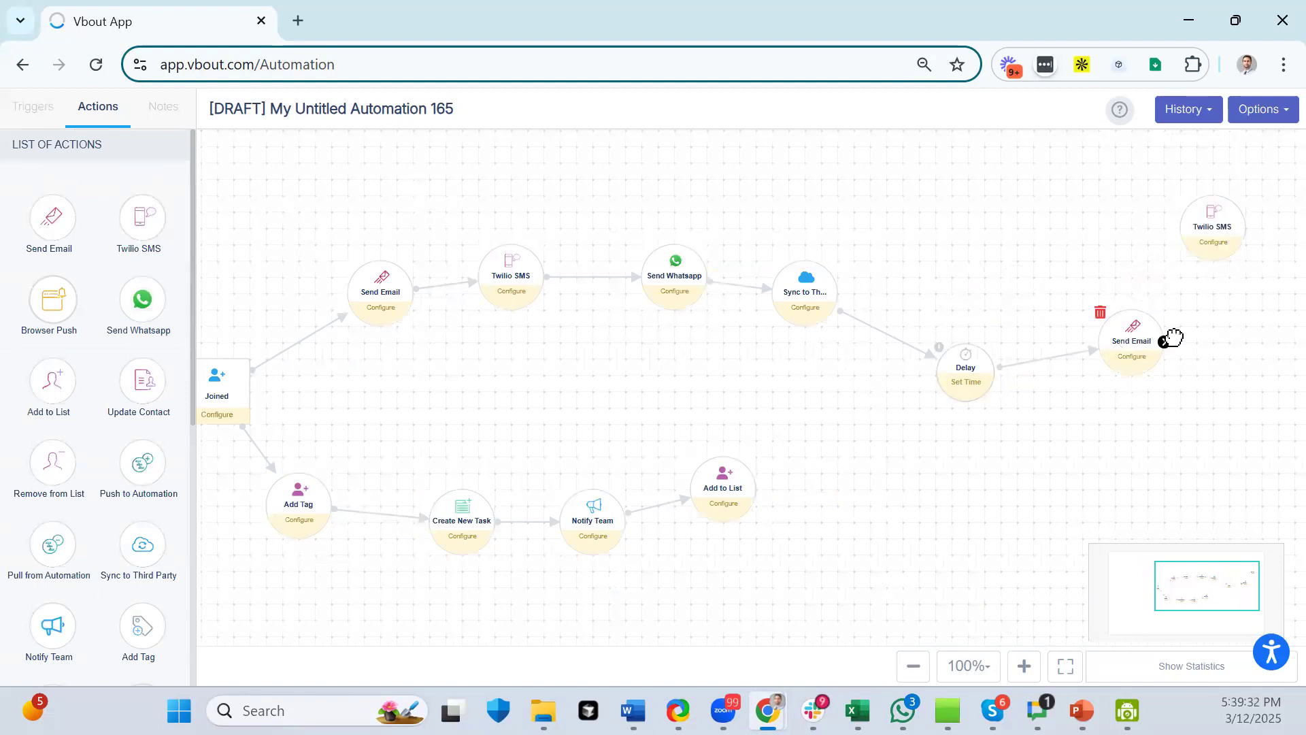
drag(1166, 337, 1212, 228)
drag(151, 294, 1260, 308)
drag(1152, 477, 1133, 469)
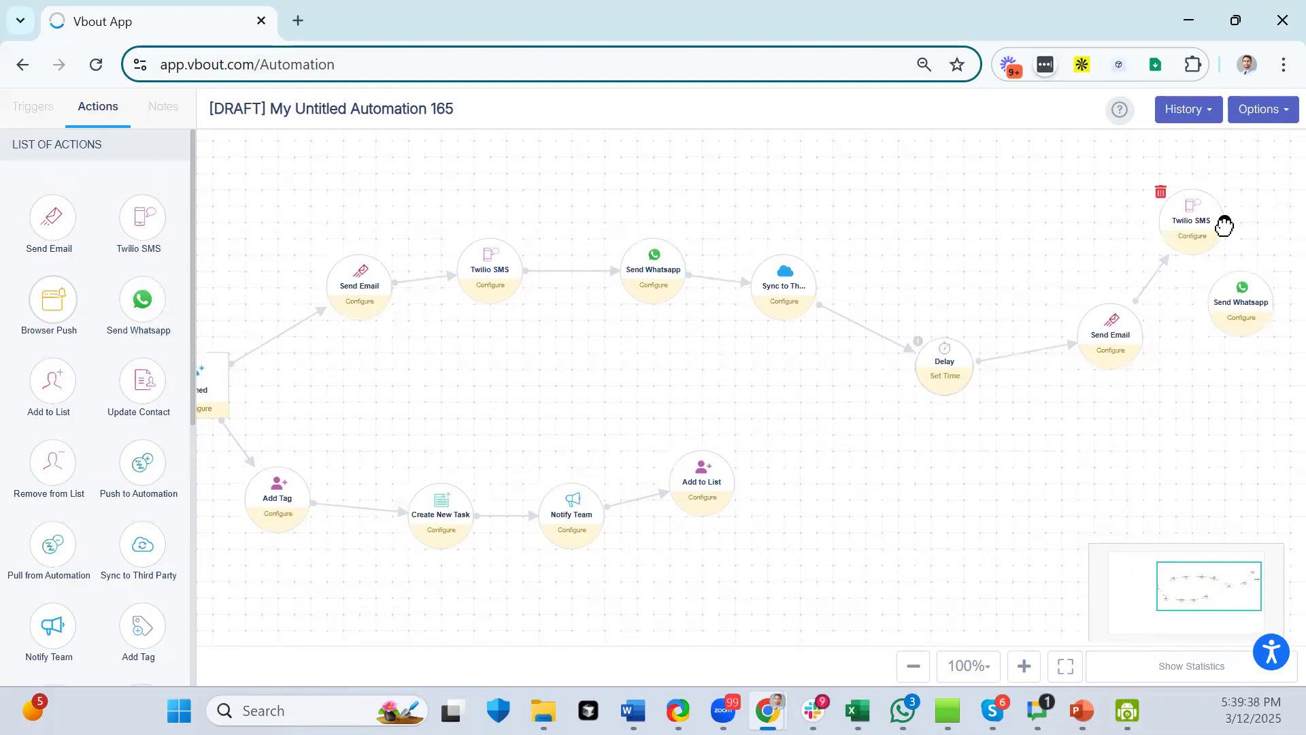
drag(1225, 221, 1252, 320)
drag(1109, 330, 1013, 272)
drag(920, 371, 871, 370)
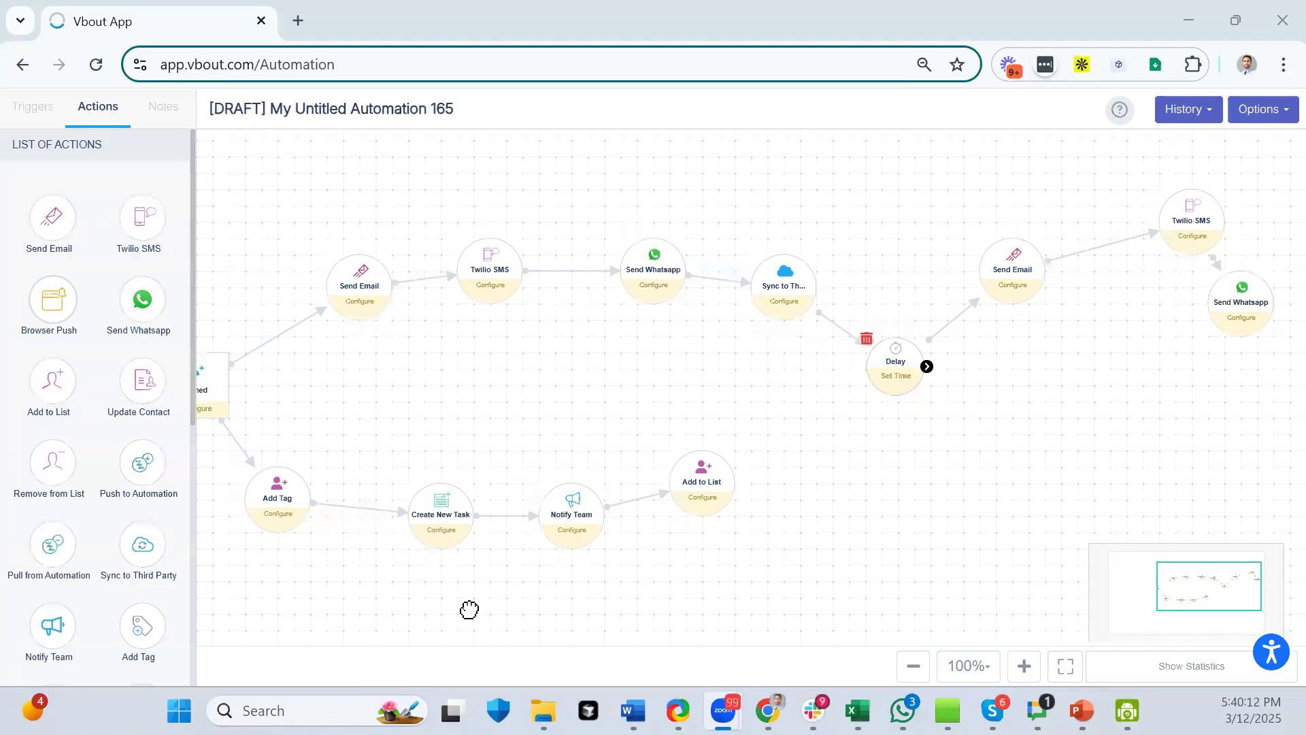
drag(624, 379, 773, 370)
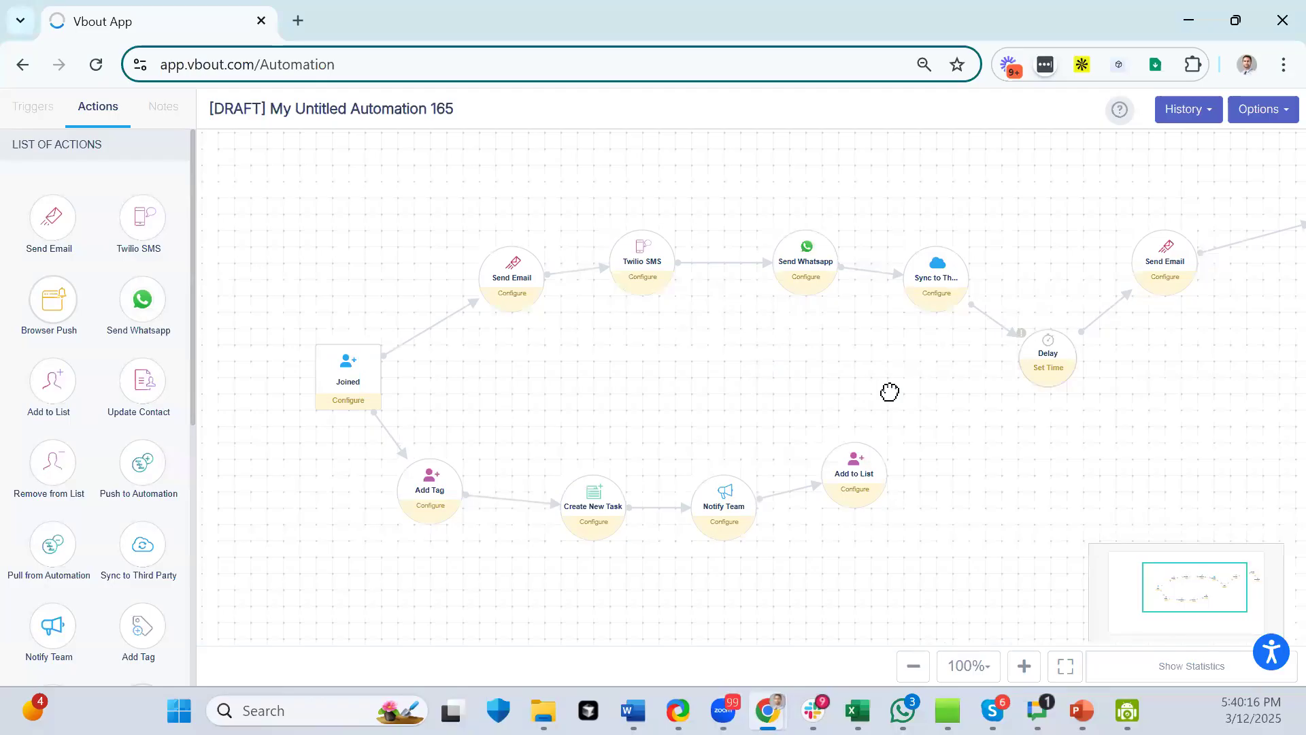
drag(889, 391, 814, 394)
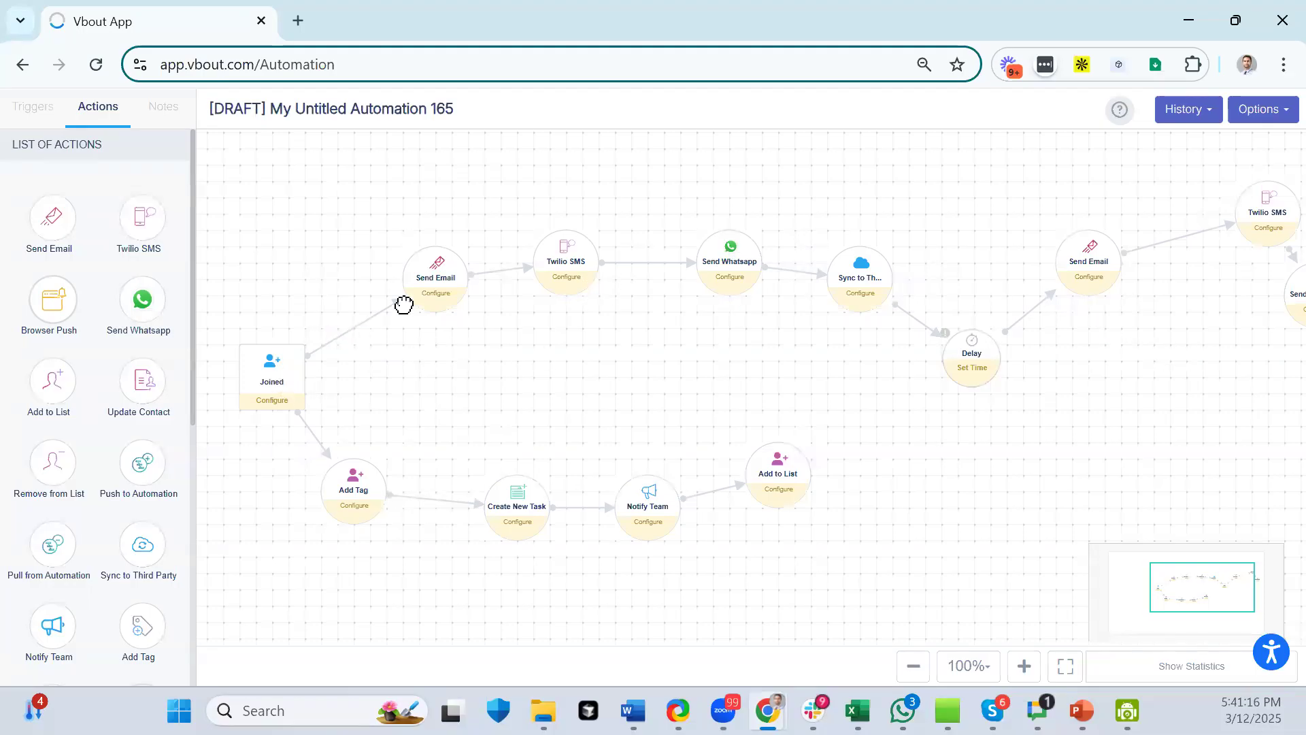
- From the first Send Email step's settings, start a simple email via + Create Simple Email
click(435, 282)
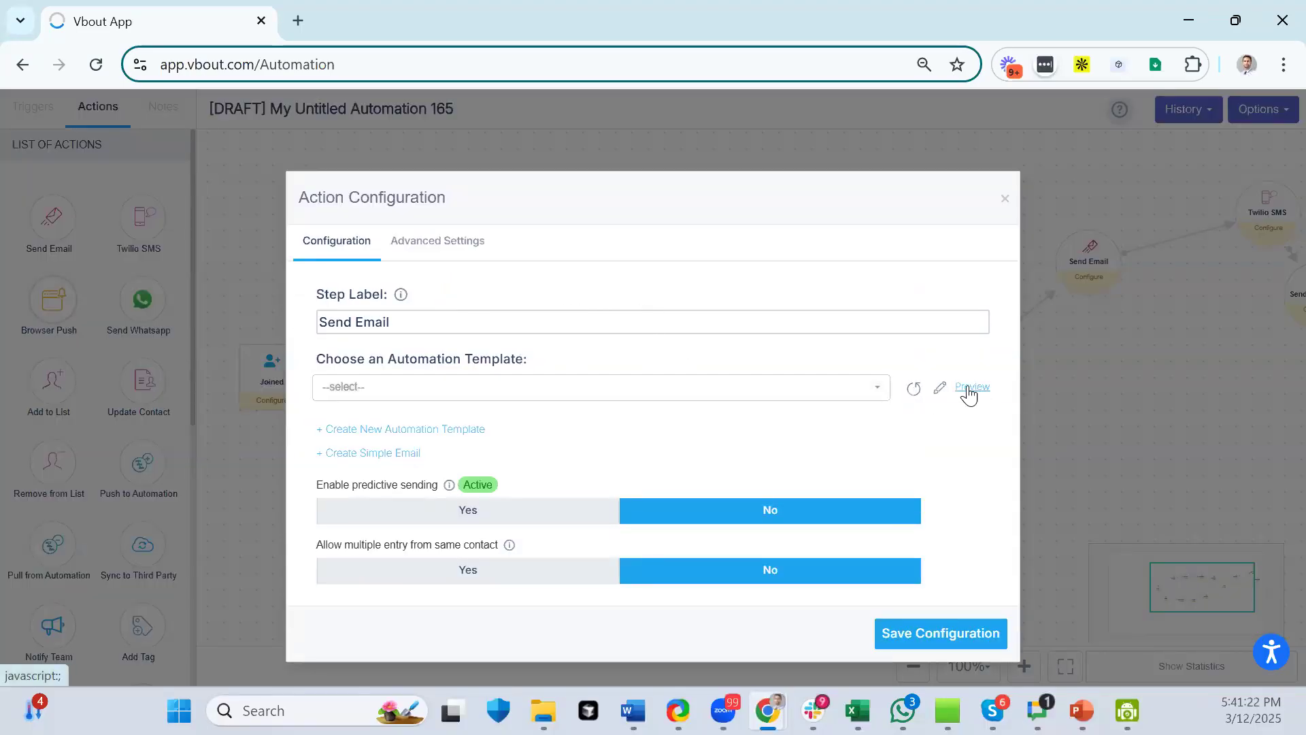
click(827, 396)
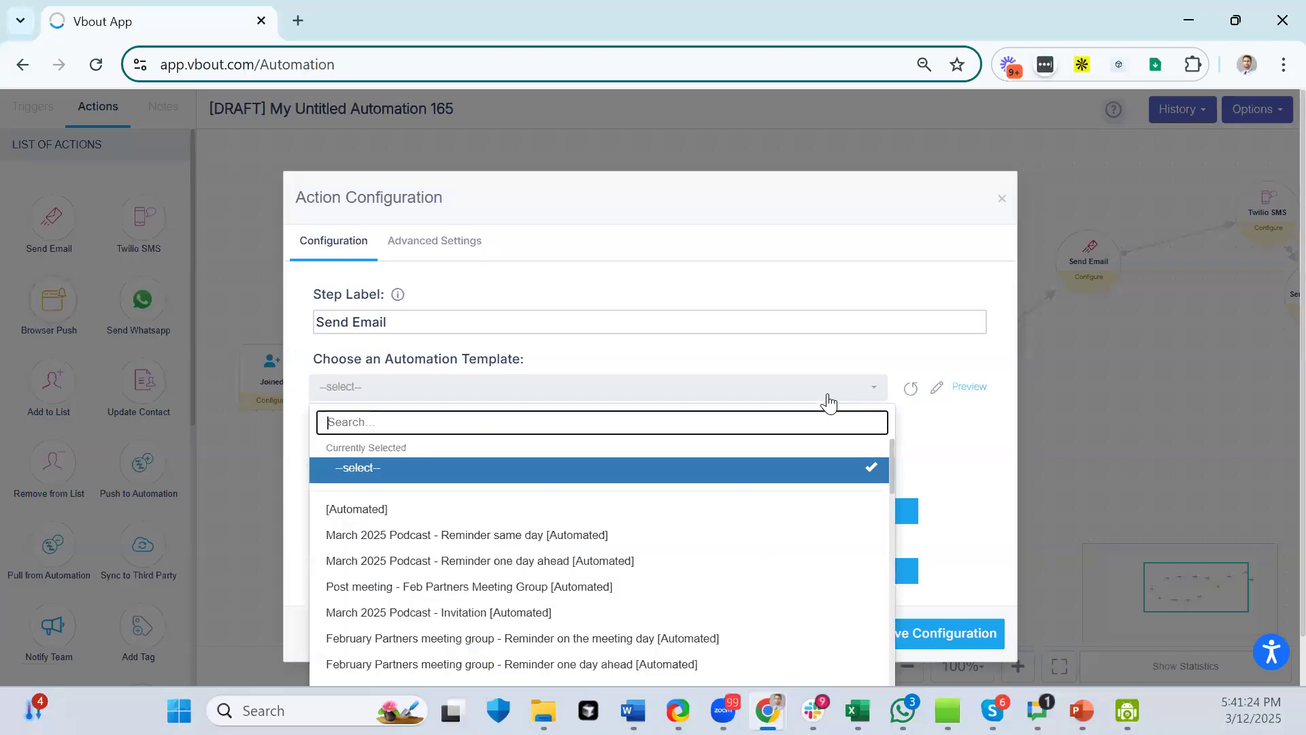
click(806, 349)
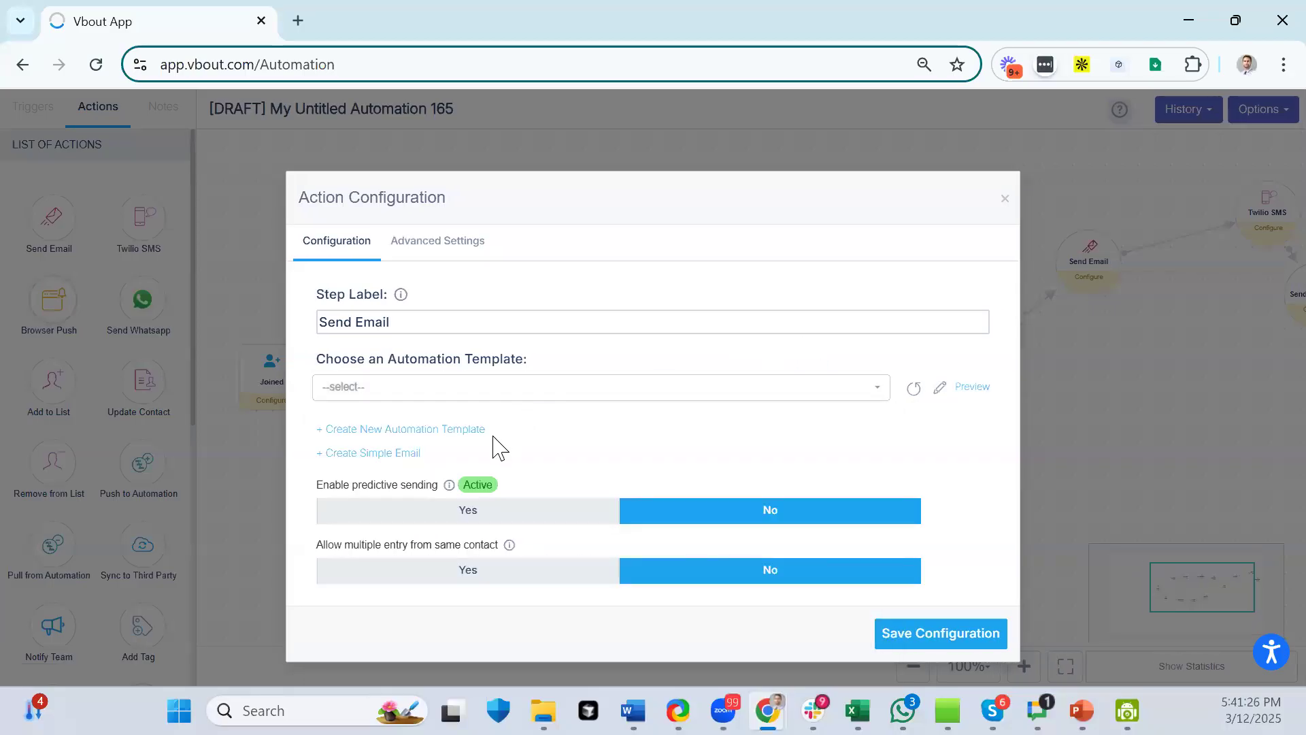
click(363, 453)
click(472, 223)
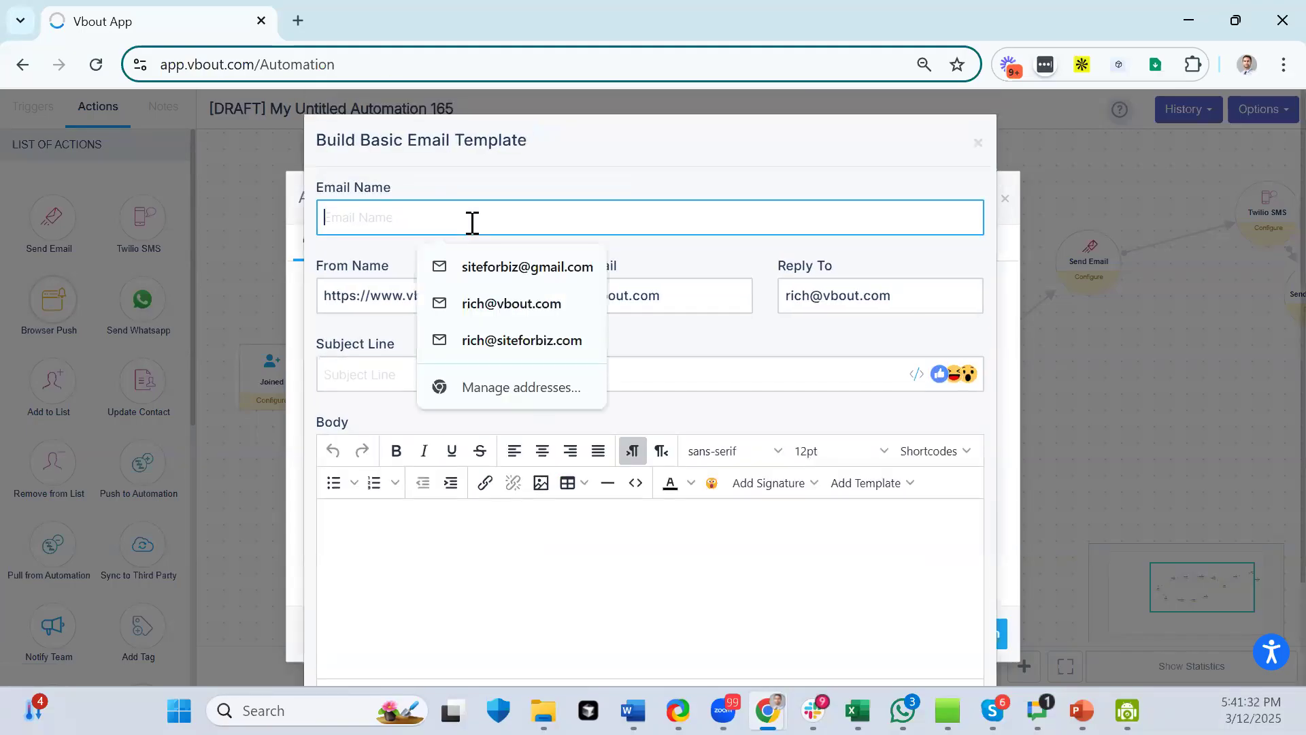
- Name the email 'Email 1' with subject 'Welcome to my business', submit, then cancel after the empty-message error
text(Email)
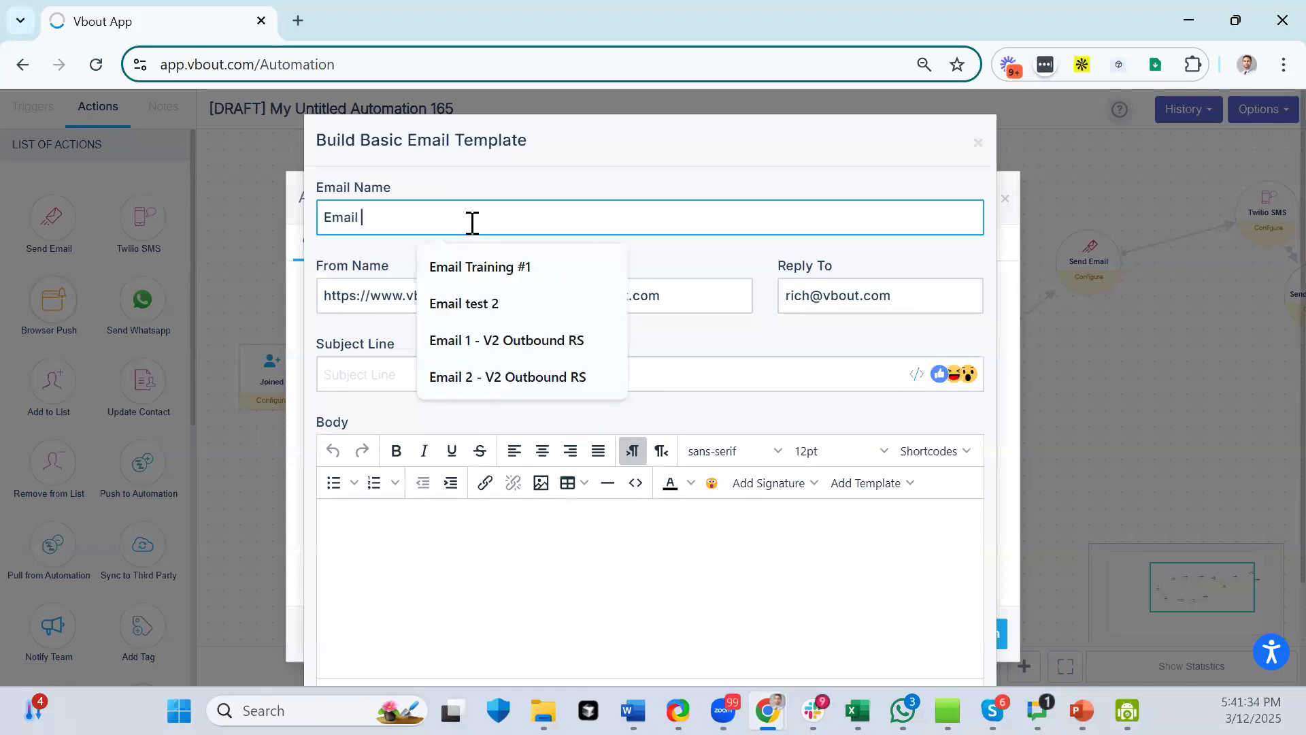
text( 1)
click(519, 330)
click(398, 363)
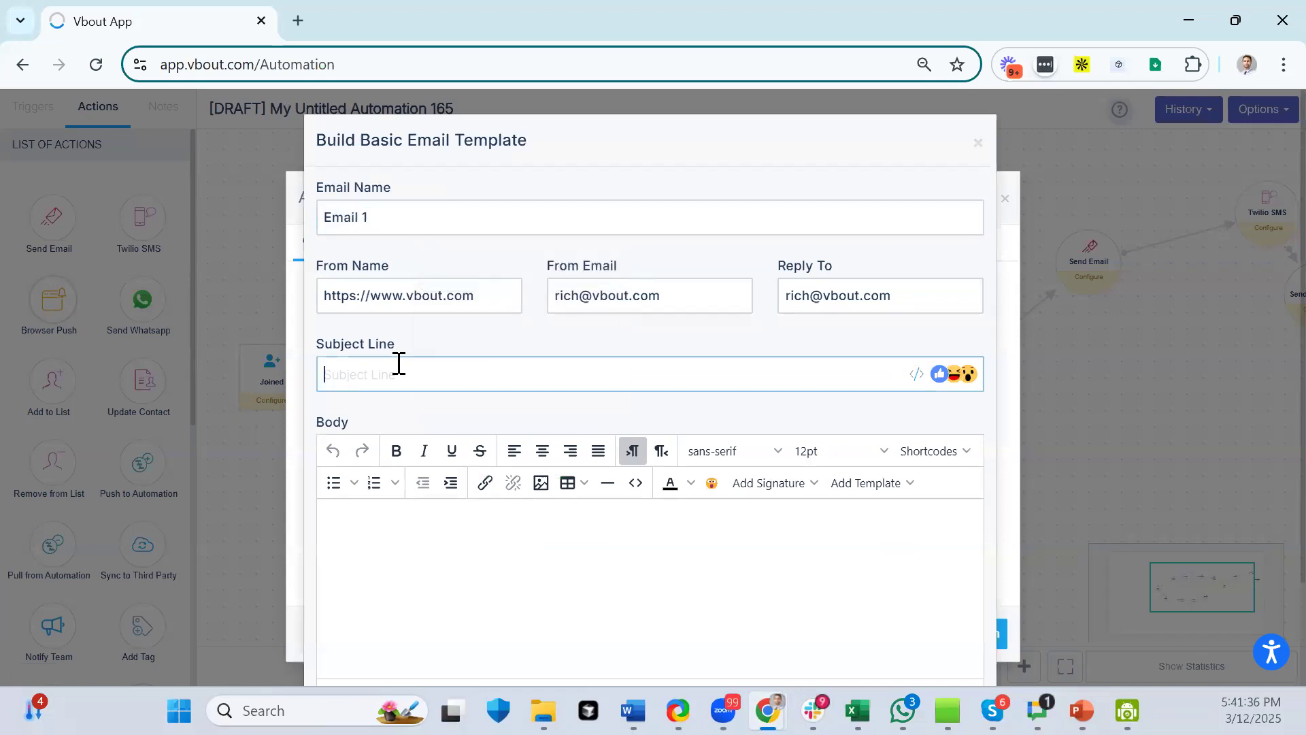
text(Welcome to my d)
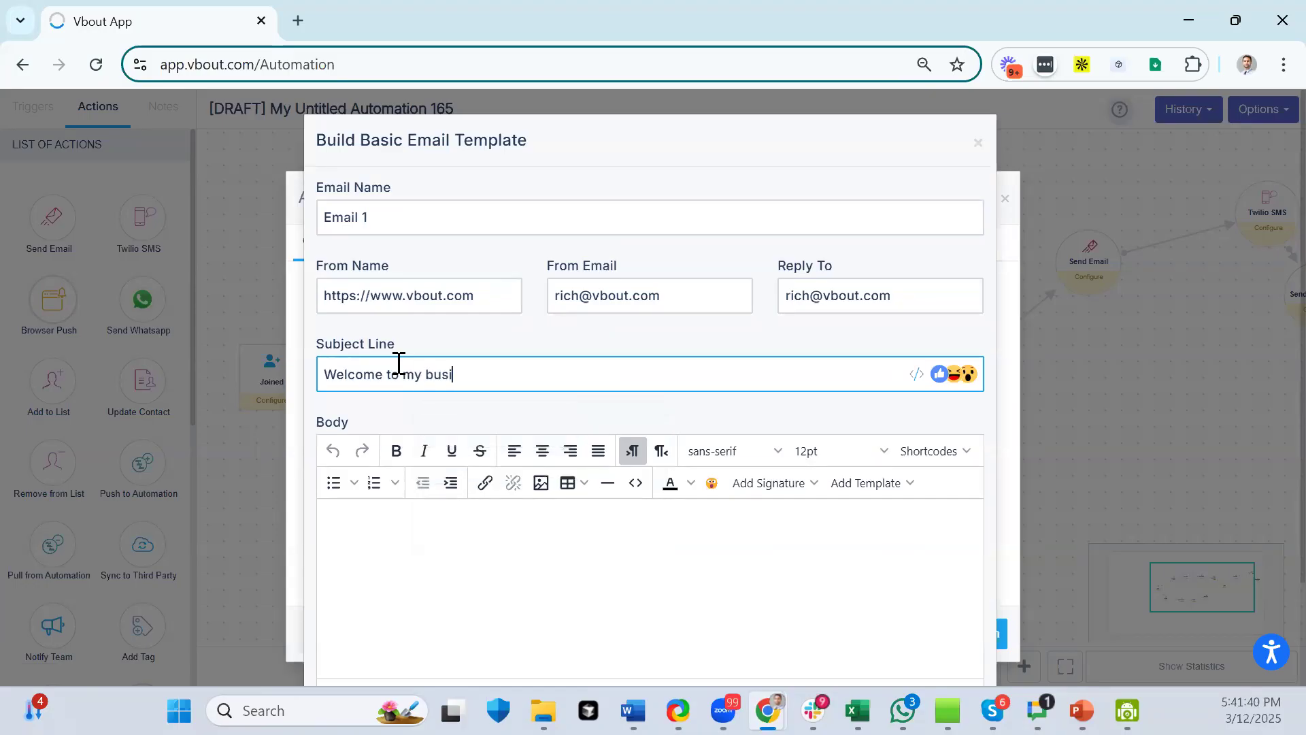
scroll(490, 548, down, 2)
click(594, 440)
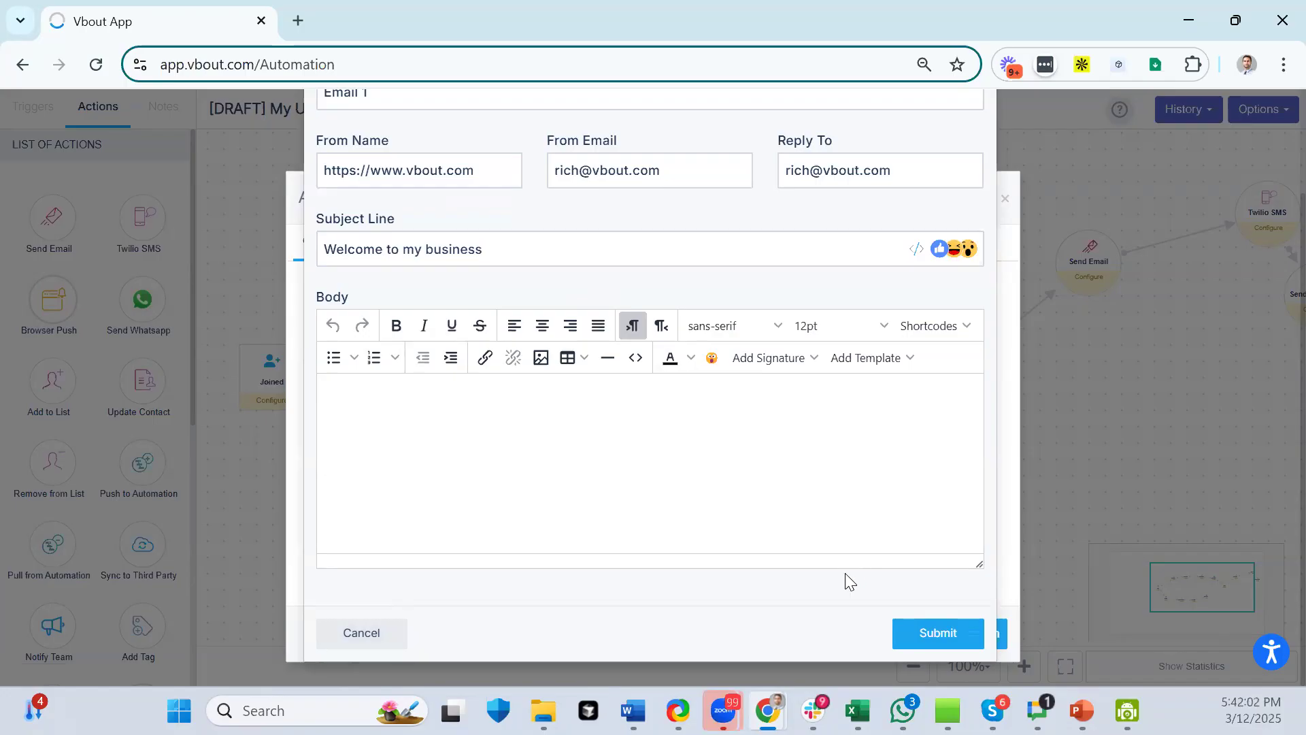
click(947, 638)
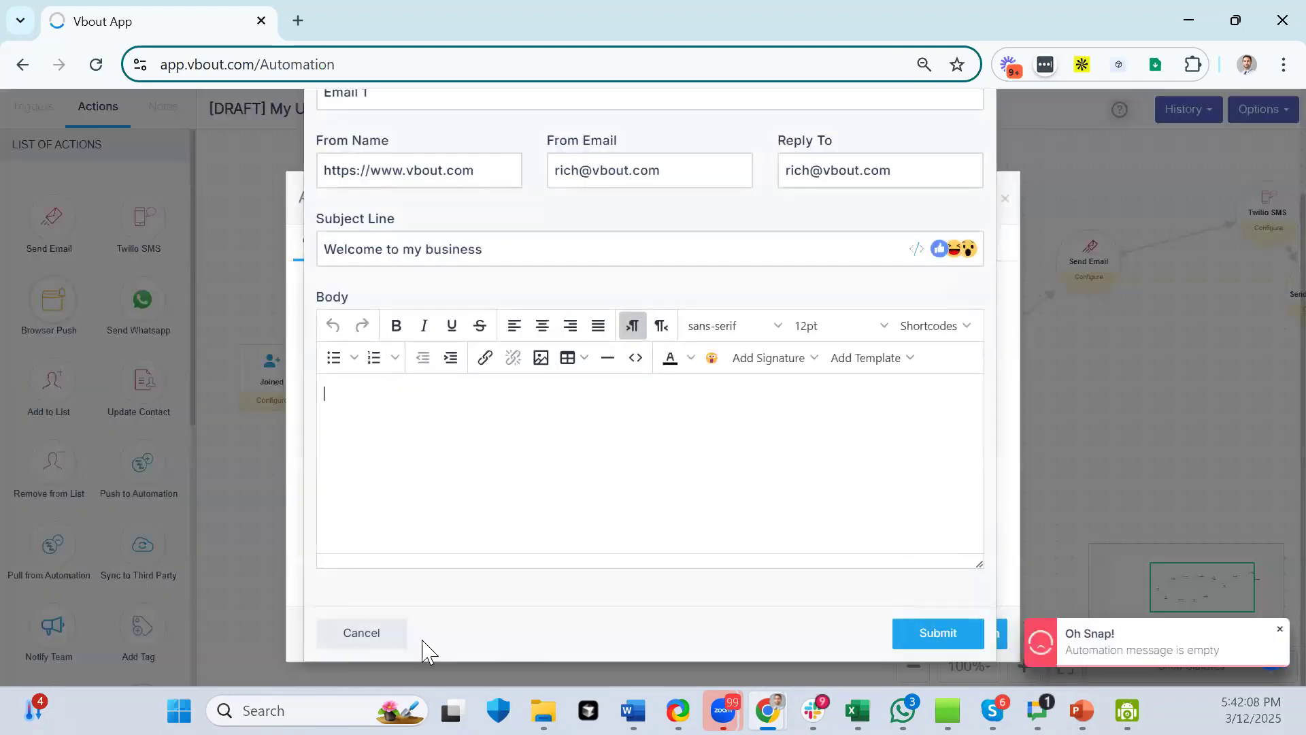
click(362, 633)
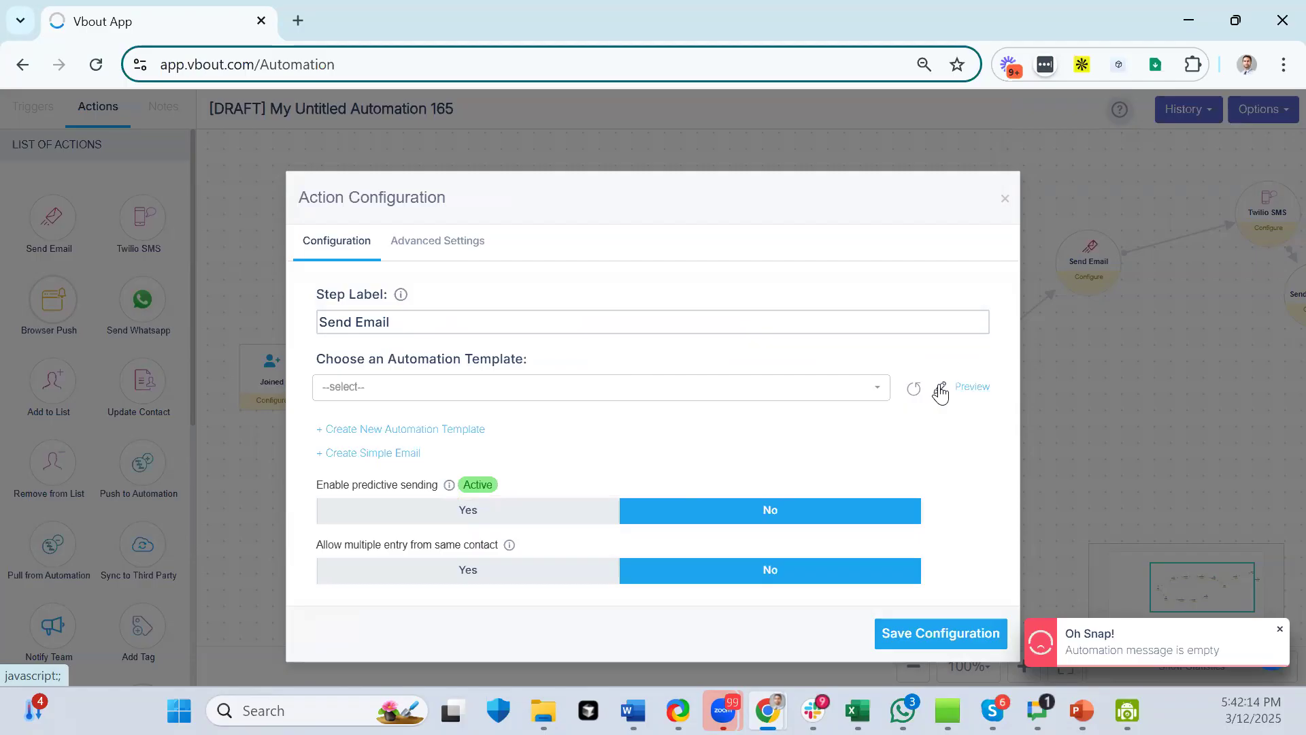
- Start a new automation template in a second tab, browse its Design template options, then return to the first tab
click(452, 430)
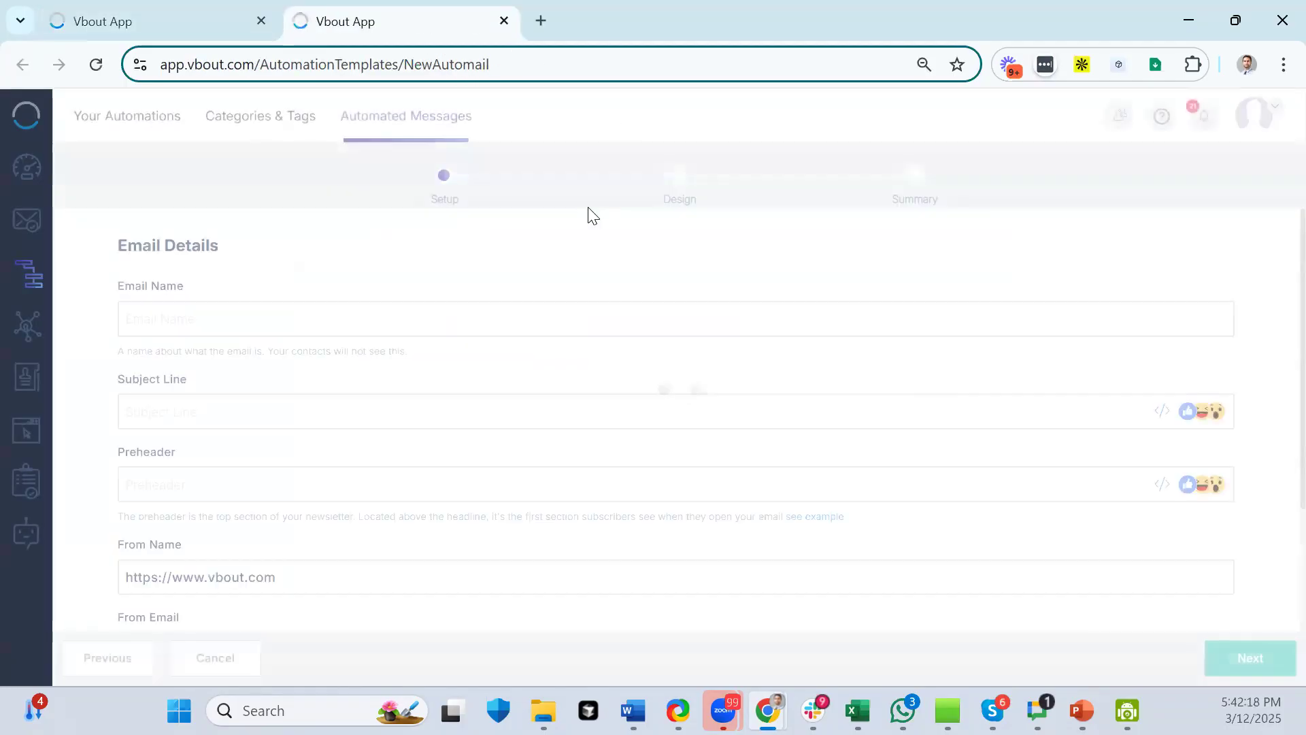
click(675, 191)
scroll(774, 316, down, 2)
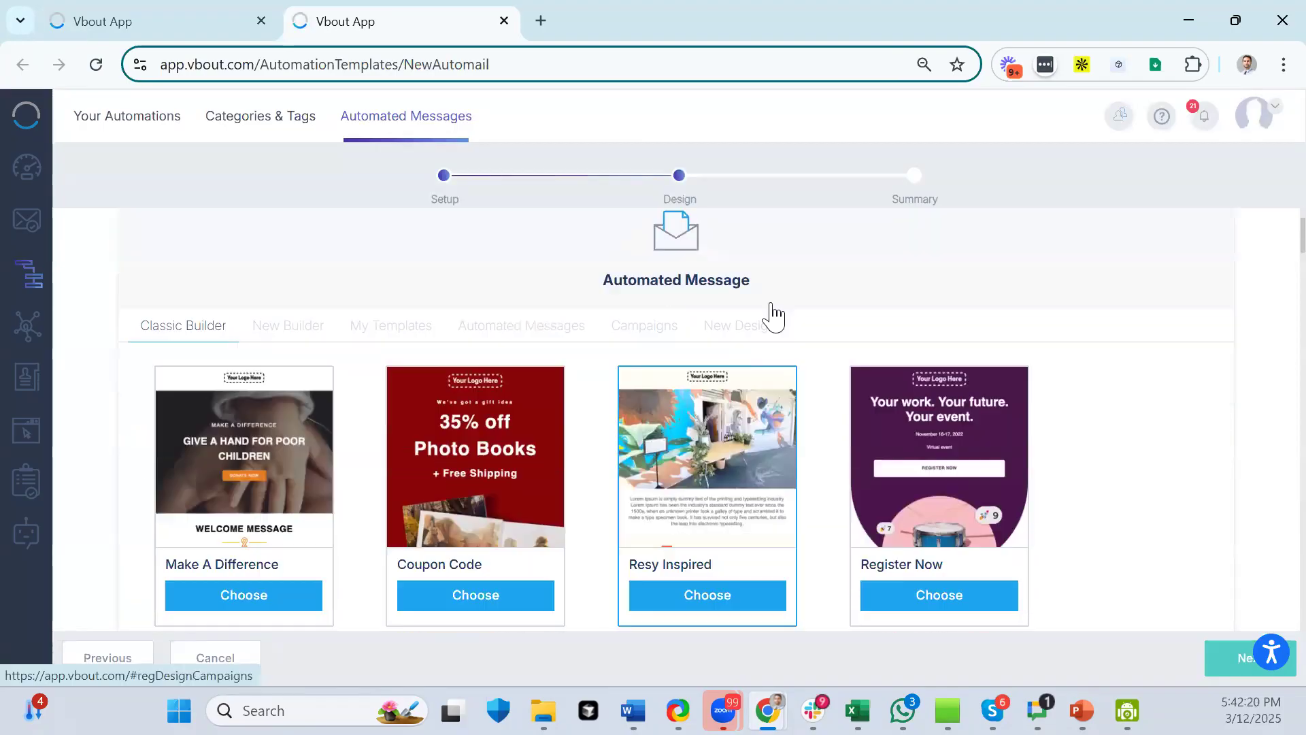
click(733, 333)
scroll(666, 326, down, 1)
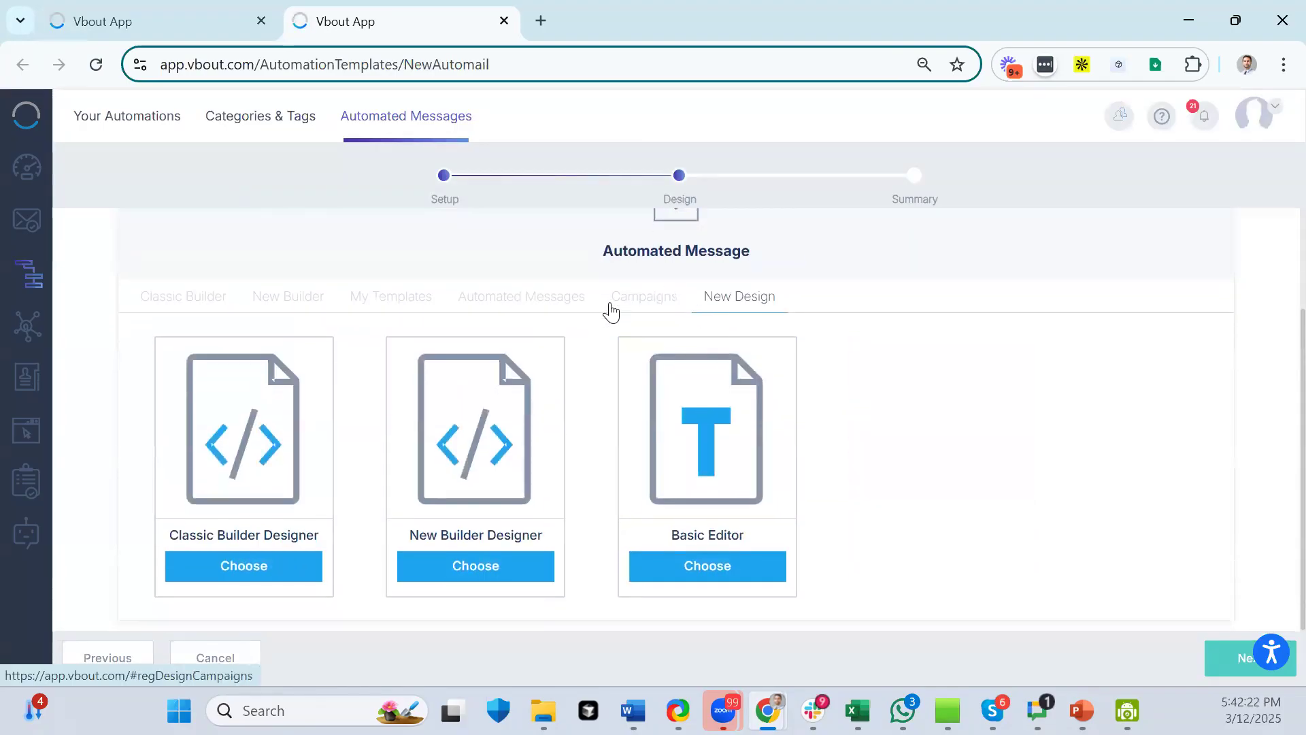
click(610, 311)
click(525, 303)
click(374, 307)
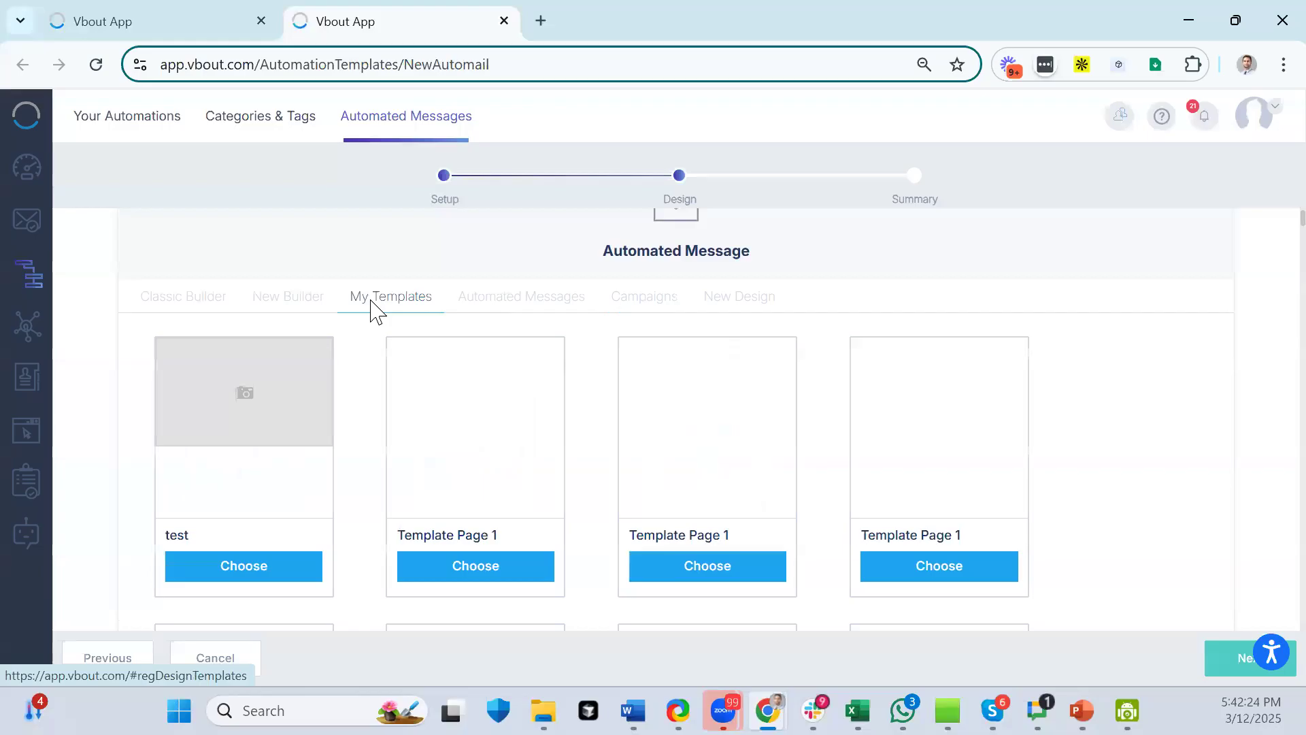
click(259, 296)
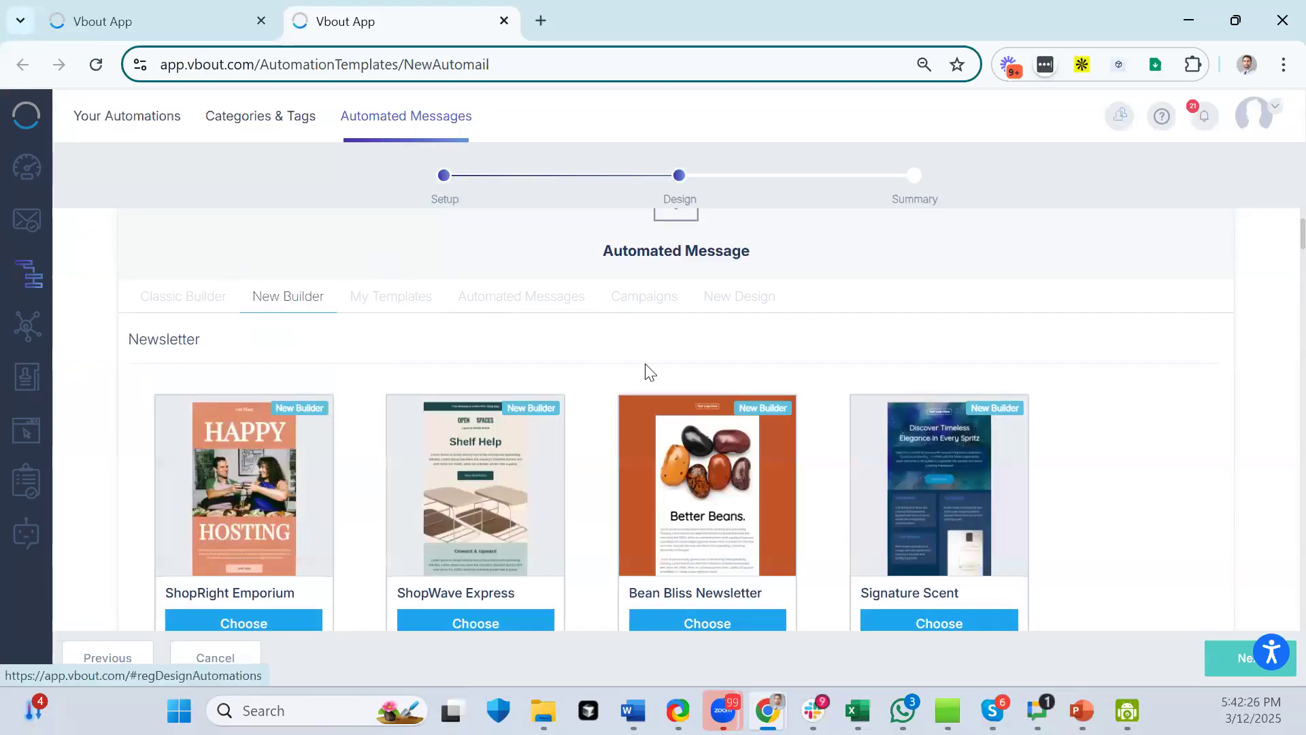
scroll(650, 373, down, 10)
click(136, 21)
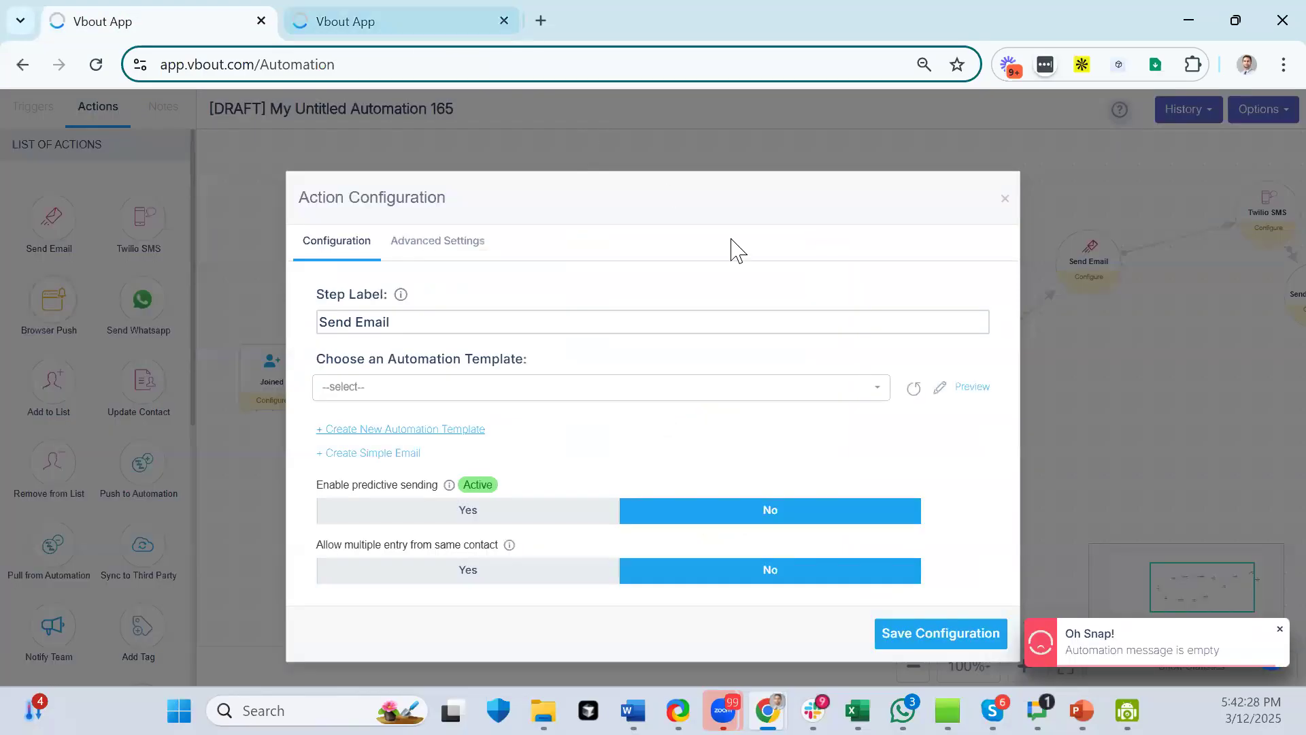
- Close the Send Email settings and open the first Twilio SMS step's configuration
click(1005, 198)
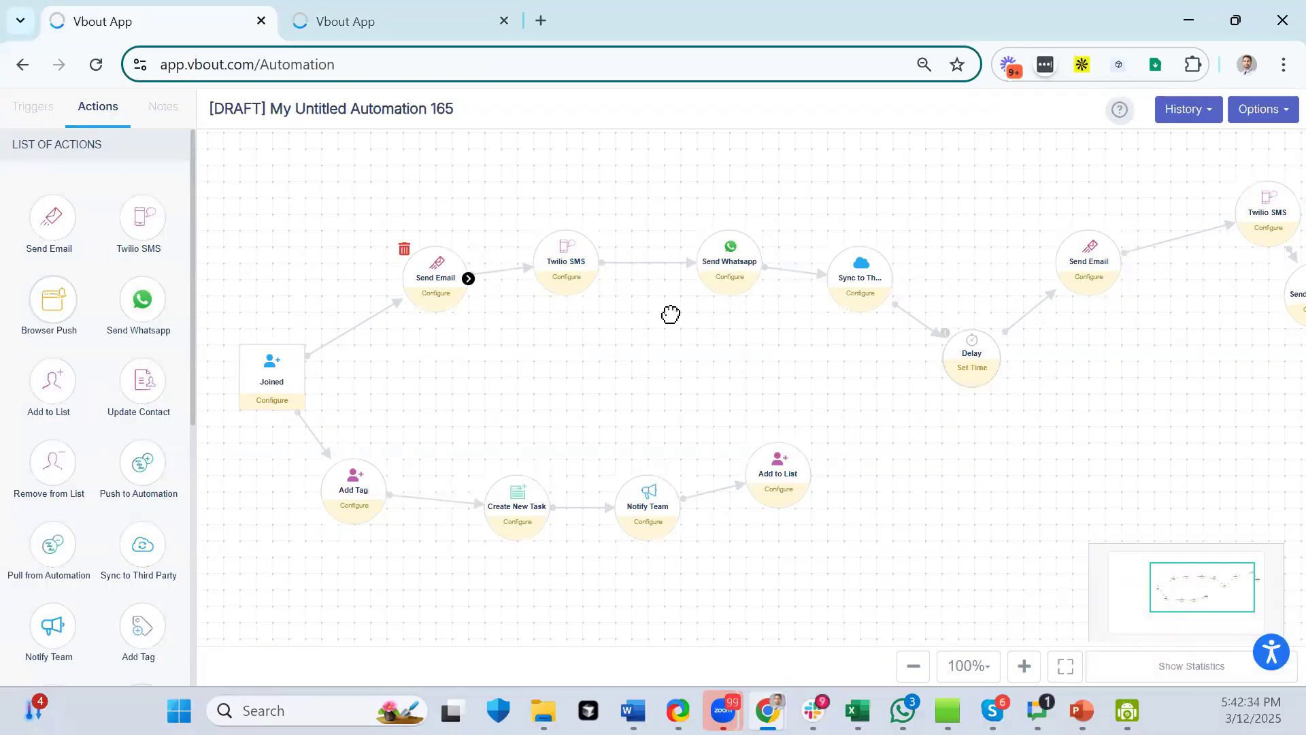
click(569, 271)
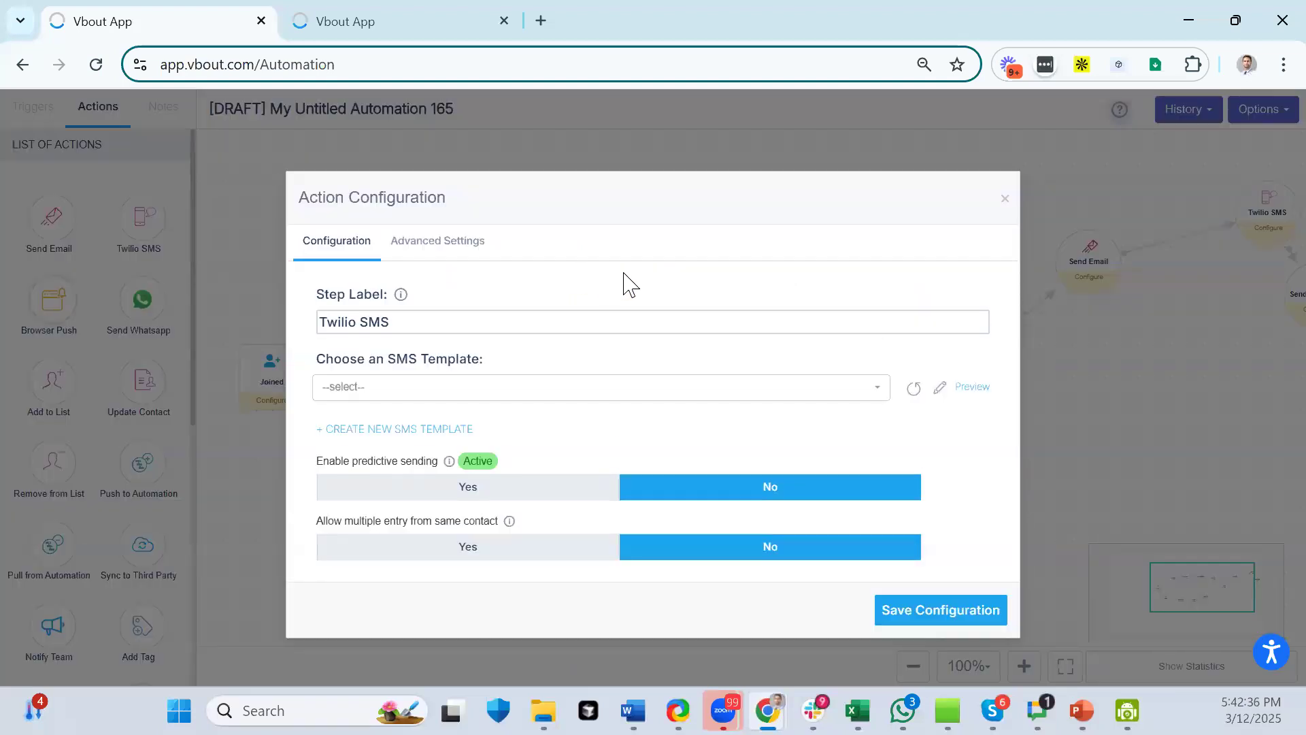
- Start a new SMS template using the Twilio sending account and begin the message
click(395, 430)
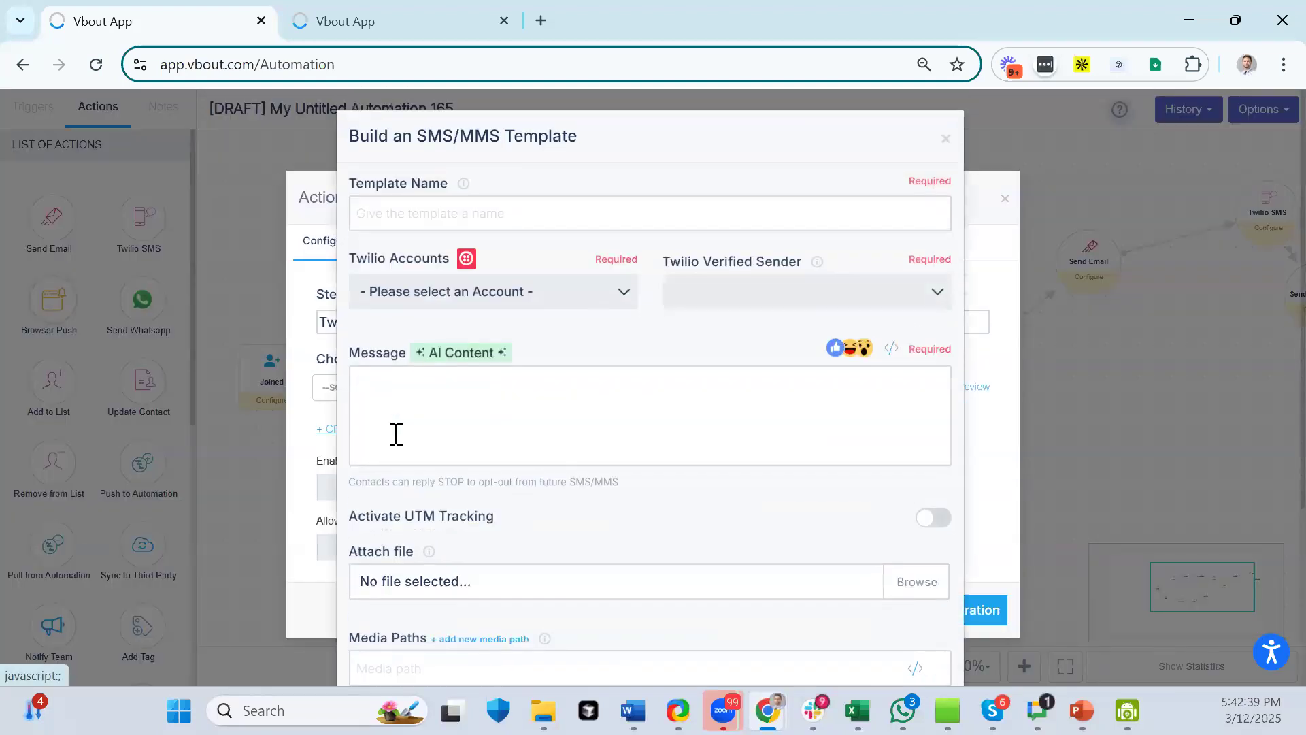
click(558, 303)
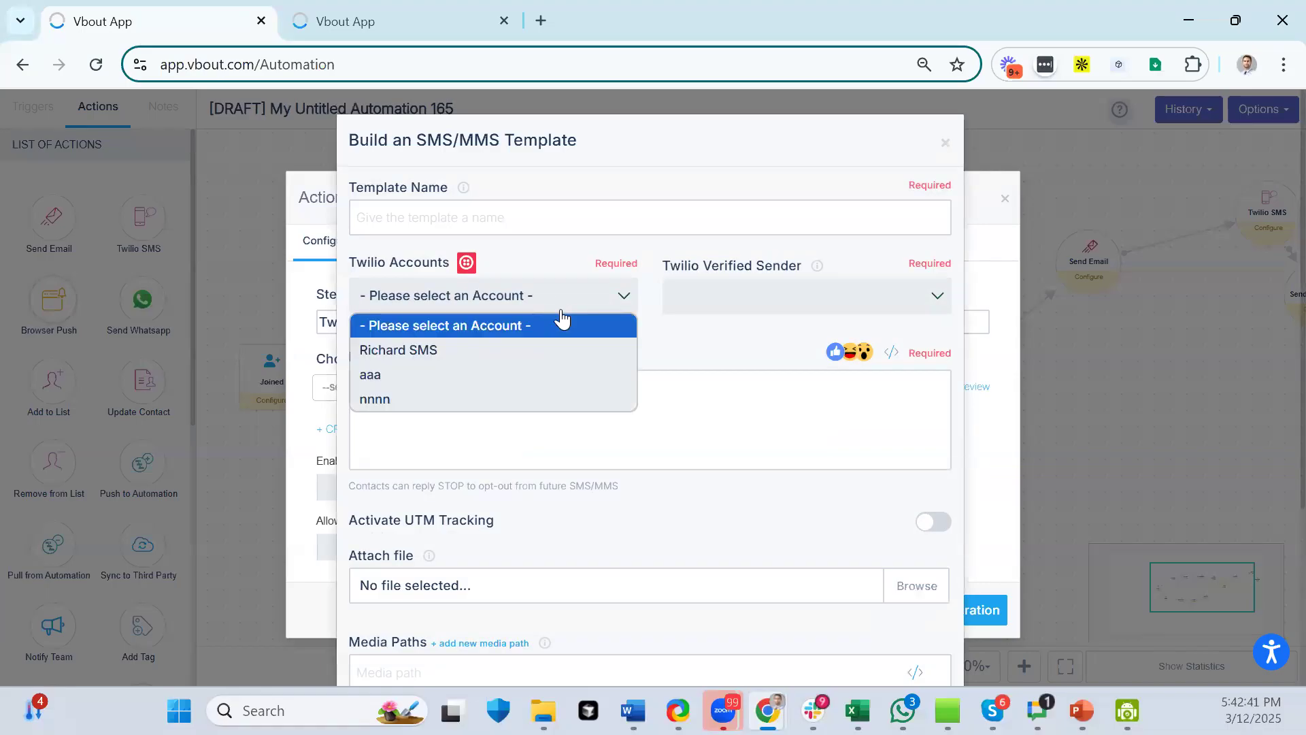
click(410, 351)
click(401, 398)
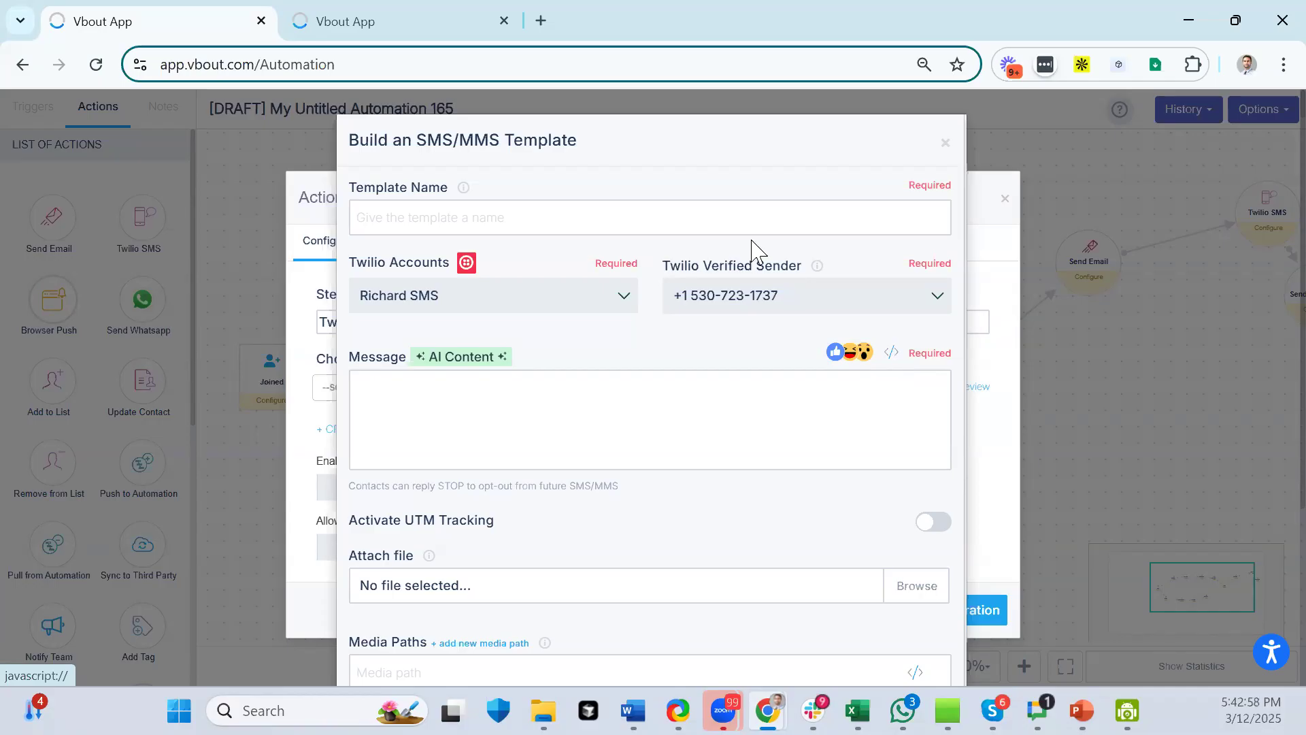
- Screenshot the SMS template form, then close the template, Shortcodes and Twilio SMS settings
key(ctrl+Print)
drag(333, 109, 1014, 568)
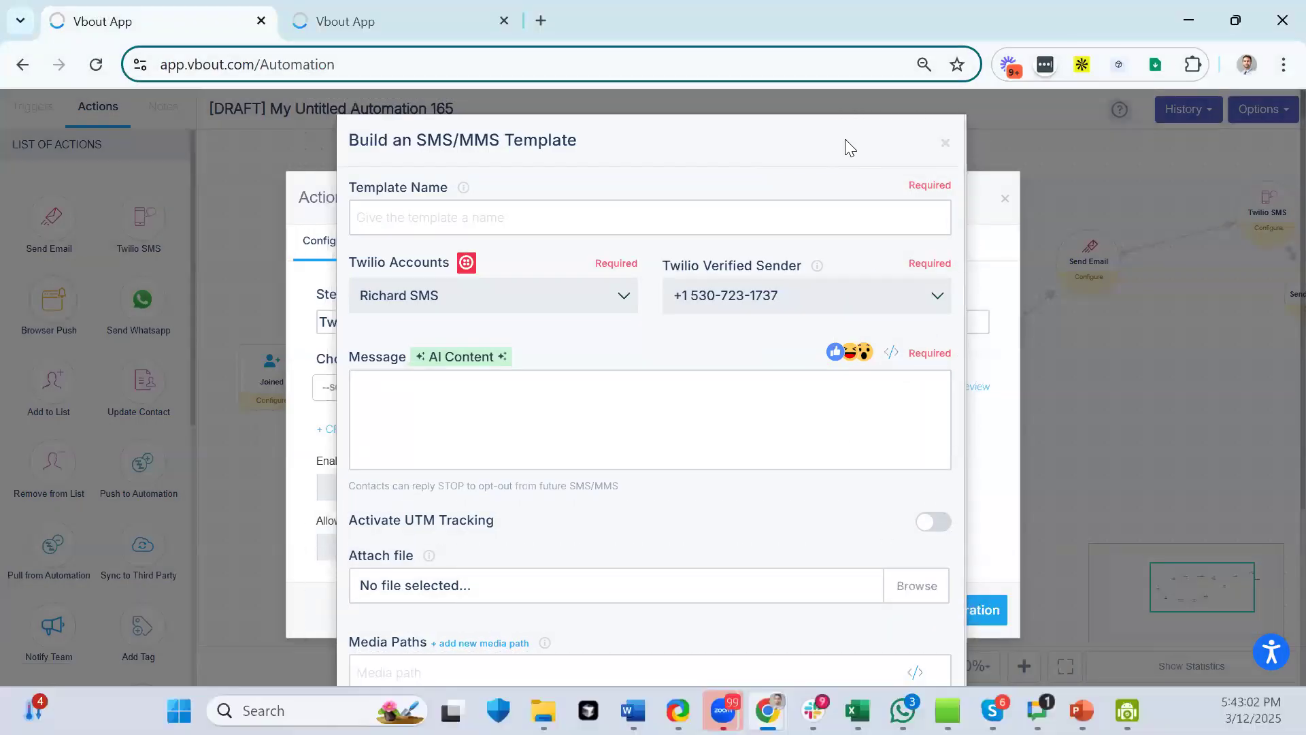
click(946, 146)
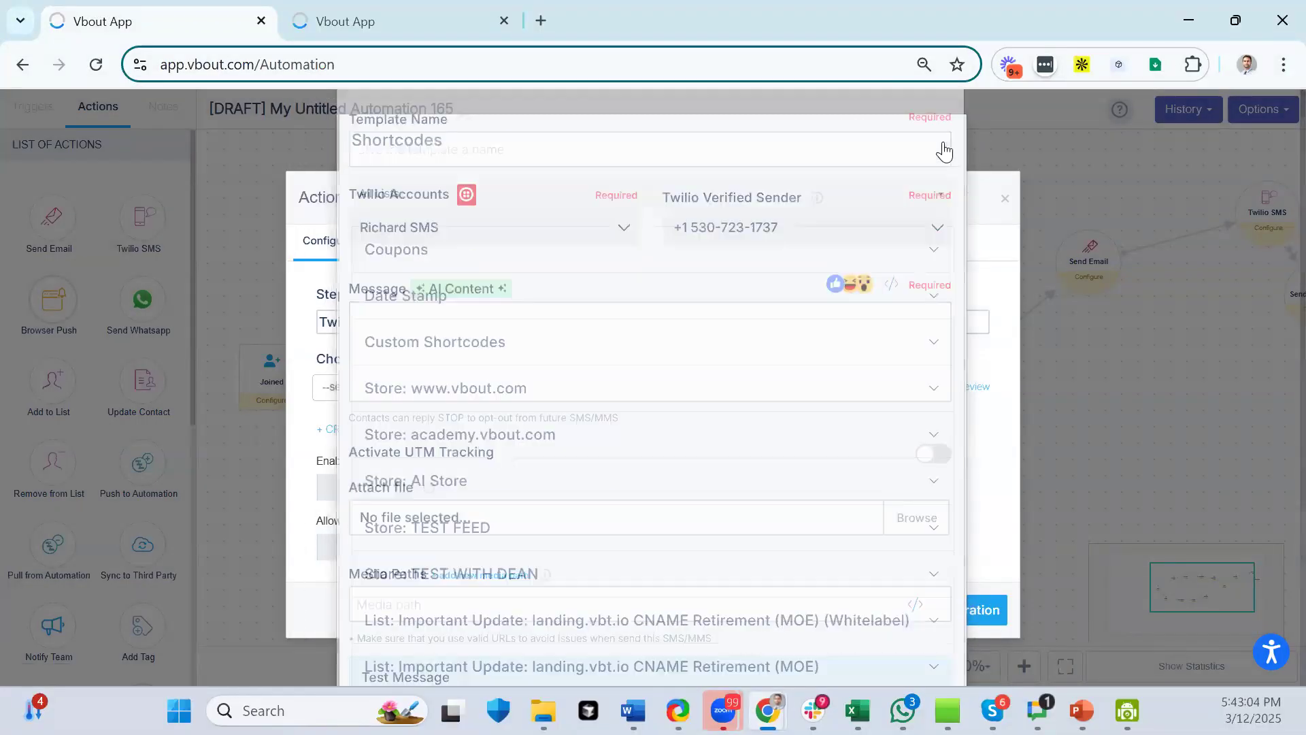
click(947, 144)
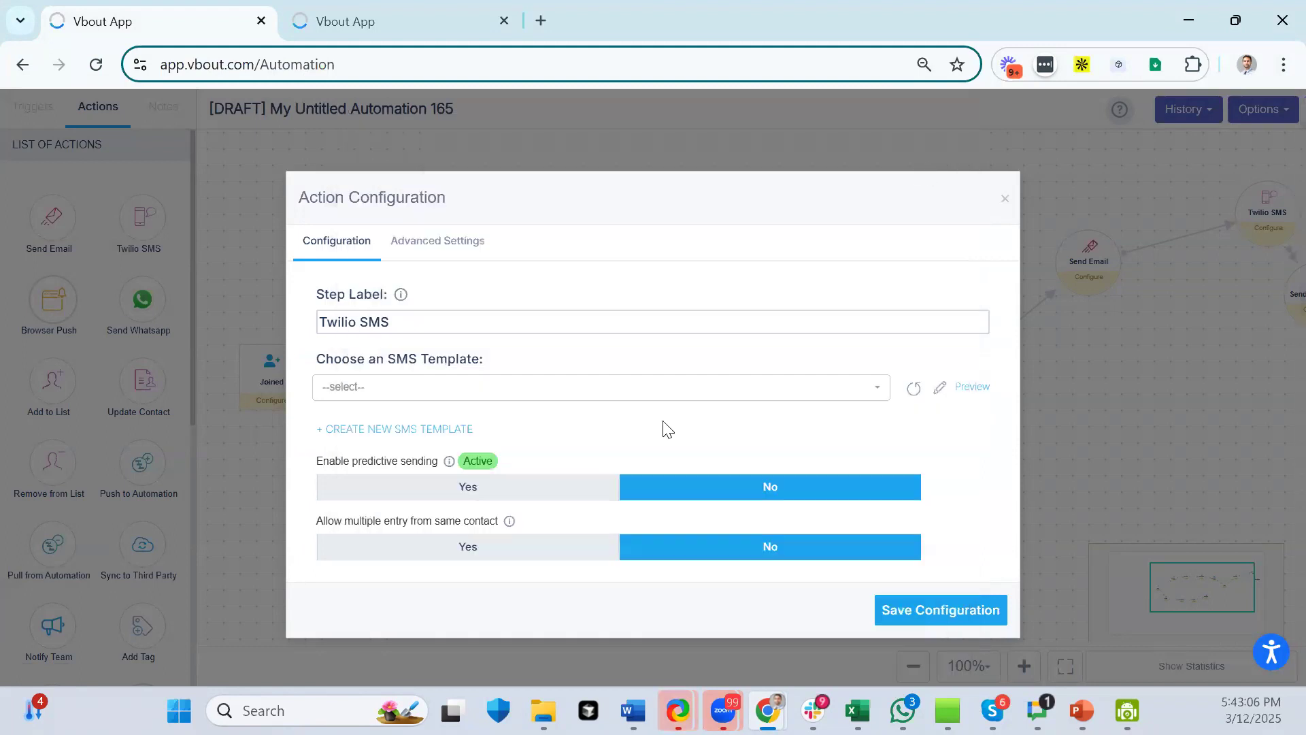
click(1003, 200)
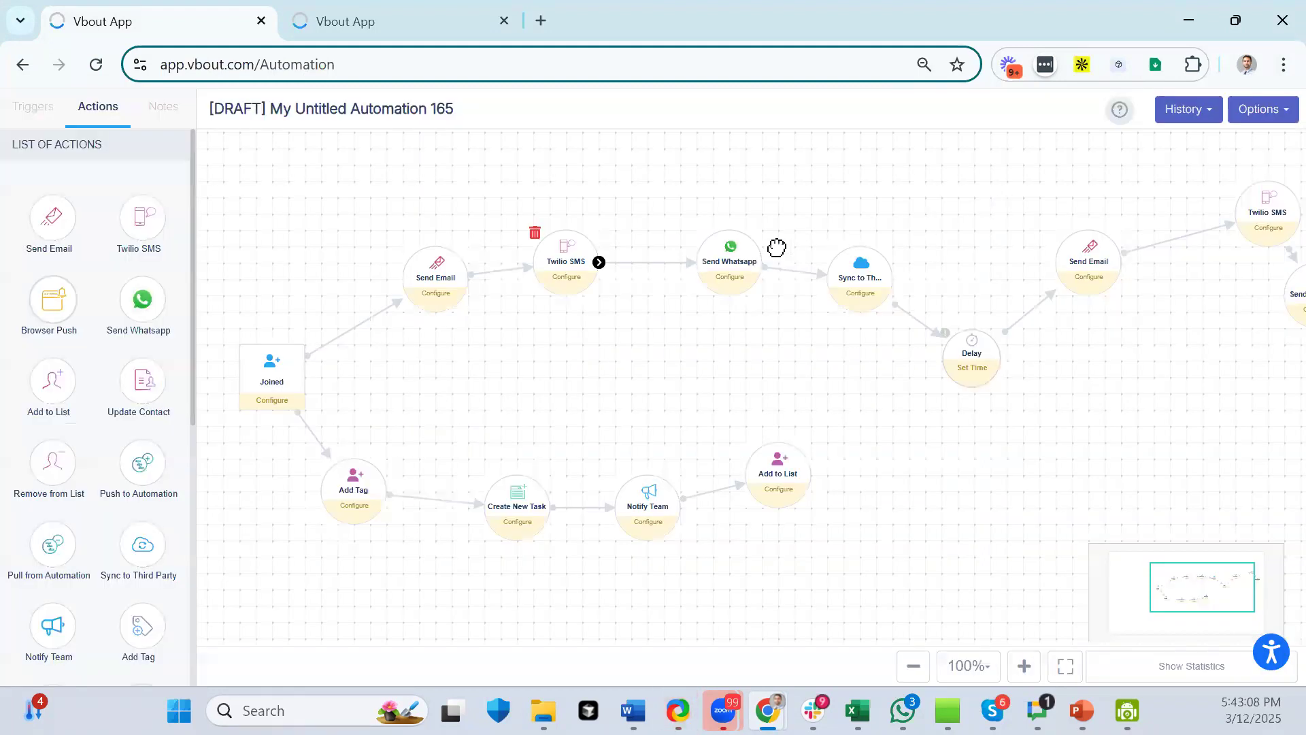
- Start a new Marketing-type WhatsApp template for the Send Whatsapp step
click(749, 272)
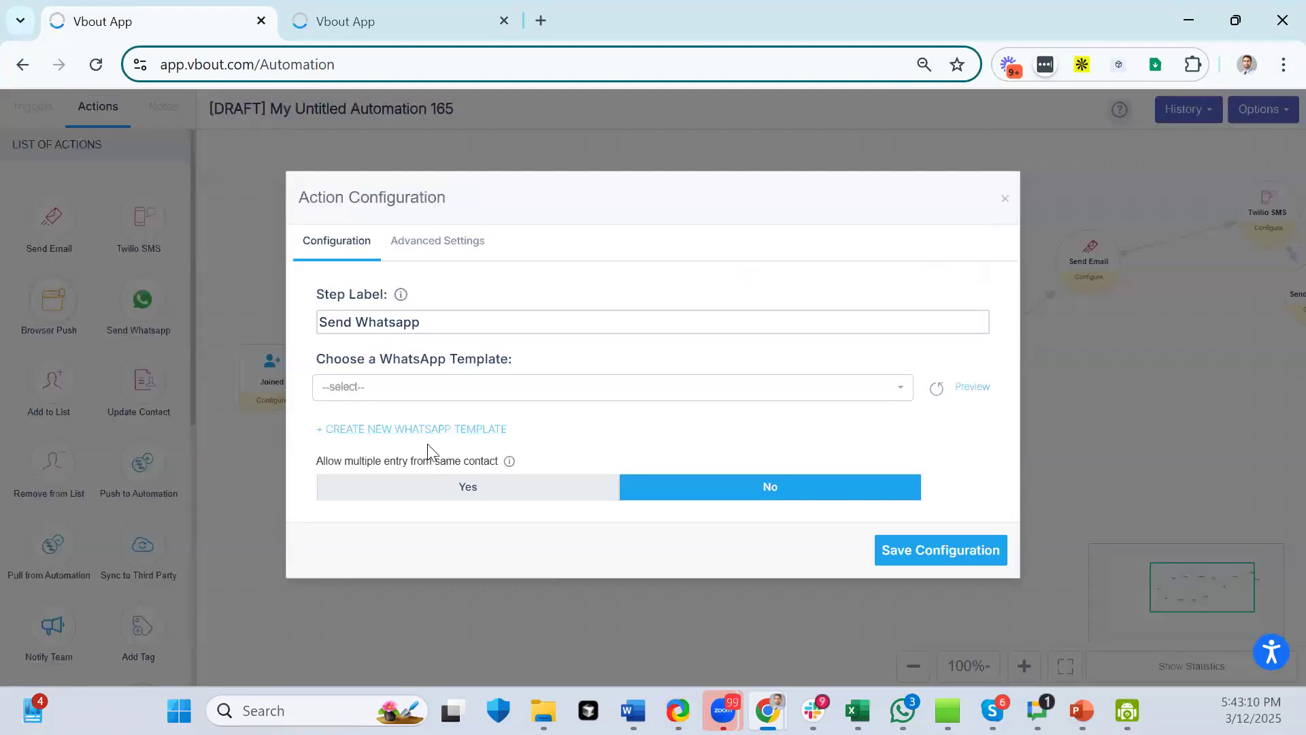
click(408, 431)
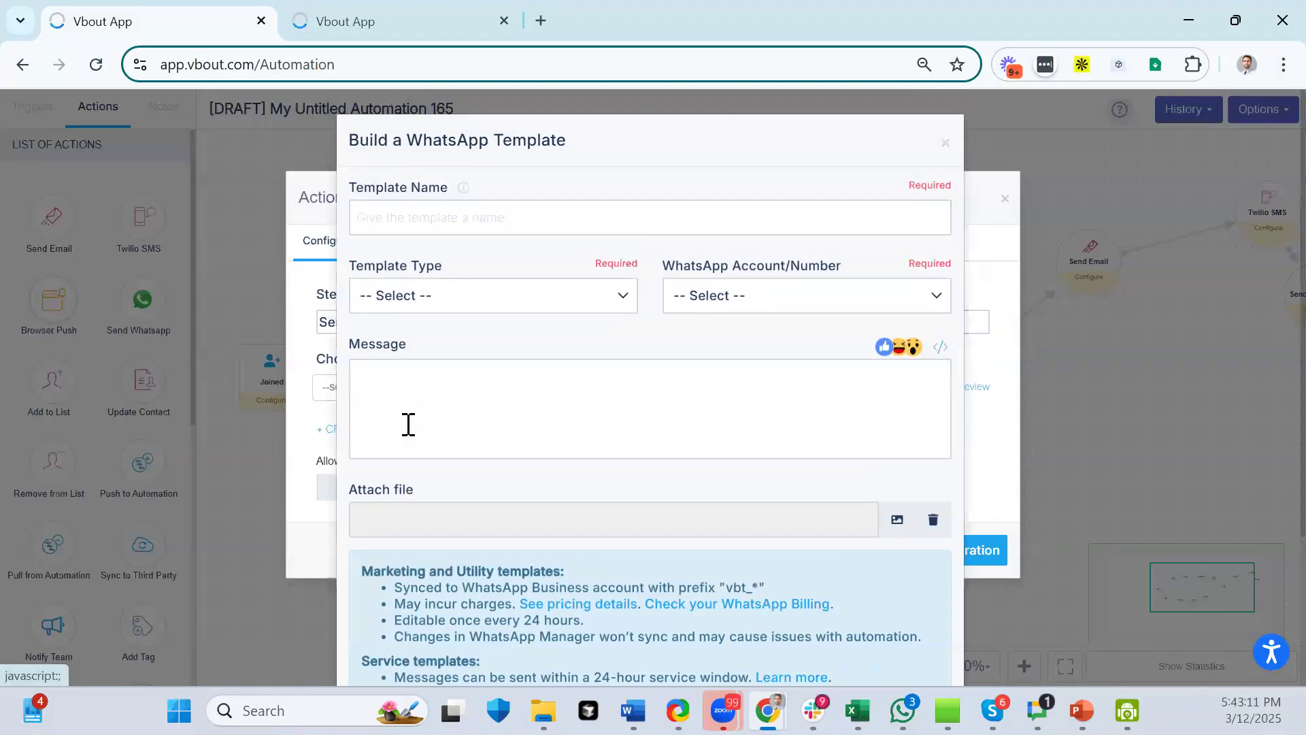
click(525, 296)
click(430, 352)
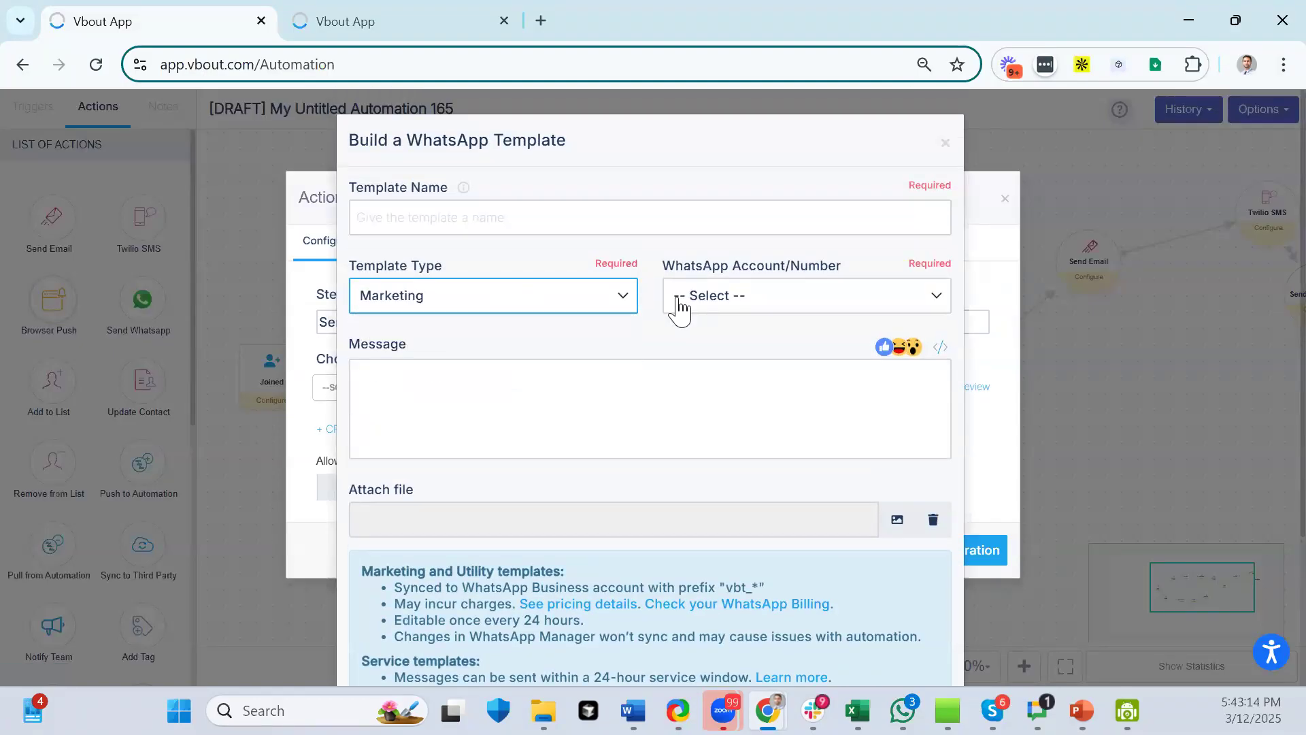
click(678, 306)
click(485, 300)
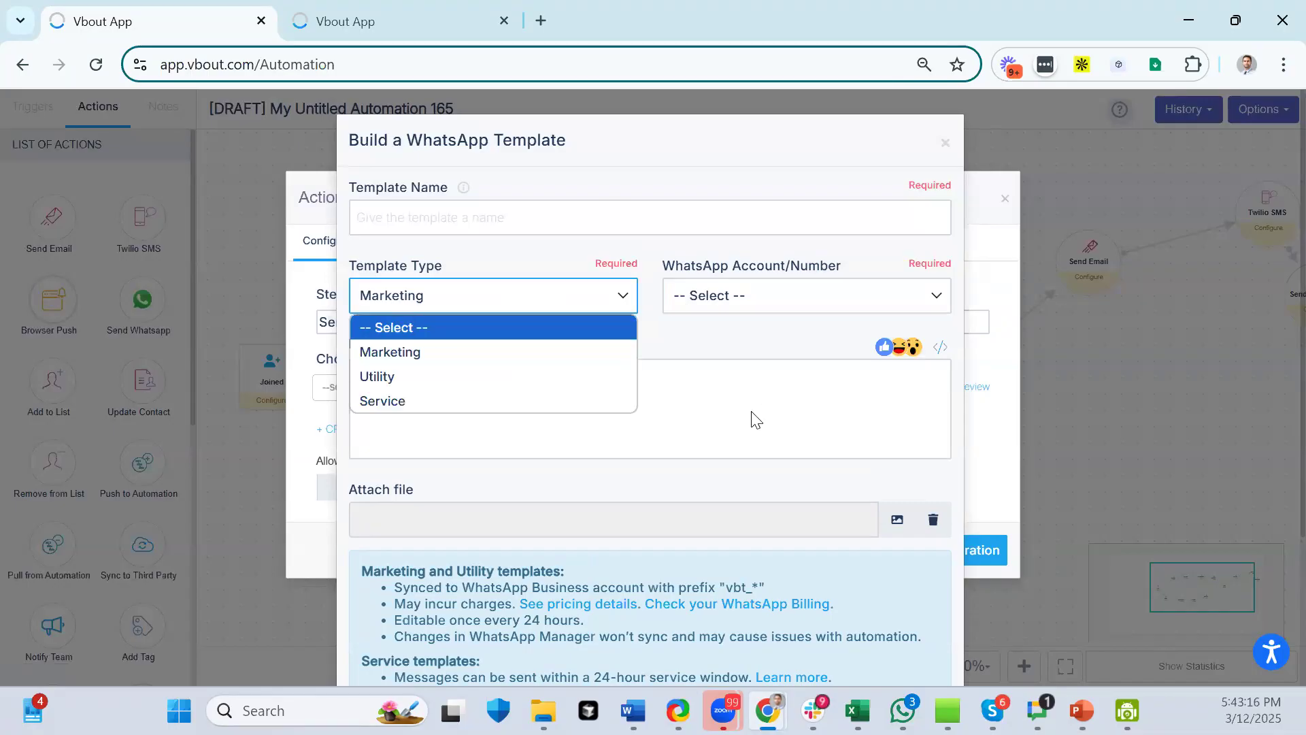
click(657, 372)
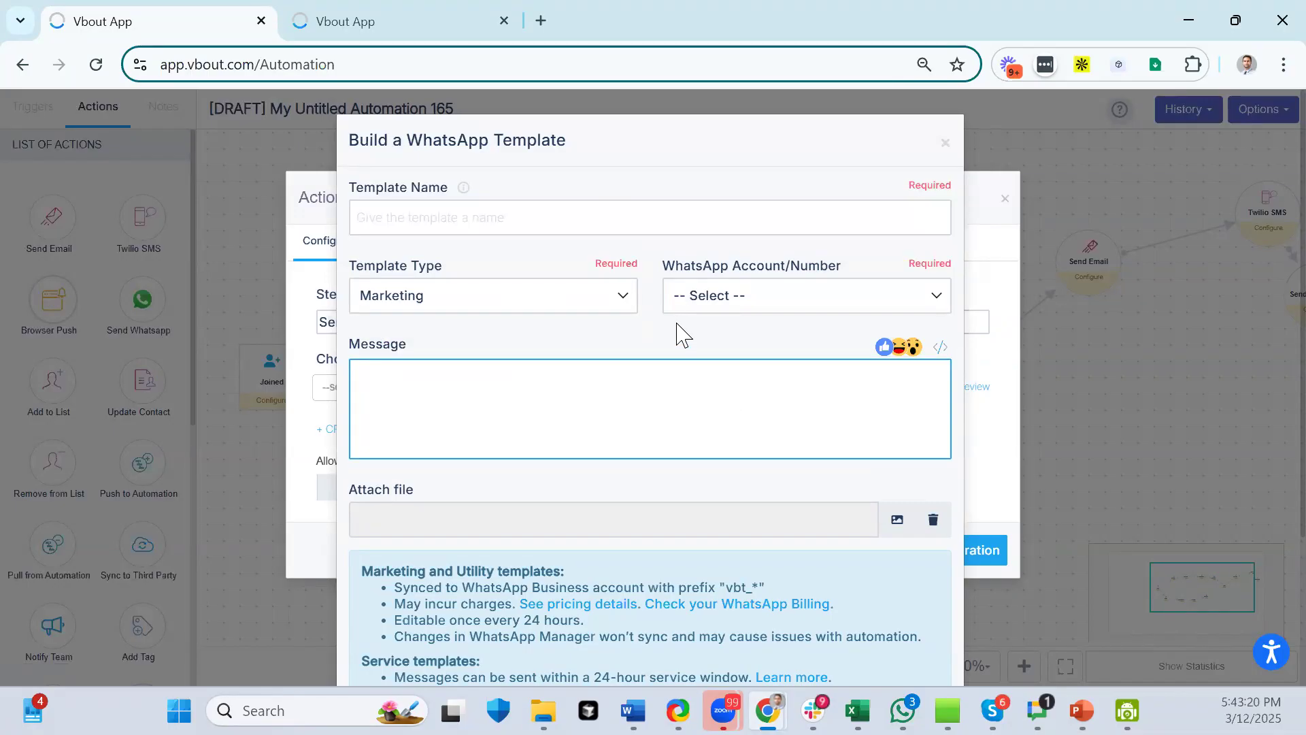
- Check the message shortcodes, then close the template builder and step settings without saving
scroll(530, 387, down, 2)
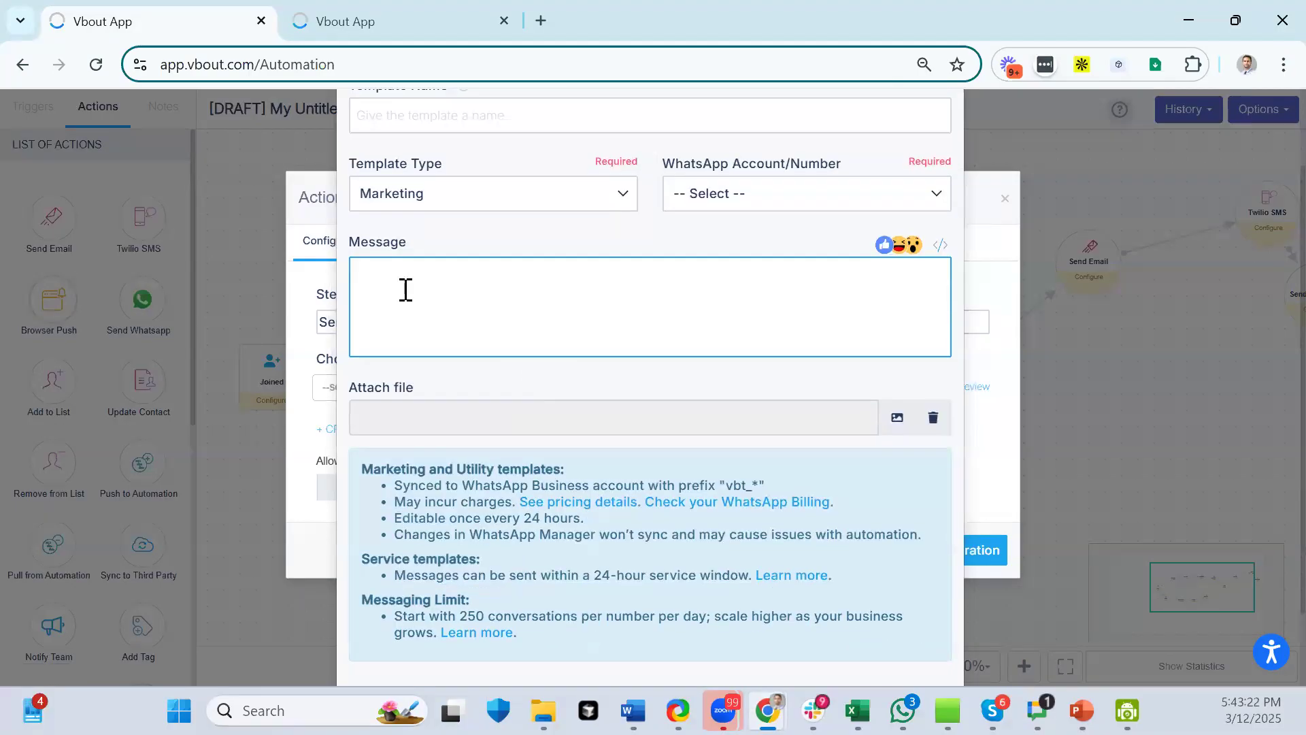
click(945, 247)
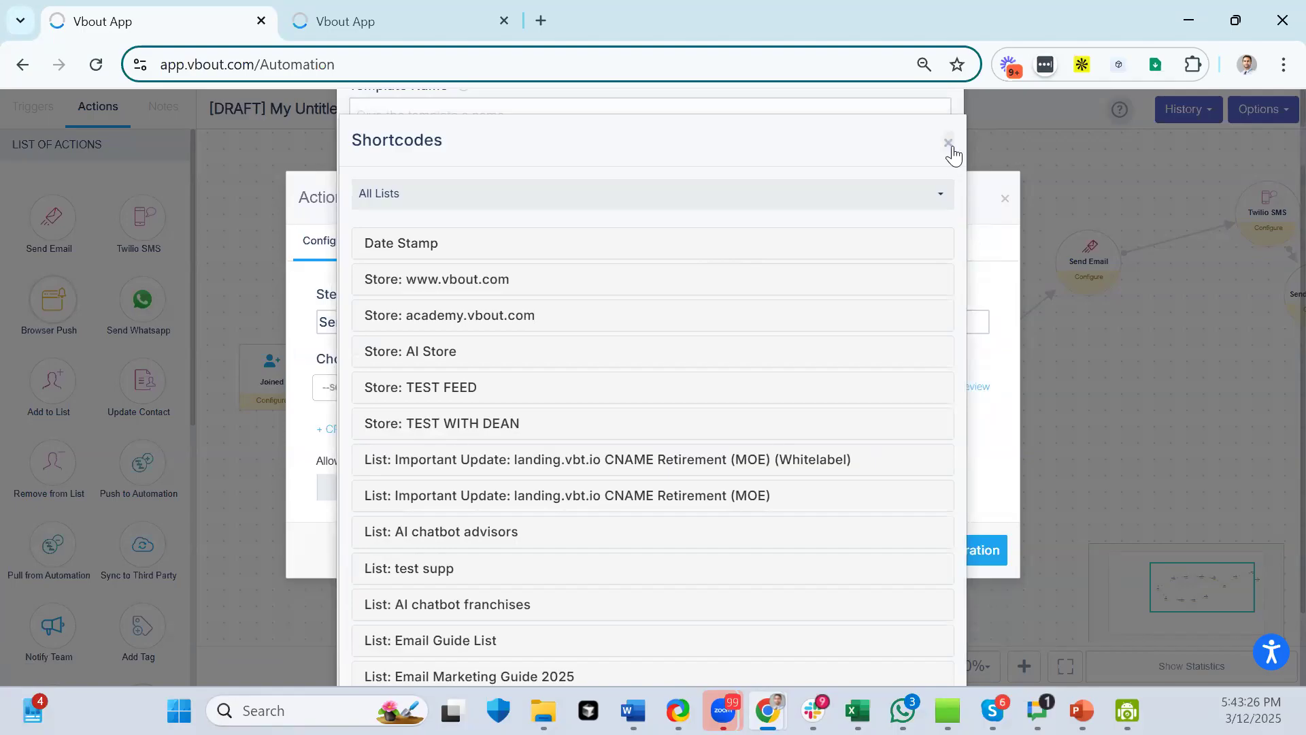
click(948, 143)
scroll(945, 153, up, 2)
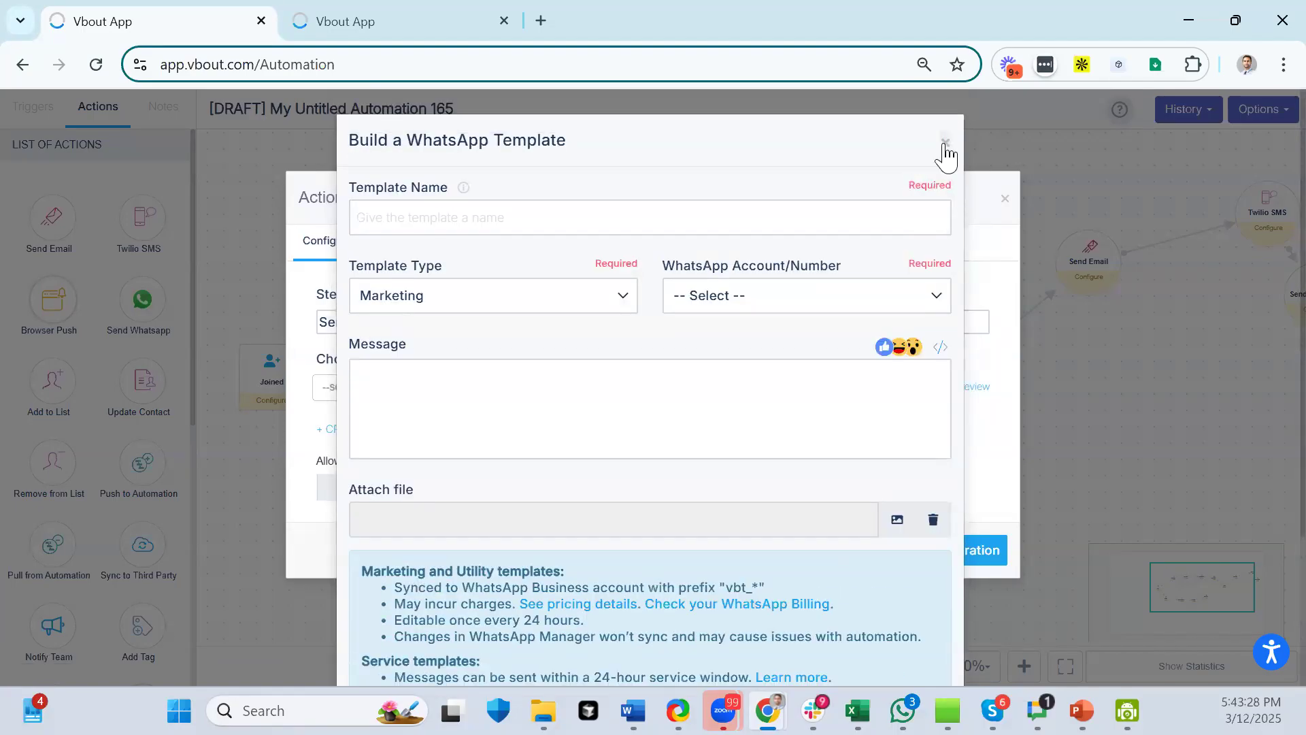
click(945, 143)
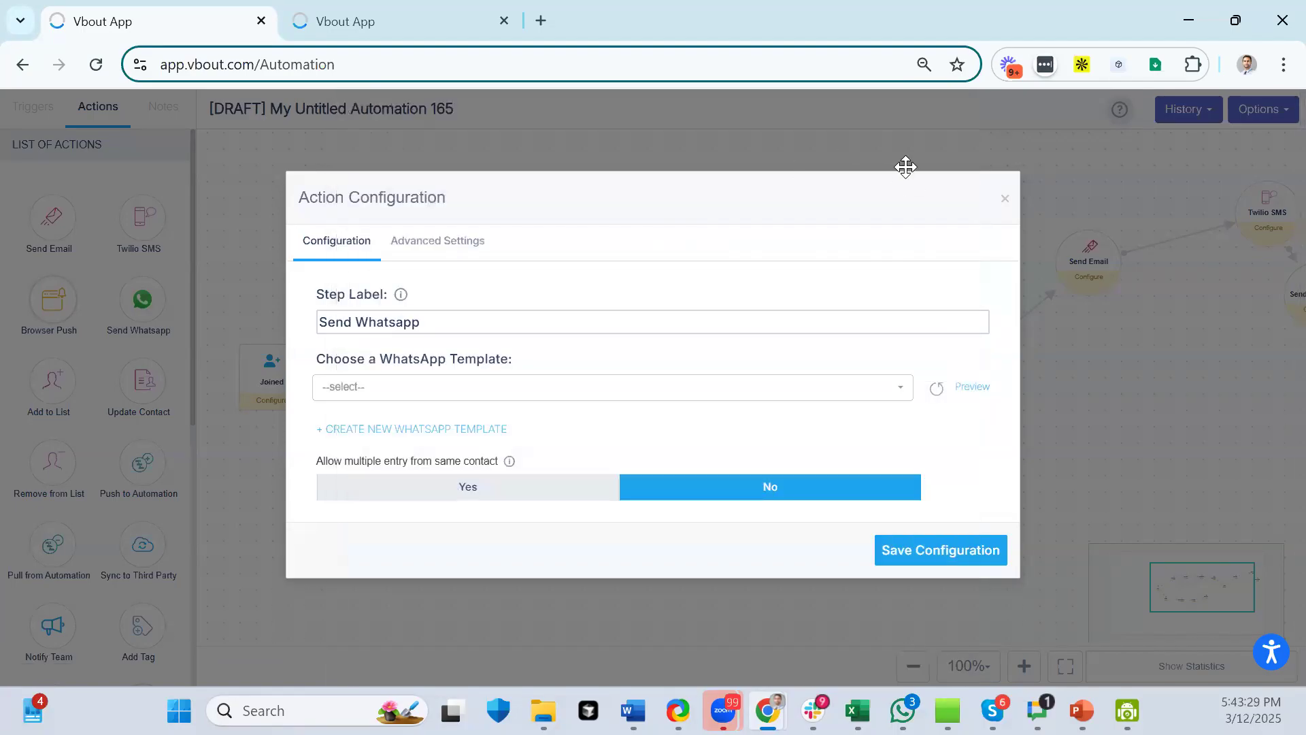
click(1005, 199)
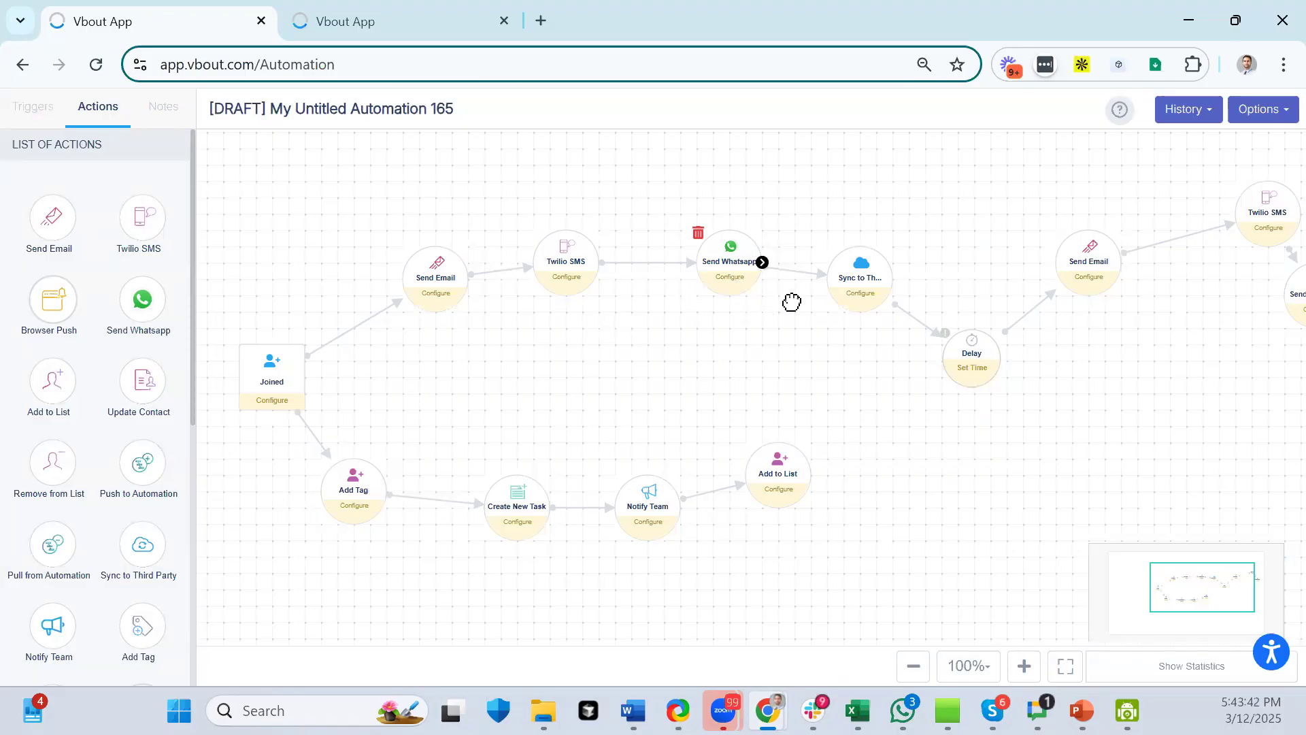
- Switch the Sync to Third Party step to use a webhook
click(862, 294)
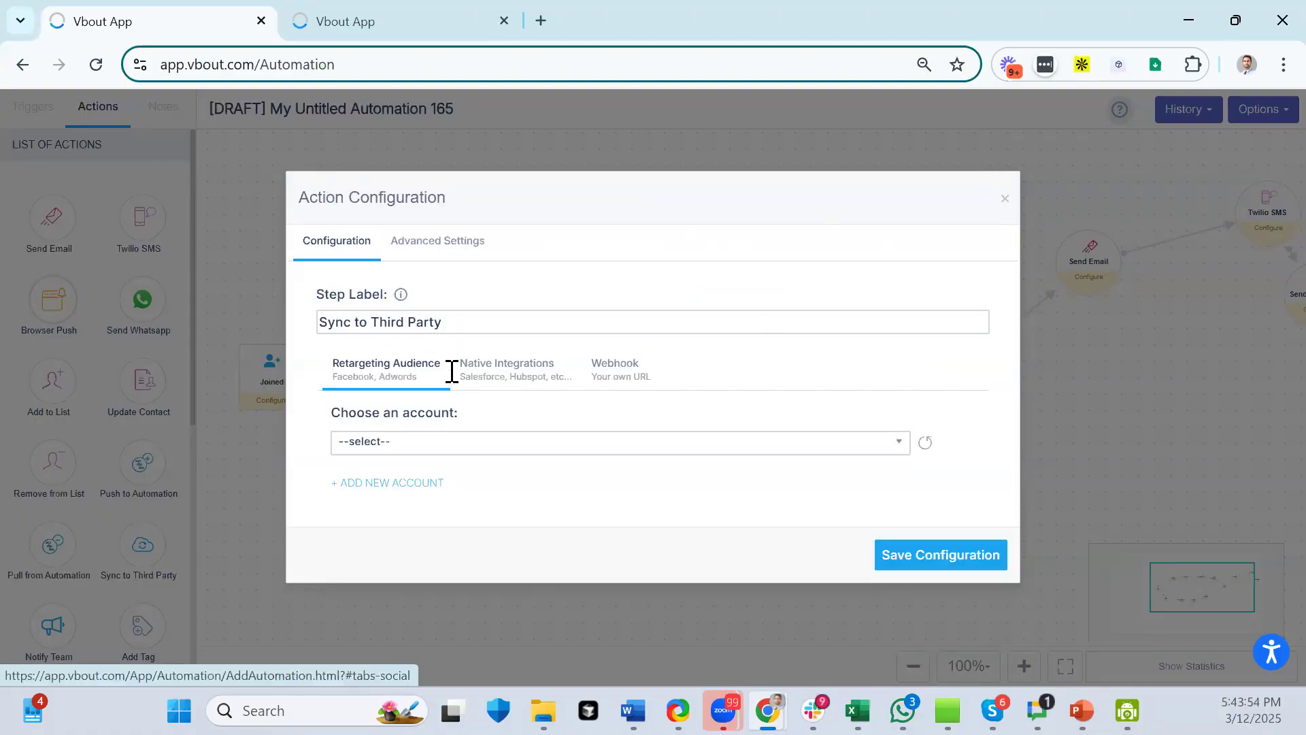
click(504, 374)
click(612, 373)
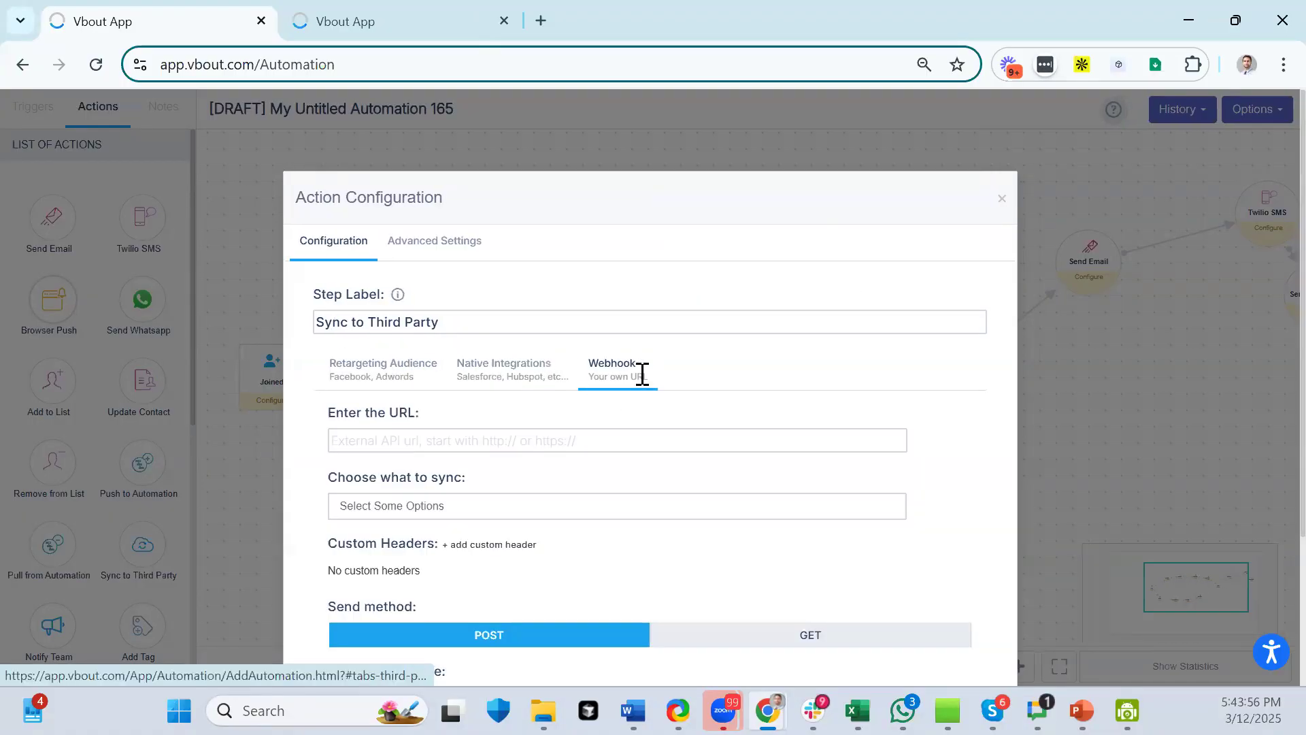
click(583, 442)
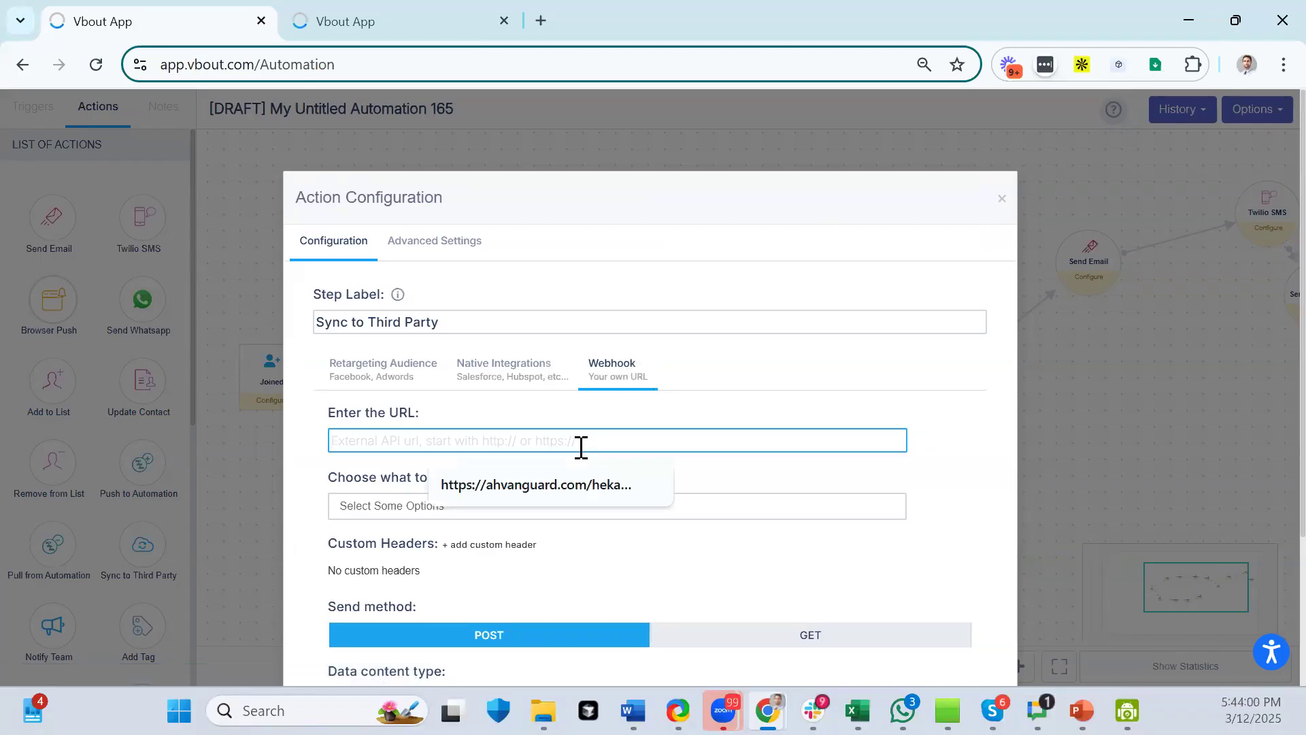
click(542, 417)
- Sync Custom Fields by POST as JSON using a custom template
click(459, 503)
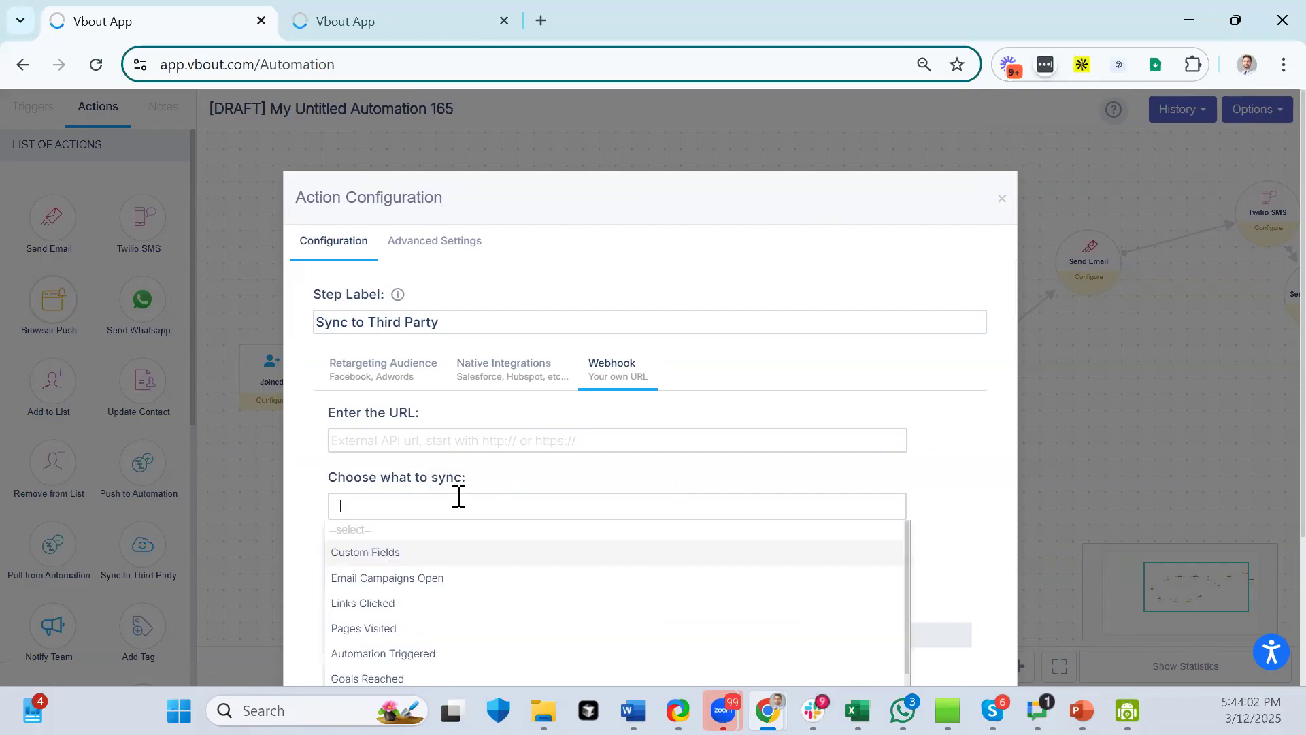
click(383, 548)
scroll(515, 455, down, 3)
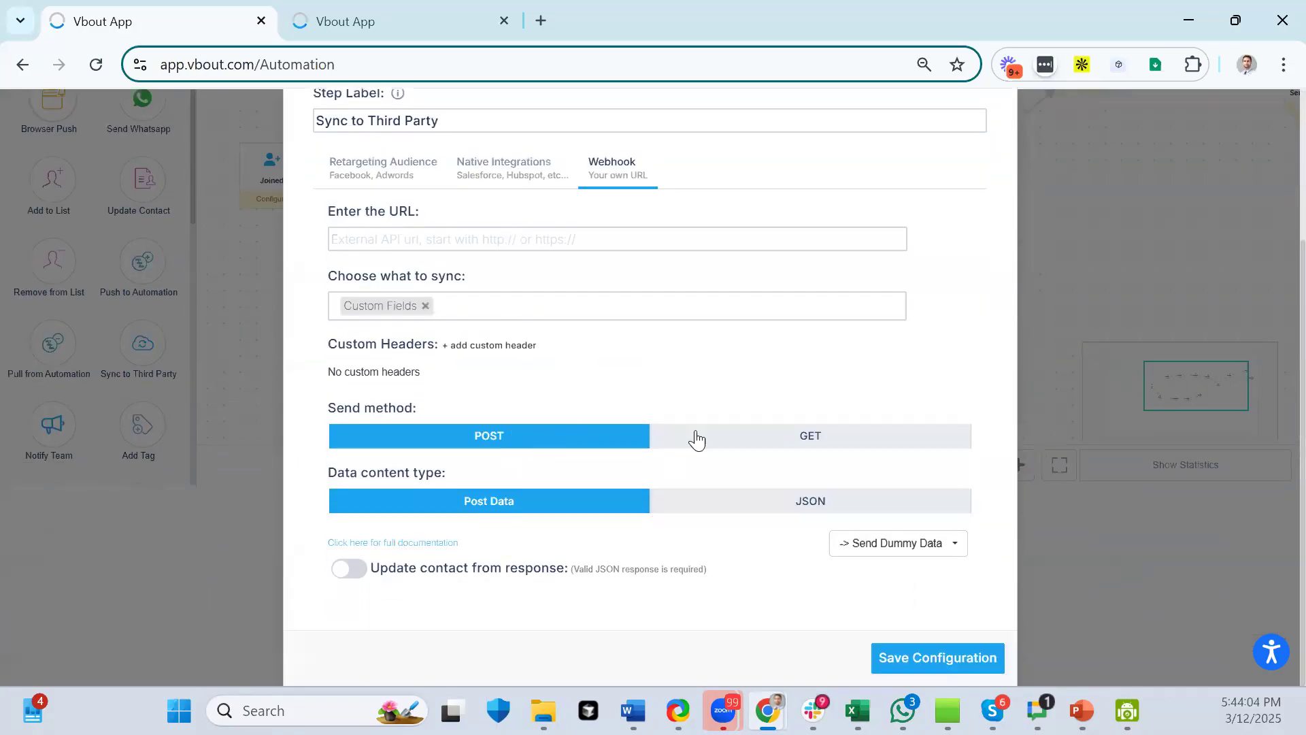
click(749, 444)
click(590, 485)
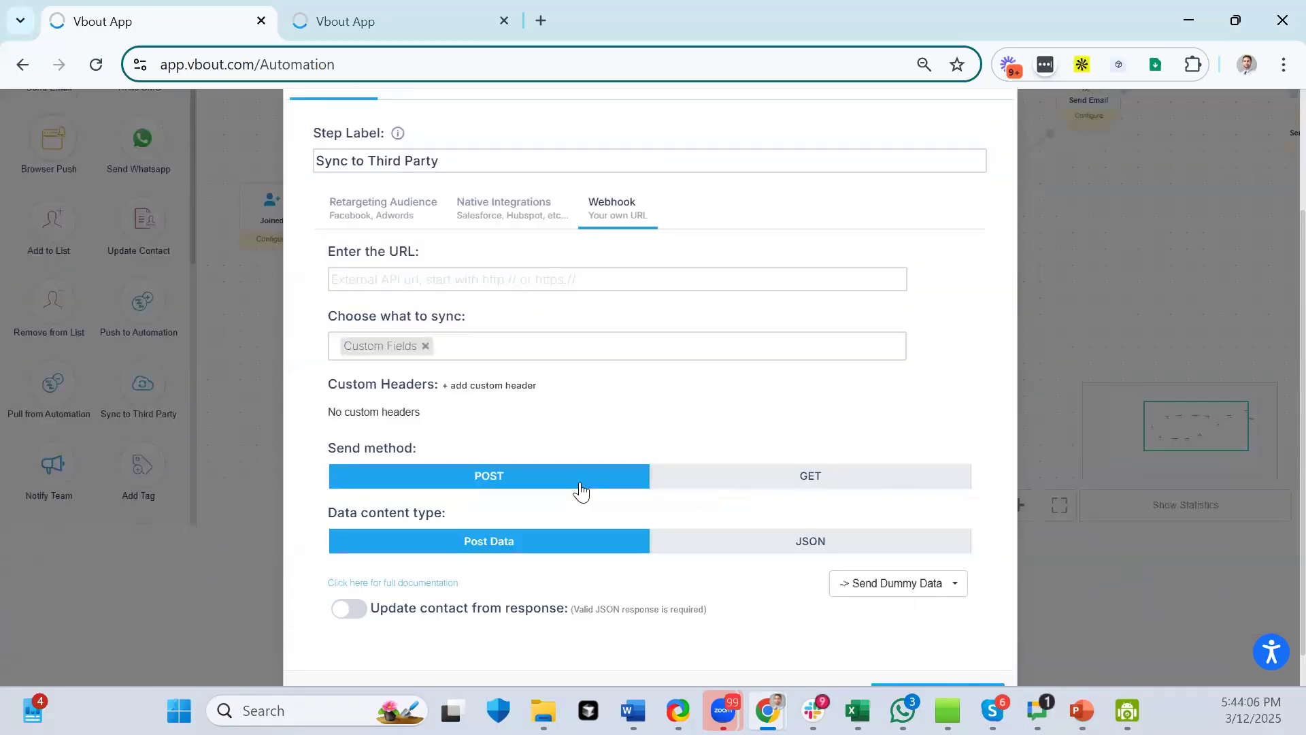
click(759, 546)
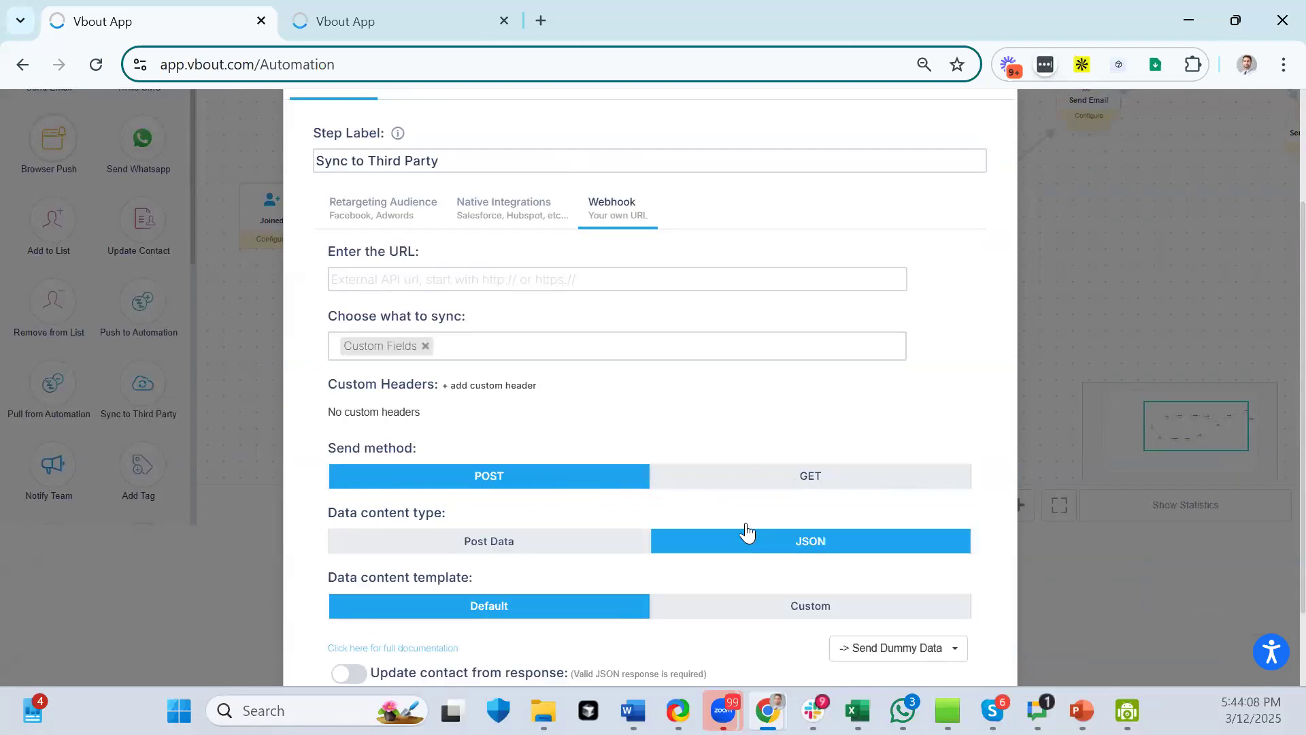
scroll(746, 531, down, 2)
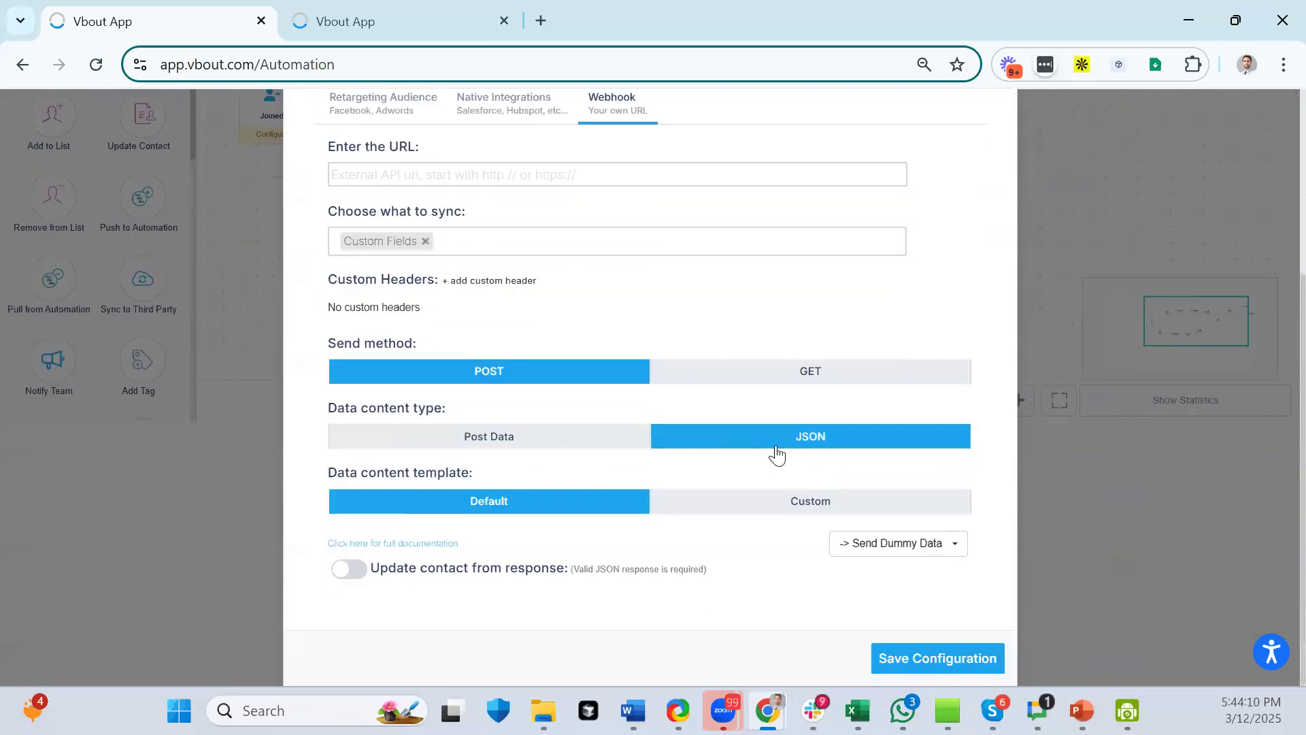
click(790, 515)
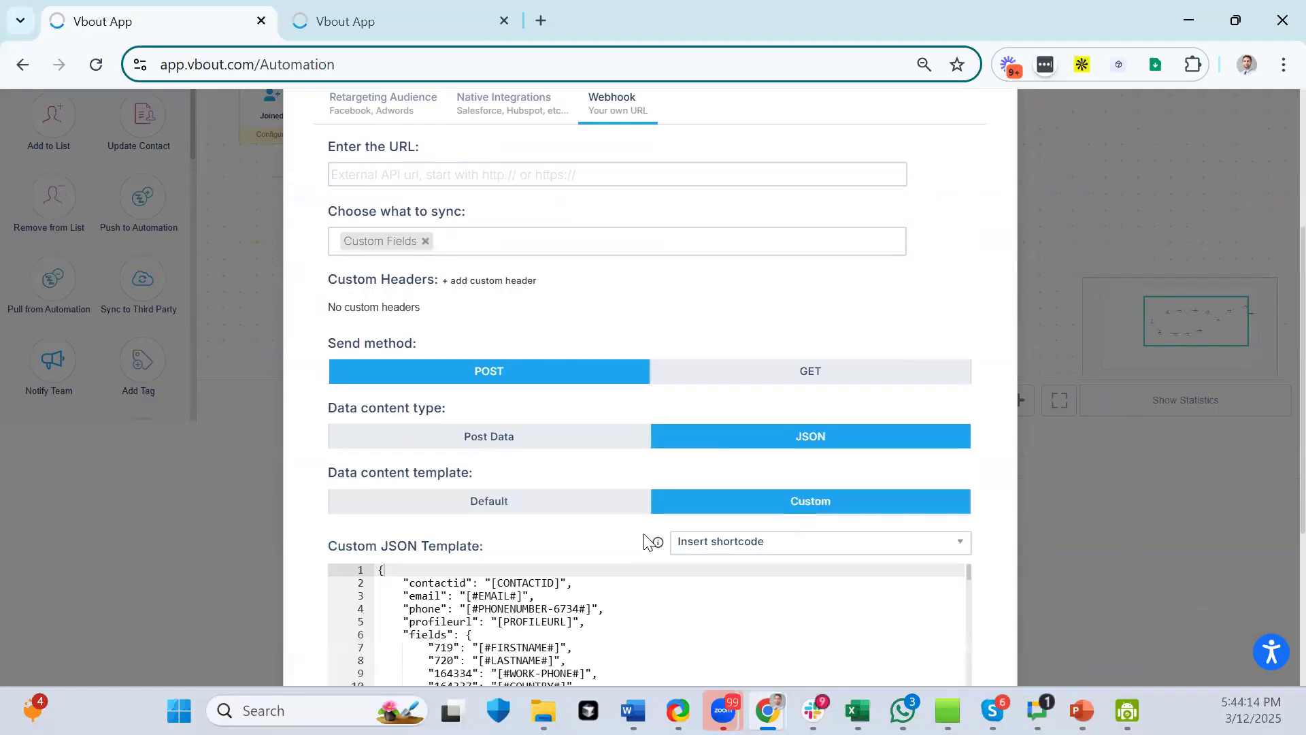
- Delete the 173712 field line from the custom JSON template
scroll(648, 541, down, 4)
scroll(631, 406, down, 20)
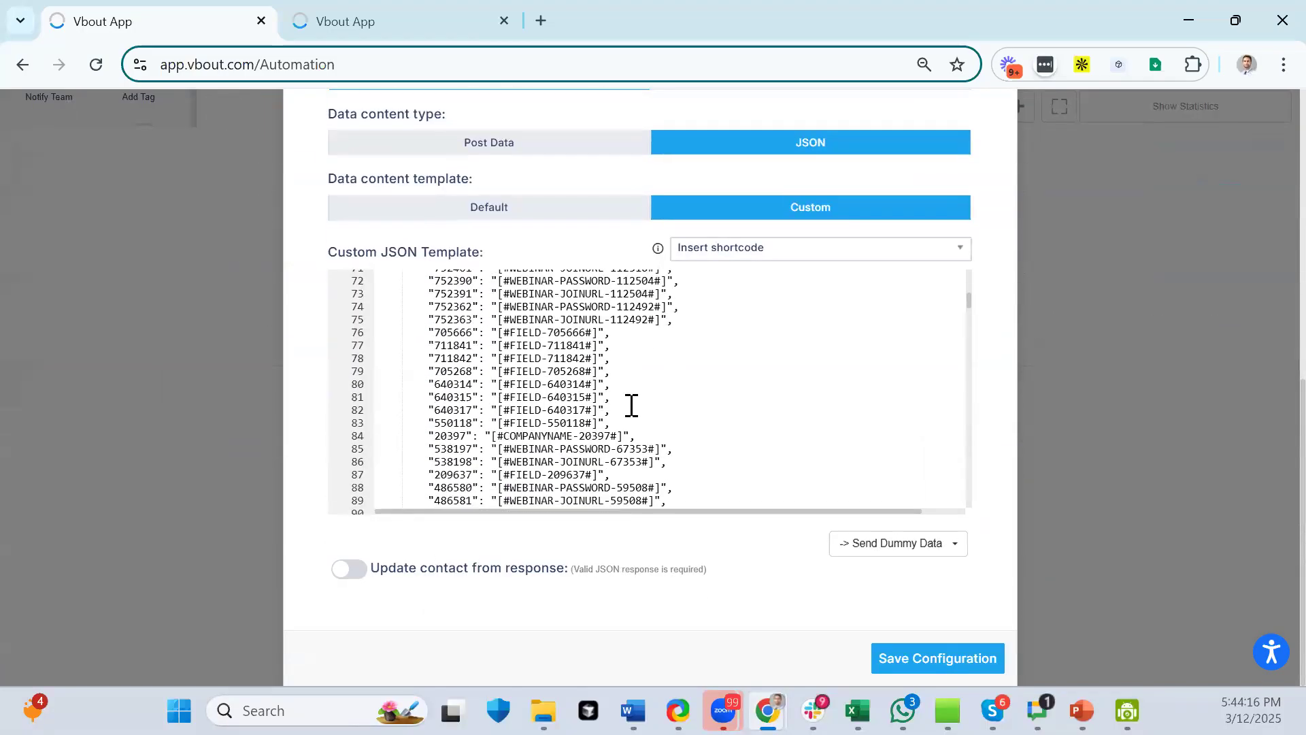
drag(631, 403, 355, 402)
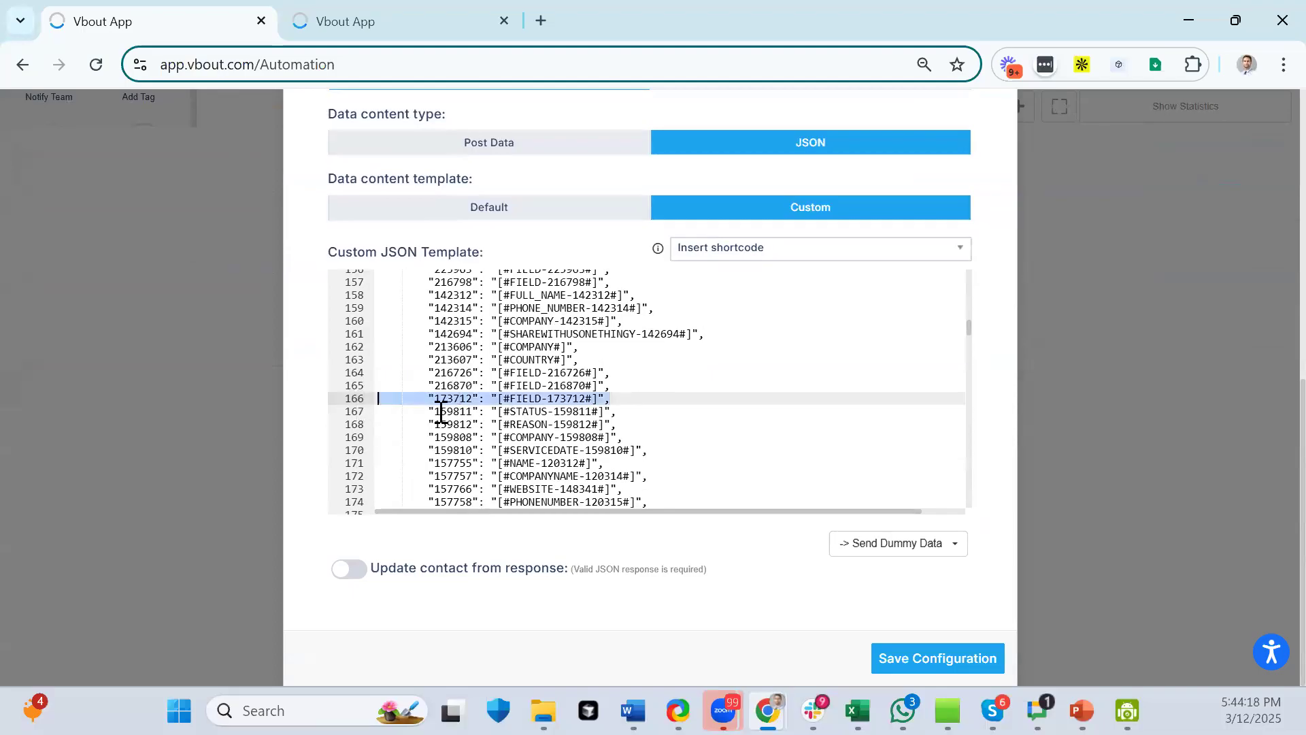
key(BackSpace)
key(BackSpace)
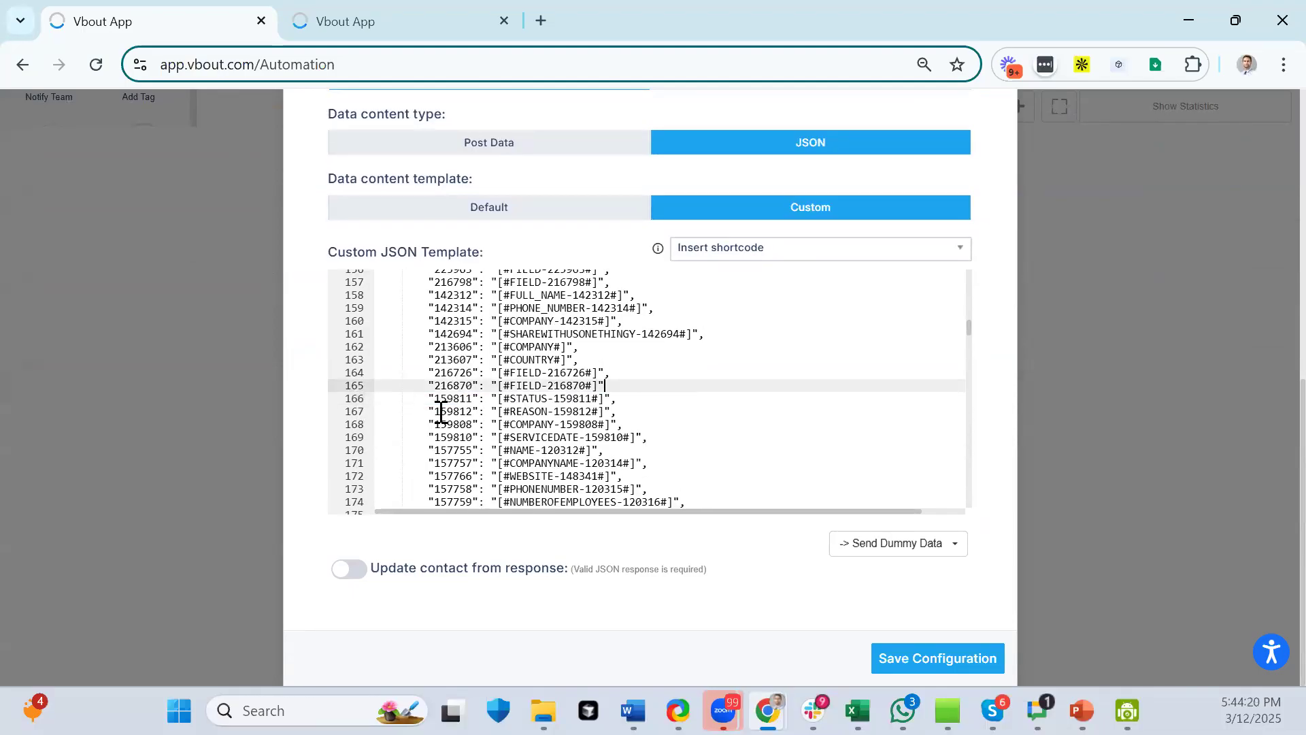
scroll(441, 412, down, 20)
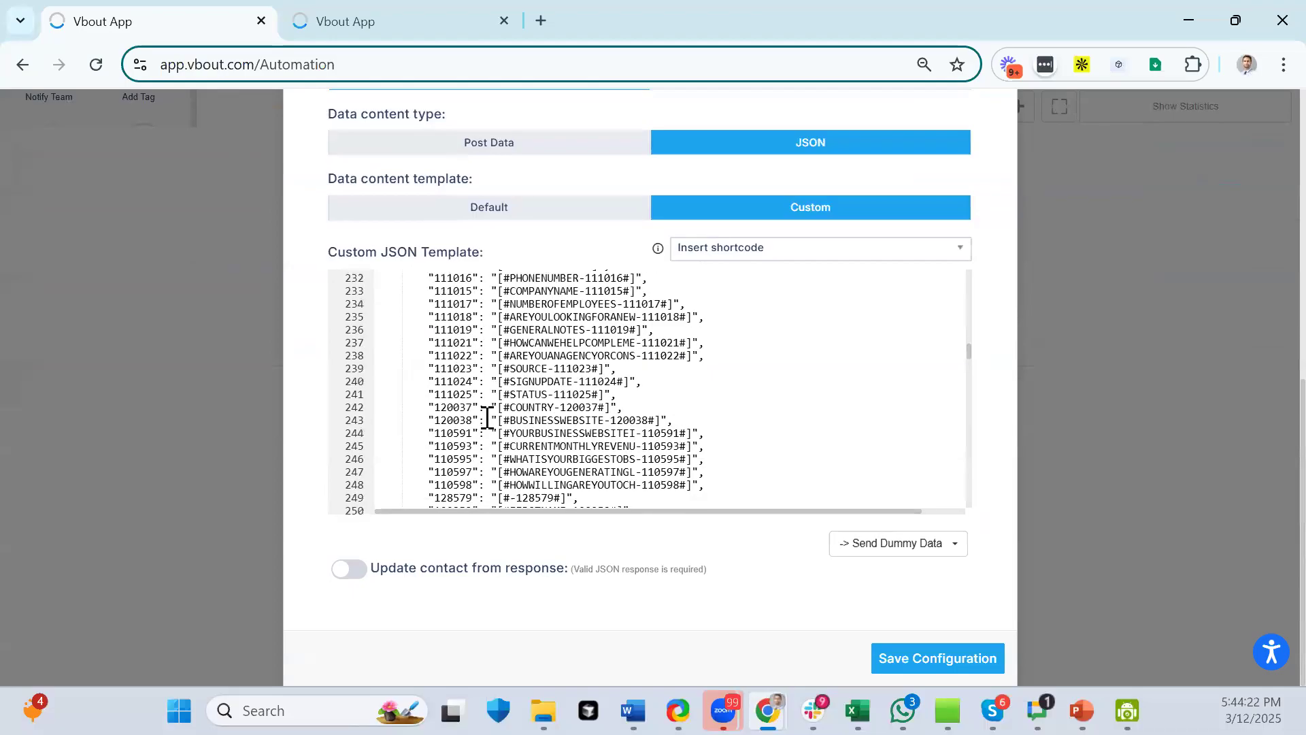
scroll(490, 422, down, 10)
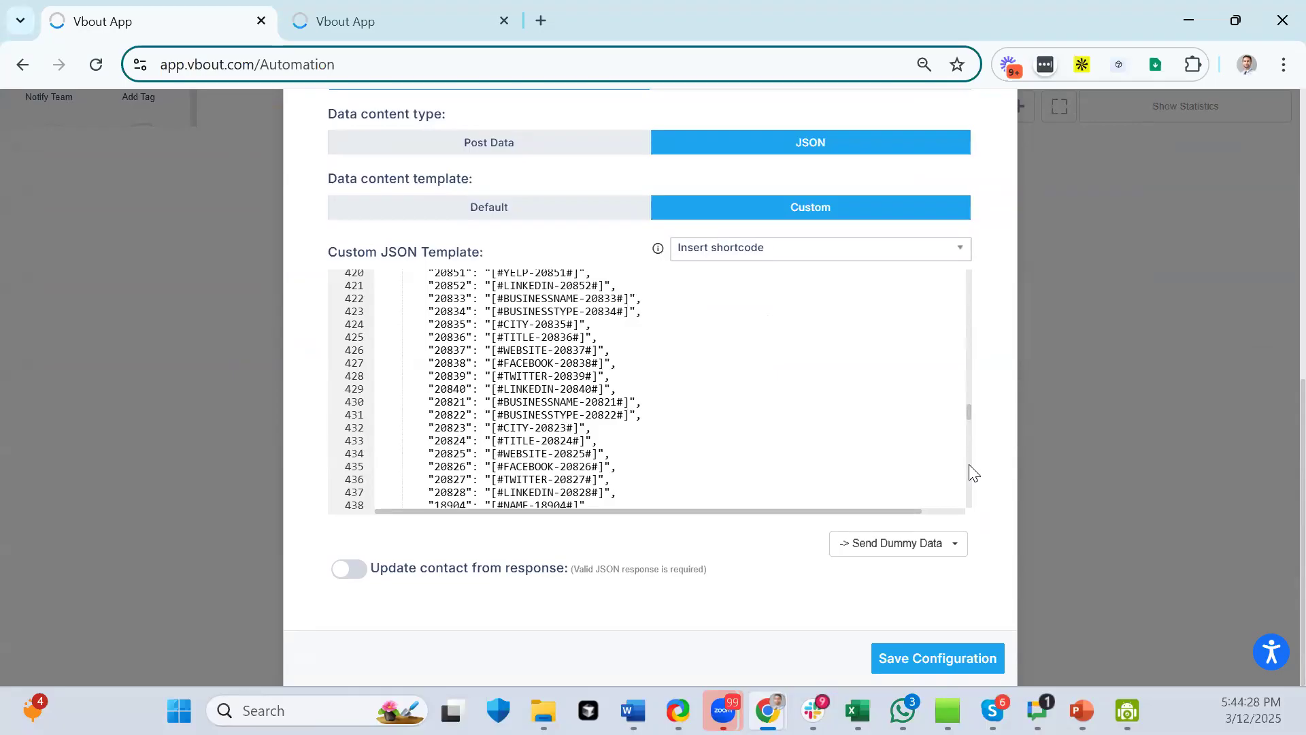
- Turn on updating the contact from the webhook response
click(955, 542)
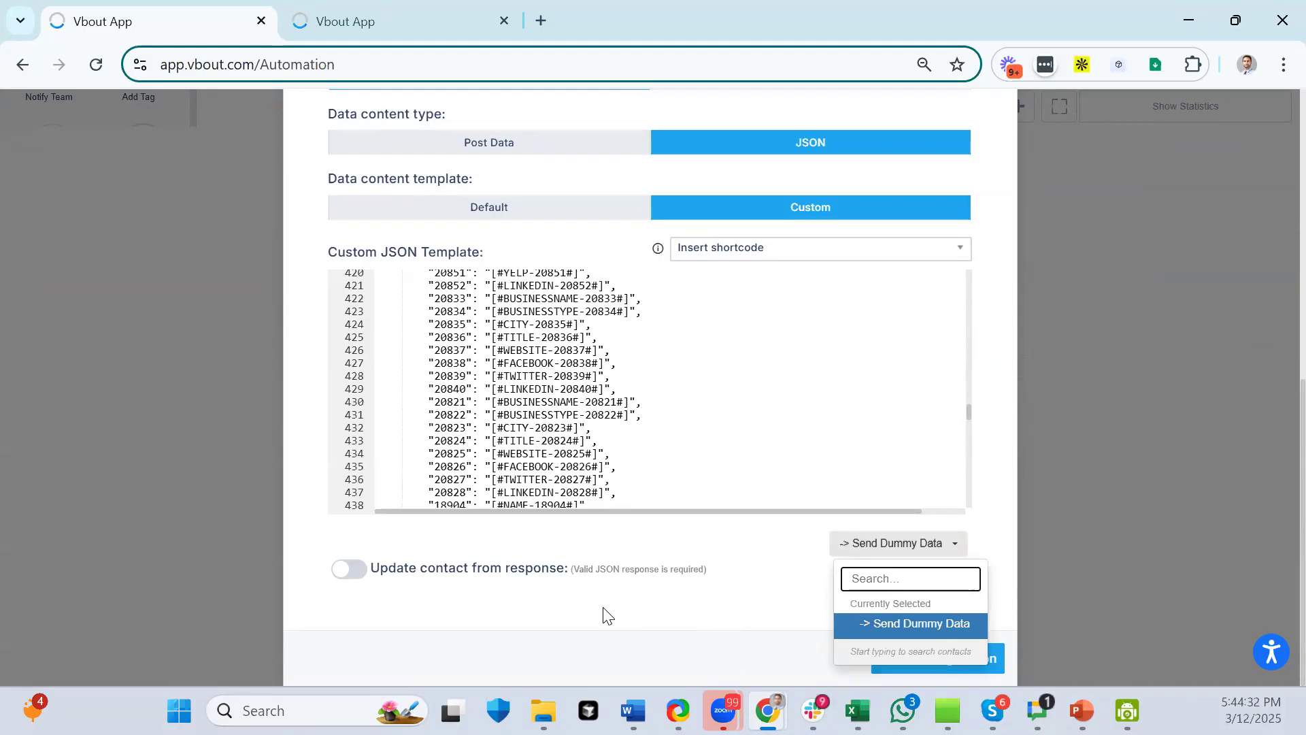
click(348, 571)
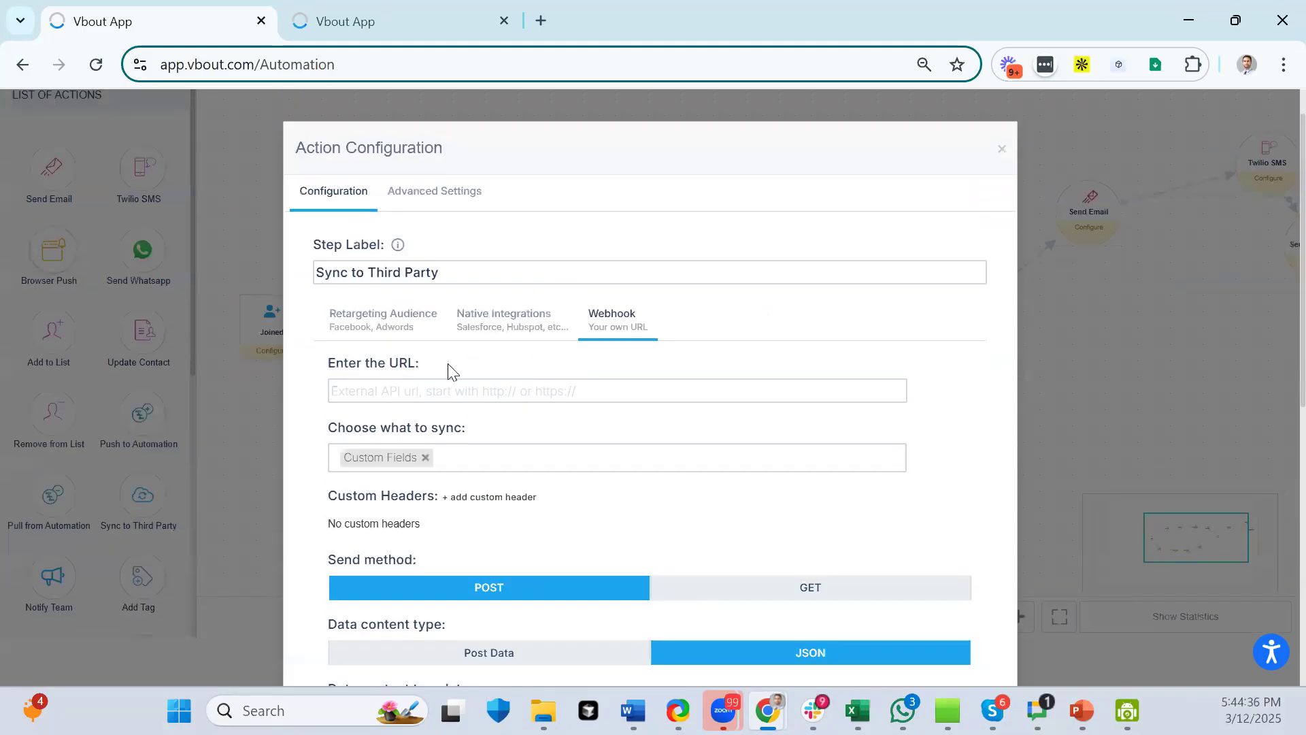
scroll(782, 512, down, 5)
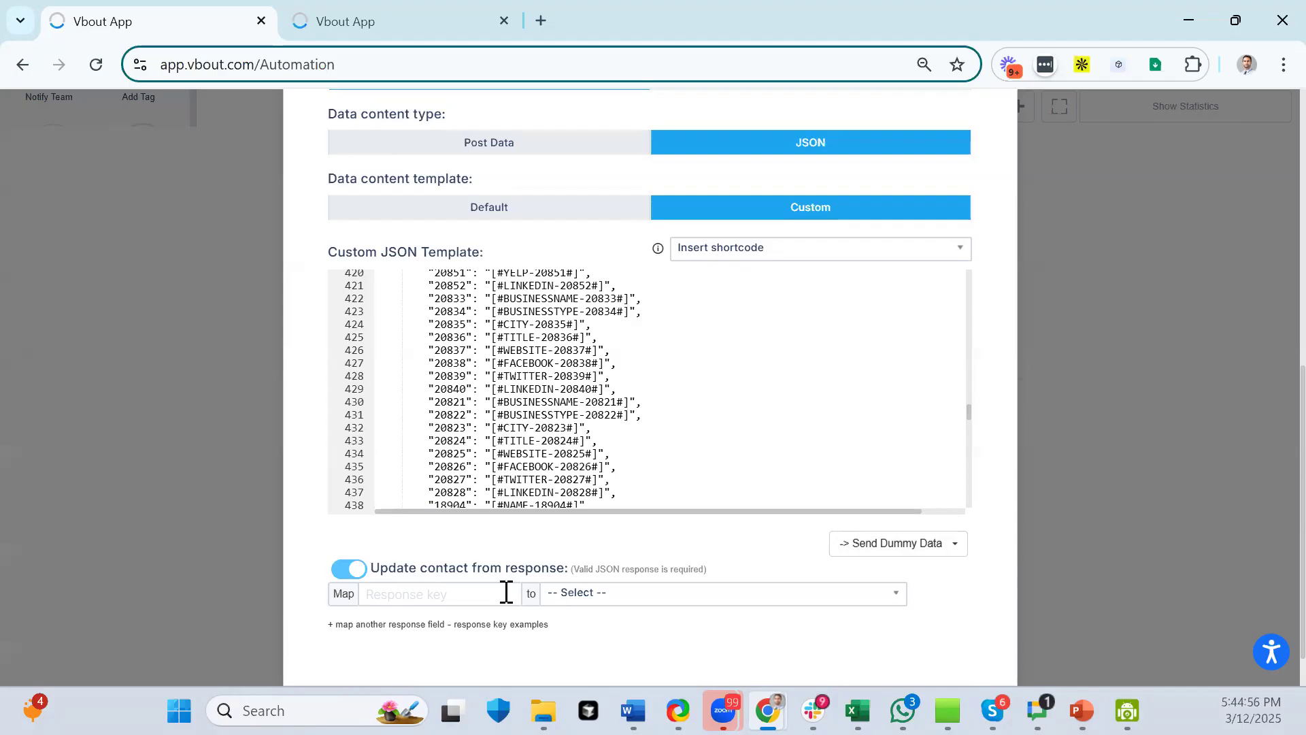
scroll(506, 592, down, 1)
scroll(676, 362, up, 9)
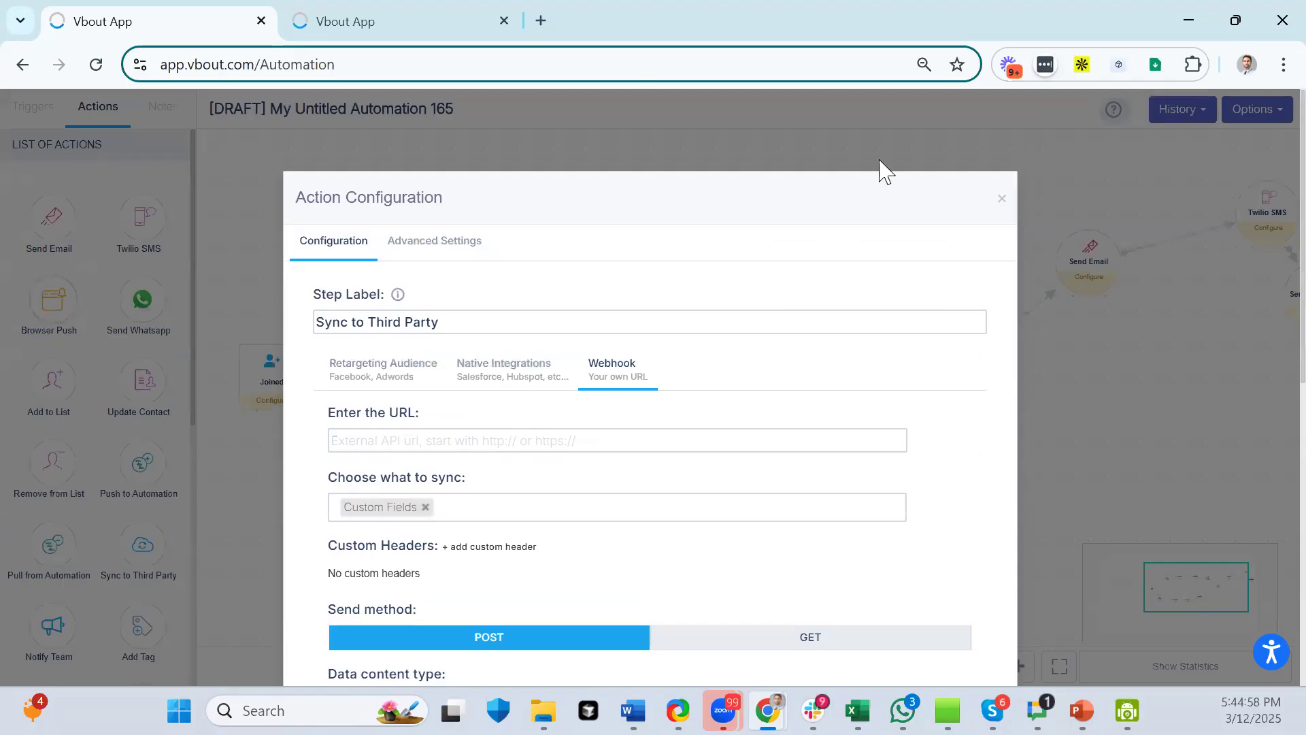
click(1001, 203)
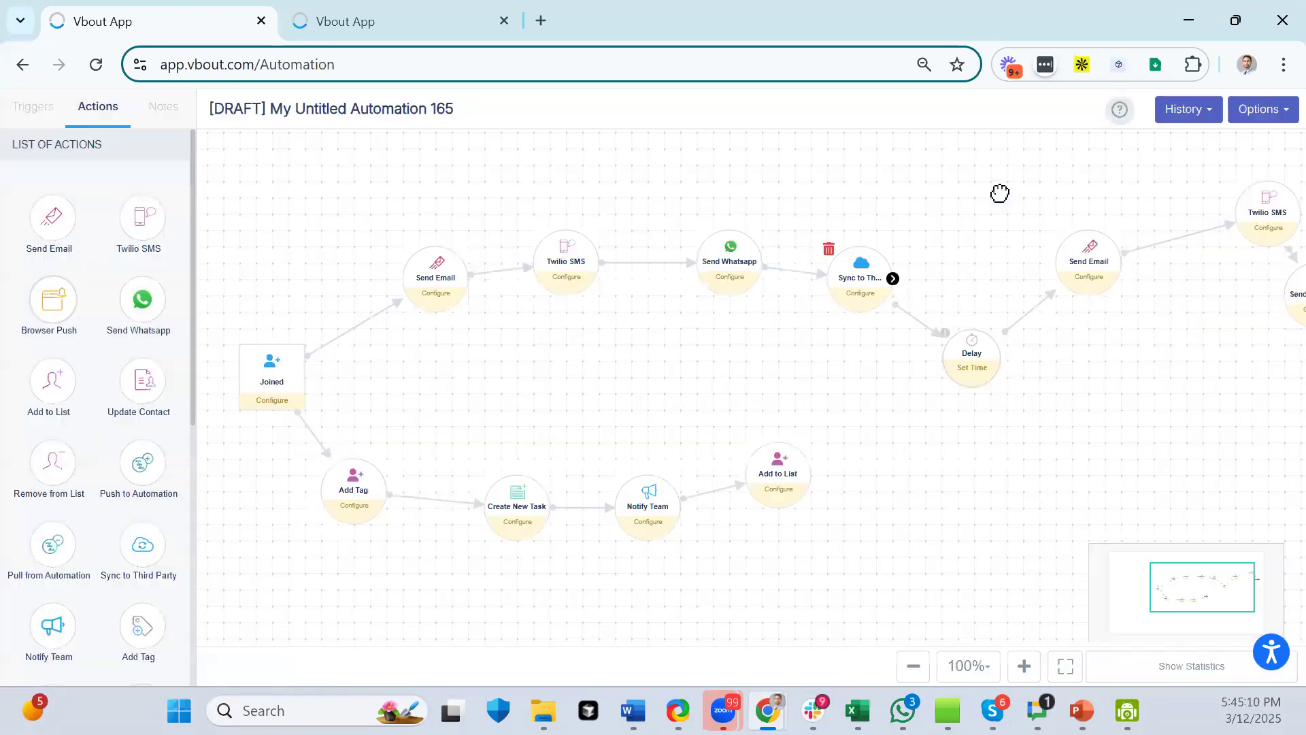
drag(755, 389, 744, 387)
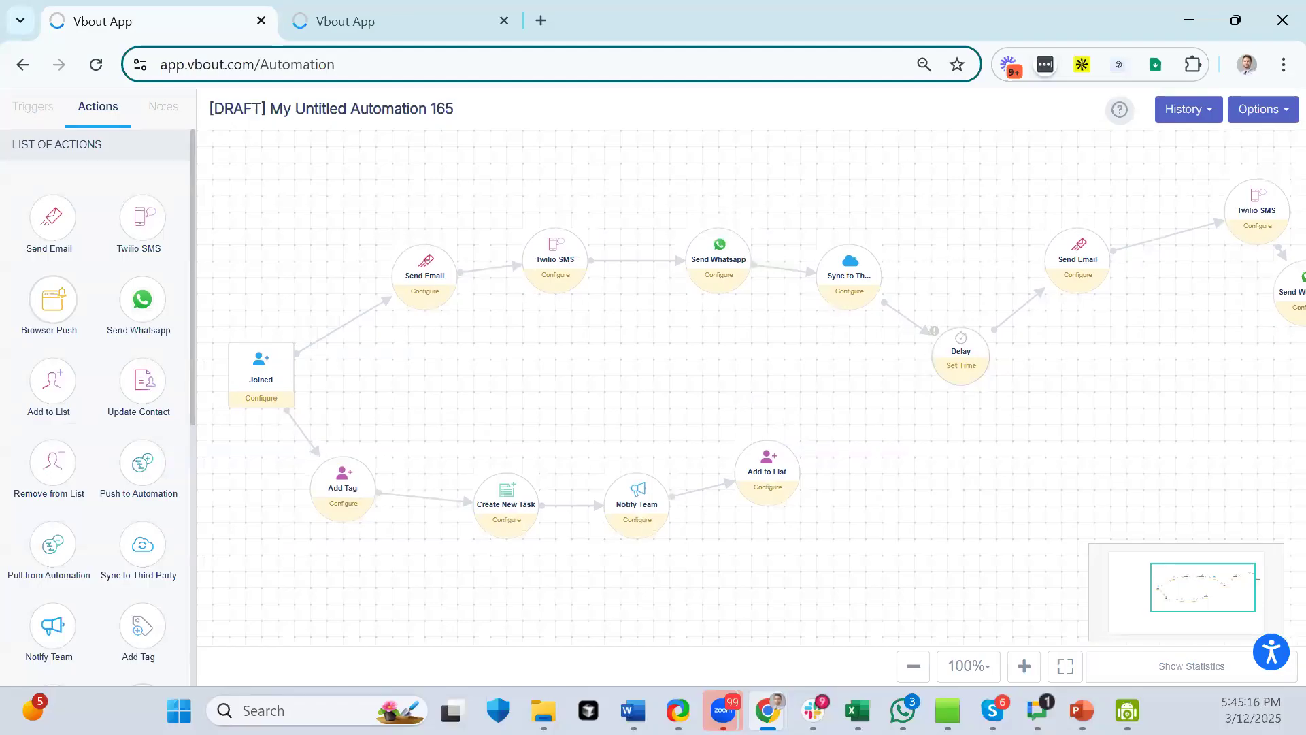
drag(1105, 507, 1090, 496)
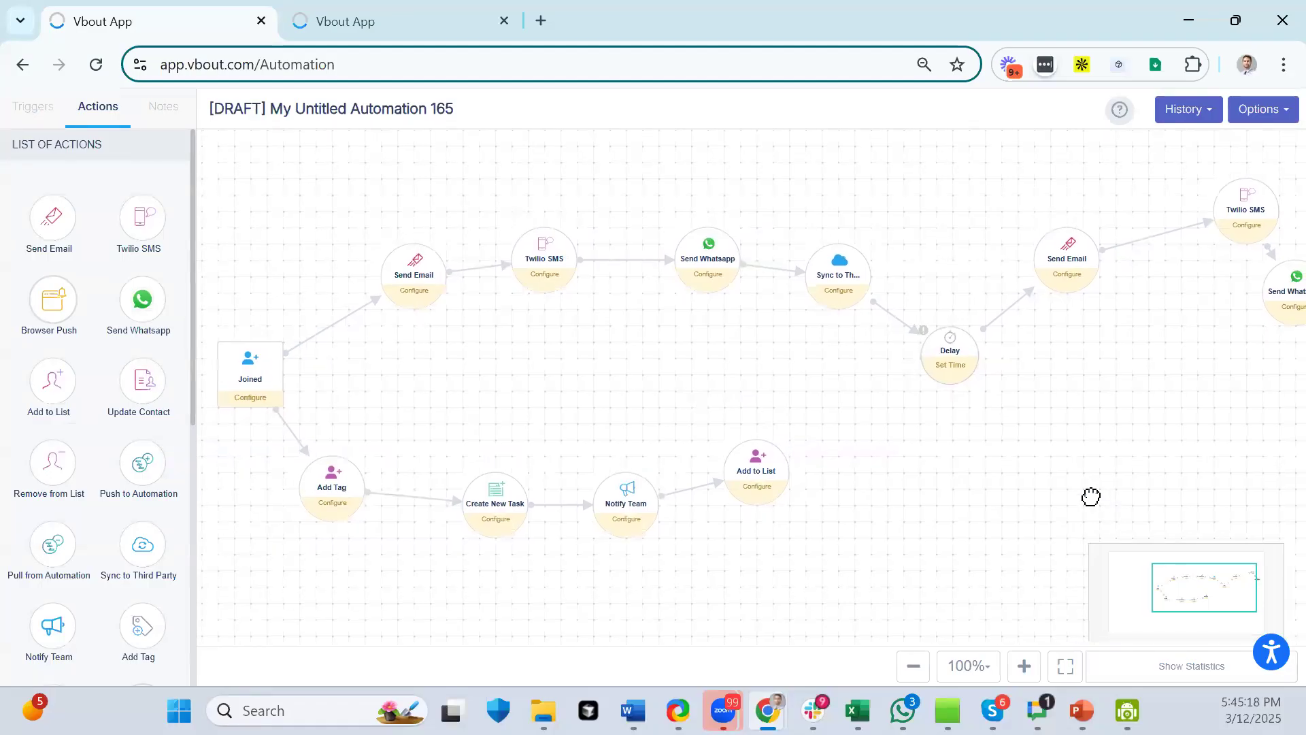
- Set the delay to 1 day with advanced timing at a specific time of 08:13 am
click(937, 374)
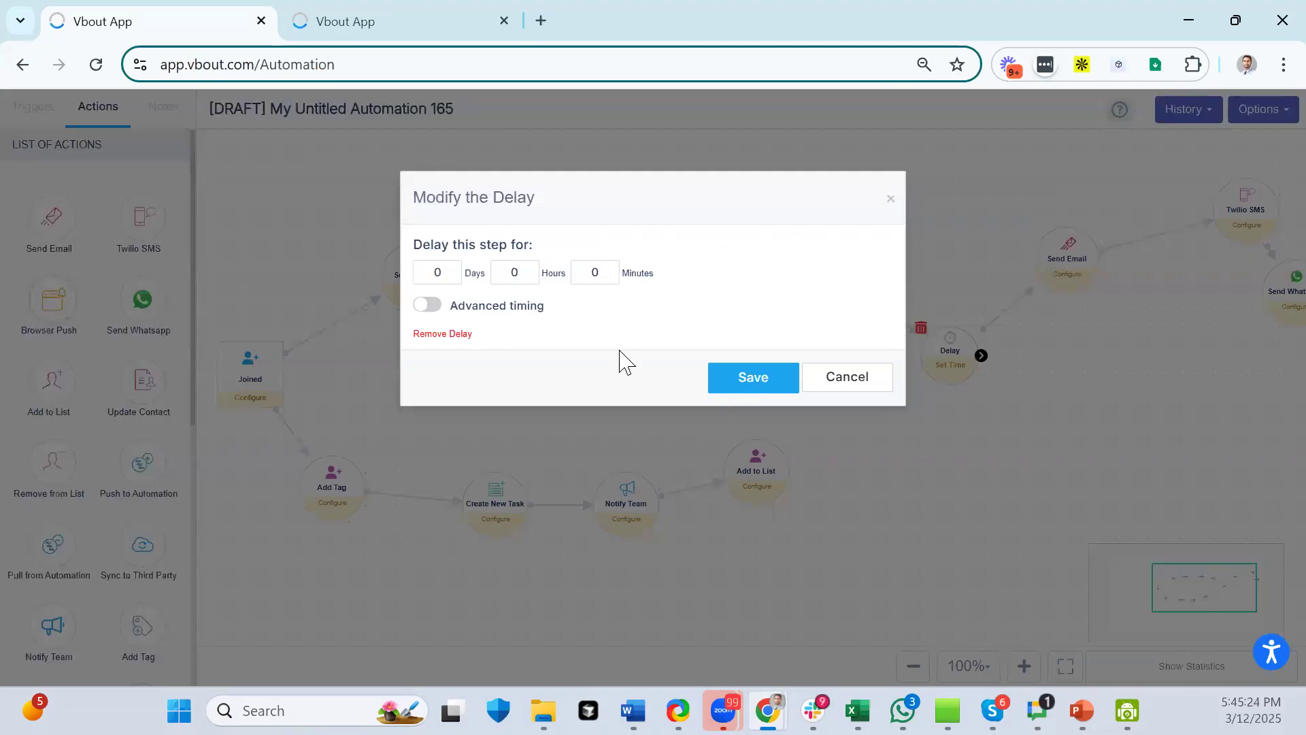
drag(443, 272, 422, 270)
text(1)
click(428, 306)
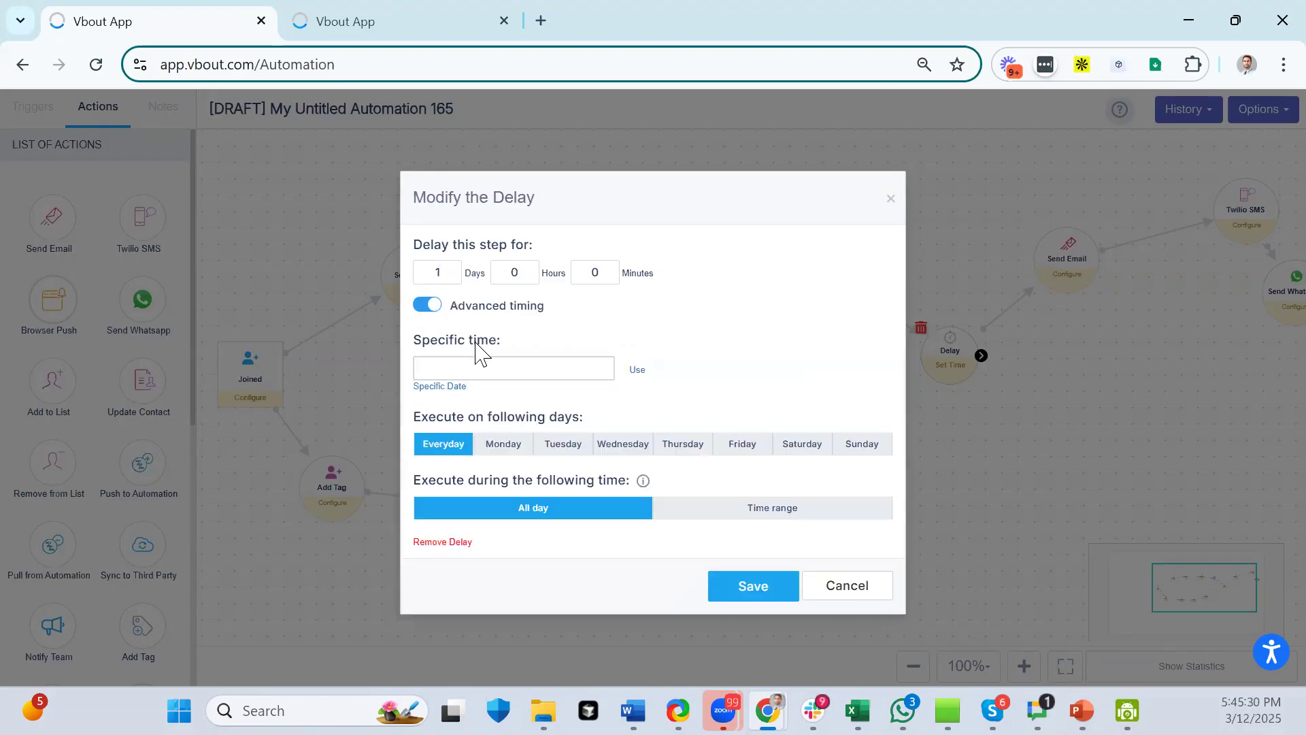
click(510, 367)
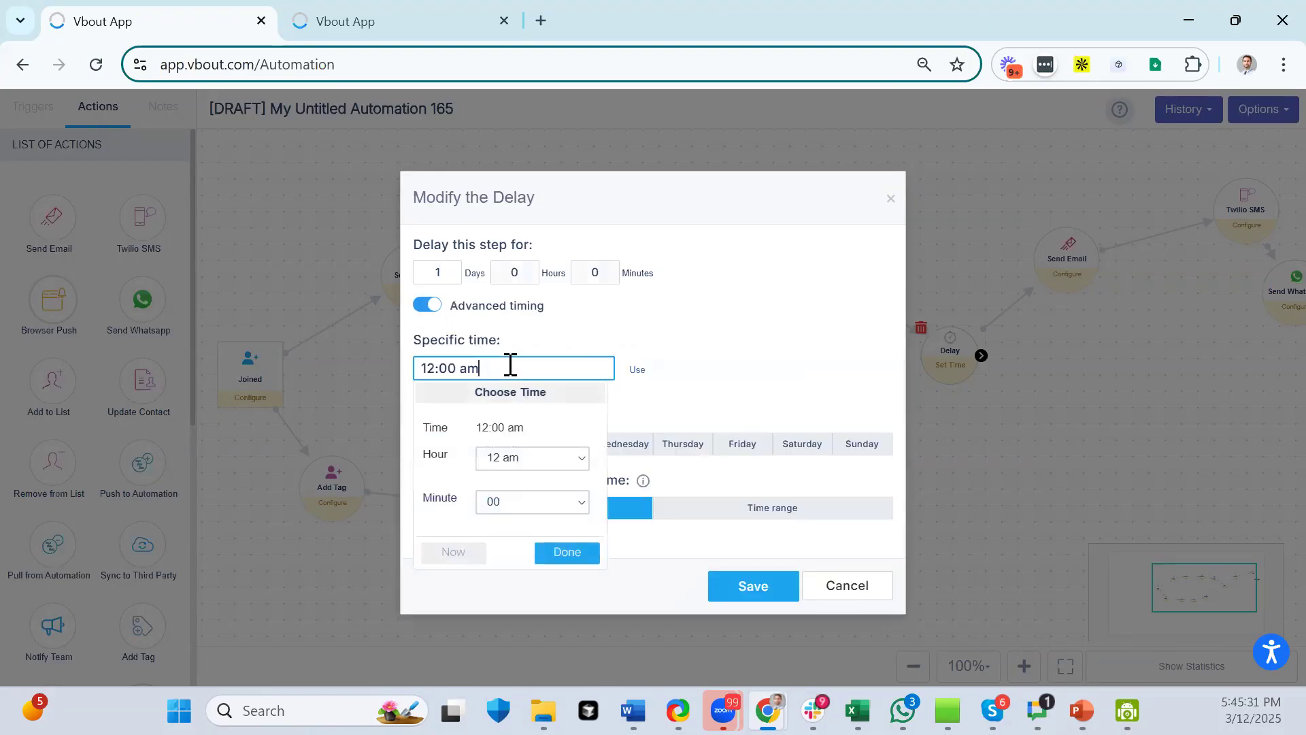
click(521, 470)
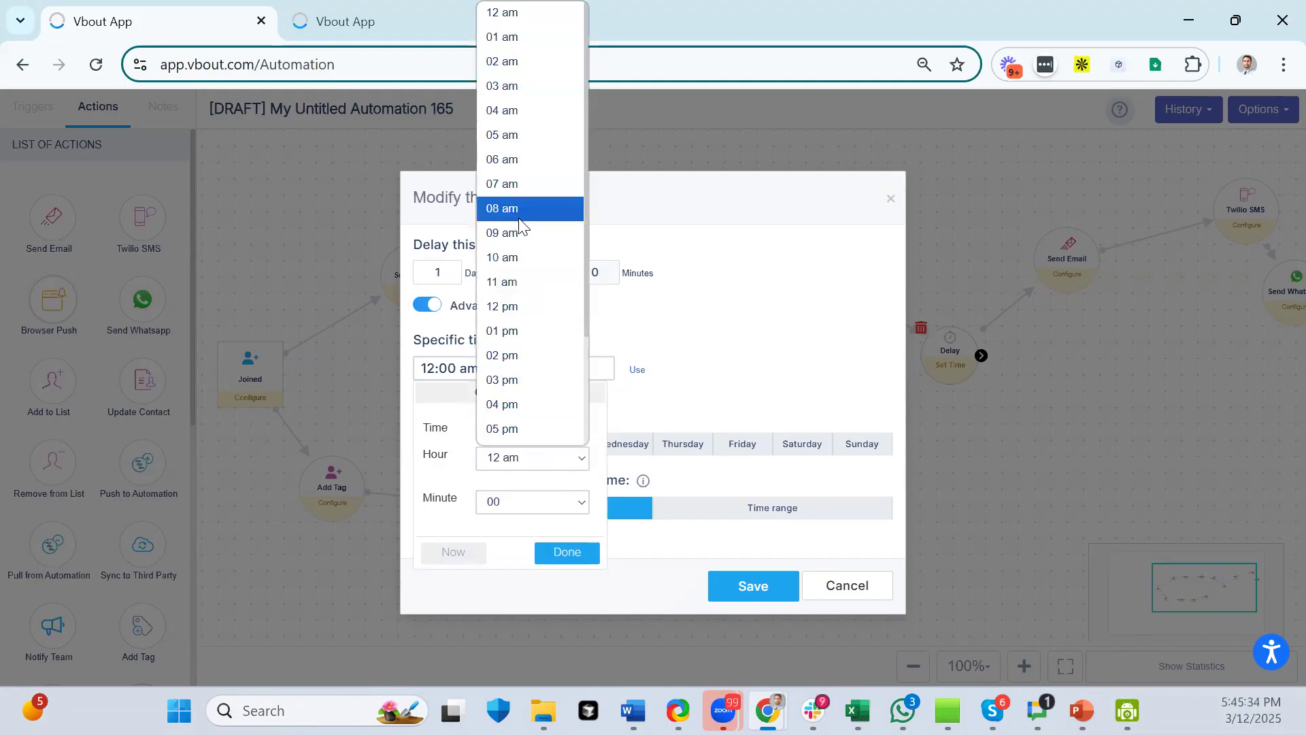
click(519, 210)
click(537, 500)
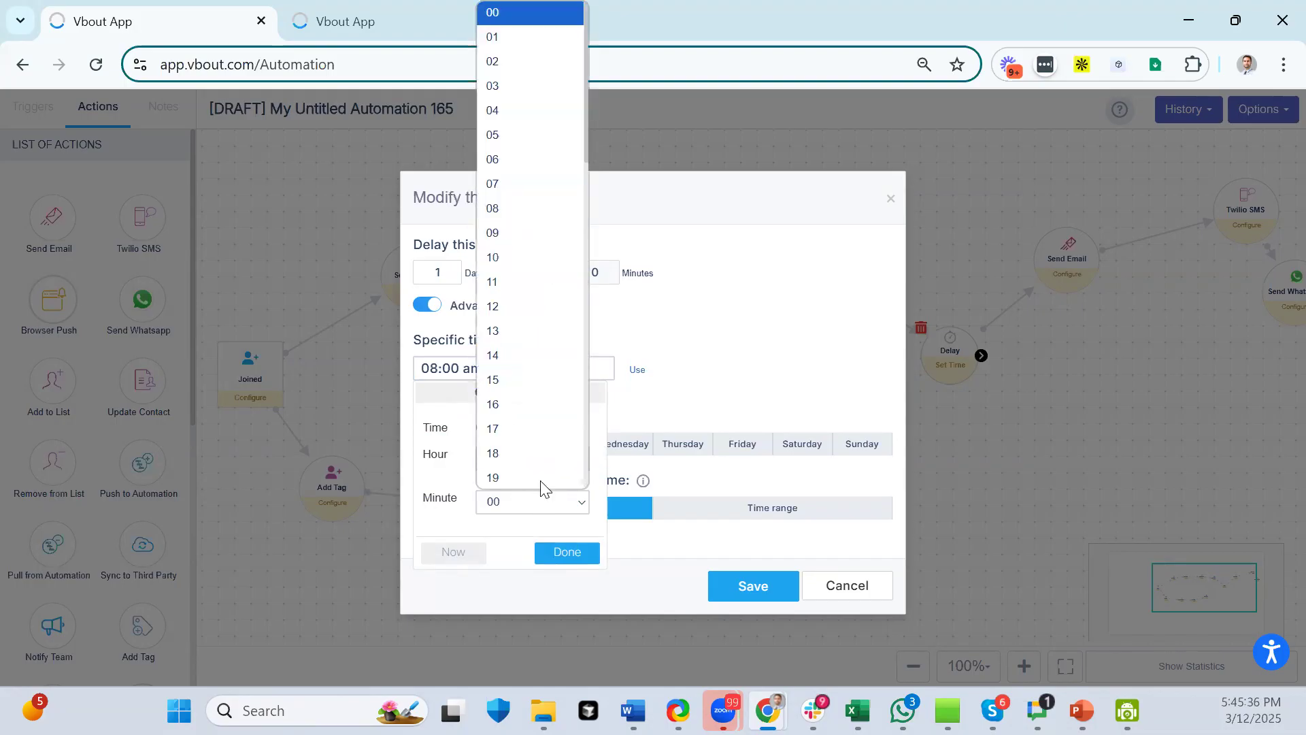
click(502, 326)
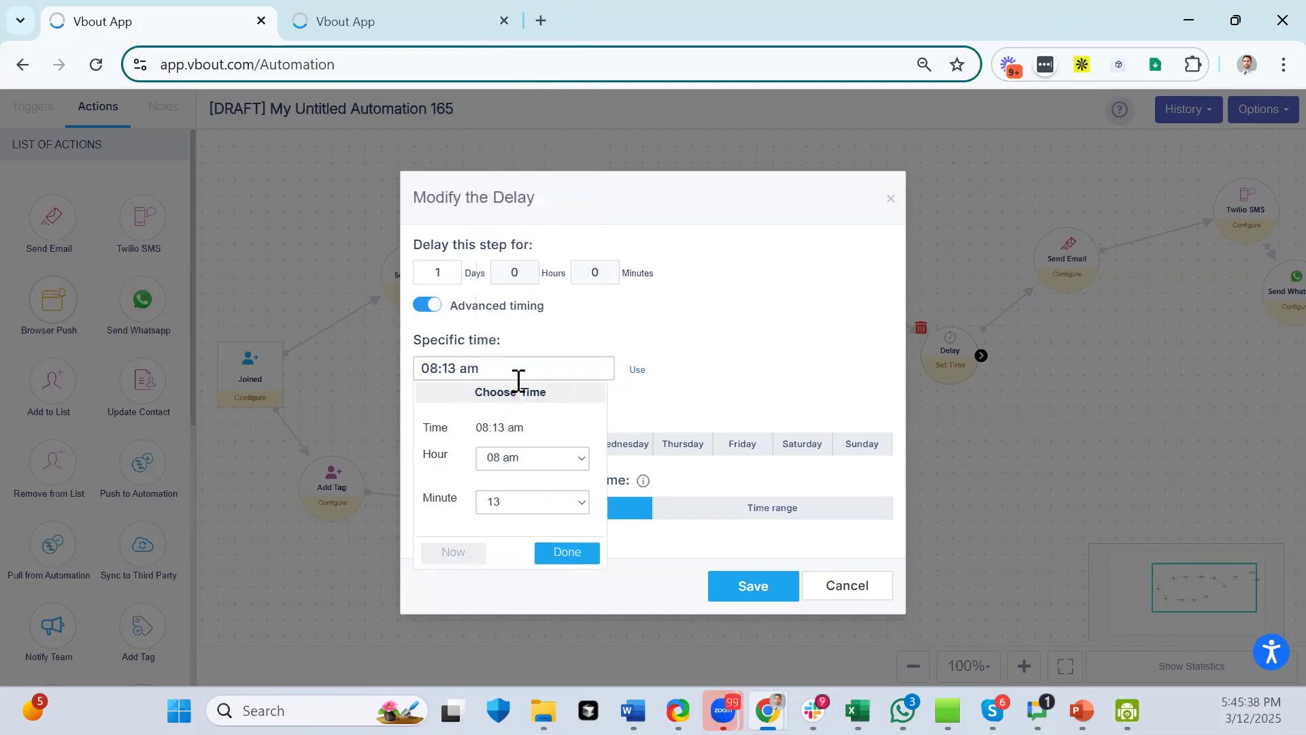
click(572, 556)
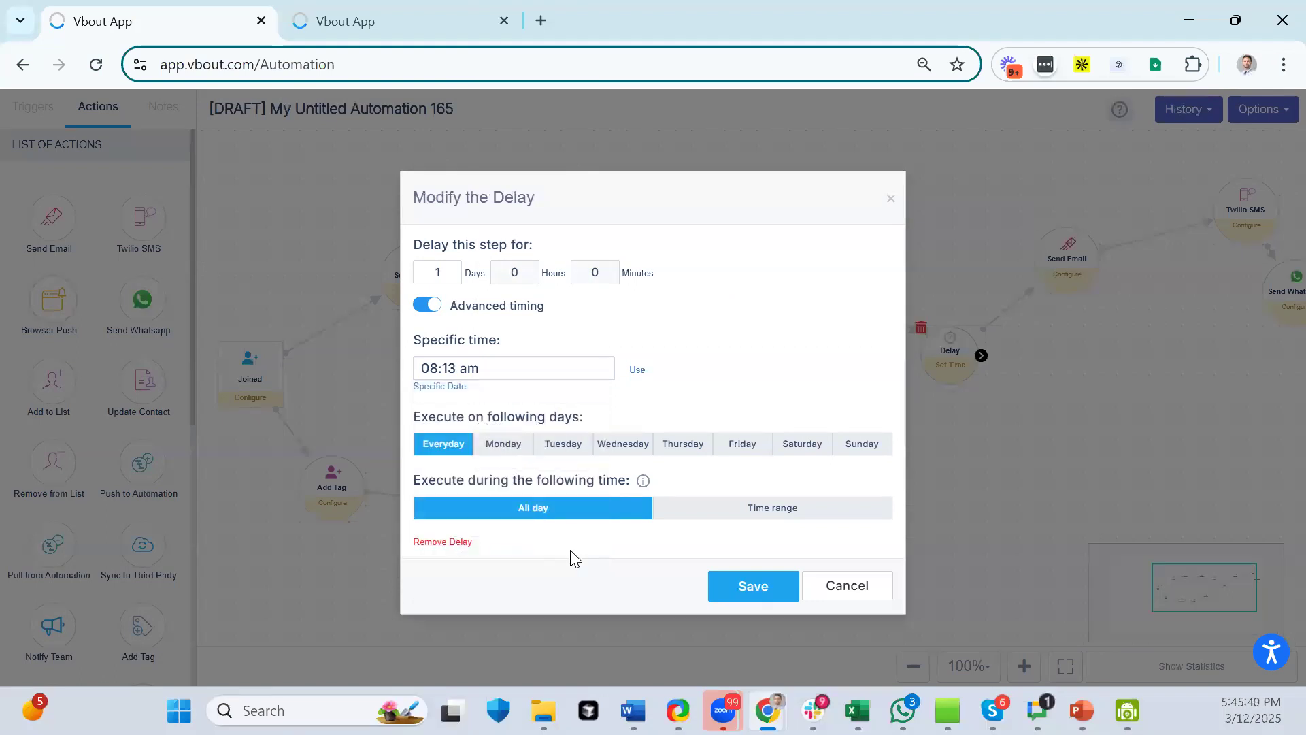
- Restrict the delay's execution days to Monday through Friday
click(497, 449)
click(578, 447)
click(616, 447)
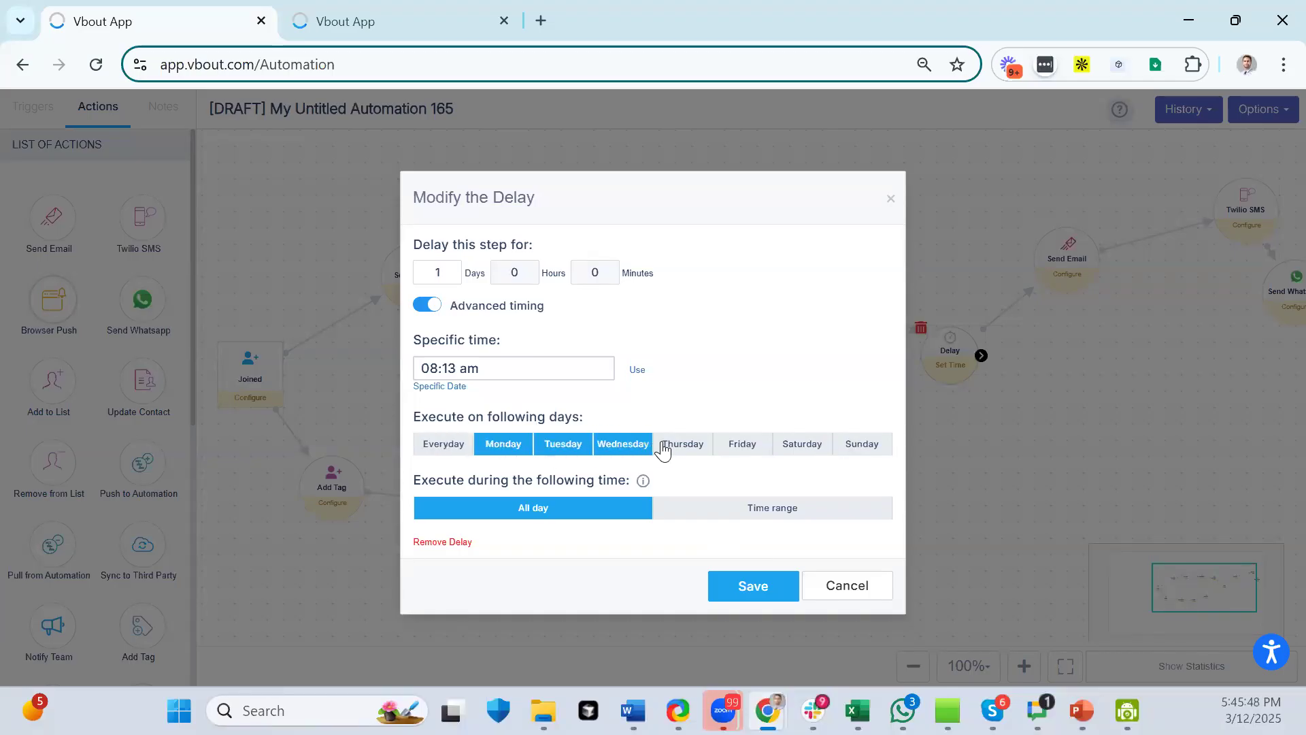
click(665, 447)
click(744, 448)
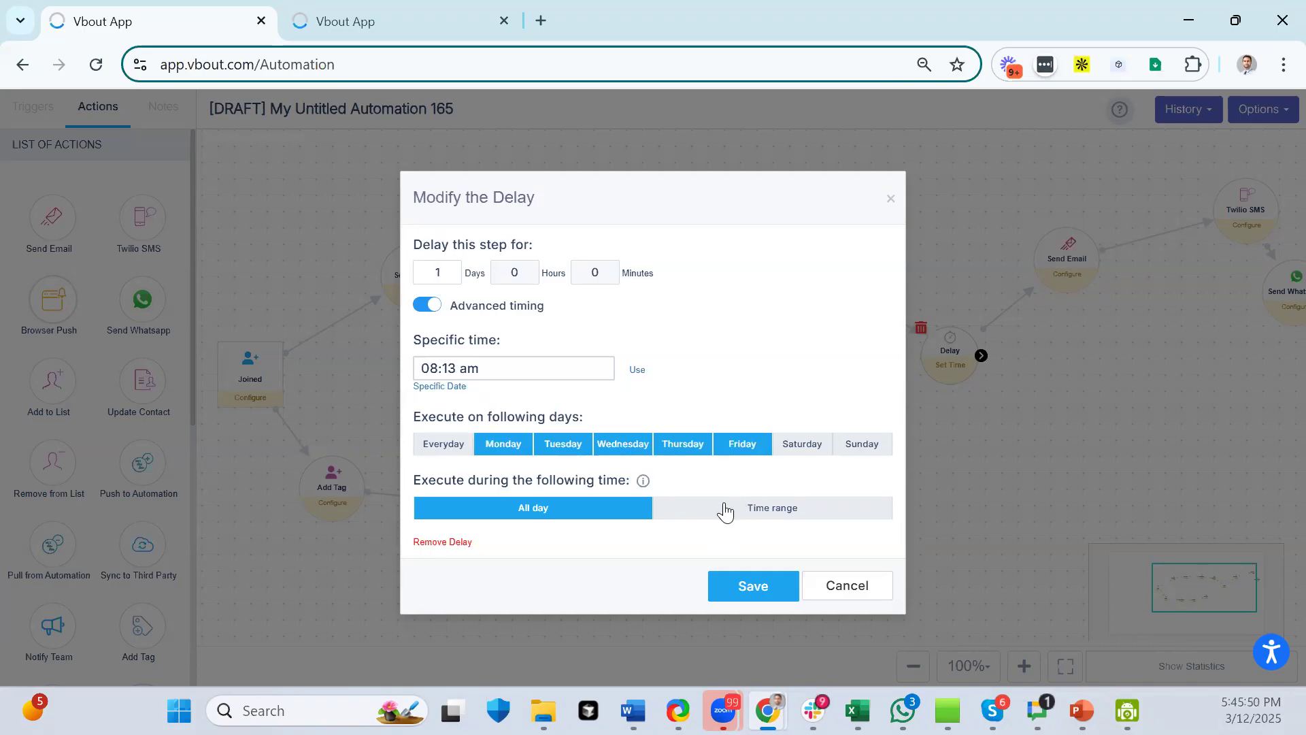
- Limit execution to the 08:00 am–06:00 pm time range and save the delay
click(731, 512)
click(545, 578)
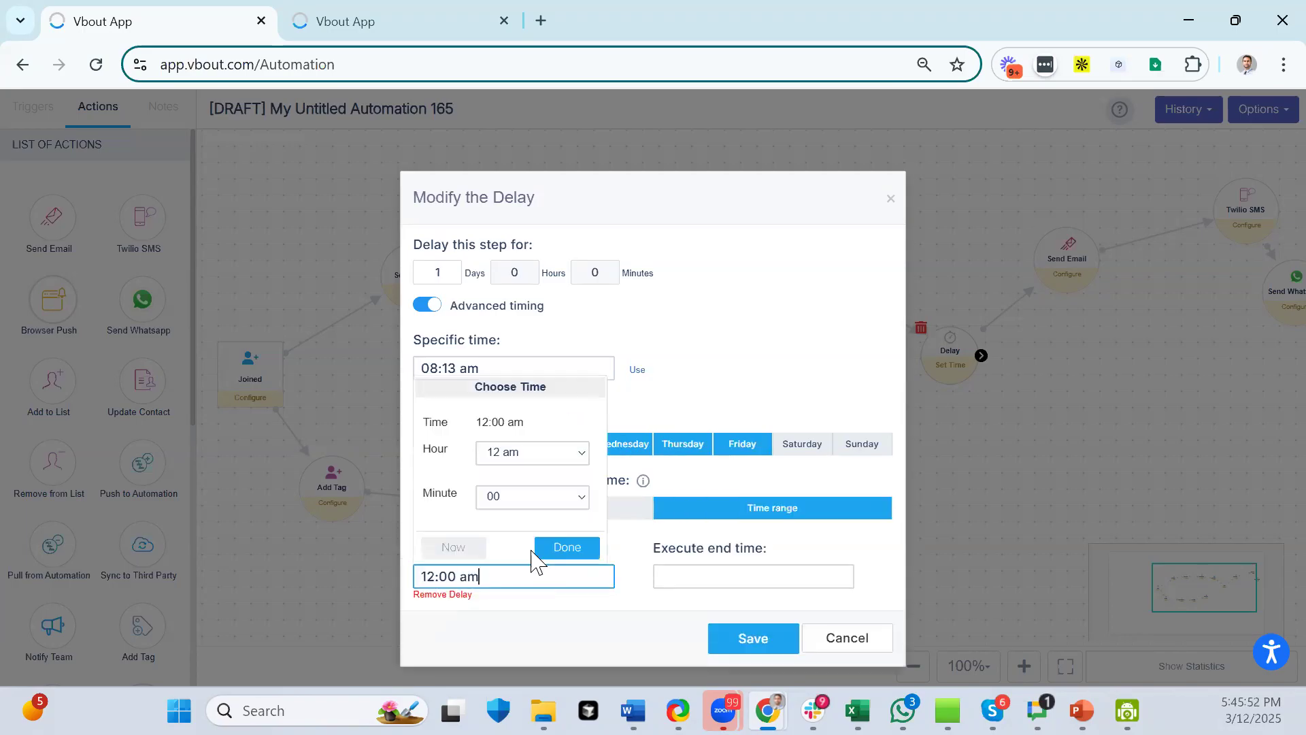
click(513, 465)
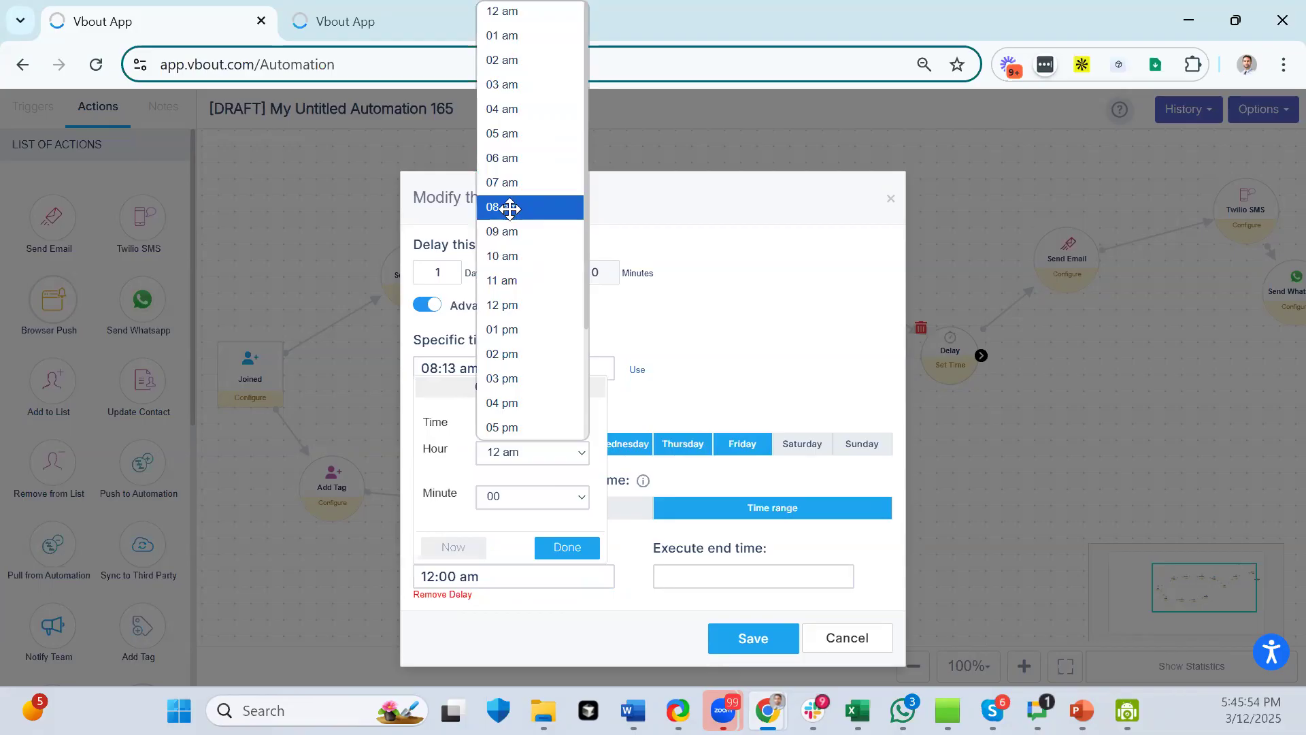
click(510, 209)
click(575, 544)
click(691, 573)
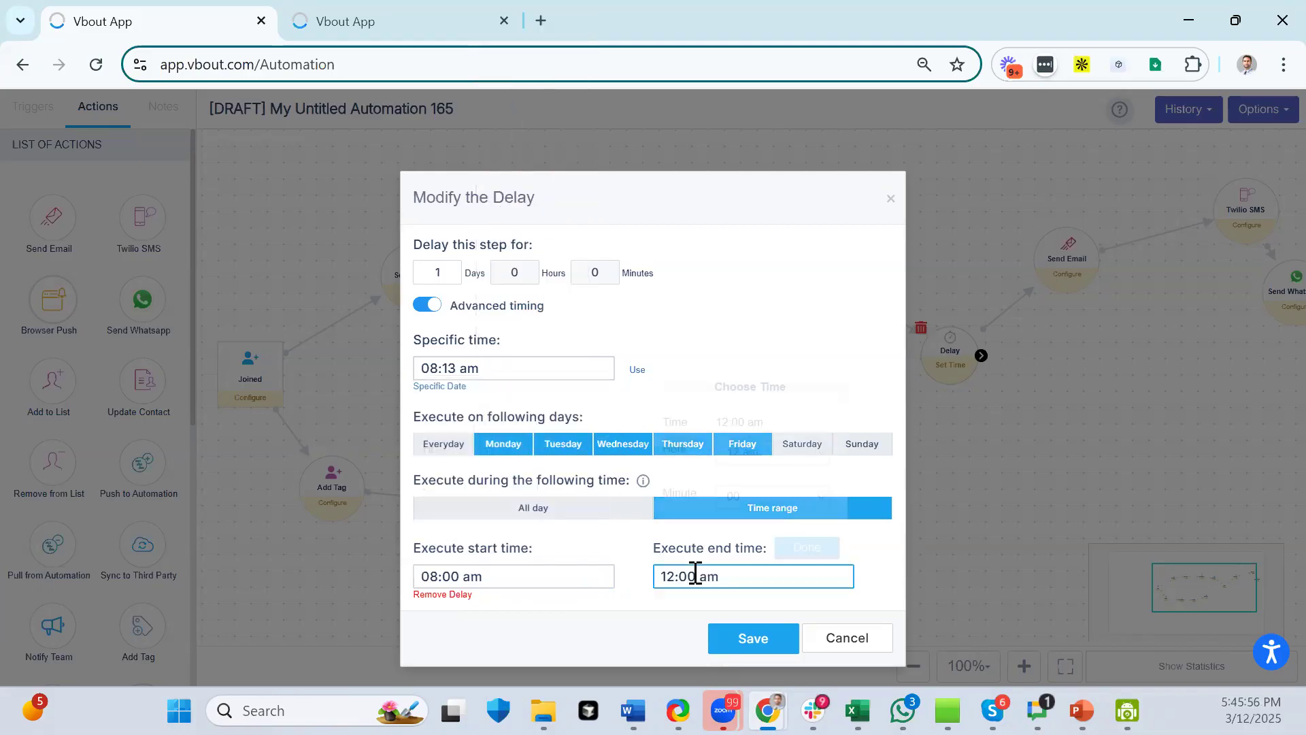
click(758, 452)
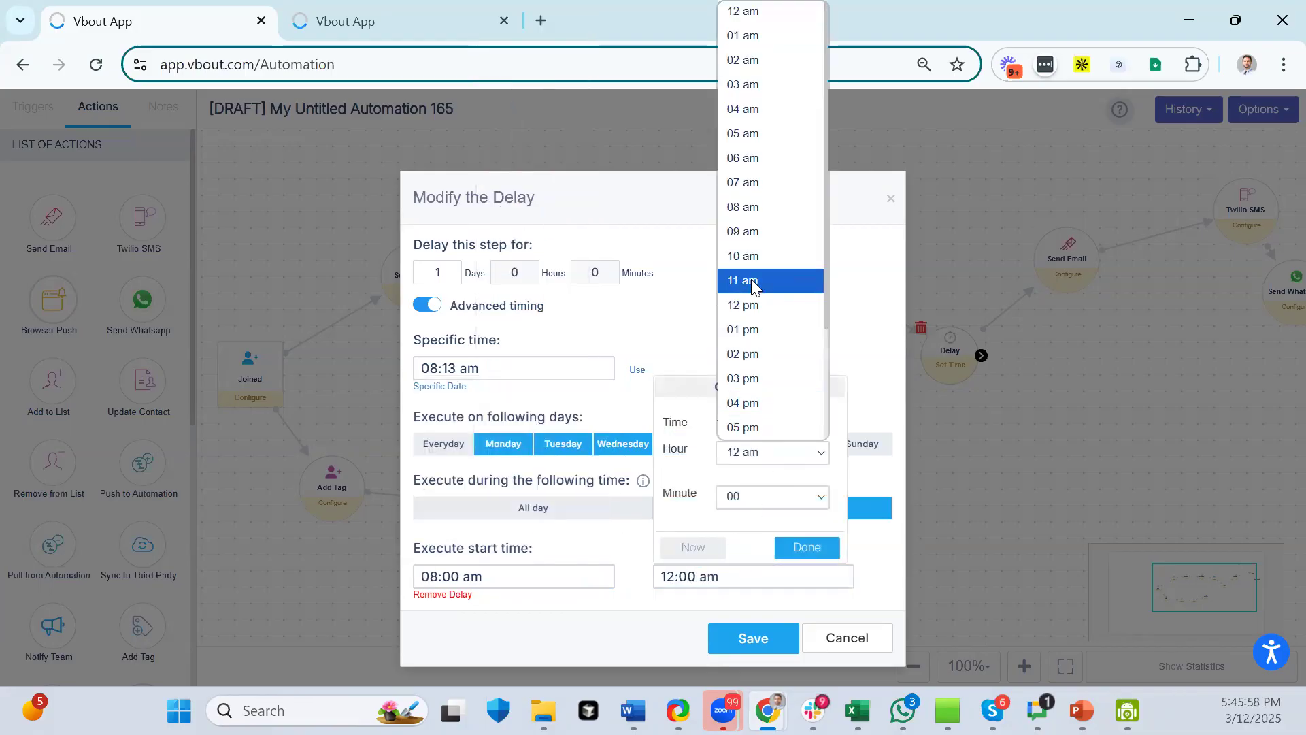
click(748, 166)
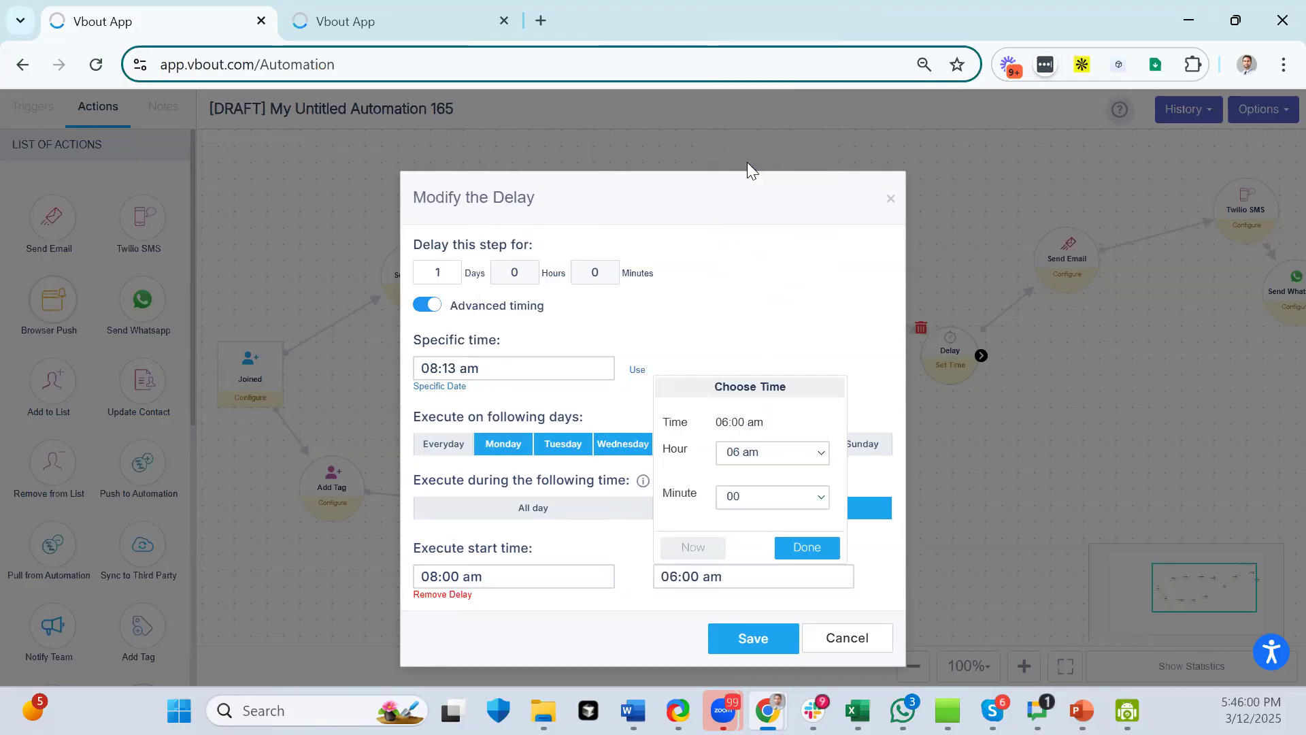
click(796, 456)
scroll(796, 327, down, 2)
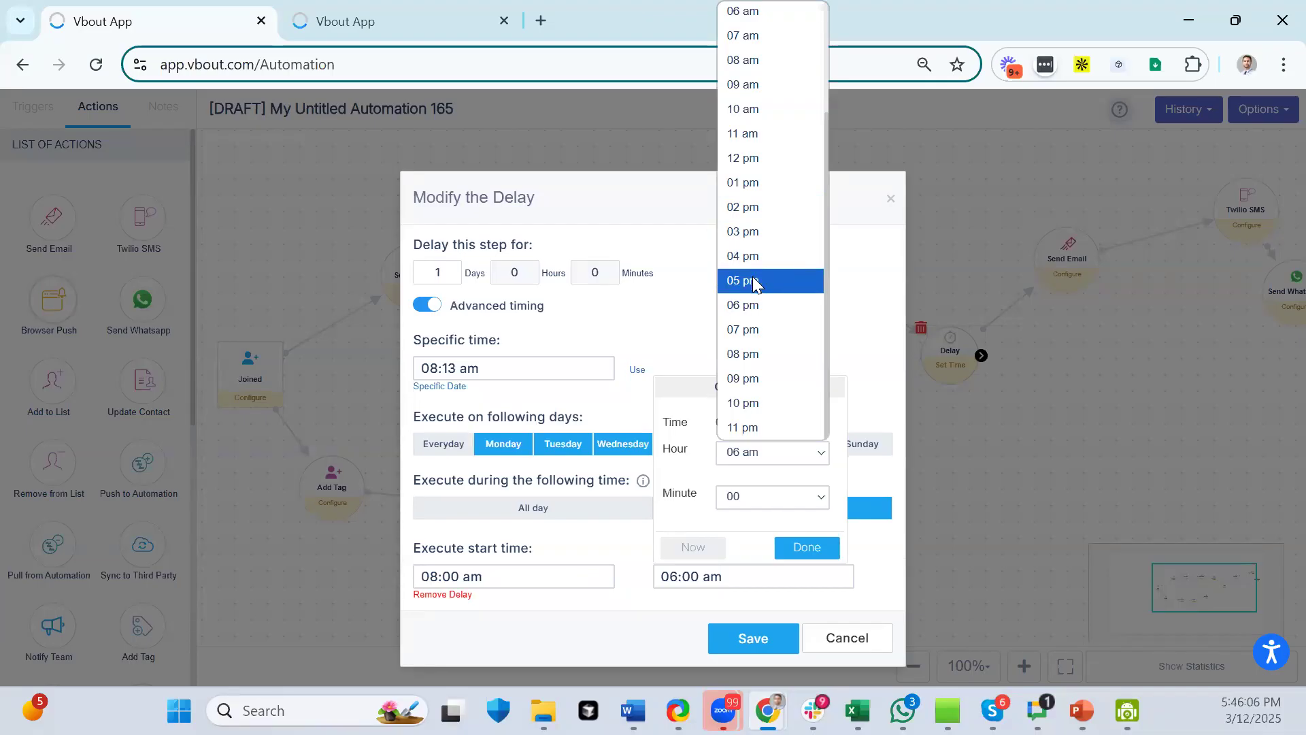
click(753, 315)
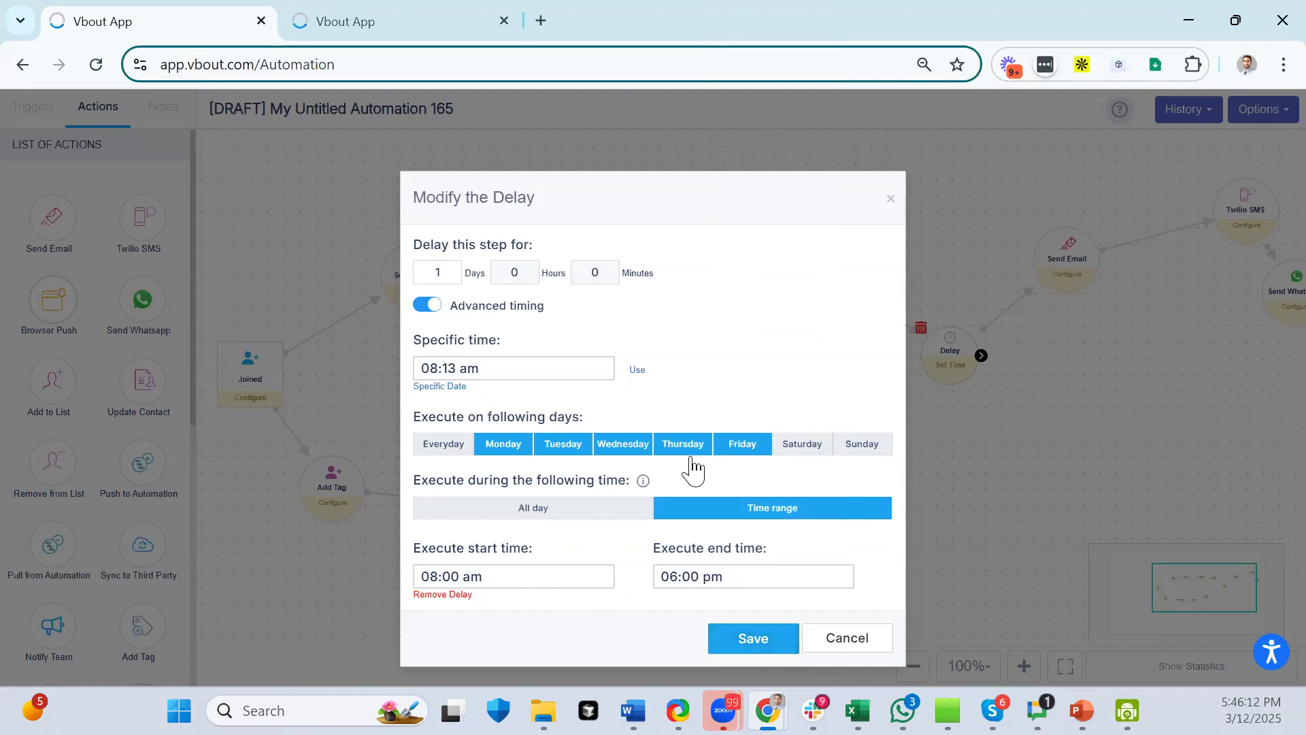
click(742, 641)
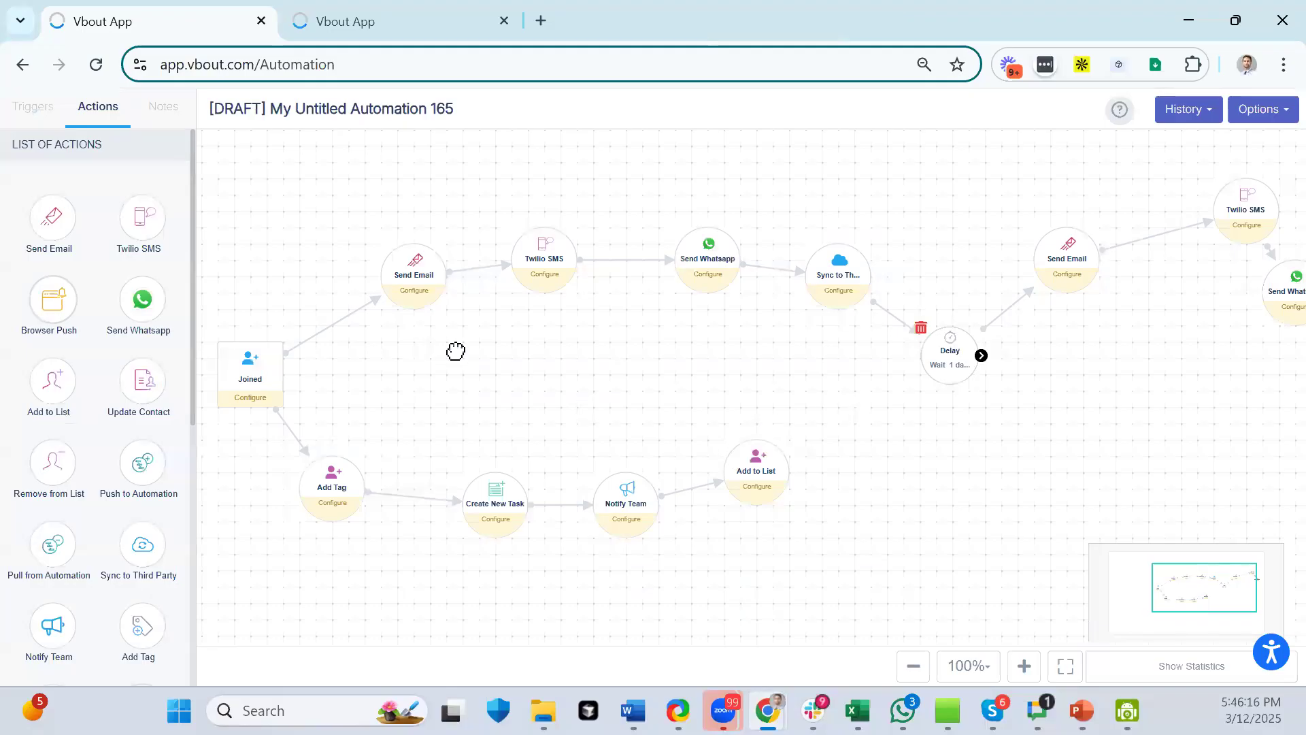
- Pan the canvas and open the Add Tag step's configuration
drag(455, 351, 504, 351)
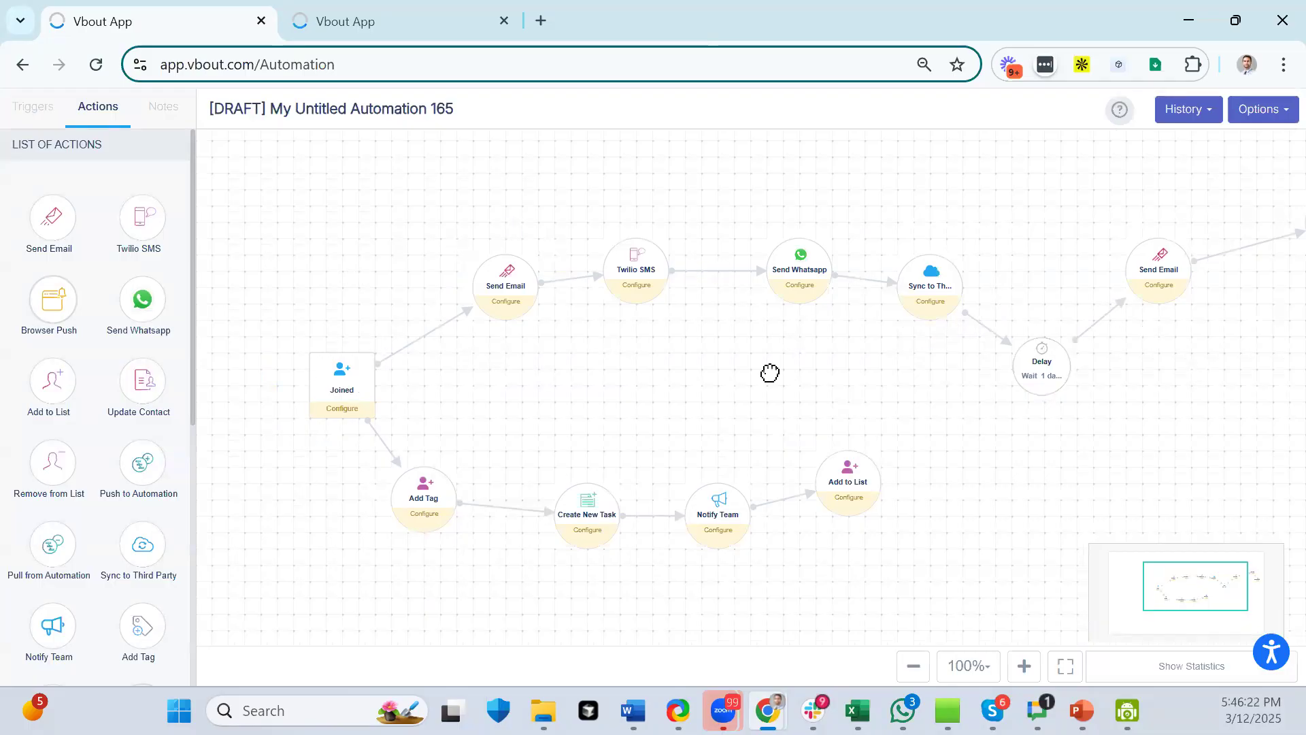
drag(800, 395, 733, 355)
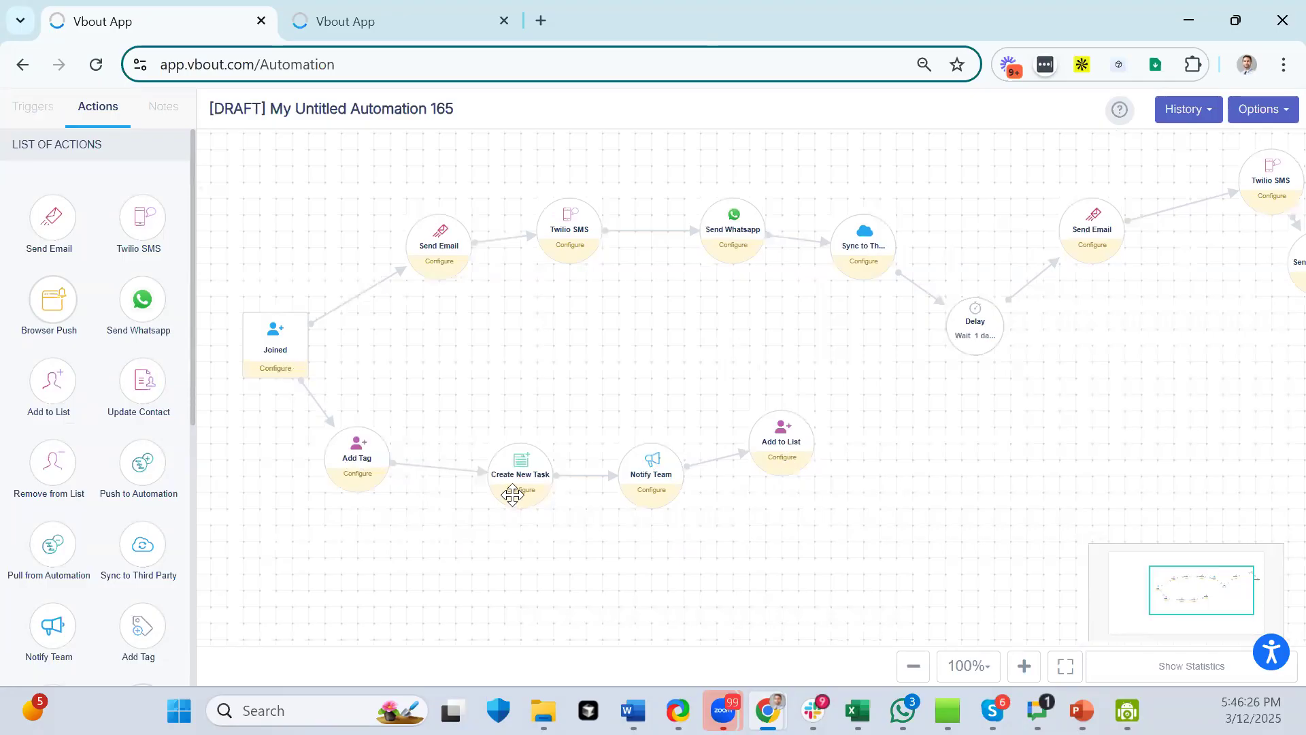
click(372, 454)
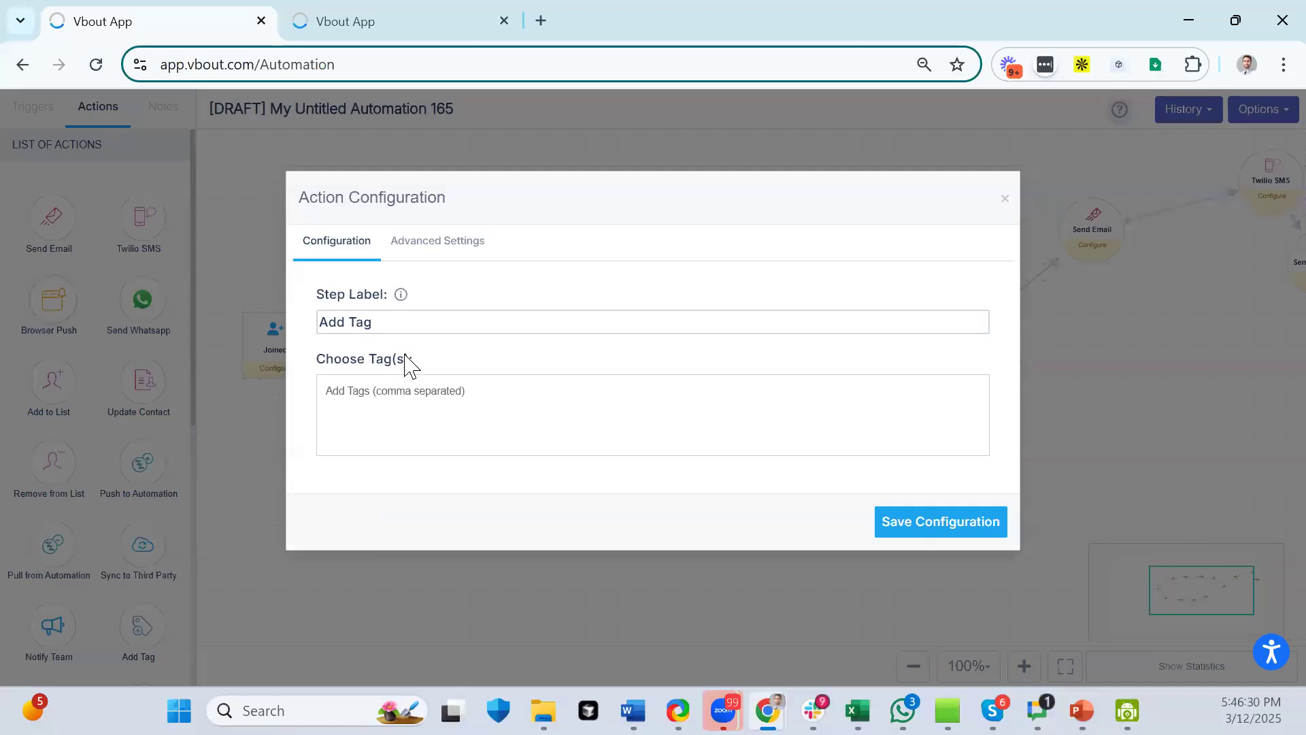
- Leave the Add Tag step's tag list empty and close its settings
click(396, 325)
click(393, 393)
click(1007, 200)
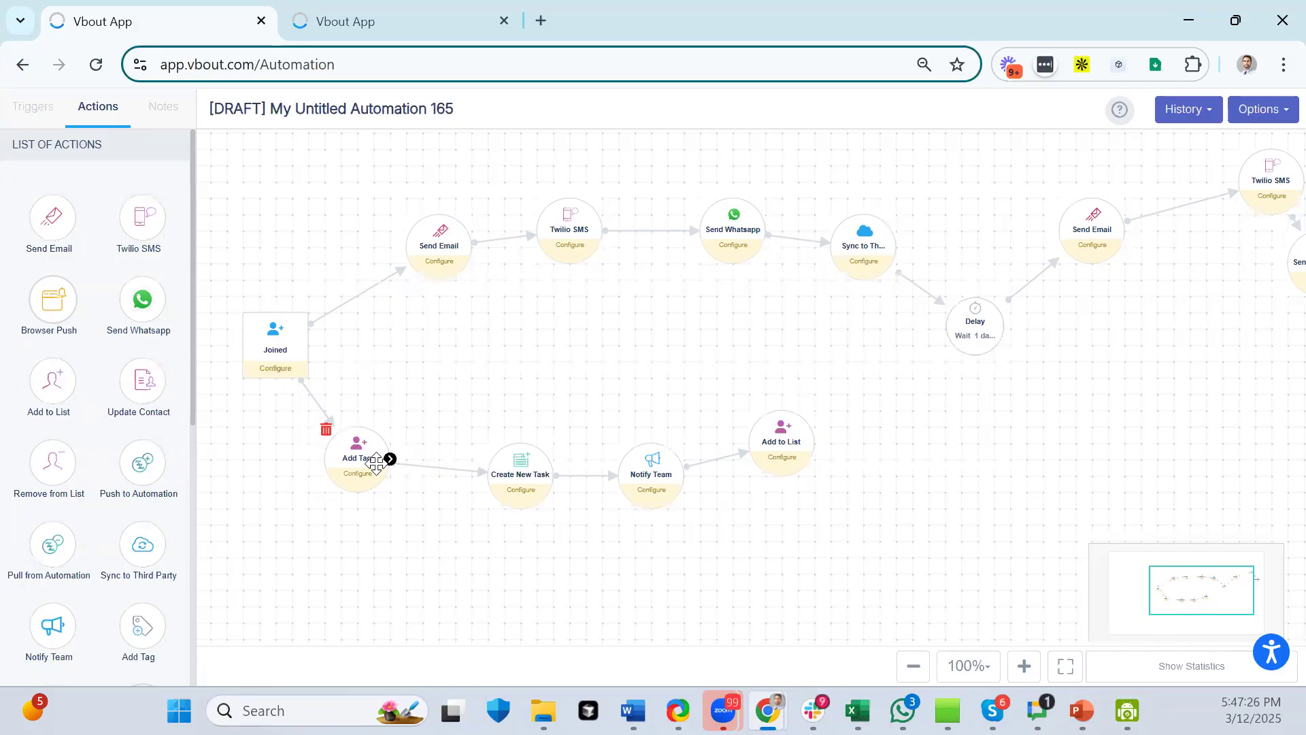
- Assign the Create New Task step to a different team member
click(540, 500)
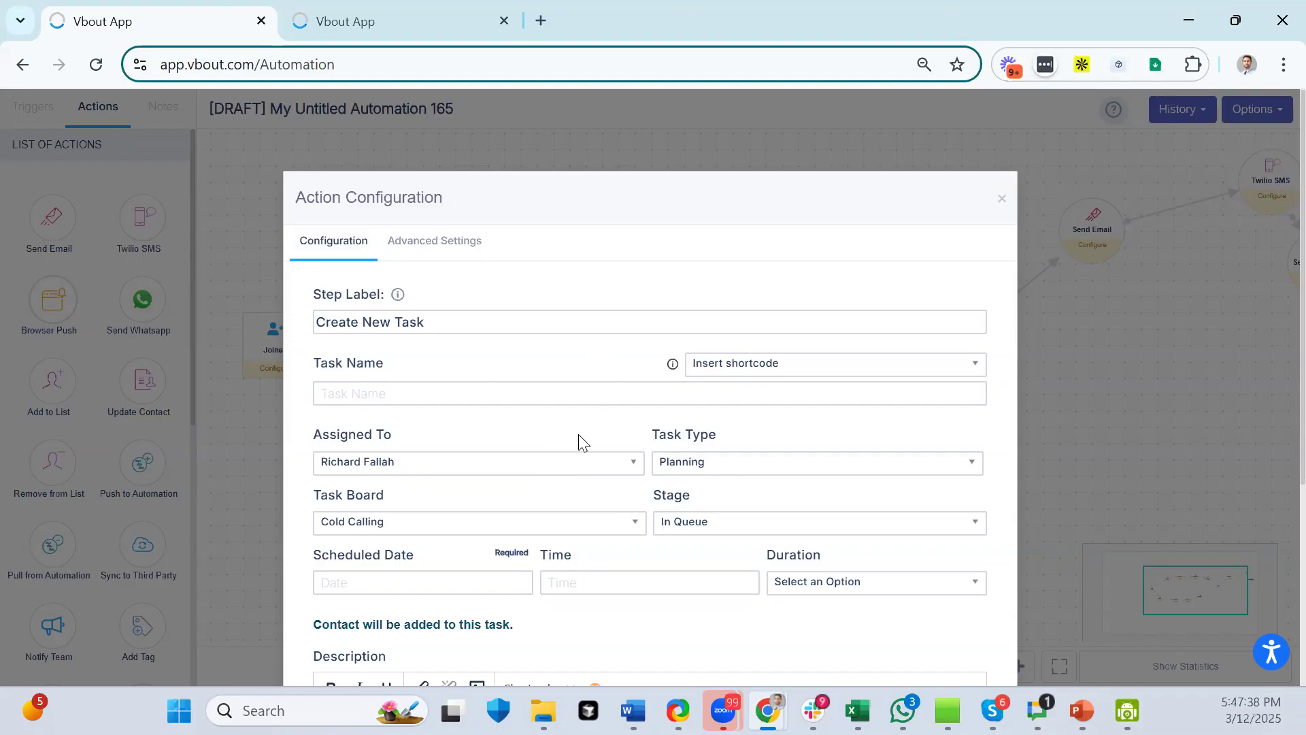
click(609, 466)
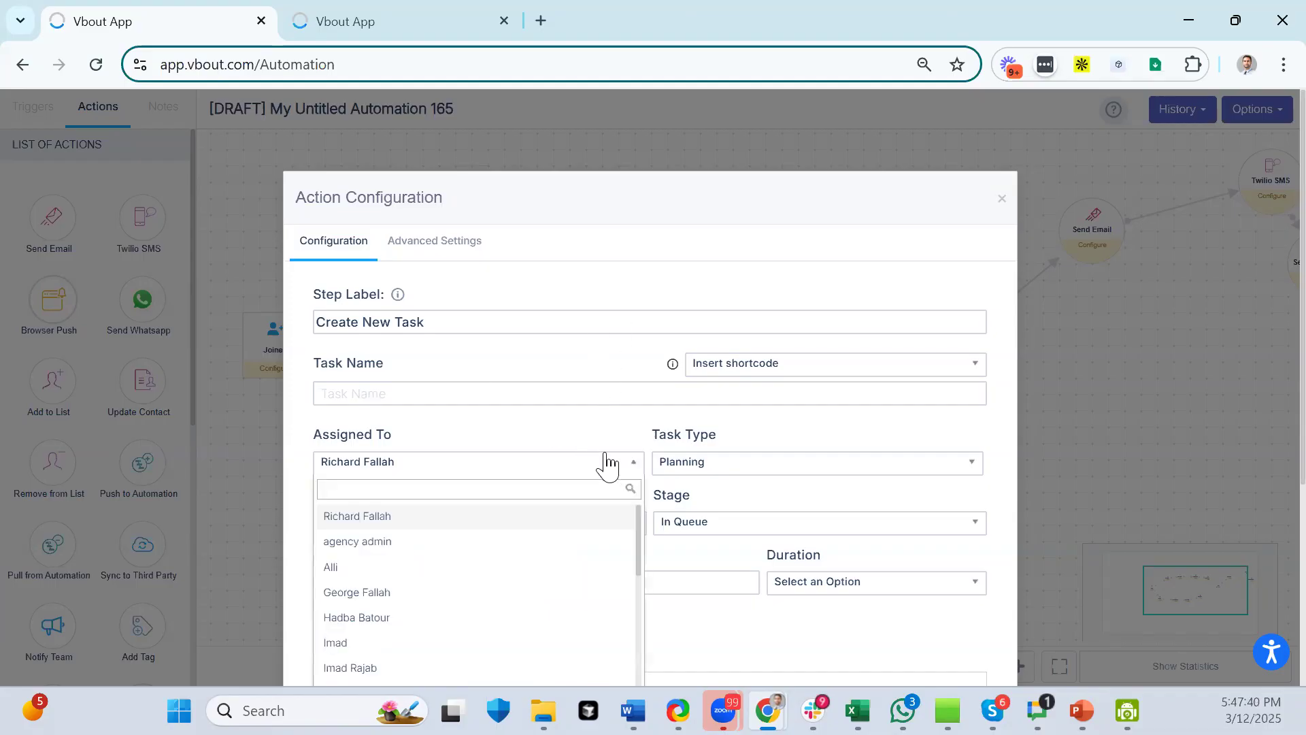
click(599, 426)
click(462, 470)
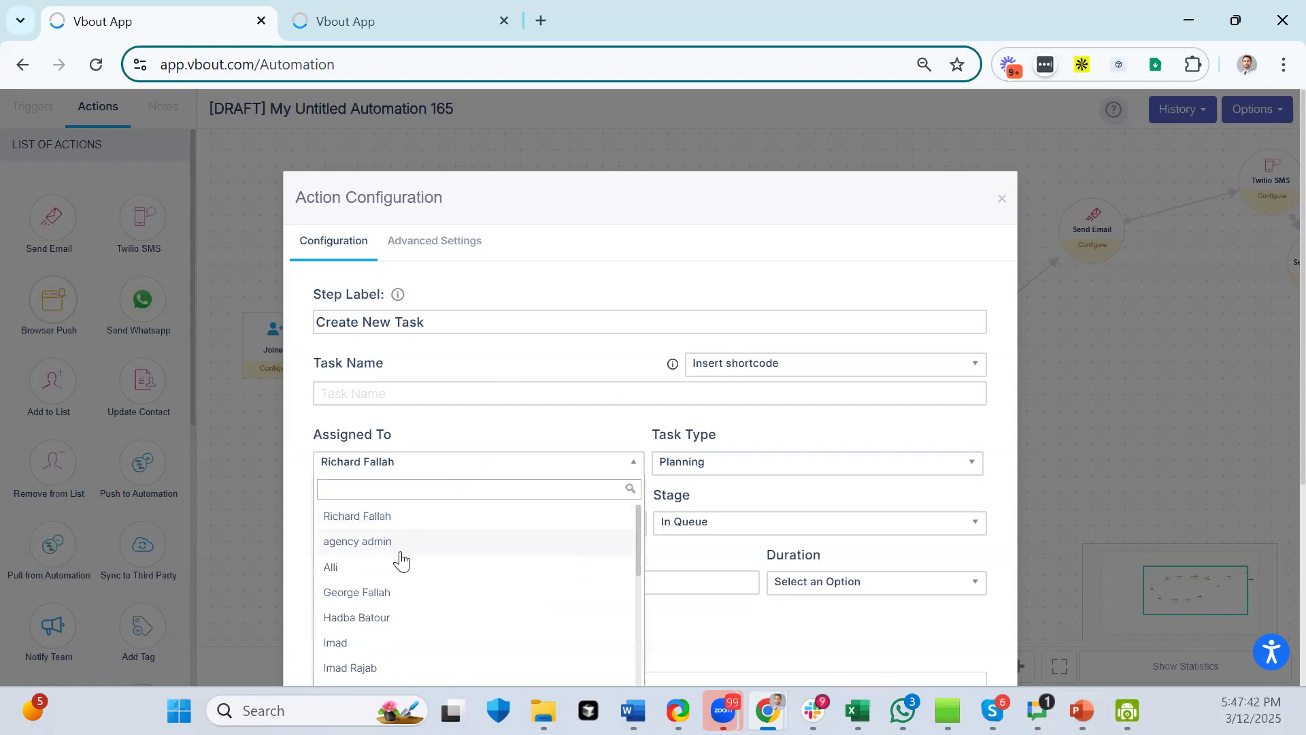
click(383, 596)
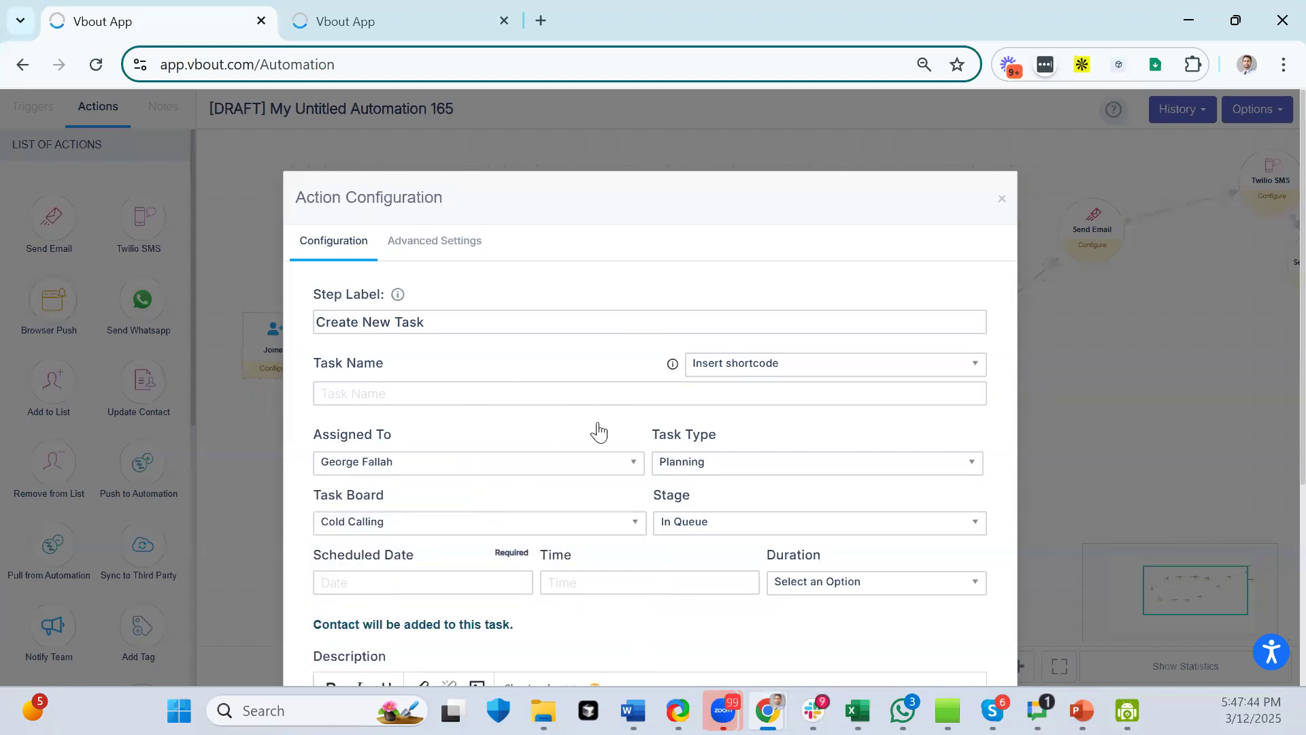
- Put the task on the Alli Sales Pipeline board at the Bad lead stage
scroll(521, 531, down, 3)
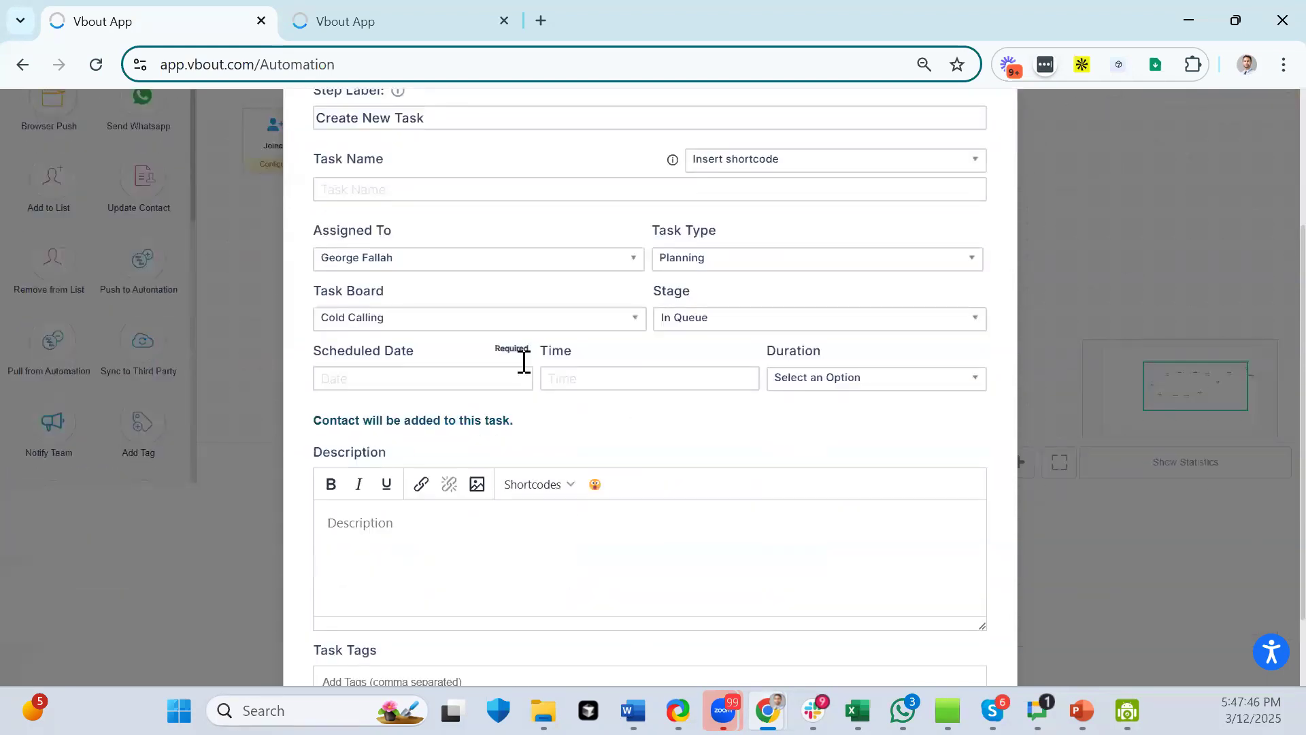
click(522, 319)
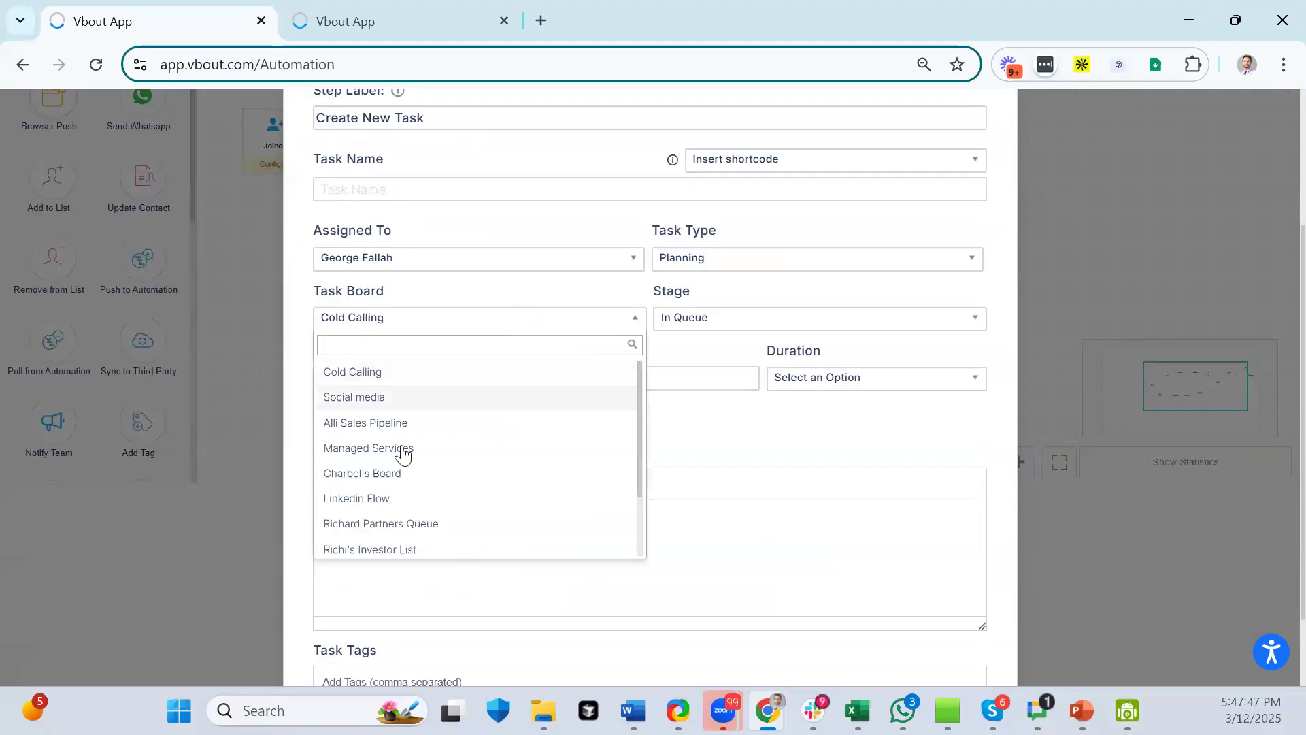
click(377, 423)
click(740, 321)
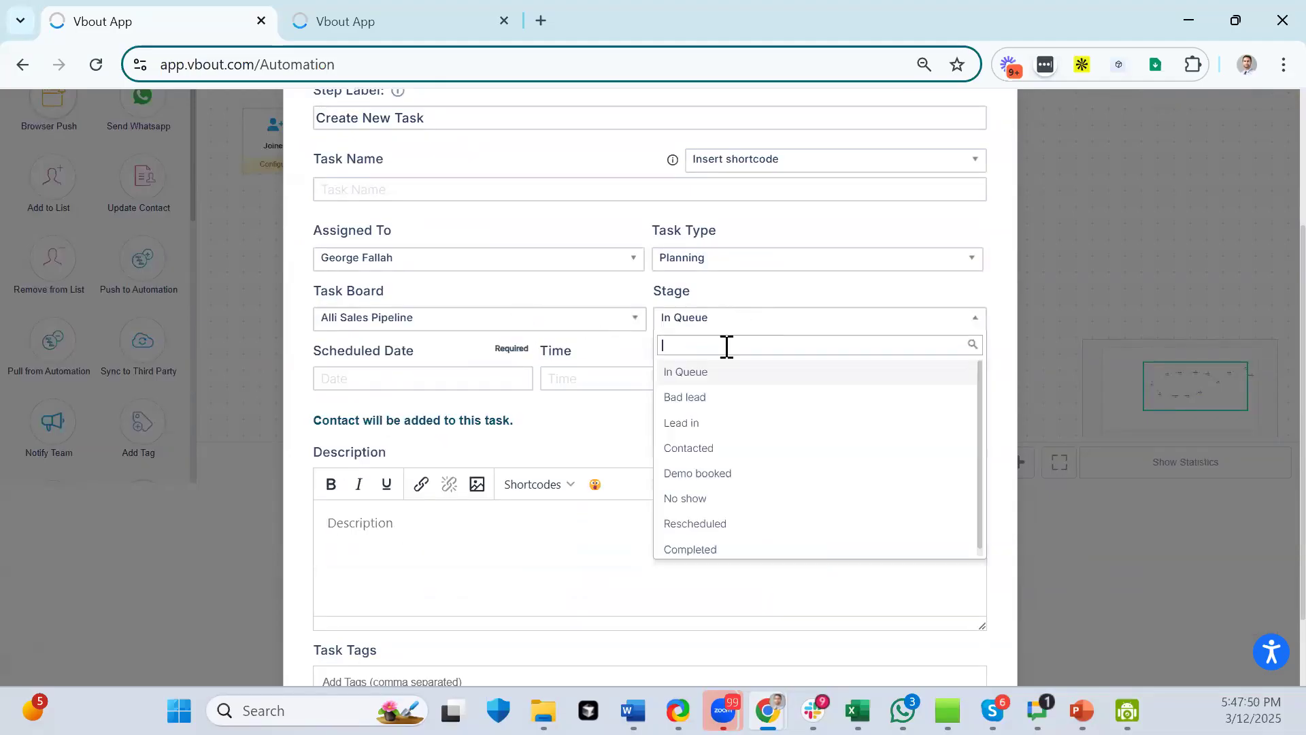
click(701, 402)
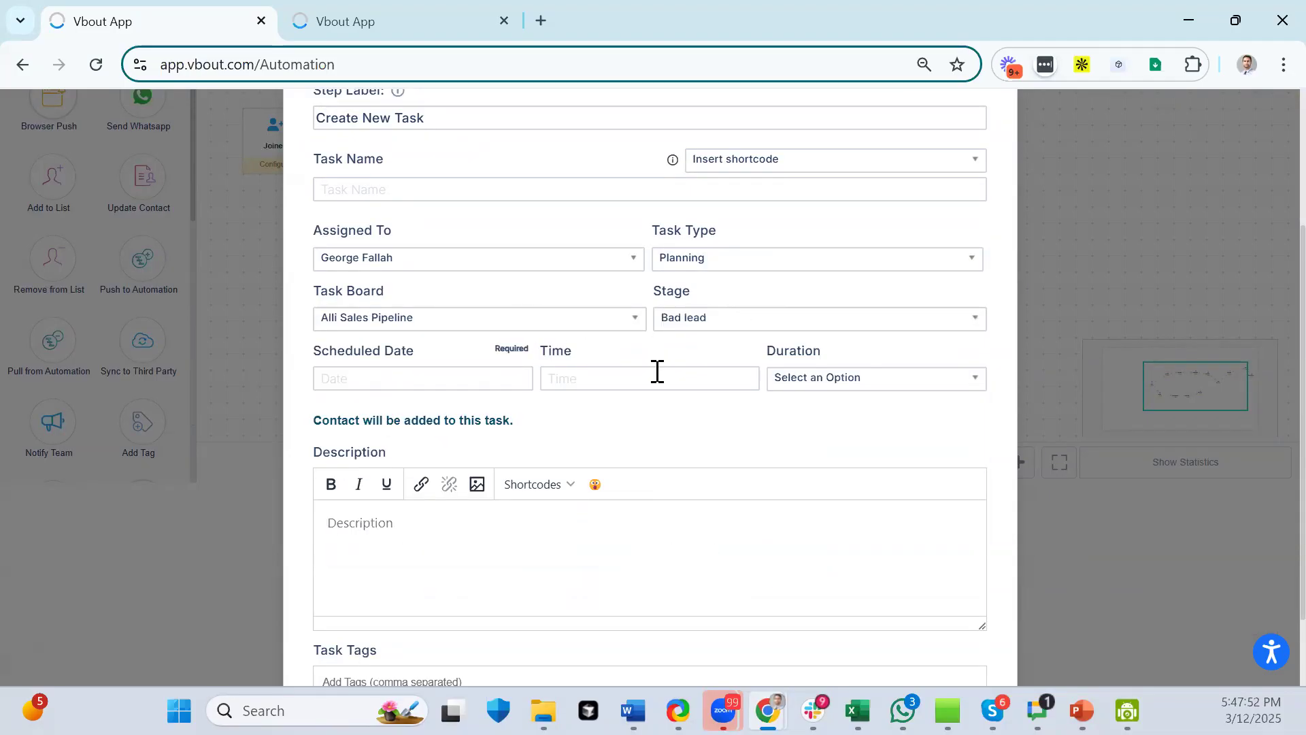
- Leave the date and description unchanged and close the task settings
click(394, 383)
click(435, 538)
click(551, 486)
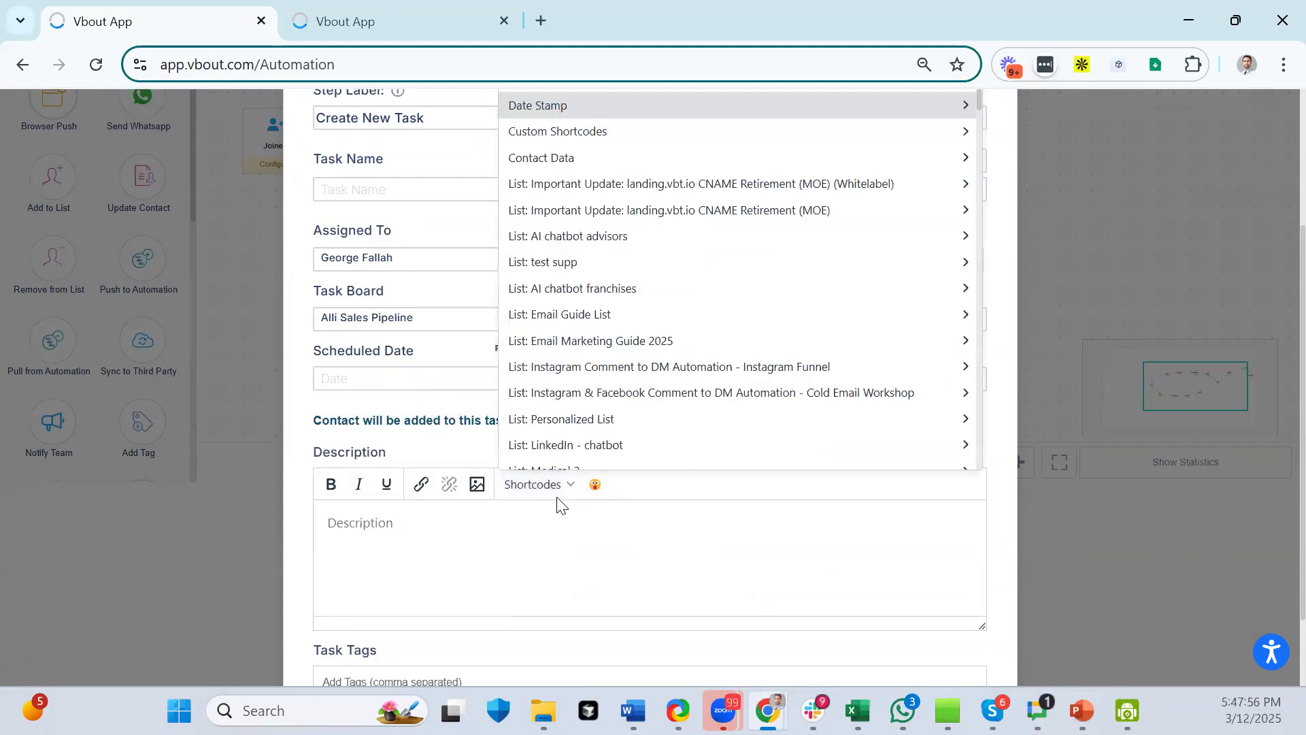
click(563, 523)
scroll(563, 524, up, 3)
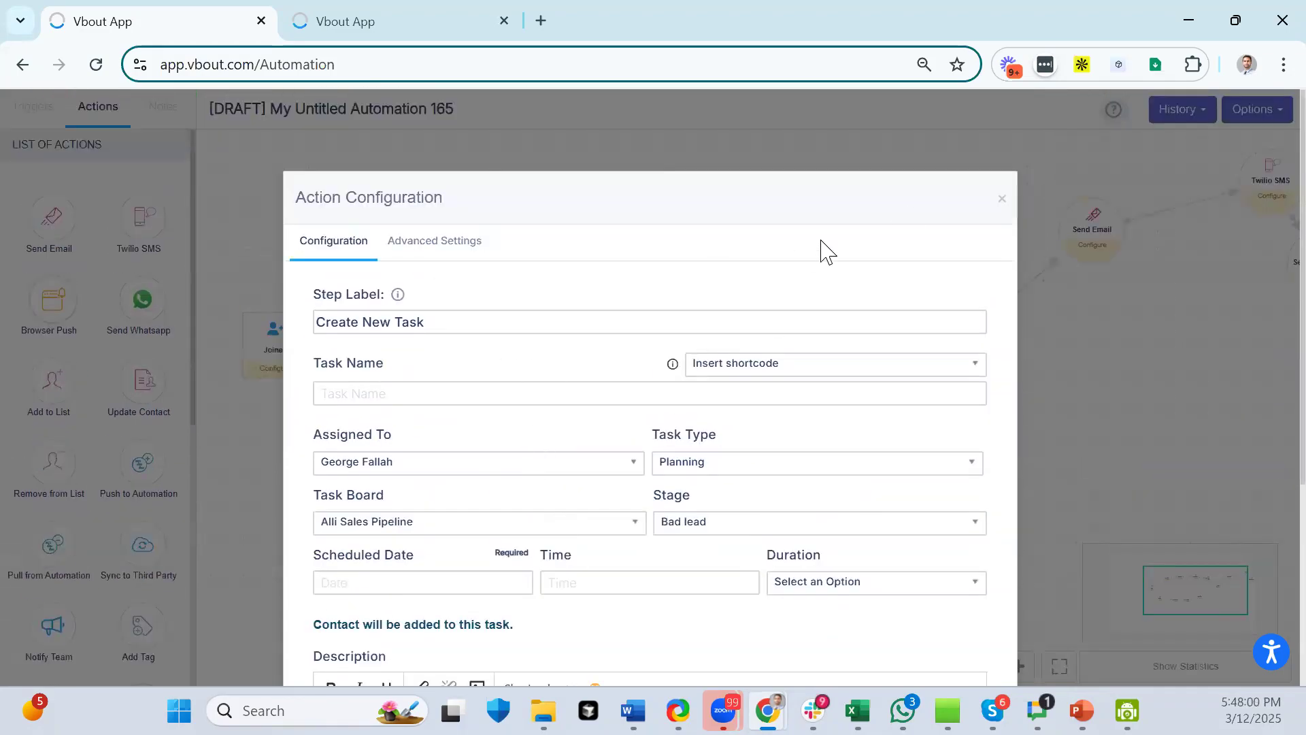
click(1004, 200)
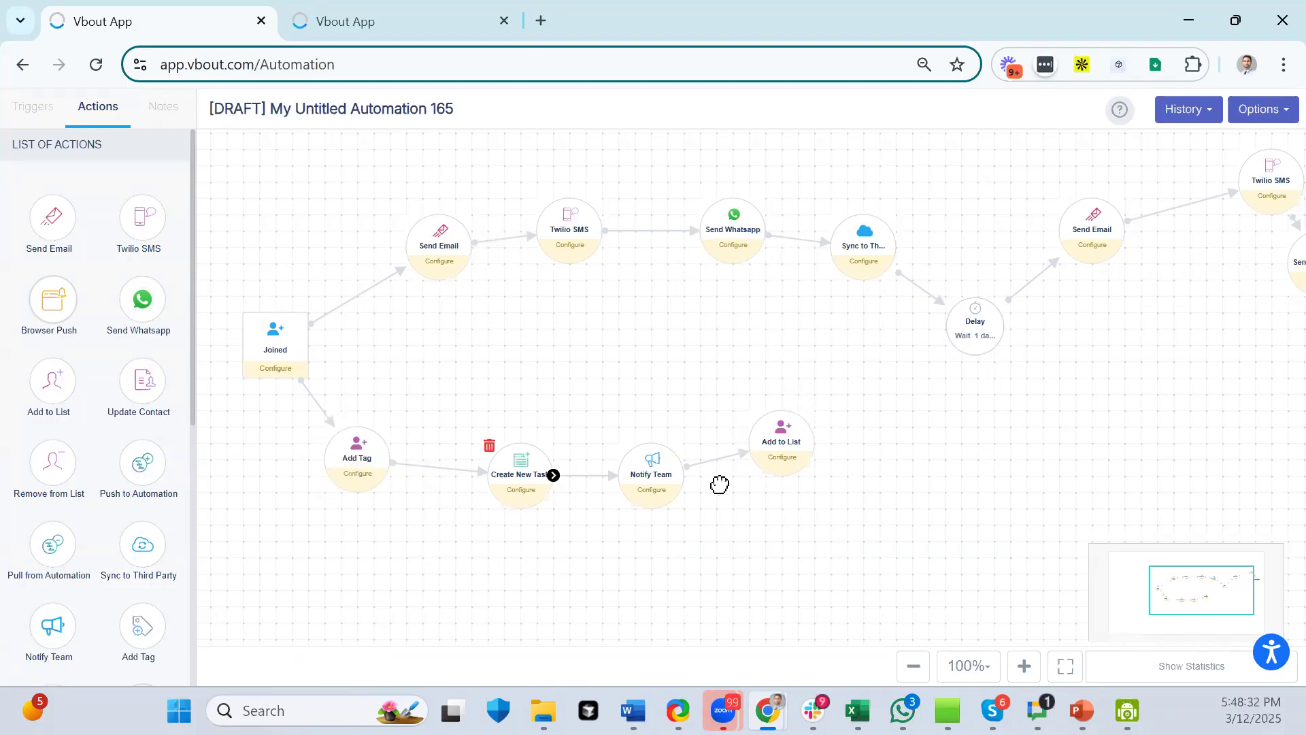
click(658, 480)
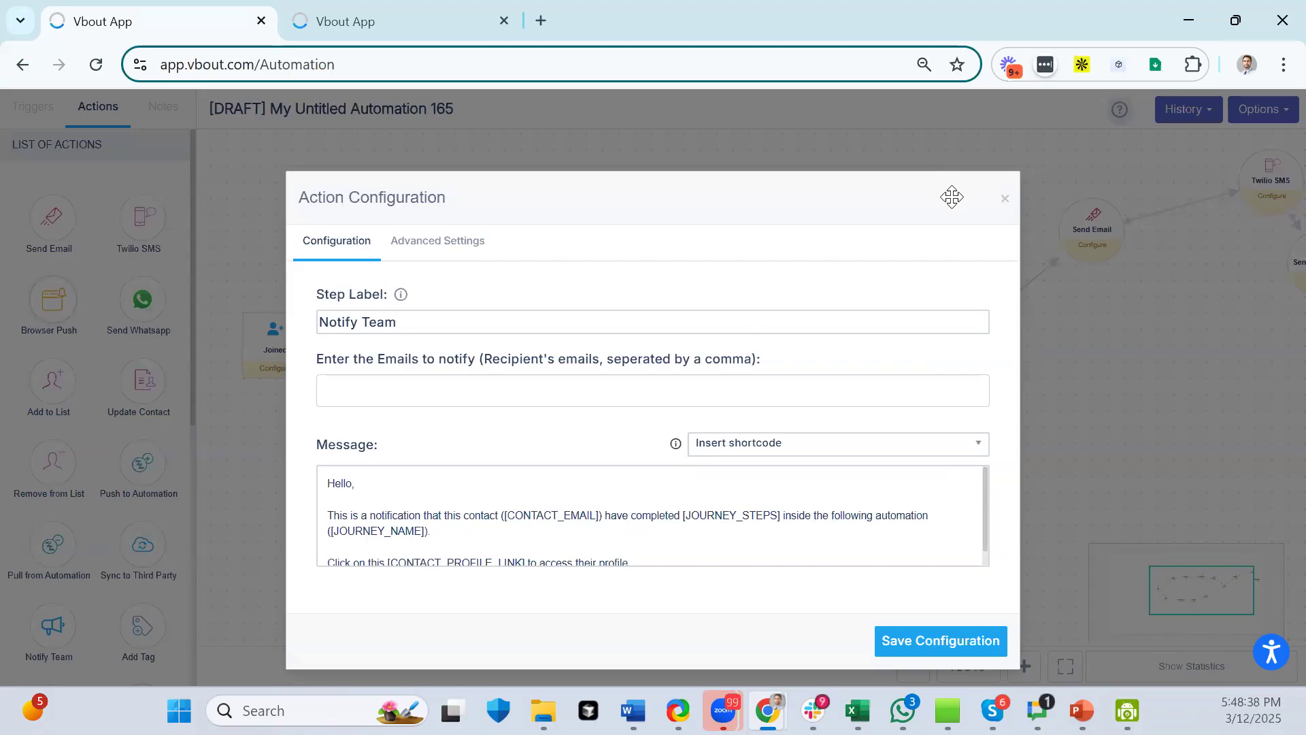
click(1005, 198)
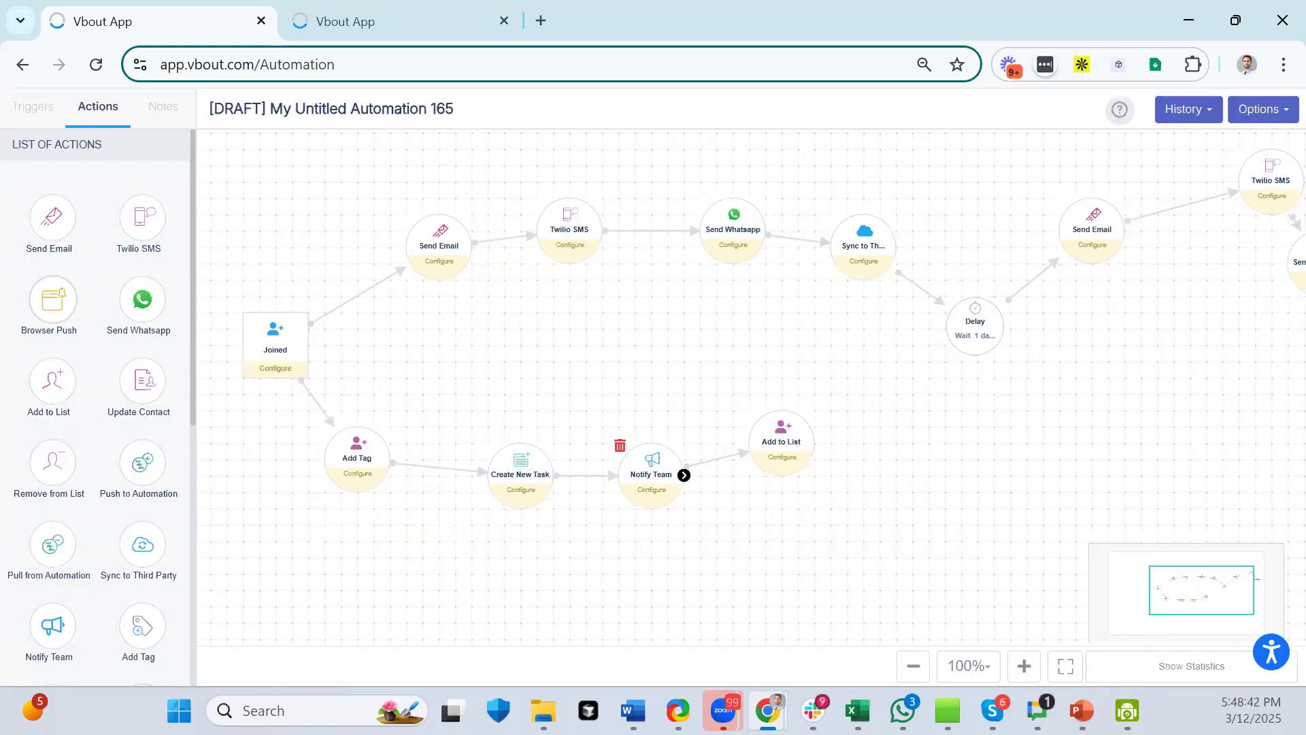
- Nudge Joined and Add Tag, and place Add to List below Notify Team
drag(291, 356, 274, 346)
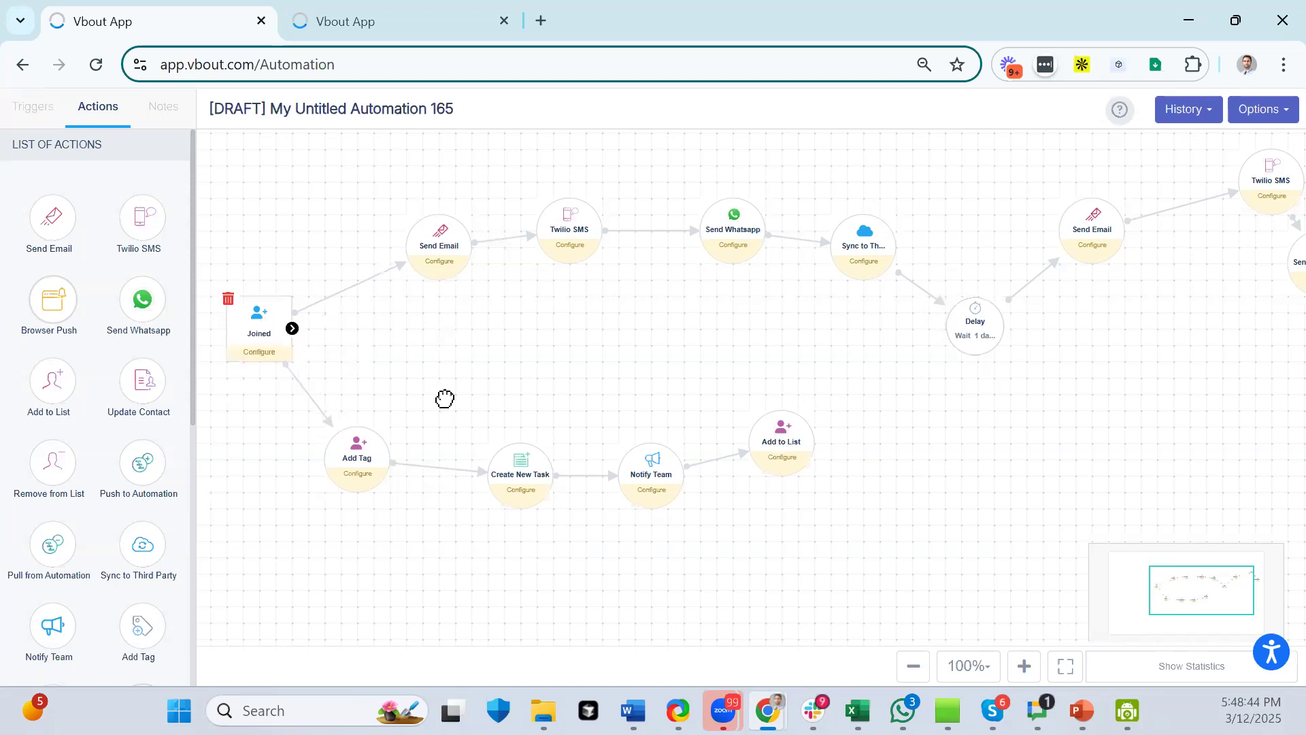
drag(360, 462, 393, 479)
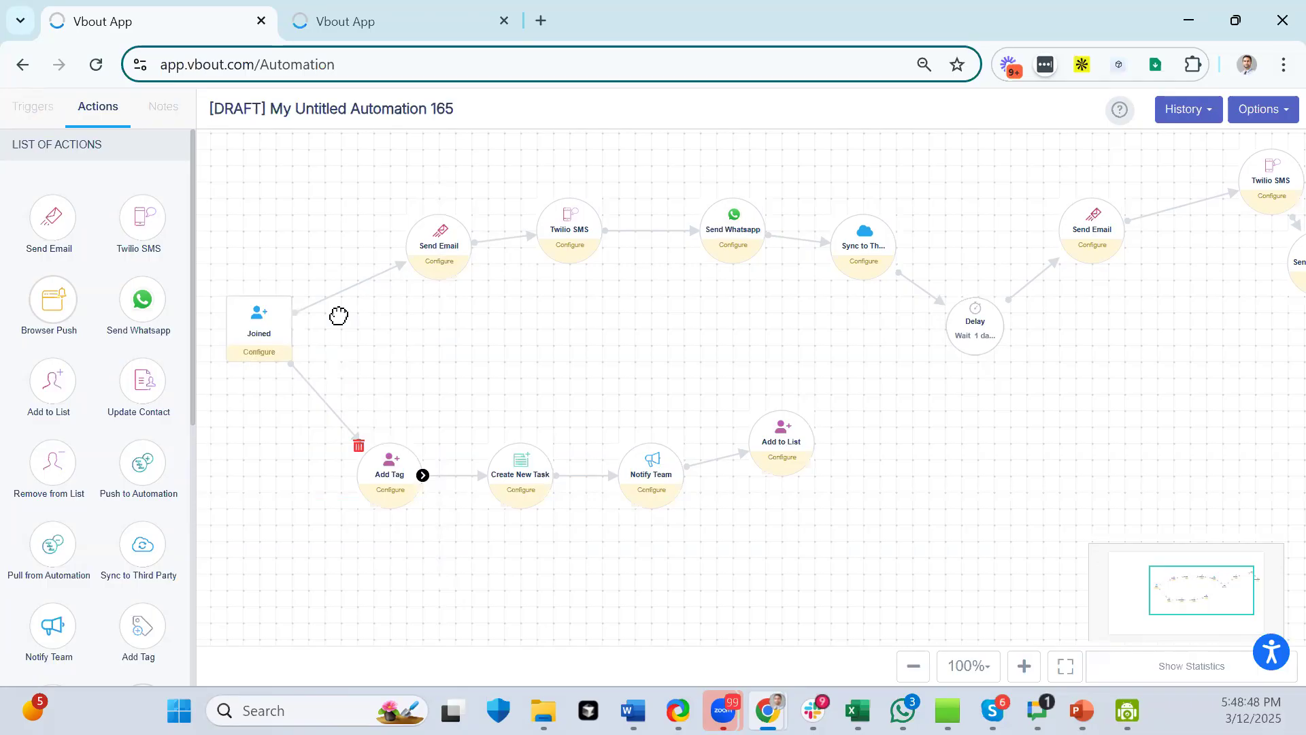
click(275, 319)
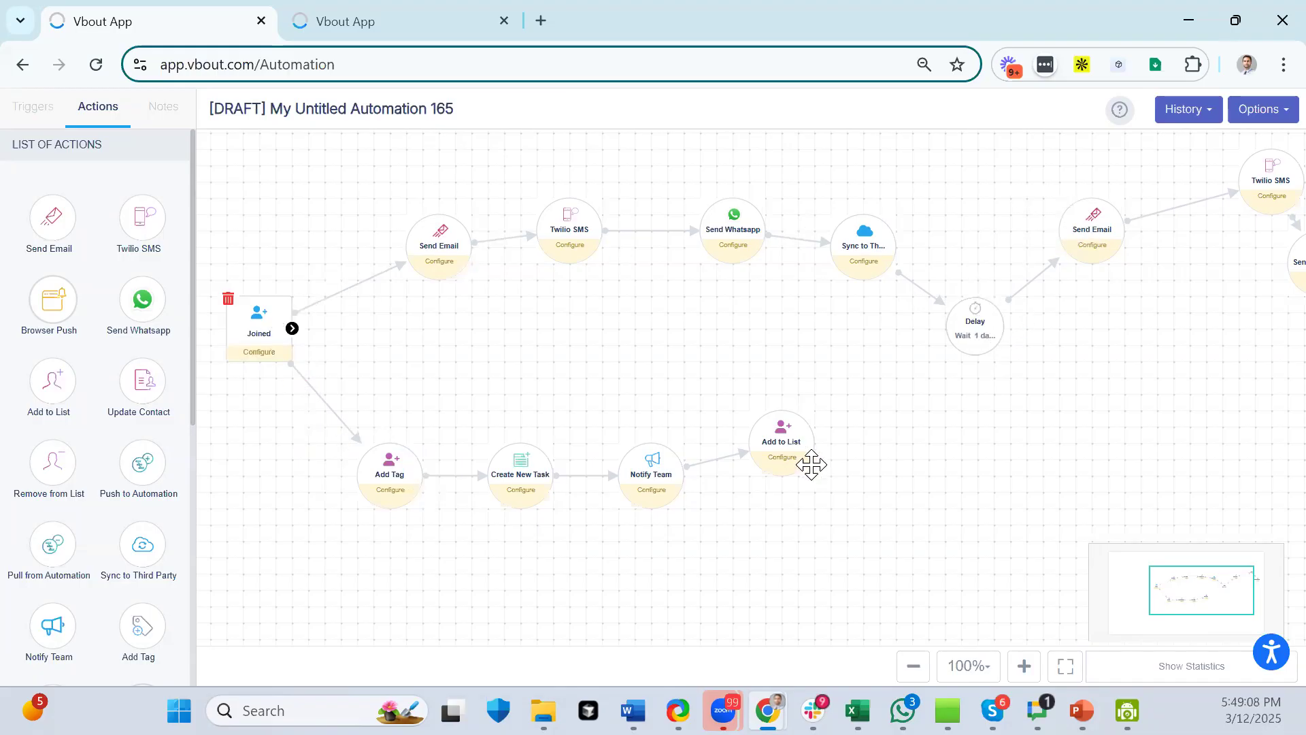
drag(786, 457, 769, 545)
- Move Send Email below Delay and reposition Send Whatsapp, zoomed out to fit the flow
drag(899, 446, 470, 430)
drag(1024, 219, 952, 421)
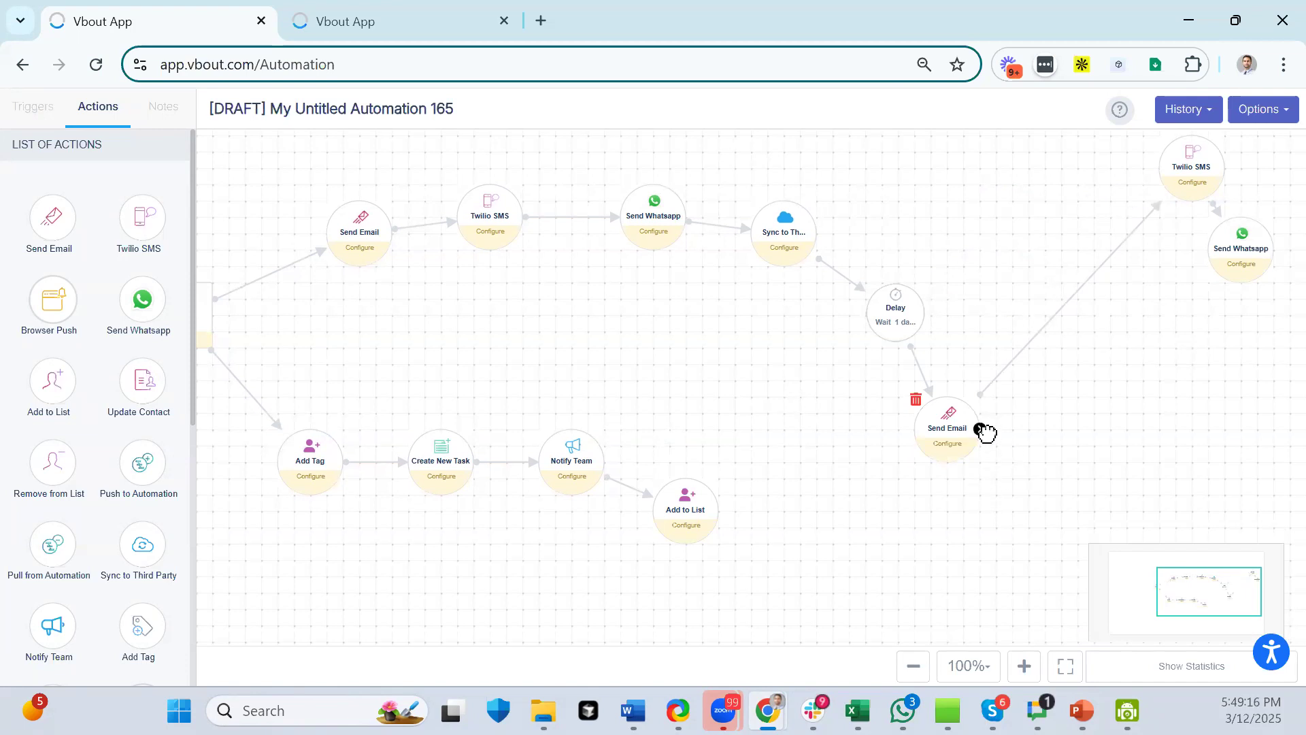
drag(1225, 275, 1224, 393)
click(916, 666)
drag(1046, 365, 1181, 335)
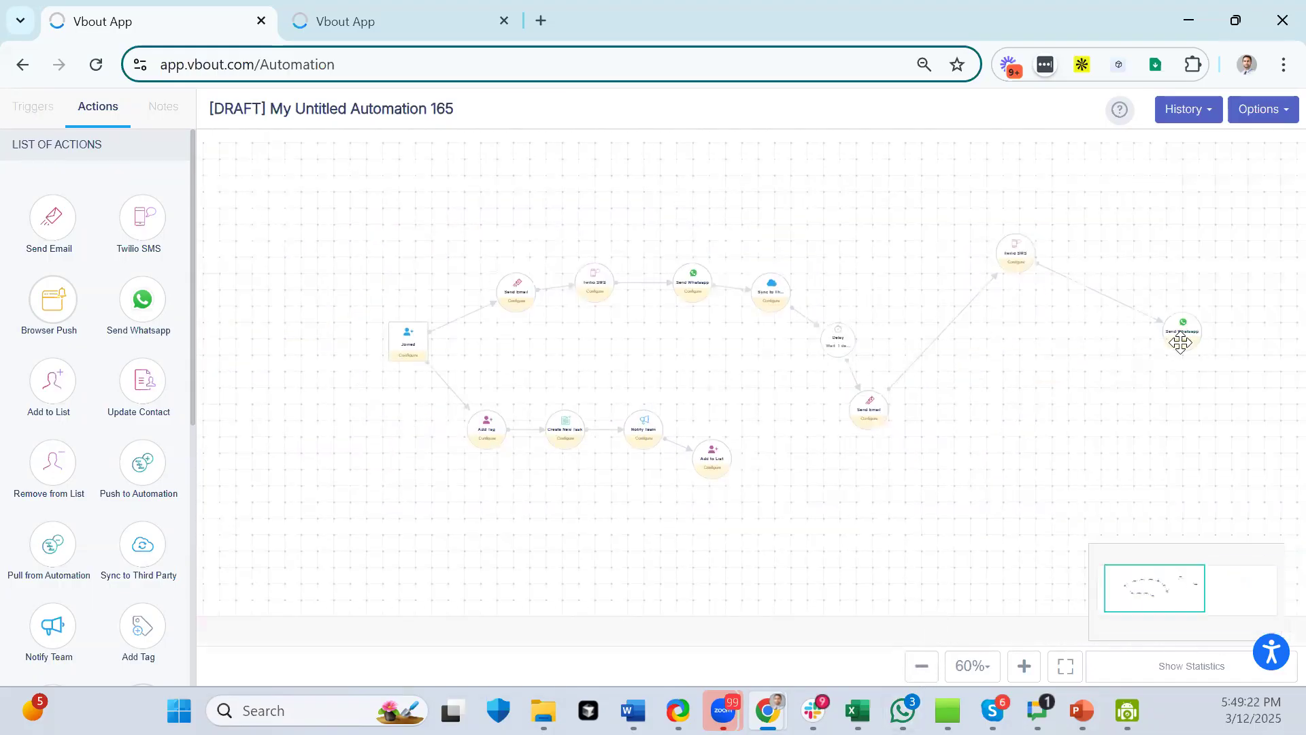
drag(1116, 462, 715, 462)
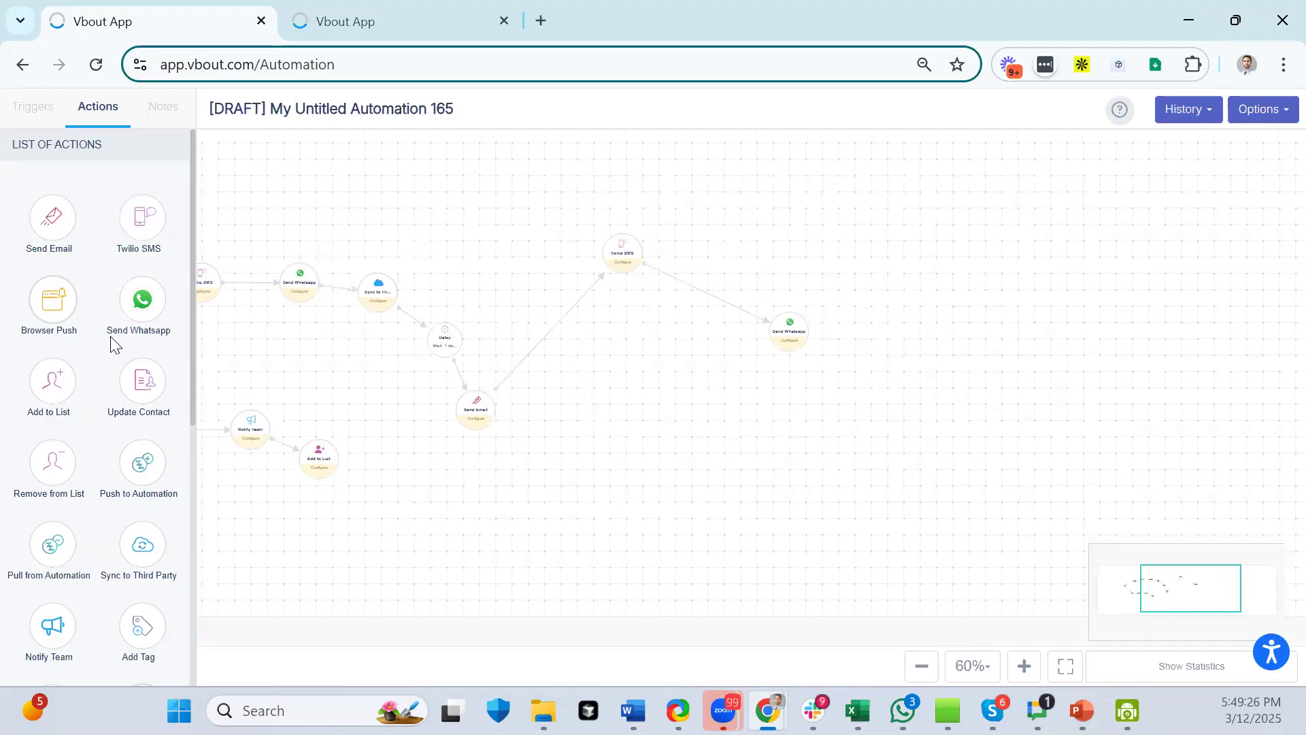
- Add two Delay nodes and connect both from Send Whatsapp
scroll(92, 400, down, 5)
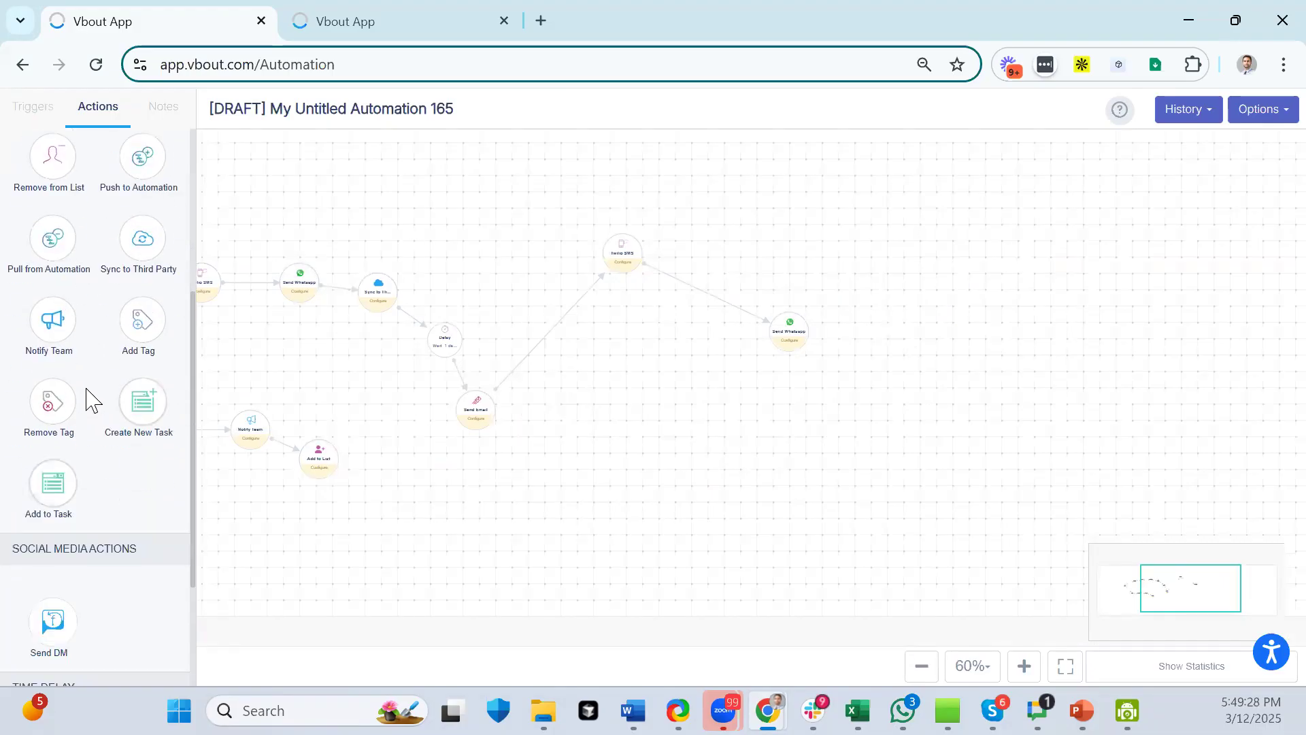
scroll(92, 408, down, 3)
drag(65, 582, 927, 330)
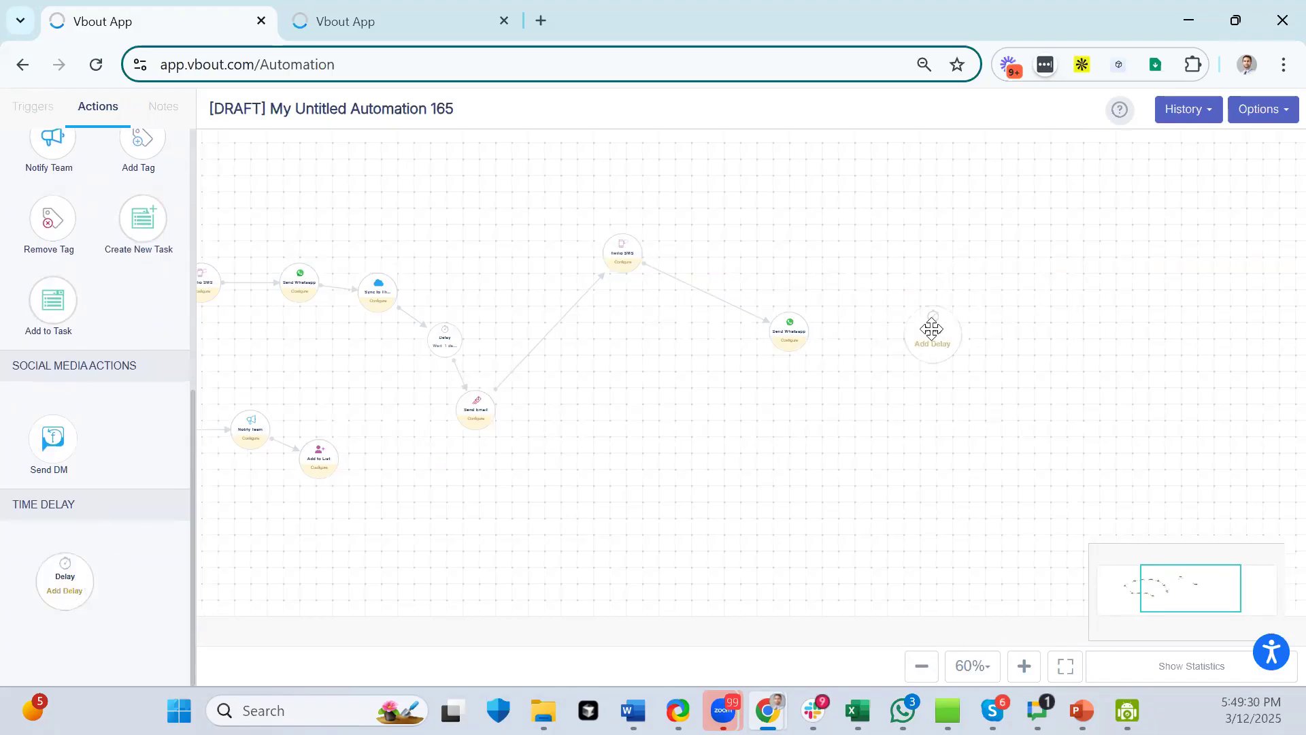
drag(64, 583, 899, 425)
drag(809, 332, 930, 333)
drag(809, 331, 896, 429)
- Add two Send Email nodes, each connected from one of the Delays
scroll(66, 198, up, 7)
drag(52, 218, 1054, 262)
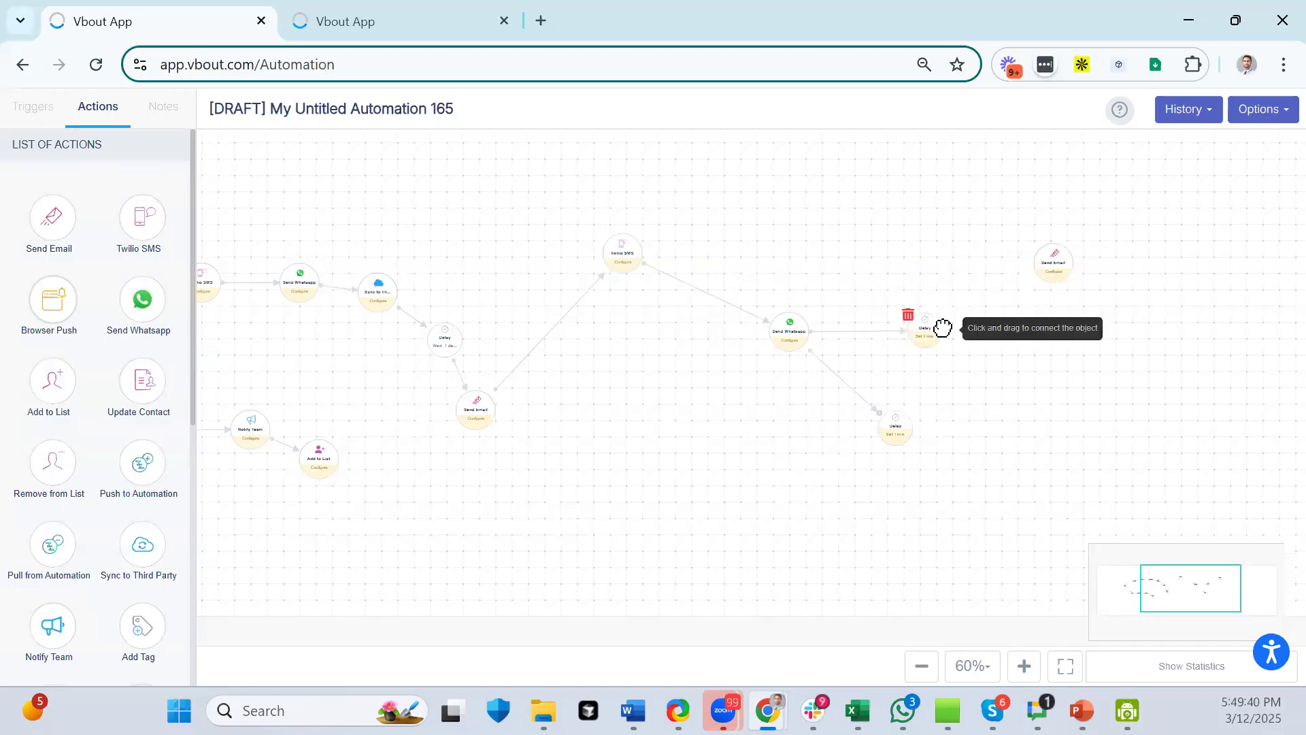
drag(943, 333, 1059, 272)
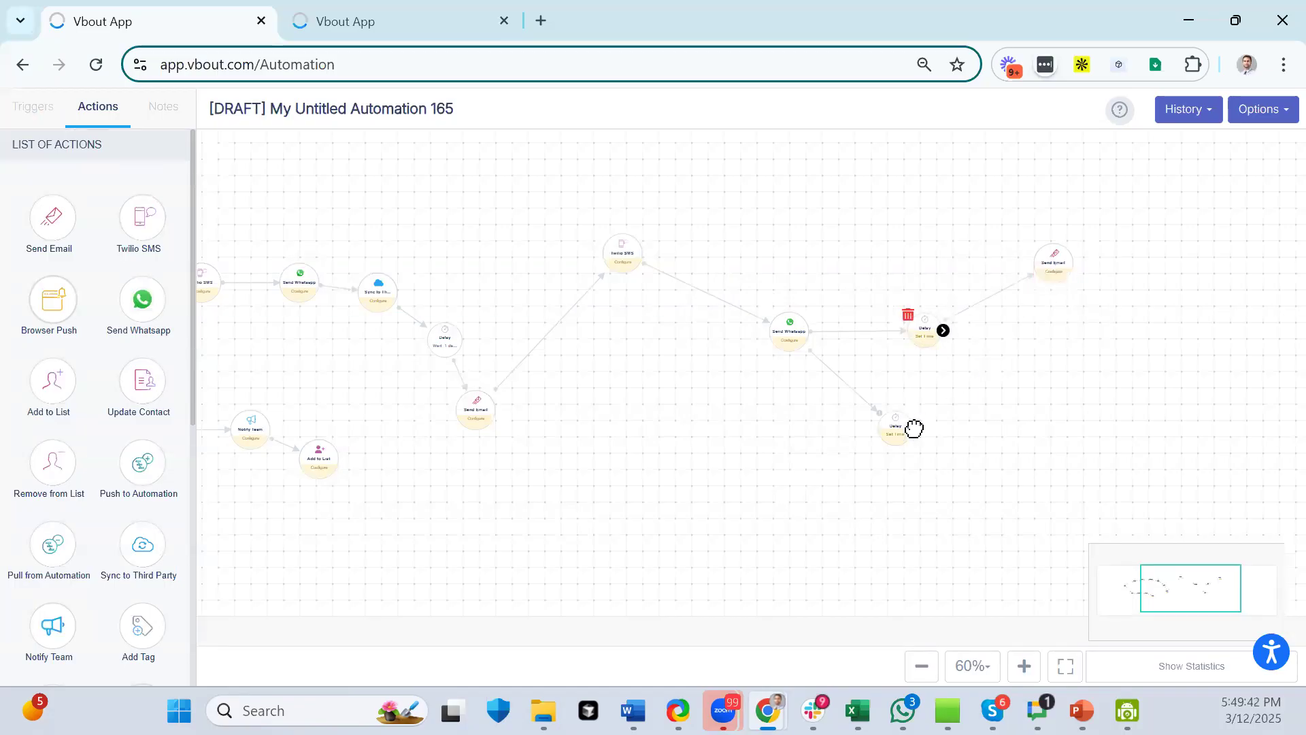
drag(51, 218, 1014, 487)
drag(914, 425, 1029, 497)
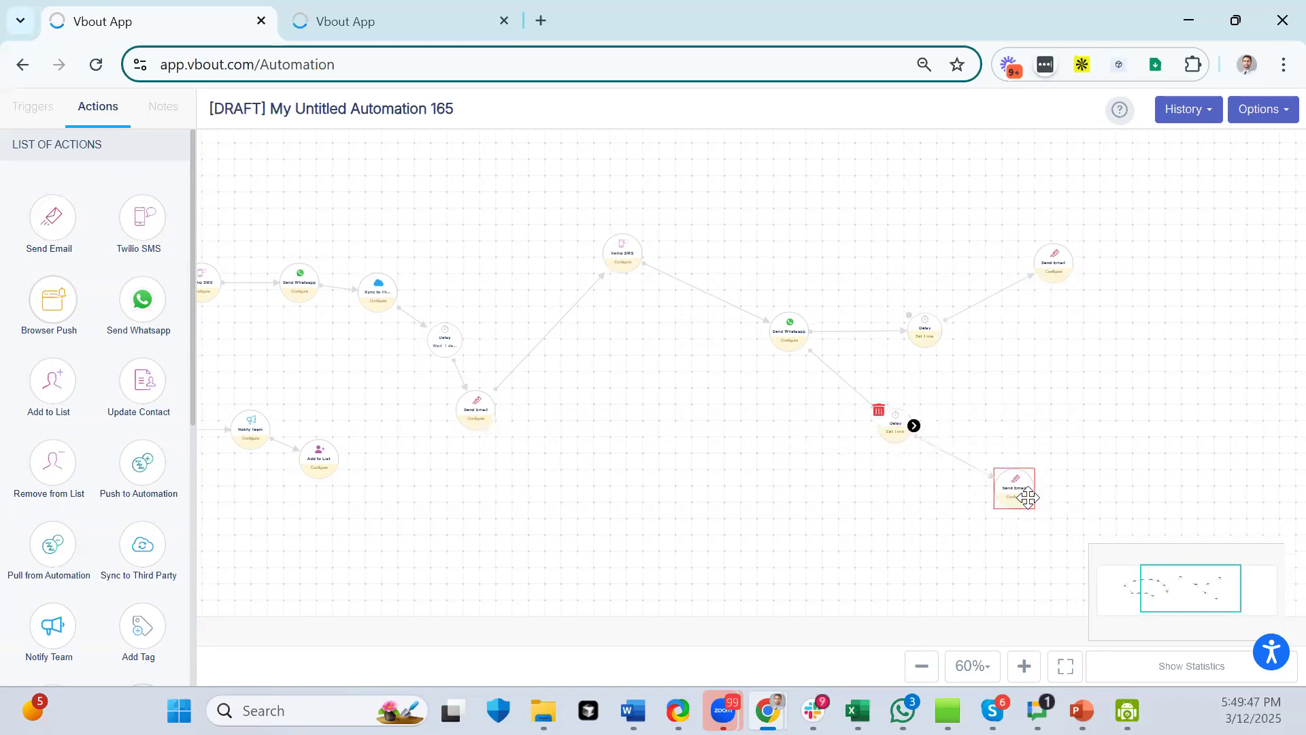
click(998, 290)
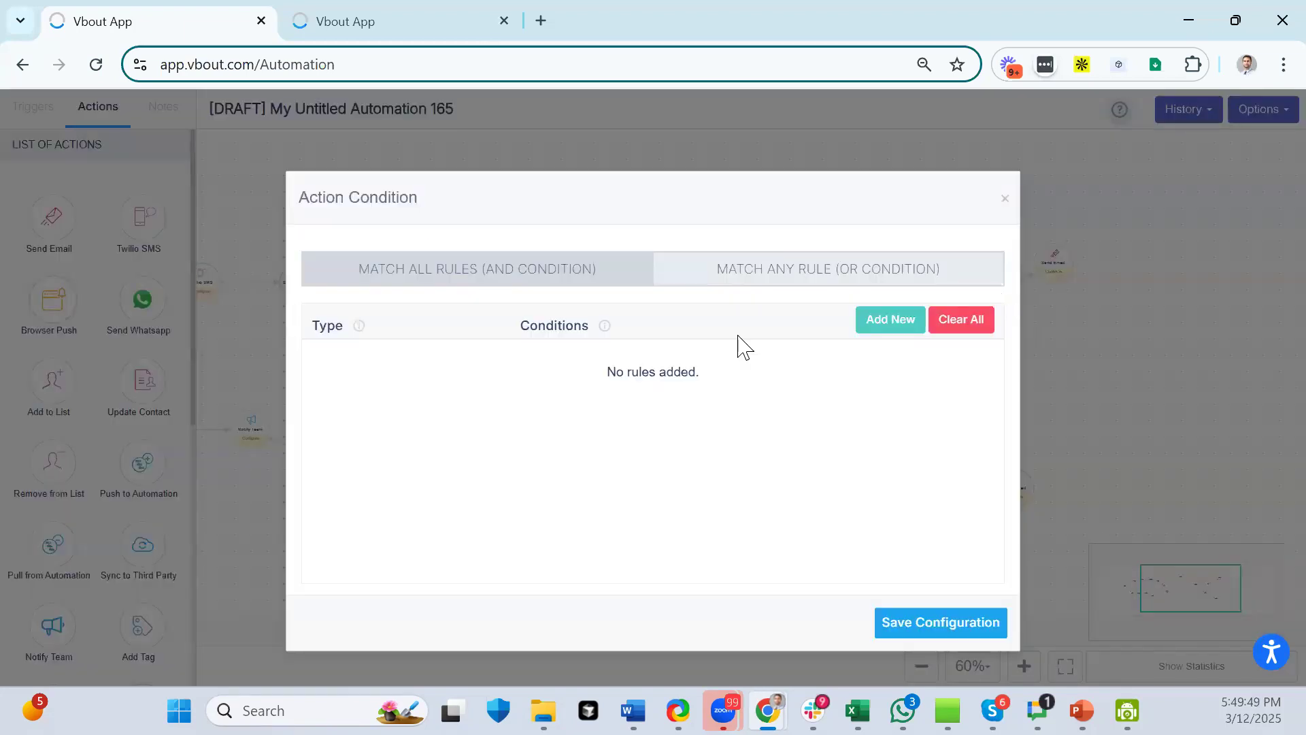
click(1006, 200)
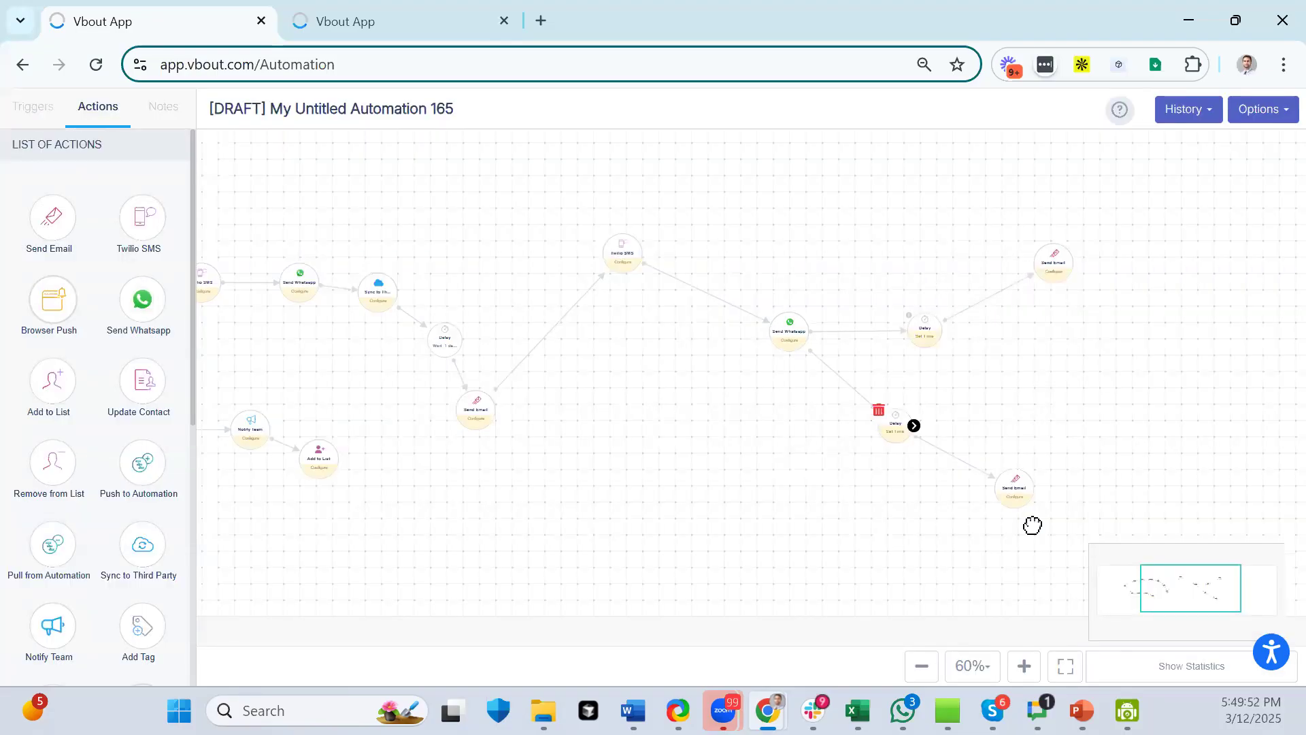
click(1023, 665)
click(1024, 666)
drag(1093, 513, 641, 507)
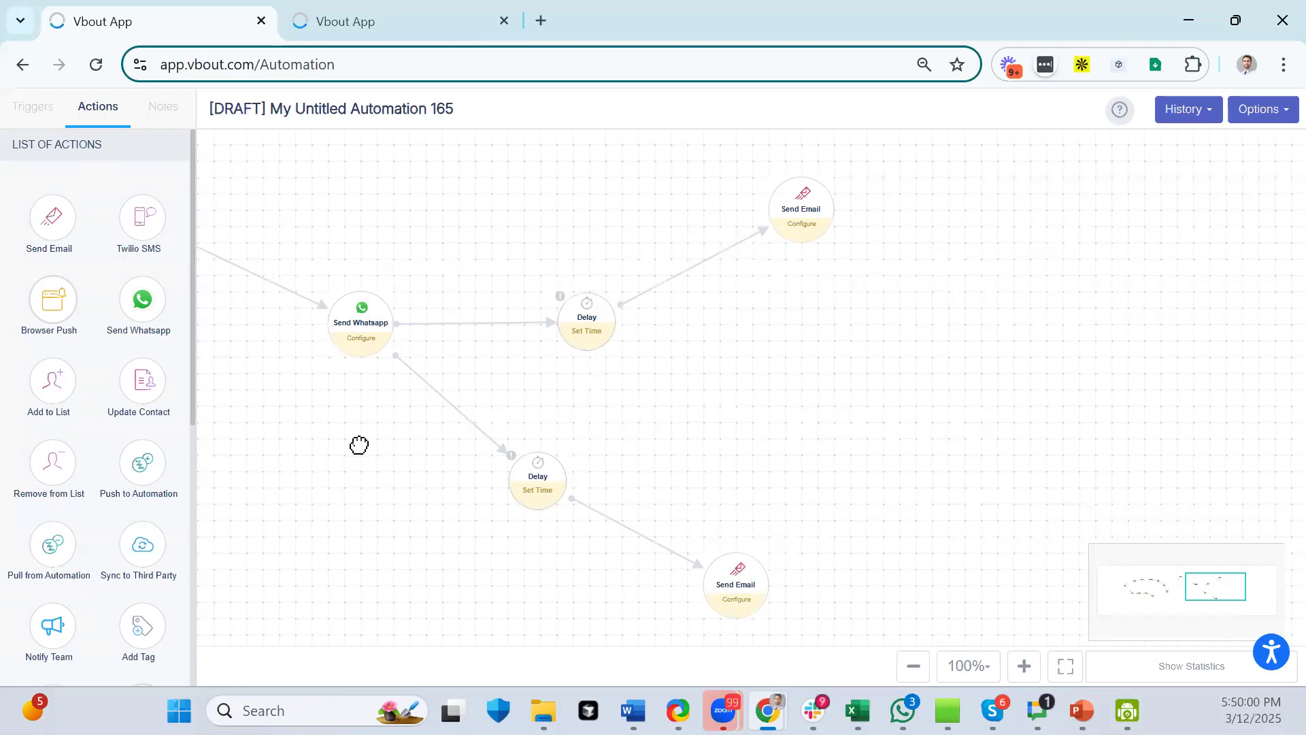
drag(358, 445, 987, 475)
click(913, 666)
drag(700, 549, 1084, 490)
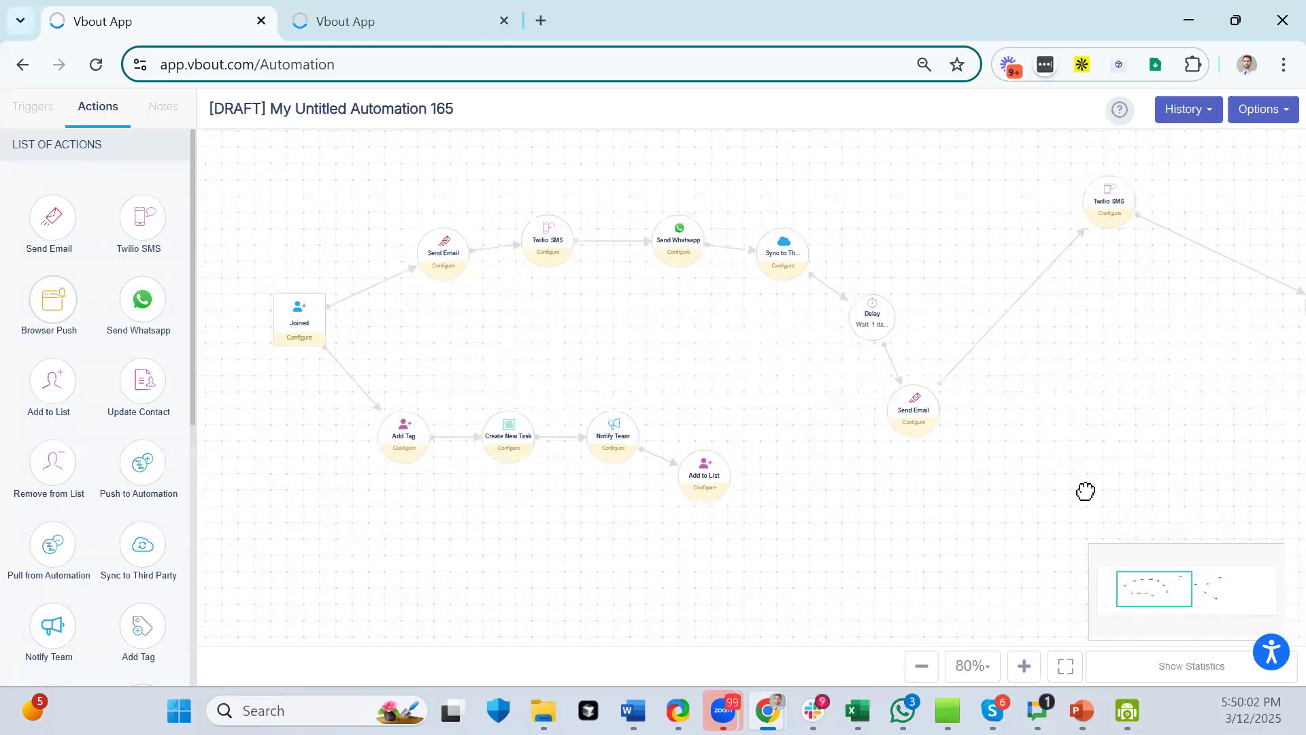
mouse_move(268, 300)
mouse_down()
mouse_move(324, 320)
mouse_move(274, 319)
mouse_up()
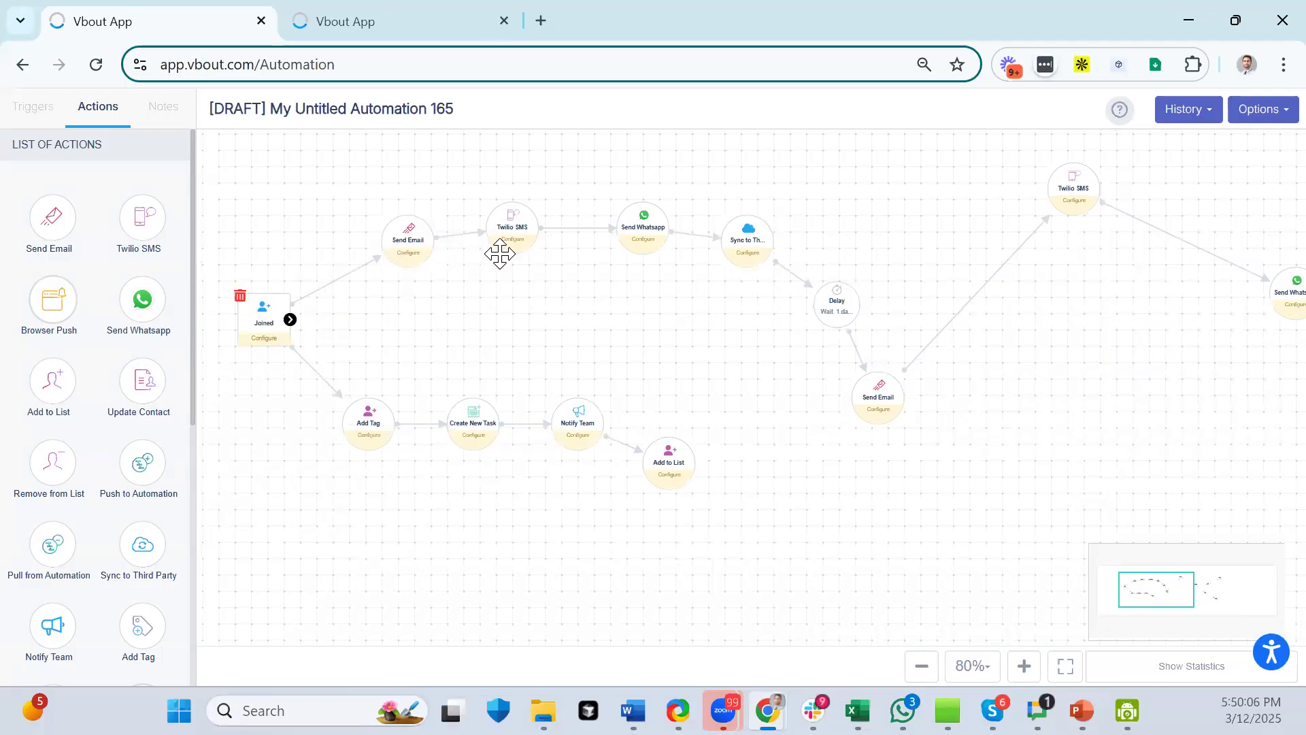
drag(946, 383, 565, 395)
drag(1196, 322, 805, 288)
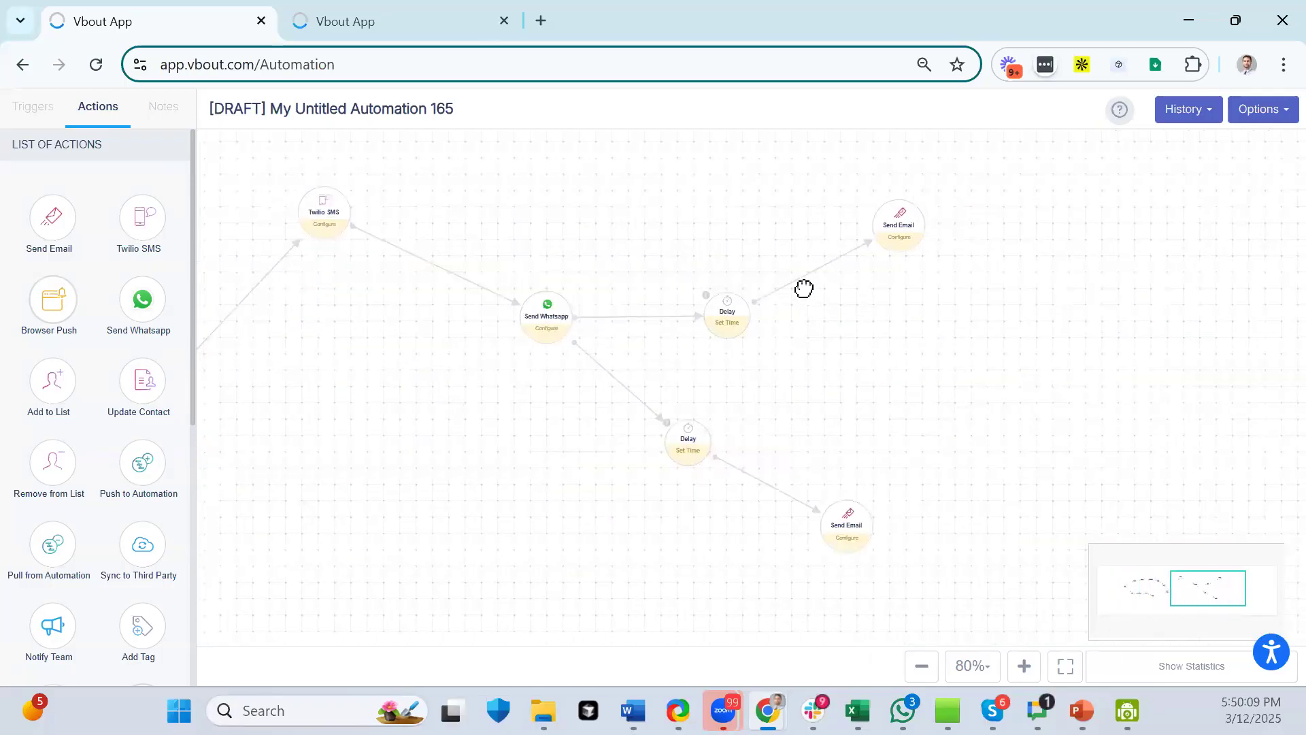
- Add a Field Values condition rule to the upper Delay-to-Send Email link
click(828, 262)
click(884, 320)
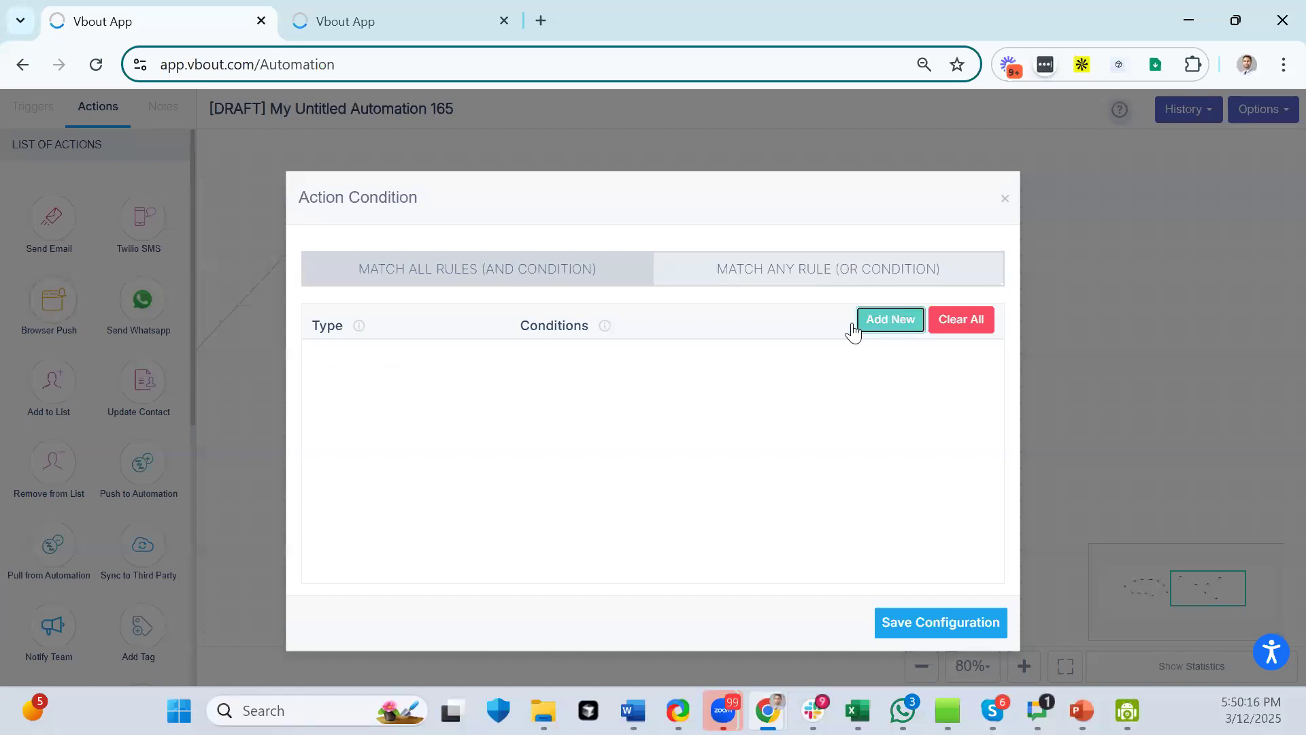
click(465, 373)
scroll(439, 483, down, 5)
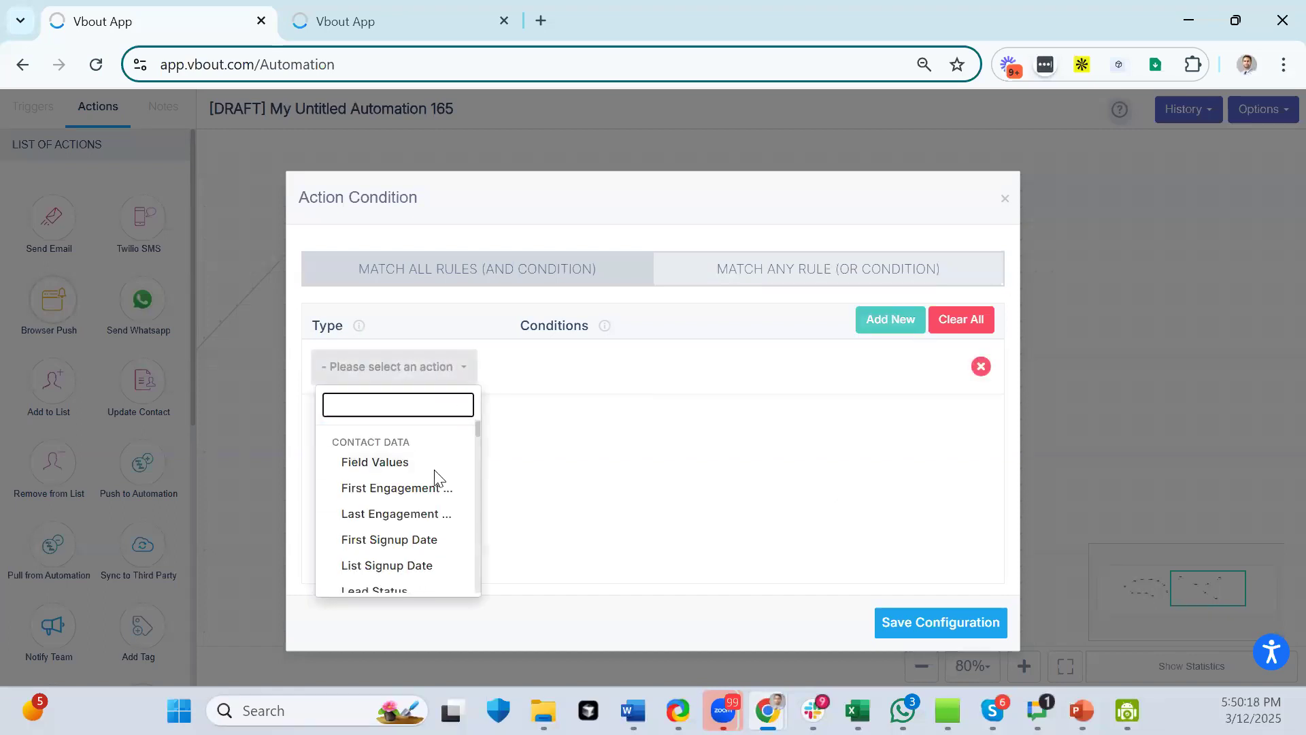
scroll(436, 478, down, 6)
scroll(437, 476, up, 10)
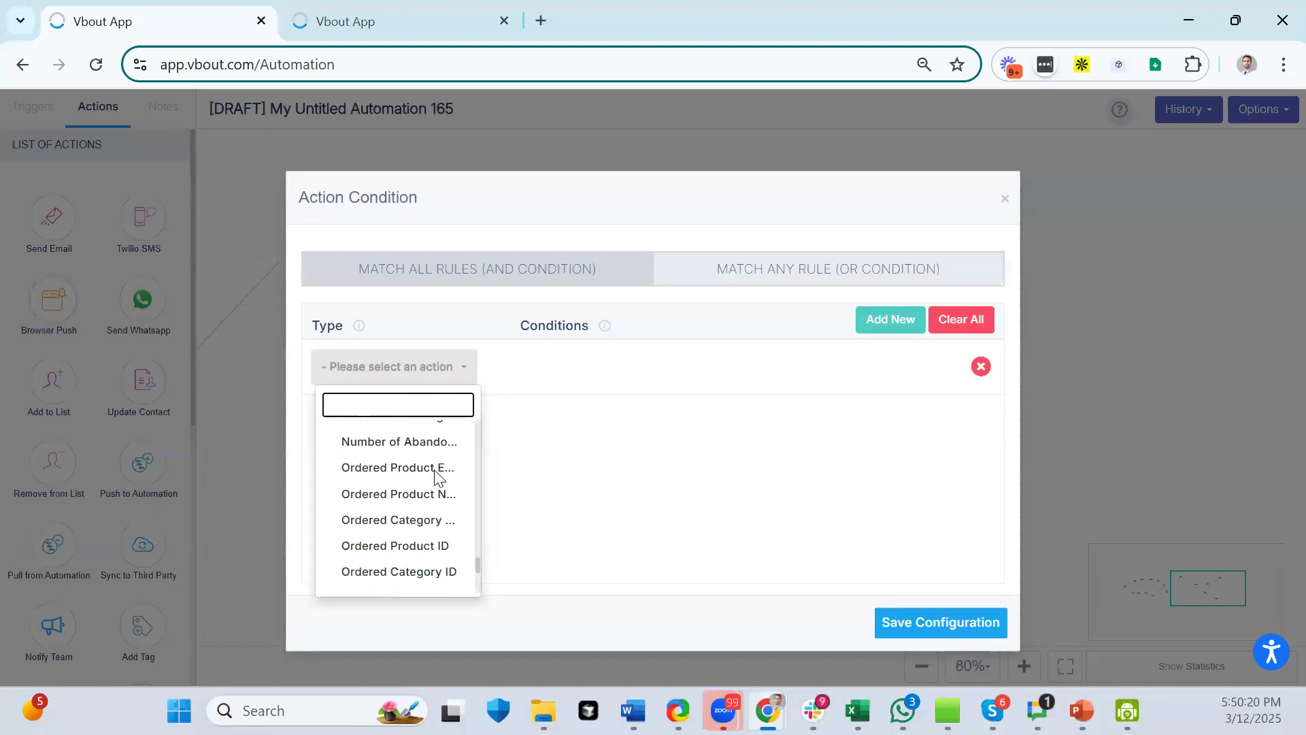
scroll(437, 479, up, 10)
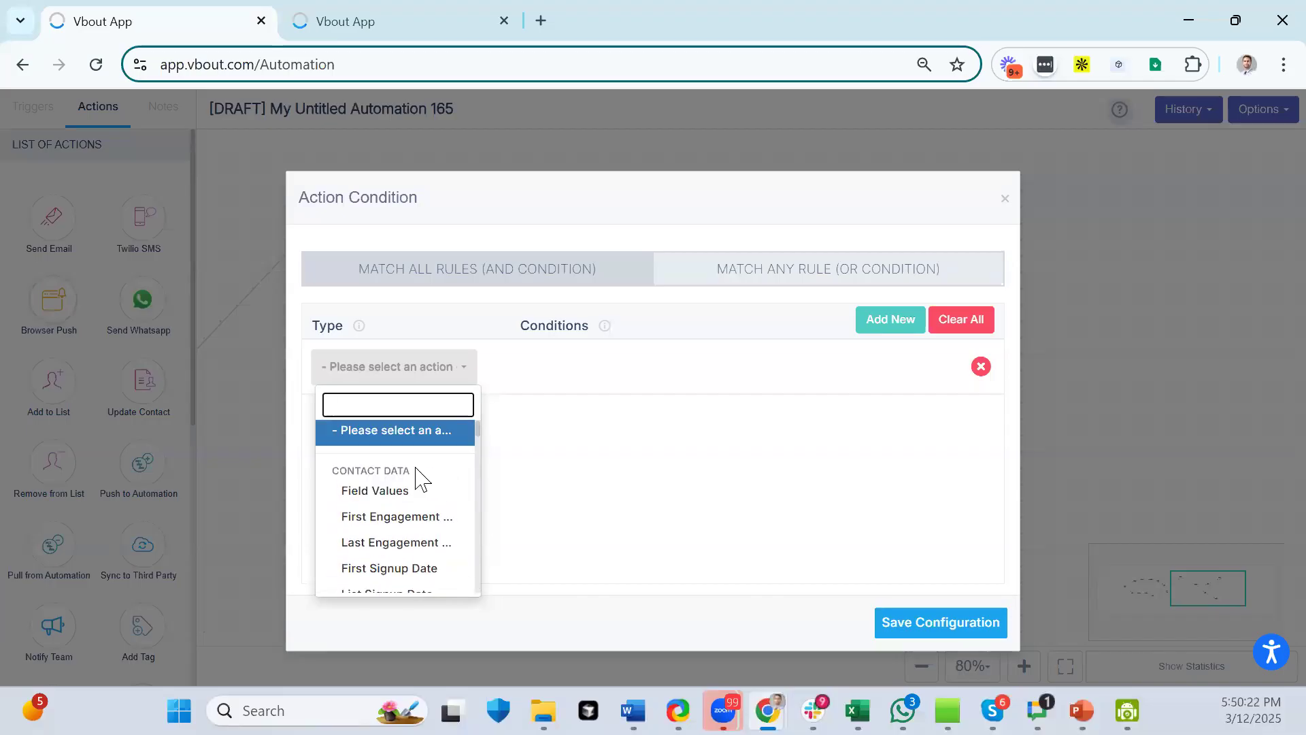
click(387, 496)
- Require Number Of Employees 51-200 in AI chatbot advisors and save the condition
click(667, 377)
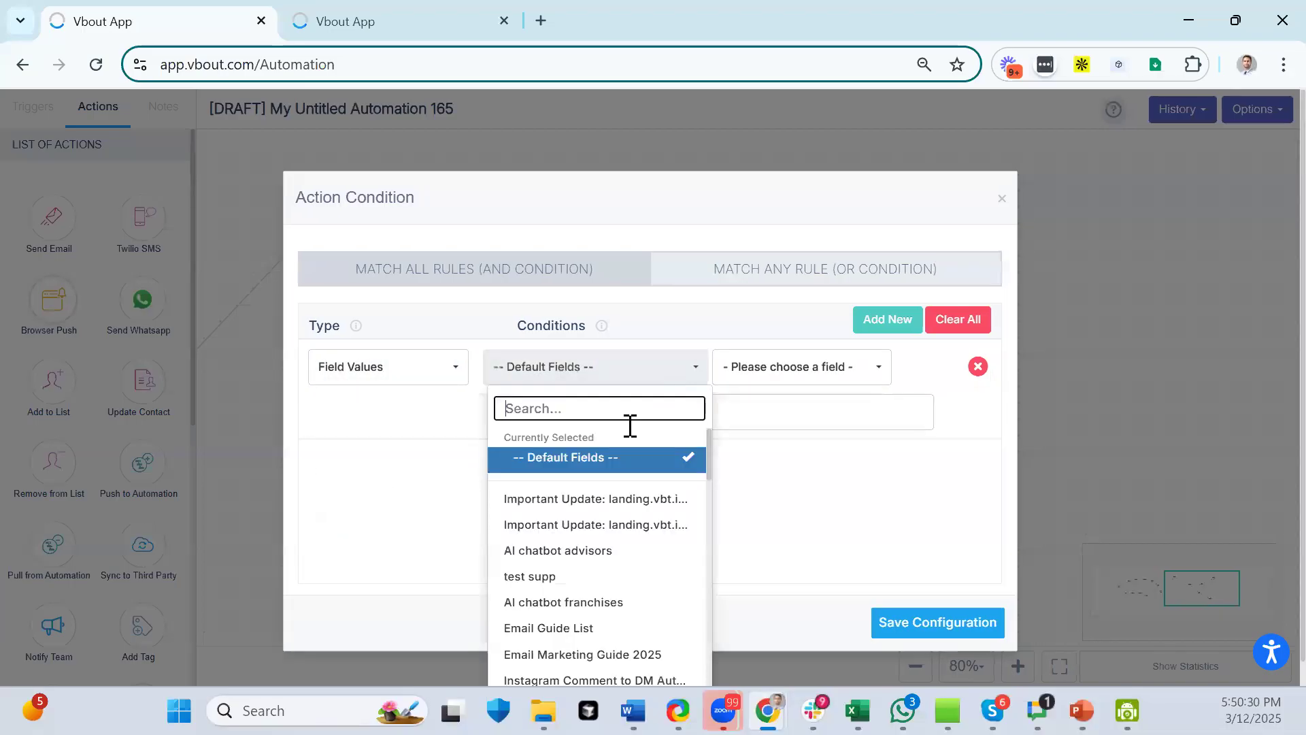
click(568, 552)
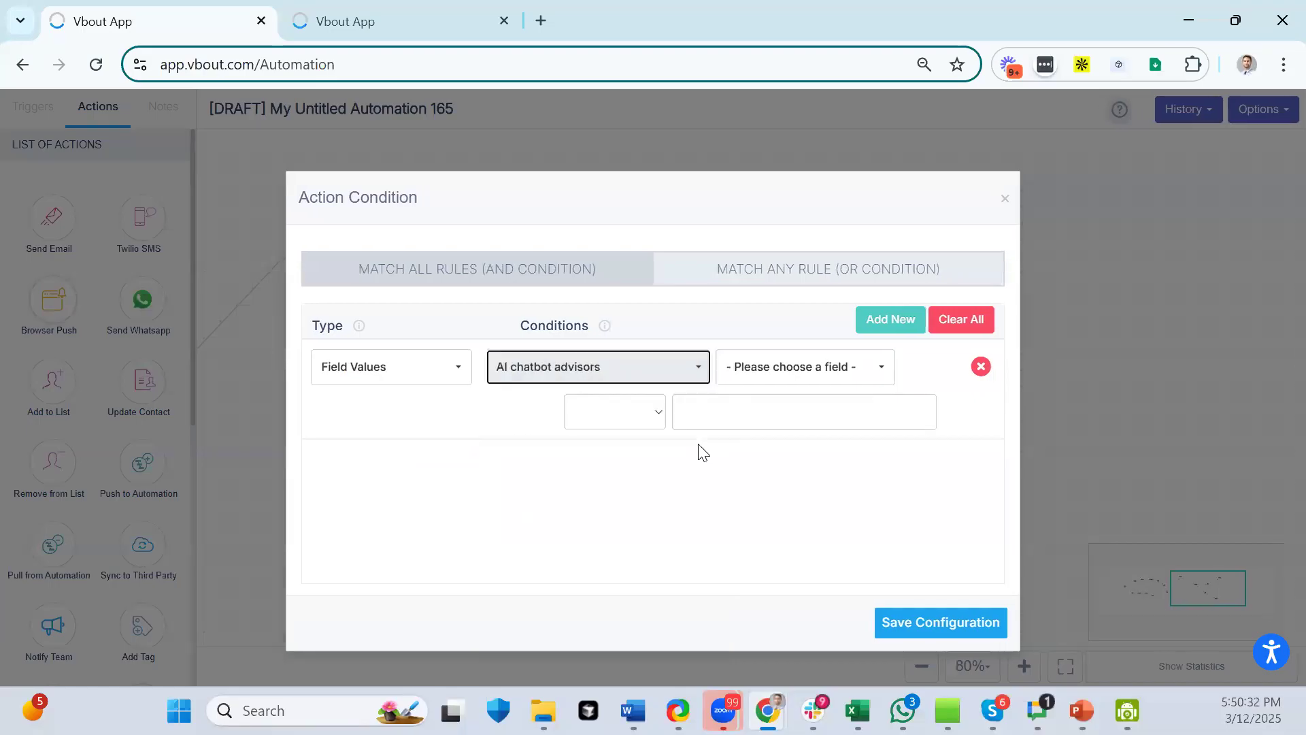
click(787, 381)
scroll(793, 503, down, 5)
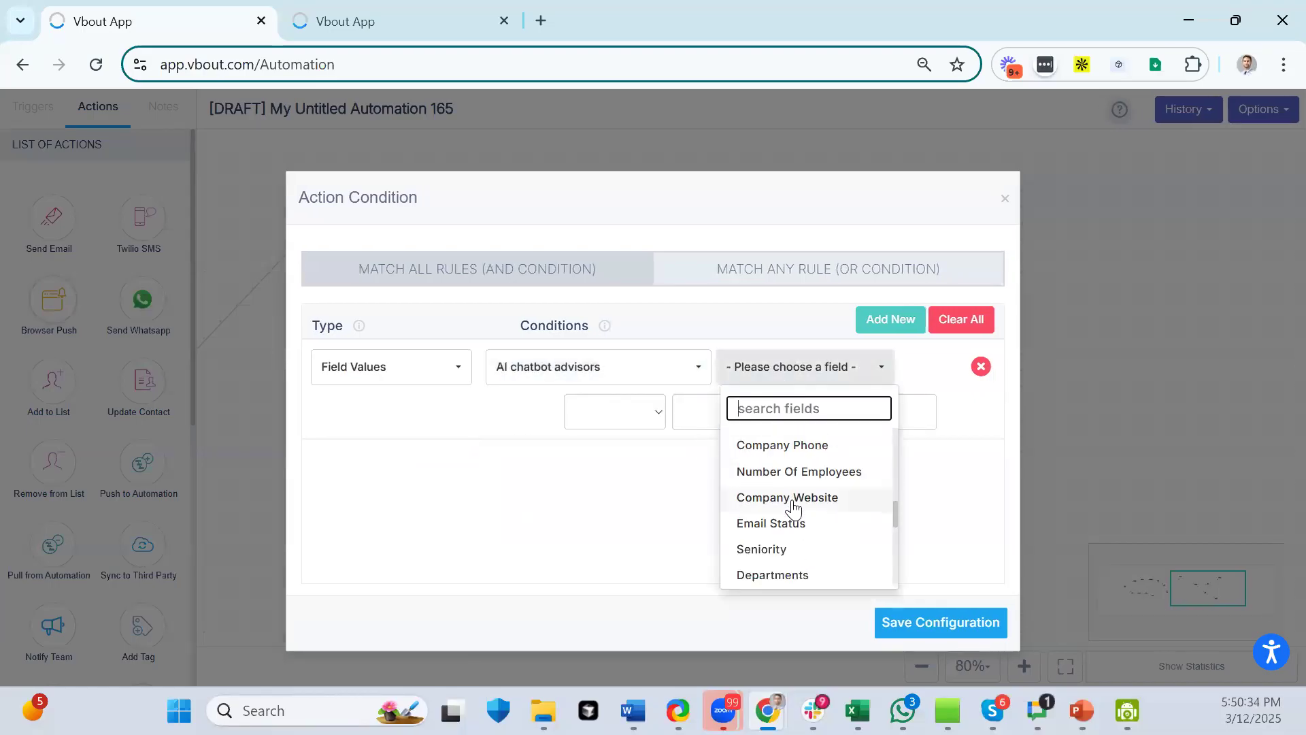
click(781, 472)
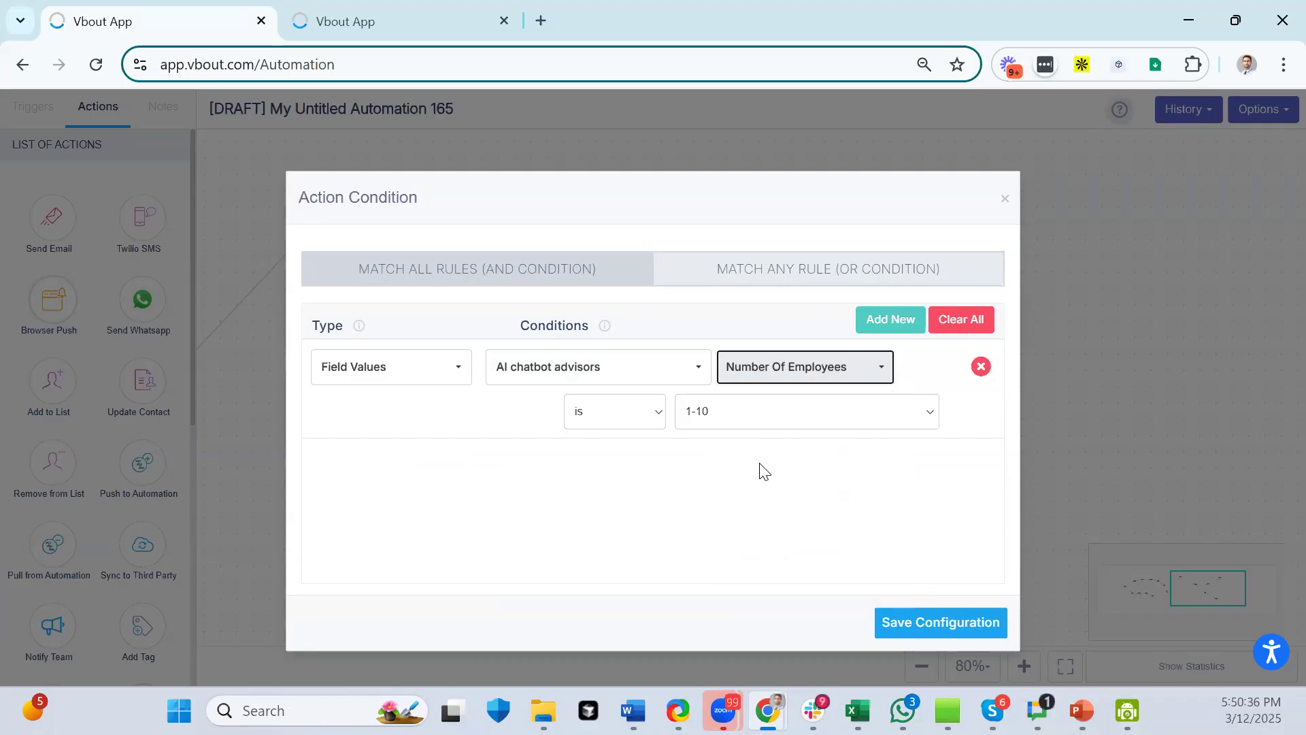
click(736, 423)
click(736, 489)
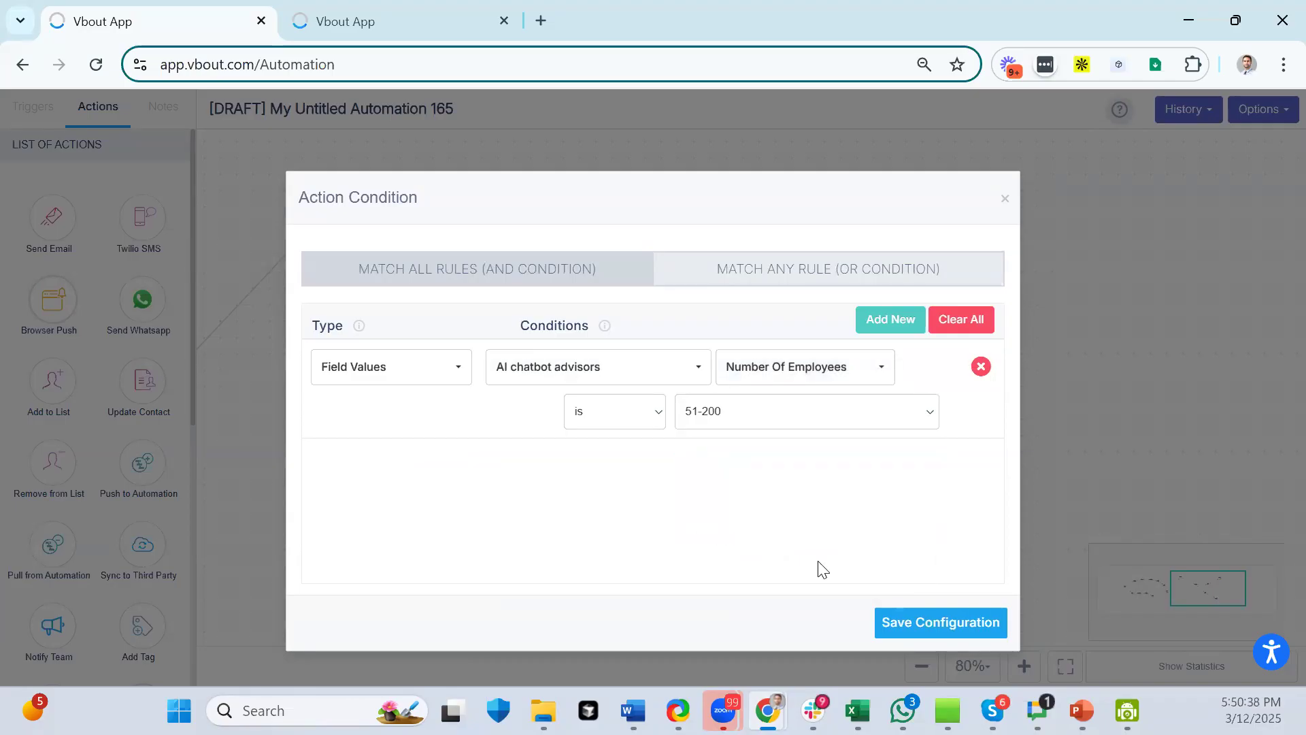
click(975, 630)
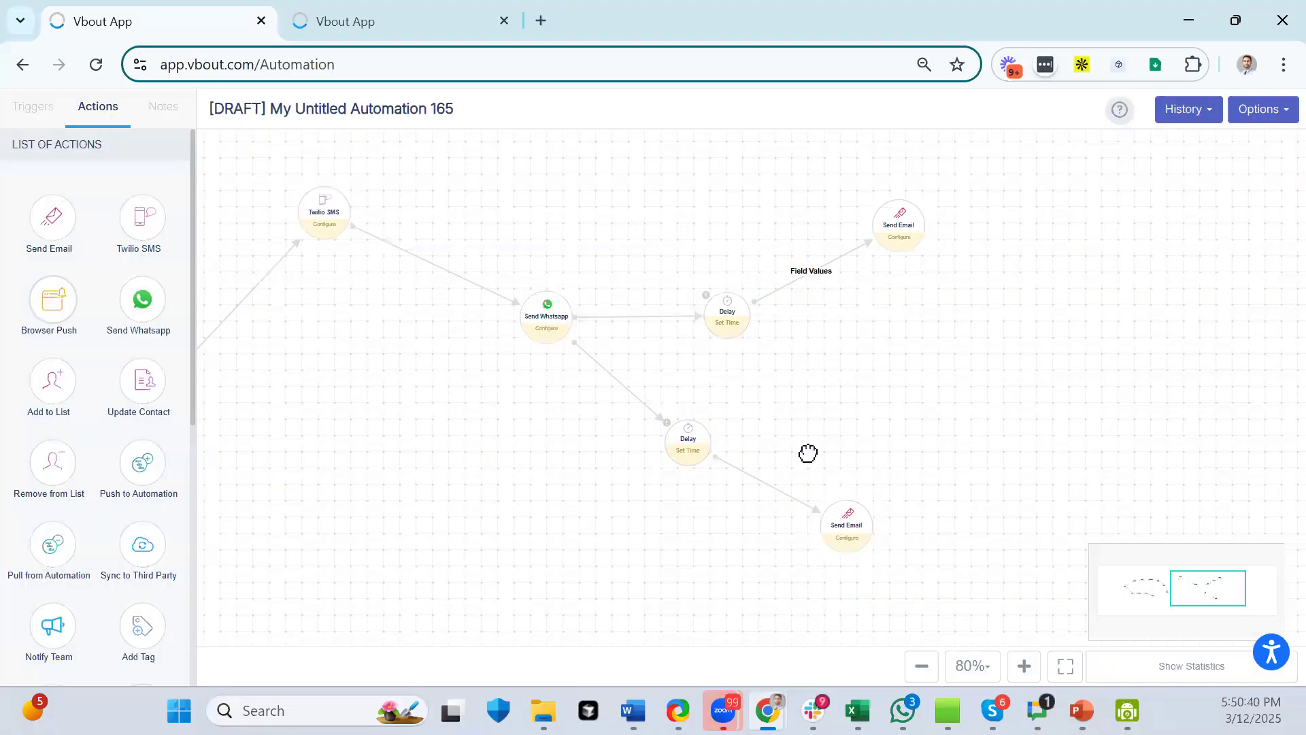
- Switch the upper Delay link's condition to Email Open on the new-product-line email campaign
mouse_move(777, 490)
mouse_move(808, 263)
click(823, 267)
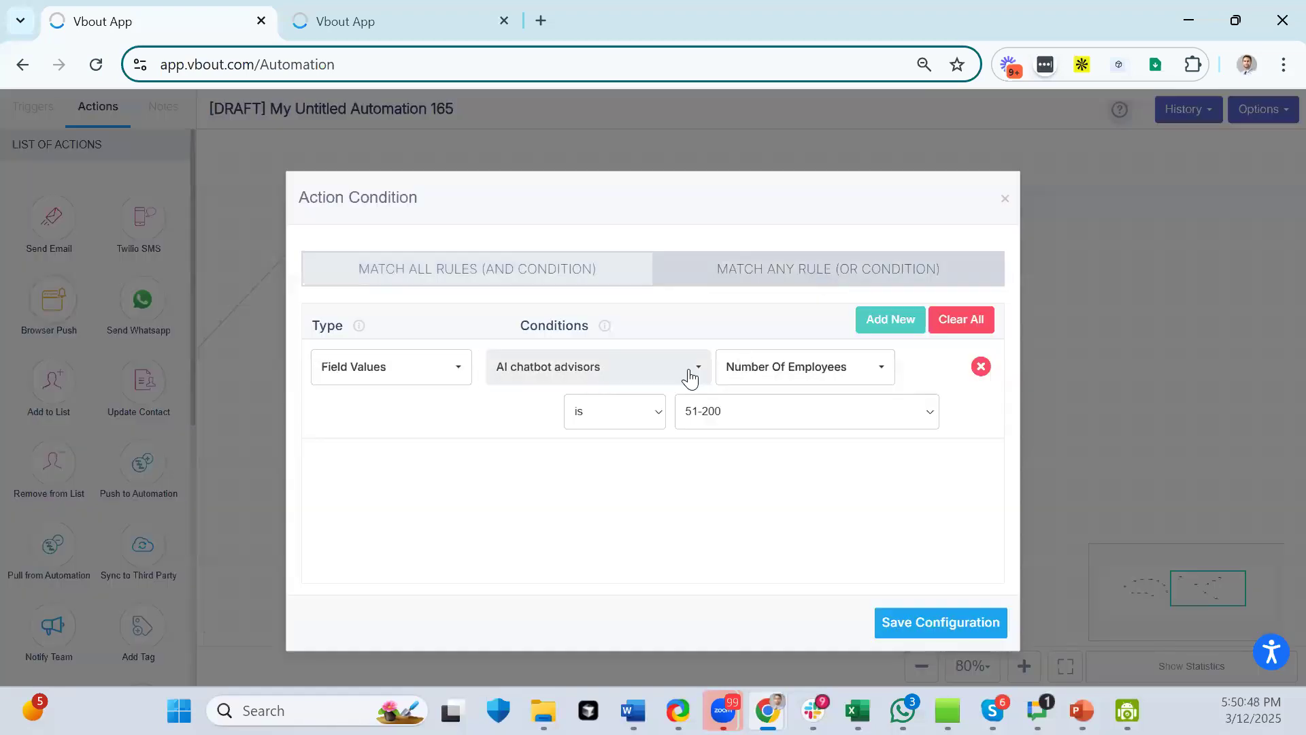
click(491, 373)
click(398, 371)
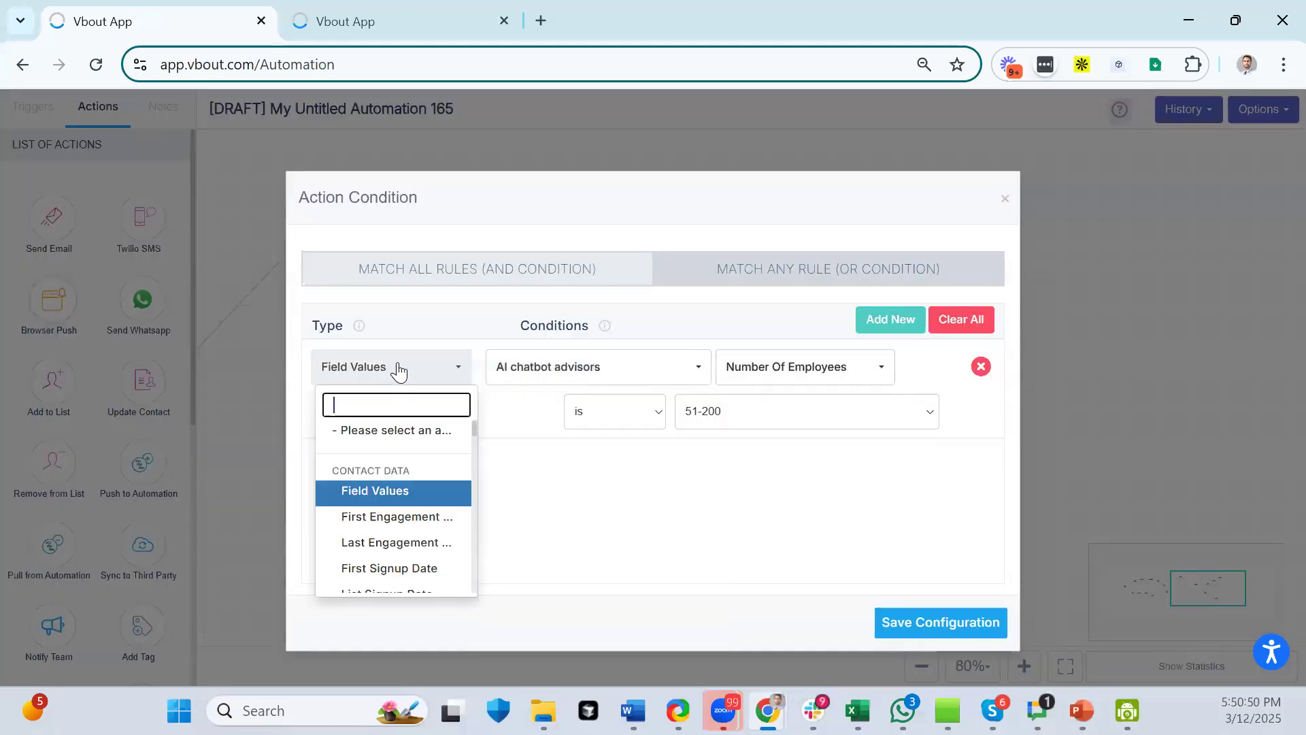
text(open)
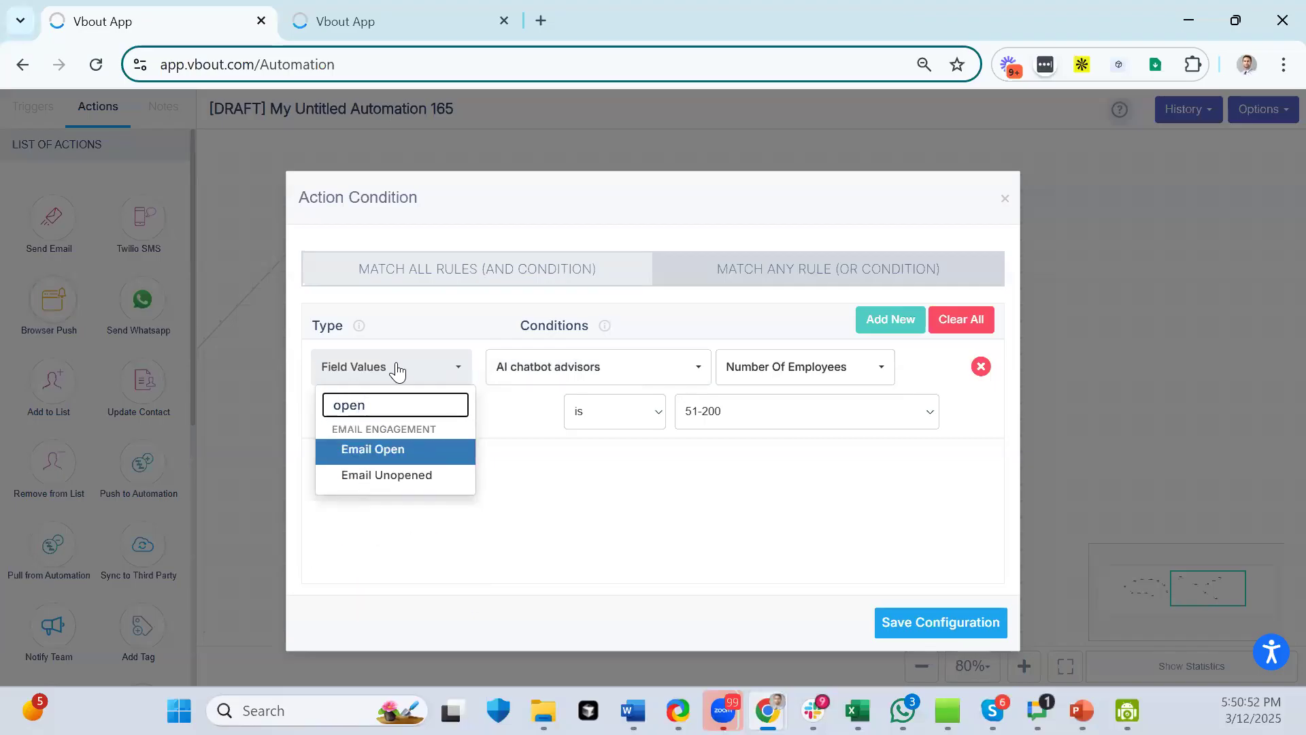
click(391, 456)
click(541, 371)
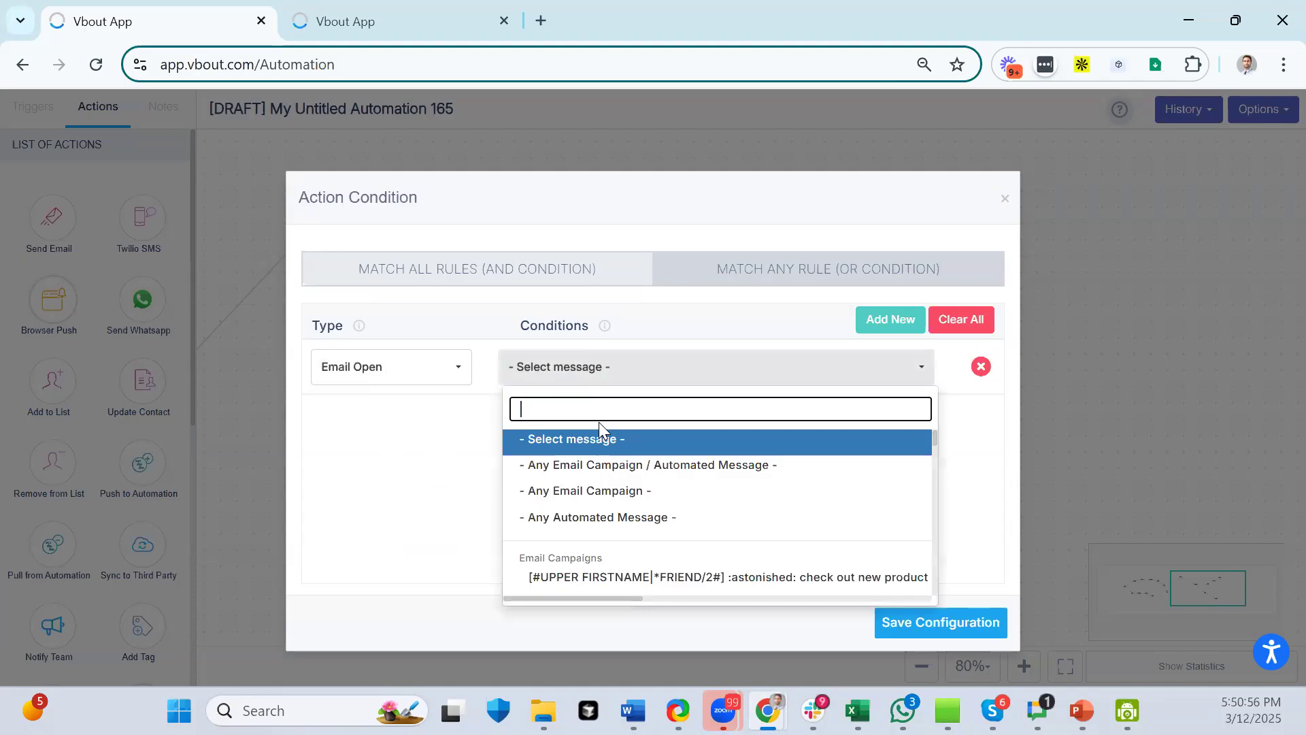
click(591, 578)
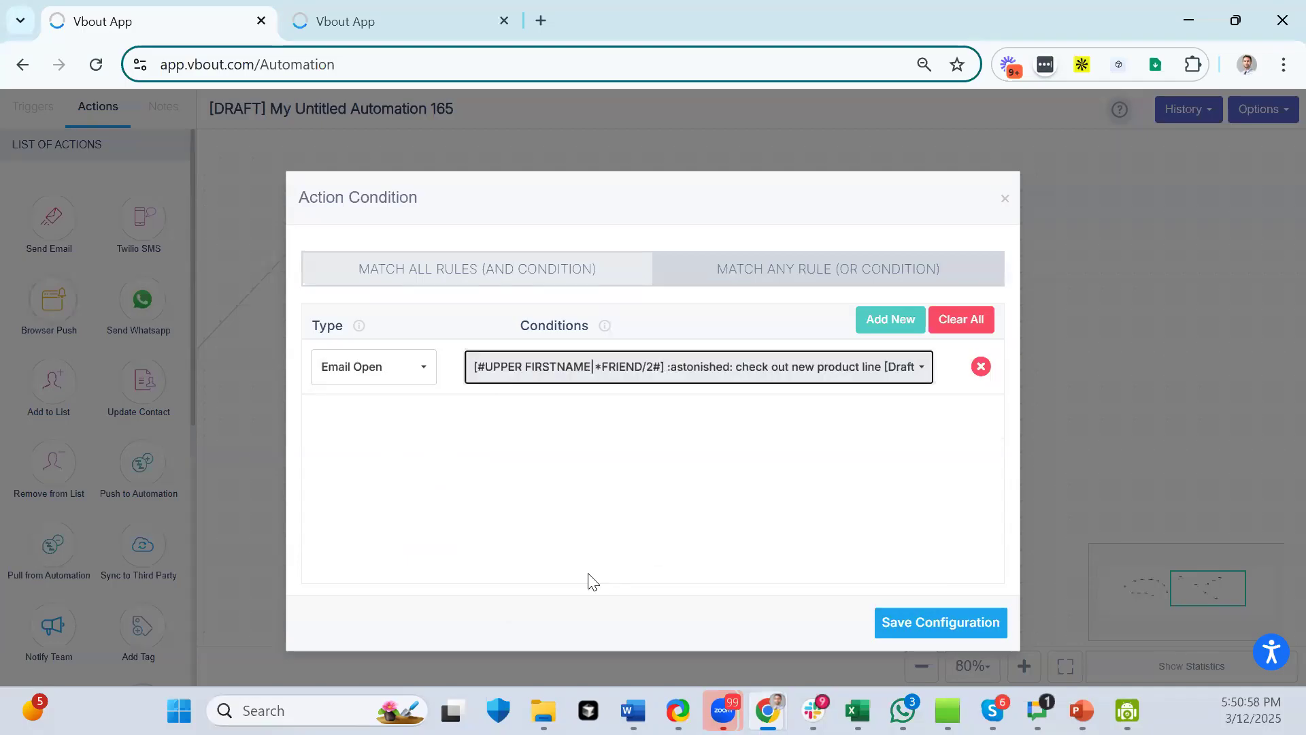
click(890, 623)
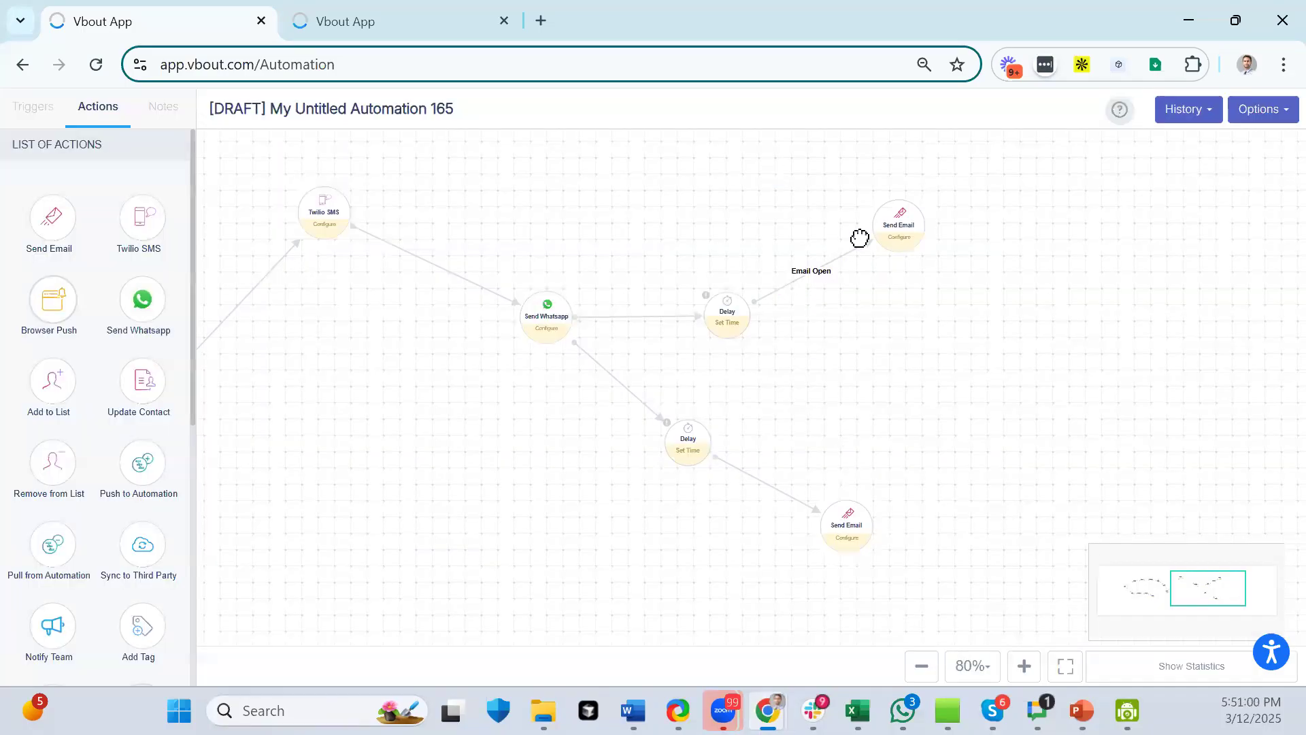
- Give the lower Delay-to-Send Email link an Email Unopened condition on the first email campaign
click(777, 487)
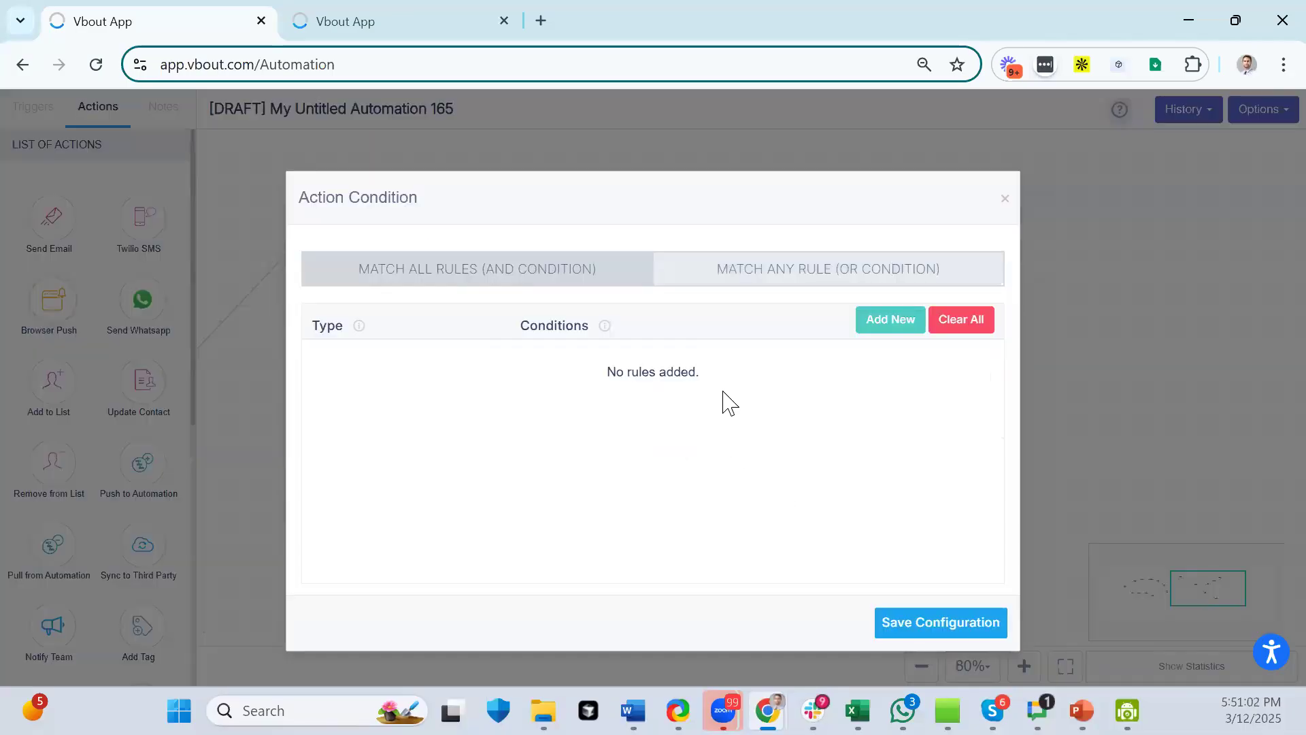
click(885, 320)
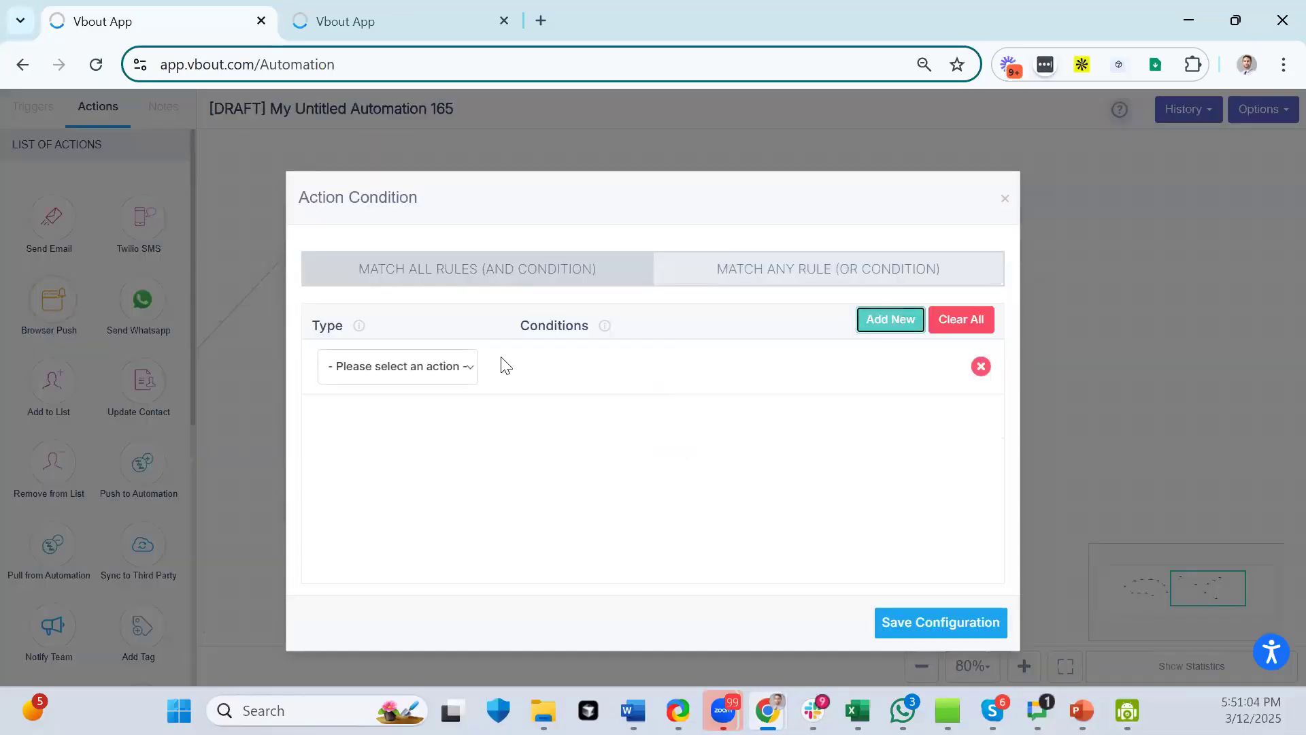
click(418, 371)
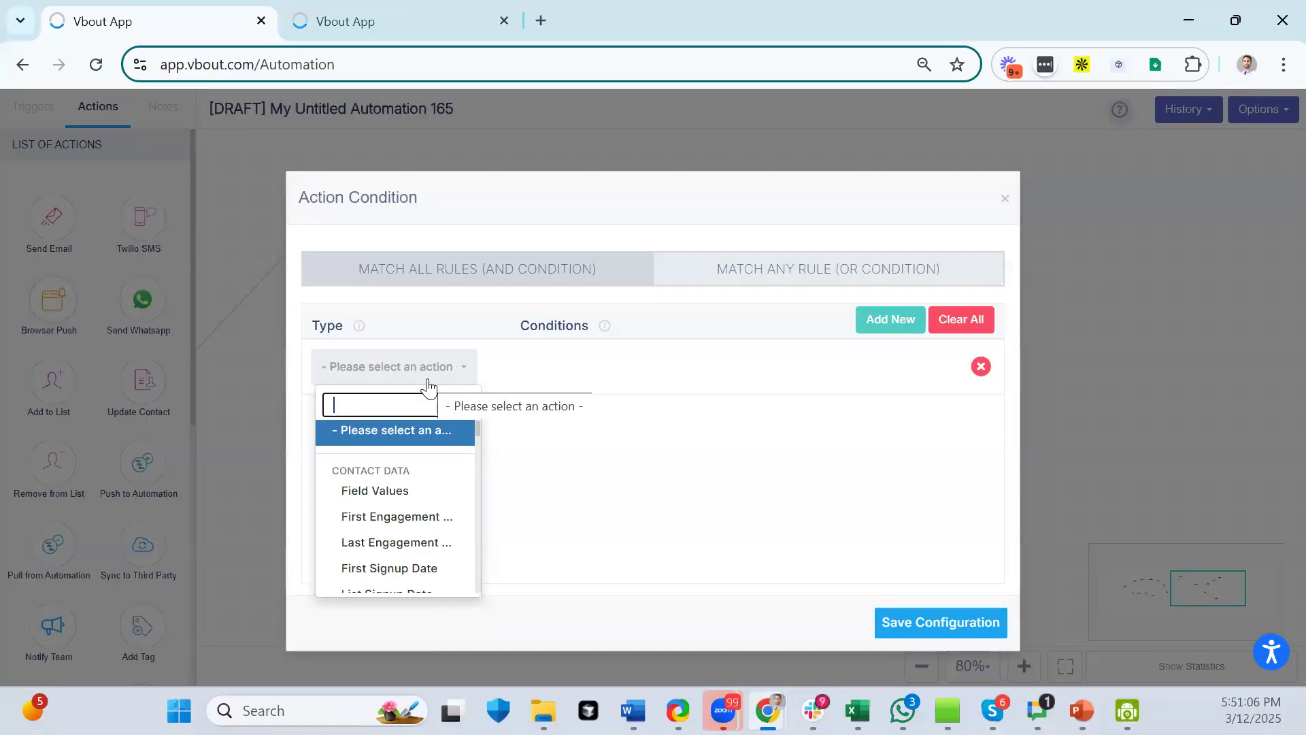
text(unop)
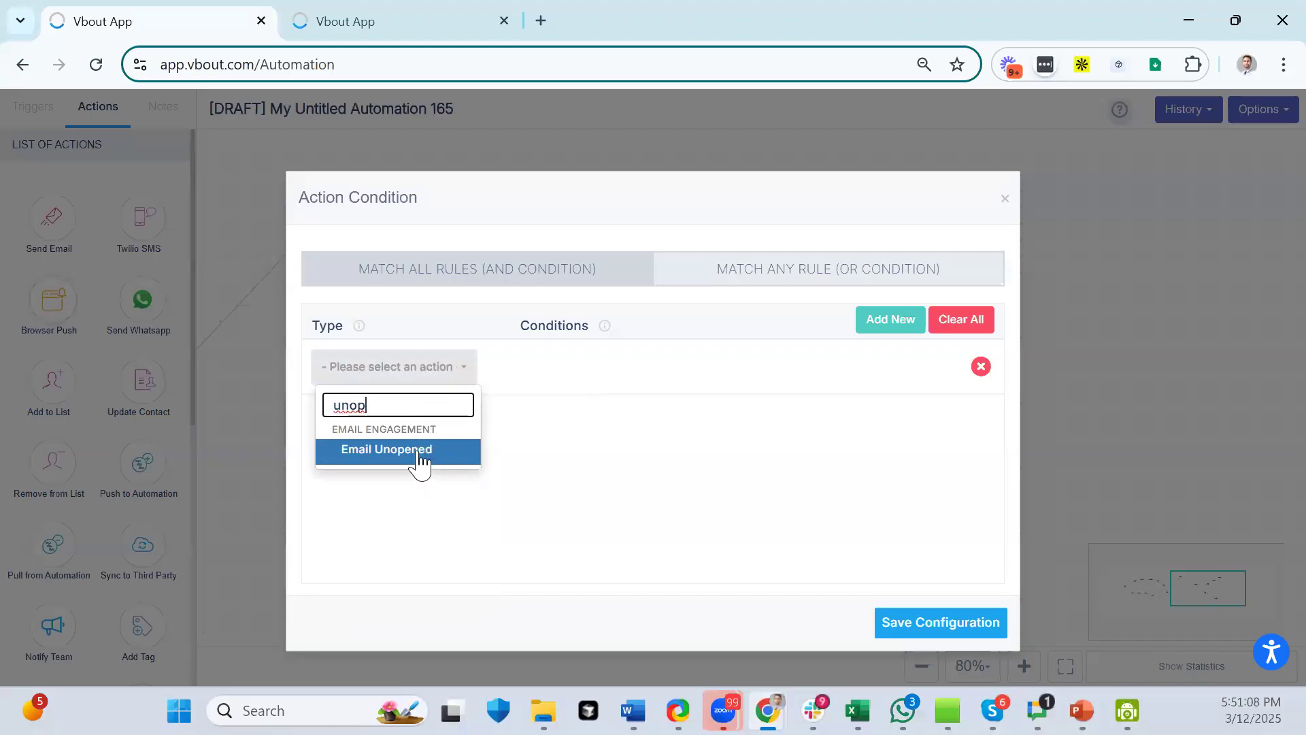
click(419, 455)
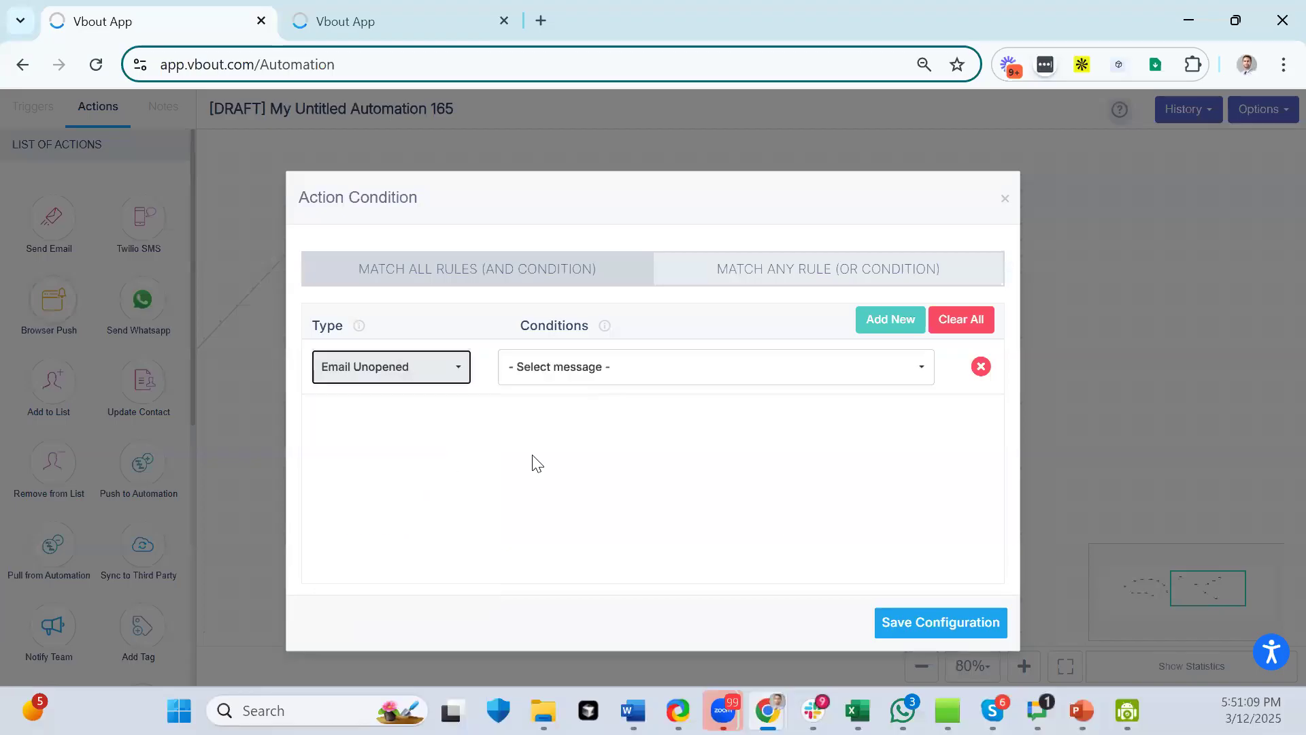
click(805, 388)
scroll(659, 500, down, 3)
scroll(673, 517, up, 2)
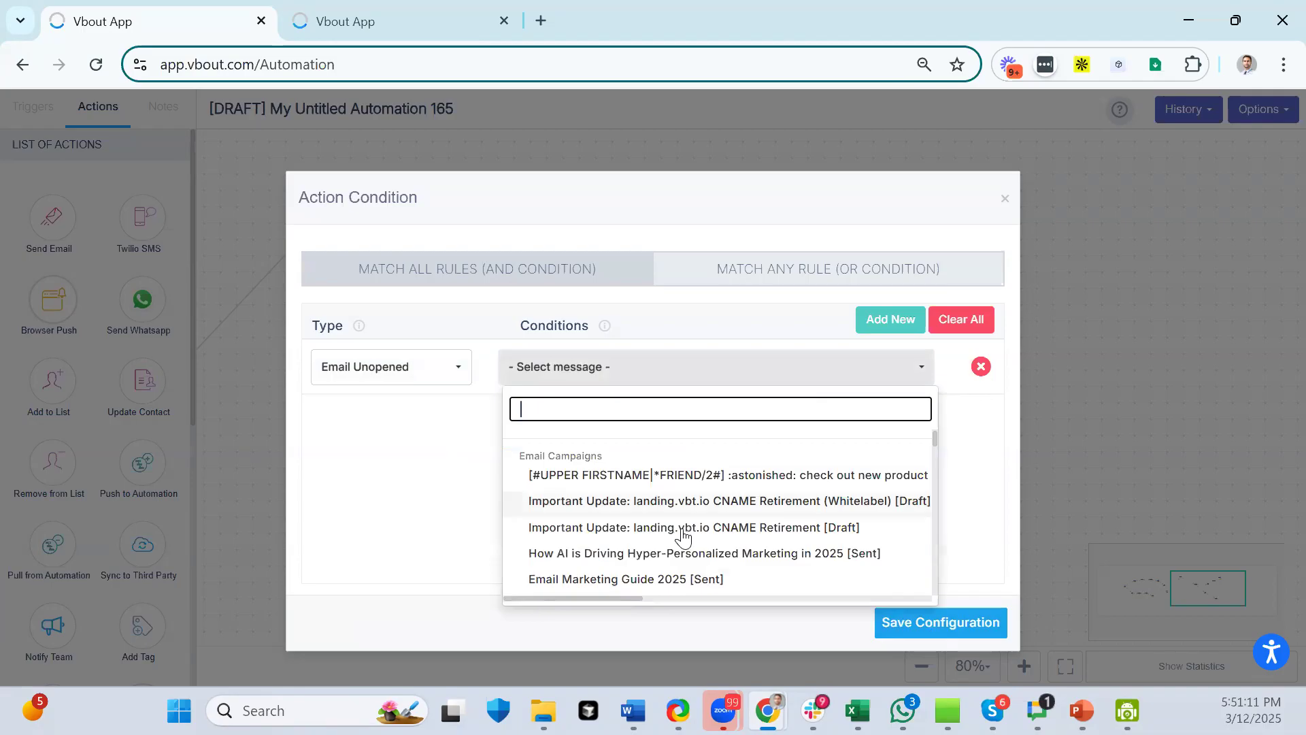
click(681, 475)
click(909, 622)
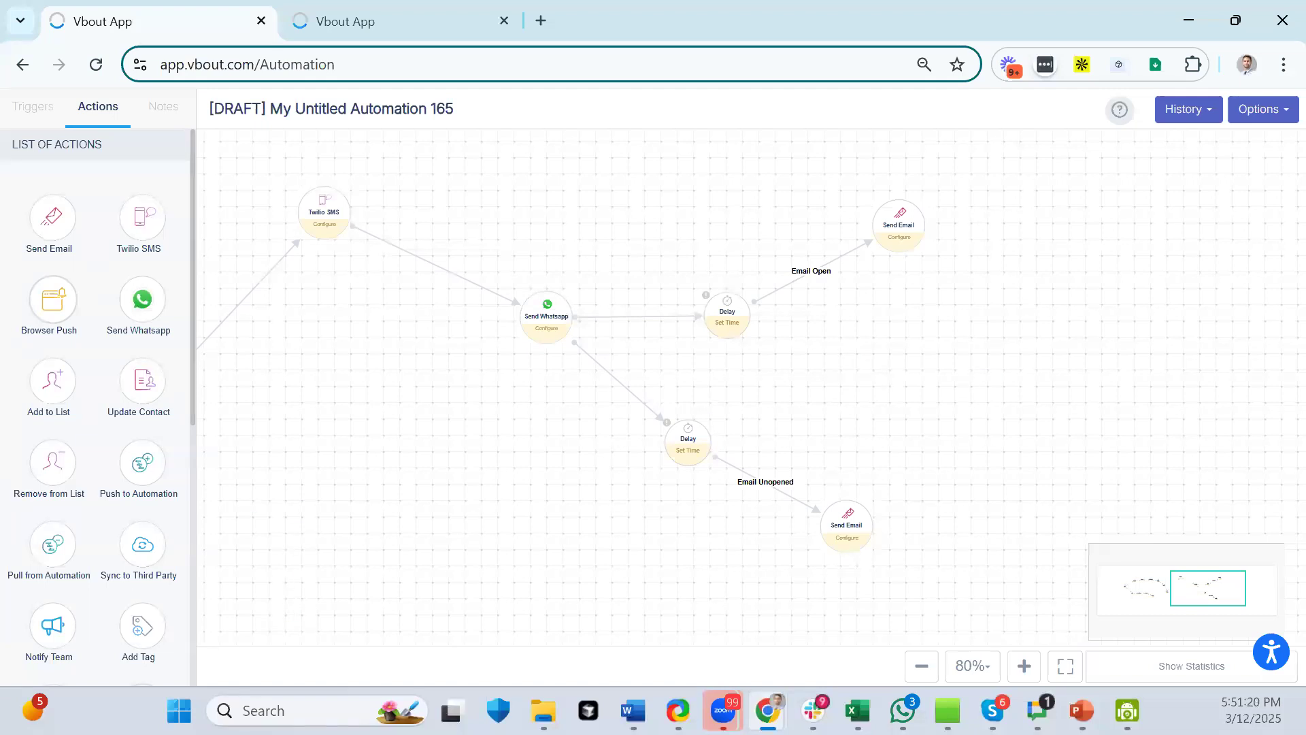
- Delete the Twilio SMS, Send Whatsapp and Sync to Third Party nodes
drag(478, 520, 1128, 481)
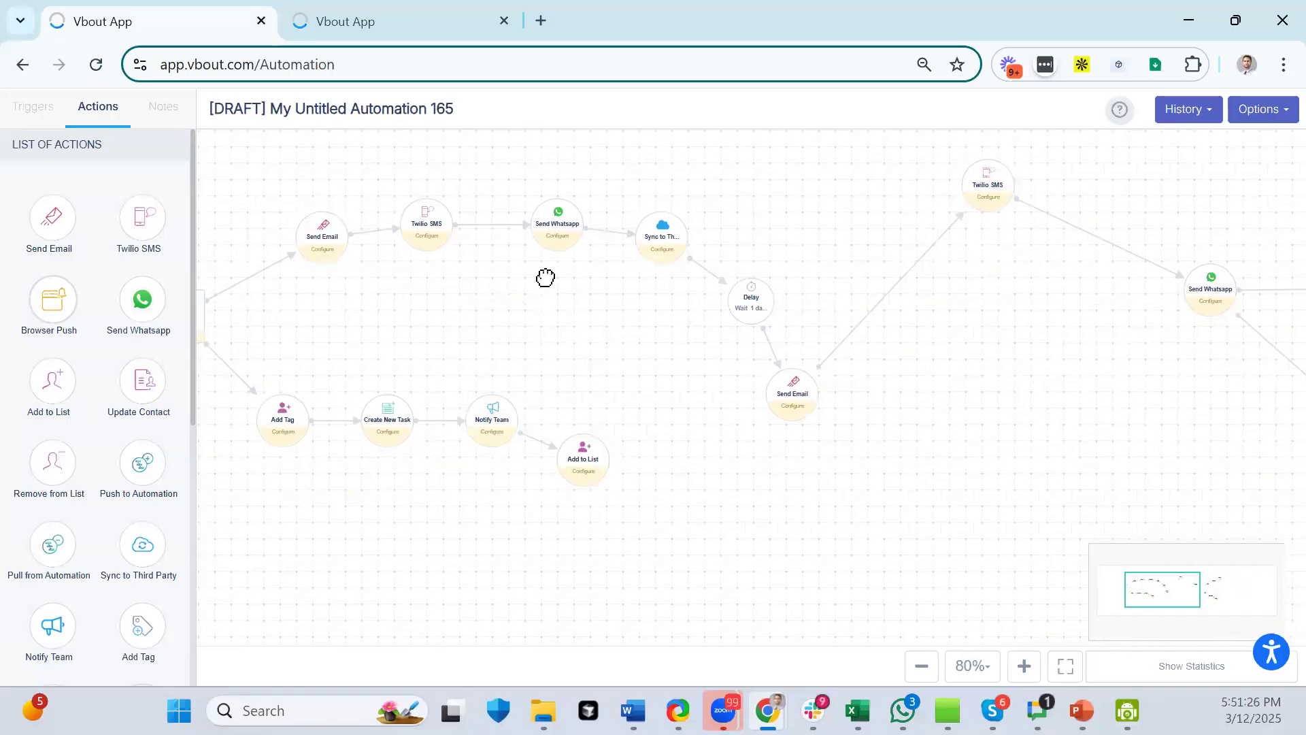
drag(378, 315, 483, 331)
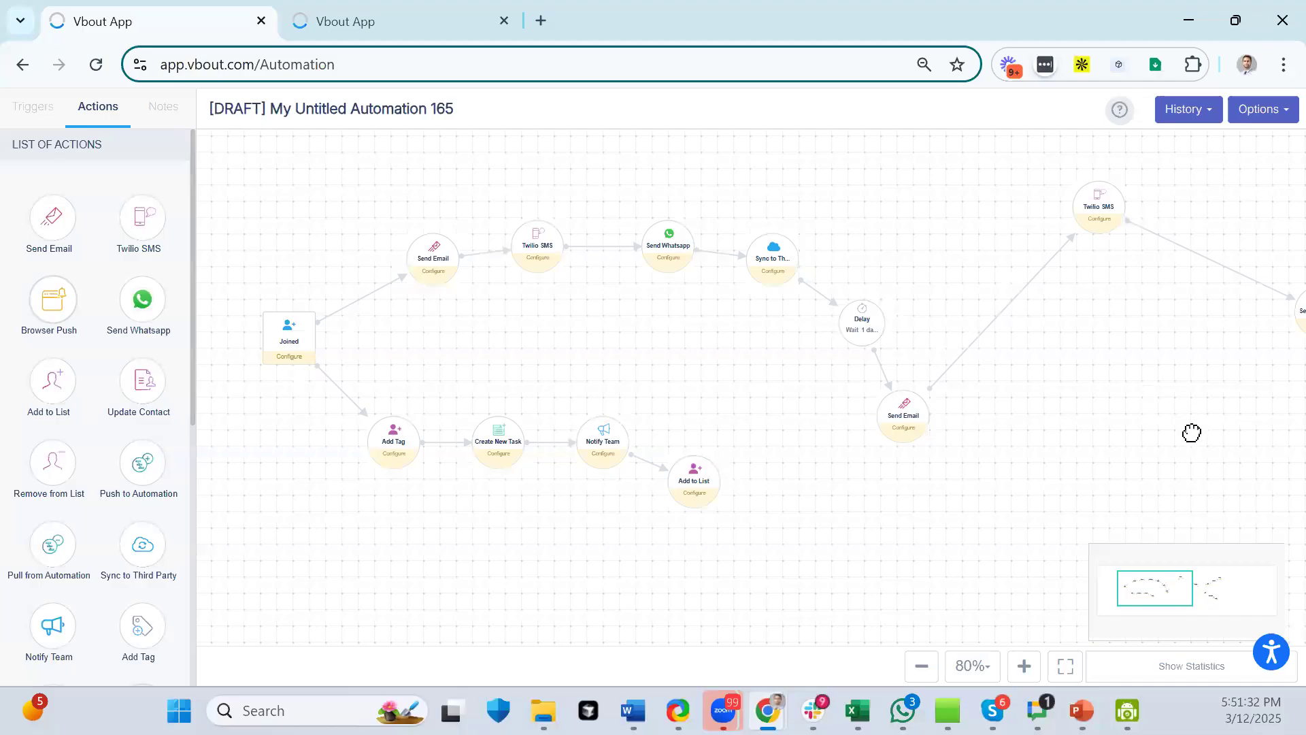
mouse_move(538, 243)
click(513, 223)
mouse_move(653, 246)
click(643, 224)
drag(760, 258, 577, 251)
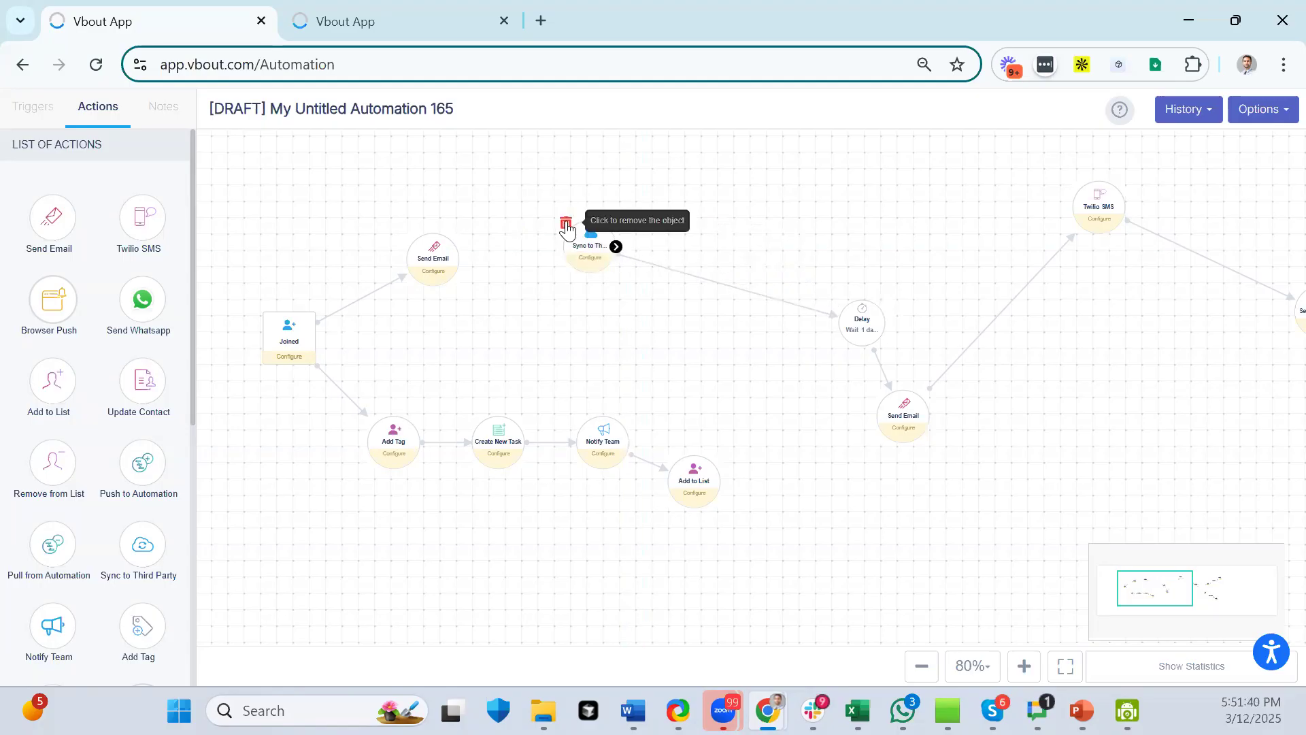
click(566, 225)
- Connect Send Email to the Delay node and move the next Send Email beside it
drag(859, 325, 624, 305)
drag(459, 259, 618, 291)
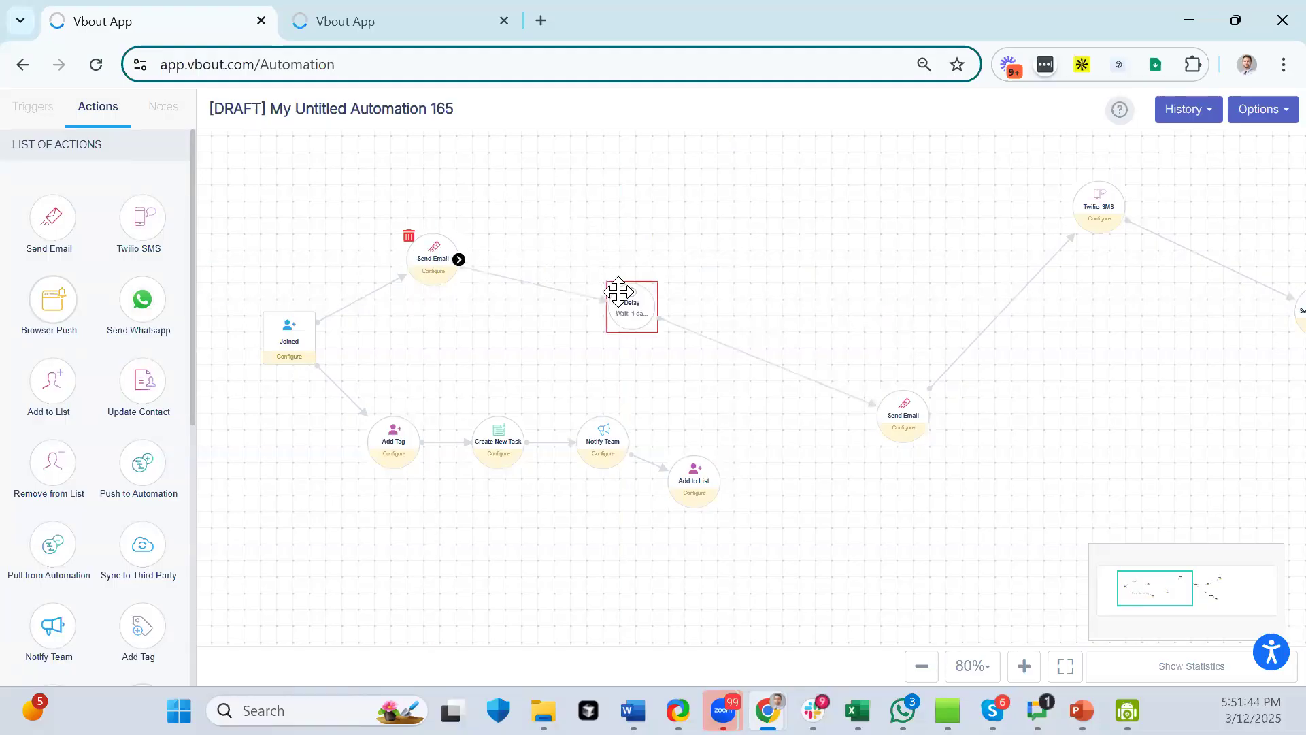
drag(630, 359, 442, 364)
drag(715, 417, 544, 264)
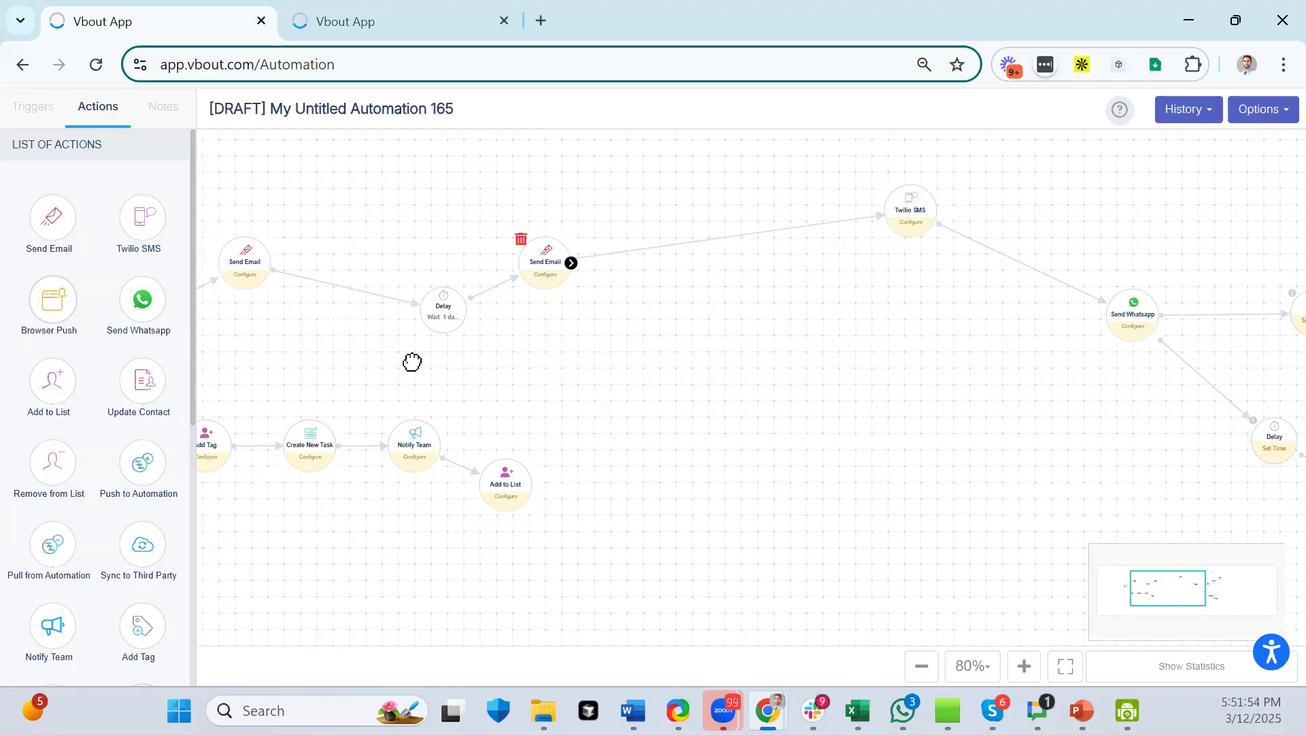
- Delete the second Send Whatsapp and the Delay nodes on the Email Open and Email Unopened branches
drag(912, 204, 685, 214)
drag(1137, 312, 921, 307)
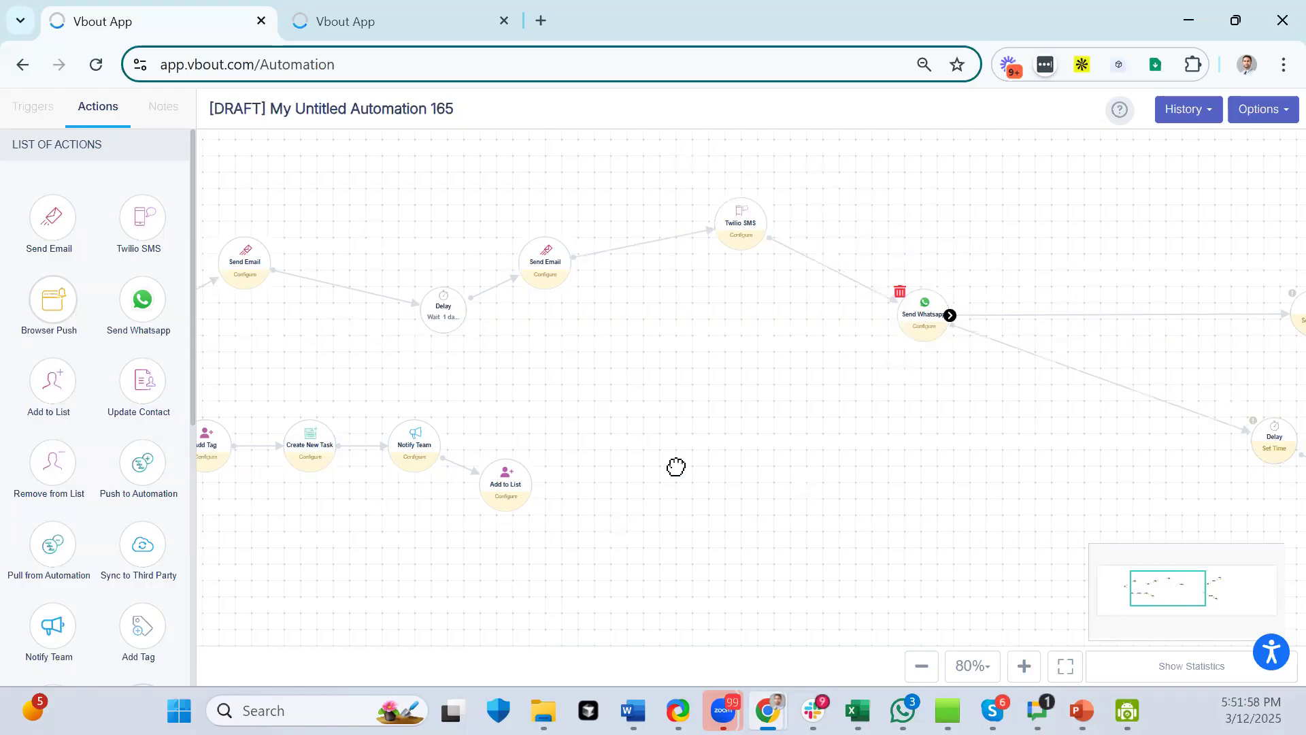
click(901, 293)
drag(1282, 430, 937, 415)
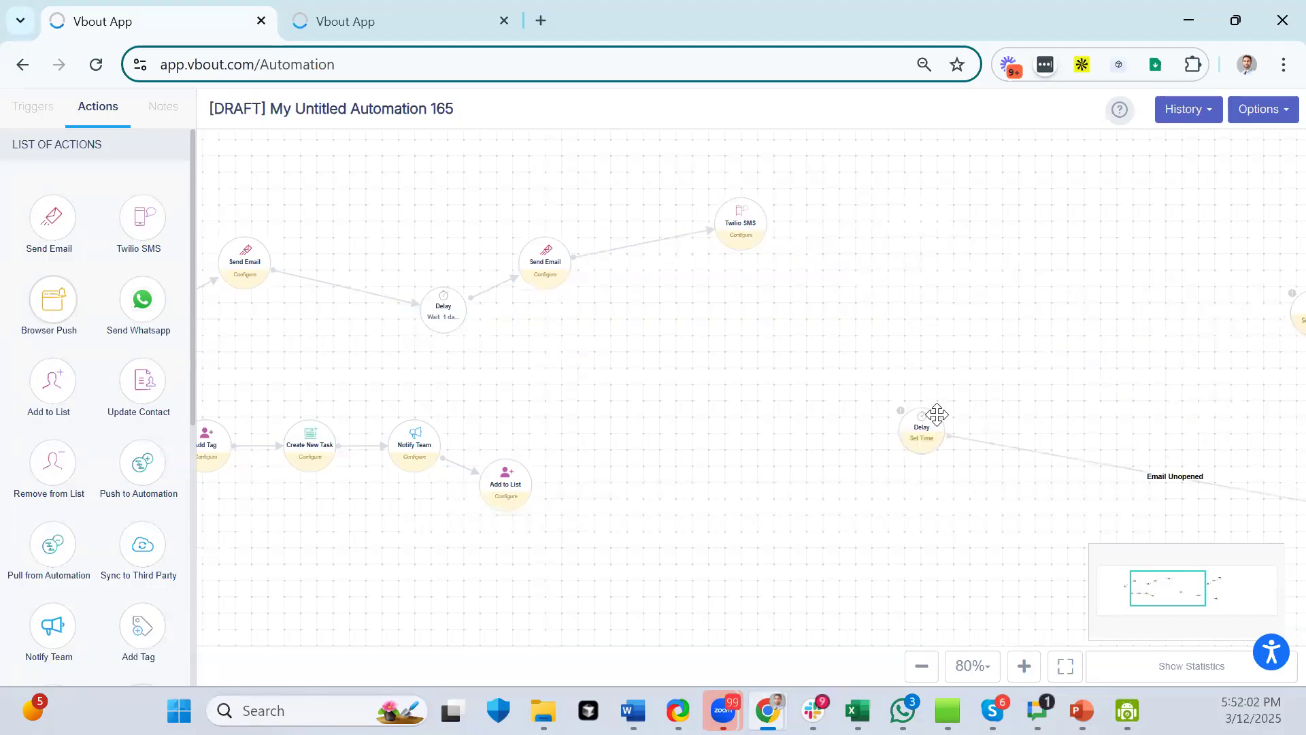
drag(1295, 310, 892, 263)
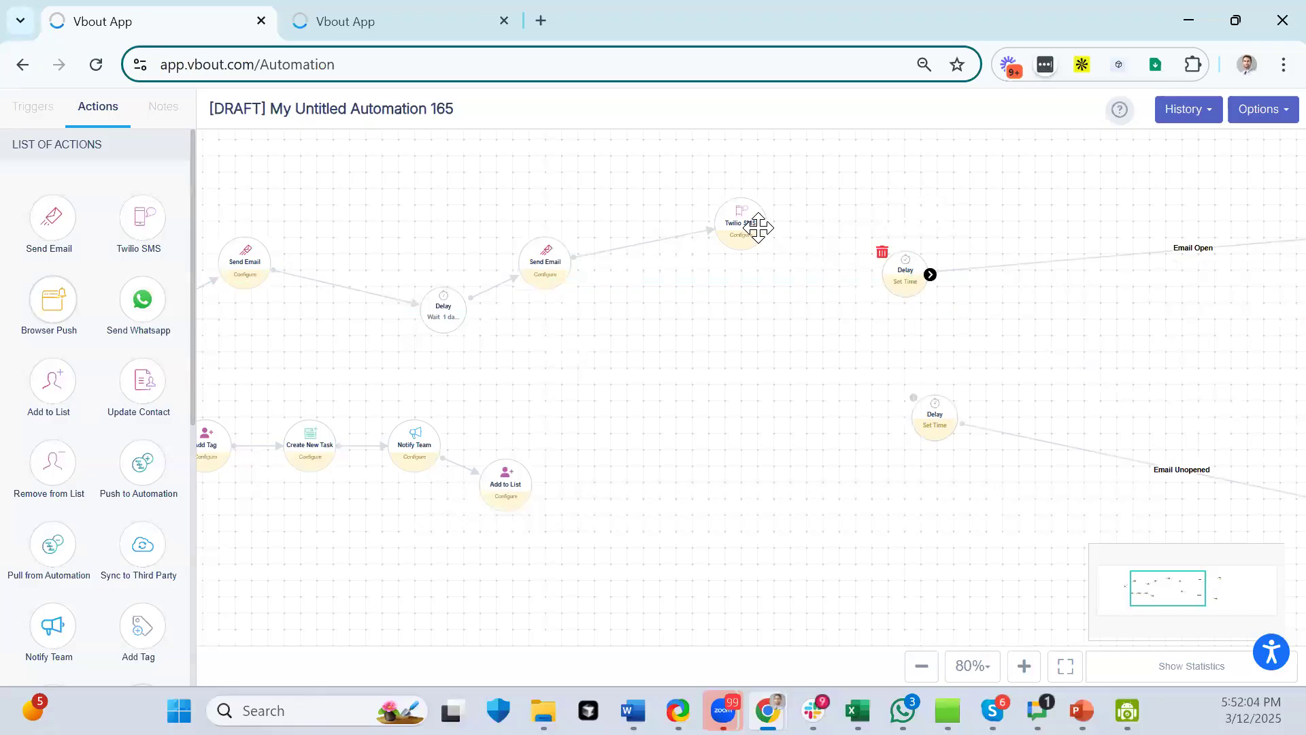
click(883, 253)
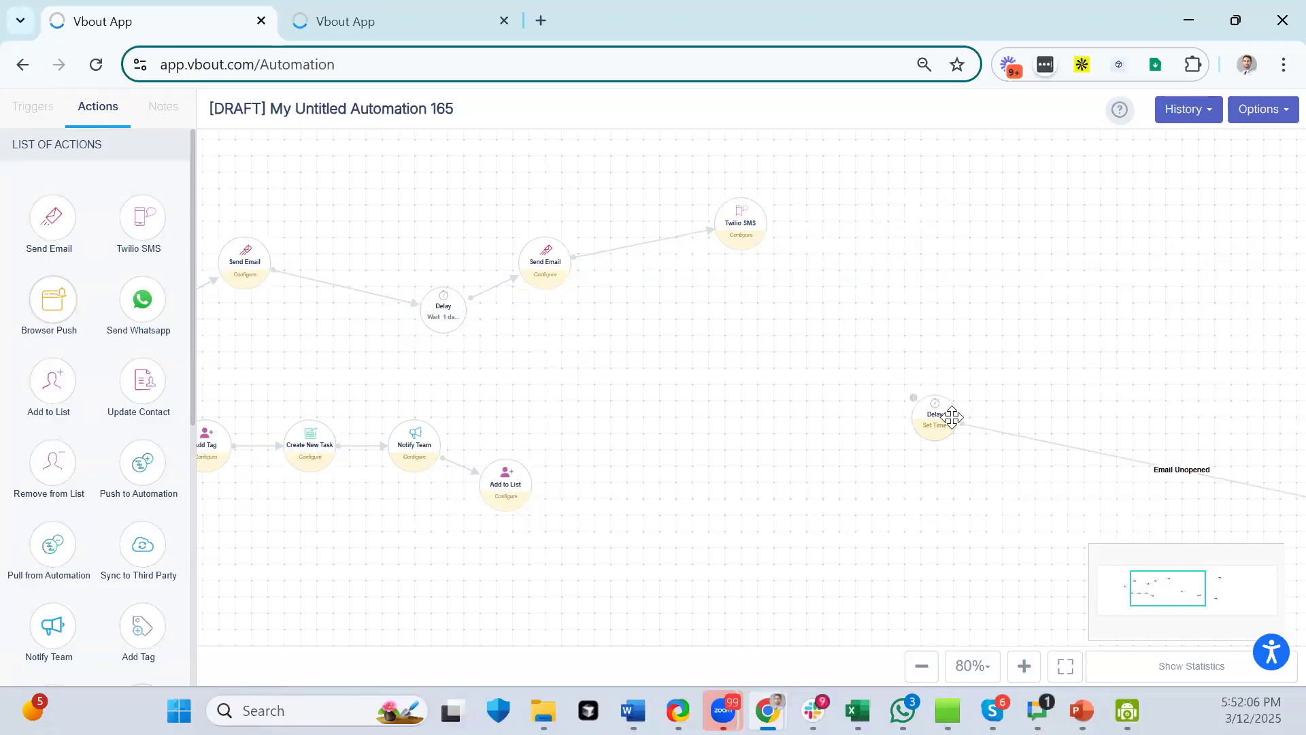
click(913, 396)
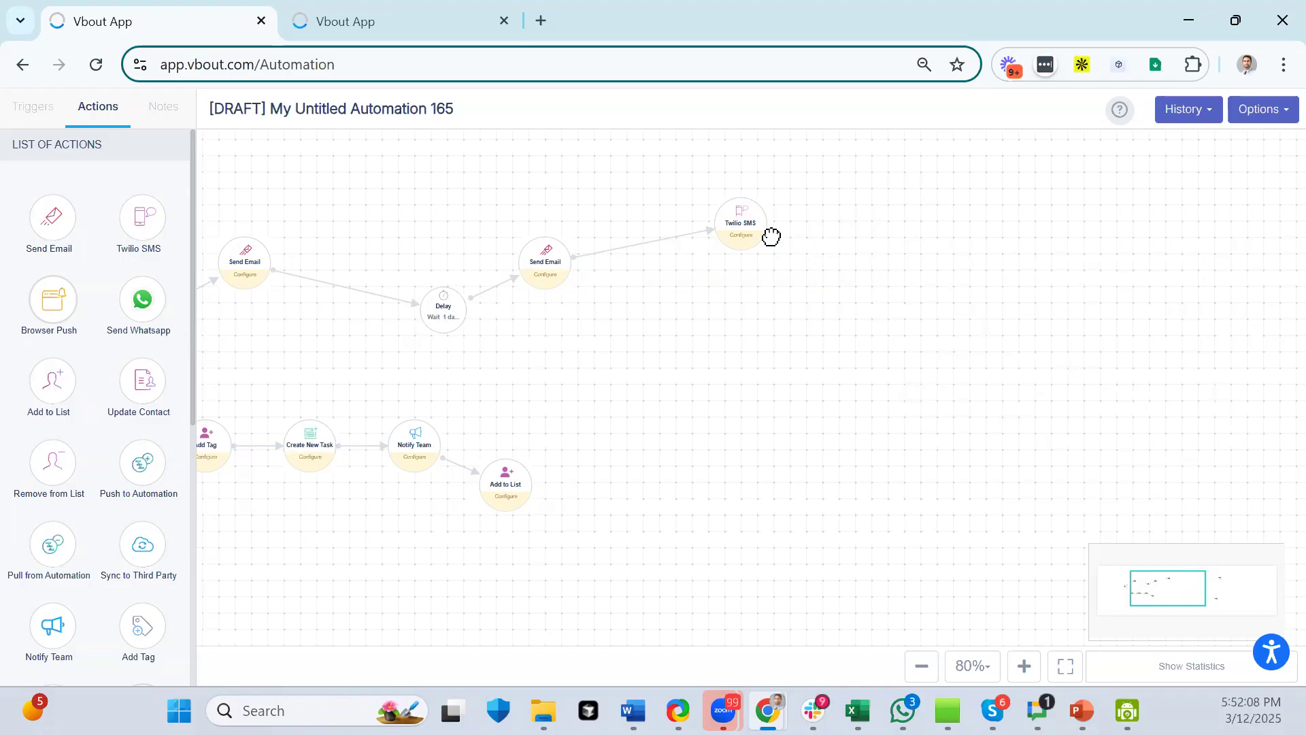
- Connect Twilio SMS to the middle Send Email and delete the top-right Send Email node
drag(1130, 443, 835, 388)
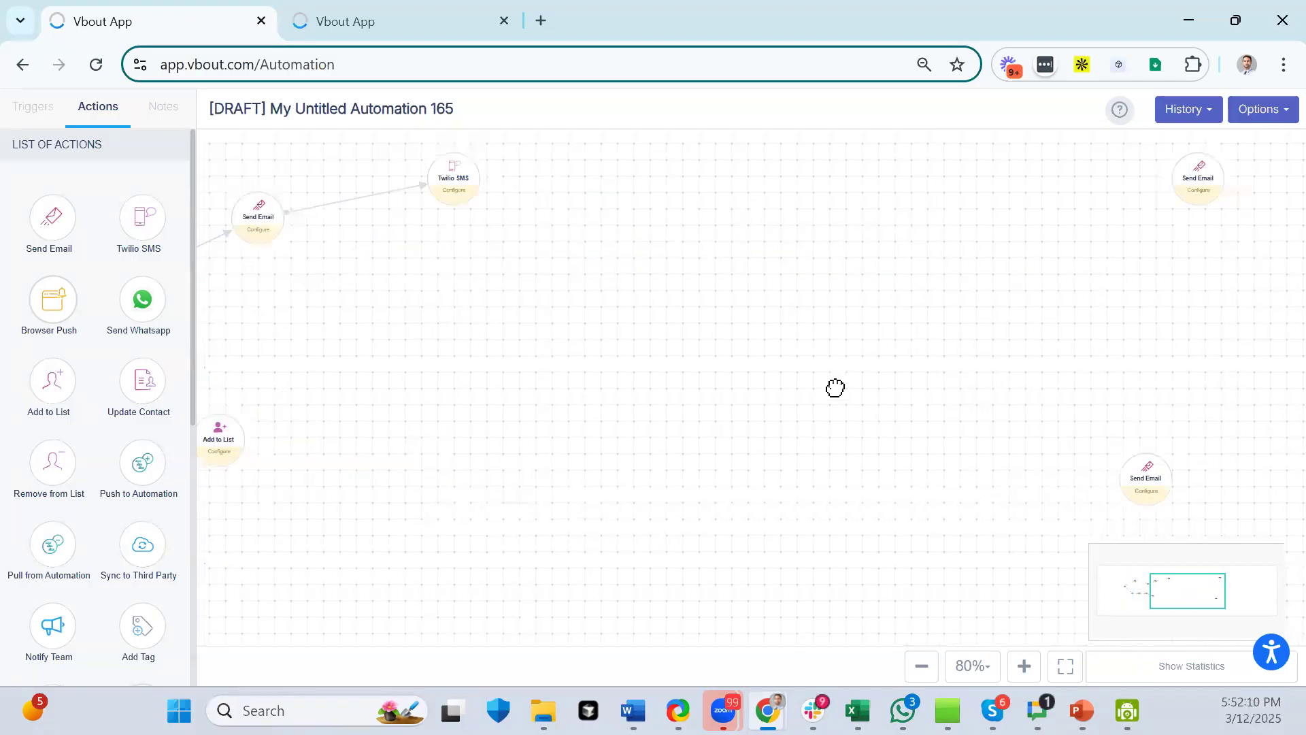
drag(1164, 484, 668, 296)
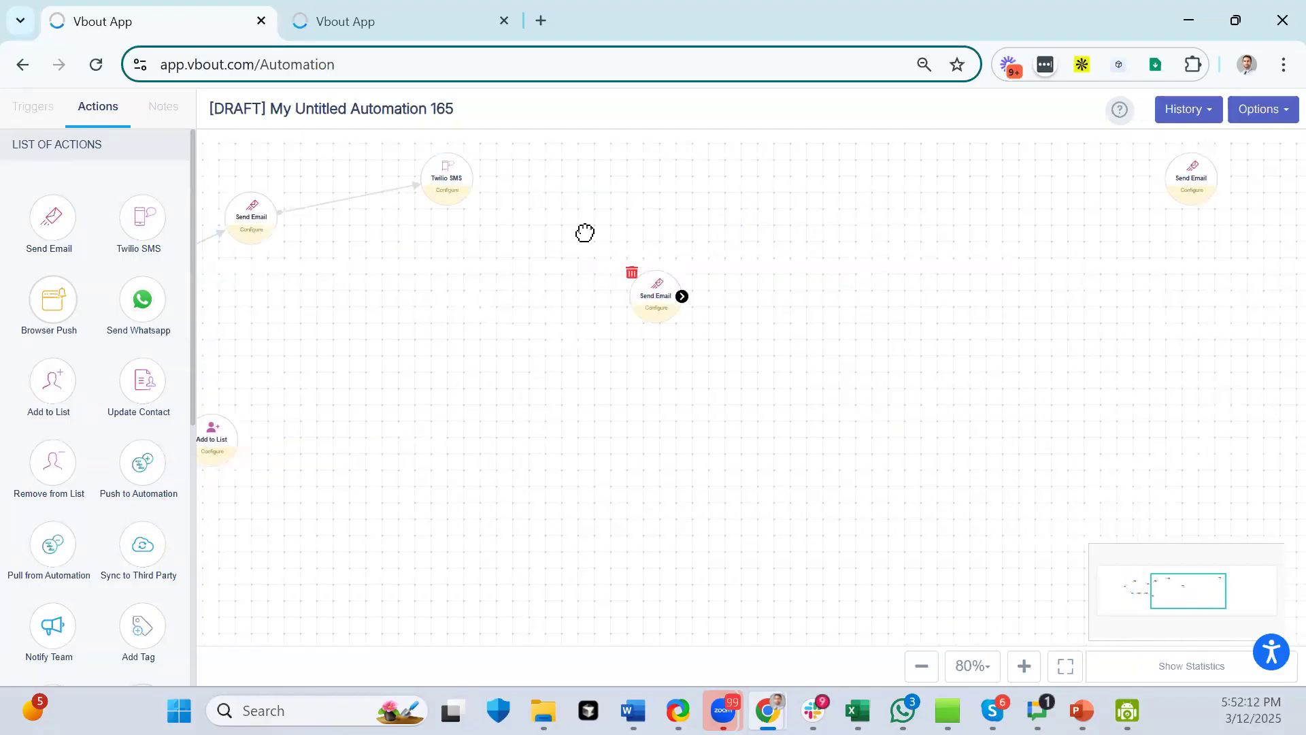
mouse_move(473, 176)
drag(473, 176, 675, 295)
click(1180, 156)
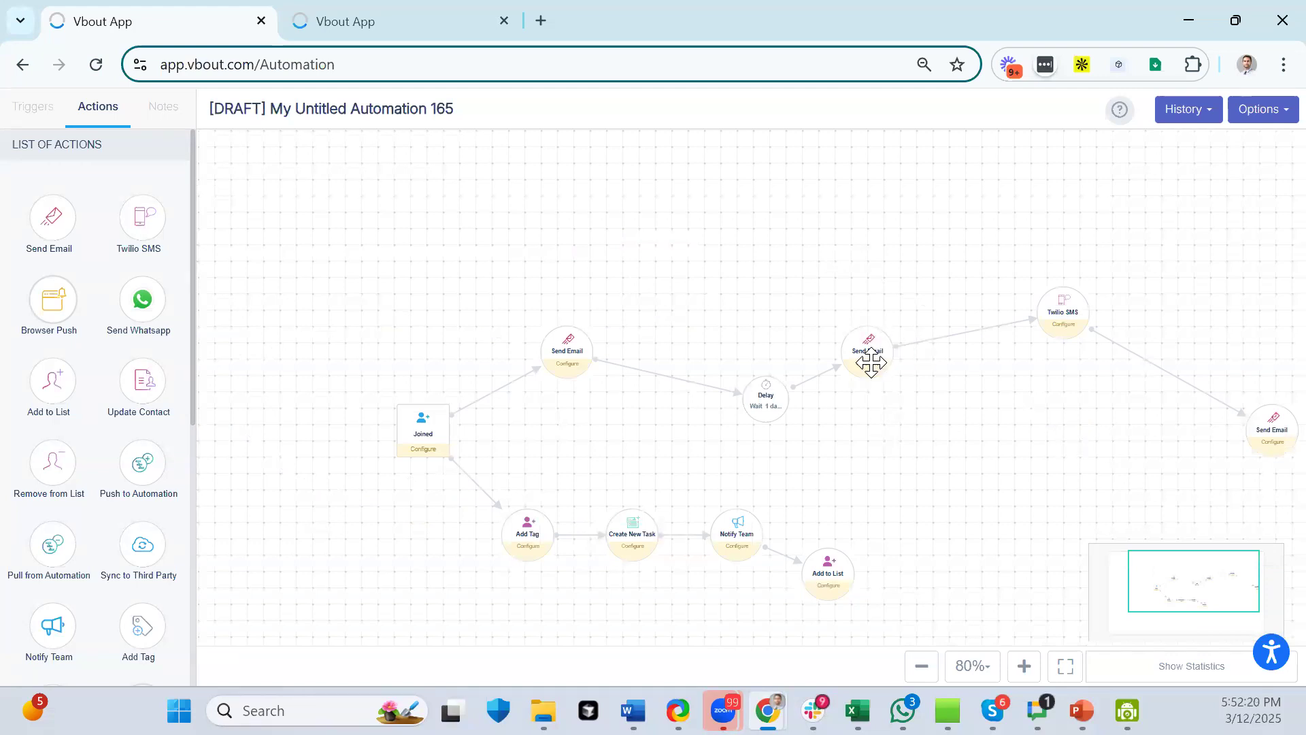
- Delete the Joined trigger, confirming its removal with OK
mouse_move(632, 374)
drag(976, 489, 721, 341)
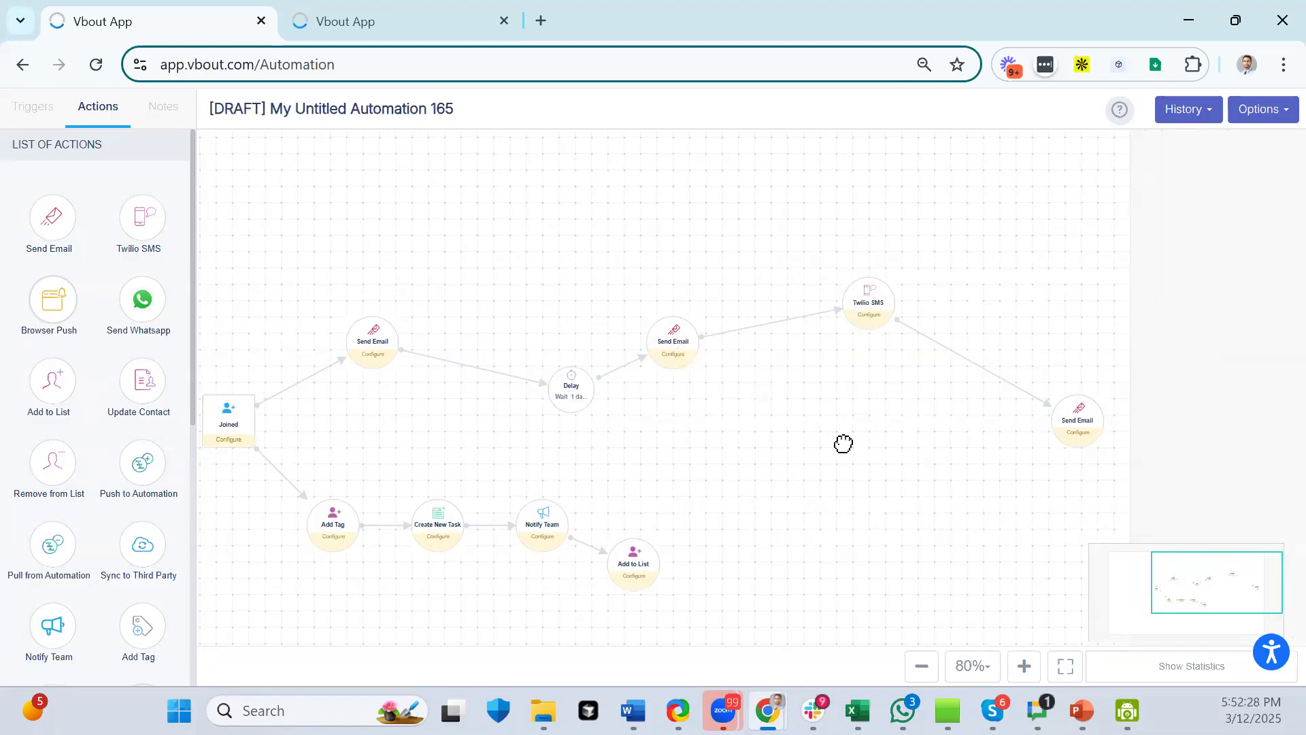
drag(842, 443, 660, 431)
drag(912, 415, 795, 403)
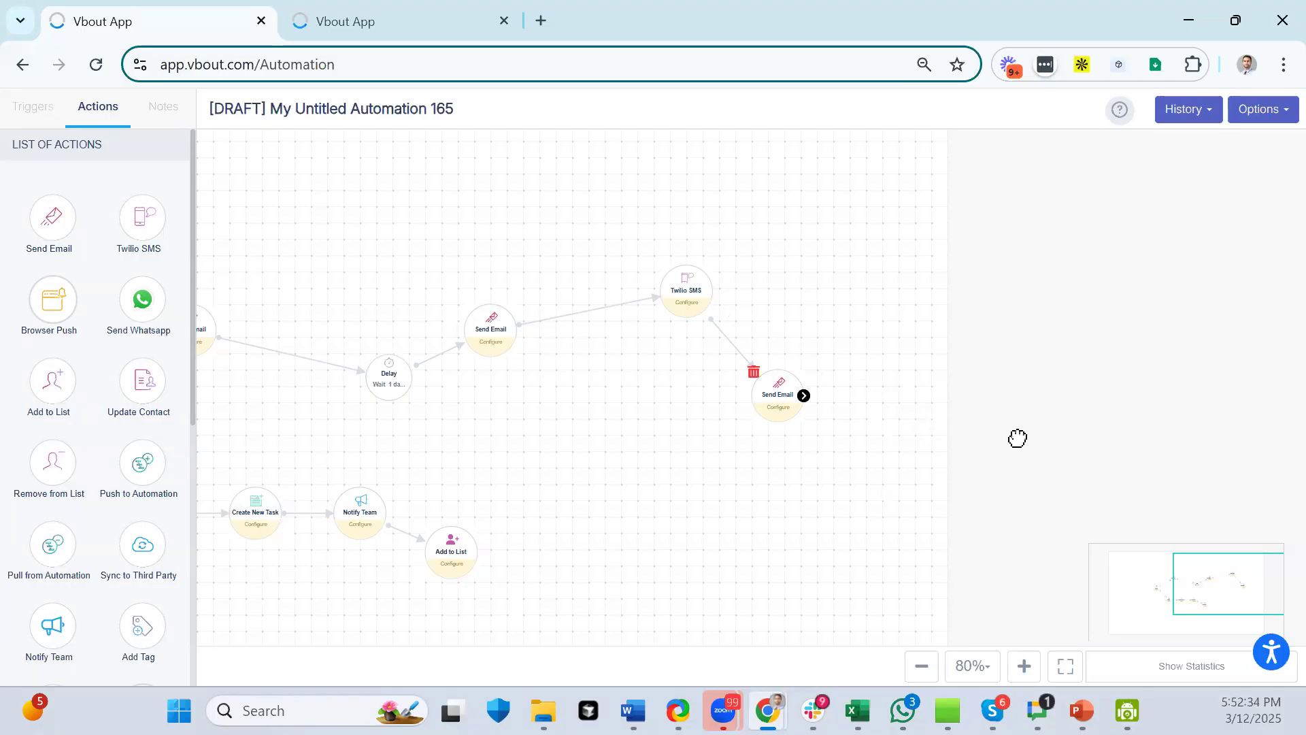
drag(664, 508, 837, 508)
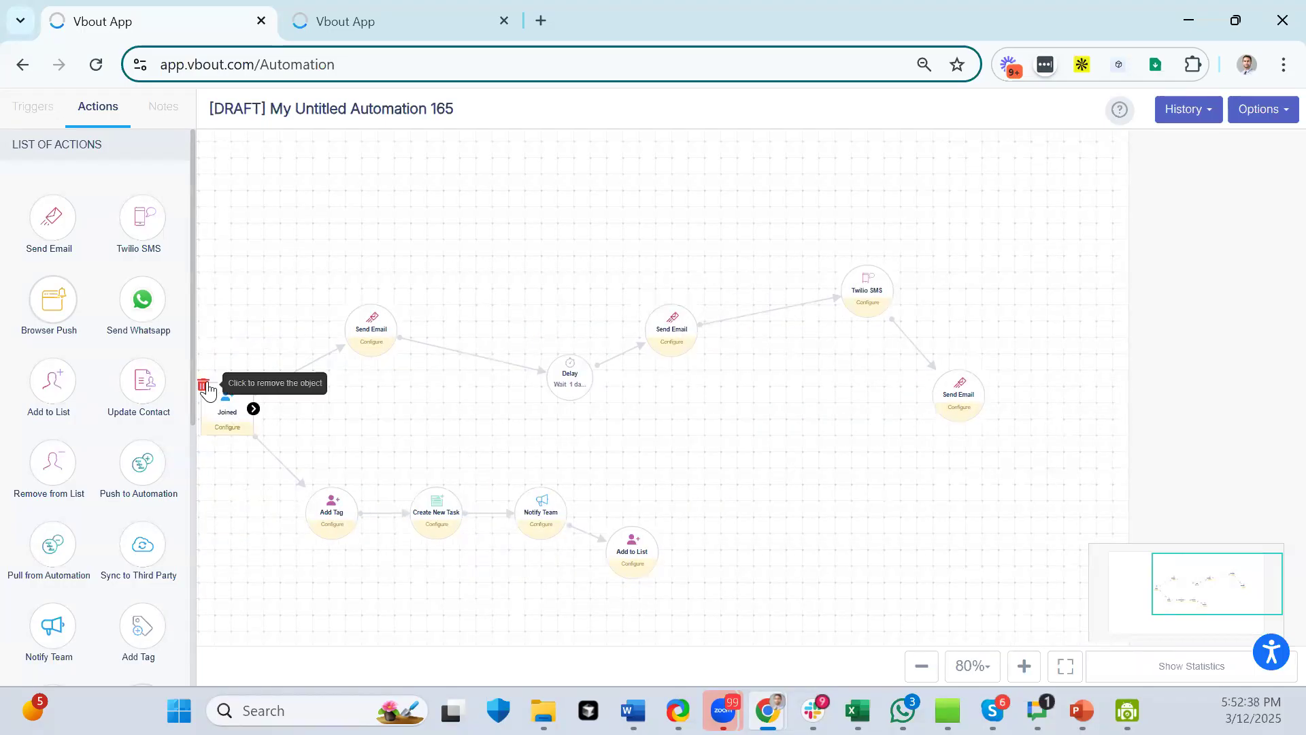
click(204, 385)
click(749, 297)
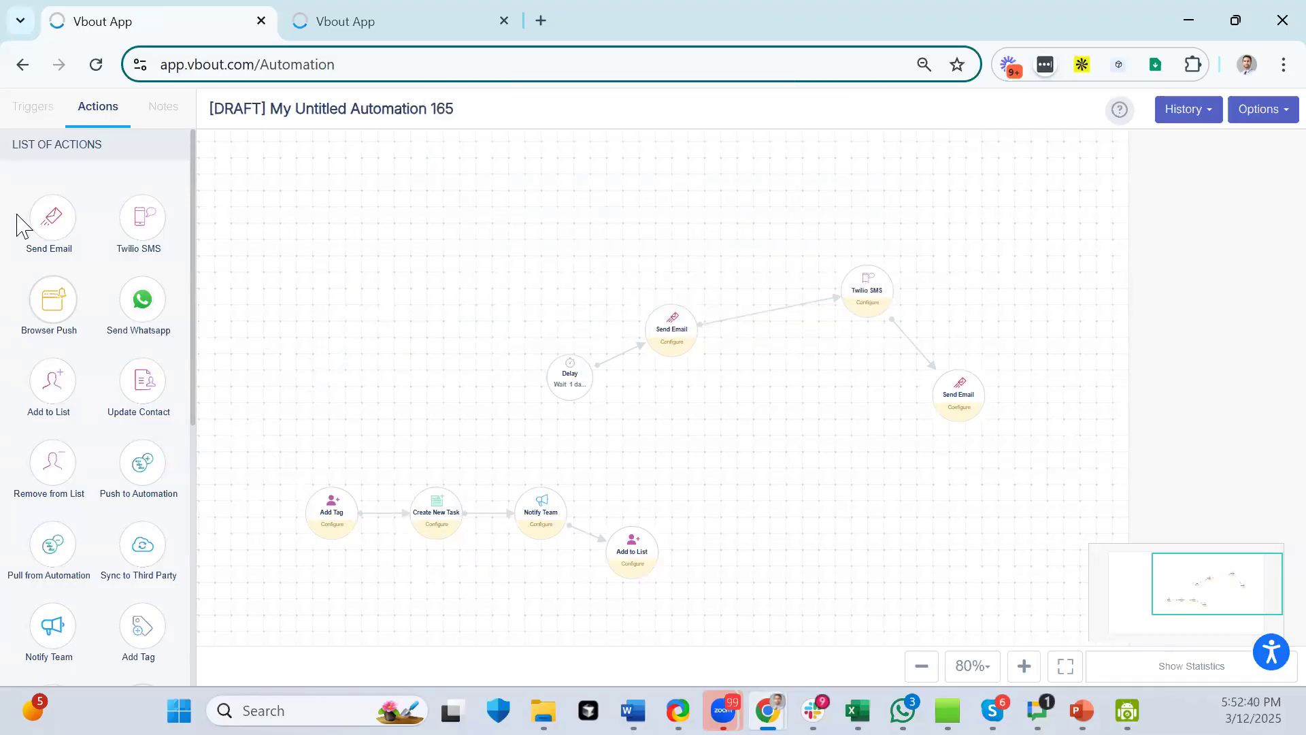
click(34, 114)
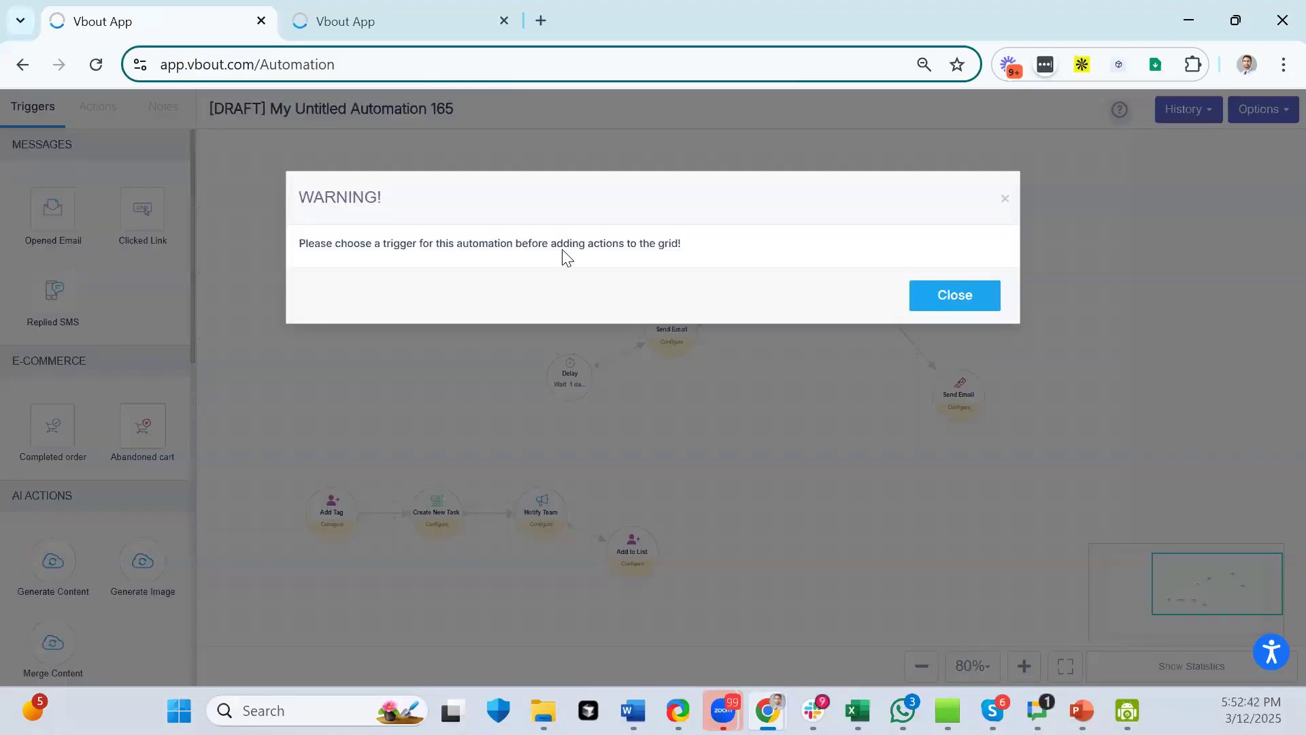
- Close the WARNING dialog about choosing a trigger
click(916, 297)
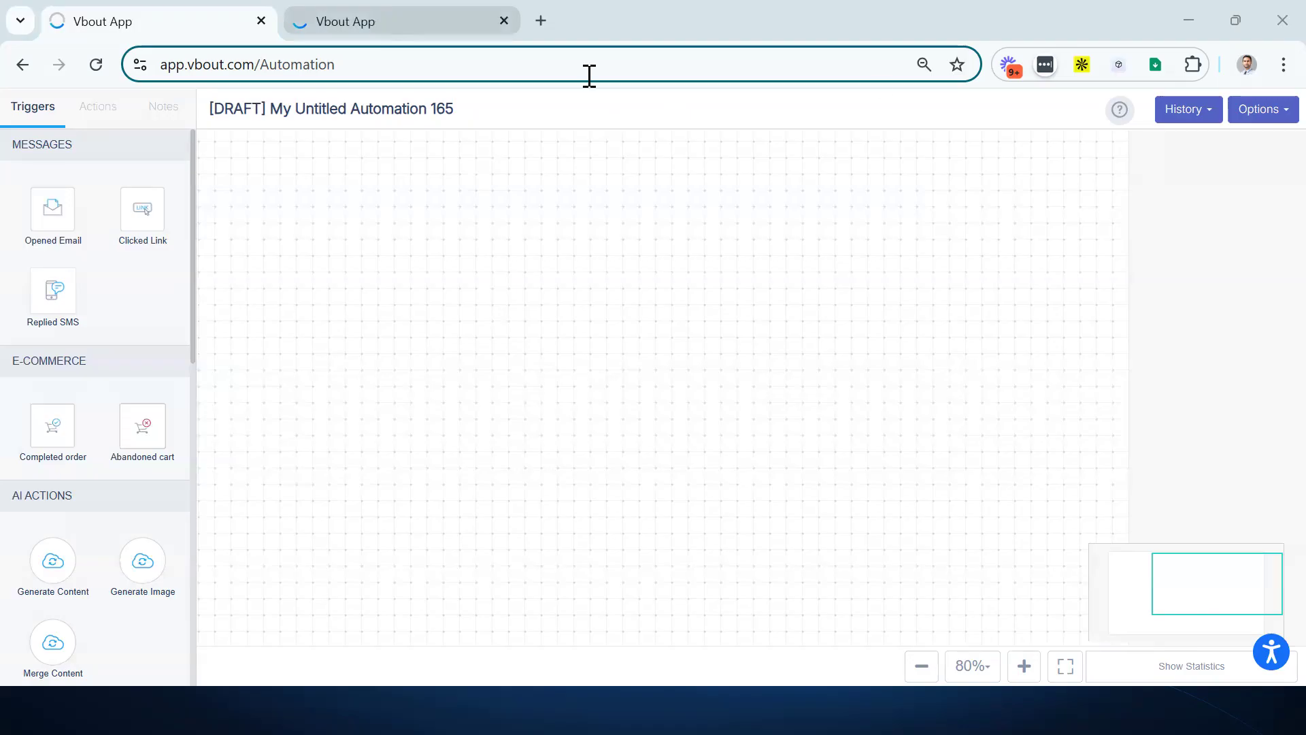
- Cancel and exit the automation editor, then browse the E-commerce automation templates
click(1263, 111)
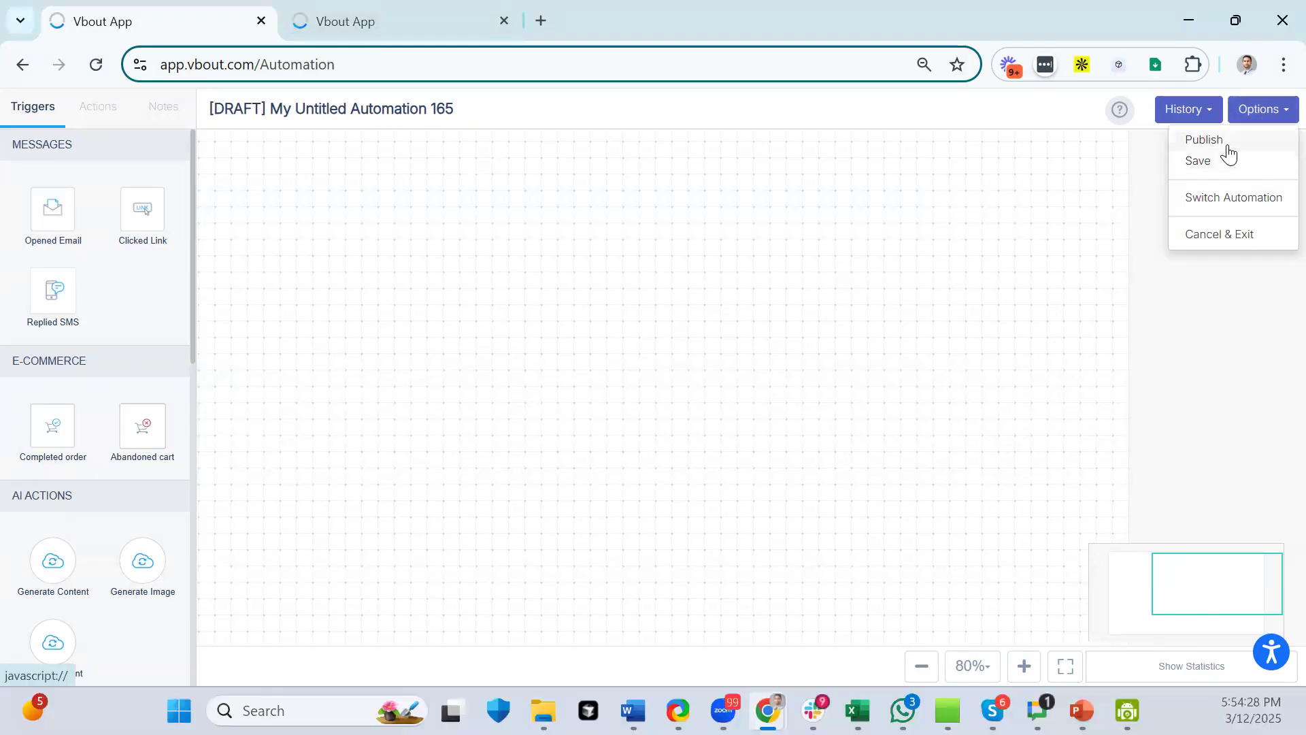
click(1224, 234)
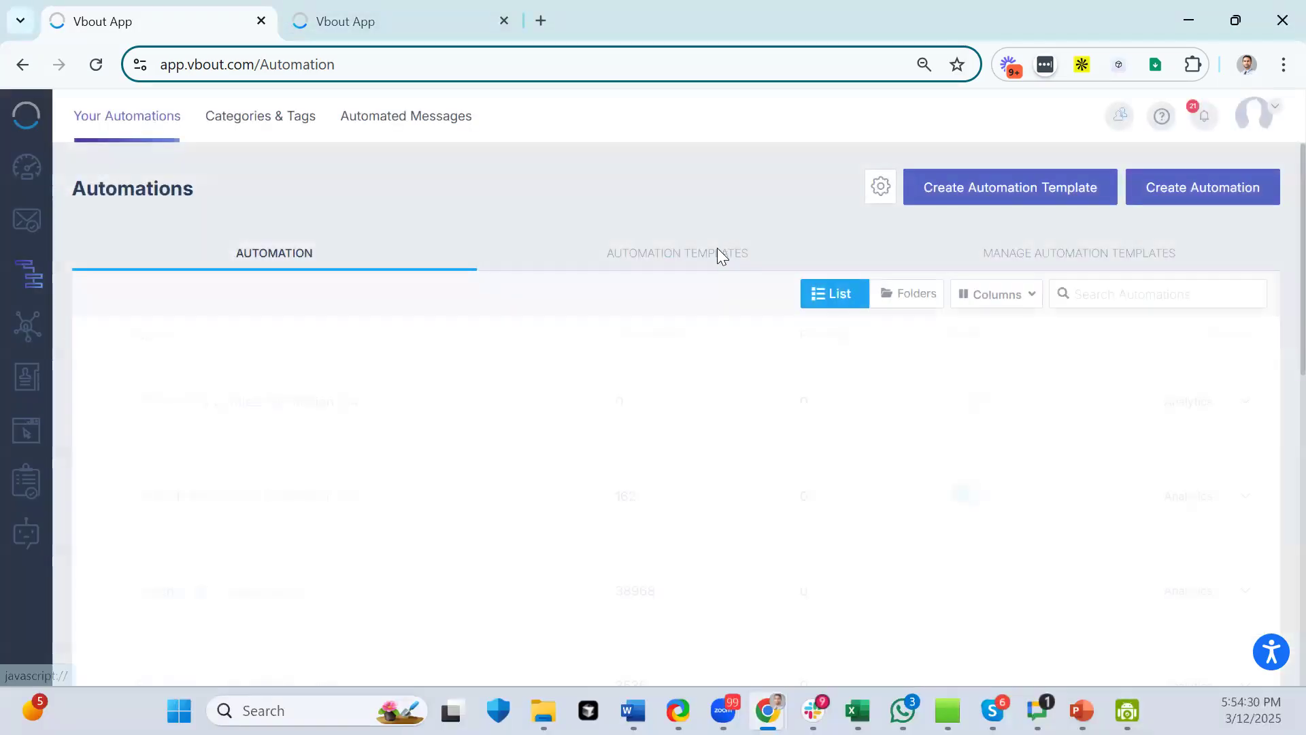
click(694, 260)
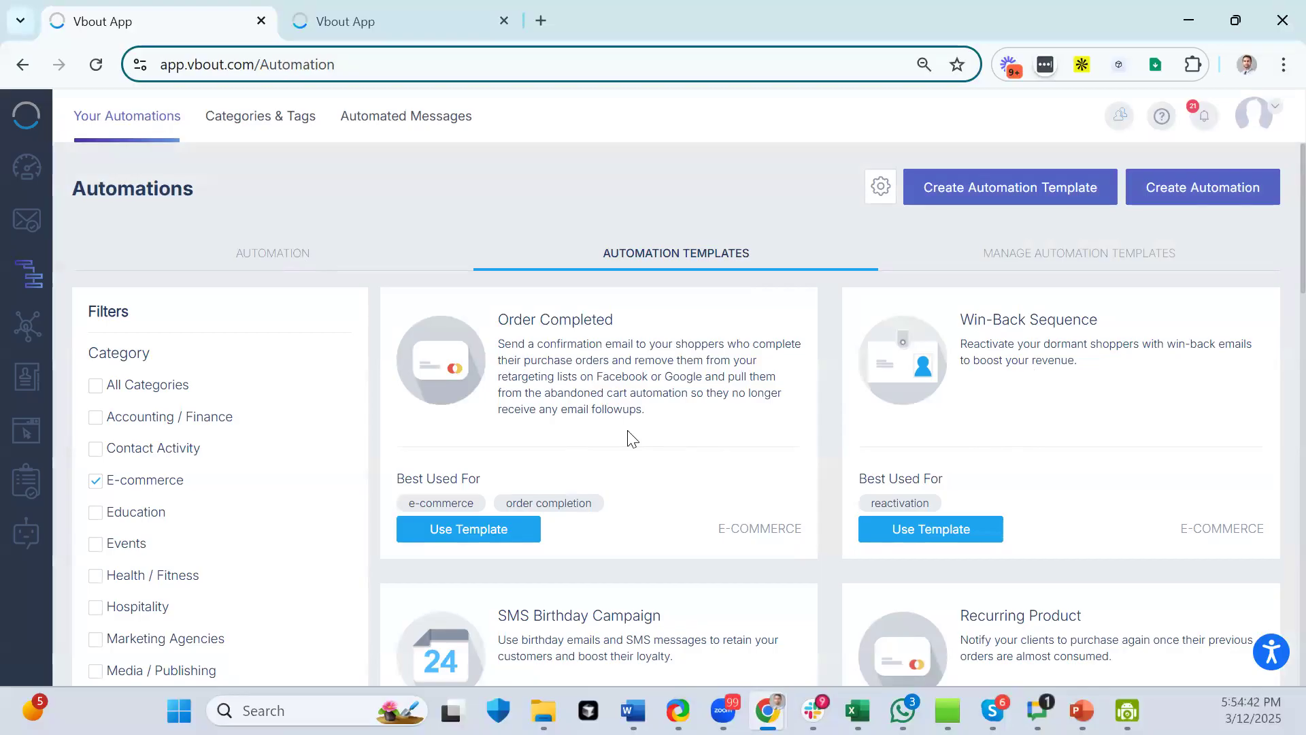
scroll(745, 346, down, 15)
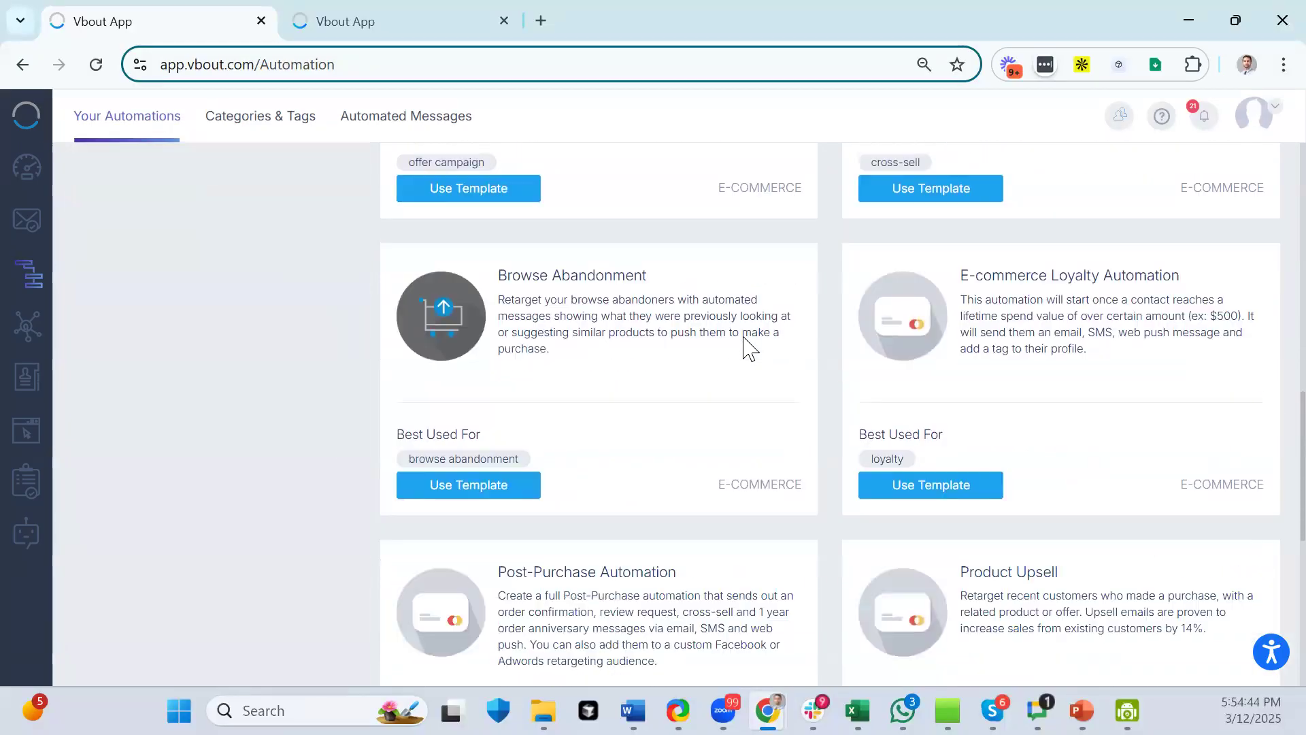
scroll(746, 347, up, 15)
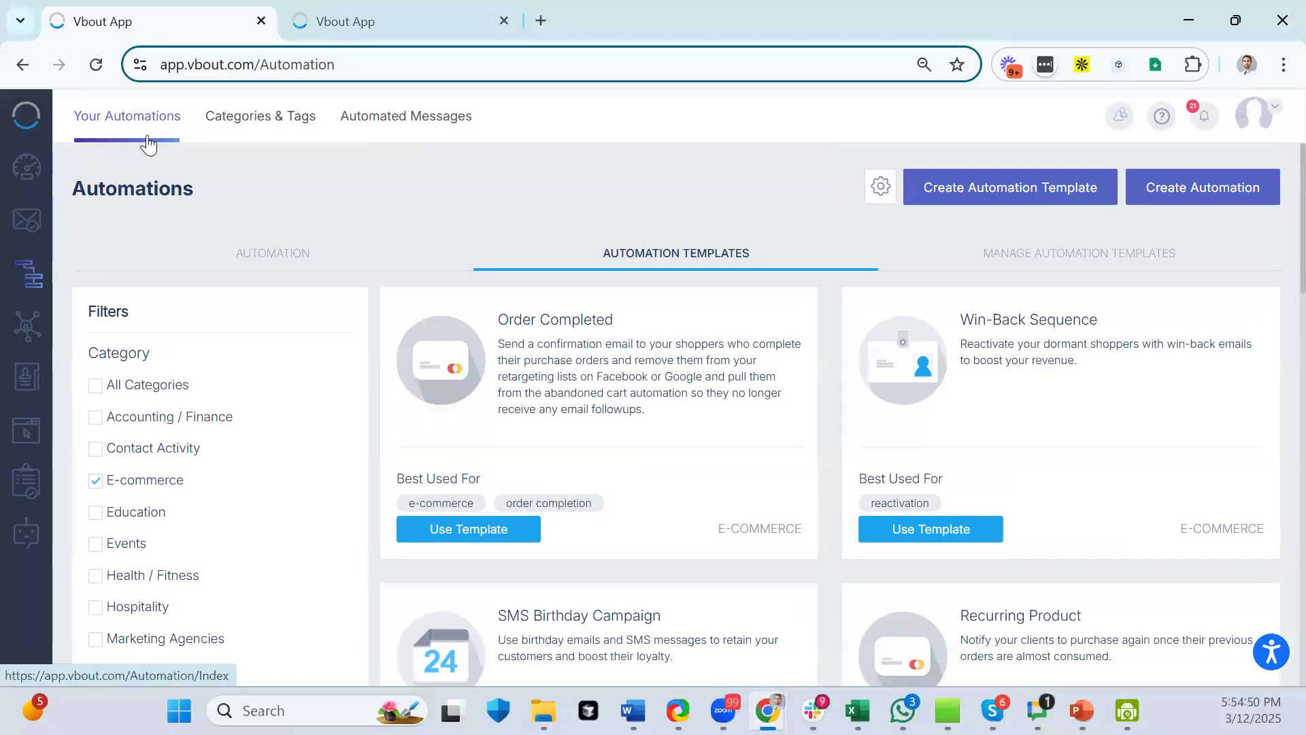
- Reopen draft My Untitled Automation 165 and place an Opened Email trigger and a Send Email action
click(269, 267)
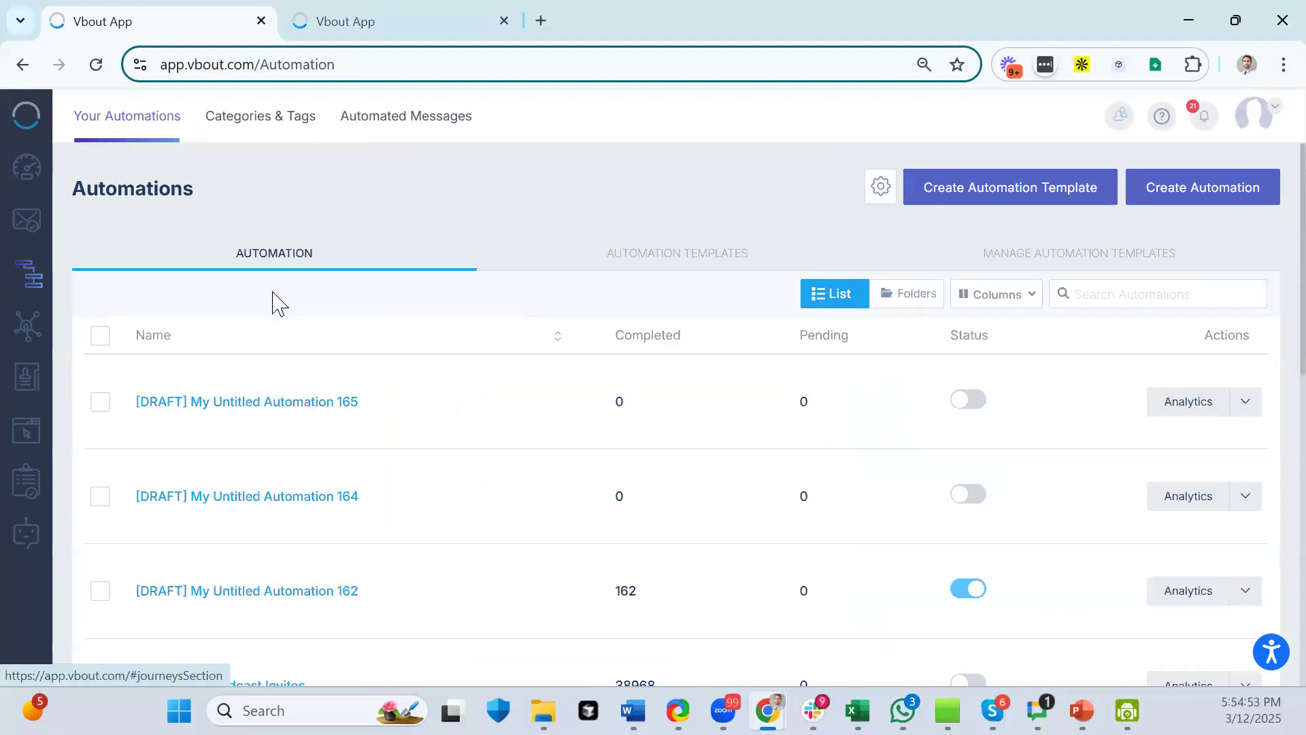
click(233, 401)
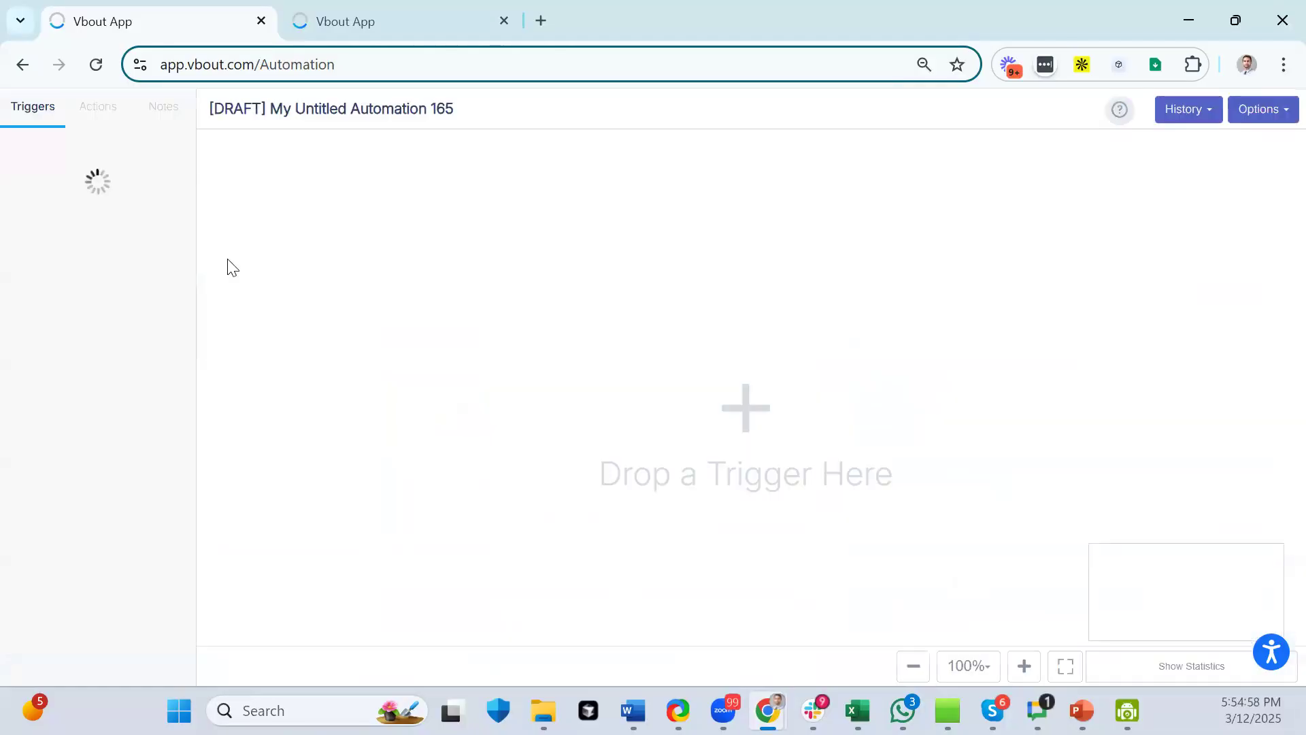
drag(66, 219, 376, 417)
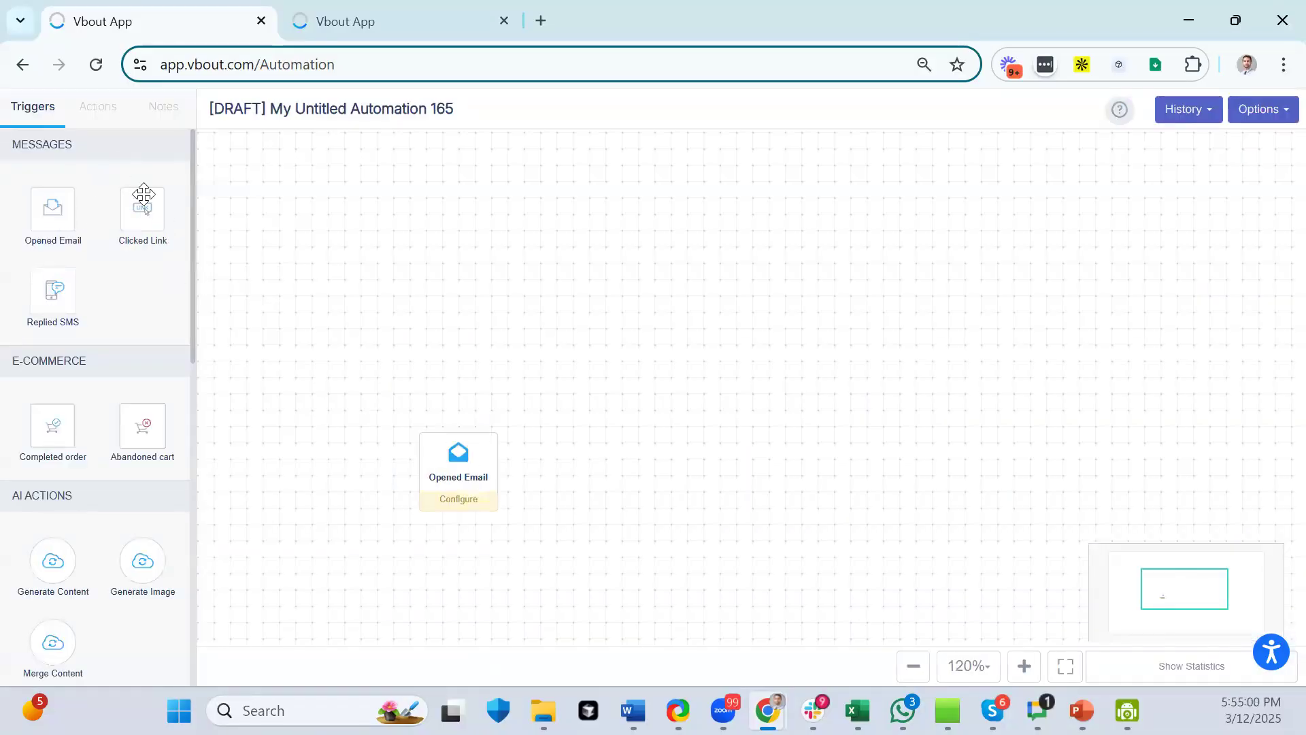
click(98, 110)
drag(53, 218, 587, 409)
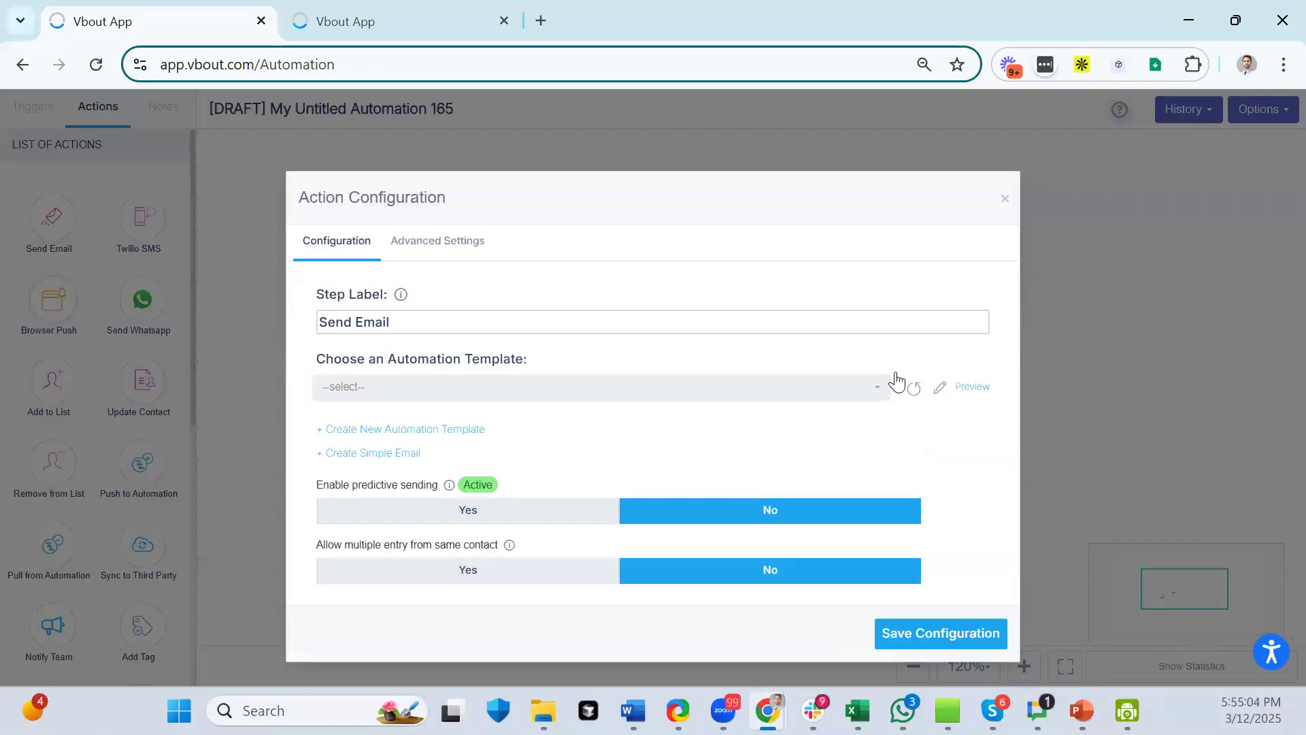
- Start a simple email for the Send Email step, then close the builder and step settings unsaved
click(359, 454)
scroll(879, 381, down, 2)
scroll(878, 381, up, 3)
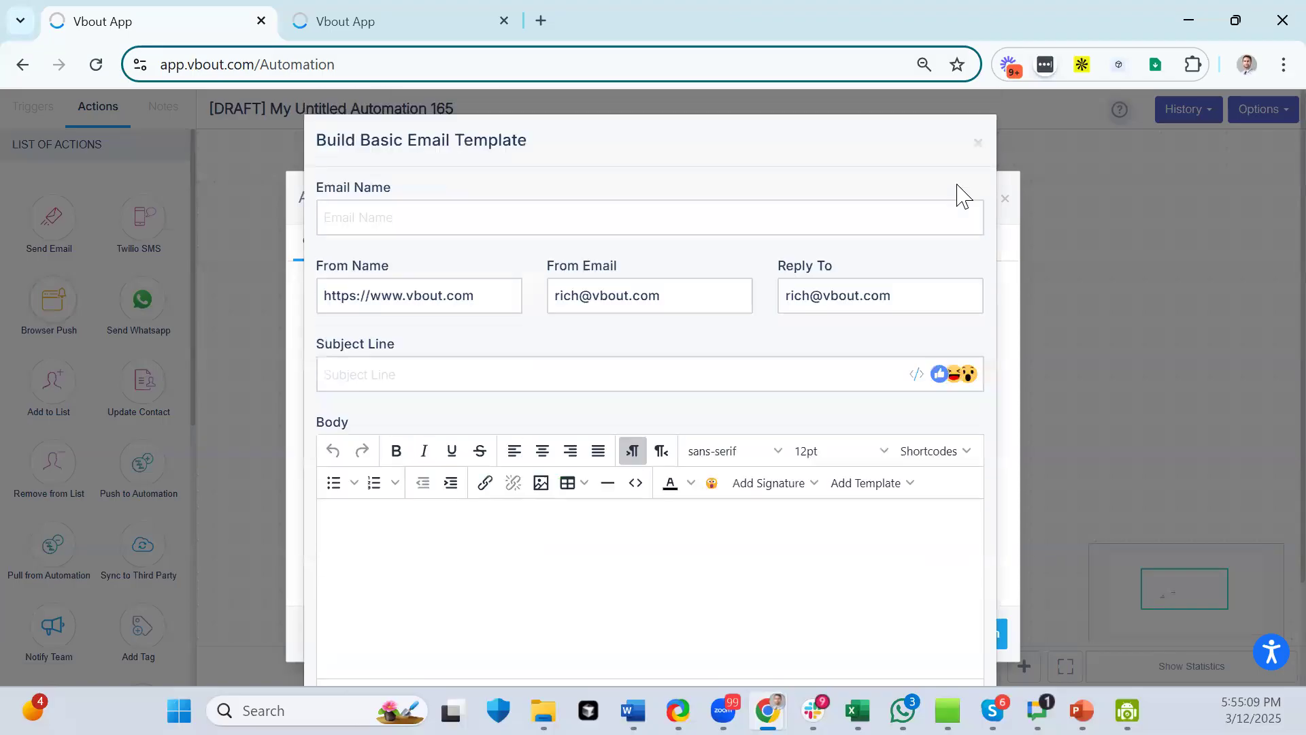
click(980, 143)
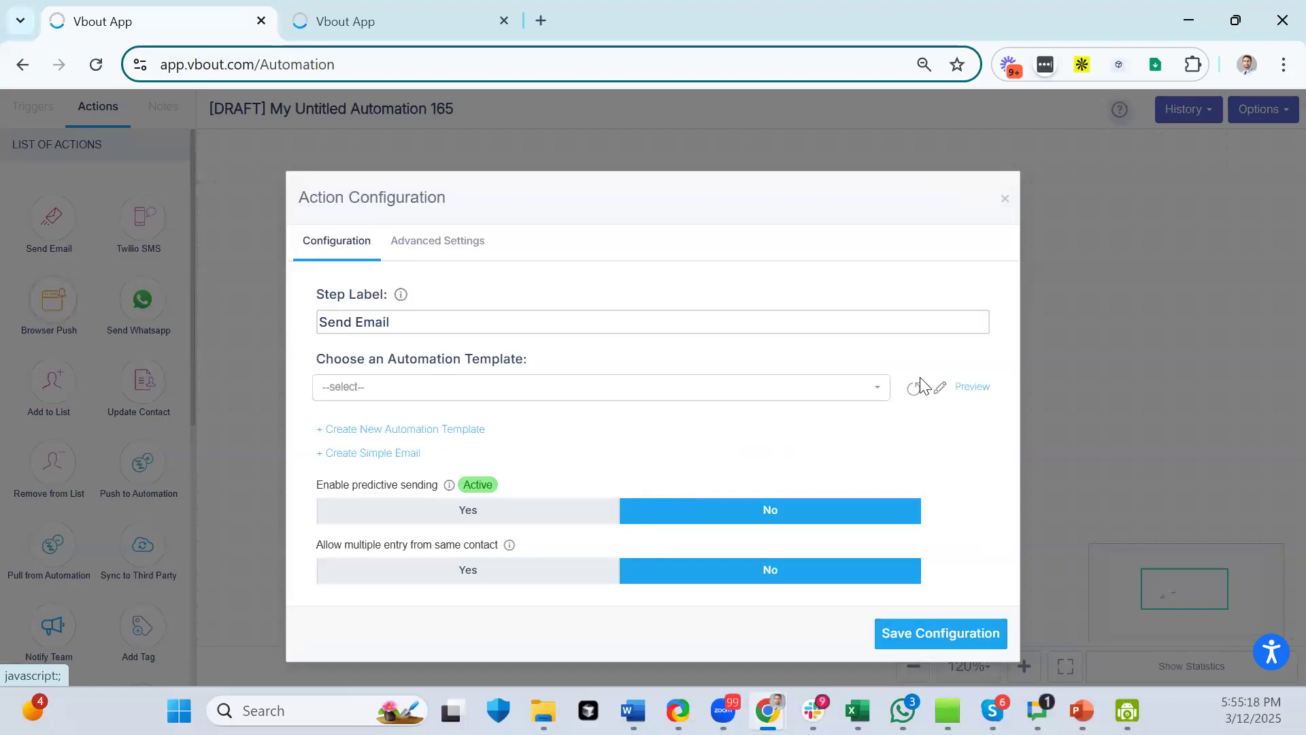
click(1005, 204)
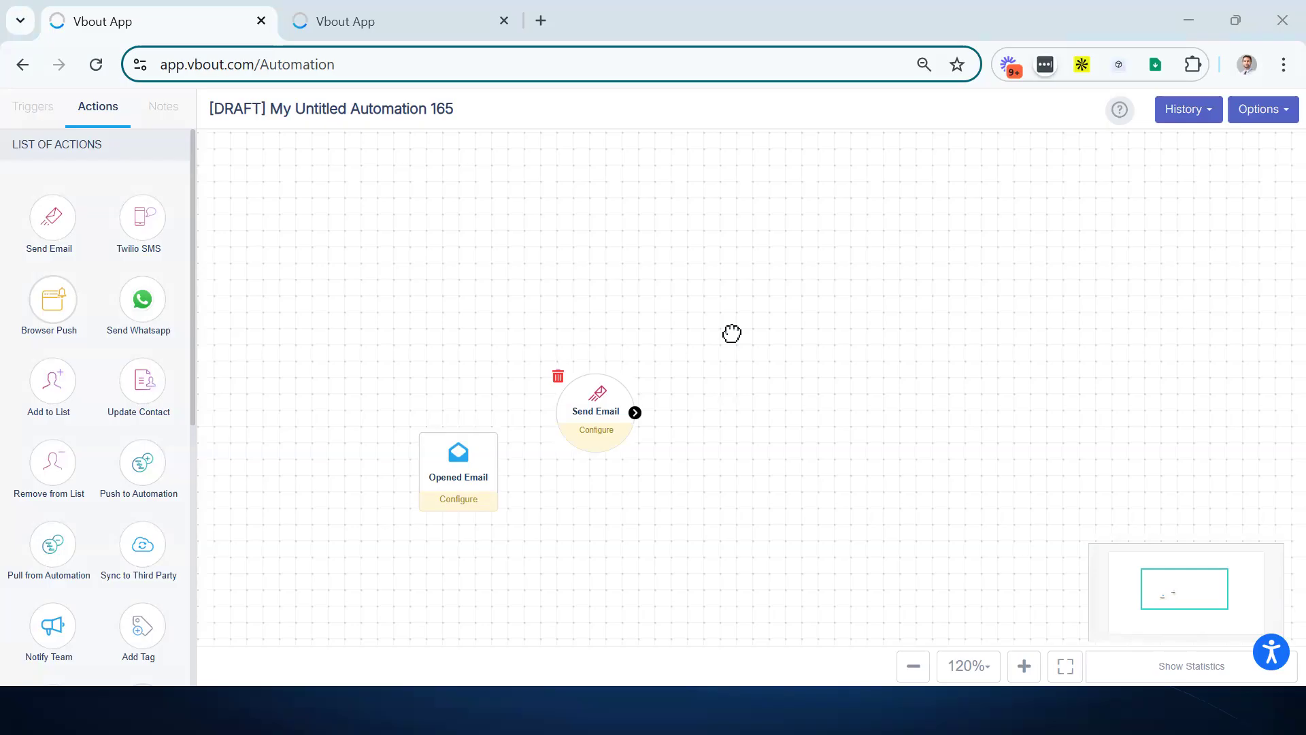
- Box-select the Opened Email and Send Email nodes and delete them
drag(732, 333, 808, 245)
drag(390, 165, 793, 537)
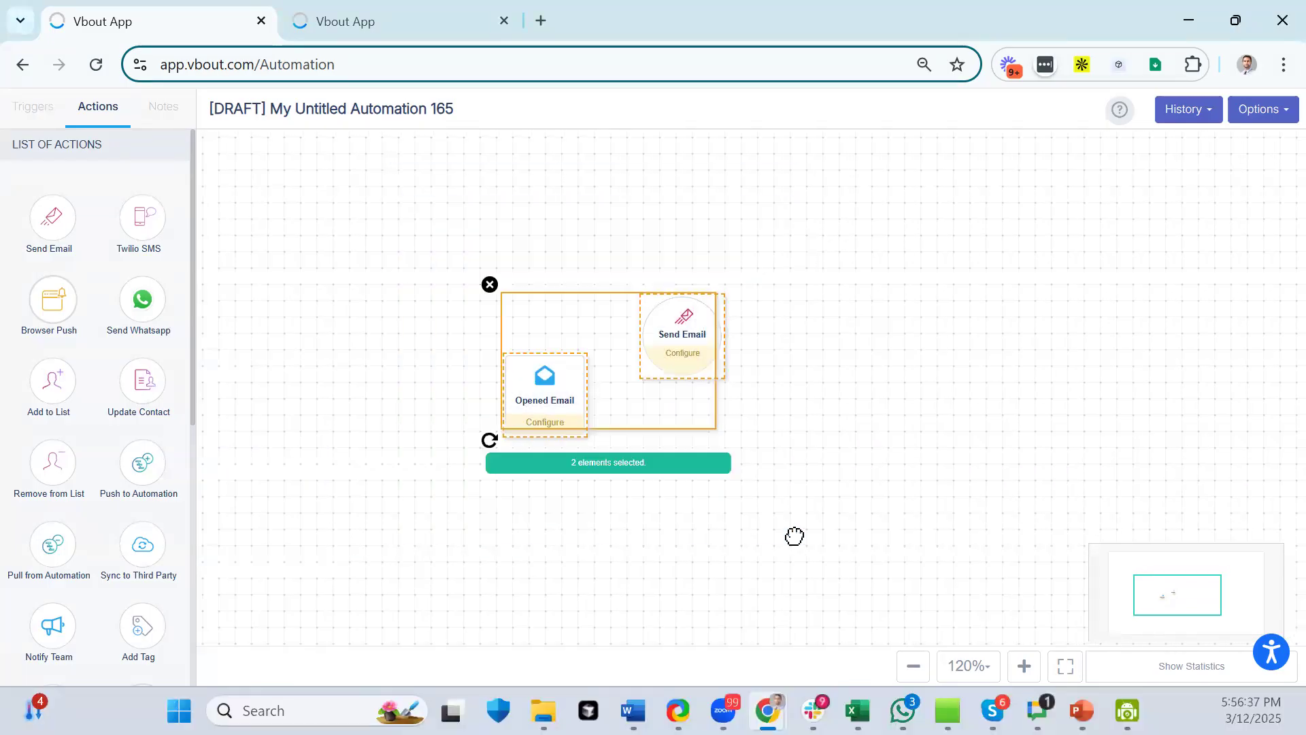
click(491, 285)
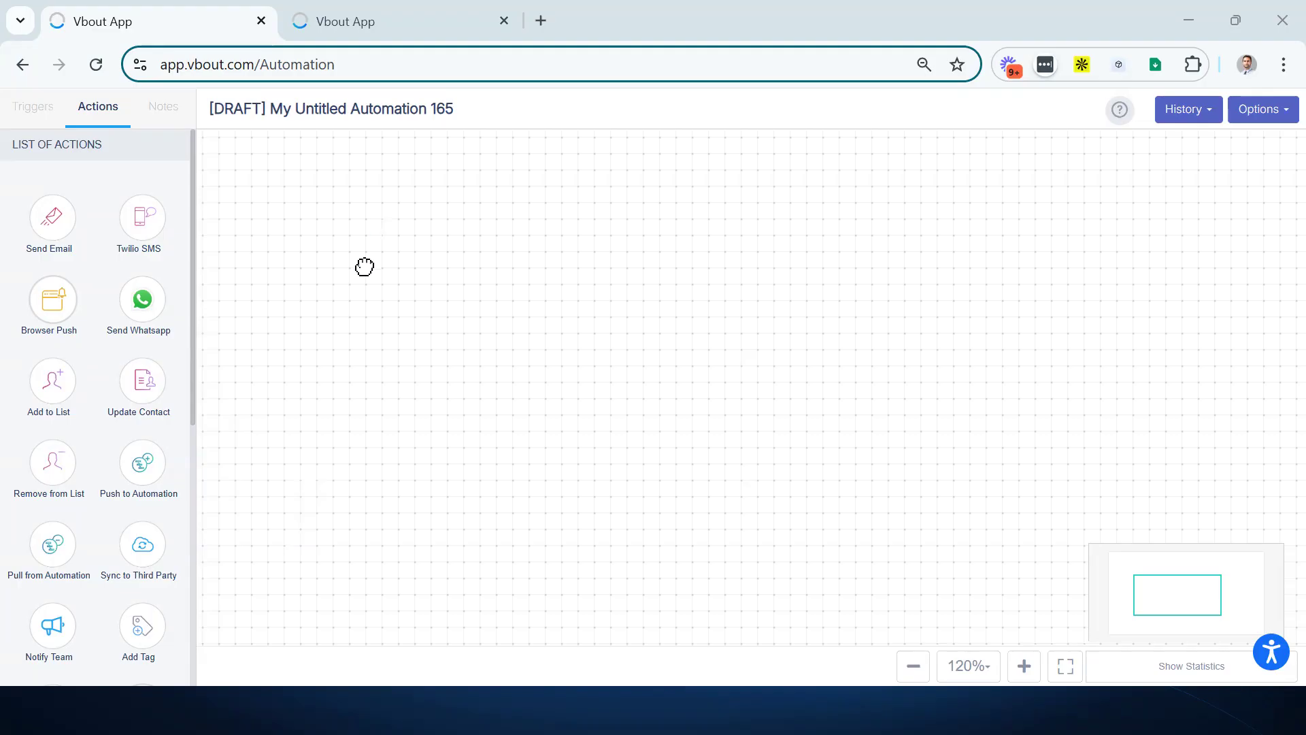
- Place a Joined trigger and connect it to a new Send Email action
scroll(117, 400, down, 3)
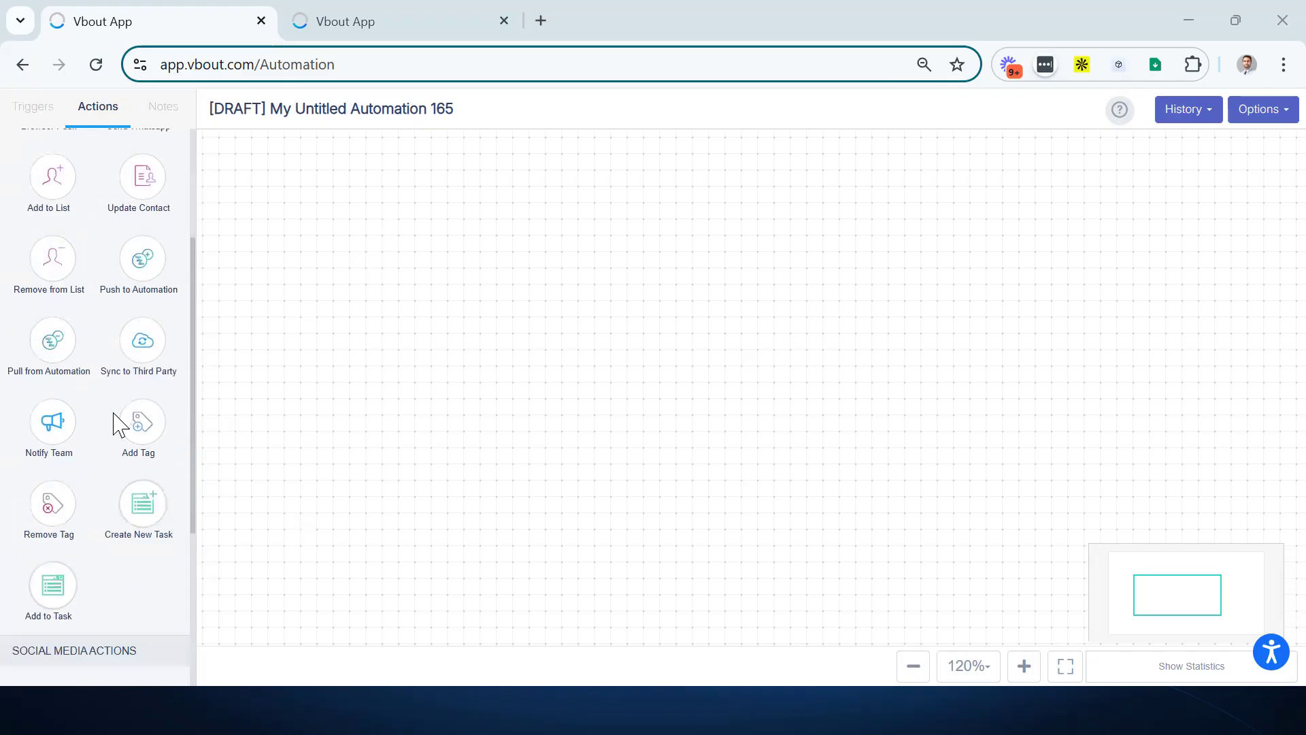
click(22, 103)
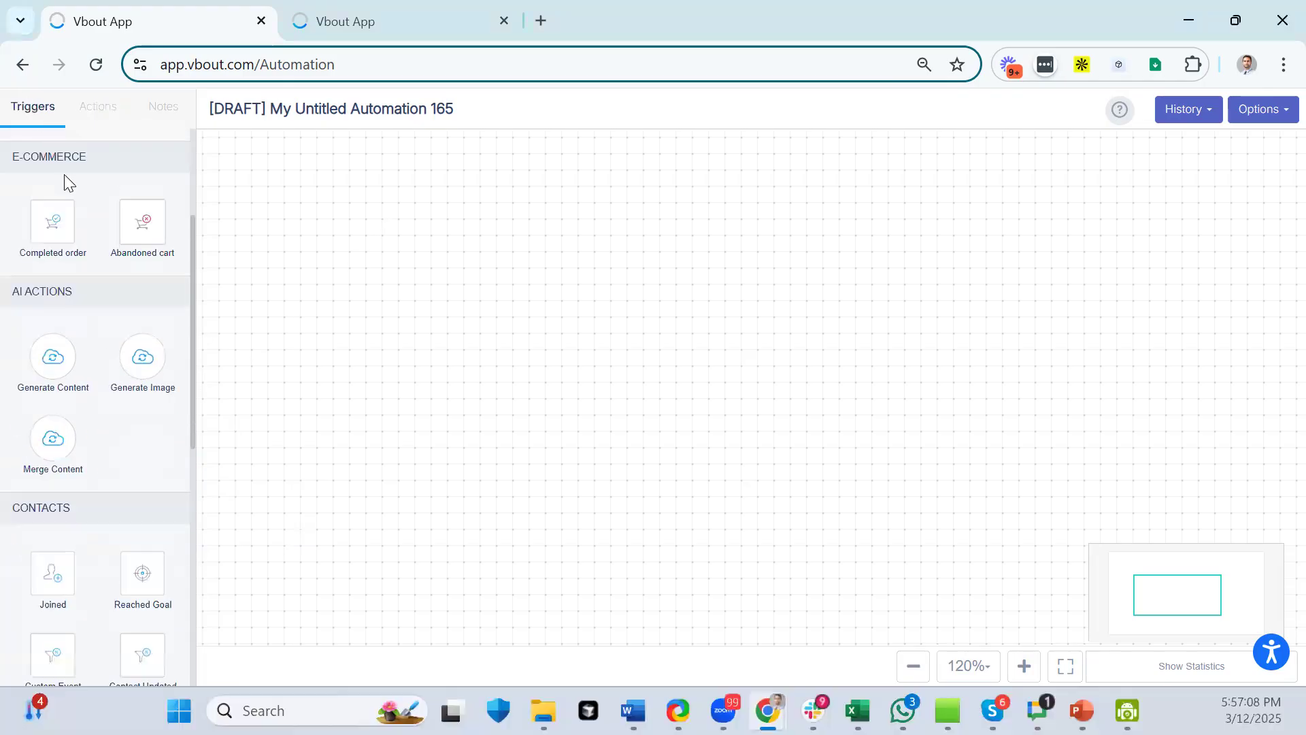
scroll(101, 409, down, 2)
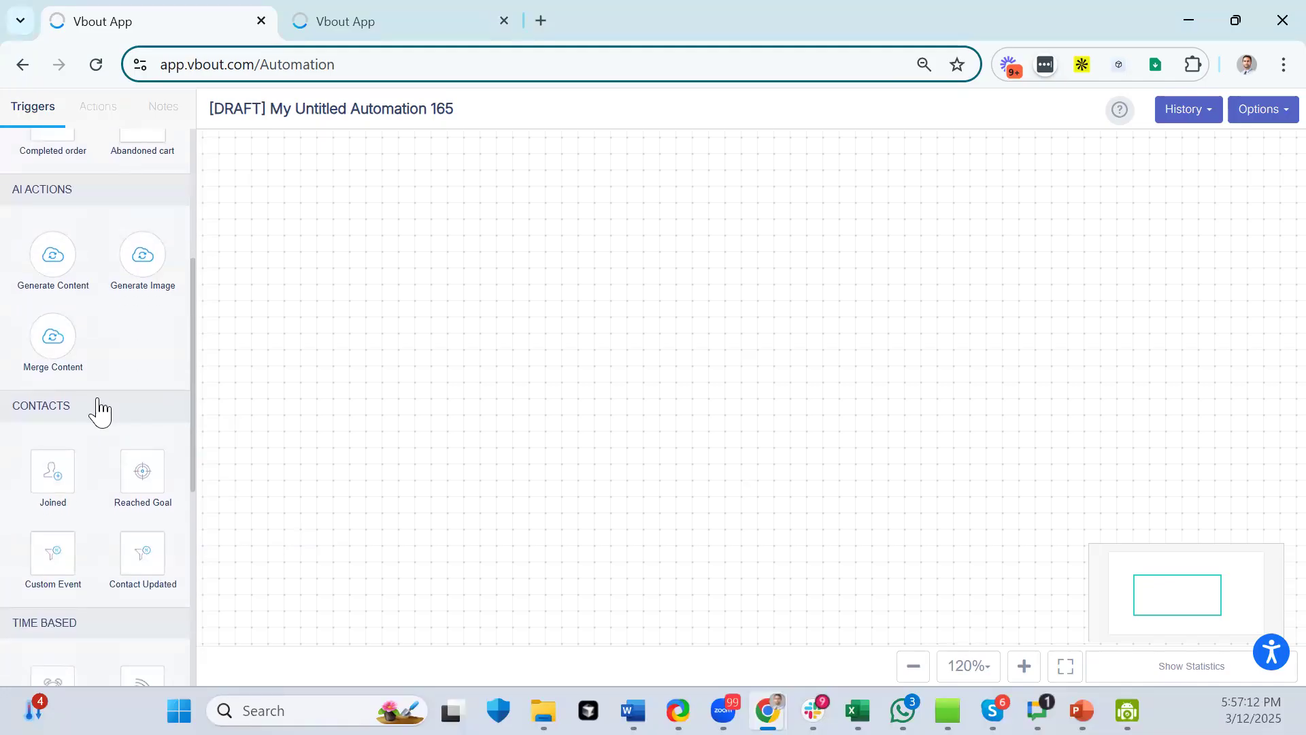
drag(51, 470, 360, 317)
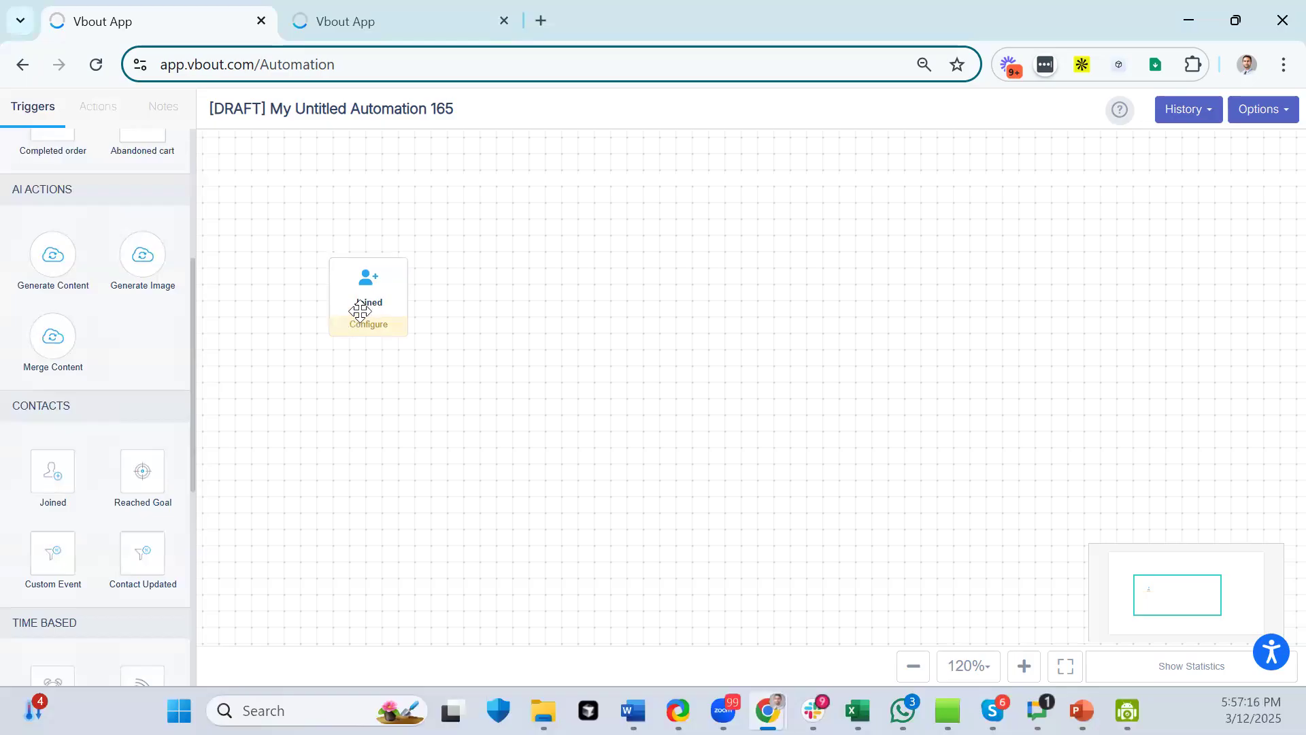
scroll(105, 275, up, 5)
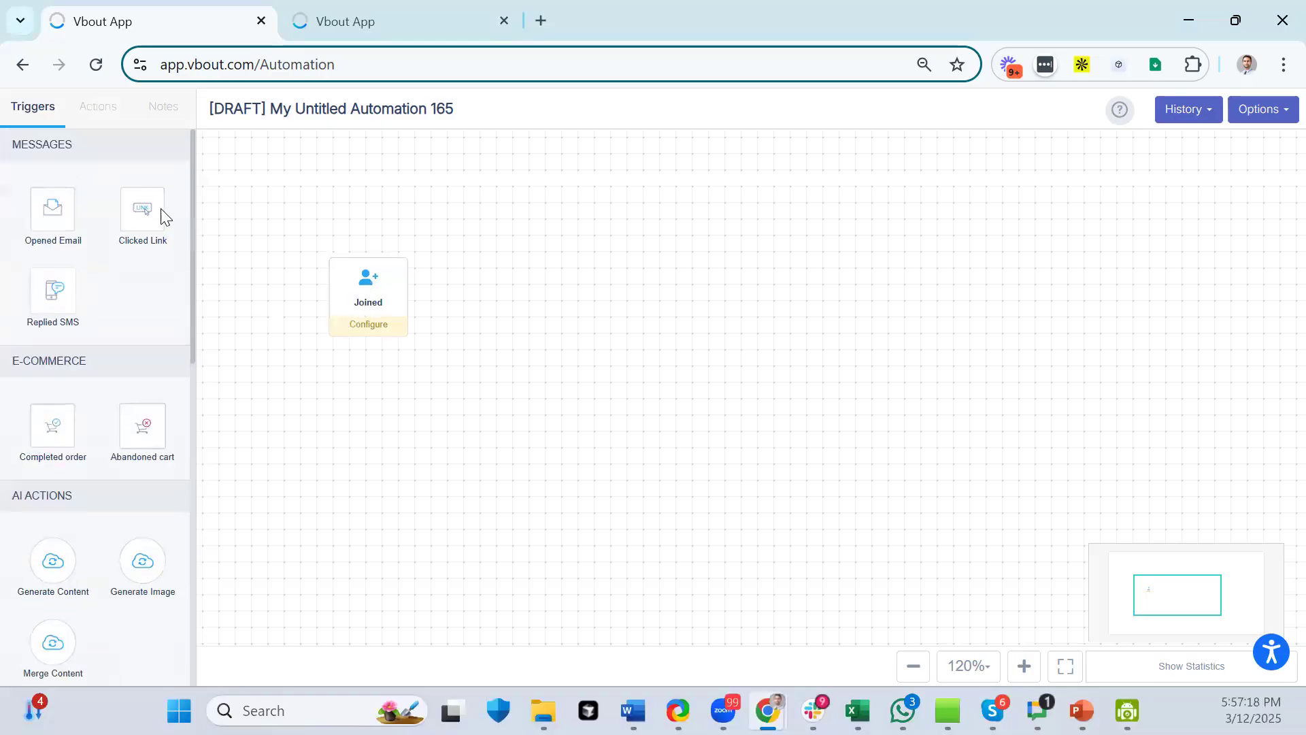
click(98, 108)
drag(59, 216, 596, 286)
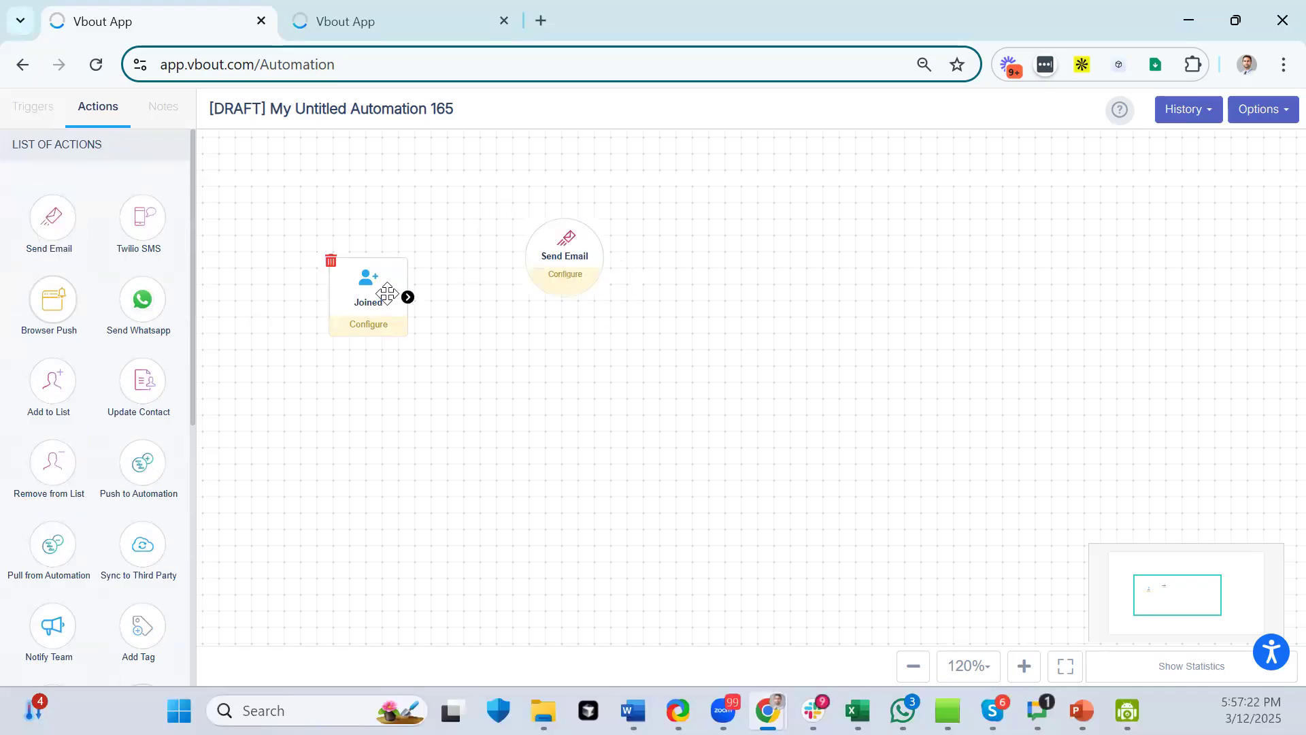
drag(407, 296, 578, 268)
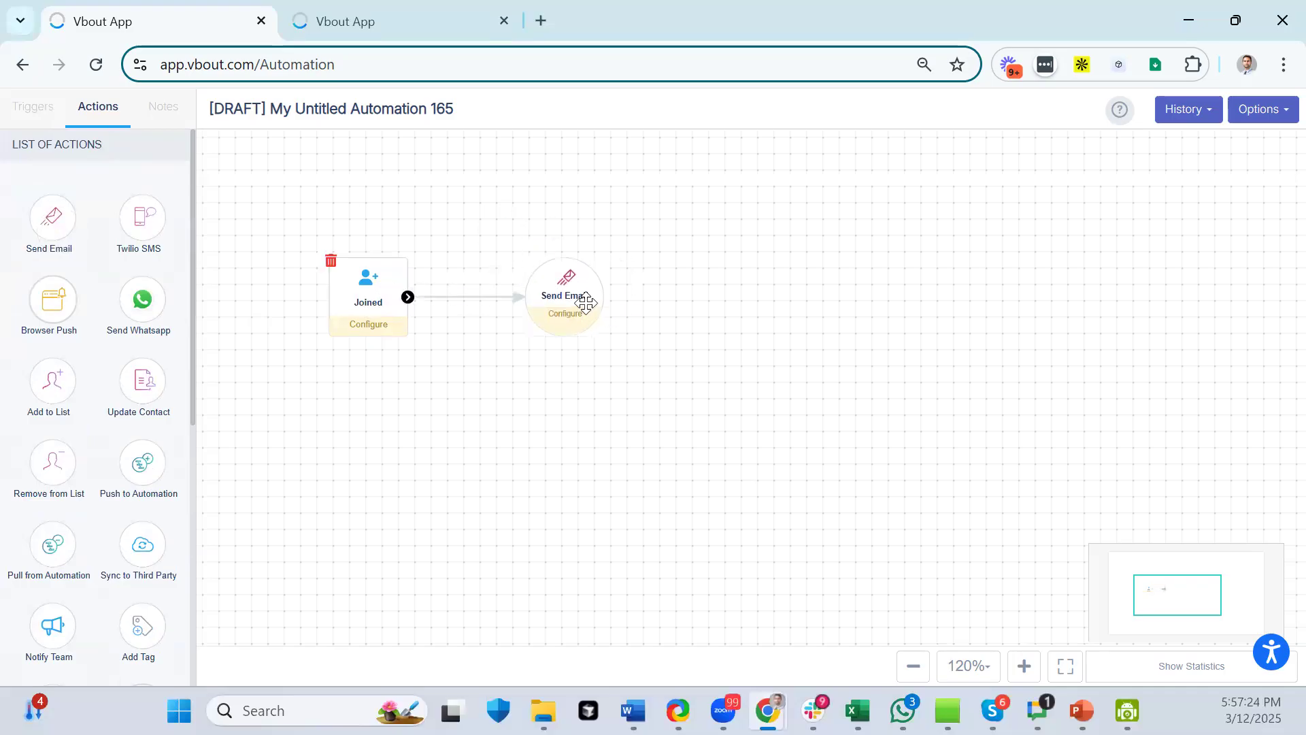
- Add a Delay and a second Send Email after the first Send Email, linking them in sequence
scroll(102, 341, down, 7)
mouse_move(63, 577)
mouse_down()
mouse_move(728, 351)
mouse_move(728, 295)
mouse_up()
drag(603, 297, 715, 292)
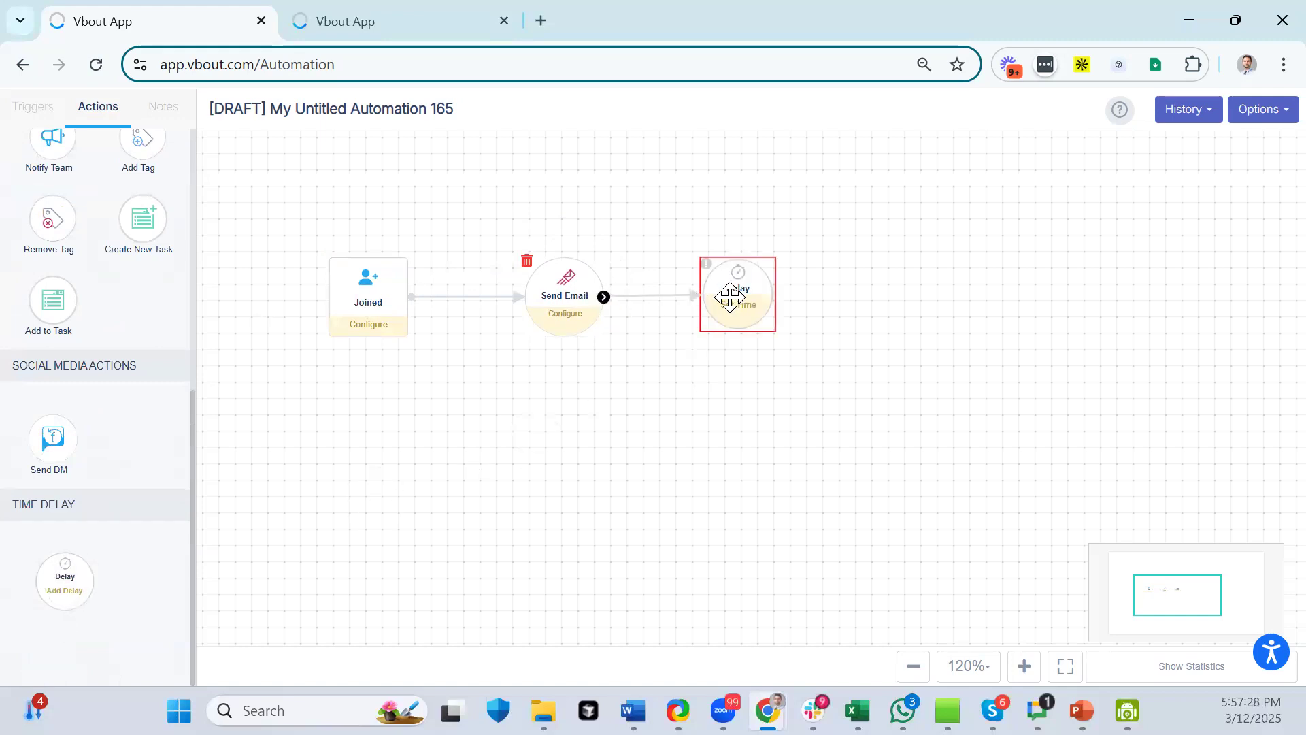
scroll(102, 190, up, 5)
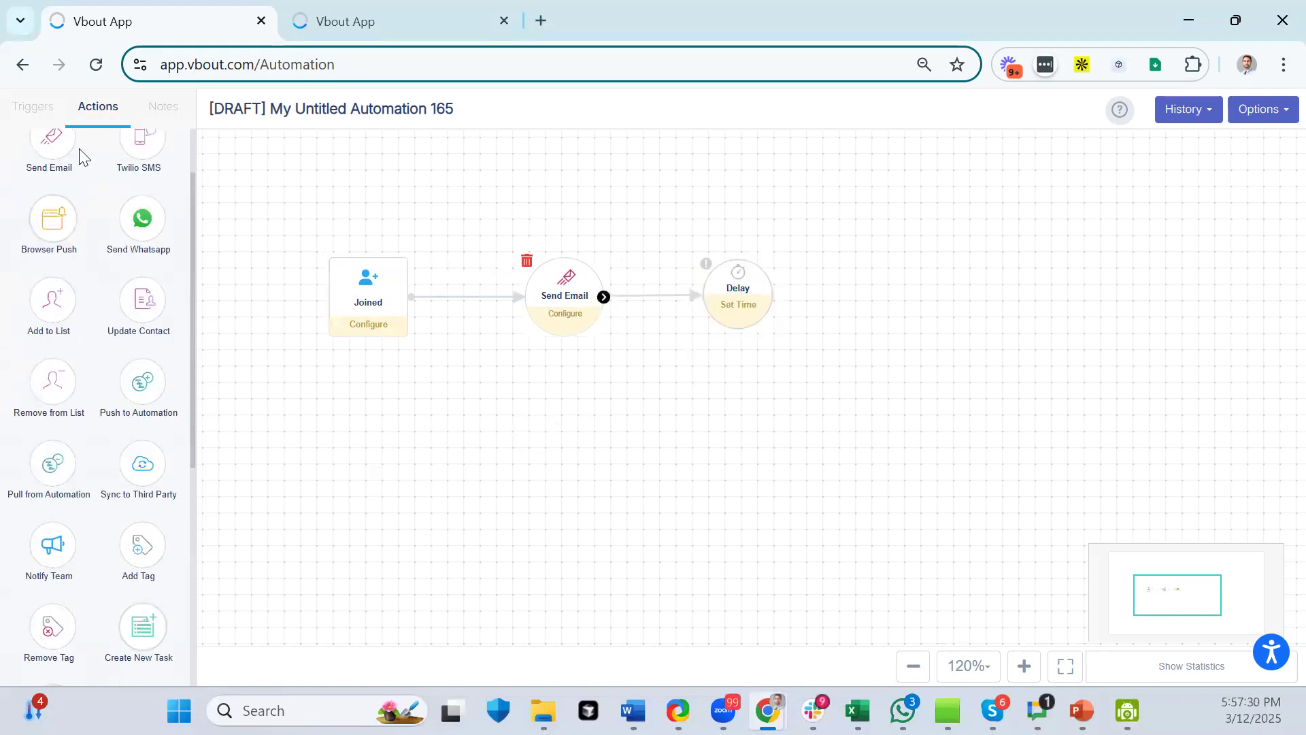
drag(53, 139, 905, 300)
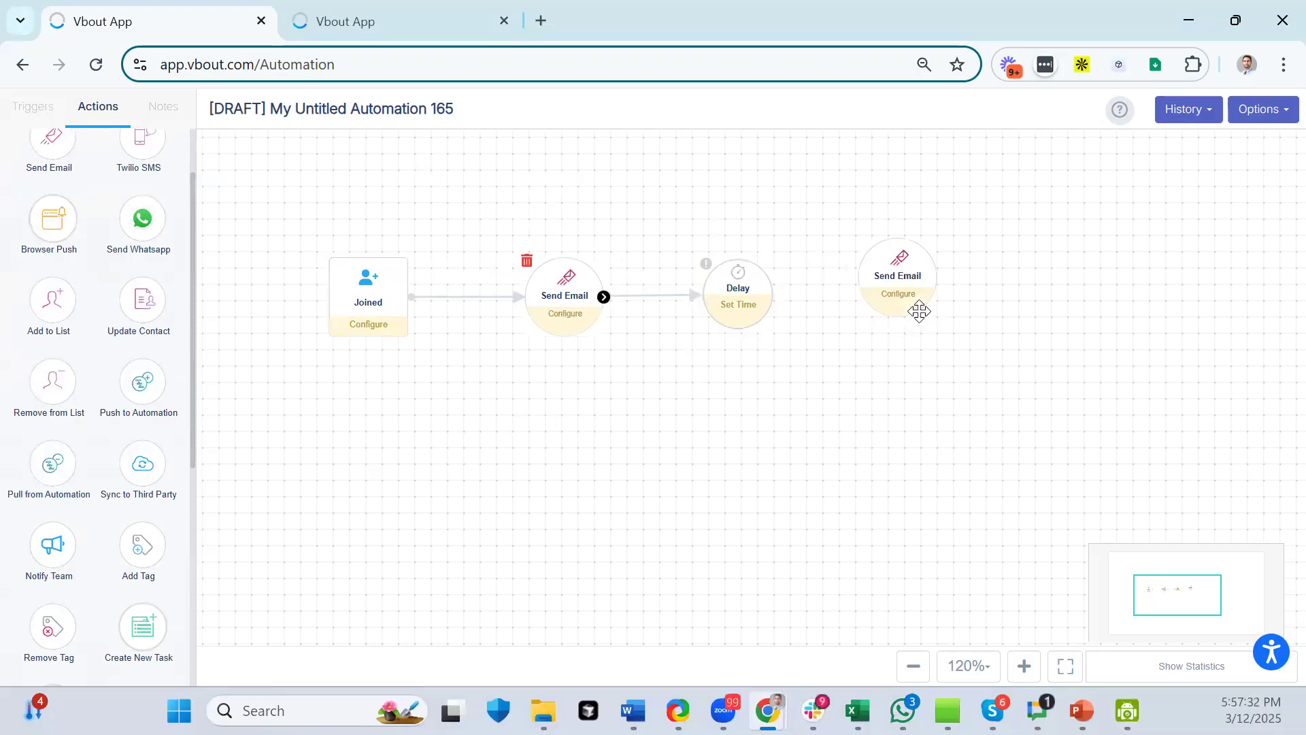
drag(773, 299, 907, 279)
- Add a second Delay and a final Send Email, linking them to complete the chain
scroll(119, 556, down, 6)
drag(85, 559, 1103, 291)
drag(937, 277, 1110, 293)
scroll(96, 218, up, 6)
drag(53, 219, 1231, 333)
drag(991, 294, 1117, 309)
drag(272, 382, 354, 385)
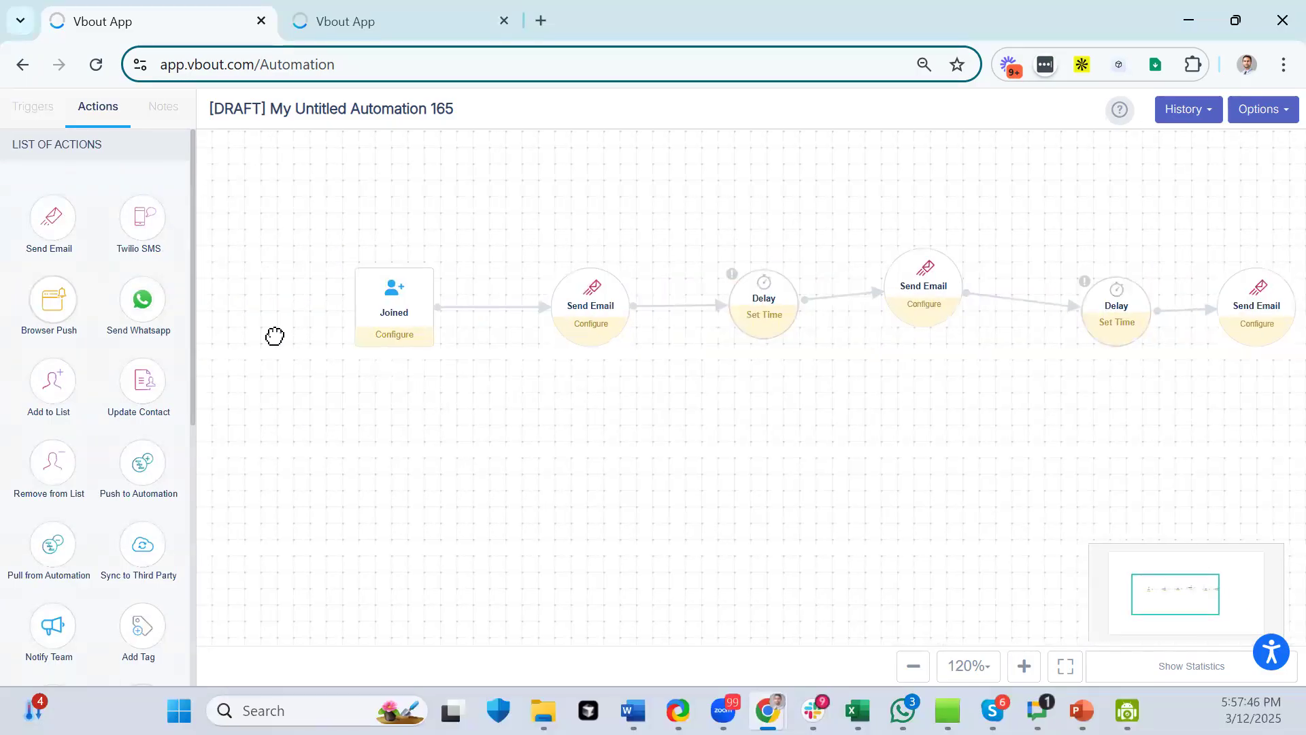
- Add a sticky note reading 'Onboarding Sequence.' to the canvas near the Joined trigger
click(160, 106)
drag(71, 229, 294, 203)
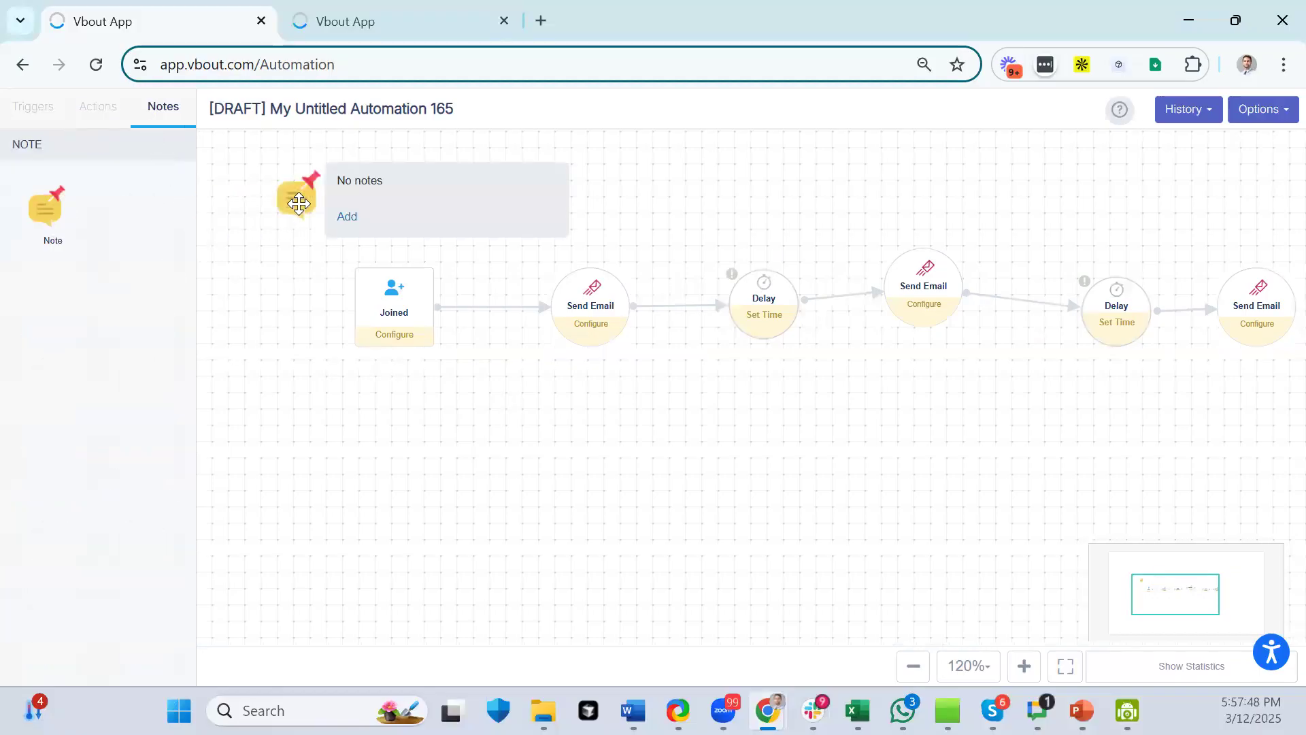
click(296, 202)
click(498, 282)
text(Onboarding D)
key(BackSpace)
text(Sequence)
text(.)
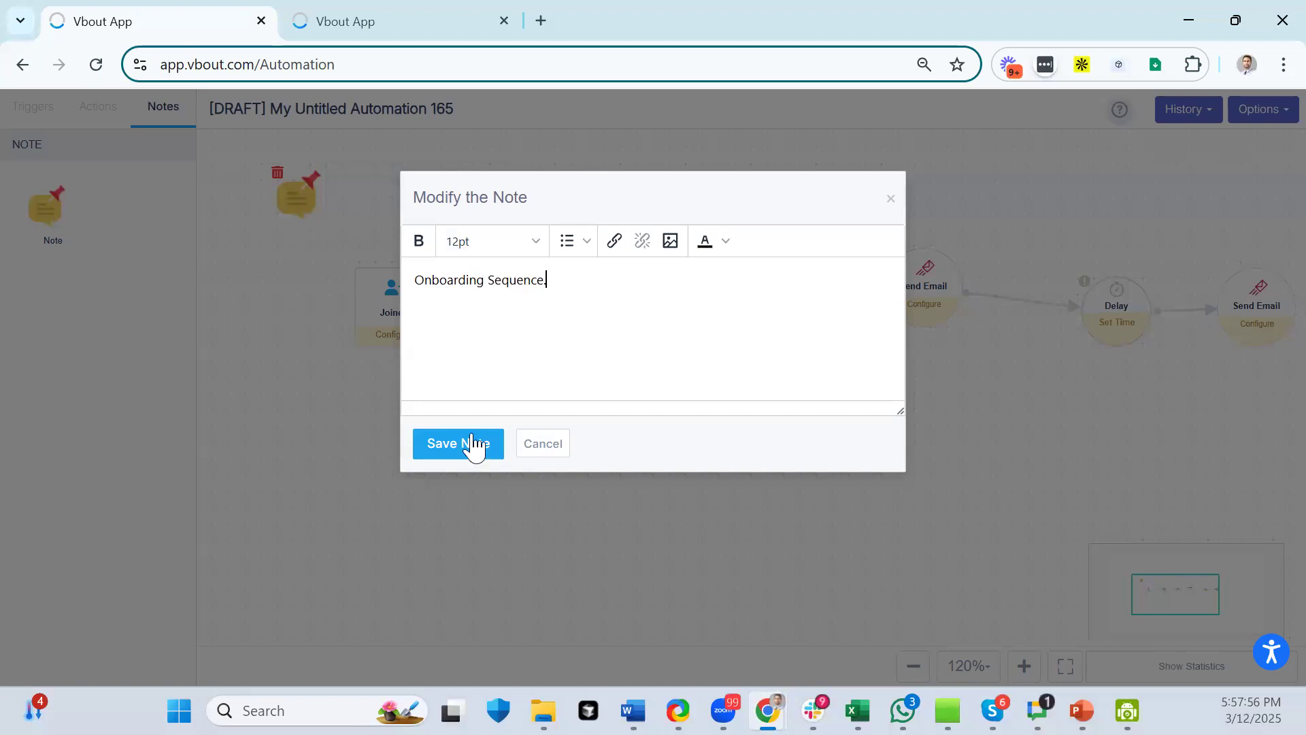
click(466, 443)
- Rearrange the note and the Joined trigger so the note sits directly above Joined
mouse_move(305, 198)
drag(306, 198, 365, 217)
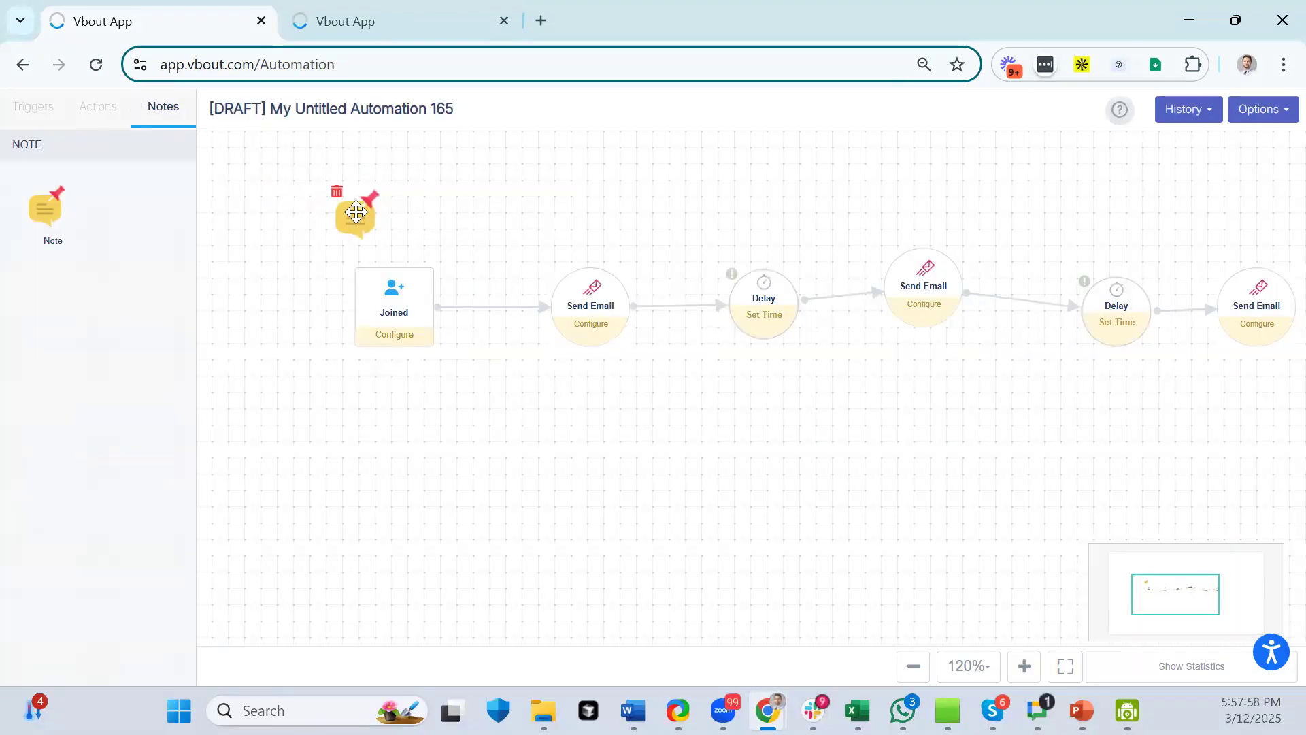
drag(389, 288, 306, 195)
drag(312, 361, 351, 302)
click(34, 108)
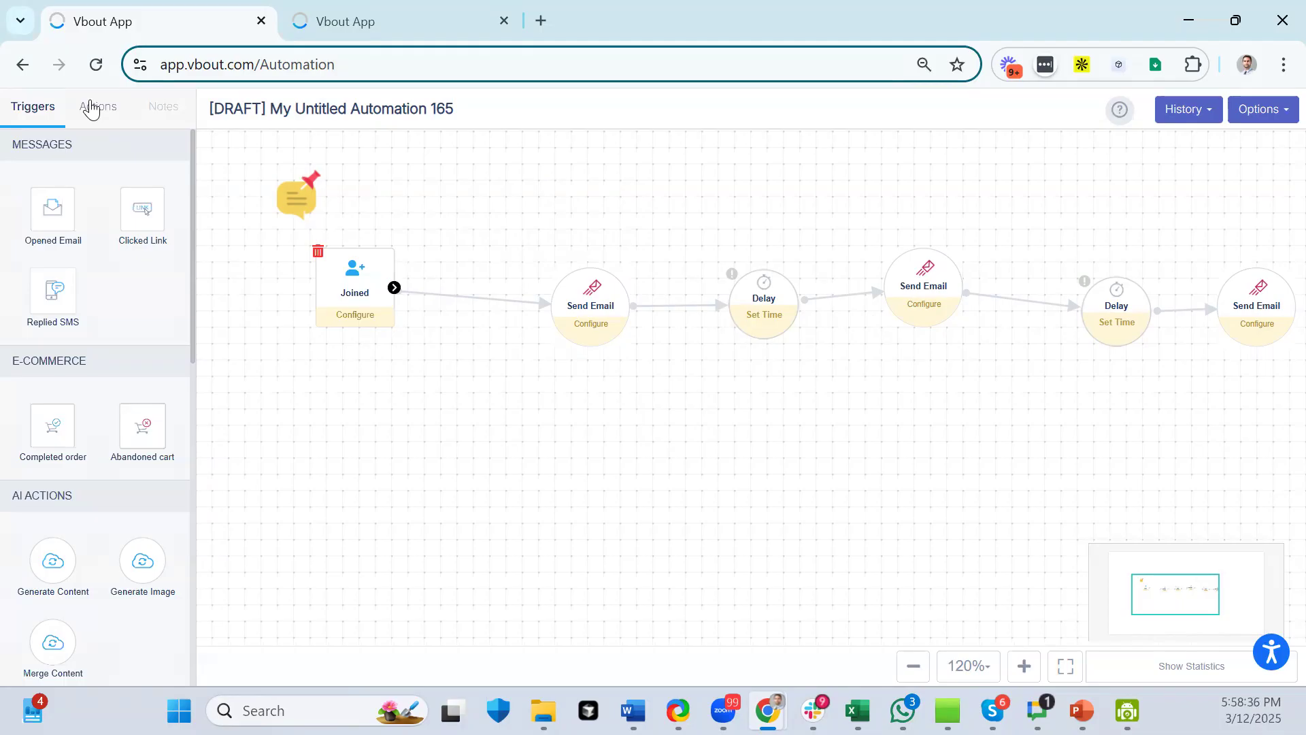
scroll(91, 409, down, 4)
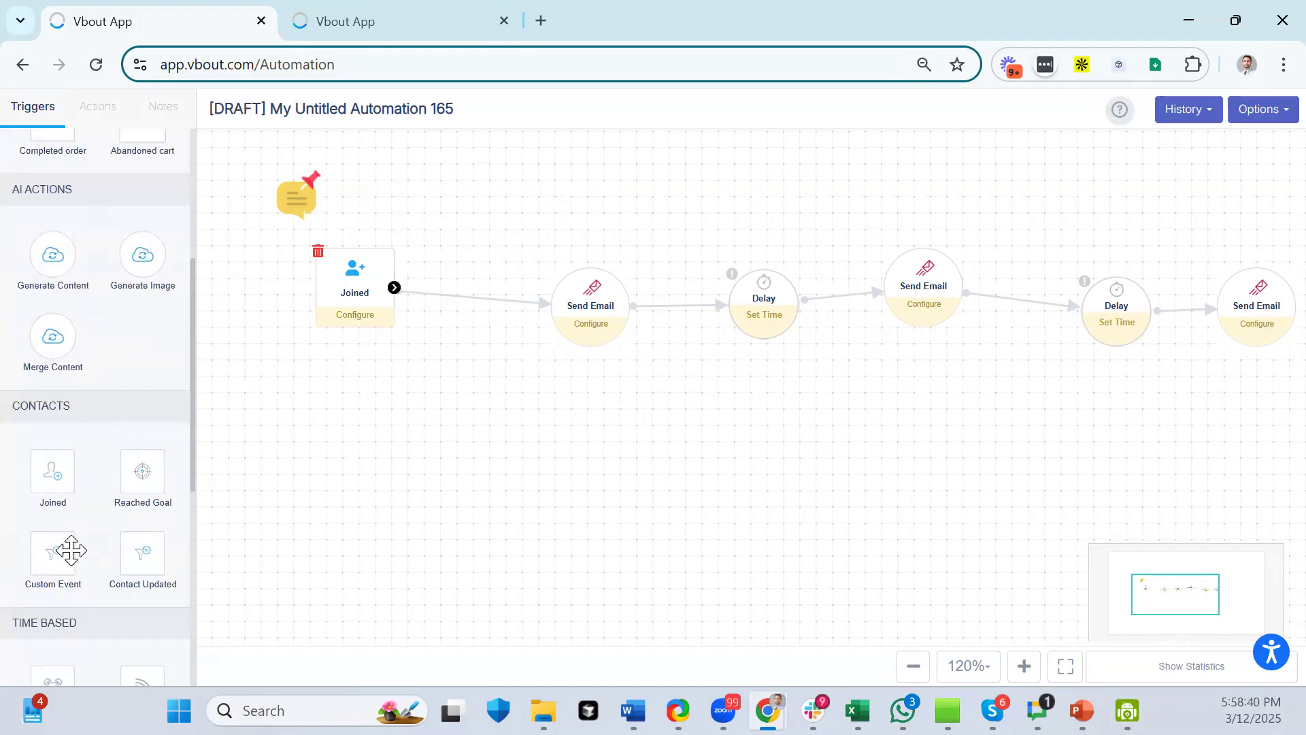
scroll(48, 484, down, 4)
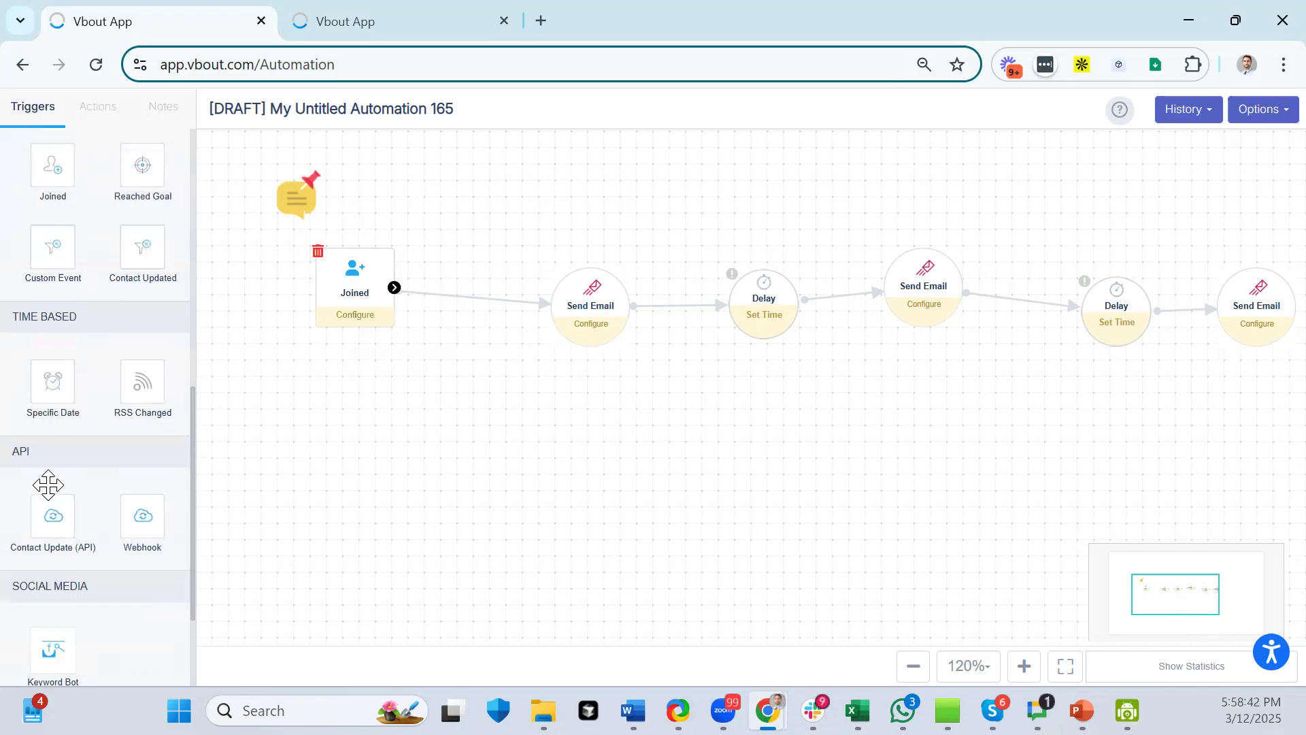
- Place a Specific Date trigger targeting the AI chatbot advisors list, set to run daily
drag(51, 400, 361, 510)
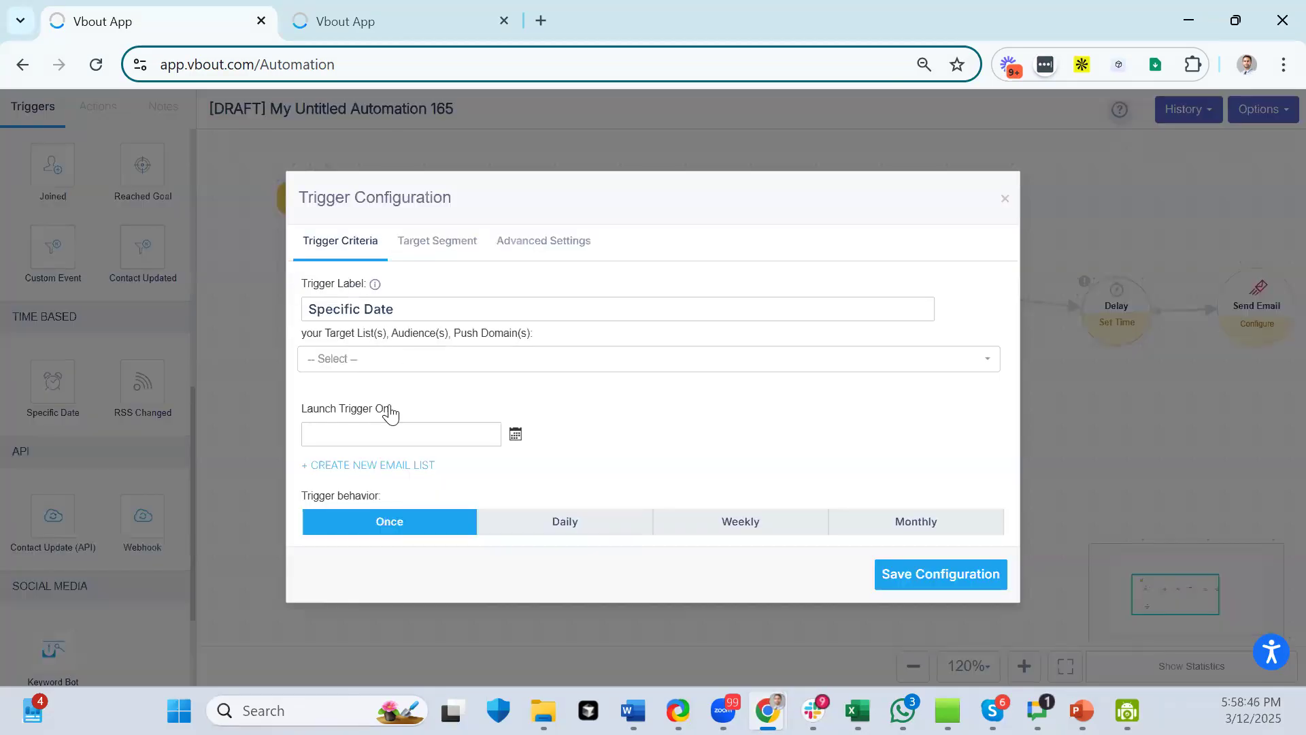
click(375, 366)
click(354, 508)
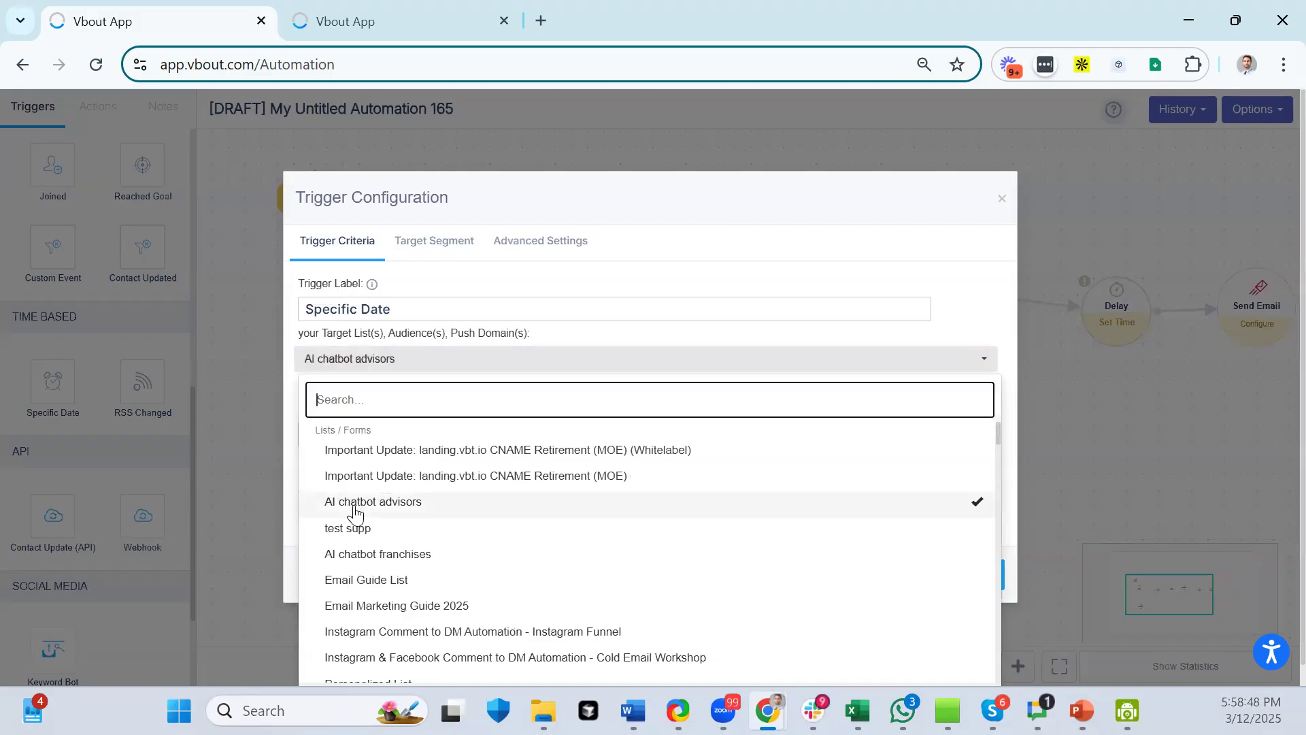
click(449, 391)
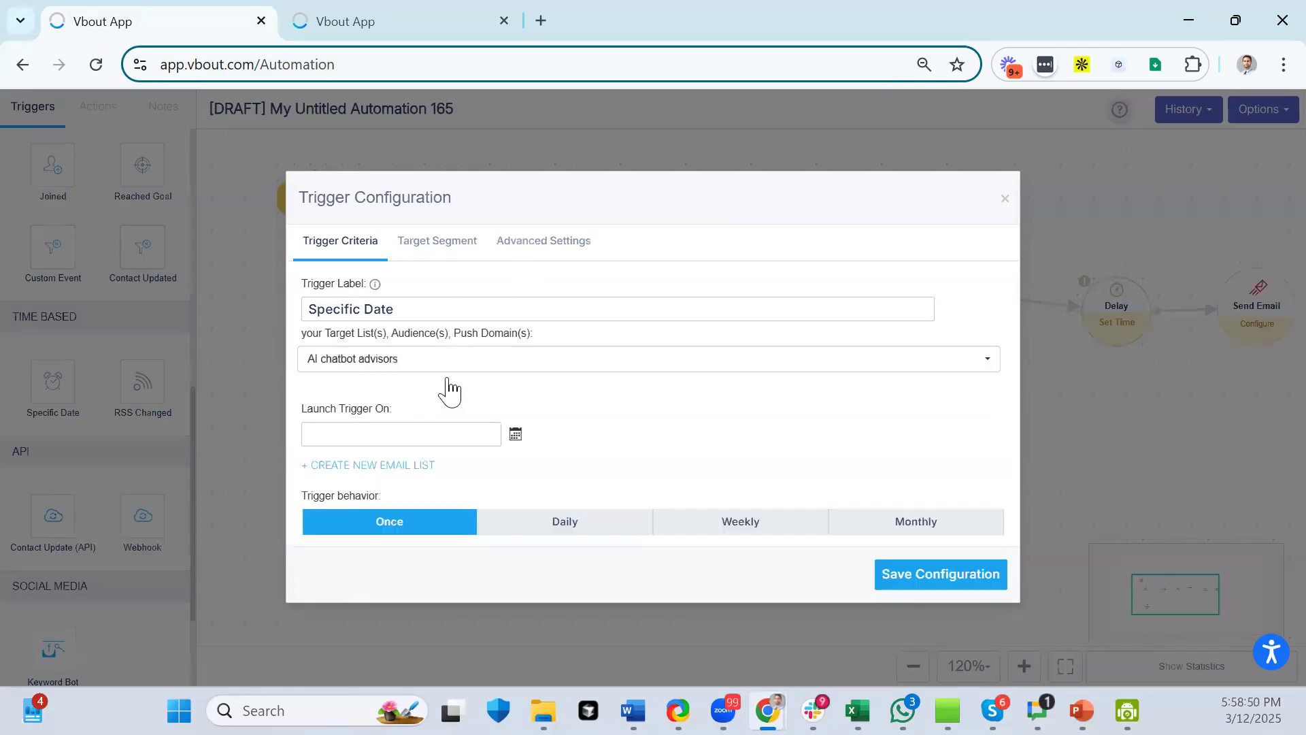
click(419, 434)
click(593, 530)
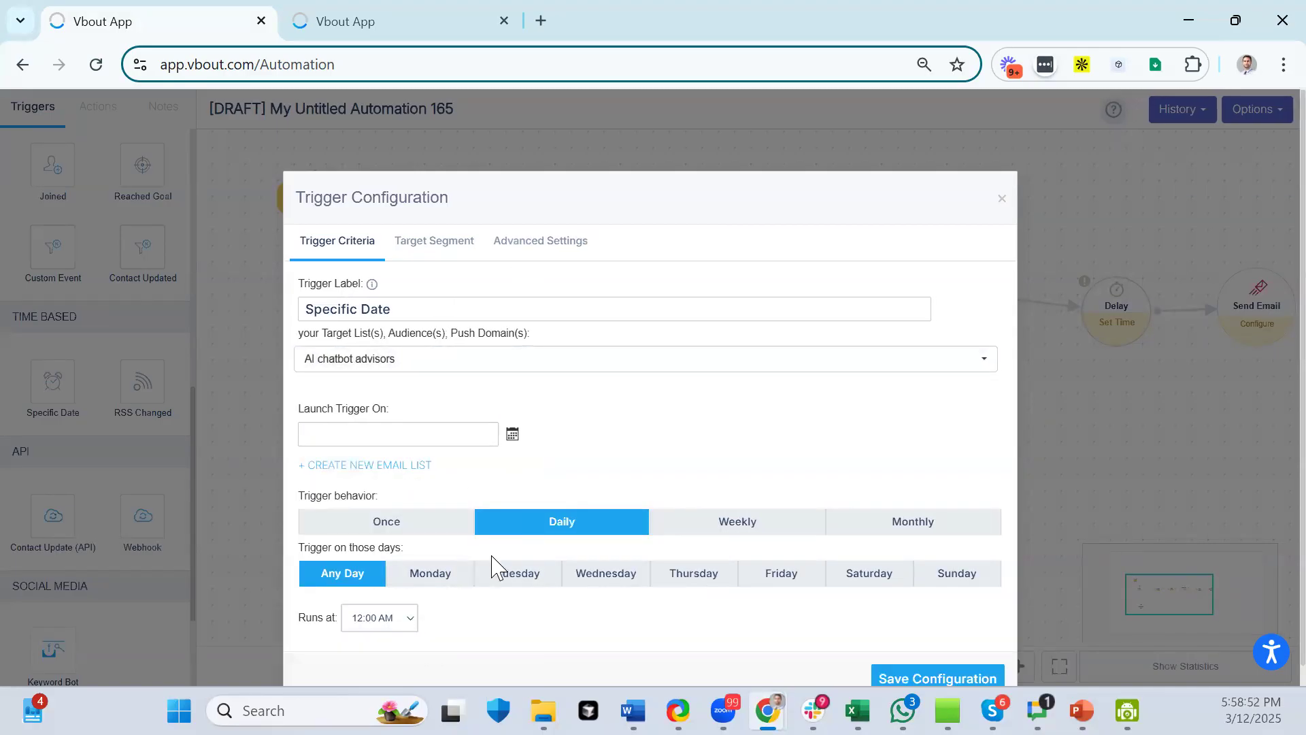
- Filter the target segment on Last Engagement Date: is before exactly 3 days from Last Engagement Date
click(433, 243)
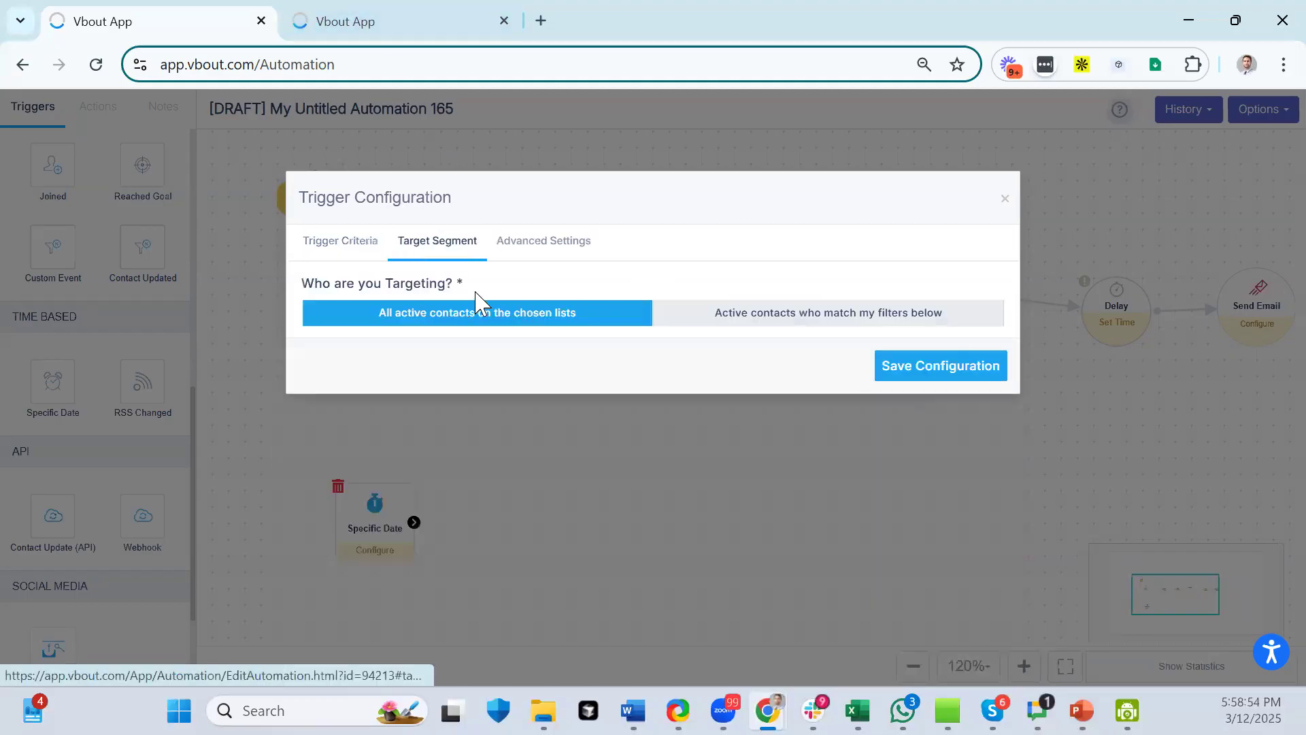
click(685, 320)
click(400, 438)
click(521, 442)
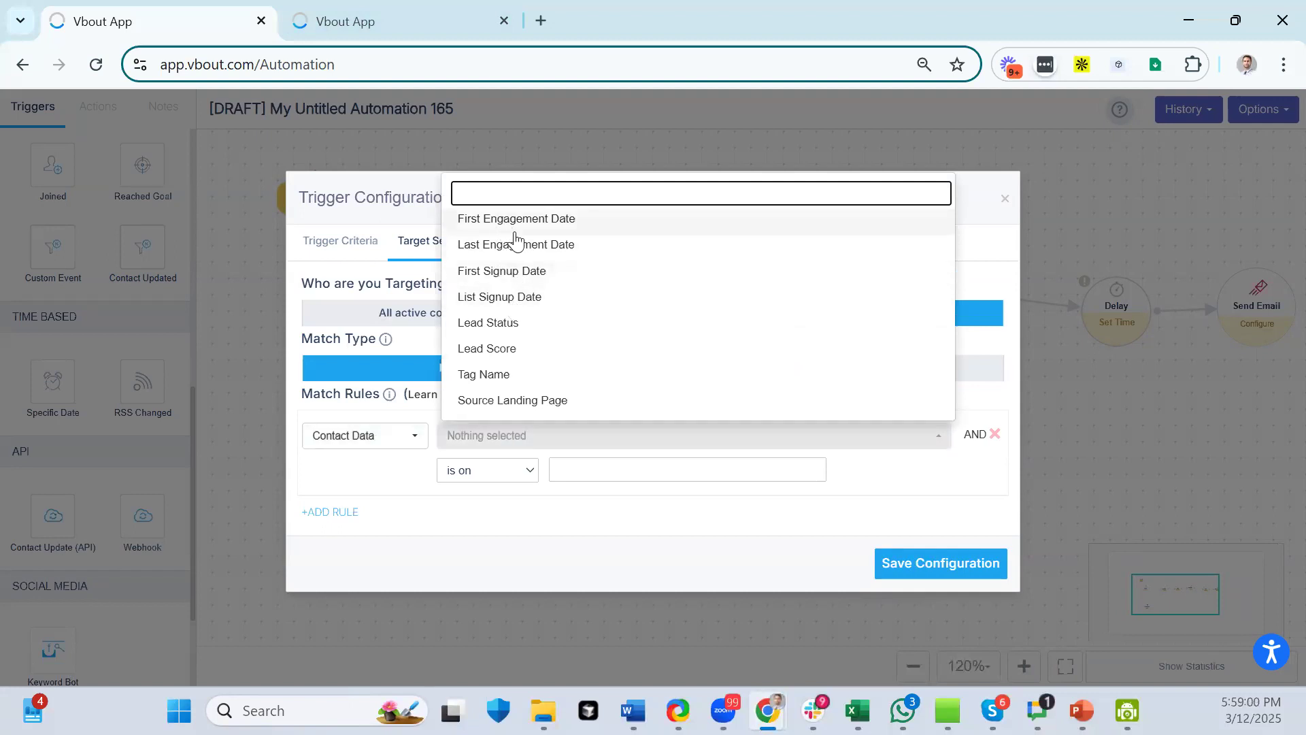
click(515, 242)
click(517, 468)
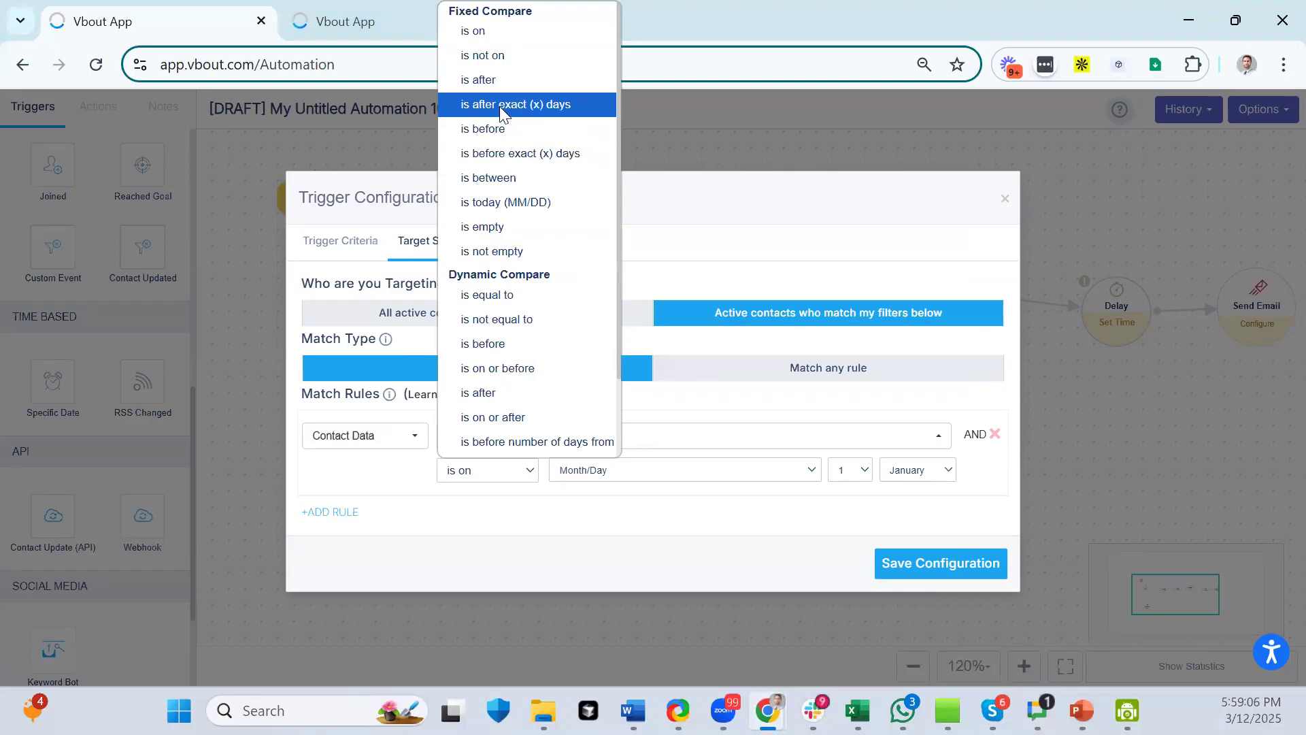
click(531, 154)
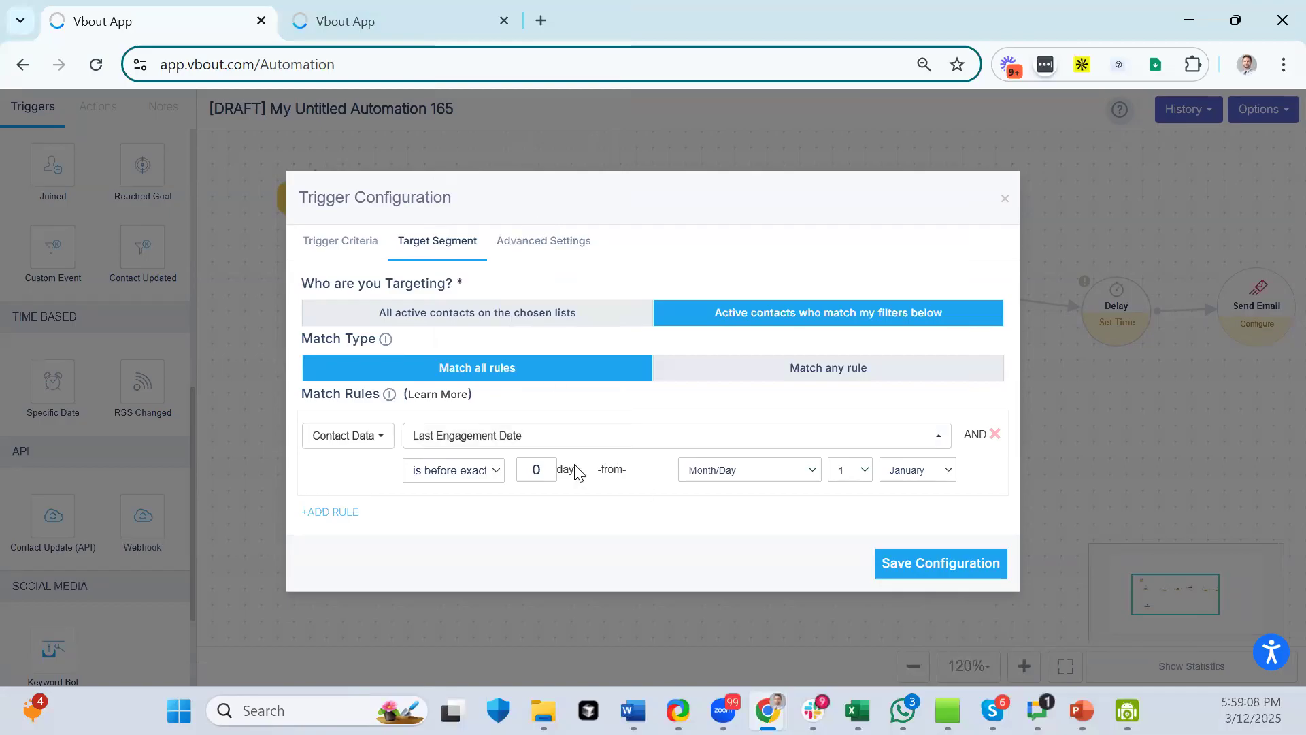
double_click(534, 473)
text(3)
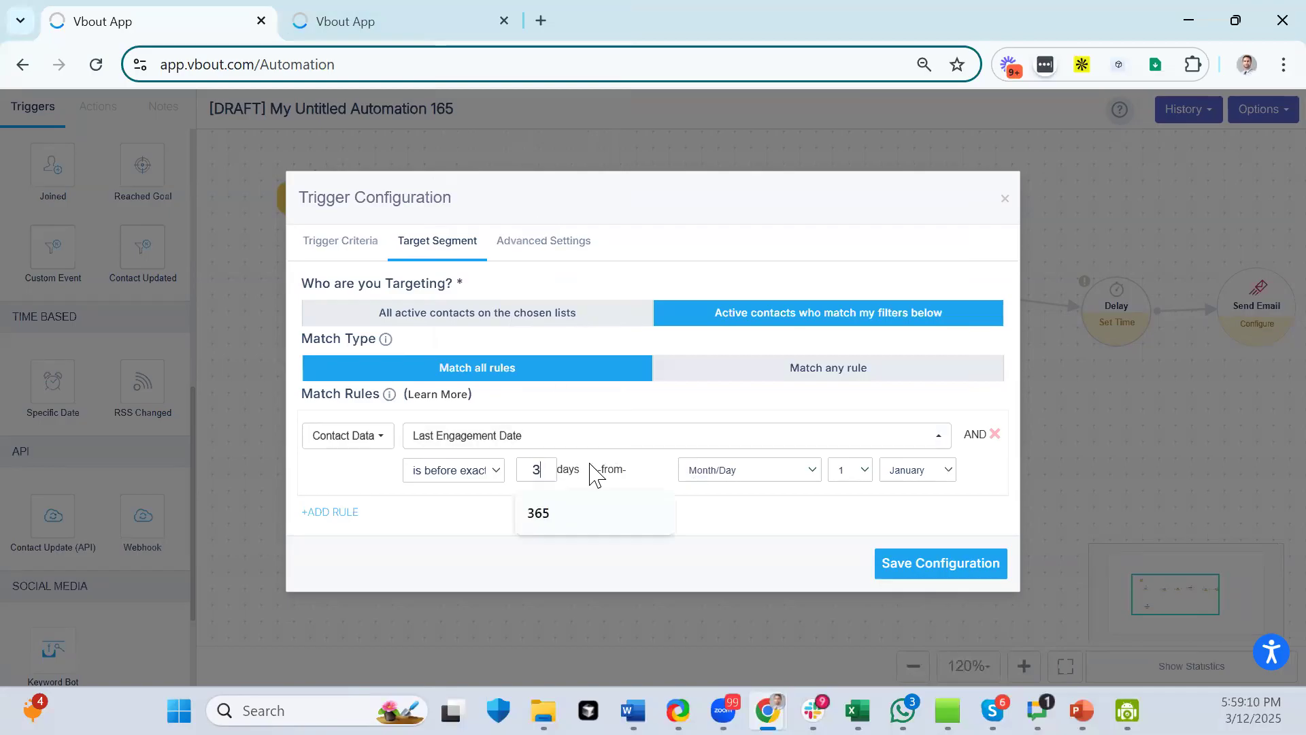
click(737, 470)
click(748, 542)
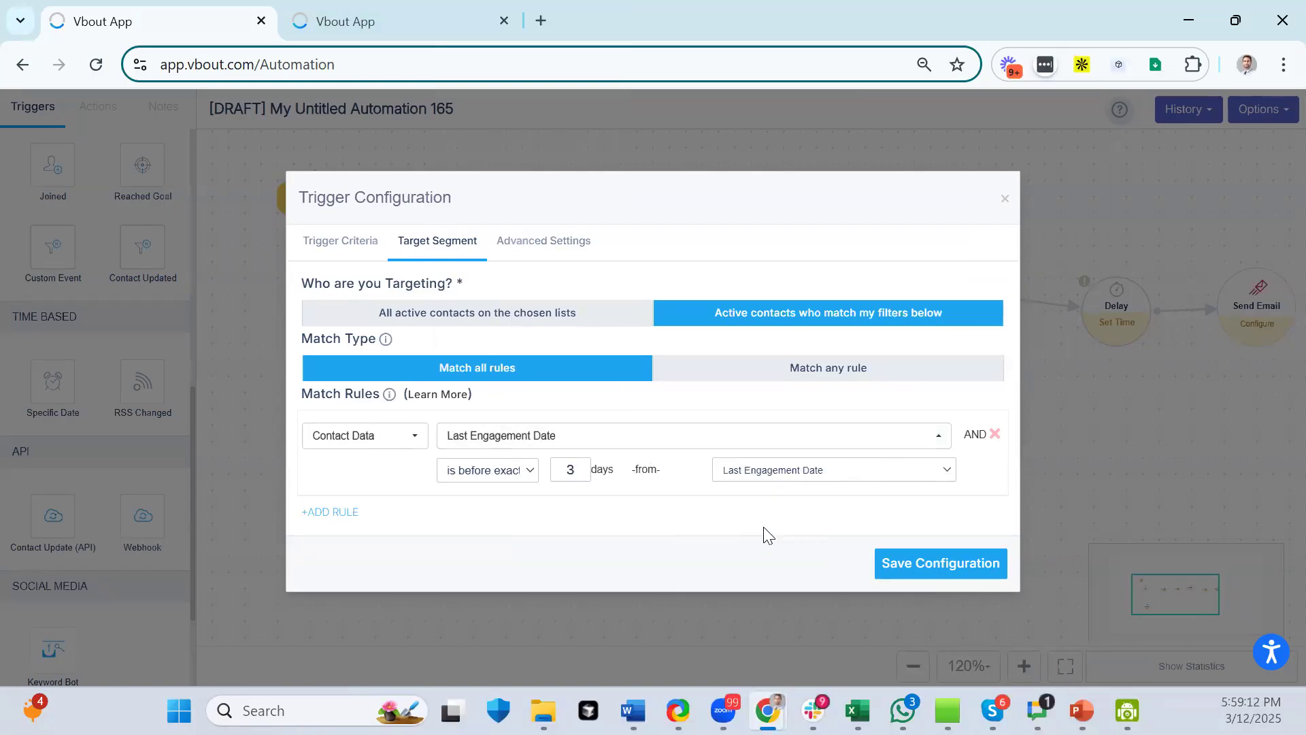
key(Escape)
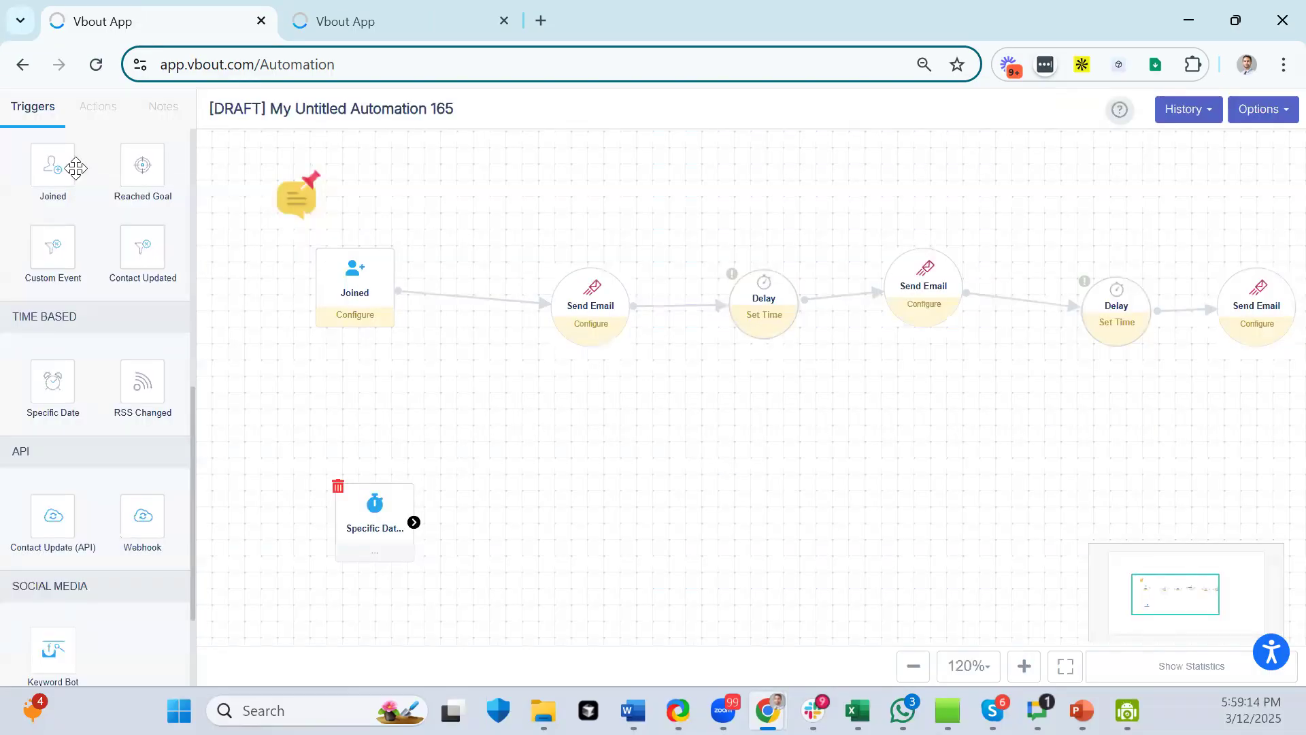
- Add a Send Email action linked after the Specific Date trigger
click(96, 108)
scroll(57, 207, up, 7)
drag(54, 221, 559, 515)
drag(413, 522, 566, 497)
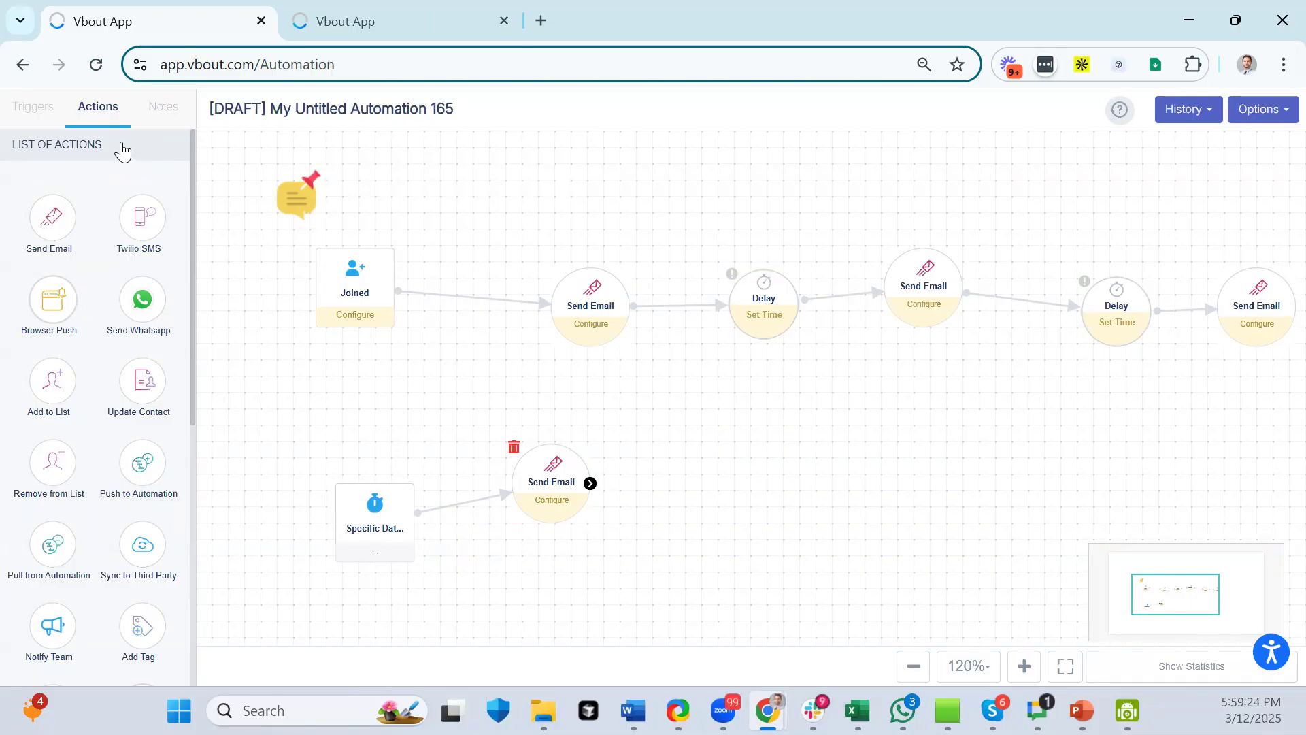
- Add a Create New Task action connected after the Send Email step
scroll(118, 218, down, 1)
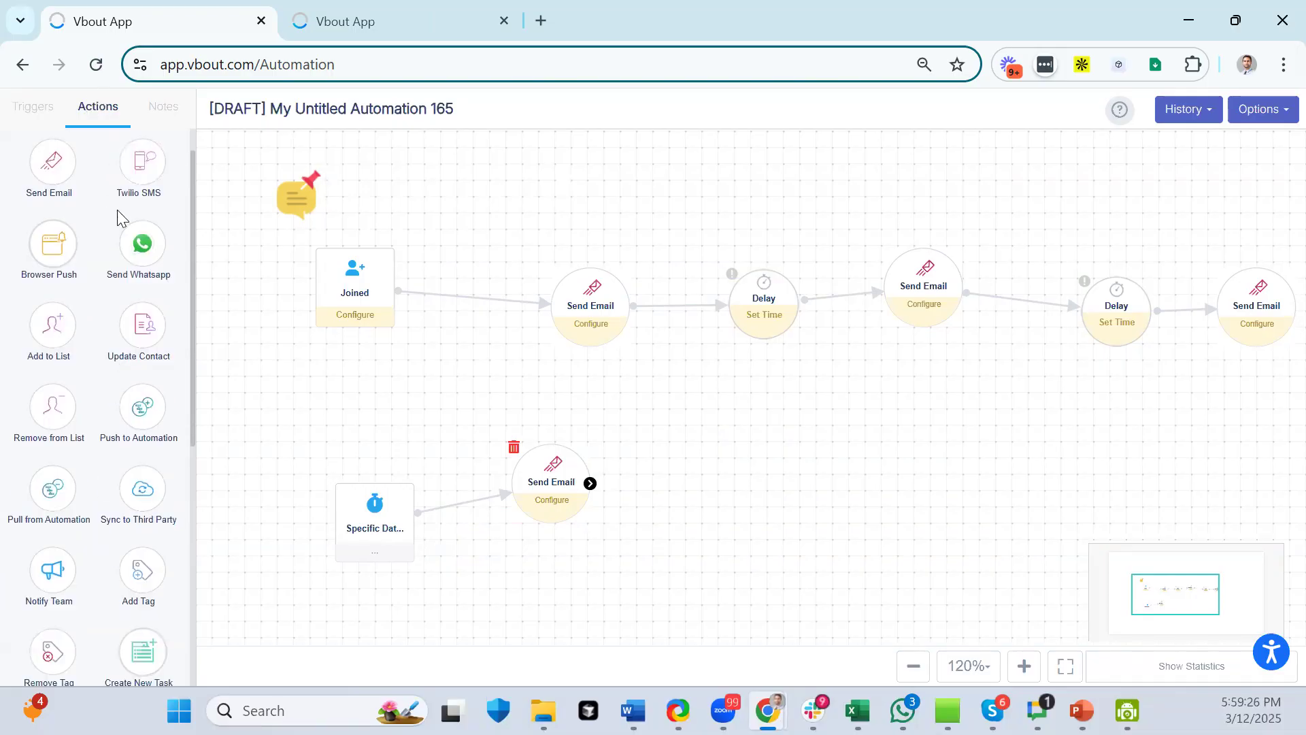
scroll(117, 209, down, 1)
drag(62, 521, 68, 529)
scroll(108, 516, down, 4)
drag(142, 403, 687, 476)
drag(590, 483, 683, 481)
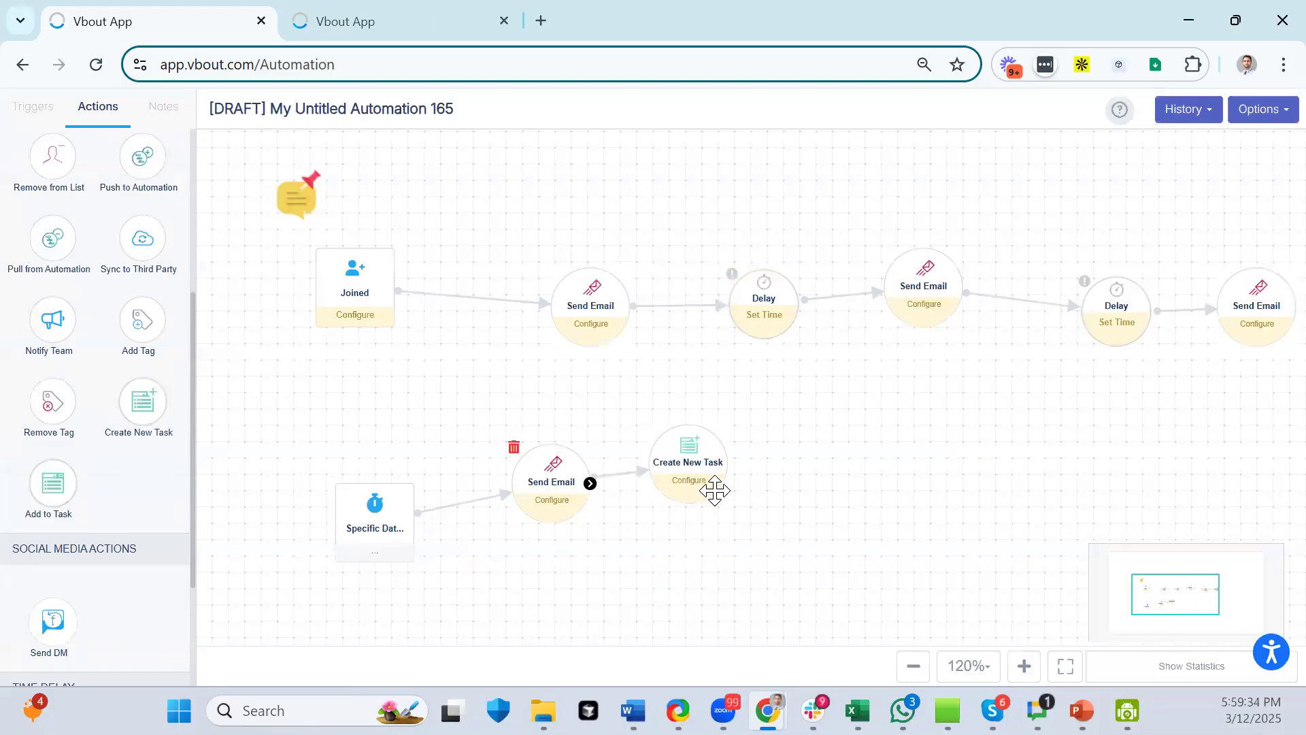
- Align Specific Date, Send Email and Create New Task in one row
drag(350, 504, 350, 465)
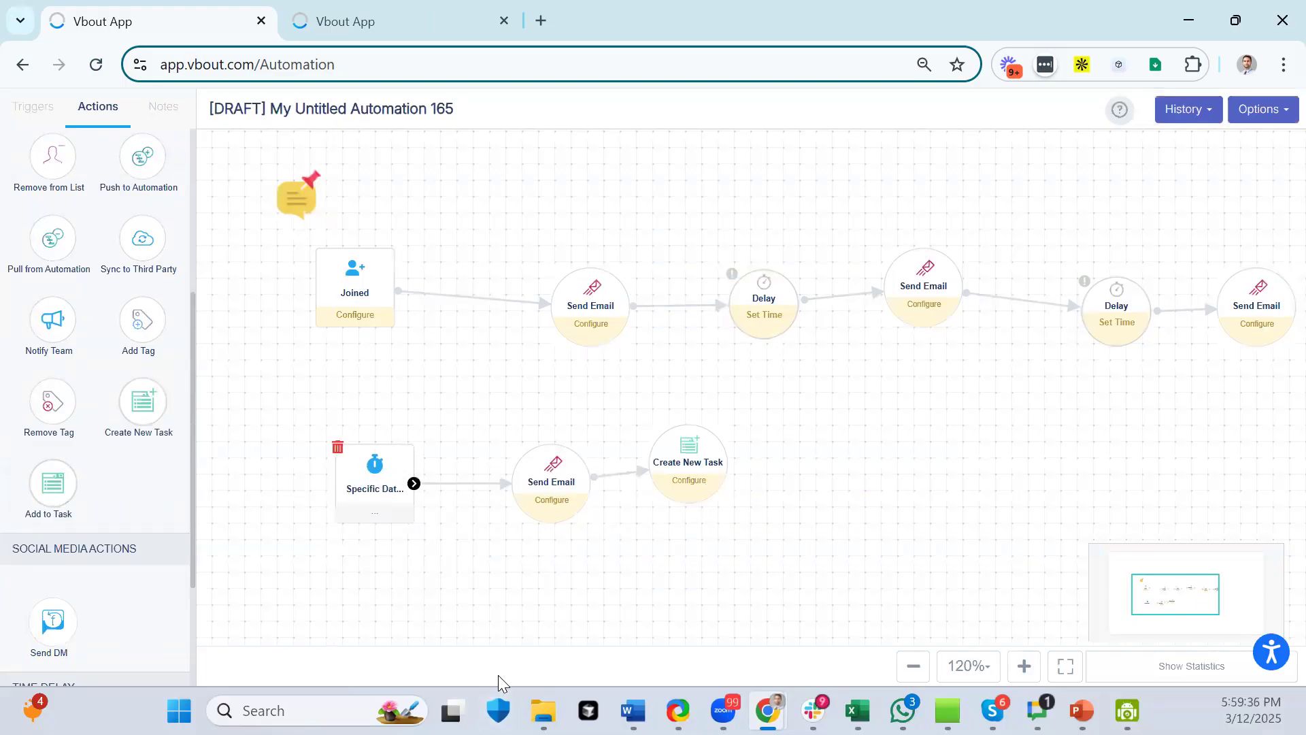
drag(459, 608, 464, 441)
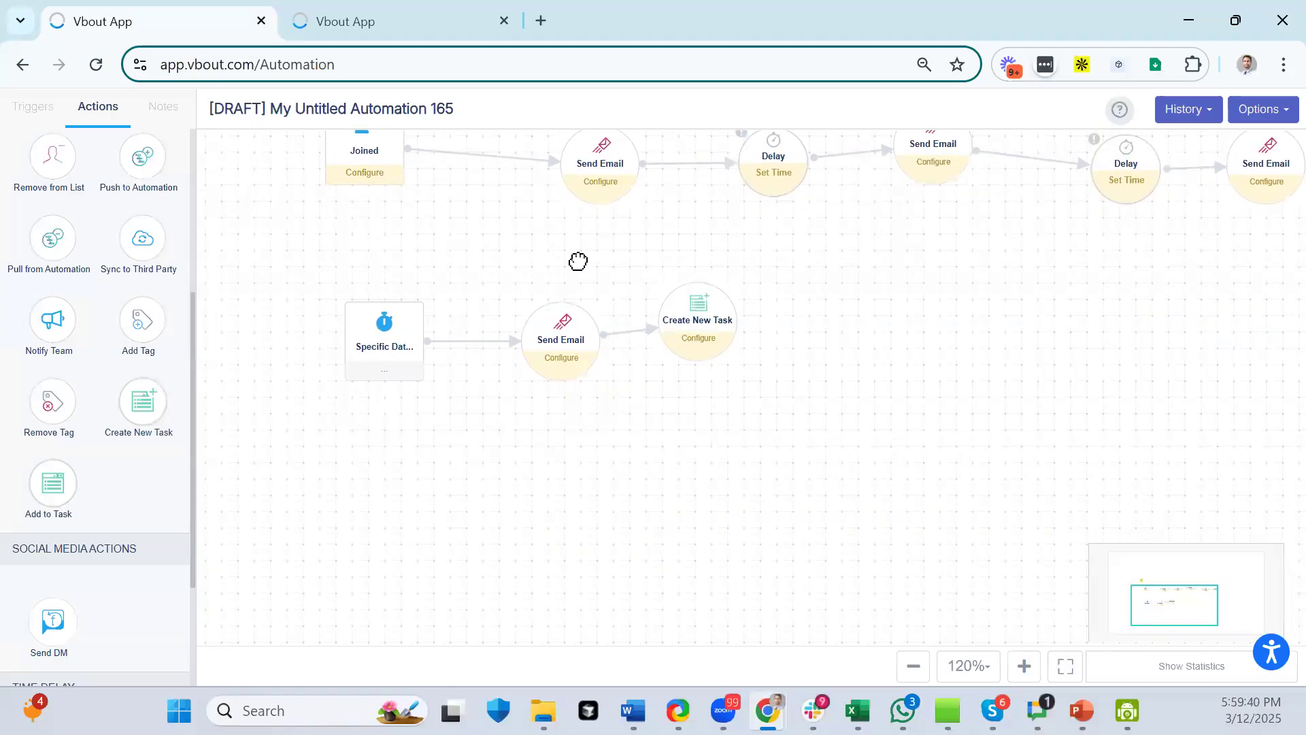
drag(717, 329, 743, 331)
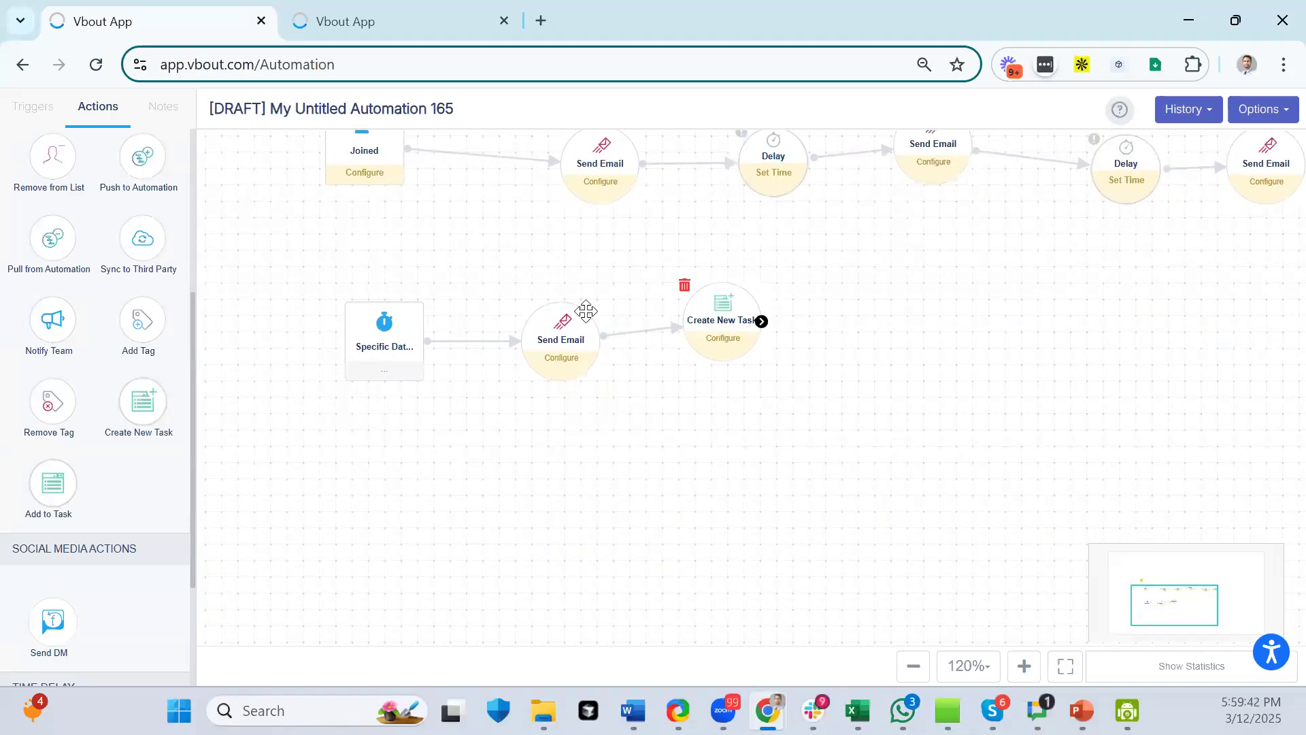
drag(383, 325, 365, 327)
drag(558, 344, 529, 346)
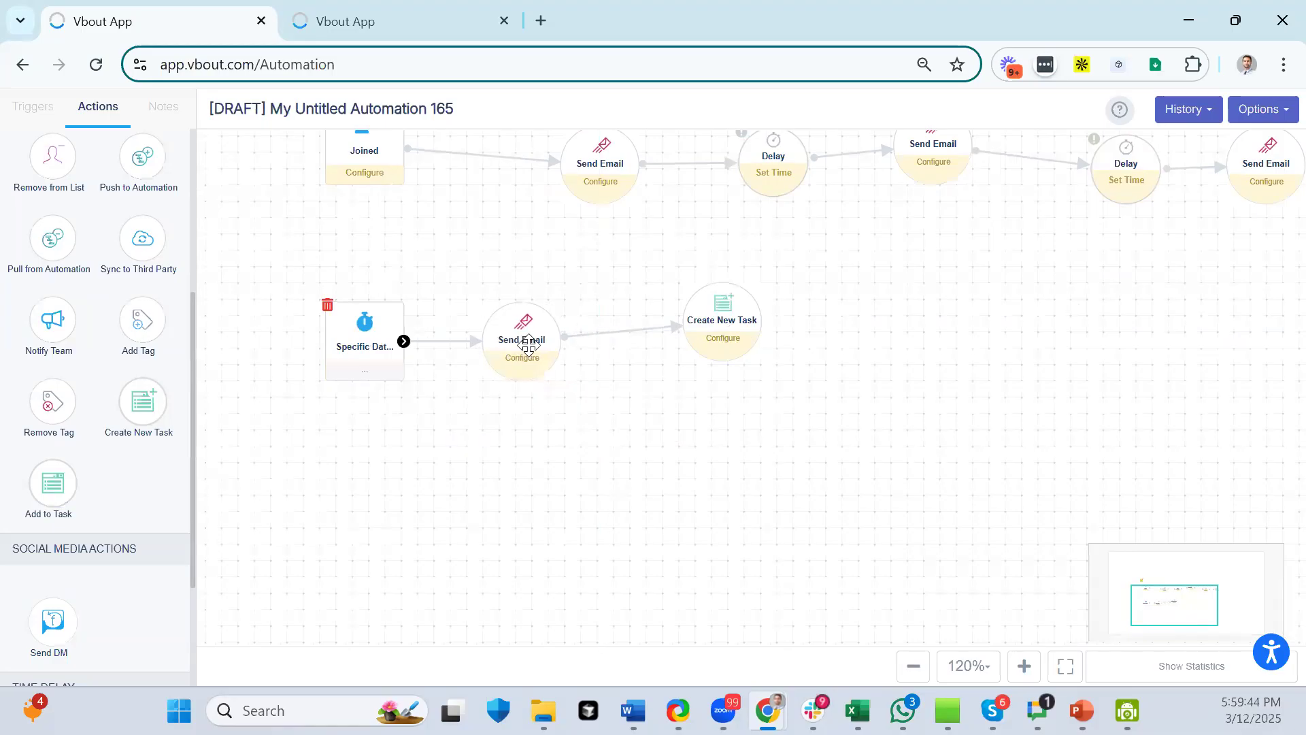
drag(708, 333, 699, 348)
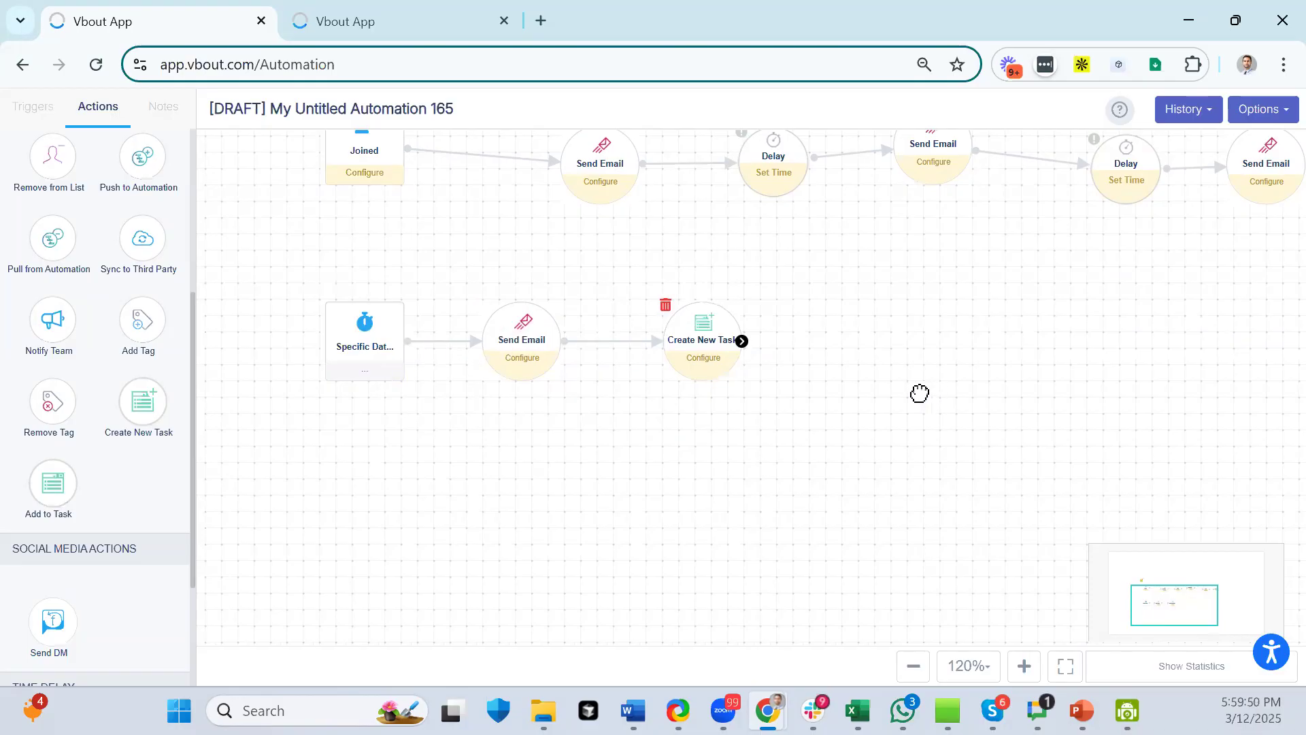
- Add a Contact Updated trigger watching the Technologies field in AI chatbot advisors, and save it
click(41, 113)
scroll(93, 340, up, 5)
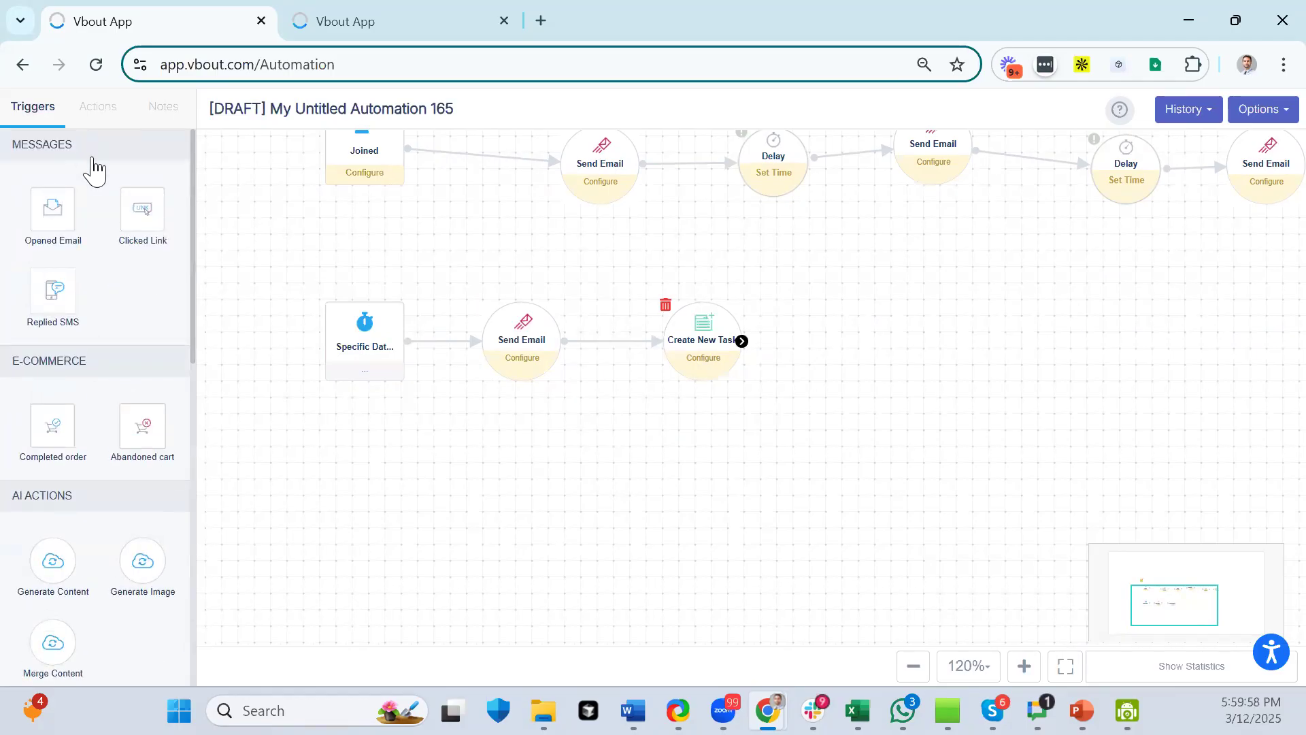
scroll(106, 266, down, 3)
scroll(109, 269, down, 3)
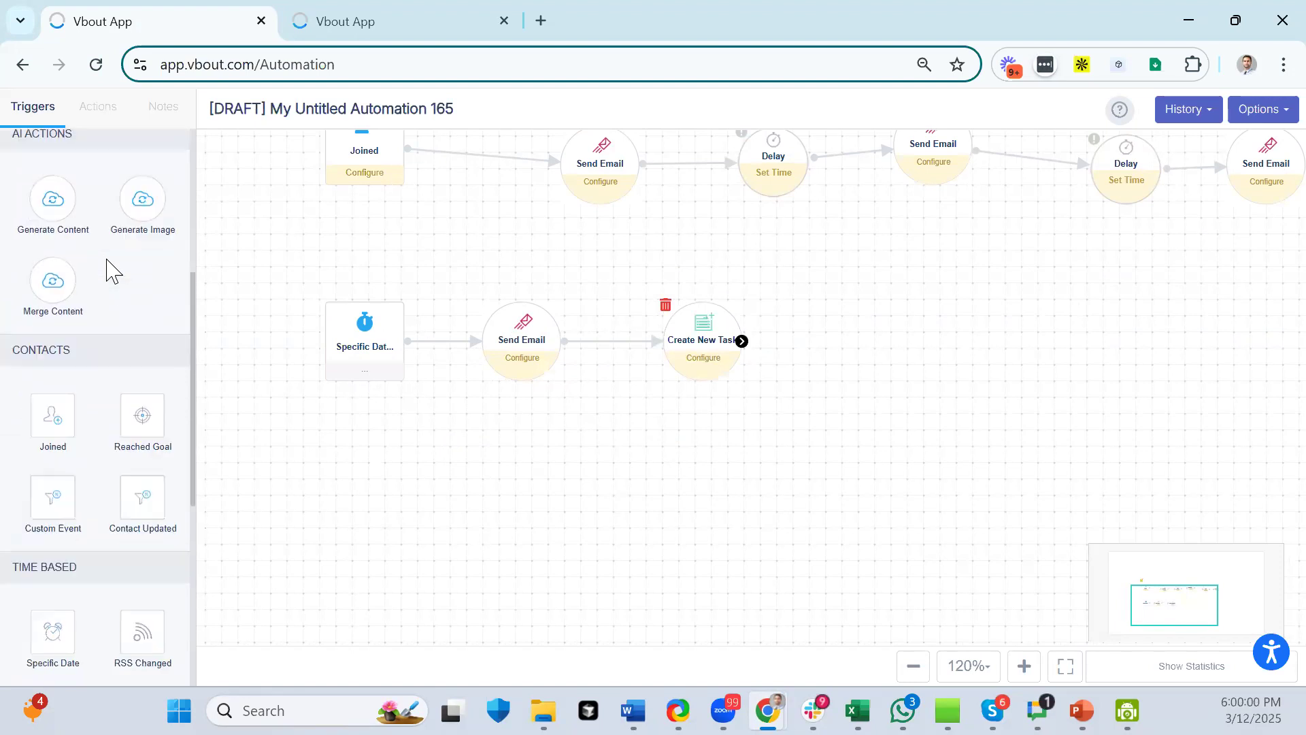
drag(143, 455, 365, 504)
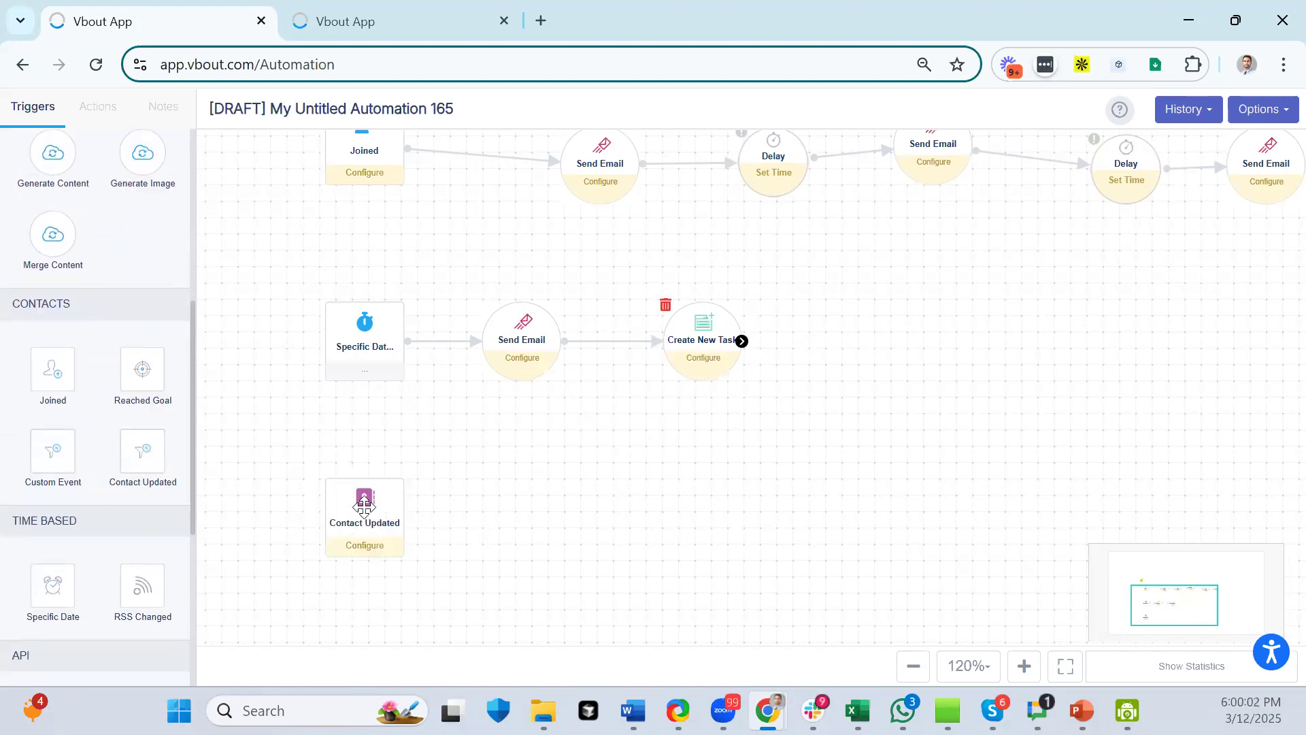
click(452, 367)
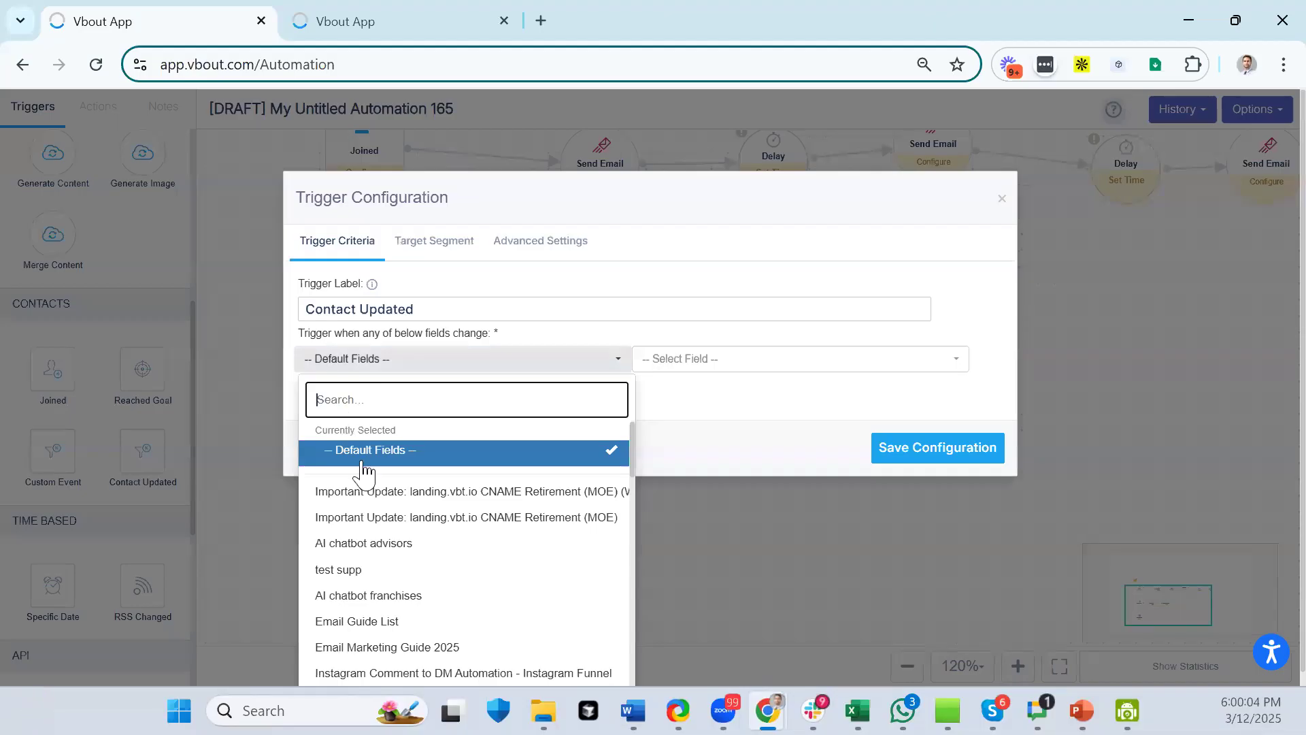
click(368, 547)
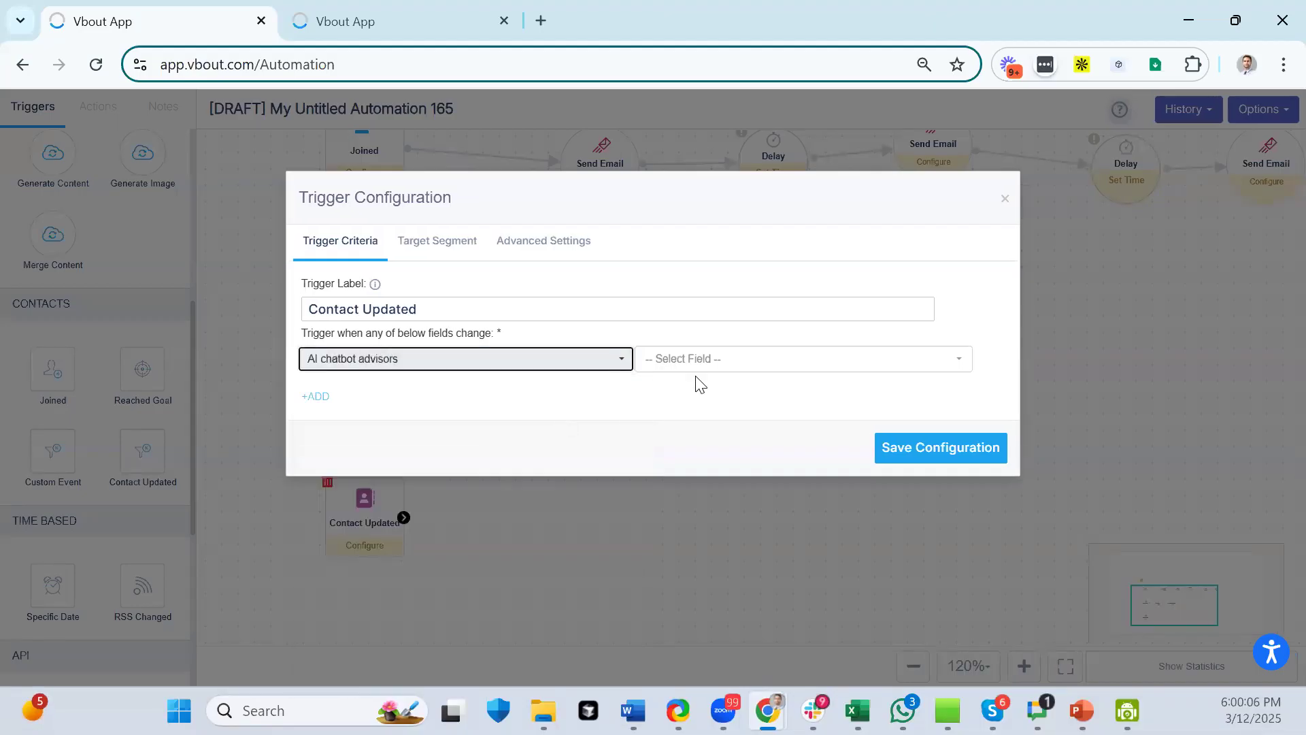
click(659, 366)
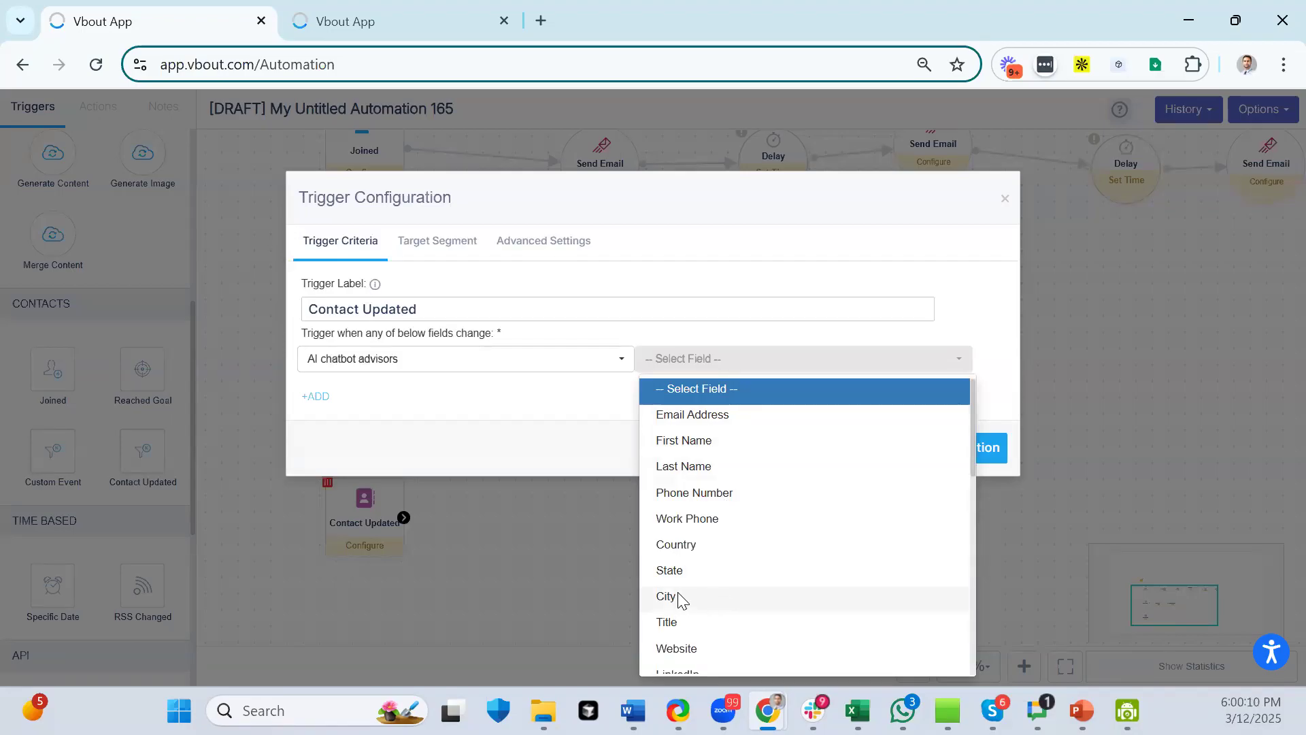
scroll(676, 592, down, 5)
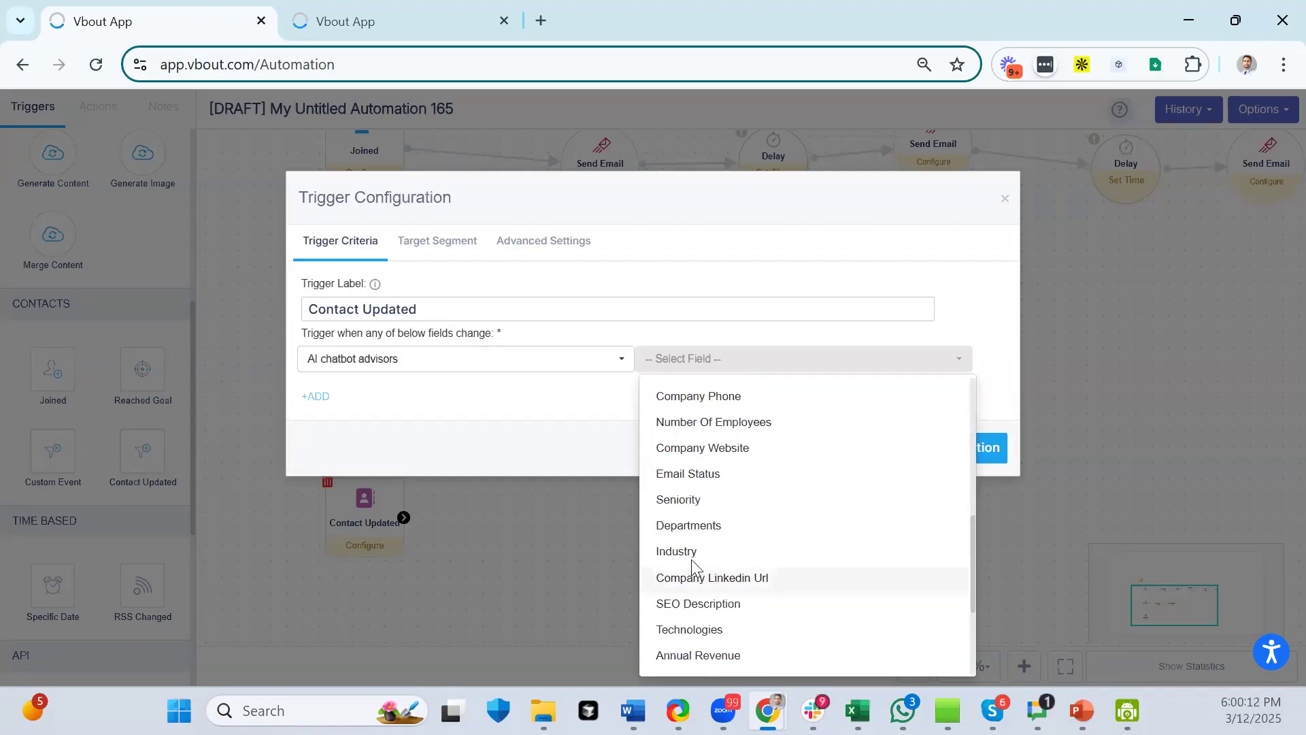
scroll(692, 560, down, 3)
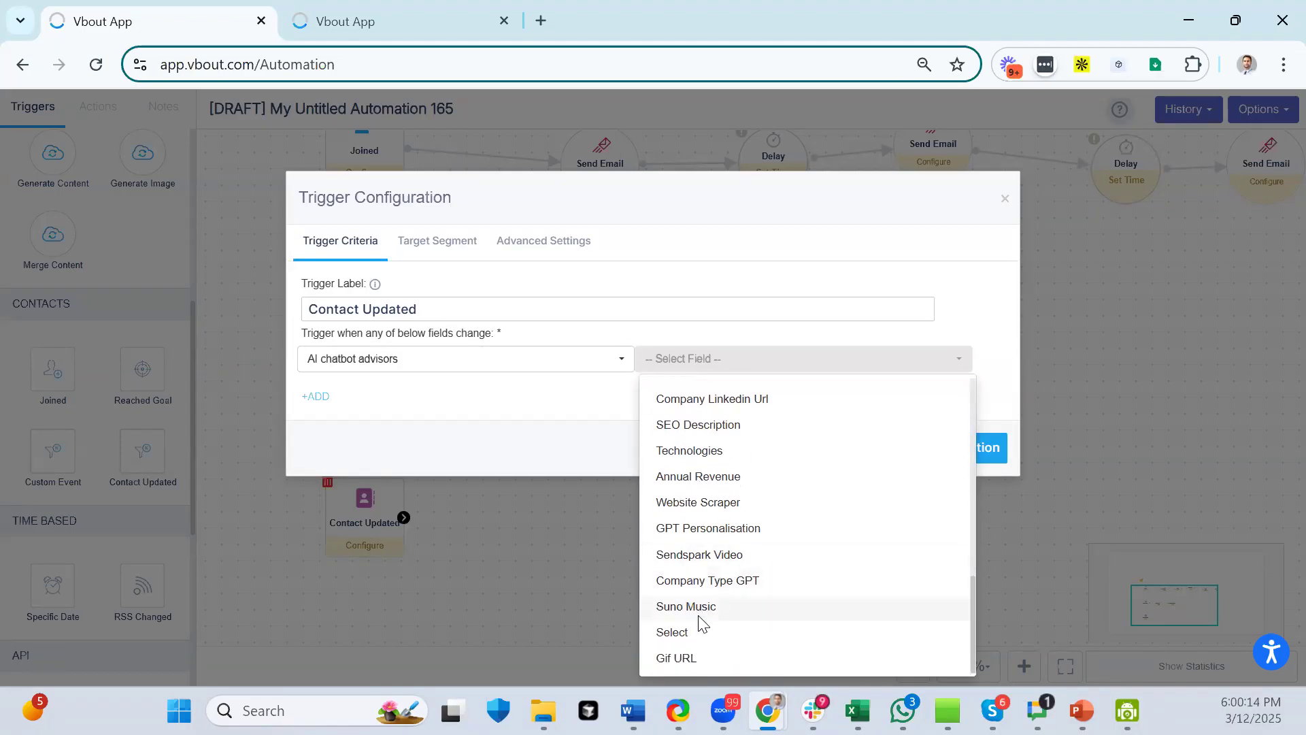
click(692, 453)
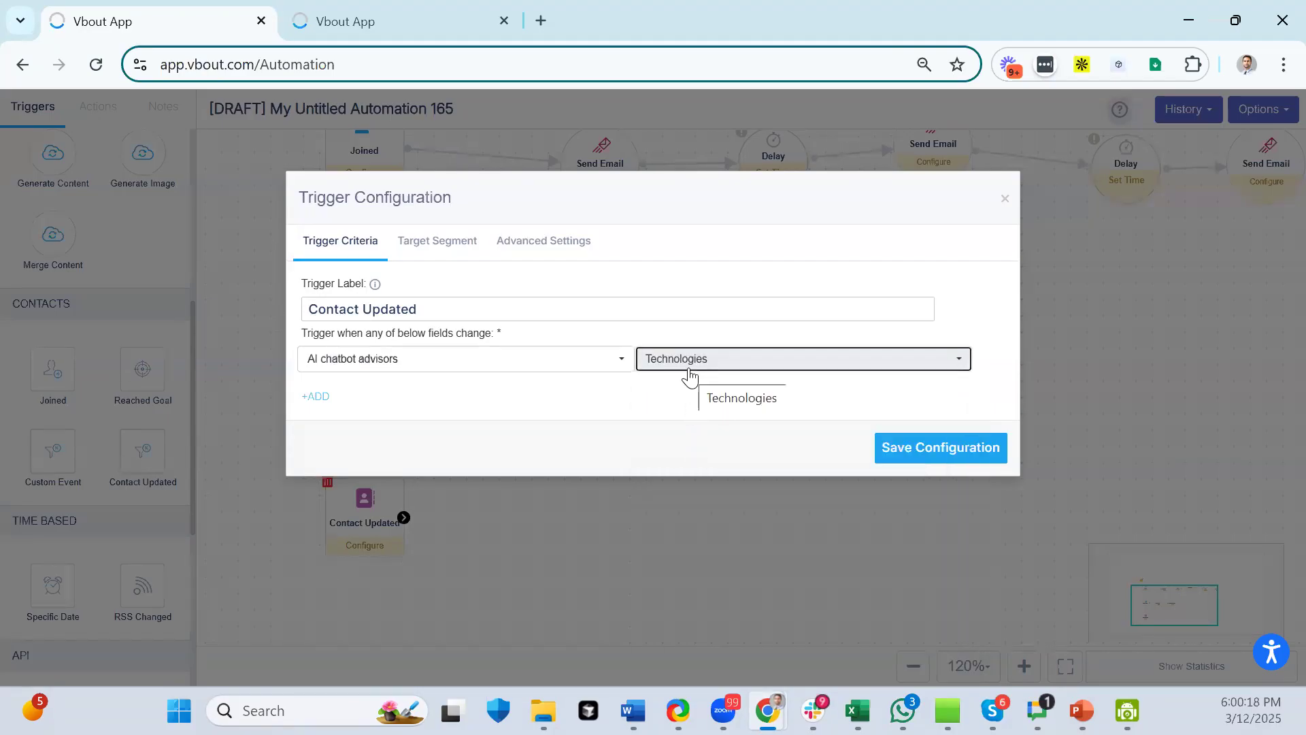
click(910, 457)
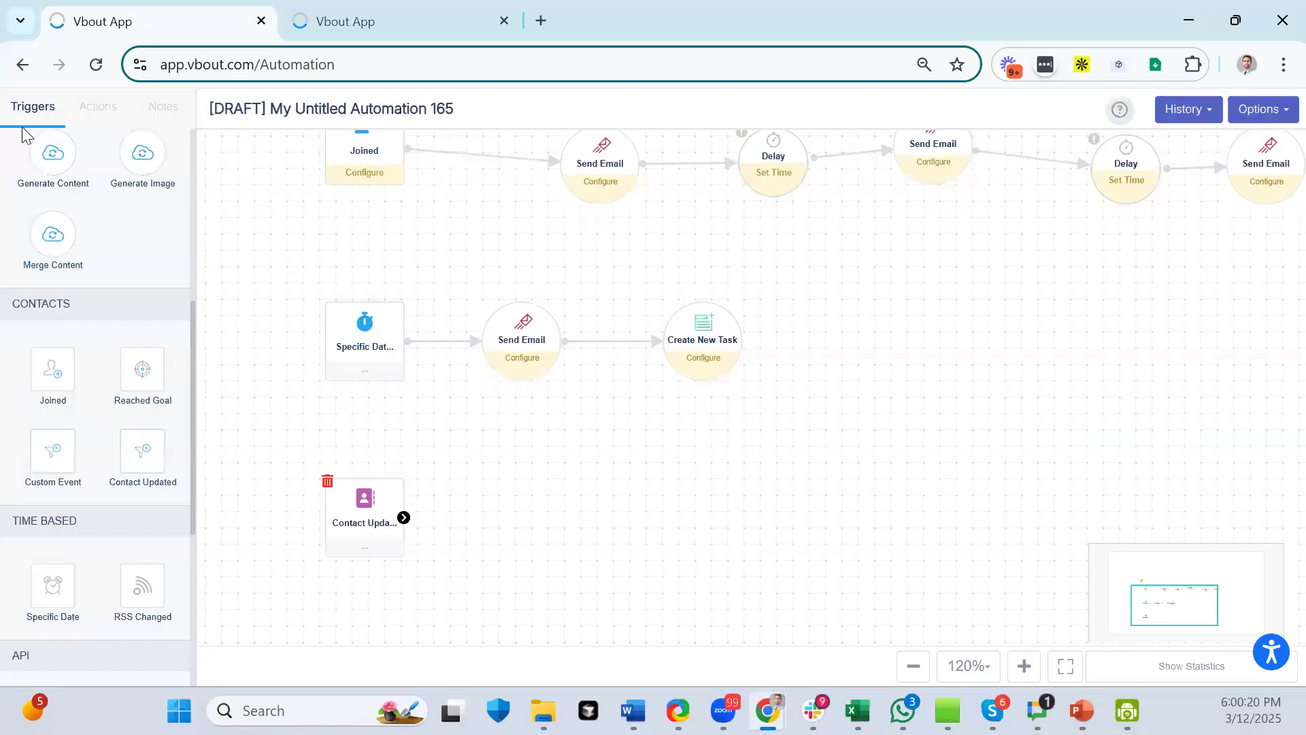
- Place an Add Tag action after Contact Updated and connect them, then pan back to Joined
scroll(94, 211, up, 5)
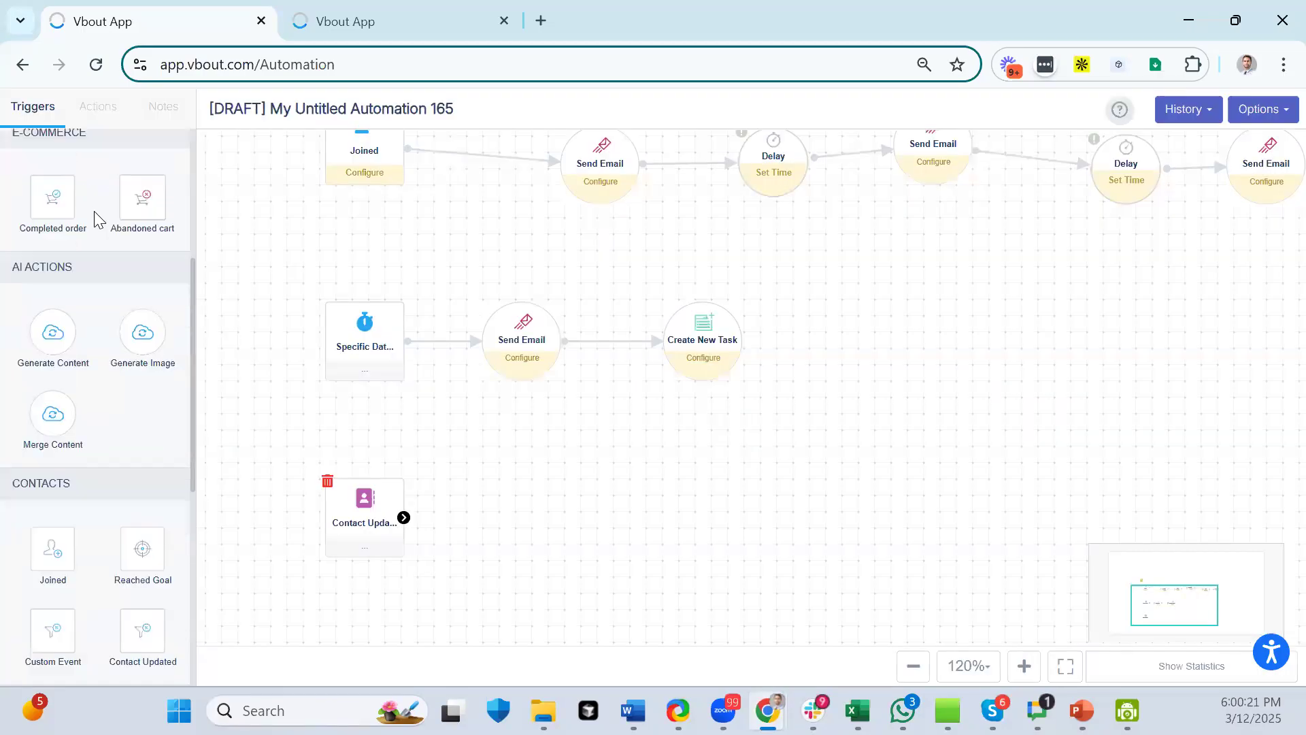
click(98, 106)
scroll(126, 357, down, 3)
drag(141, 457, 484, 469)
drag(403, 517, 542, 502)
drag(896, 458, 809, 395)
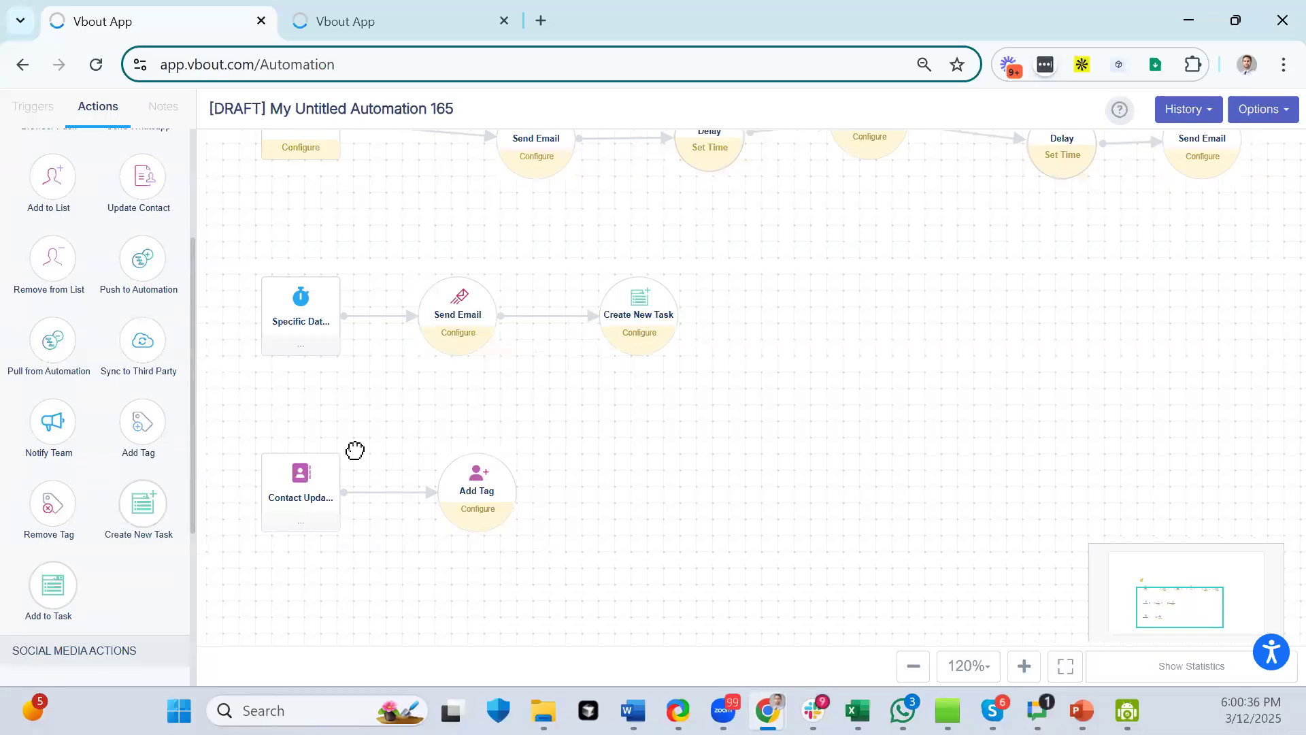
drag(542, 218, 546, 570)
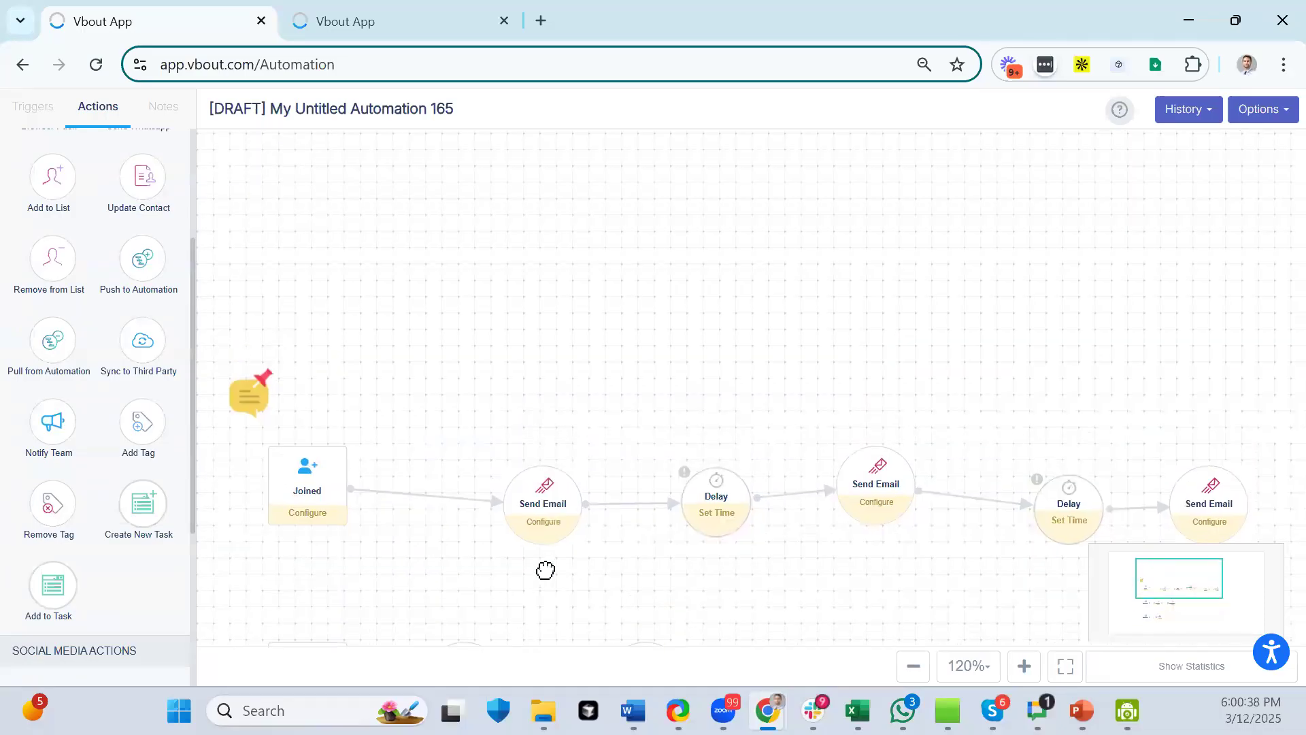
- Move the Onboarding Sequence note down just above the Joined trigger
mouse_move(240, 384)
drag(239, 384, 234, 405)
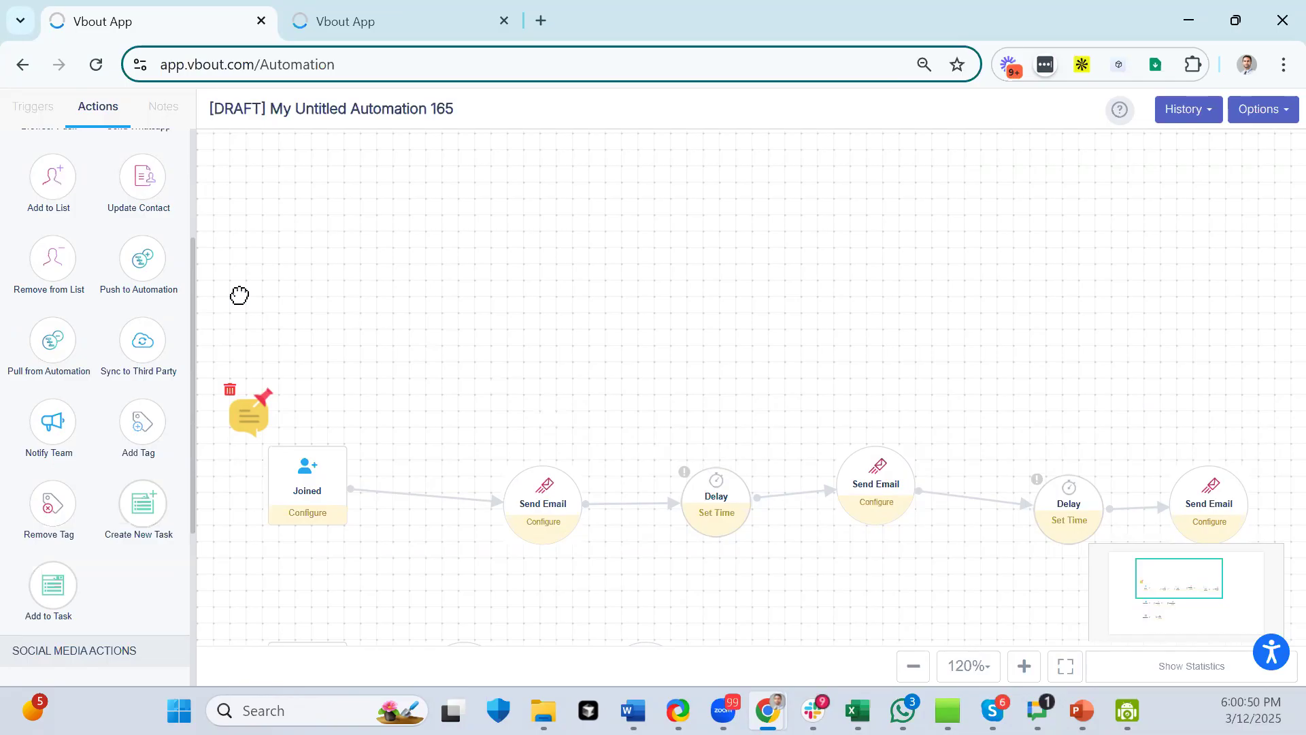
drag(422, 592, 476, 284)
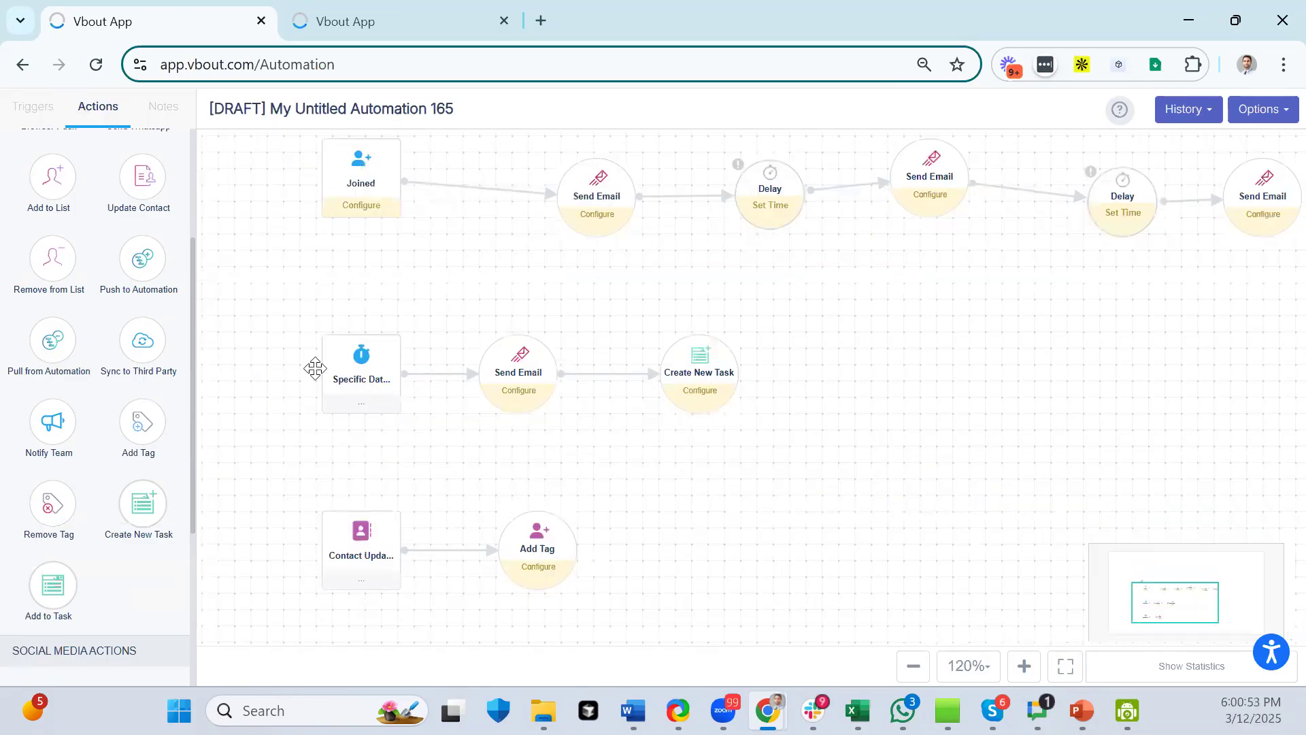
- Check the Specific Date trigger's settings without changes, then reframe the canvas around the note
click(367, 376)
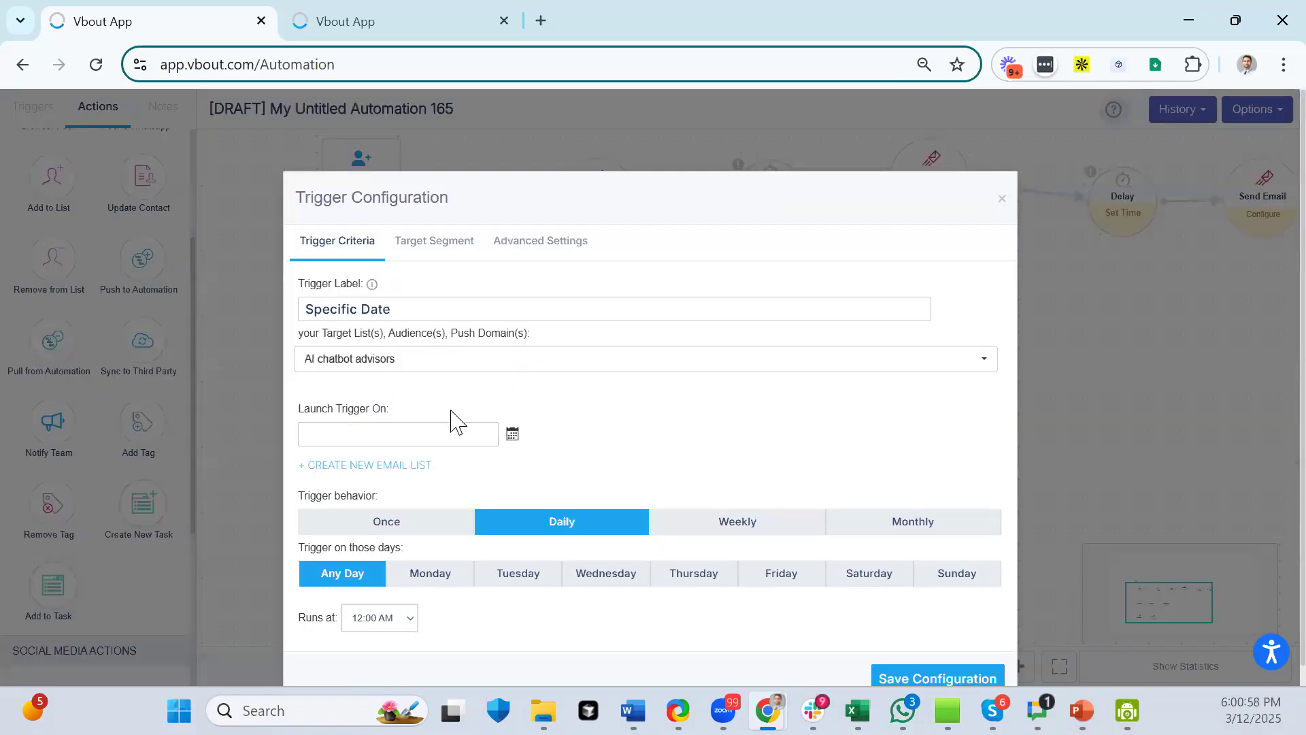
click(1000, 202)
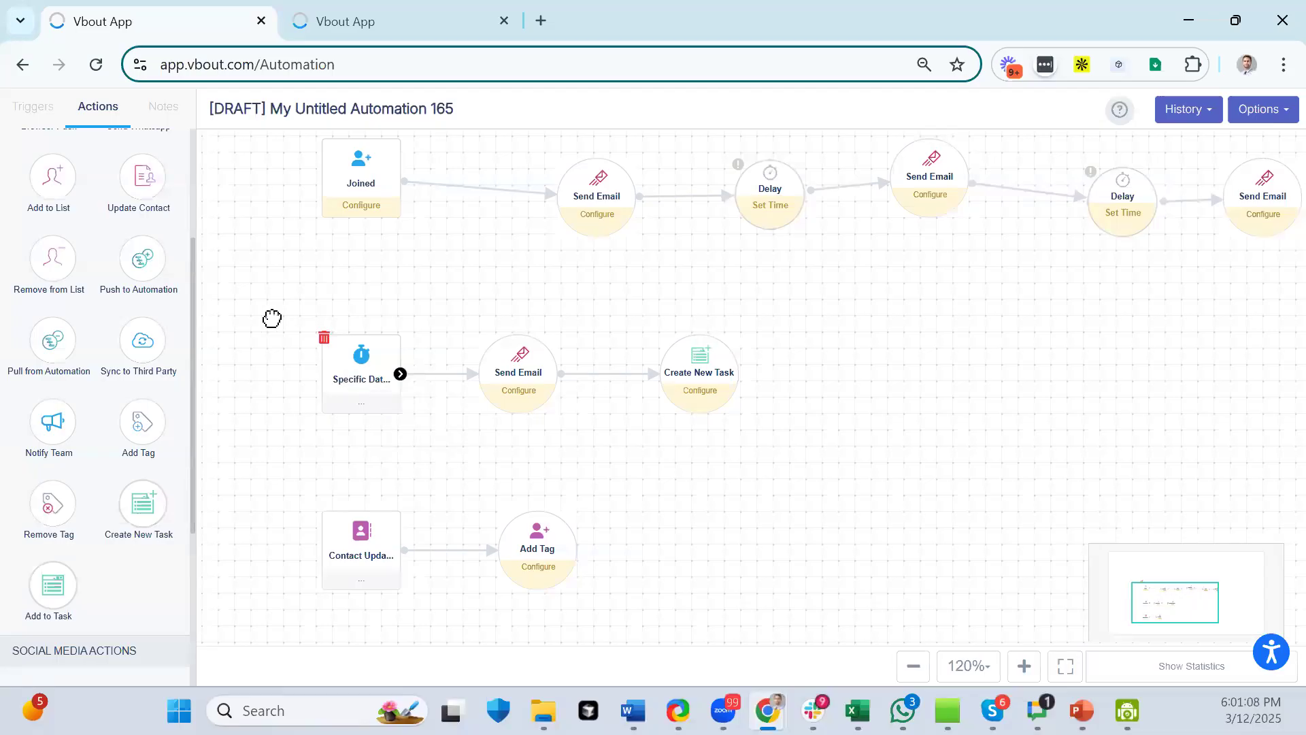
click(37, 111)
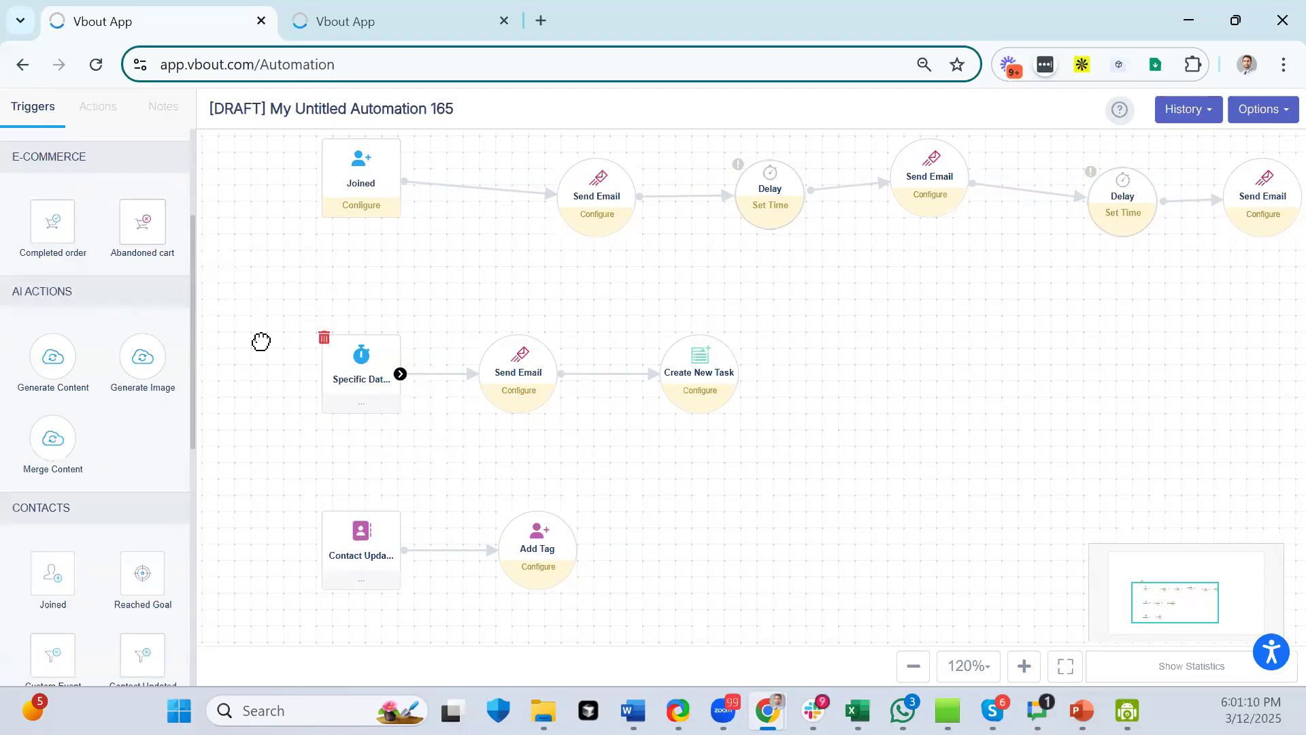
drag(274, 362, 408, 259)
drag(400, 153, 333, 204)
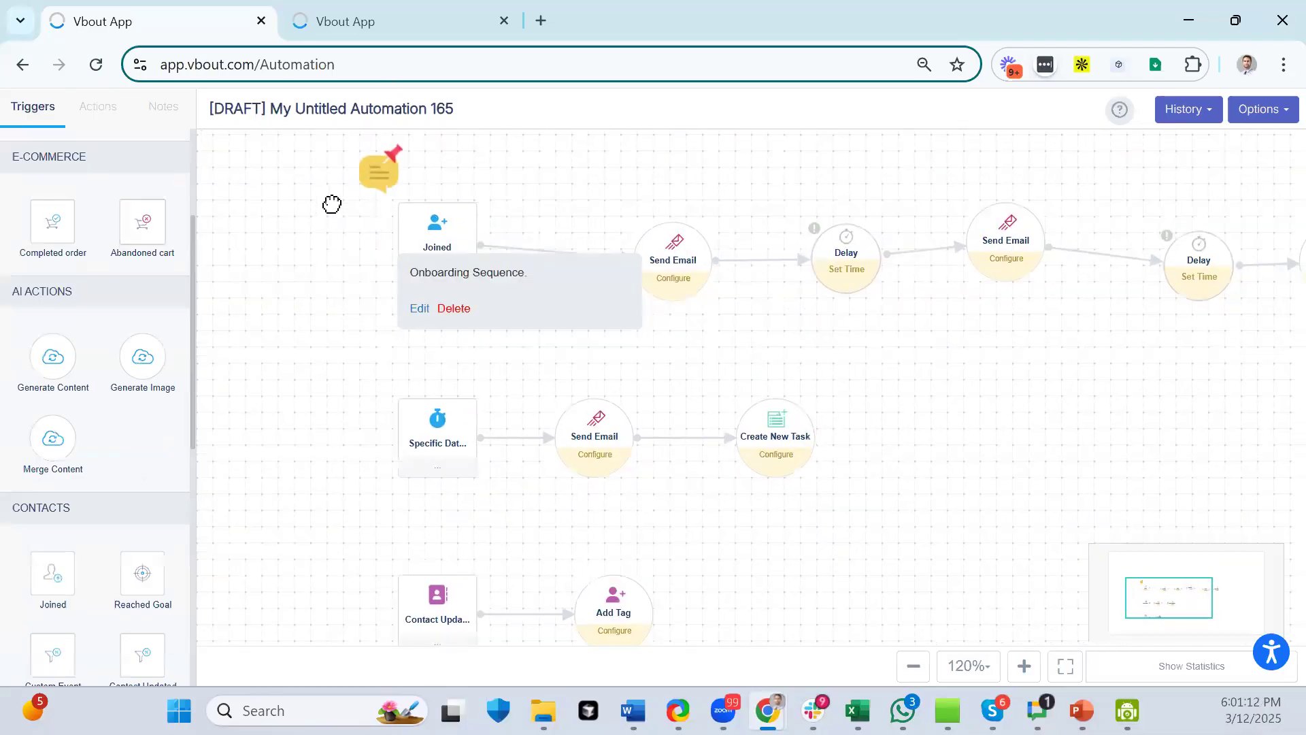
- Zoom out and add a second Specific Date trigger below Contact Updated
click(915, 668)
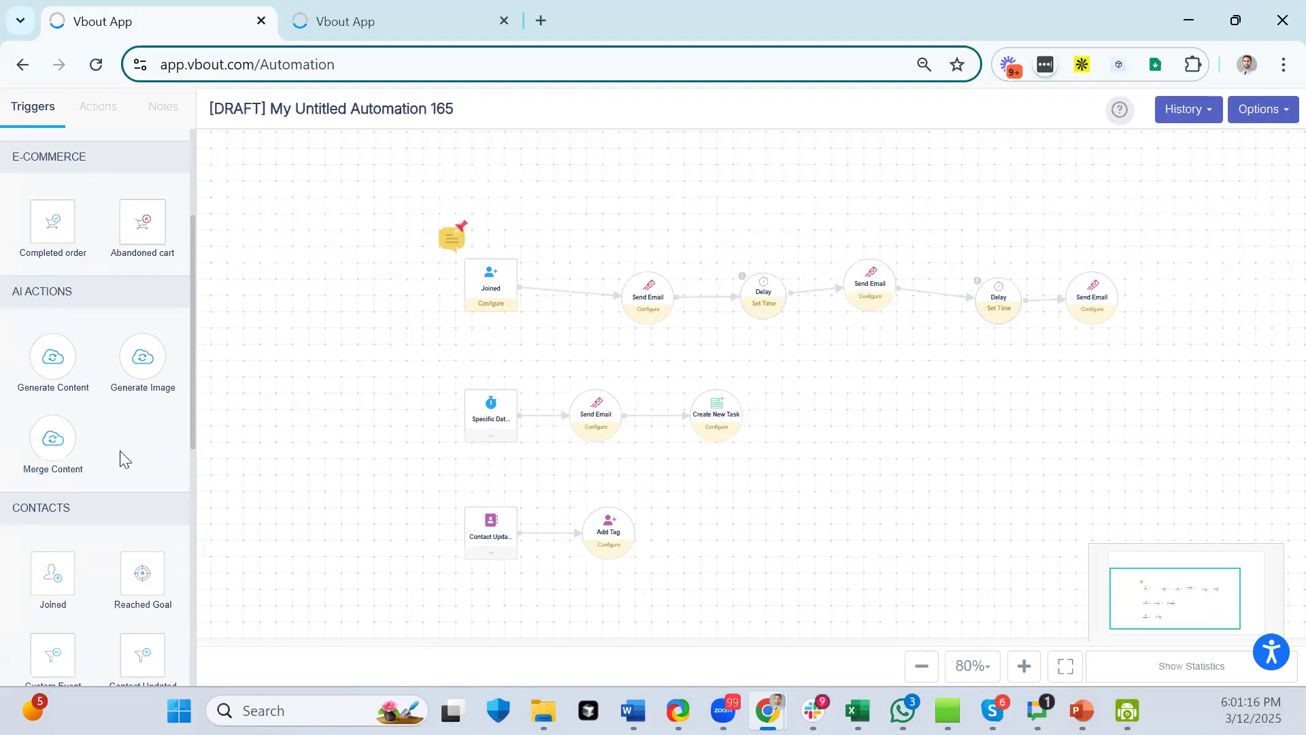
scroll(112, 436, down, 5)
drag(52, 383, 507, 633)
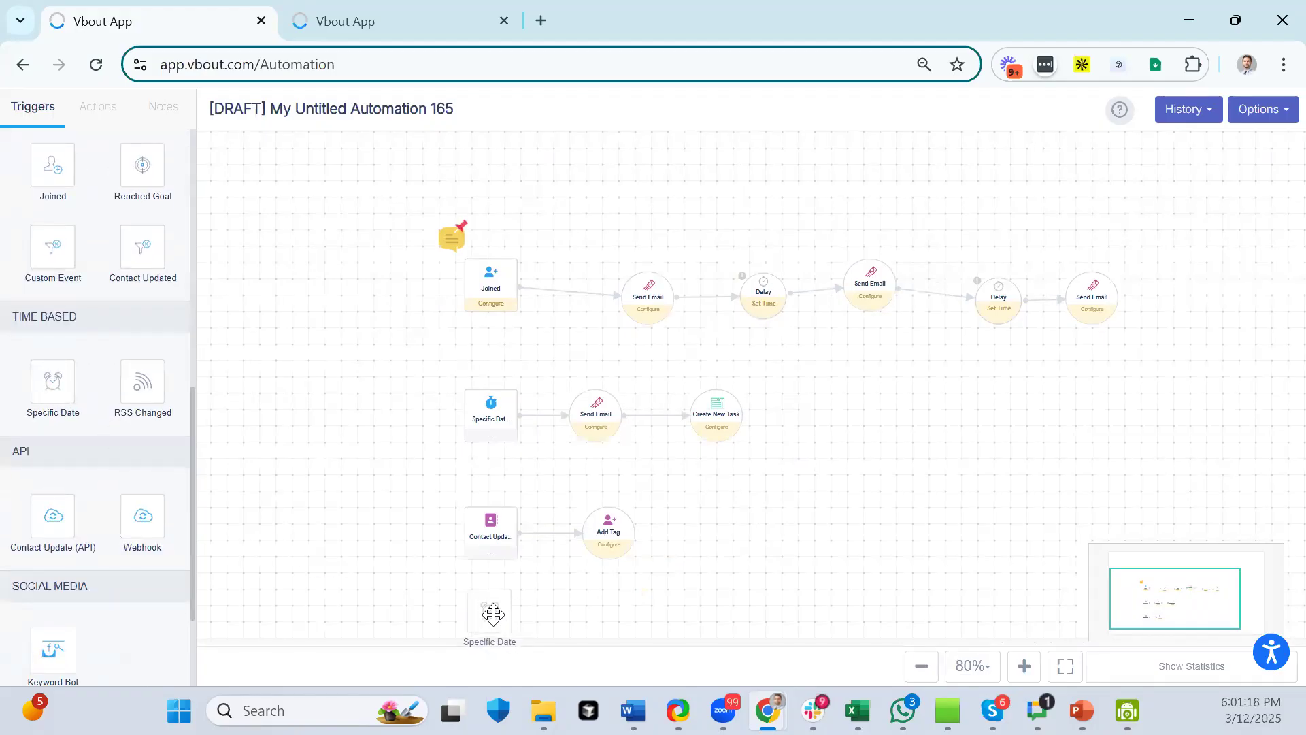
- Add a Send Email action beside the new Specific Date trigger and connect them
scroll(111, 190, up, 3)
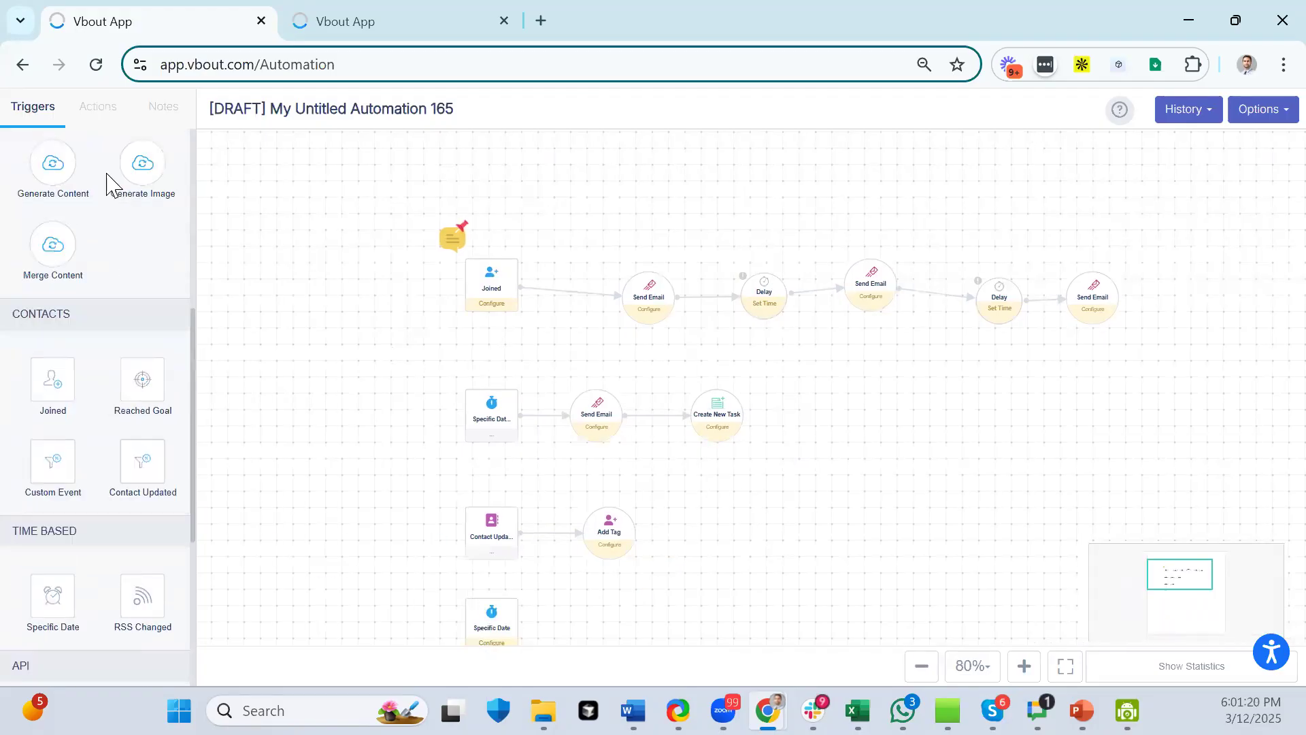
click(90, 110)
drag(53, 216, 622, 612)
drag(518, 624, 626, 619)
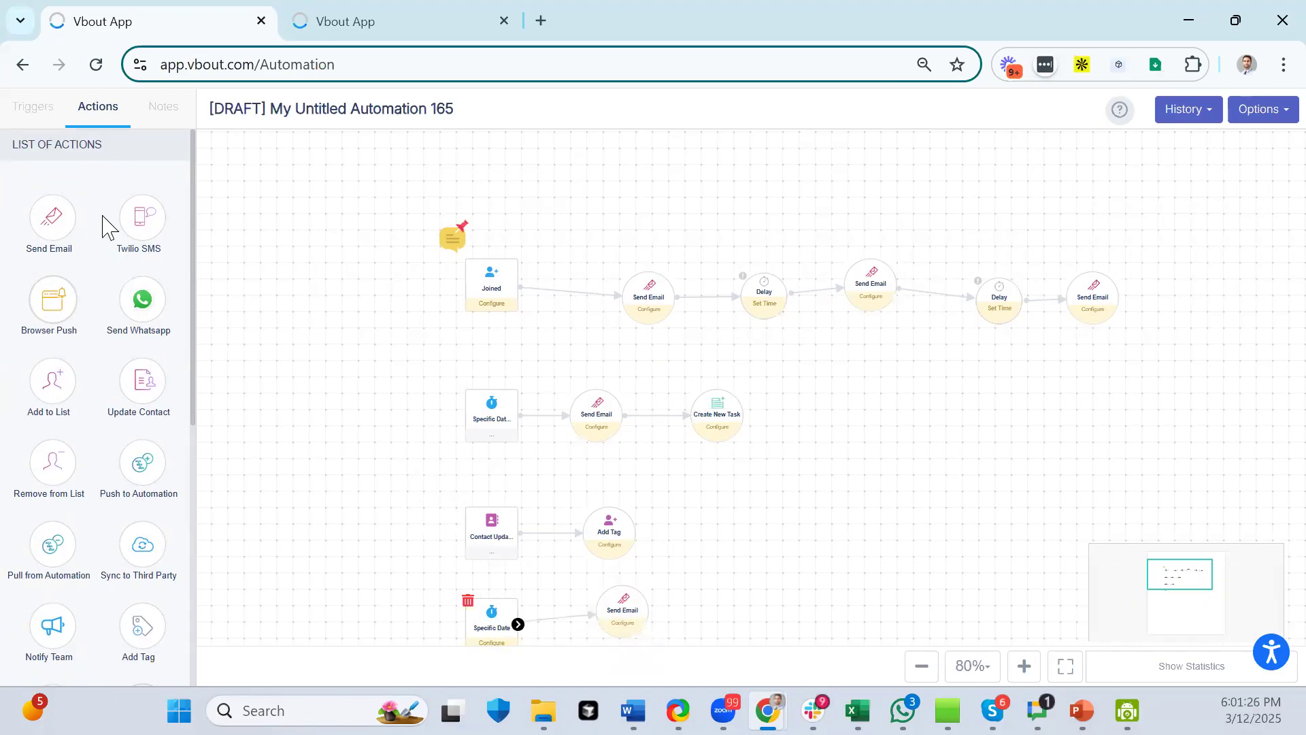
click(165, 109)
- Add a 'Trial Expiry' note beside the first Specific Date trigger
drag(53, 199, 399, 426)
click(398, 426)
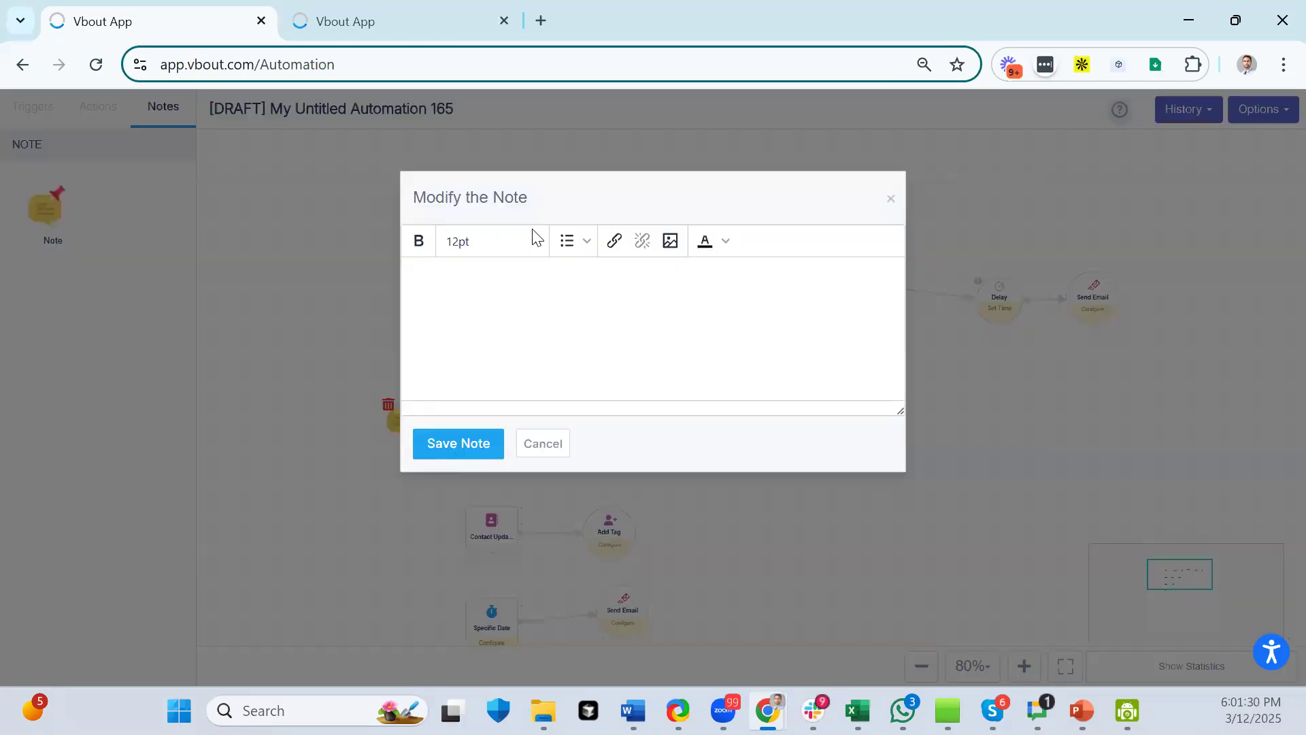
text(Trial Exxp)
key(BackSpace)
key(BackSpace)
text(piry)
click(541, 449)
- Add a 'Tagging paying clients.' note beside the Contact Updated trigger
drag(45, 208, 401, 537)
click(457, 566)
click(463, 301)
text(Tag)
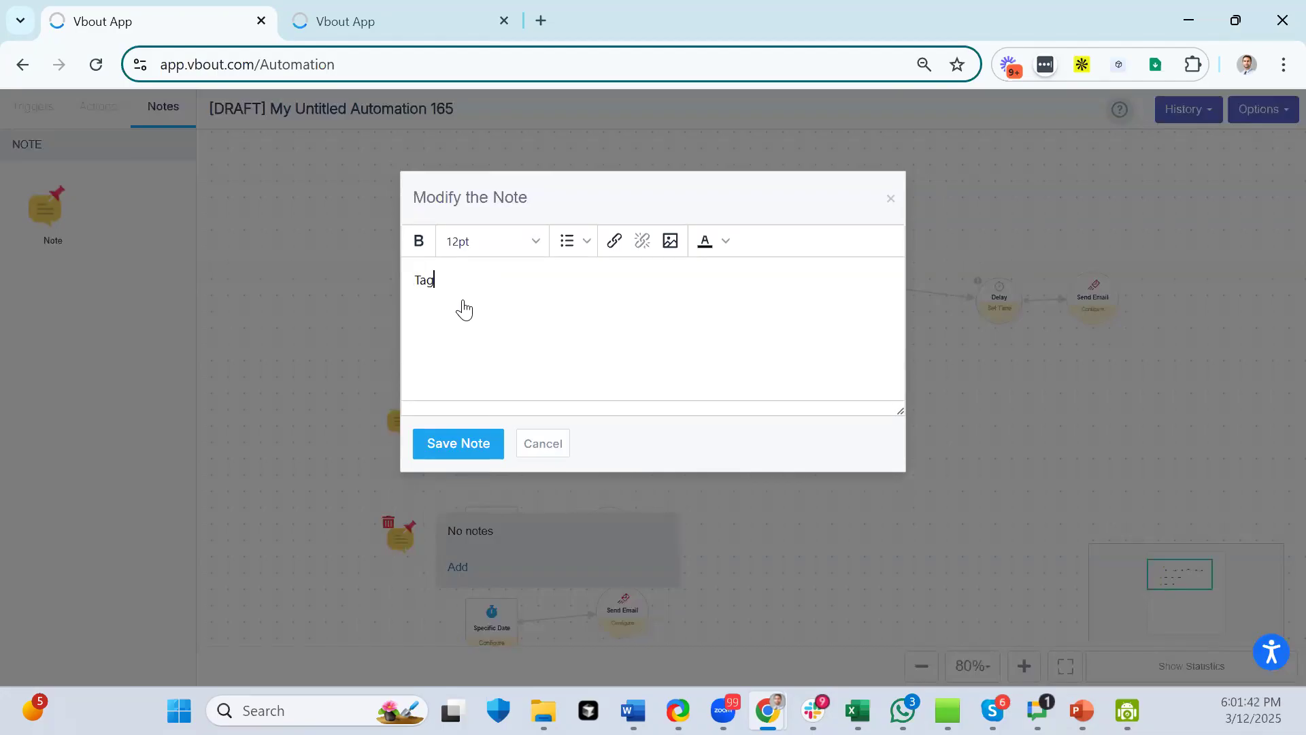
text(in)
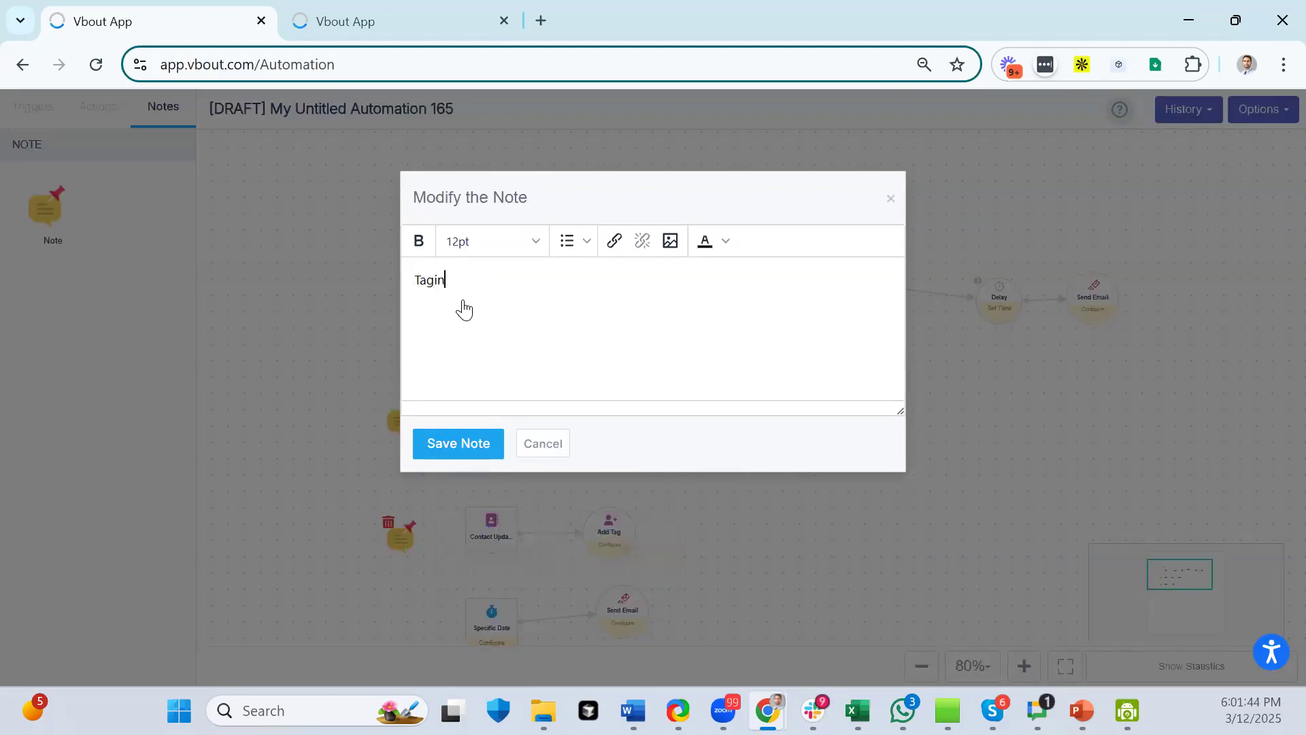
text(g paying cliuent)
key(BackSpace)
key(BackSpace)
text(tns)
key(BackSpace)
text(ents.)
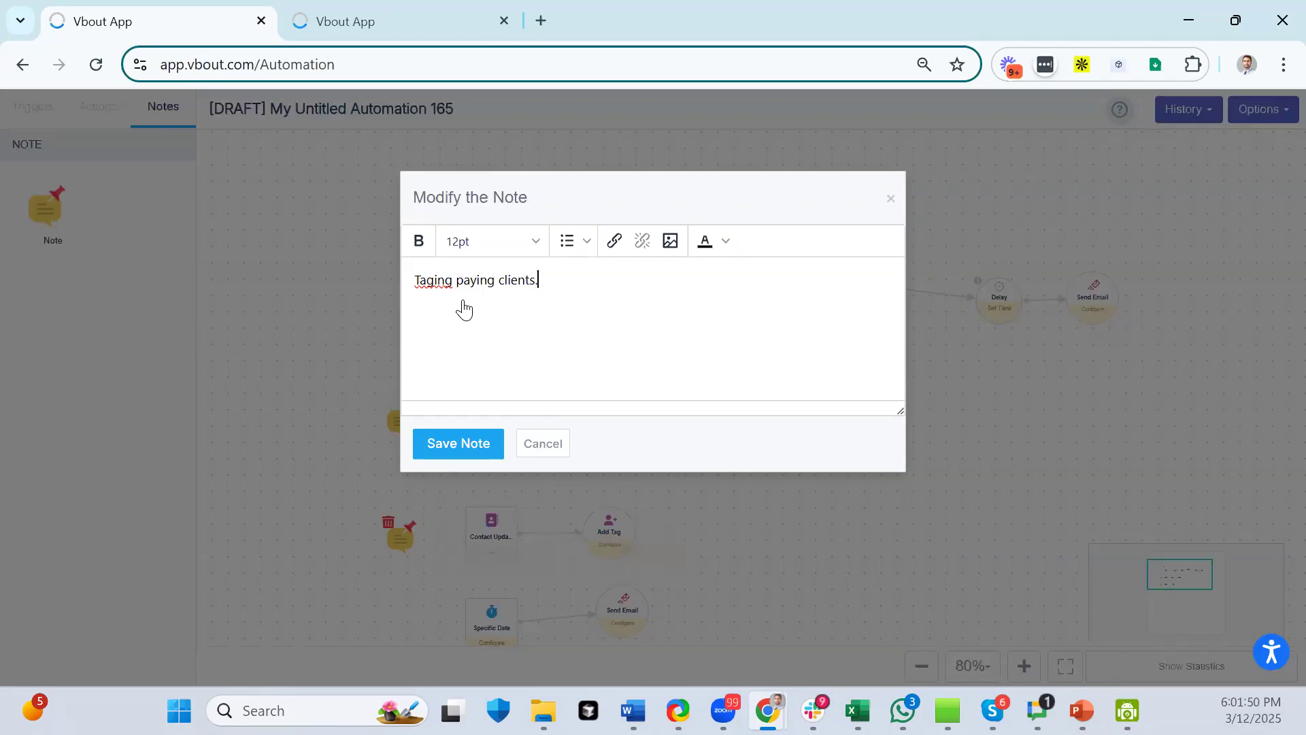
click(434, 283)
text(g)
click(467, 443)
- Add a 'Yearly bday,' note beside the bottom Specific Date trigger
drag(45, 208, 420, 626)
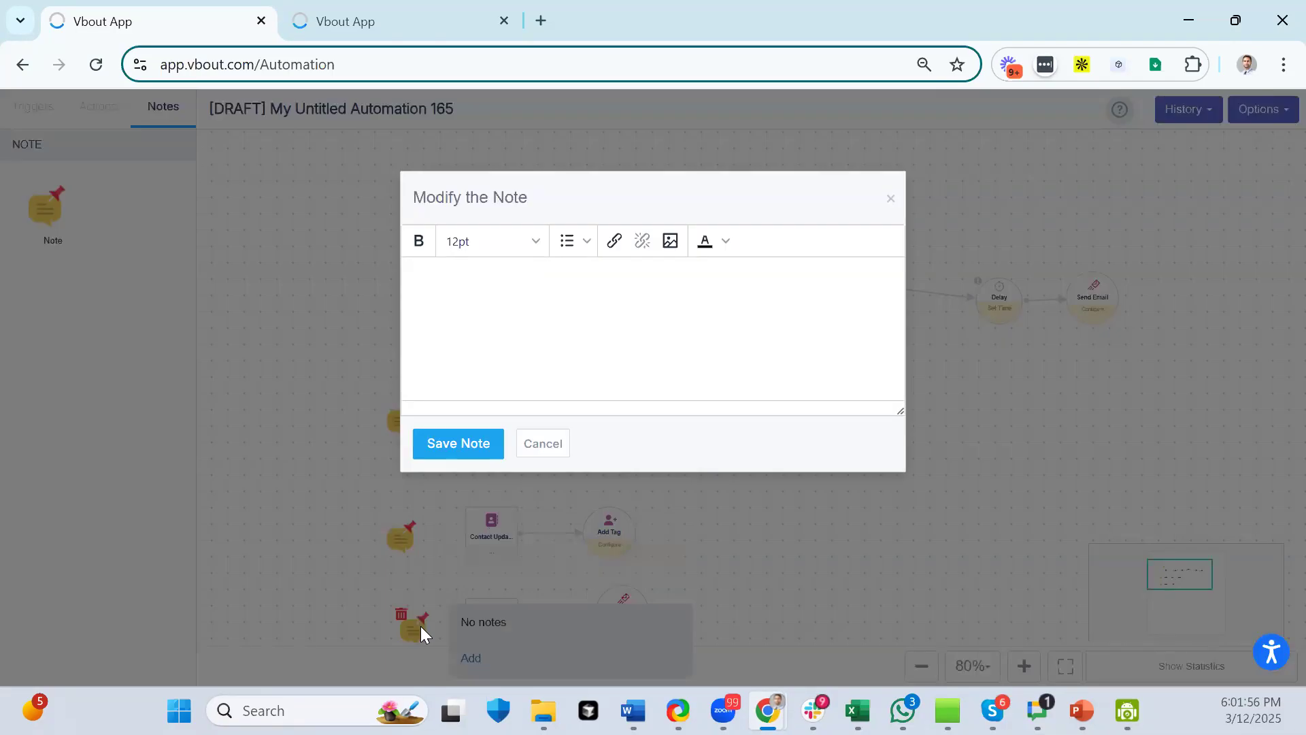
text(Yearly bday,)
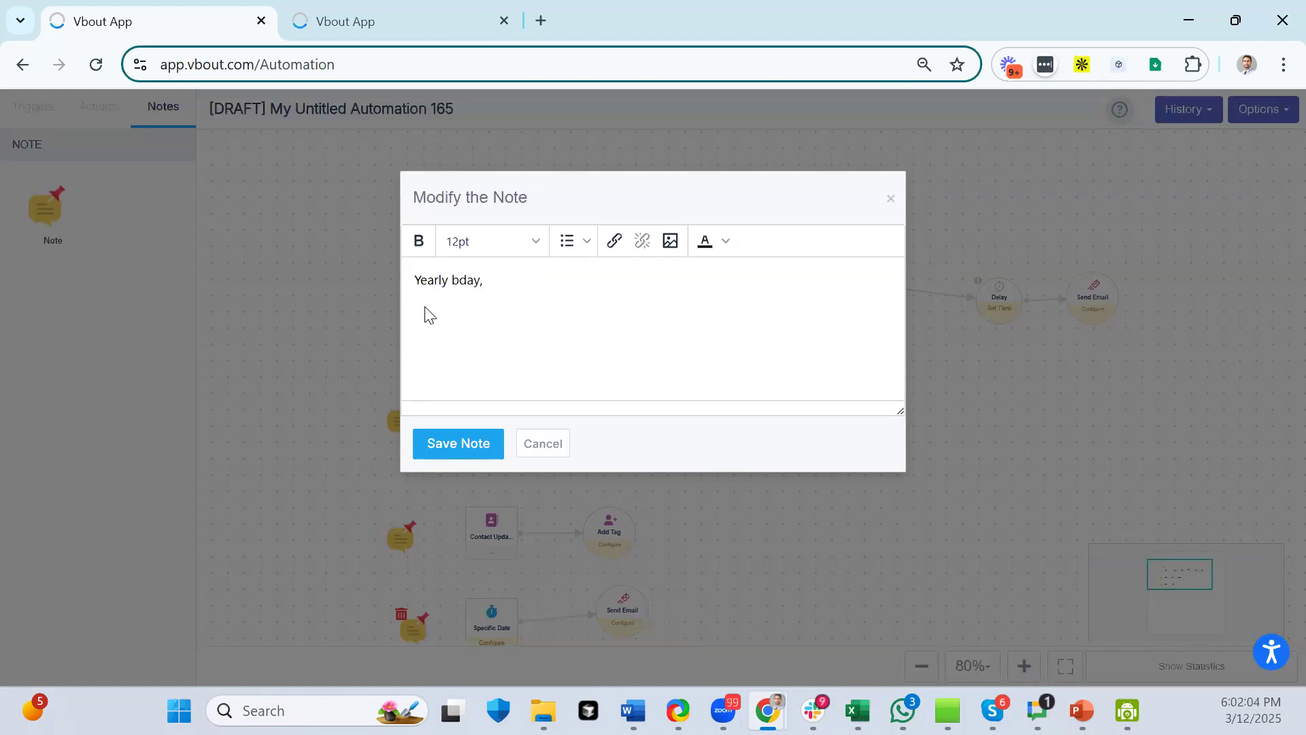
click(485, 447)
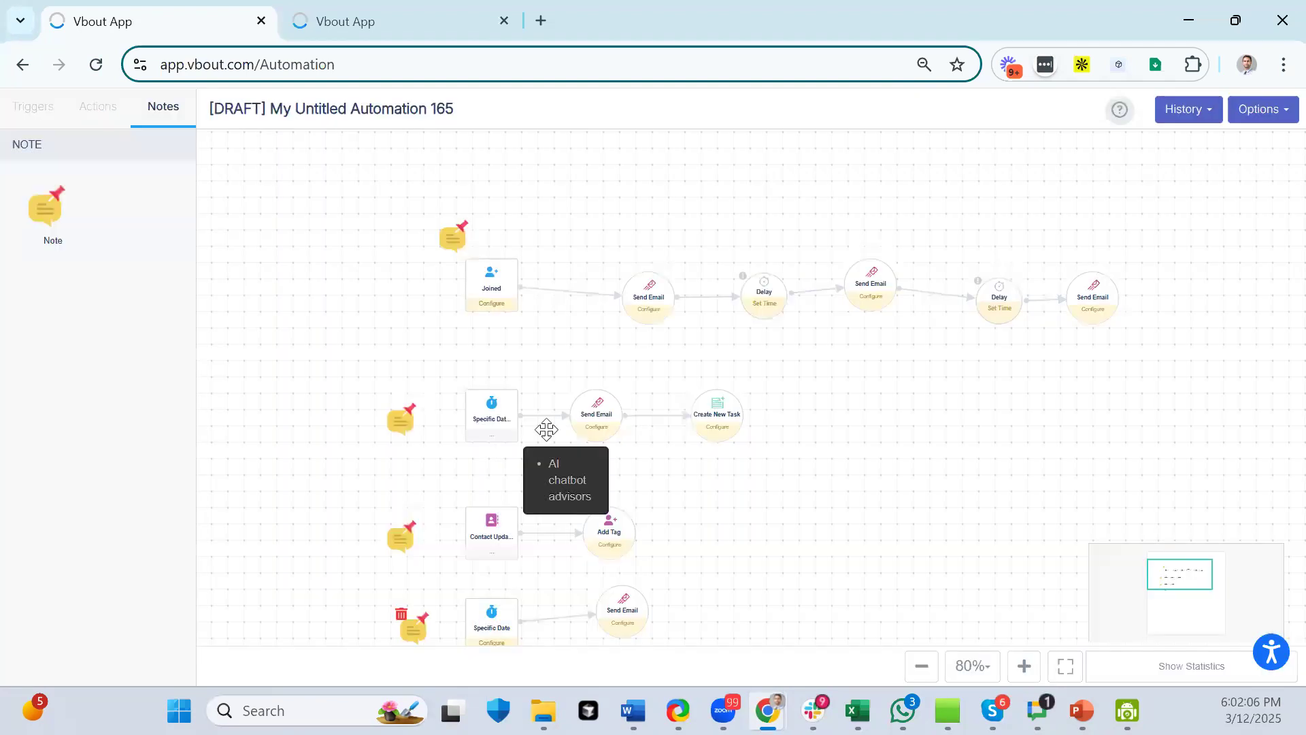
drag(937, 537, 882, 412)
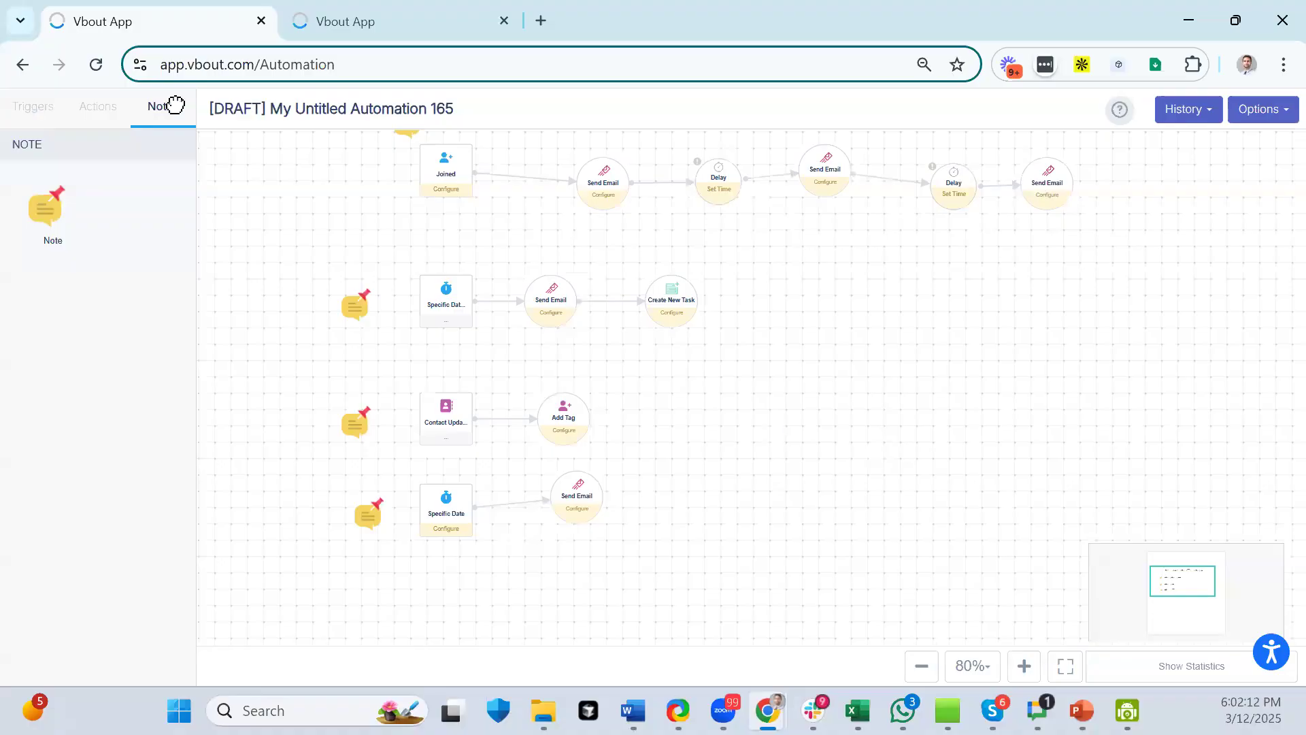
- Reframe the branches, show the Triggers list, check the bottom note's text, and scroll to Contacts triggers
drag(883, 280, 855, 499)
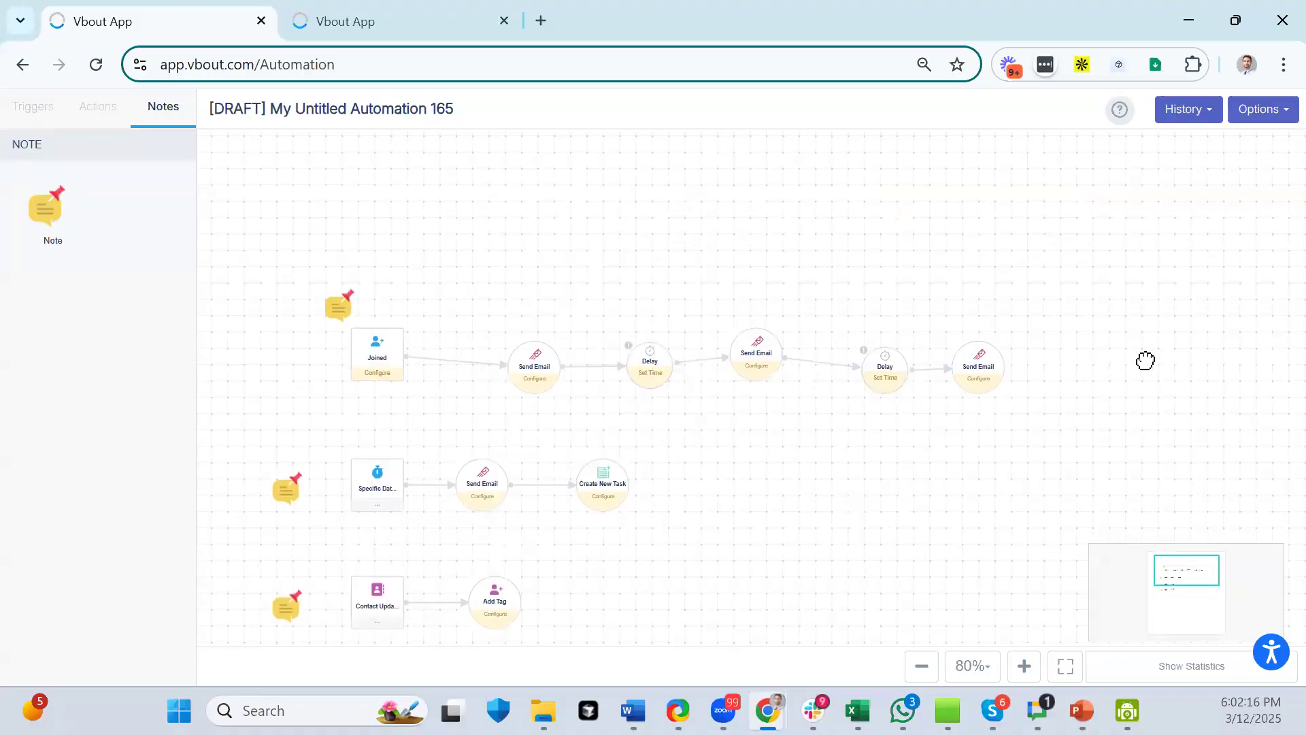
drag(779, 537, 870, 410)
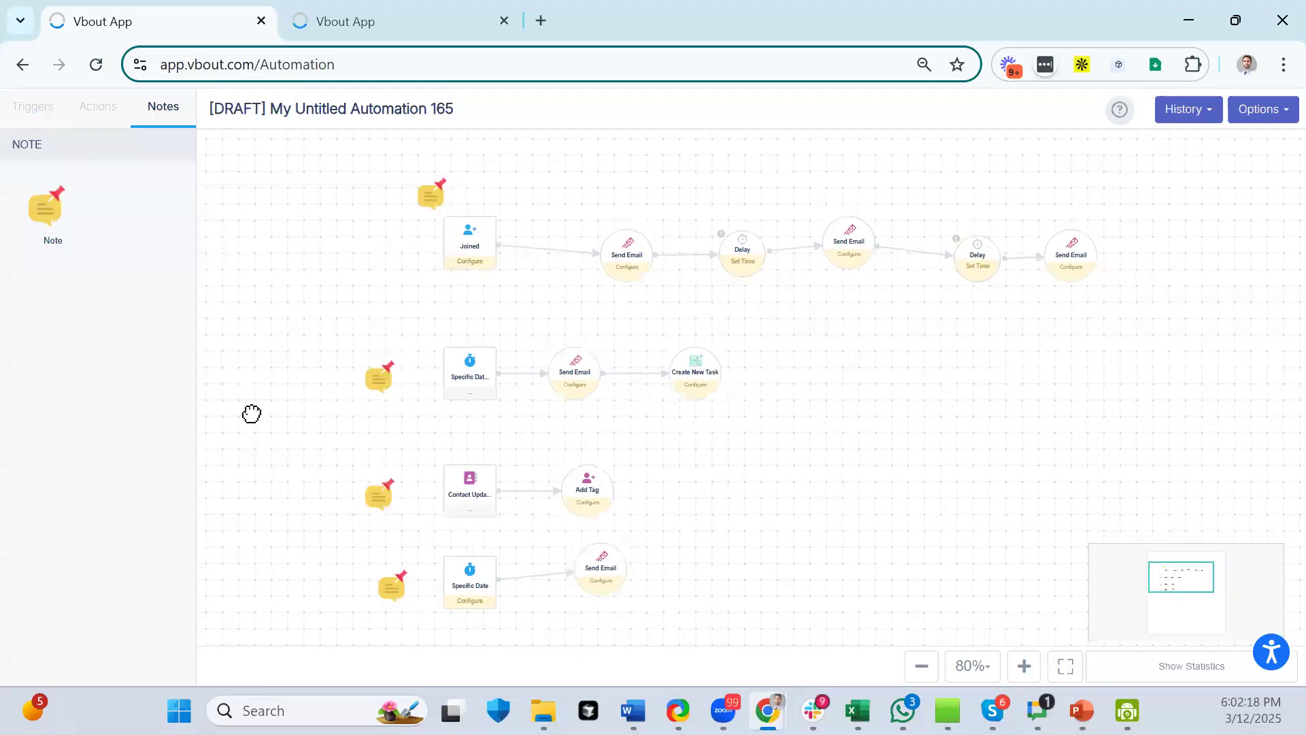
drag(251, 410, 251, 320)
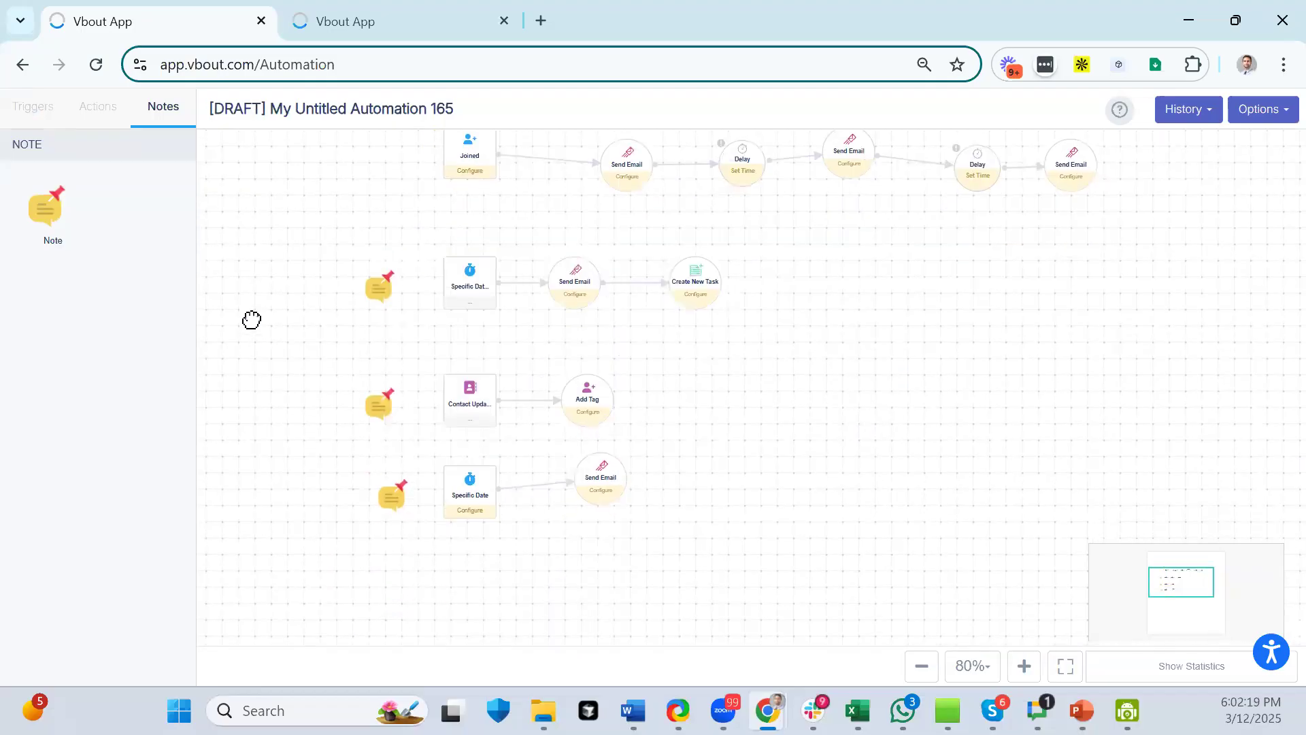
click(36, 117)
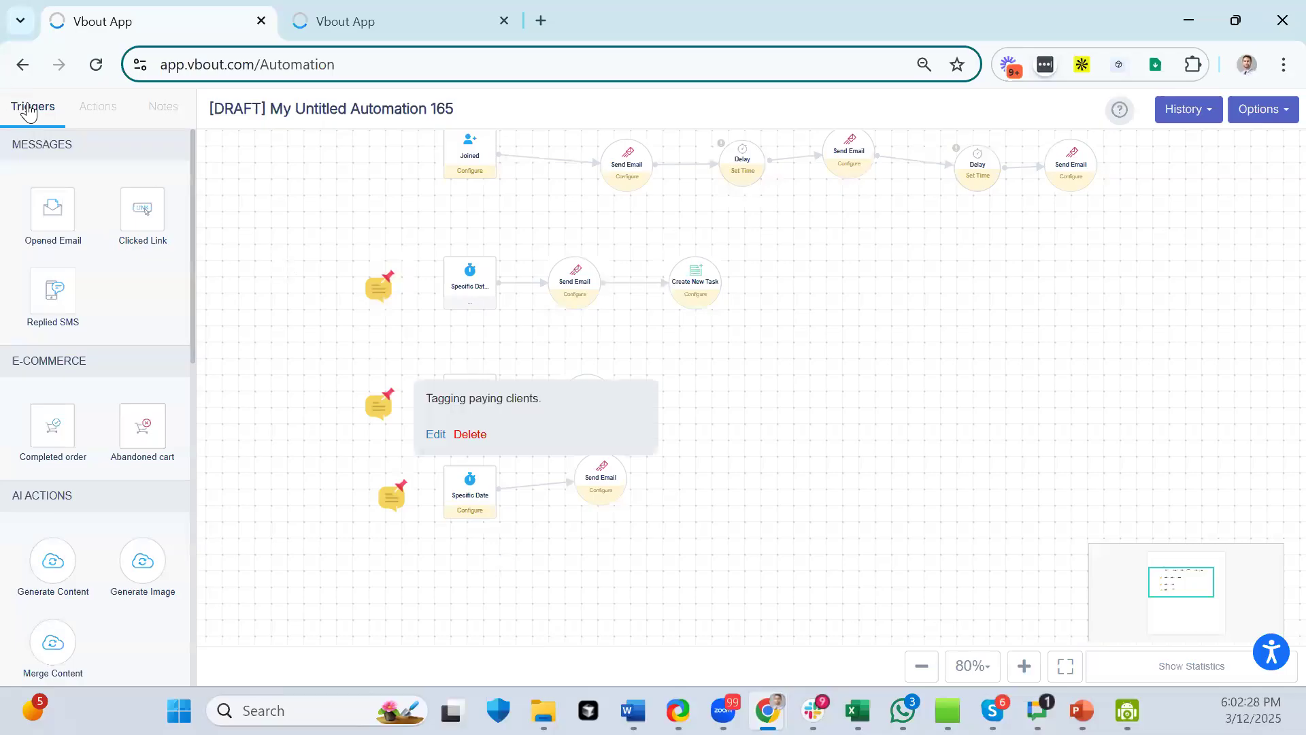
click(387, 506)
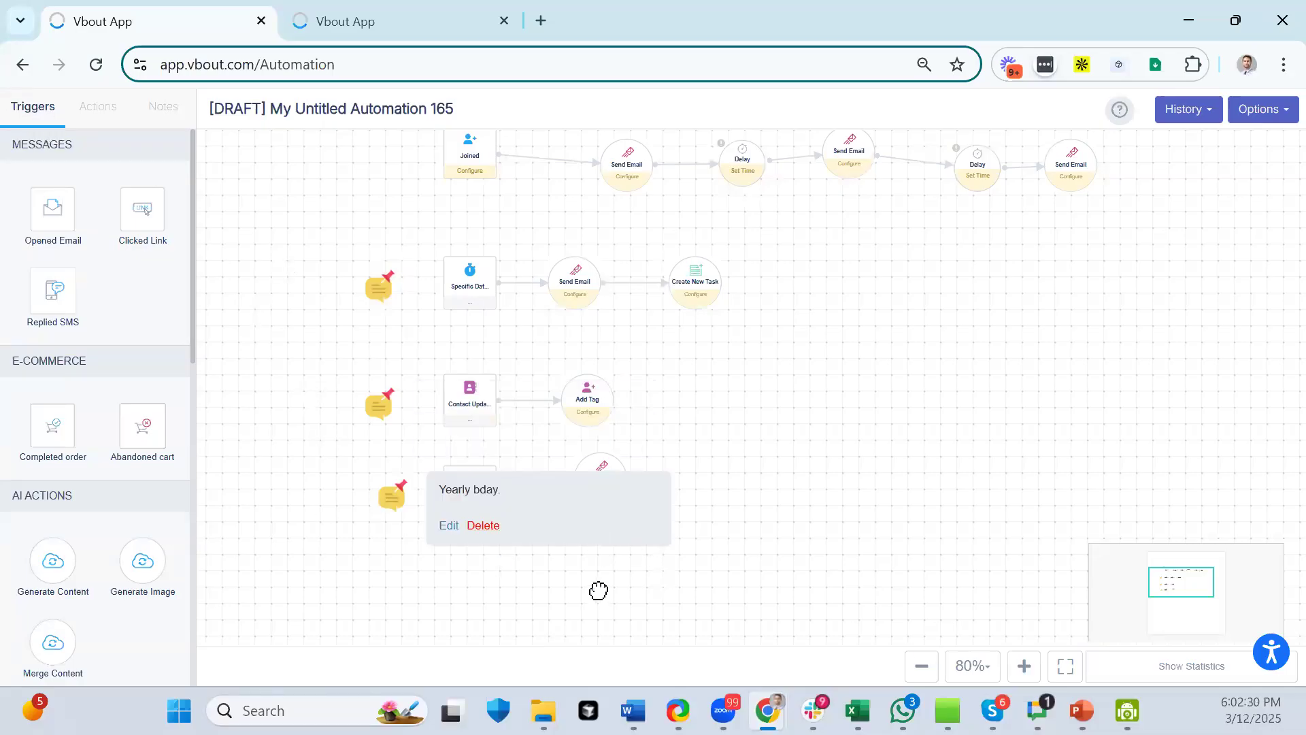
mouse_move(417, 401)
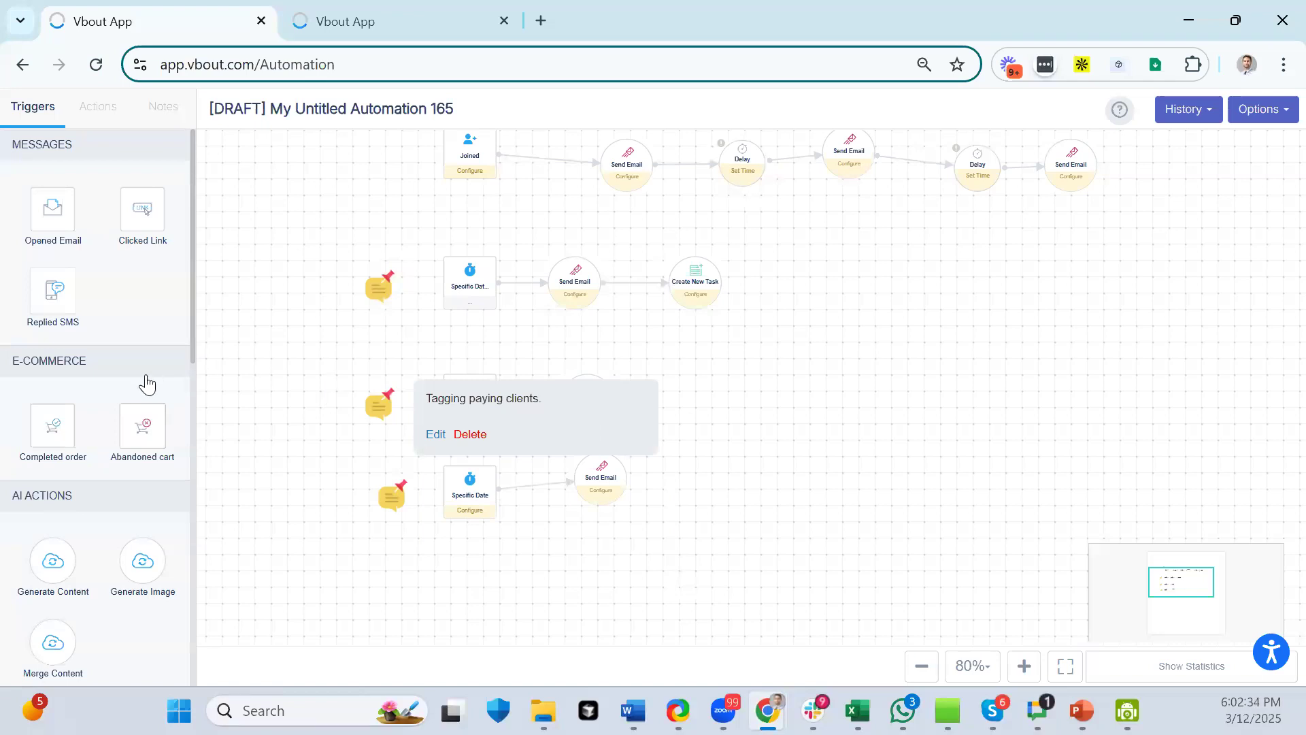
scroll(117, 349, down, 6)
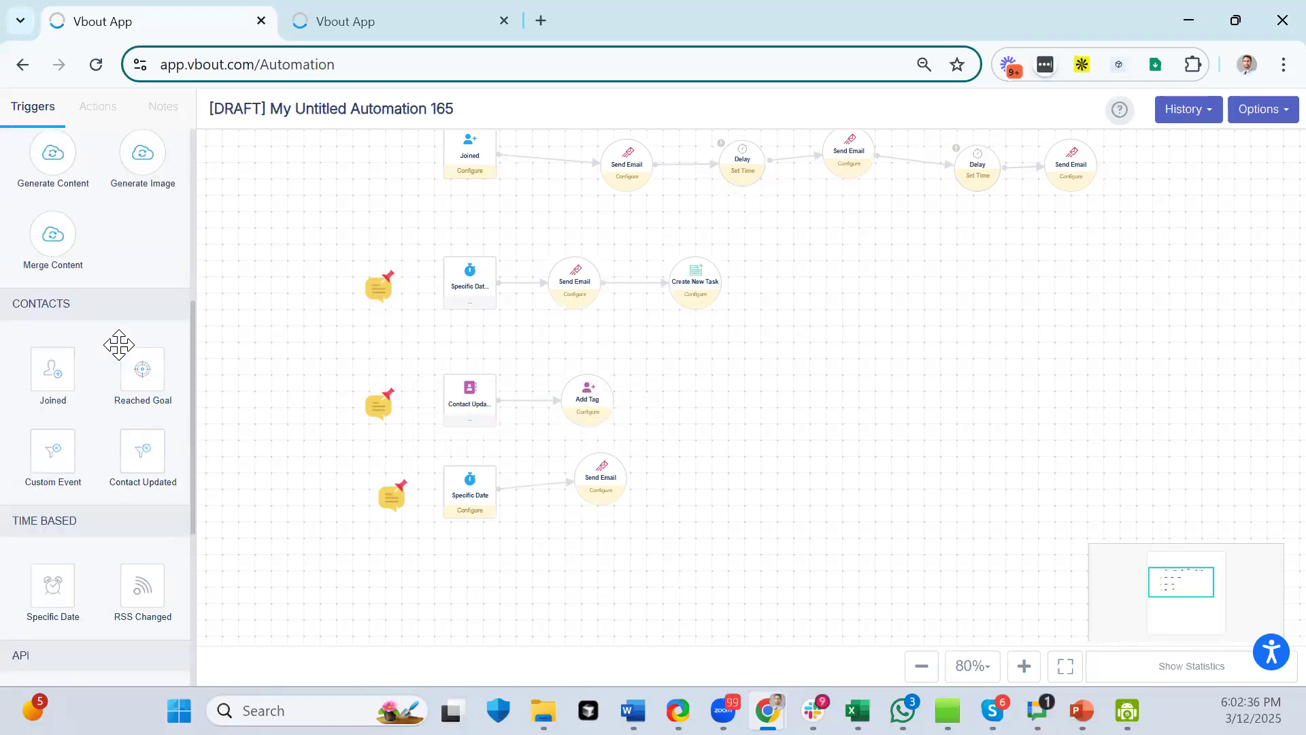
scroll(129, 345, down, 3)
- Add a Custom Event trigger firing when Tag Added is Paid, and save it
drag(60, 249, 465, 602)
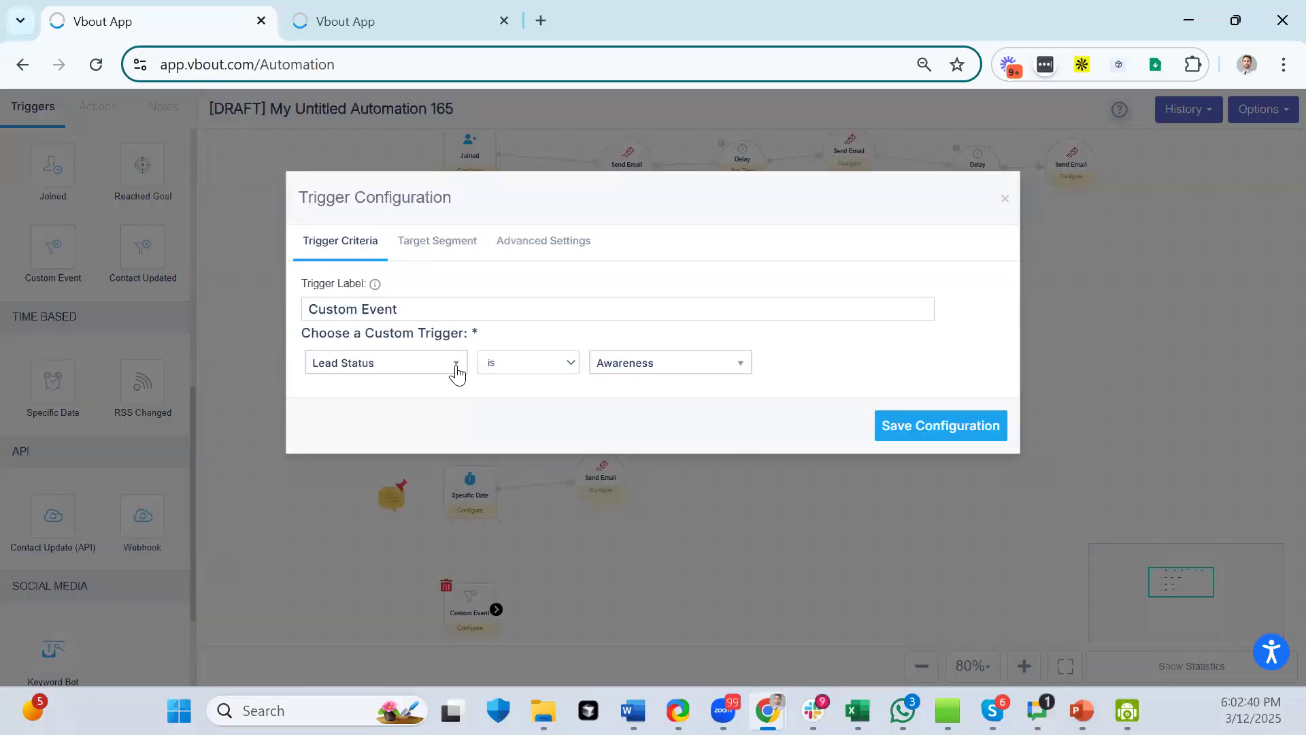
click(456, 371)
click(417, 437)
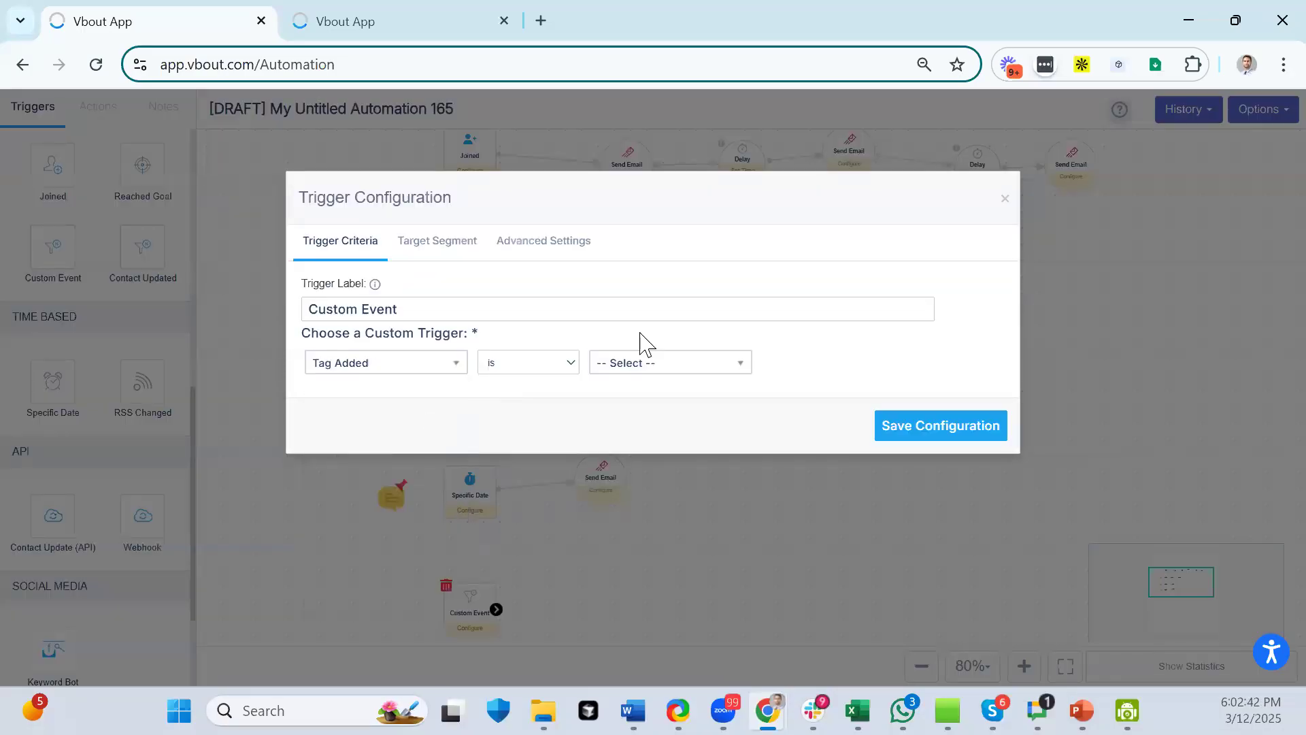
click(671, 372)
text(pay)
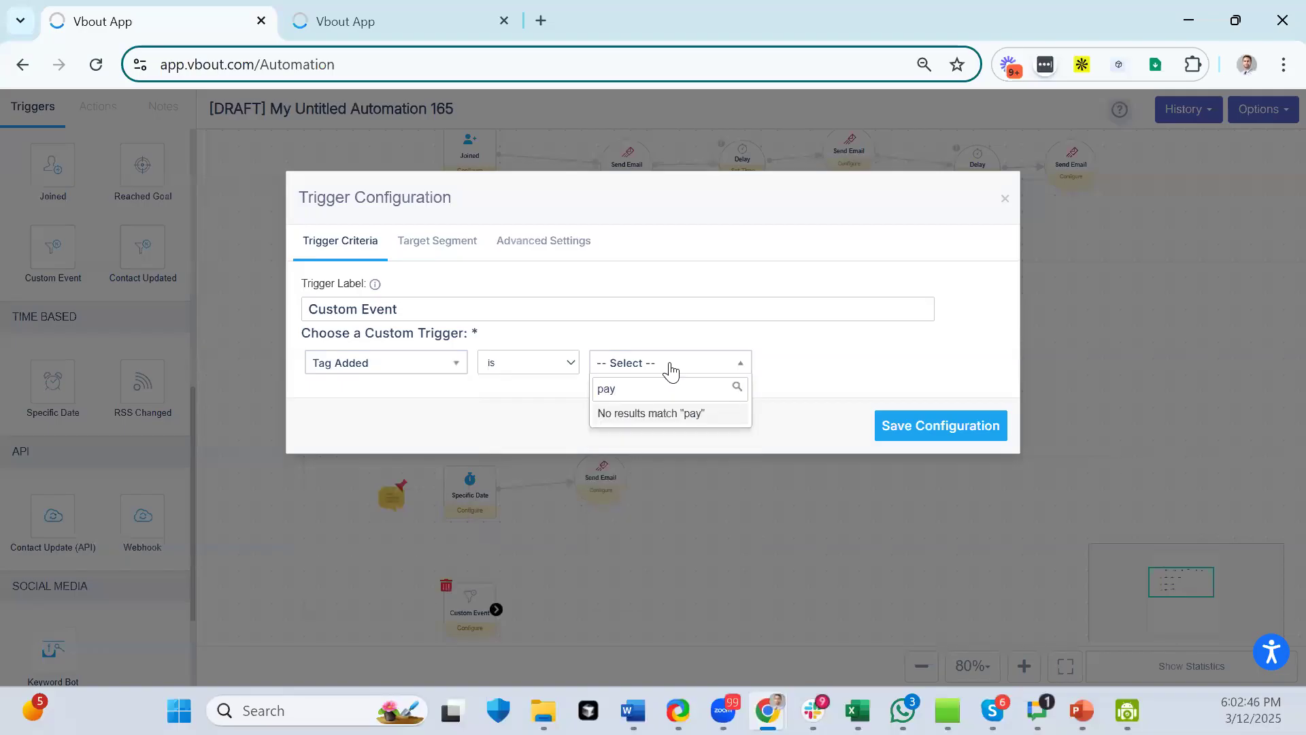
key(BackSpace)
click(631, 416)
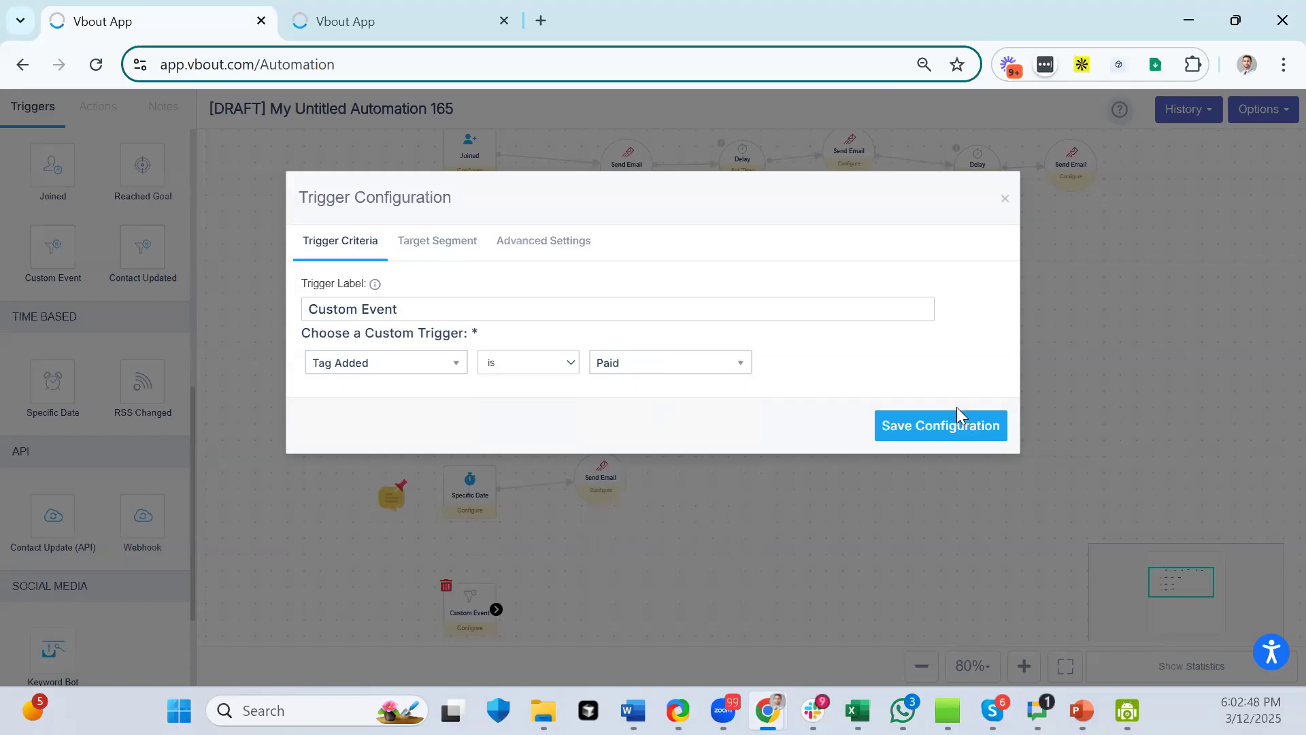
click(960, 425)
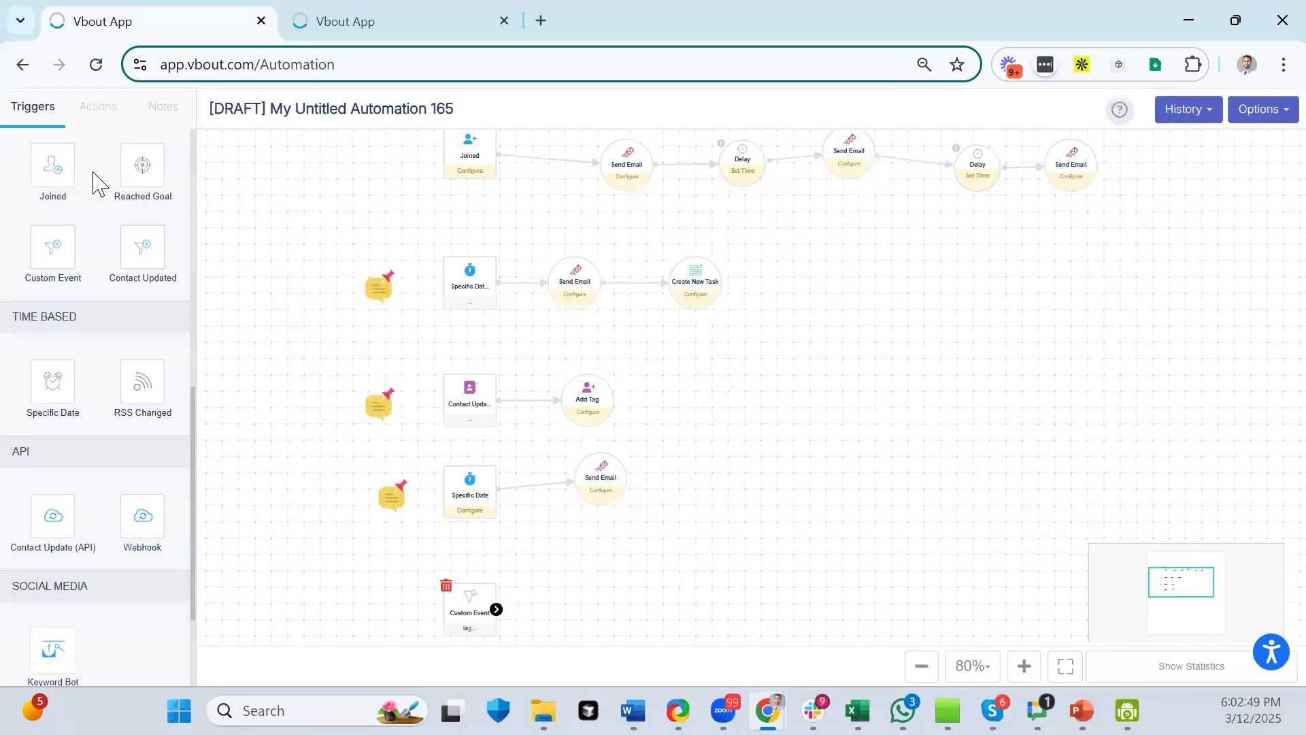
- Chain a Delay and then a Send Email action after the Custom Event trigger
click(89, 109)
drag(78, 590, 651, 619)
drag(497, 609, 654, 612)
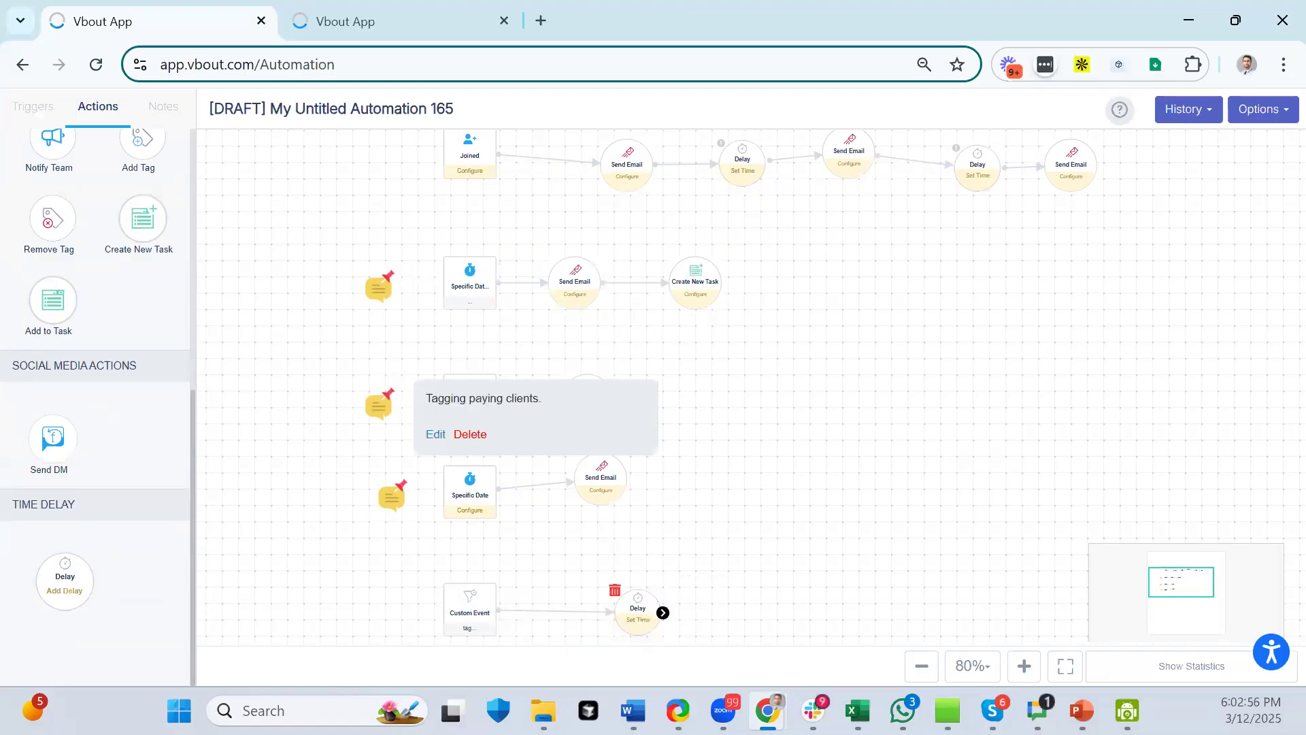
scroll(68, 204, up, 7)
drag(58, 204, 851, 564)
drag(664, 612, 856, 590)
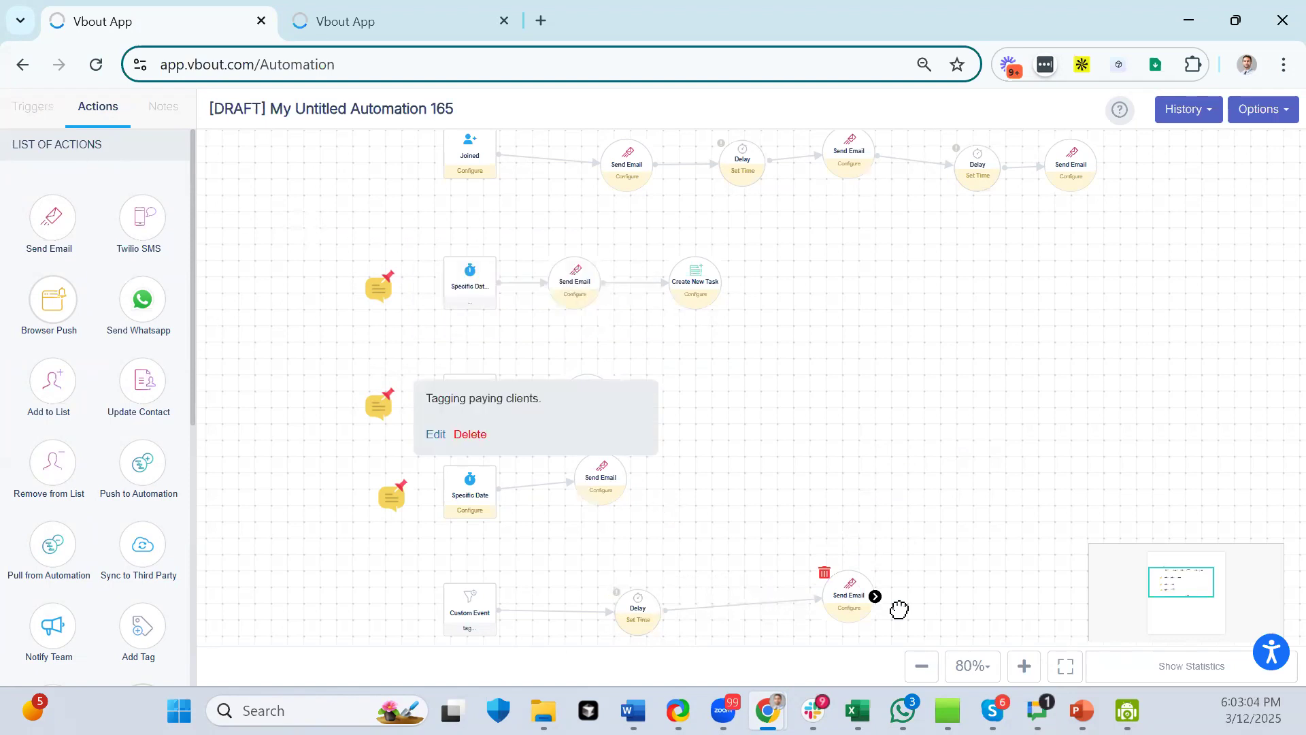
click(163, 109)
- Place a note beside the Custom Event trigger and save it with the text 'Upsell email'
drag(44, 204, 397, 615)
click(449, 642)
click(441, 315)
text(Upsell email.)
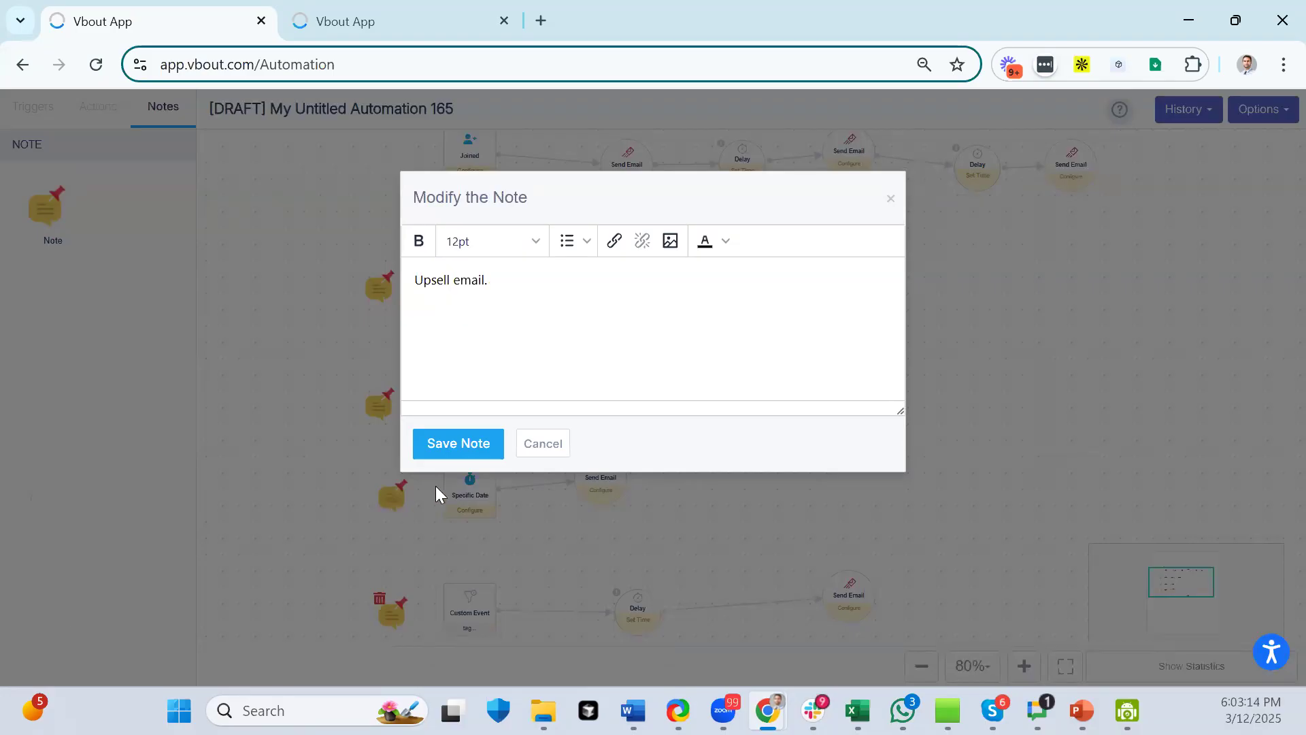
click(470, 440)
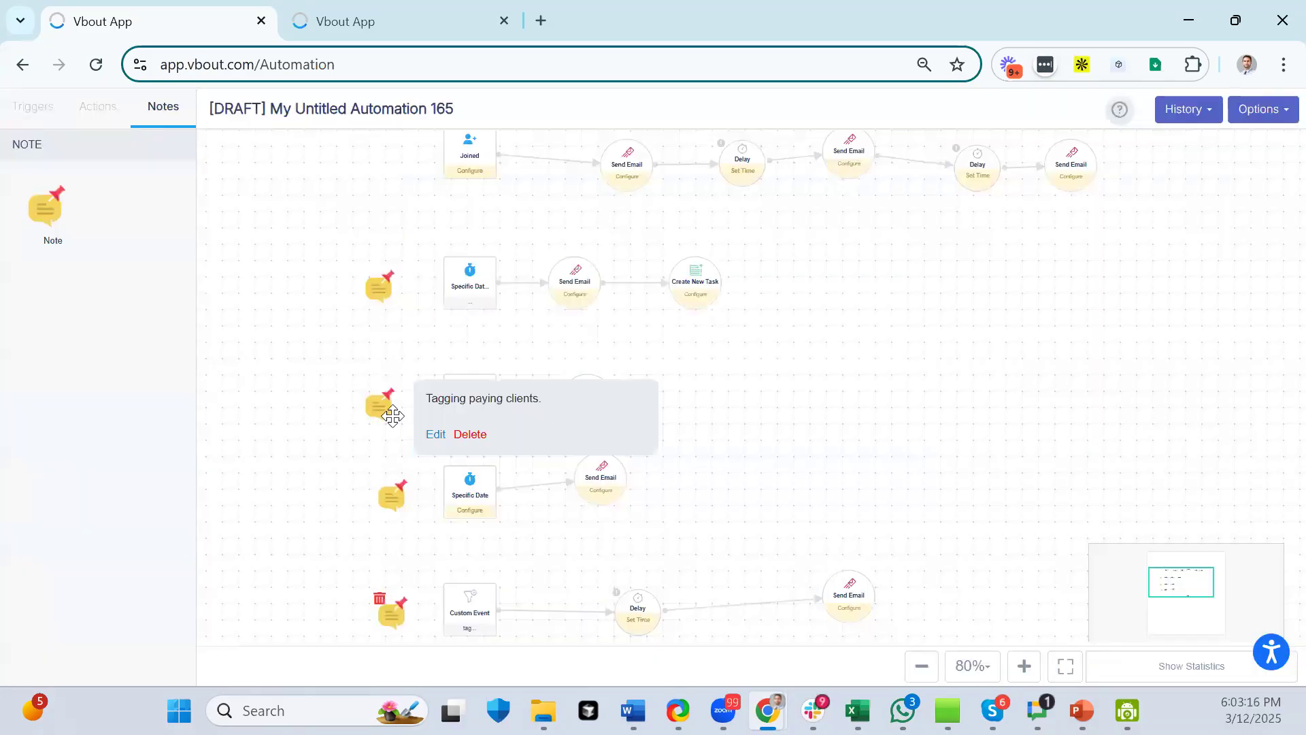
drag(996, 347, 897, 306)
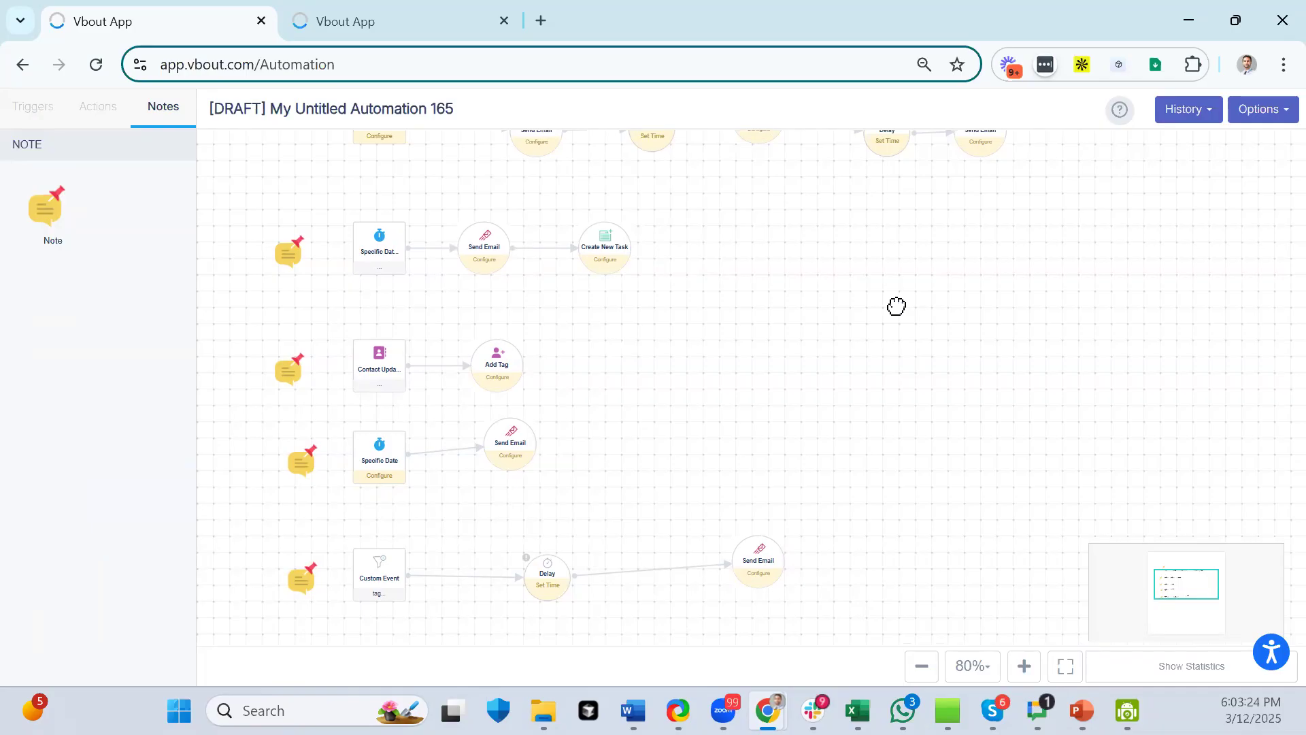
drag(925, 274, 930, 286)
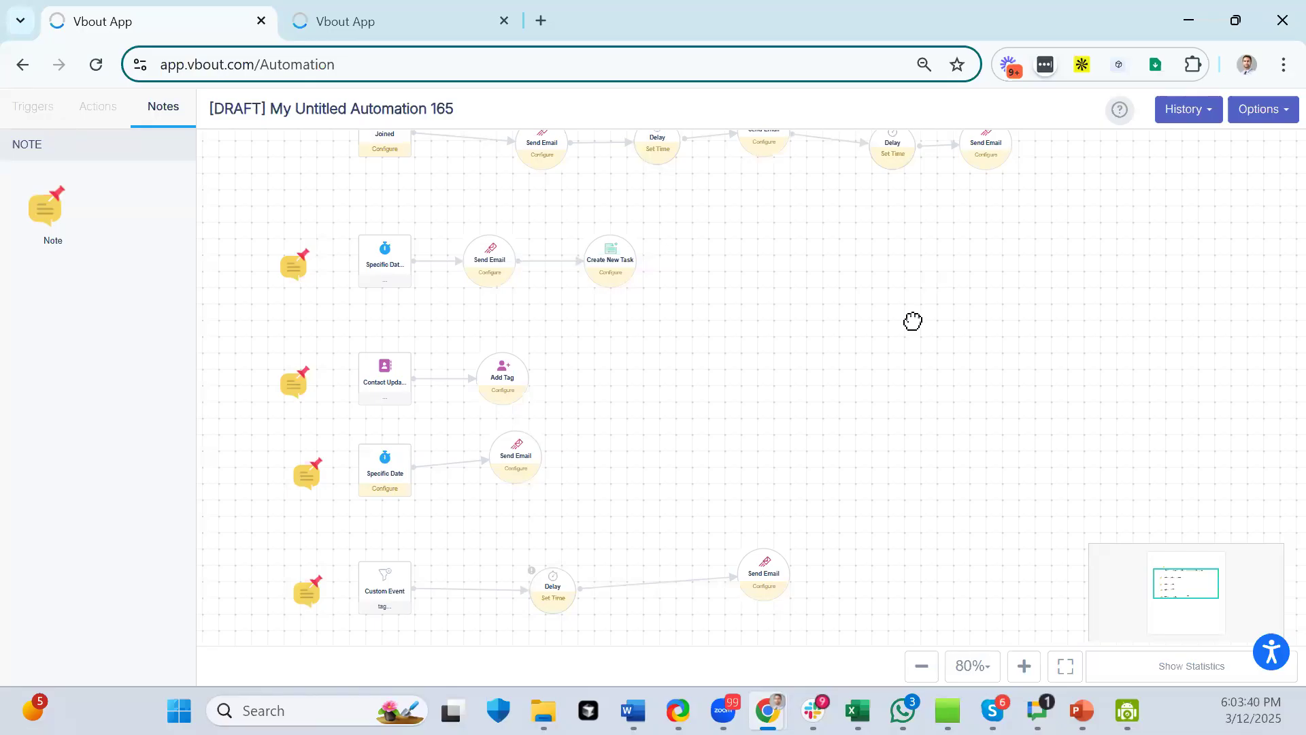
mouse_move(294, 384)
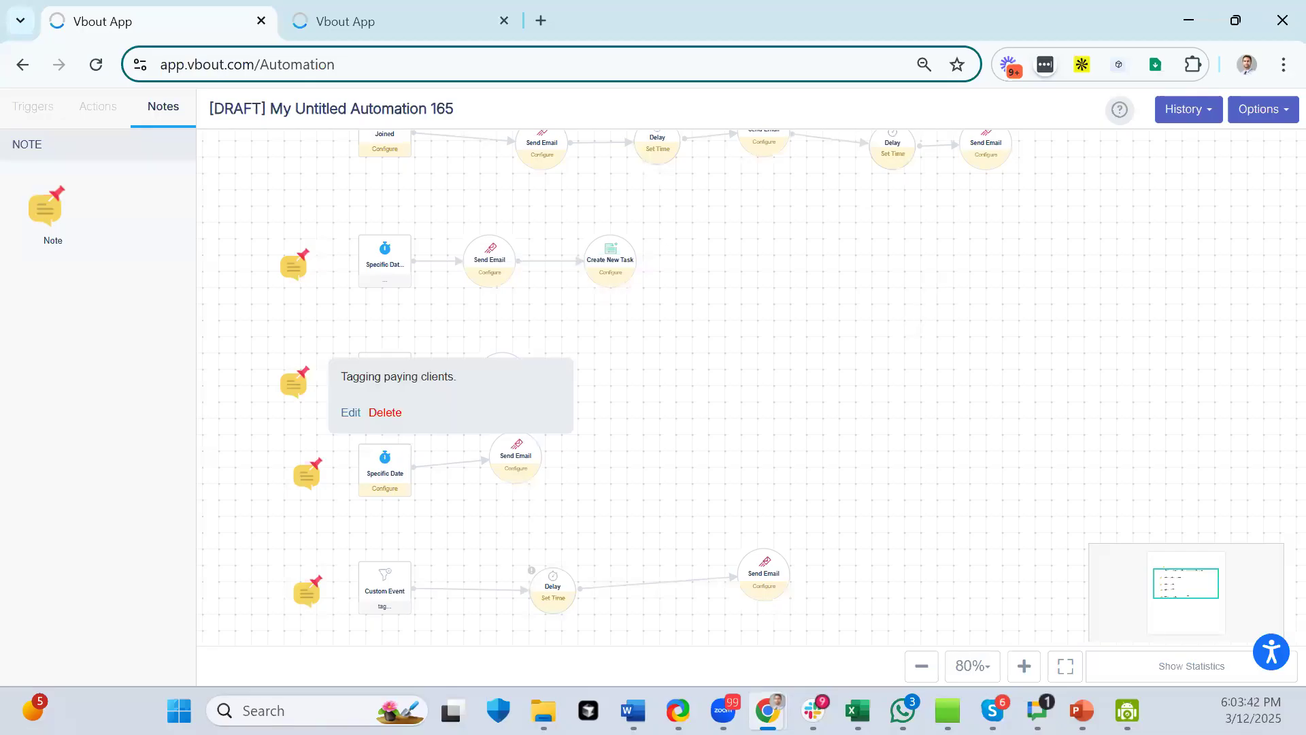
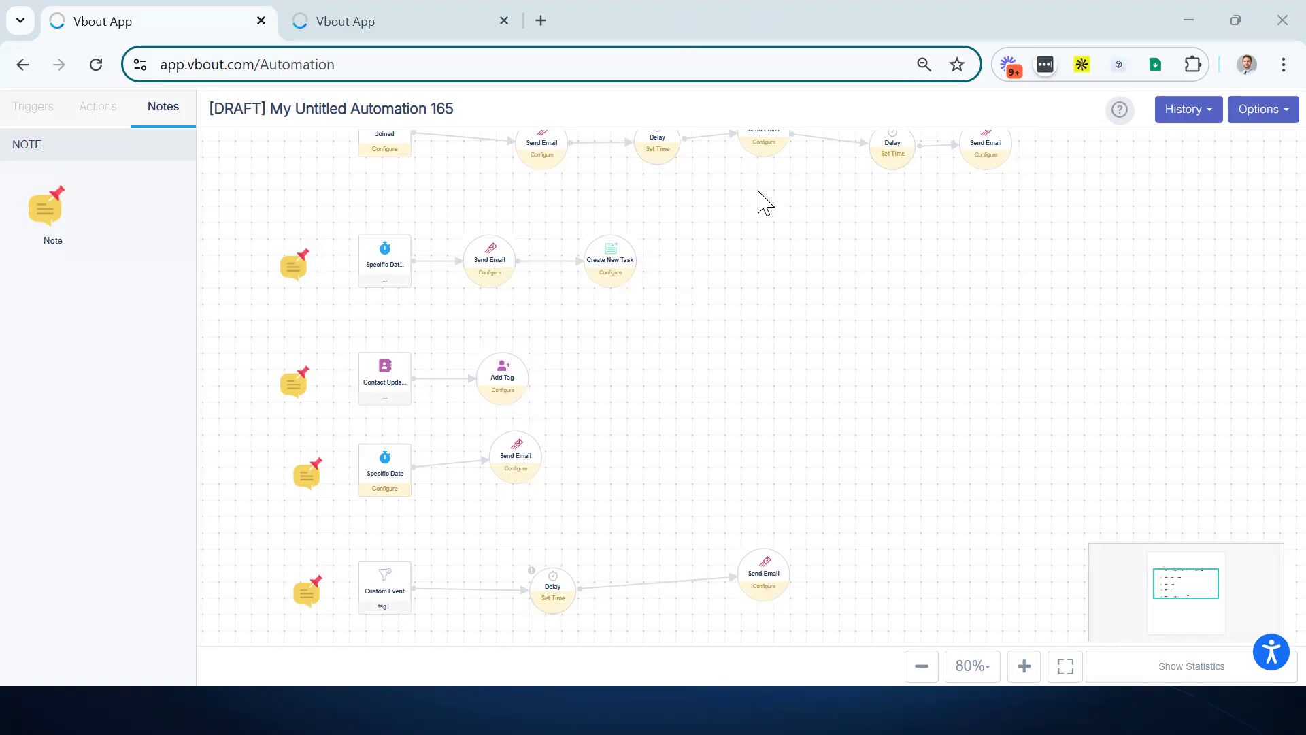
- Review the notes on the Onboarding Sequence and Contact Update workflows
scroll(1013, 415, up, 3)
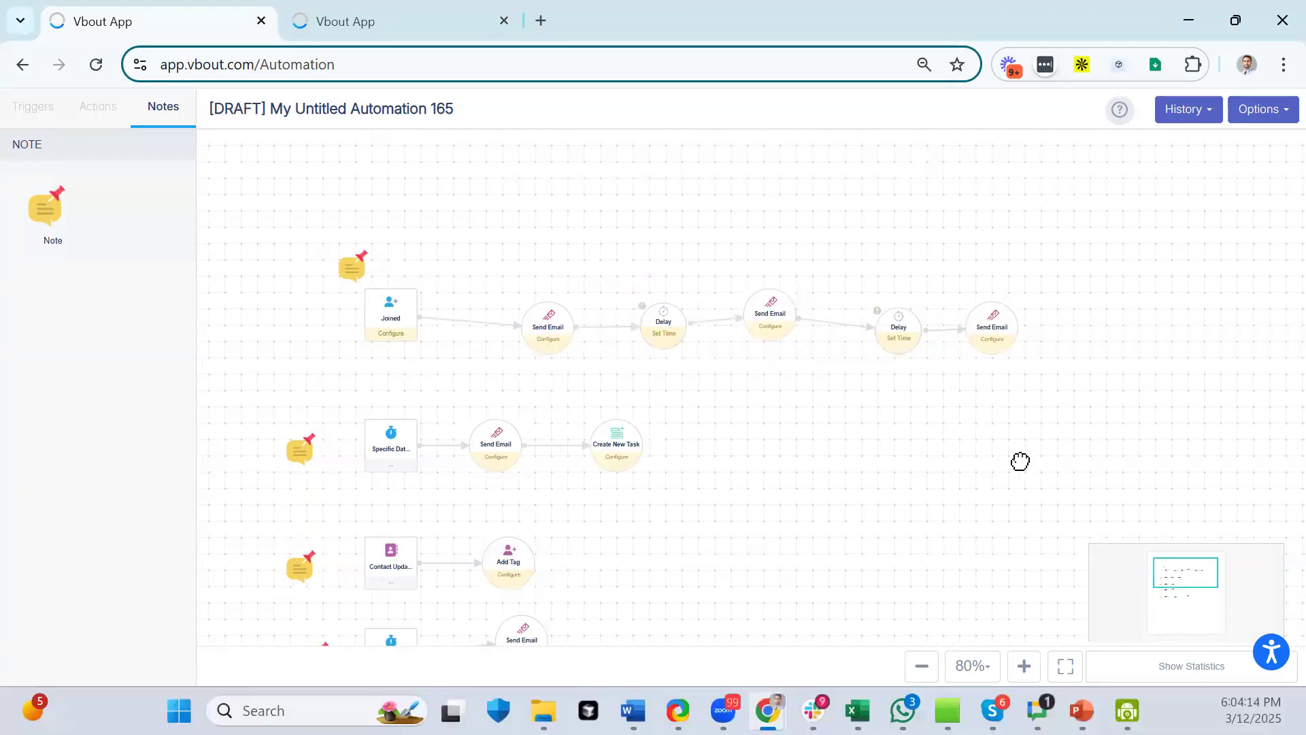
drag(932, 458, 878, 376)
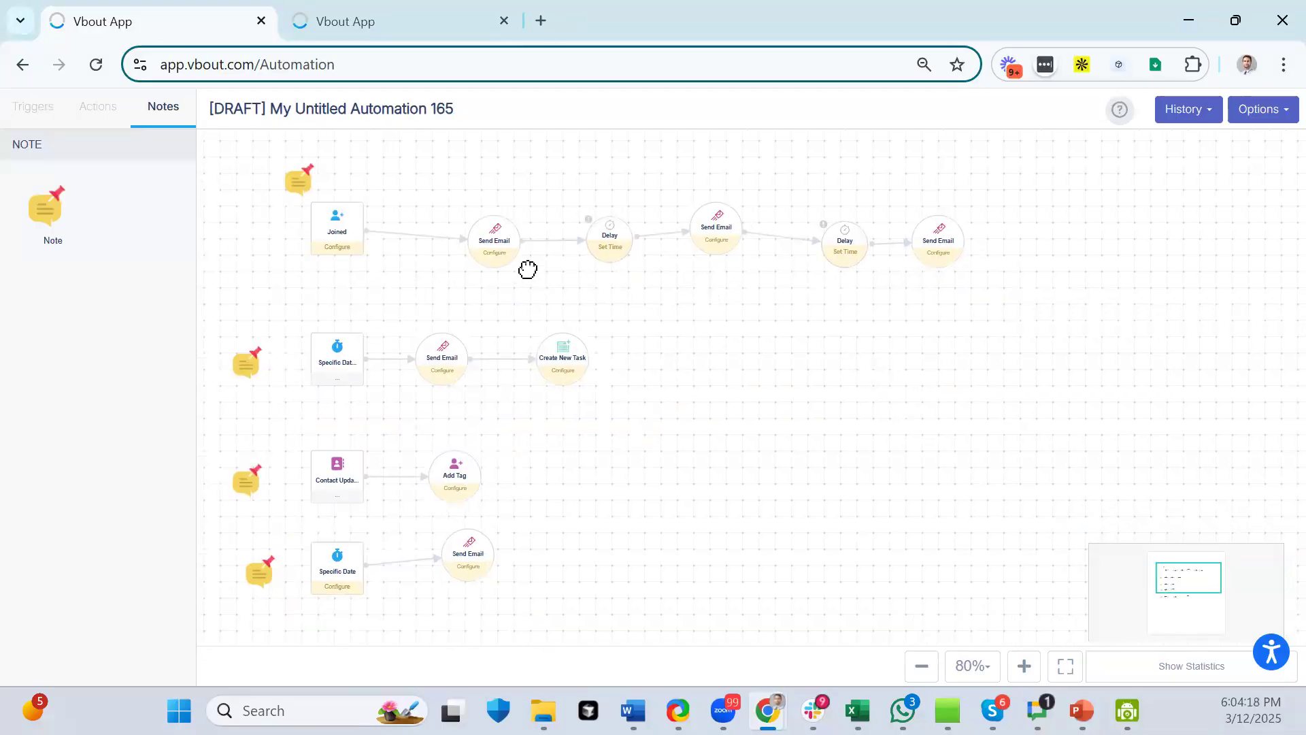
click(297, 180)
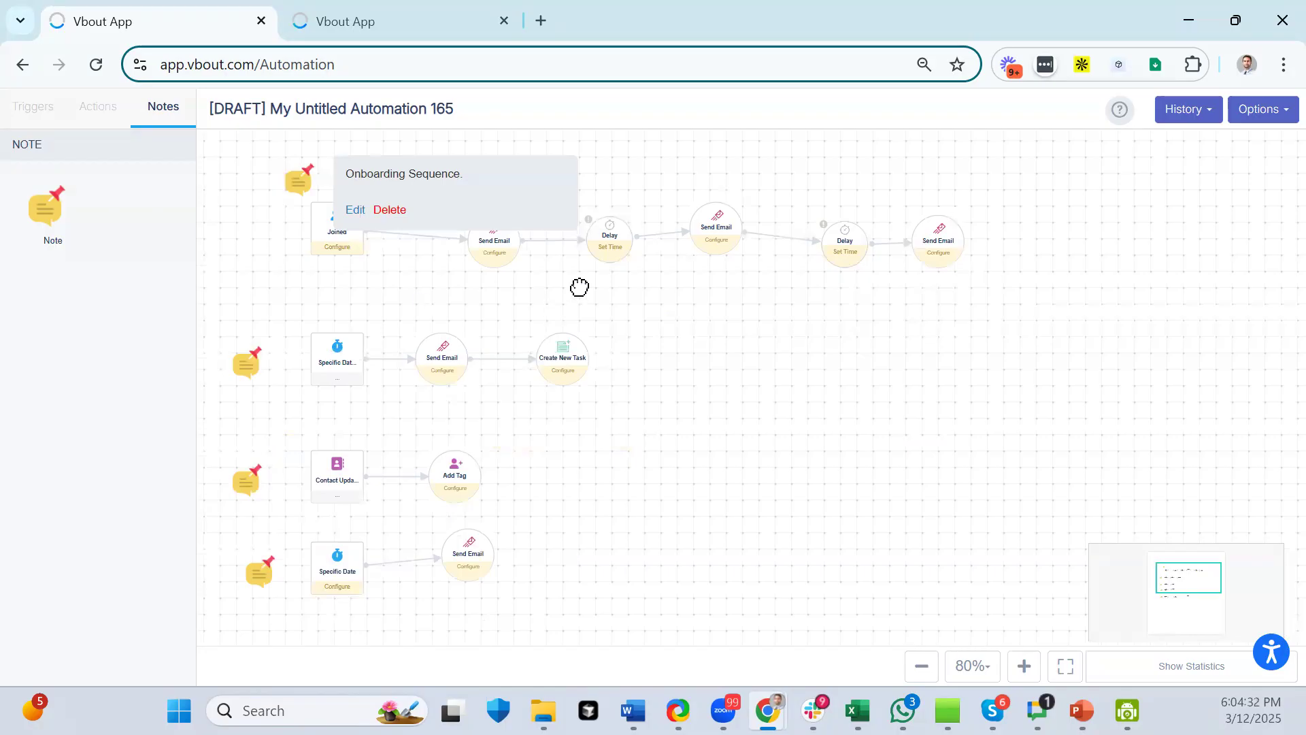
click(731, 295)
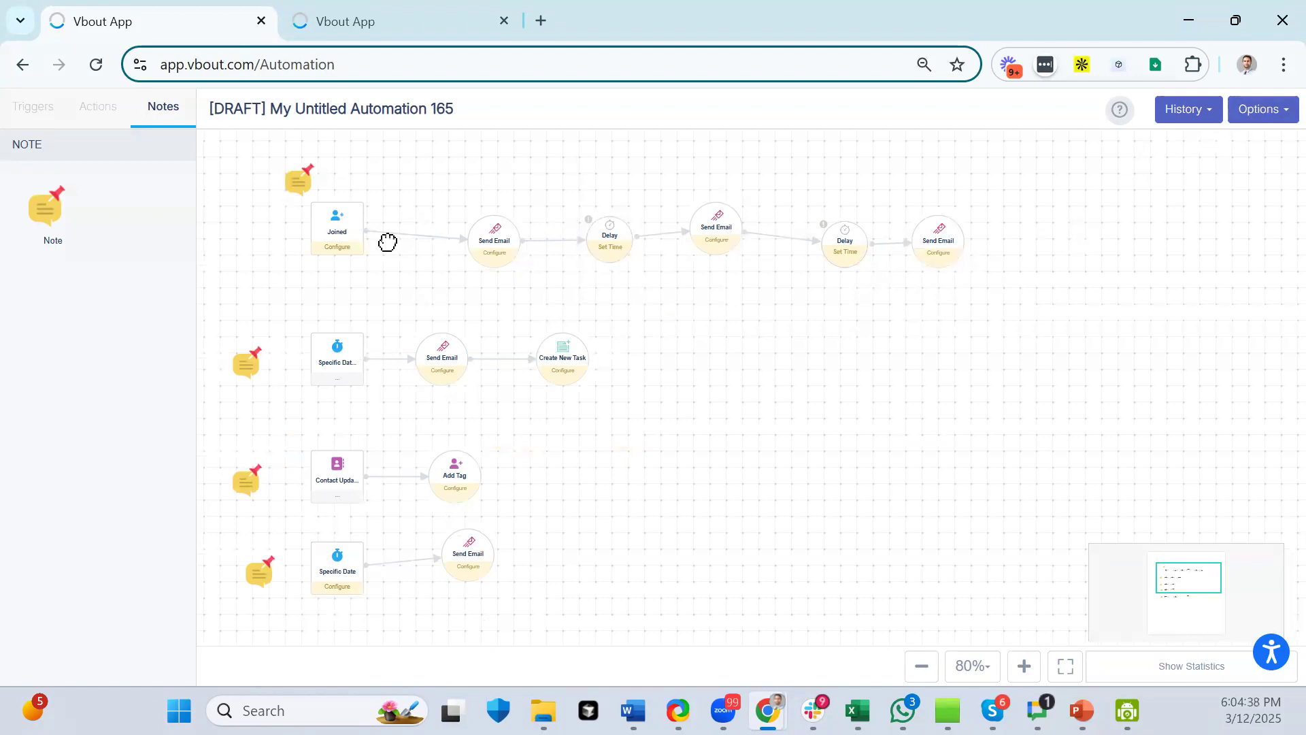
click(347, 228)
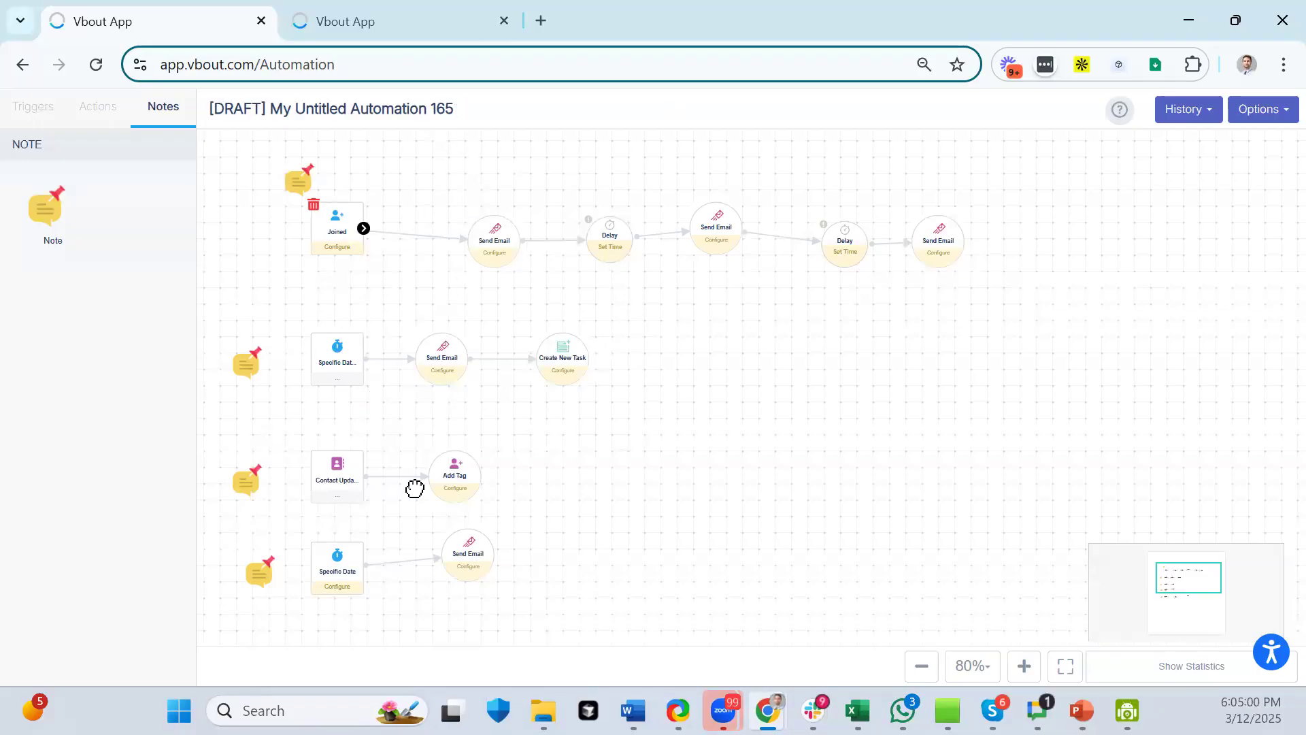
click(244, 478)
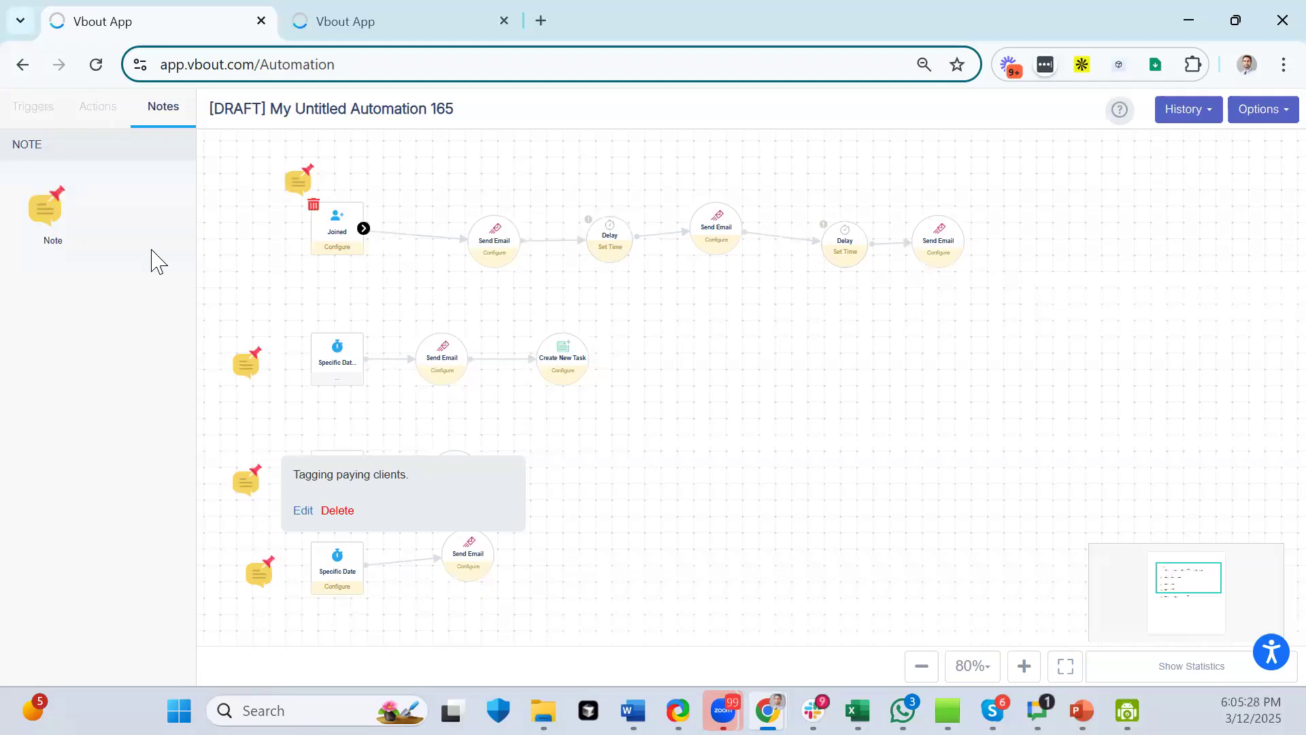
click(721, 317)
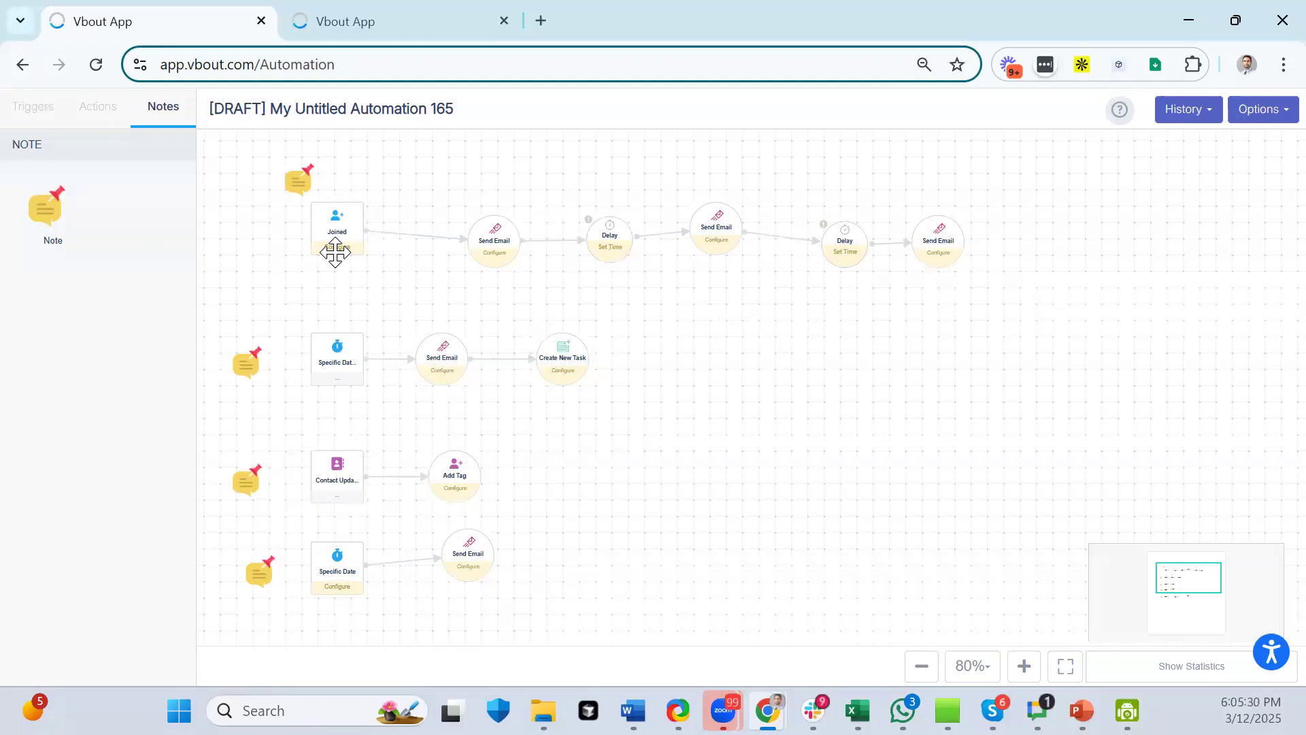
mouse_move(345, 231)
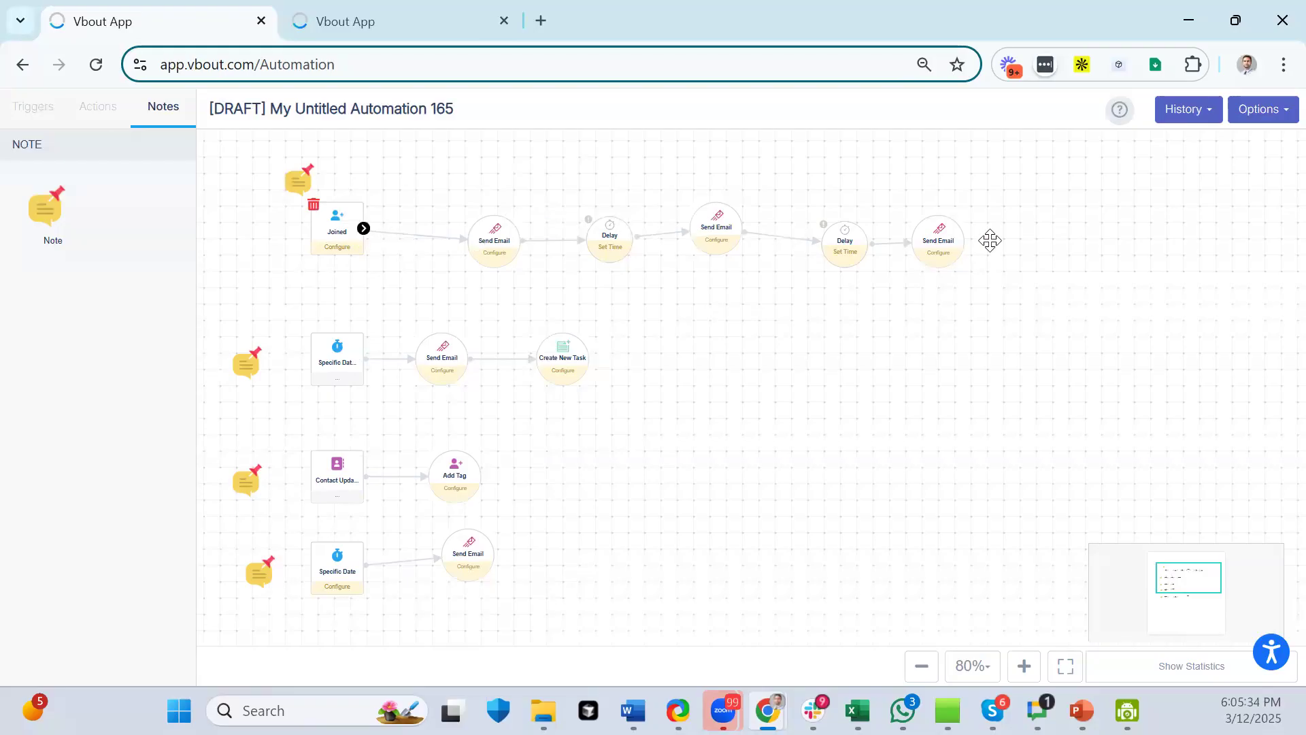
click(299, 194)
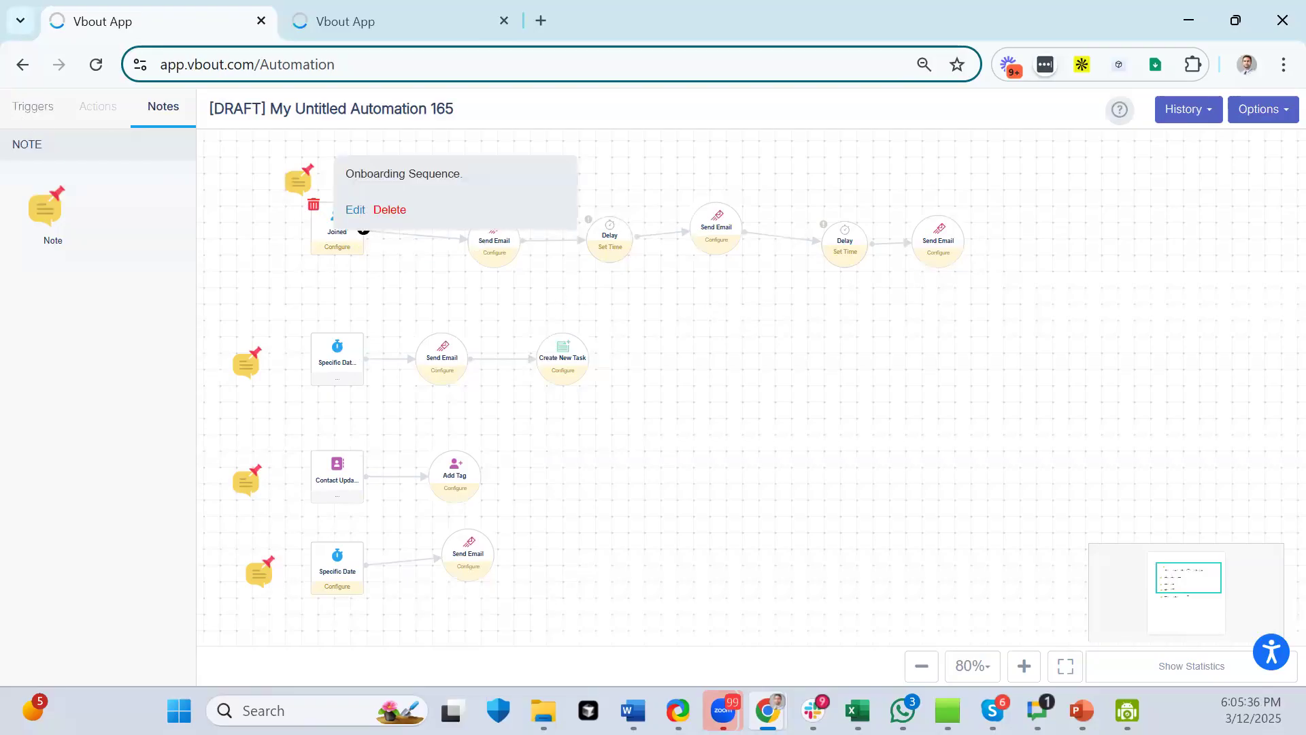
- Marquee-select all workflows, delete the Onboarding Sequence note, then delete the selected group
click(19, 121)
scroll(102, 375, down, 9)
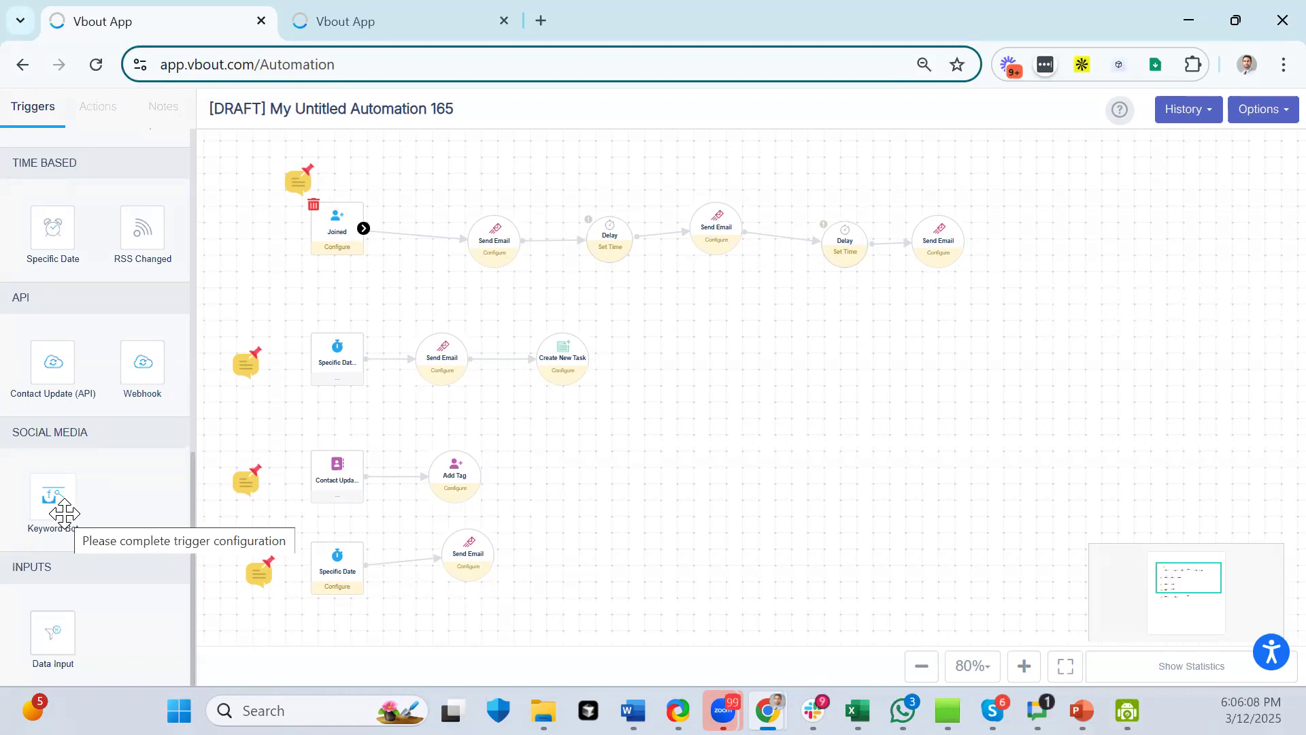
drag(1085, 196, 1027, 211)
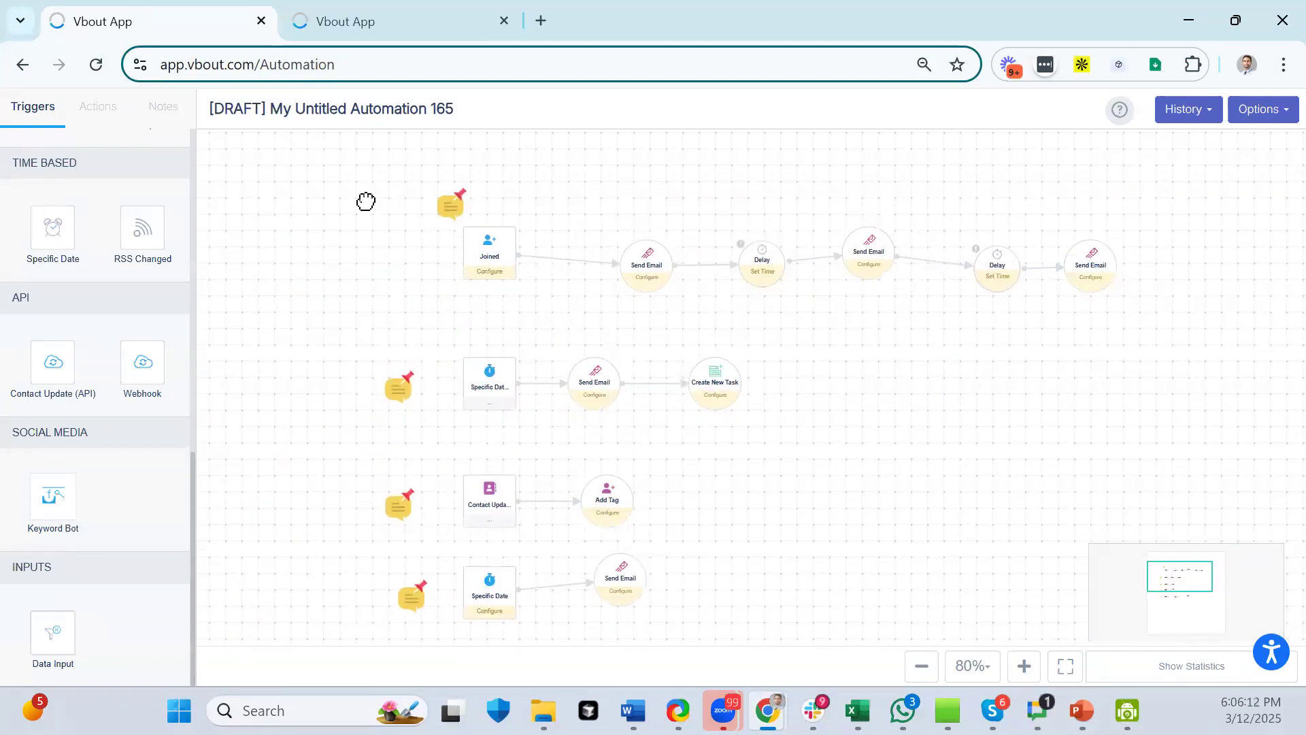
drag(376, 189, 1041, 645)
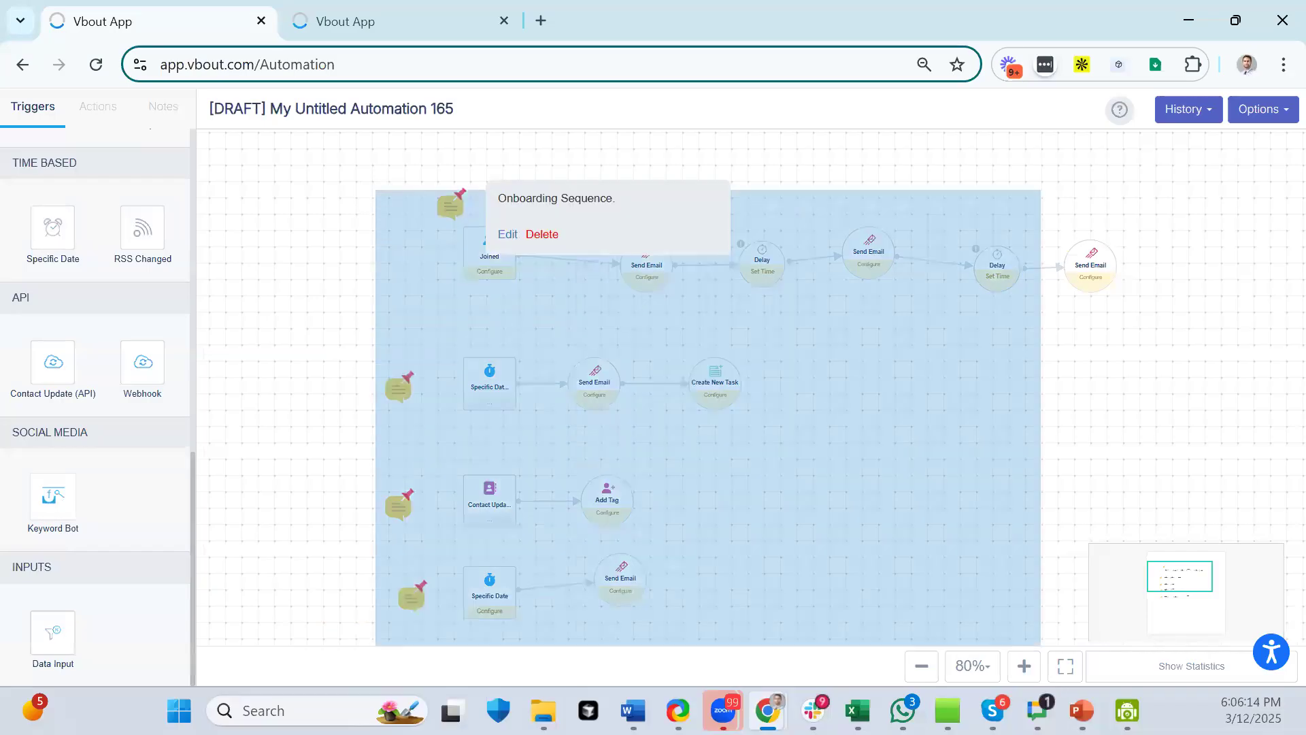
drag(1277, 702, 1190, 659)
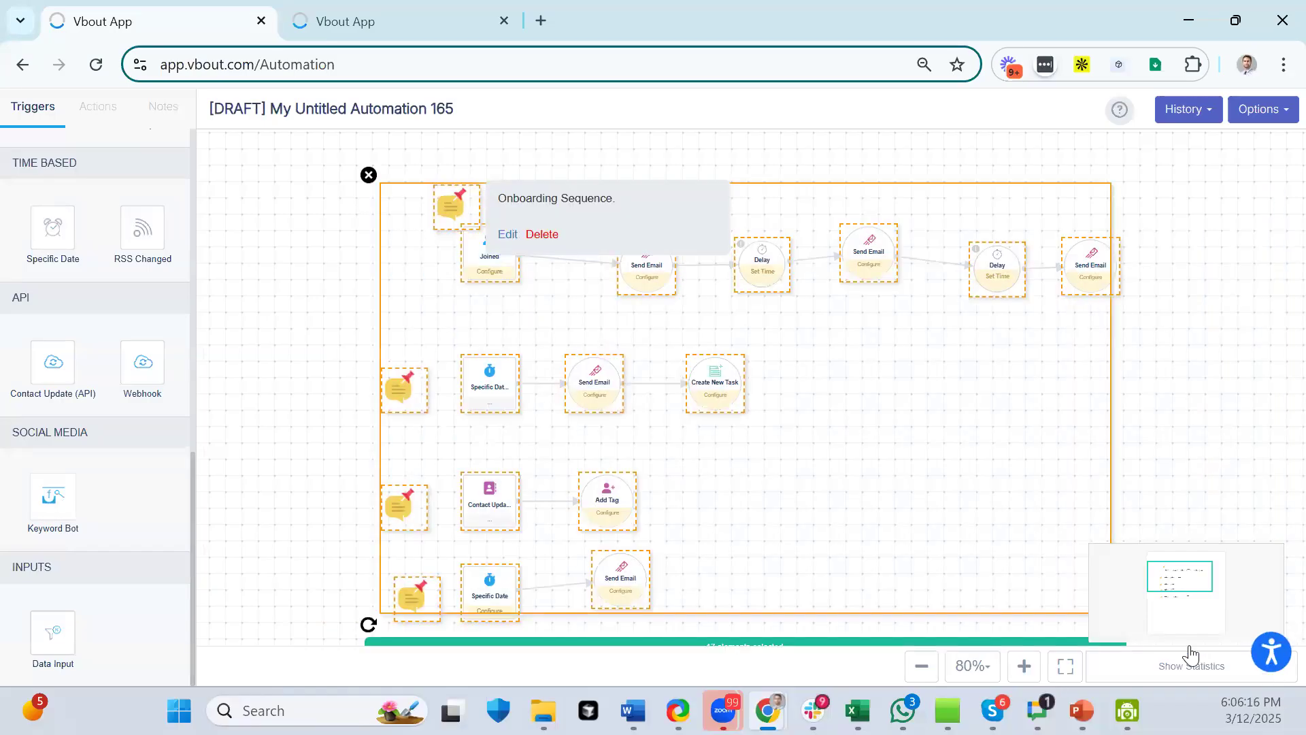
click(543, 235)
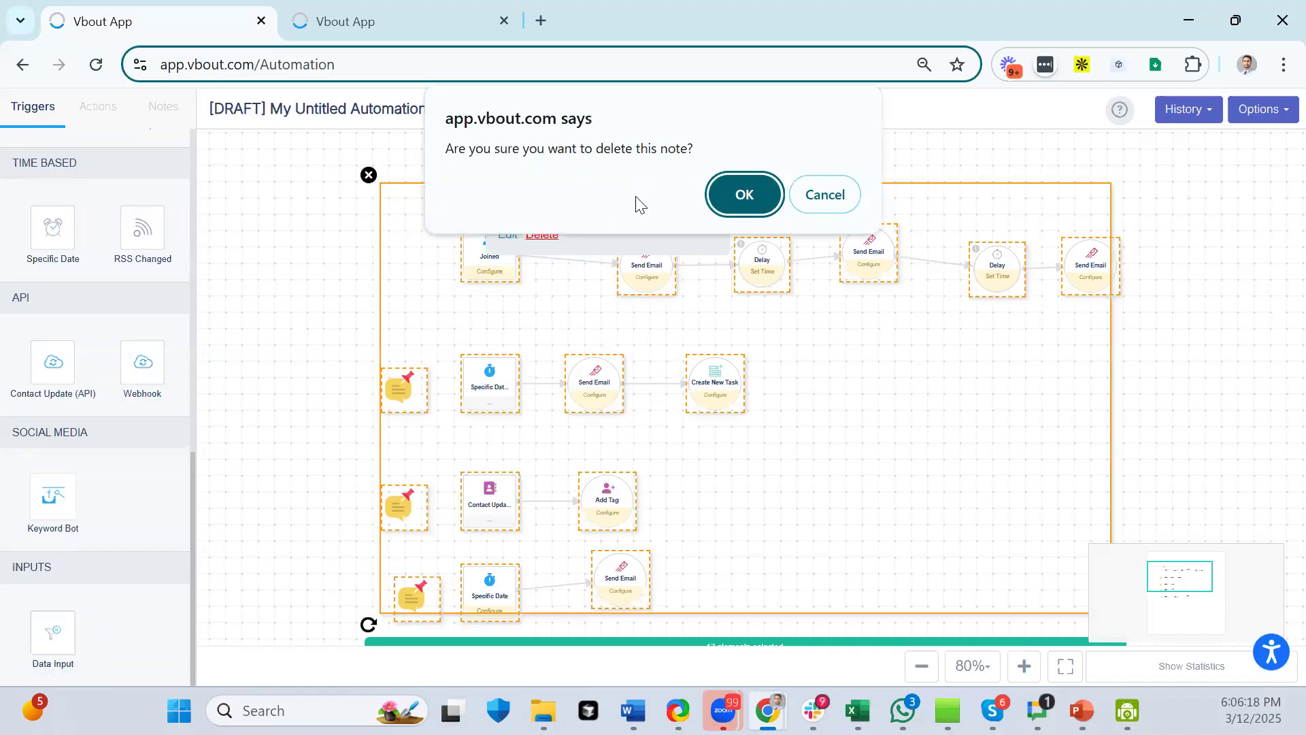
click(741, 195)
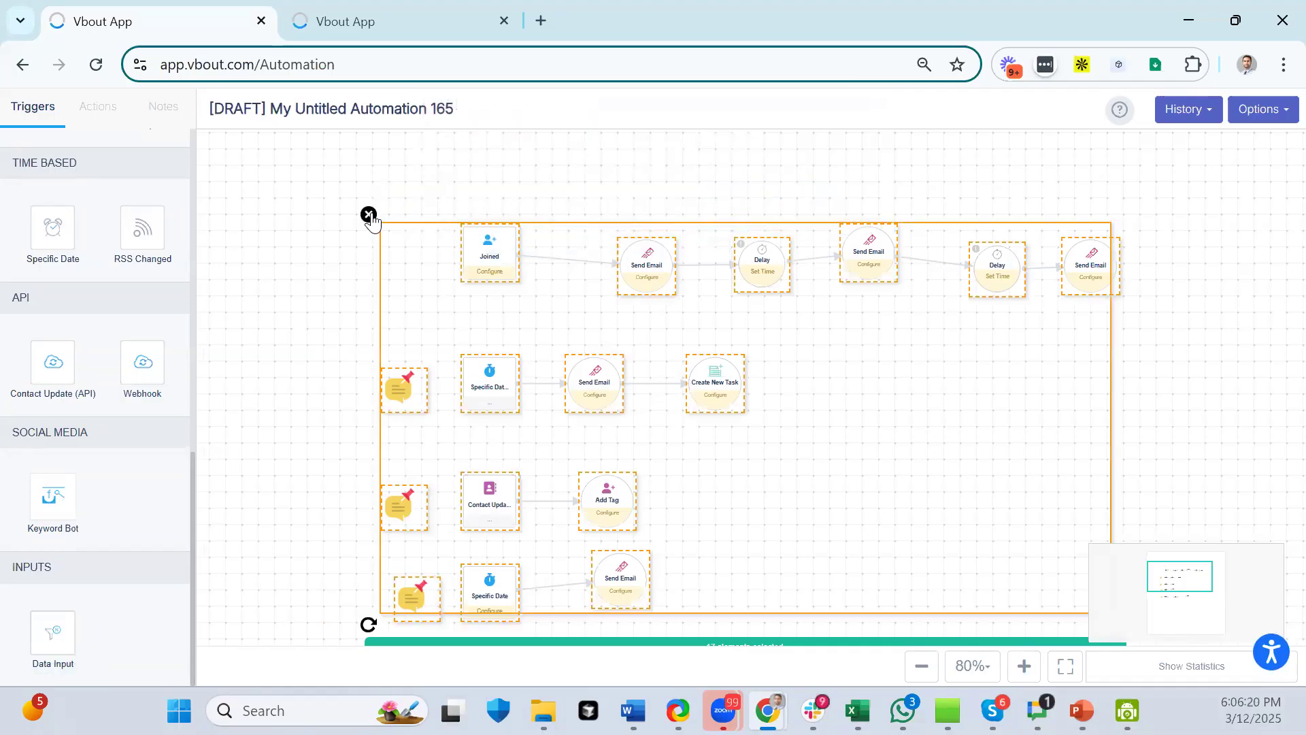
click(368, 215)
- Zoom out to find and delete the four leftover nodes, then zoom back in
drag(55, 500, 437, 391)
click(922, 666)
click(922, 666)
drag(889, 399, 530, 500)
click(563, 425)
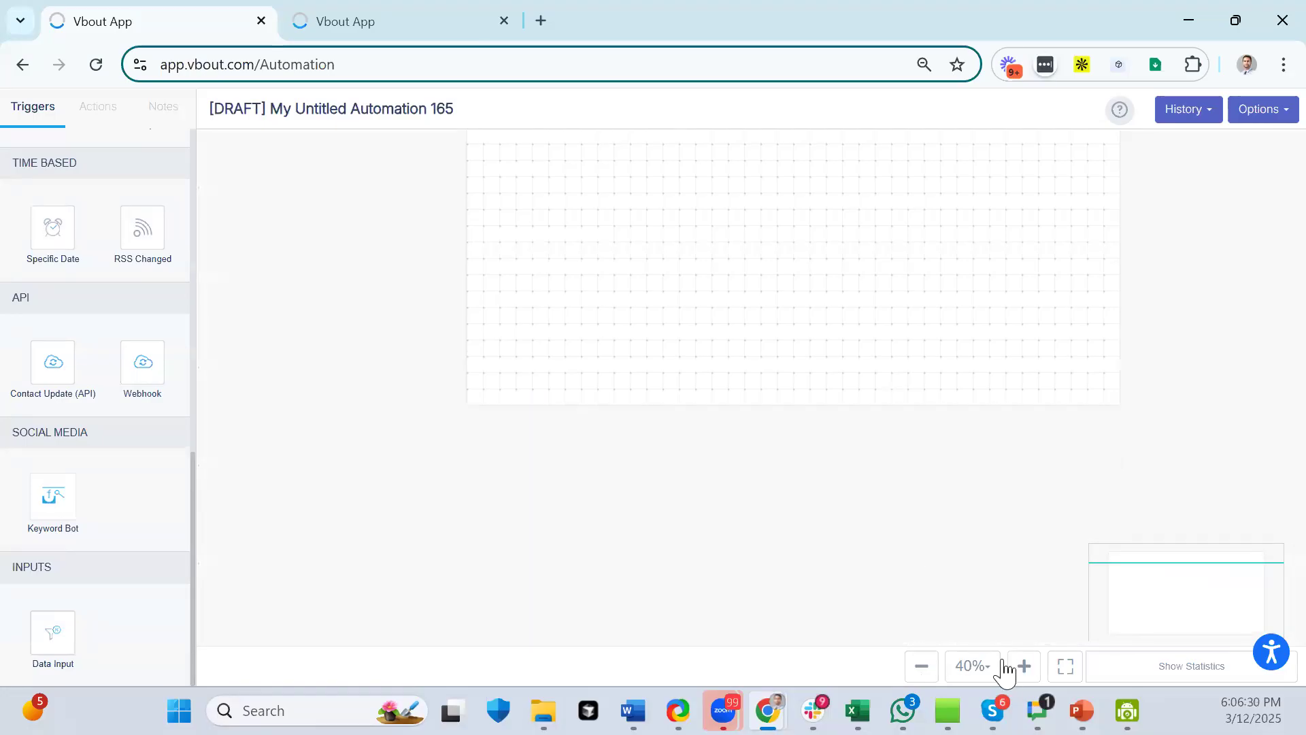
click(1024, 669)
click(1024, 666)
click(1024, 666)
click(1023, 666)
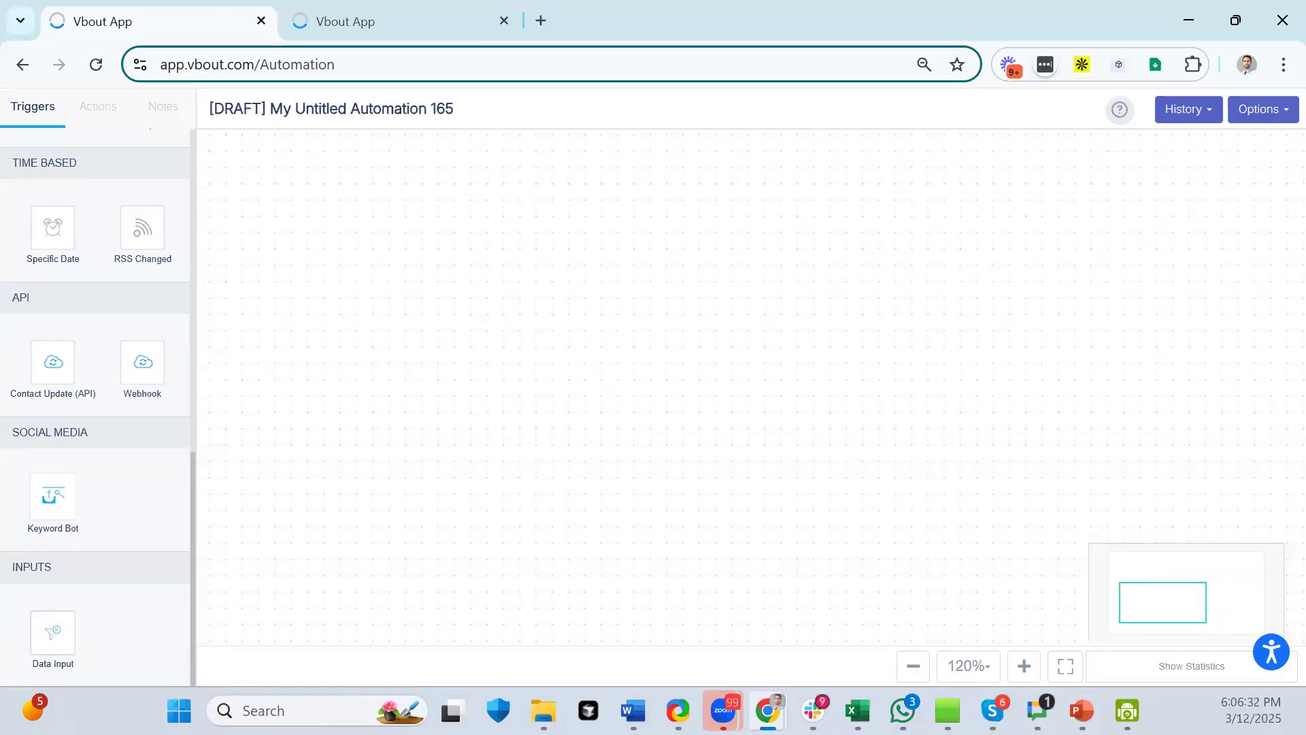
- Place a Keyword Bot trigger on the Marketing Automation Platform account, limited to the VBOUT affiliate program post
drag(53, 495, 368, 372)
drag(527, 426, 324, 403)
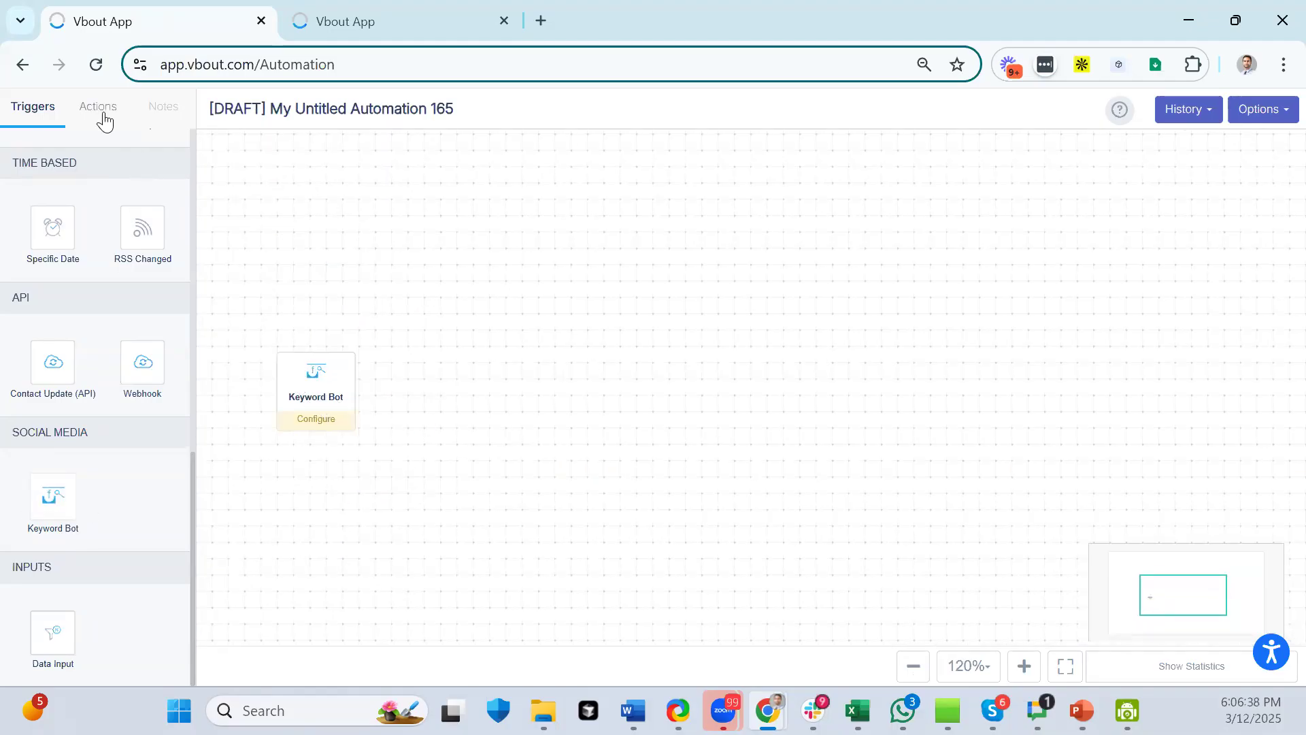
click(317, 368)
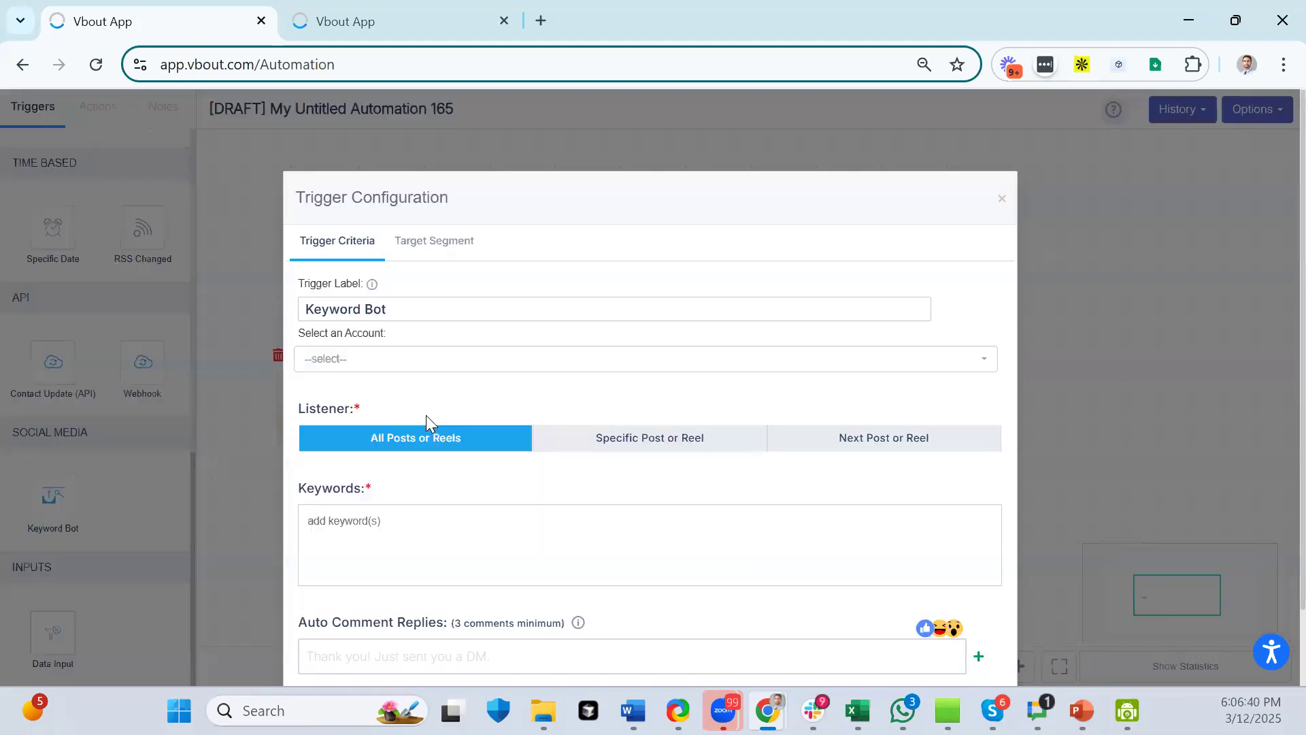
click(394, 361)
click(363, 511)
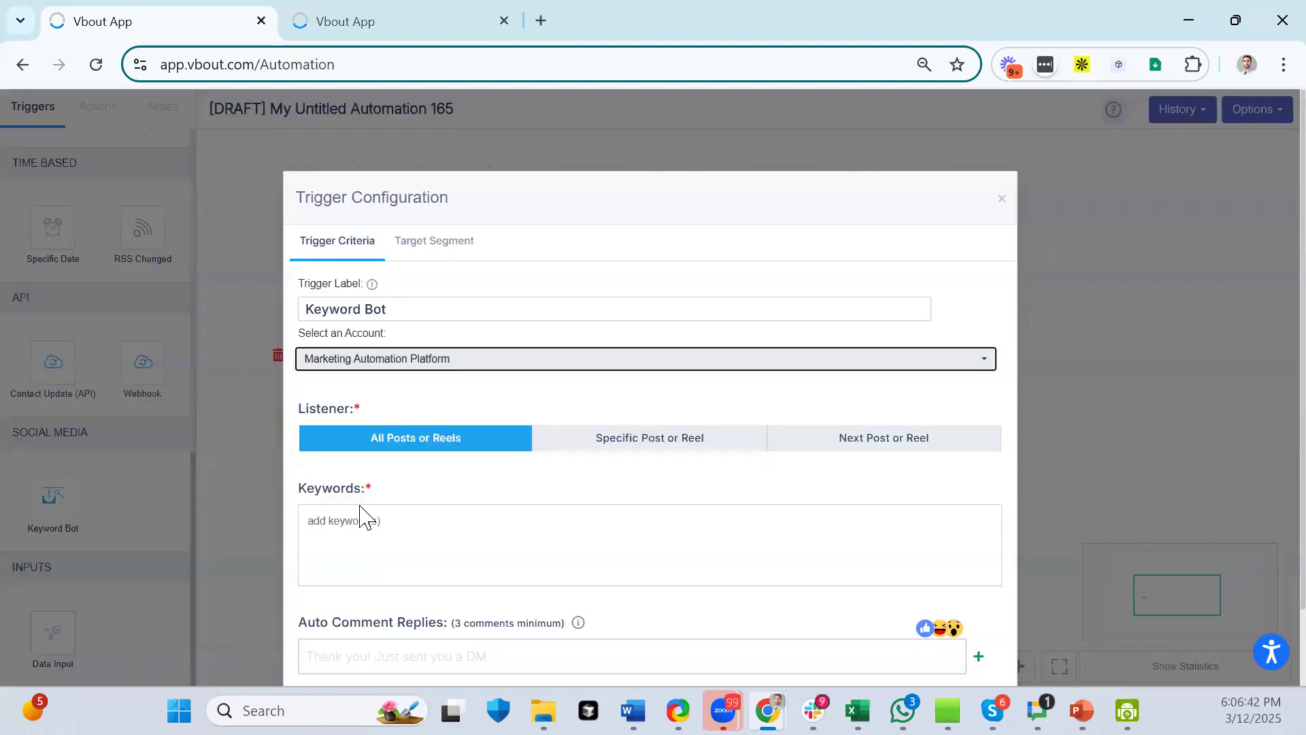
click(418, 523)
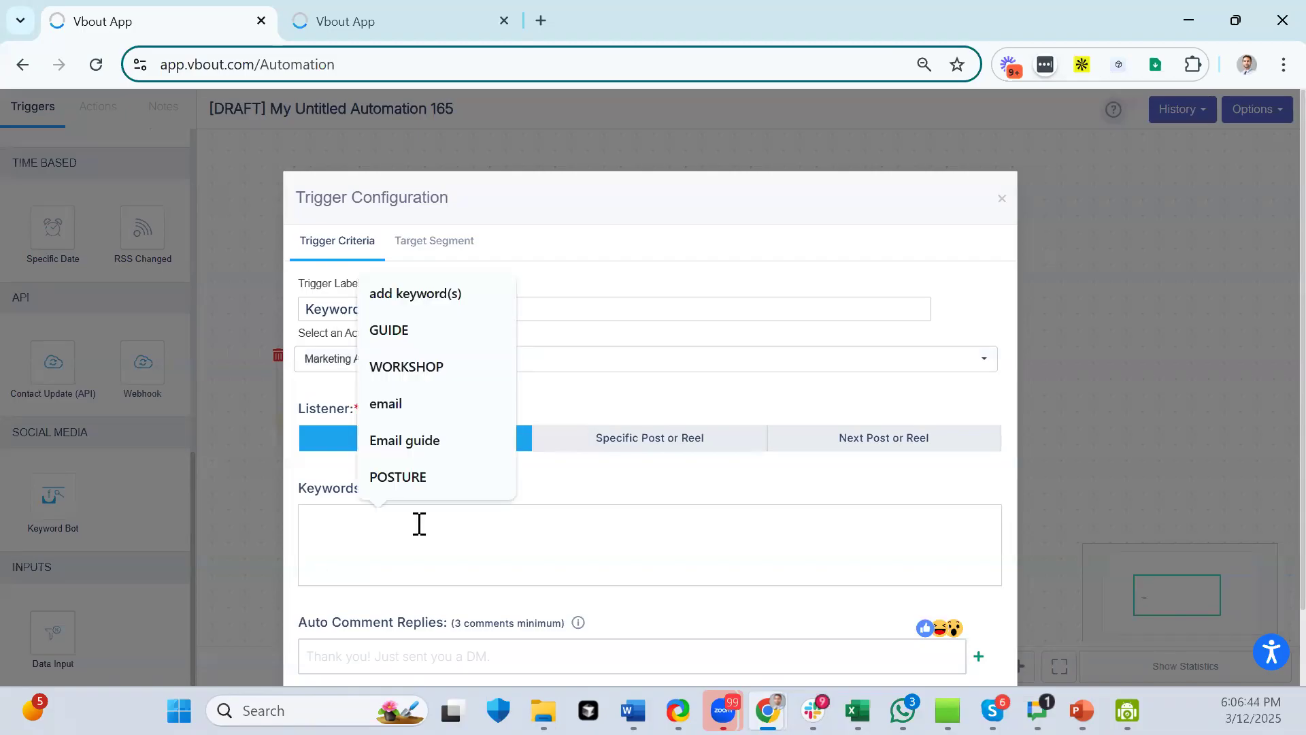
click(692, 449)
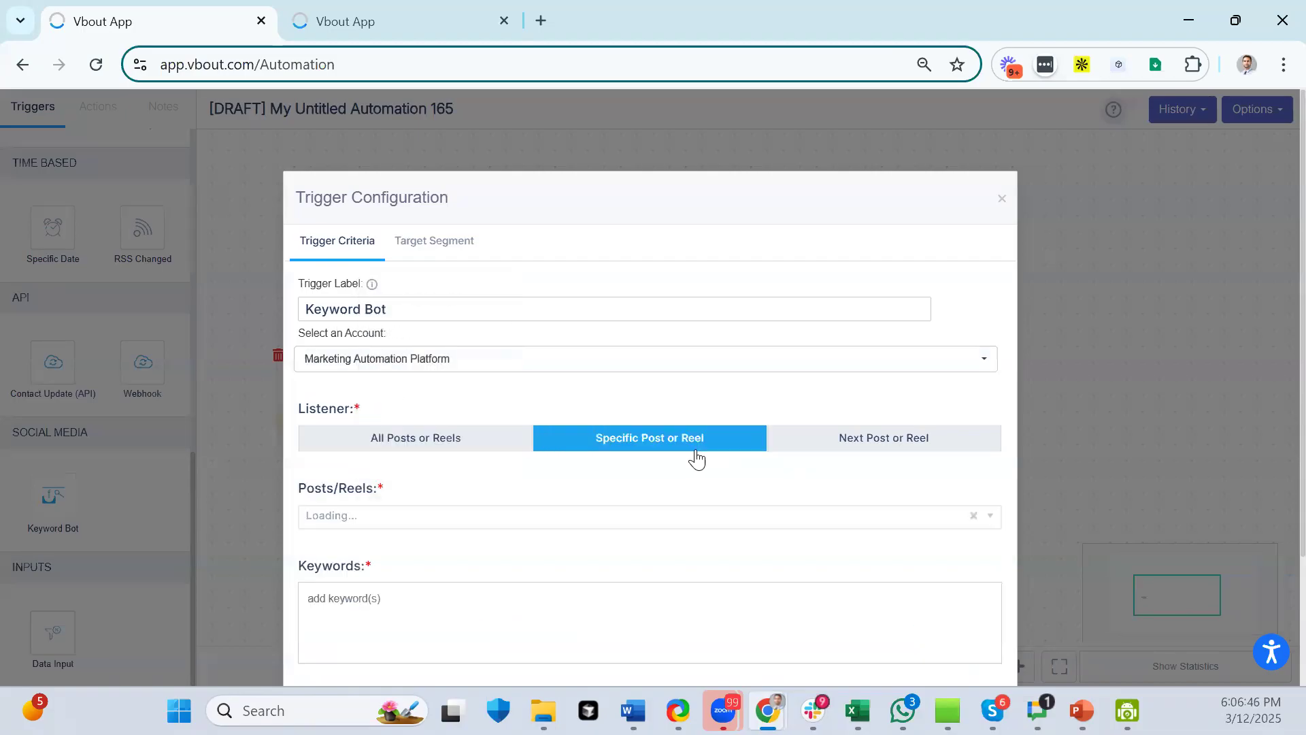
click(411, 449)
click(579, 441)
click(419, 518)
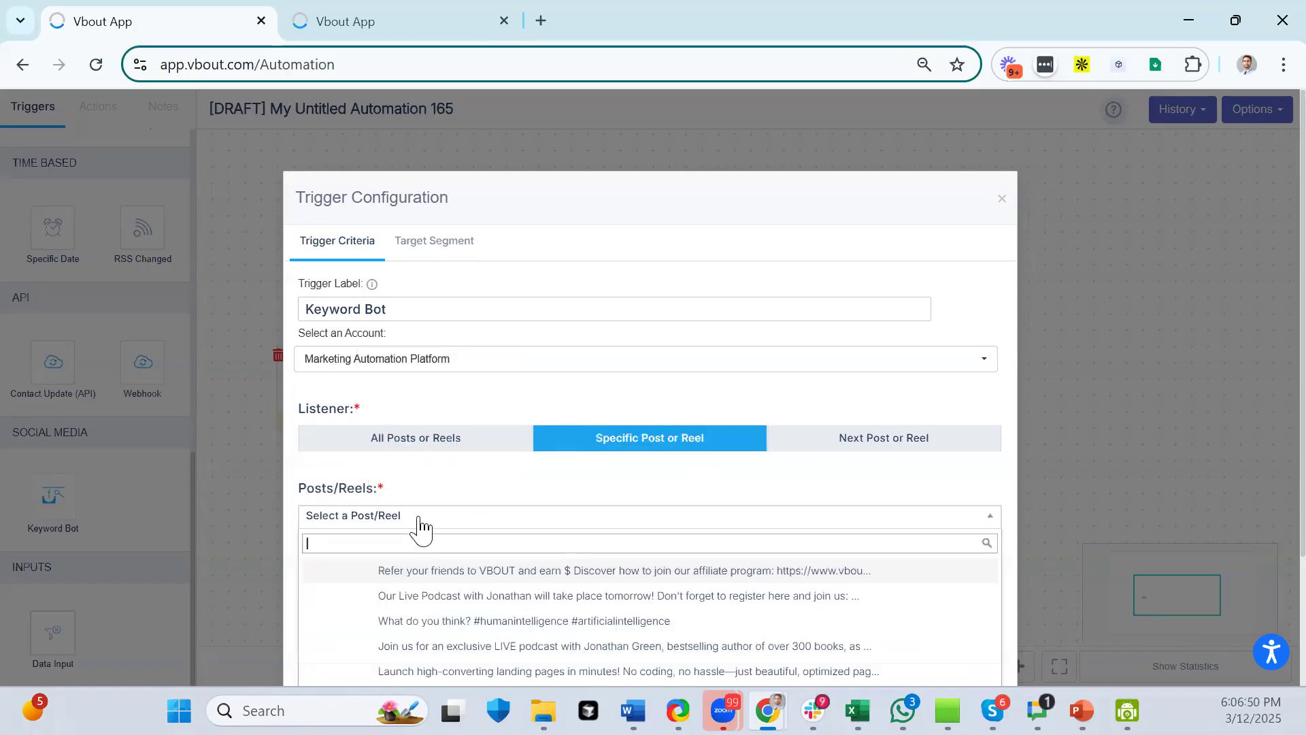
click(399, 622)
- Add the keyword COURSE and save the trigger configuration
scroll(467, 545, down, 5)
click(411, 472)
text(COURSE)
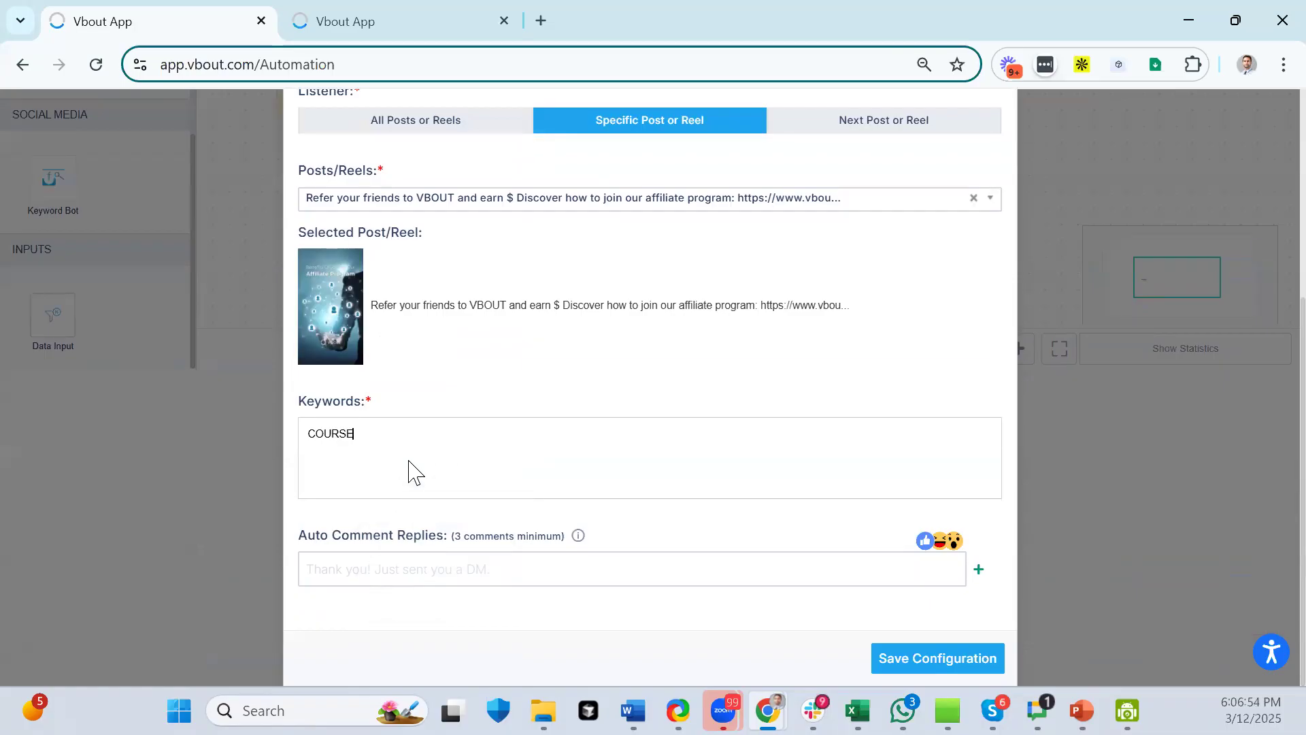
key(Return)
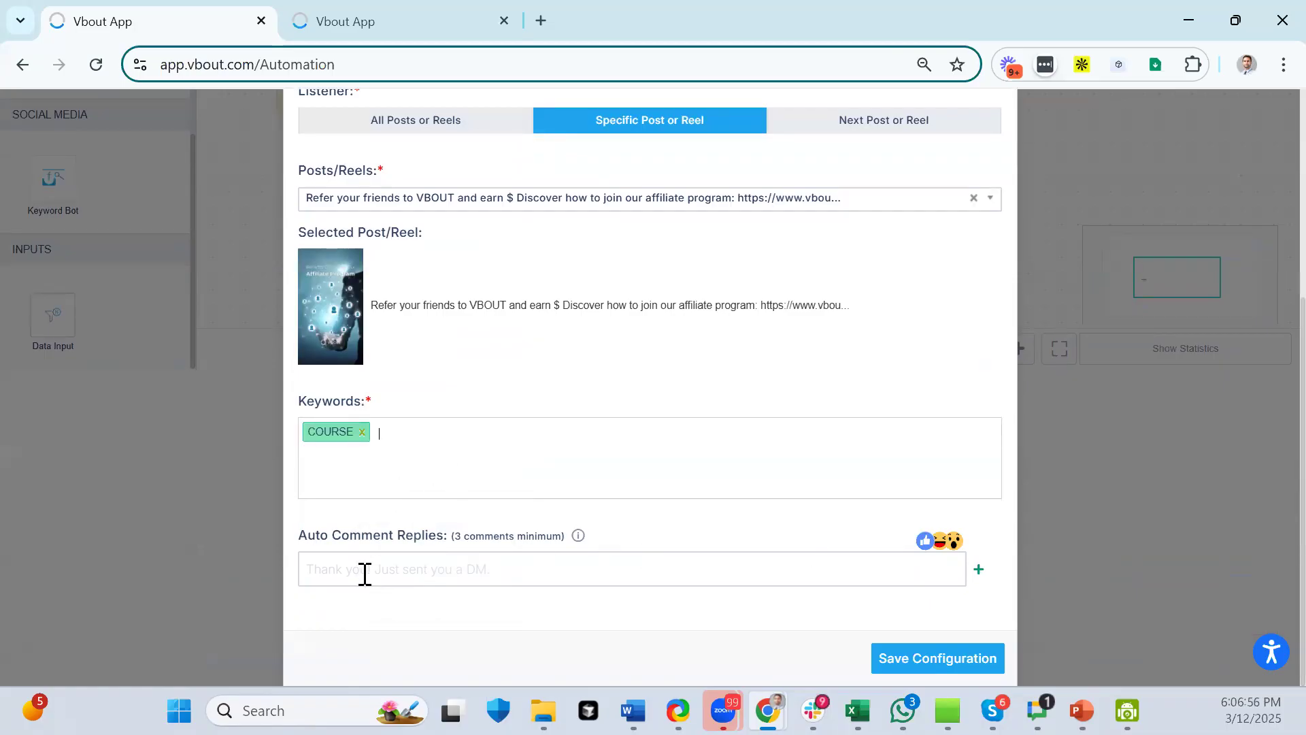
click(920, 672)
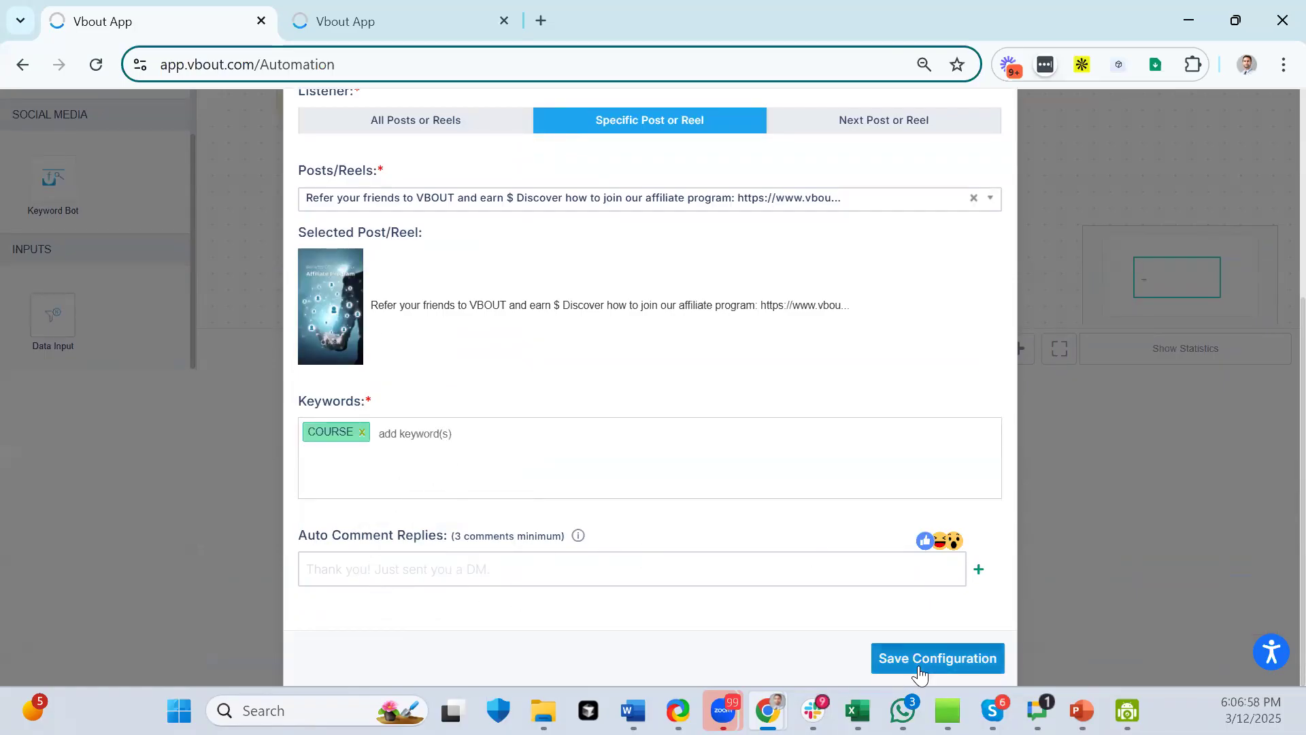
- Chain two Send DM actions one after another behind the Keyword Bot trigger
click(96, 107)
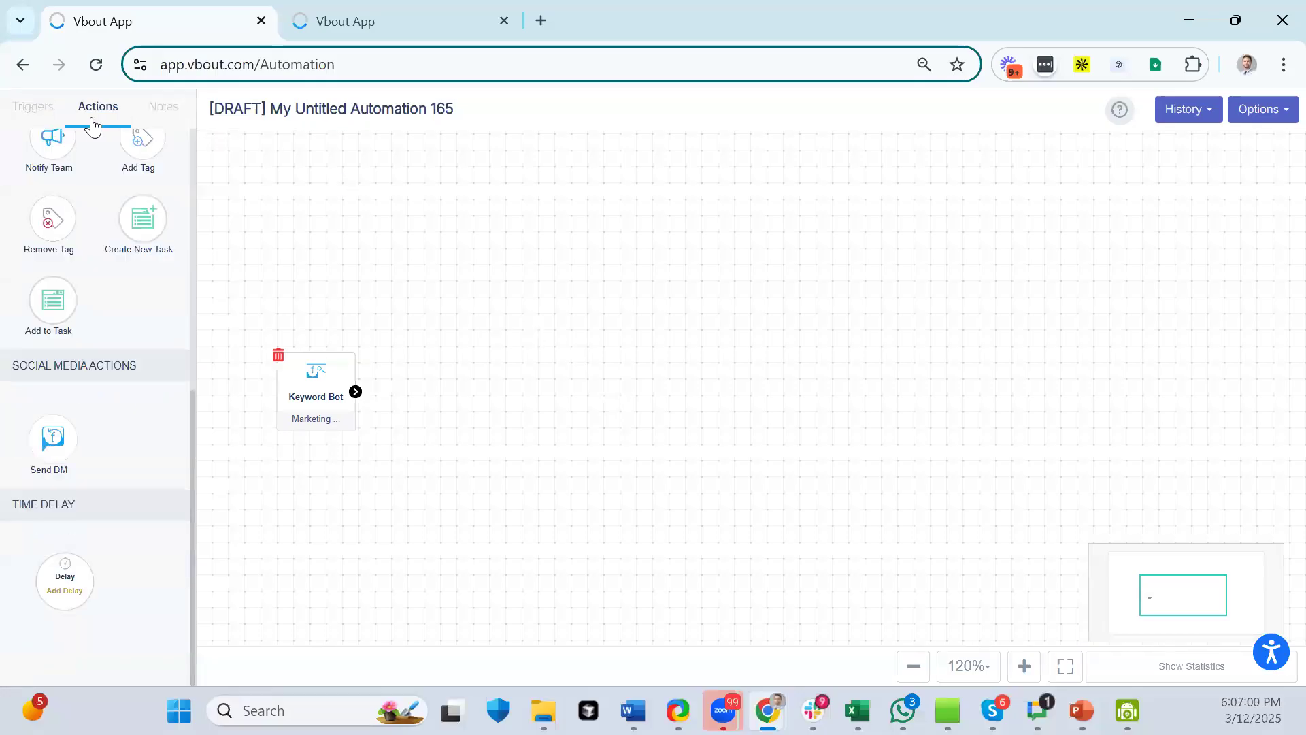
drag(33, 448, 612, 388)
drag(354, 391, 604, 370)
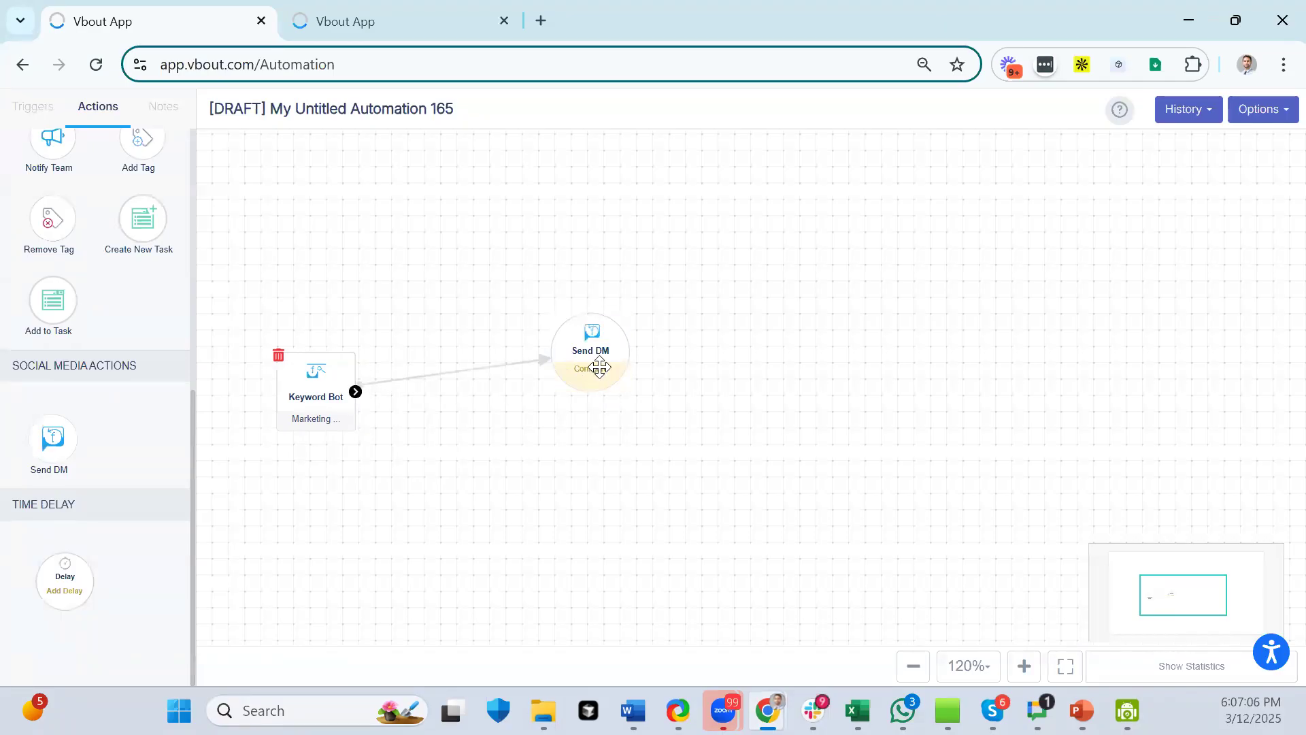
drag(573, 349, 535, 409)
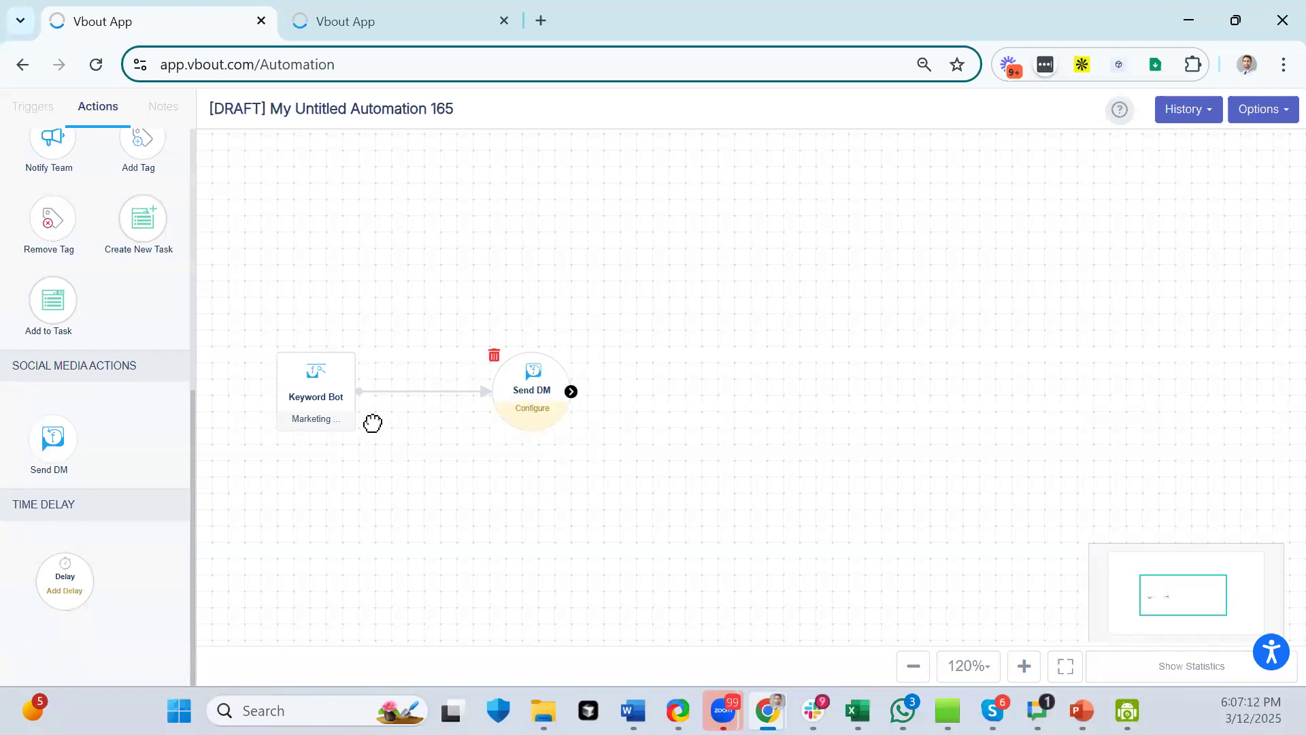
drag(53, 435, 783, 403)
drag(571, 391, 790, 401)
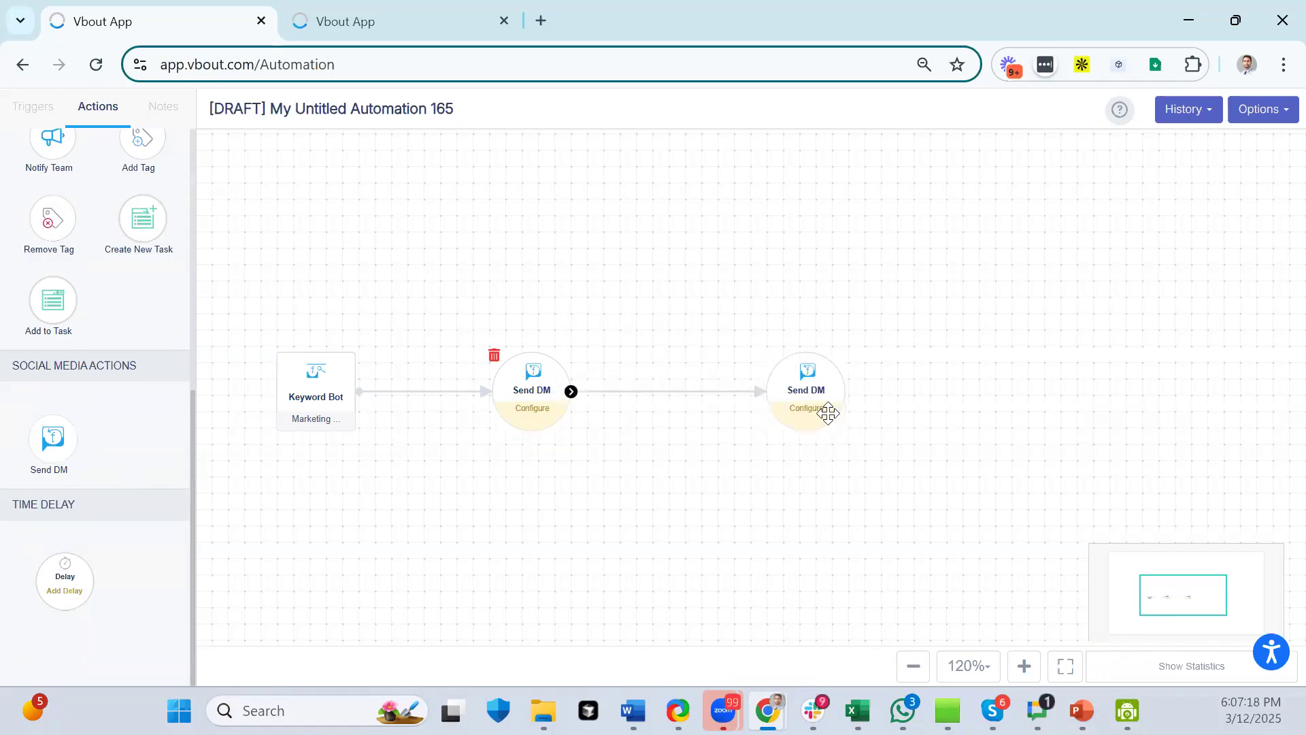
click(523, 393)
- Make the first Send DM a Form Message using the Leb-Bei business support list
click(483, 389)
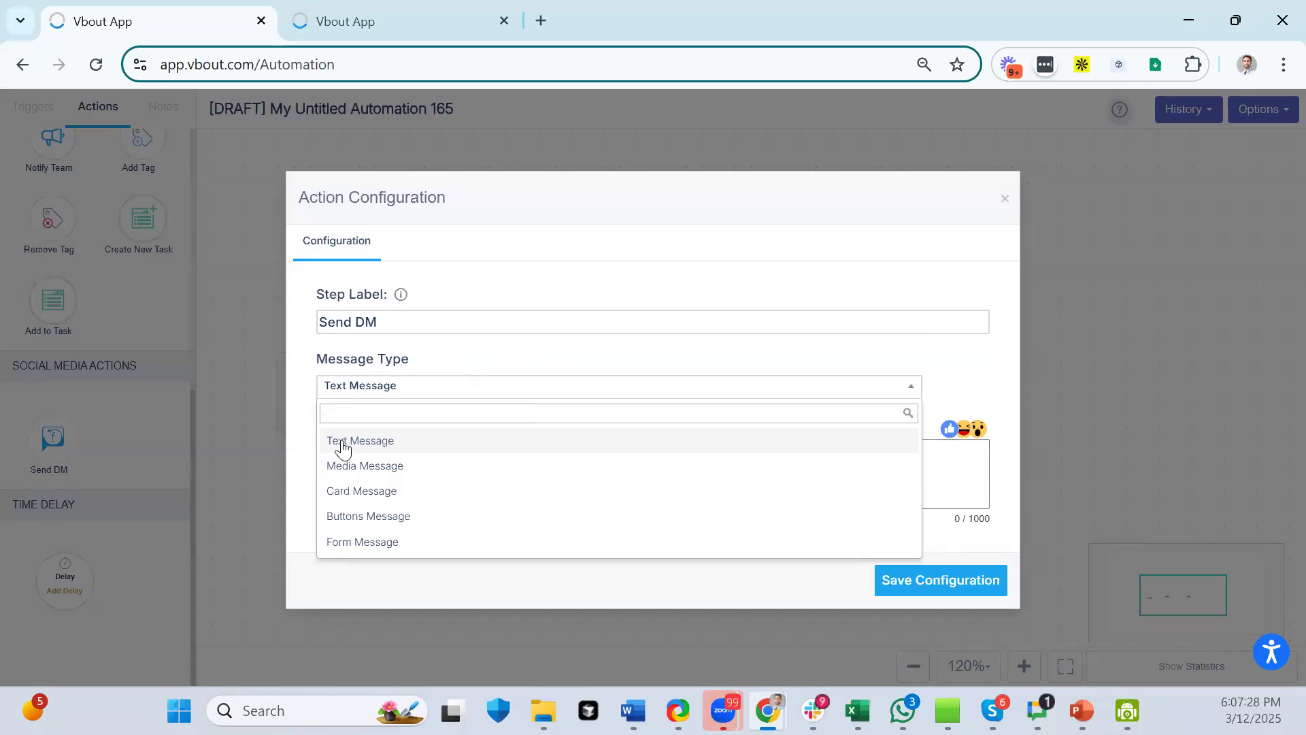
click(367, 541)
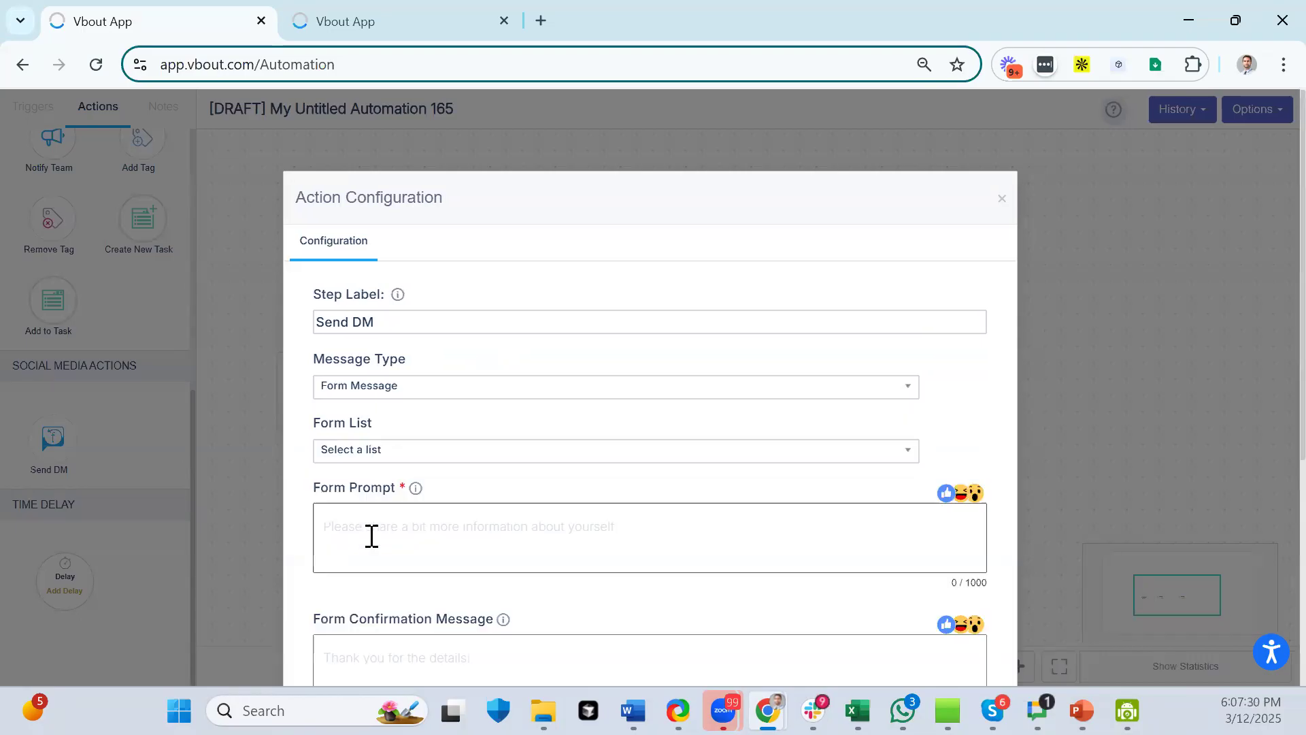
click(399, 457)
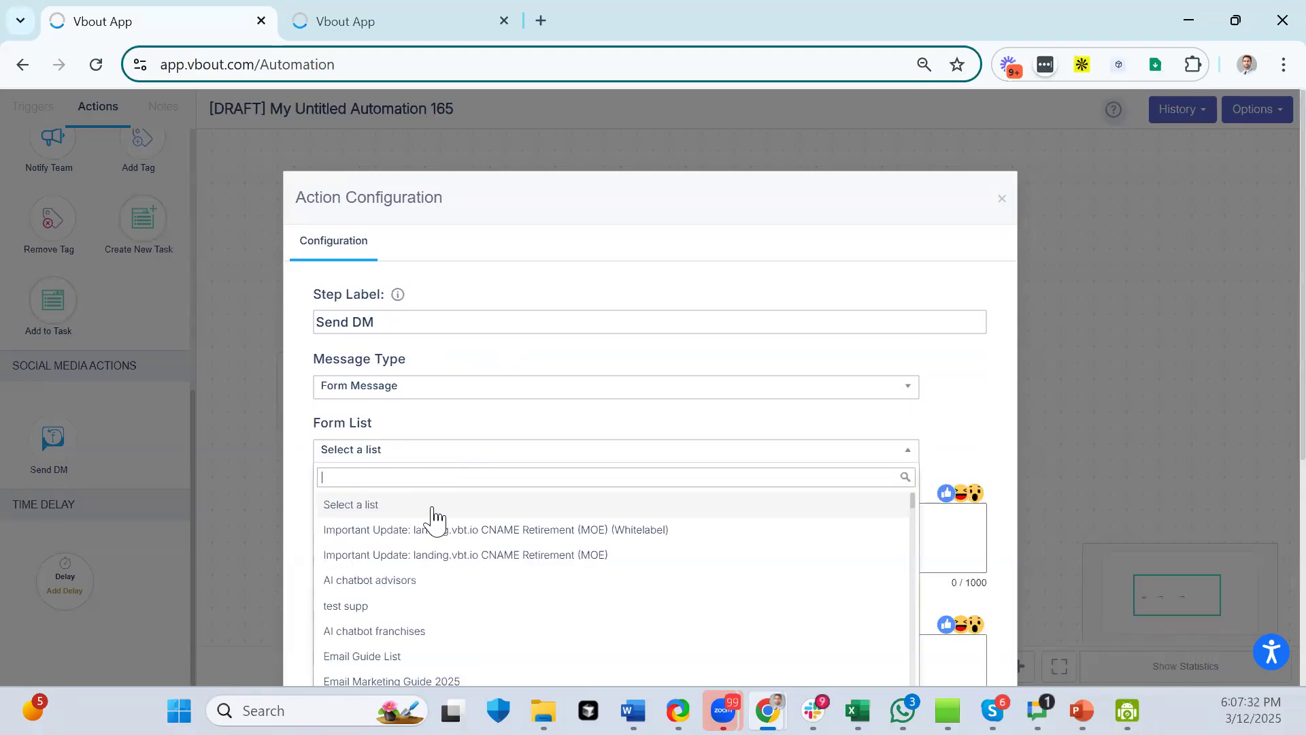
click(402, 656)
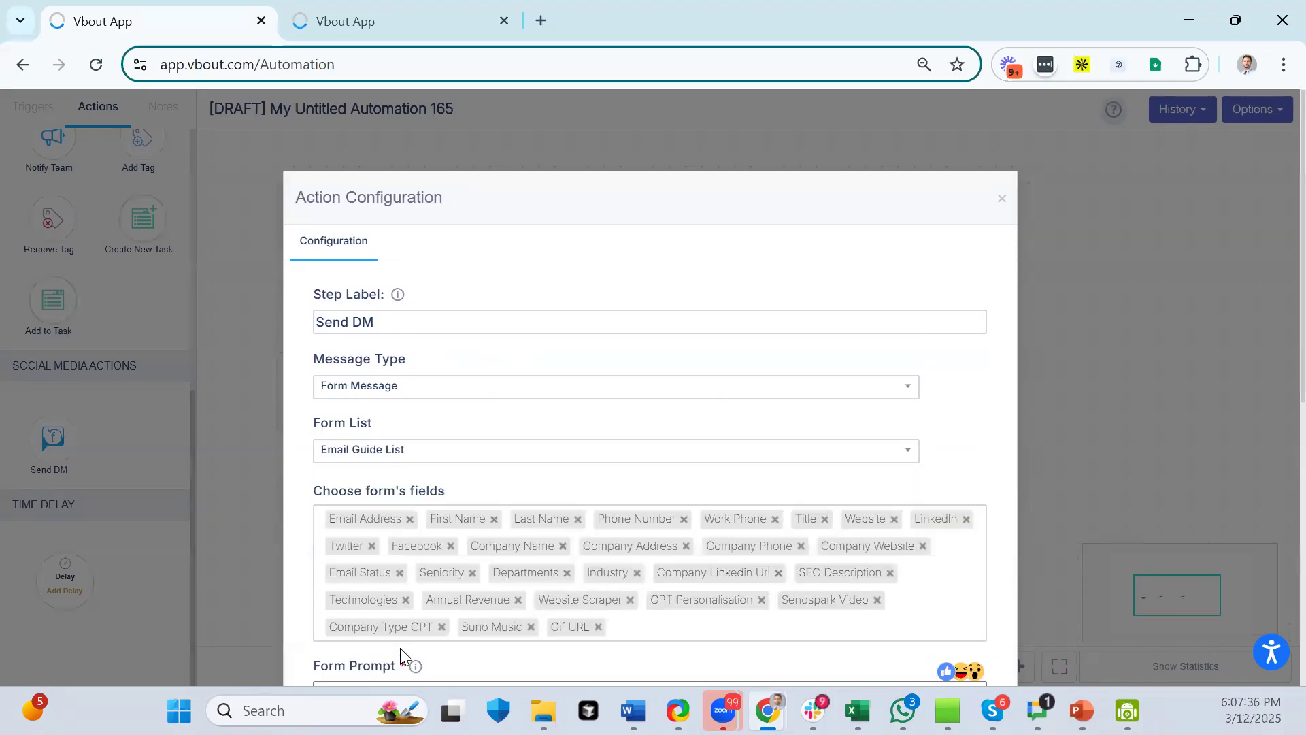
click(415, 457)
scroll(465, 538, down, 3)
scroll(465, 537, down, 10)
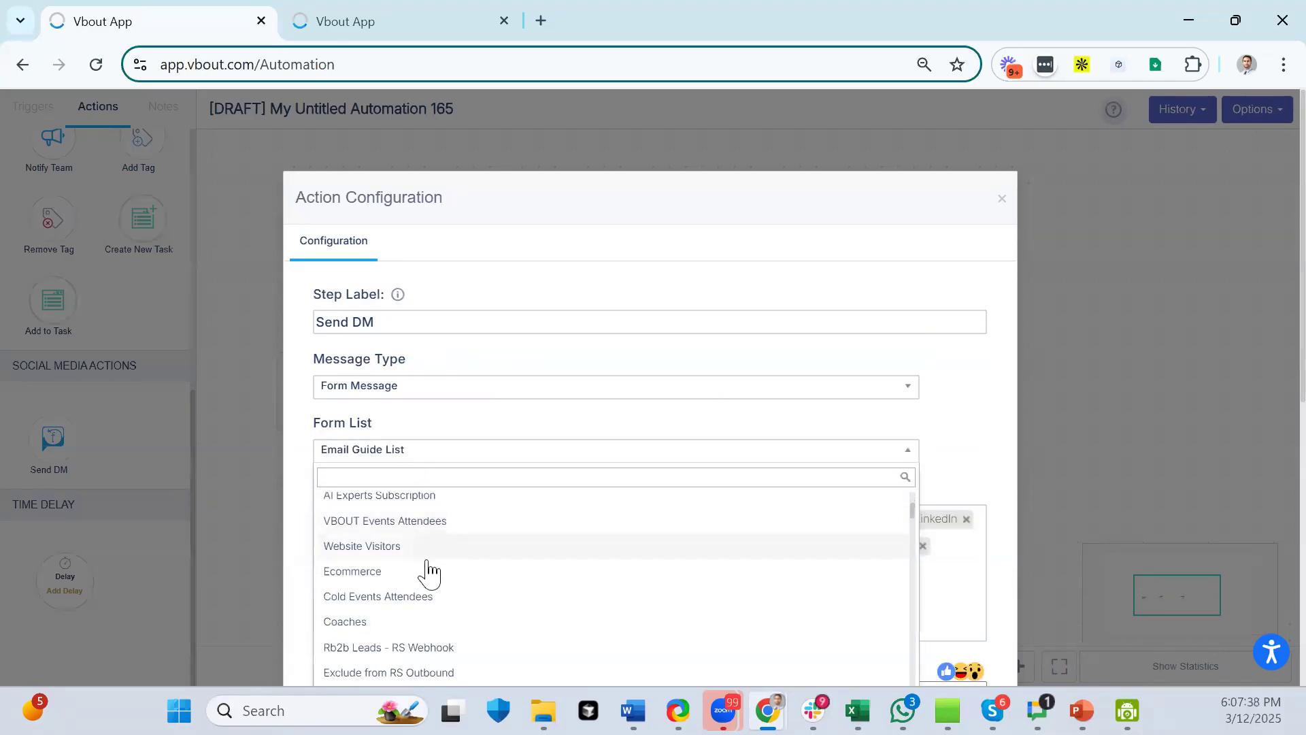
scroll(391, 599, down, 8)
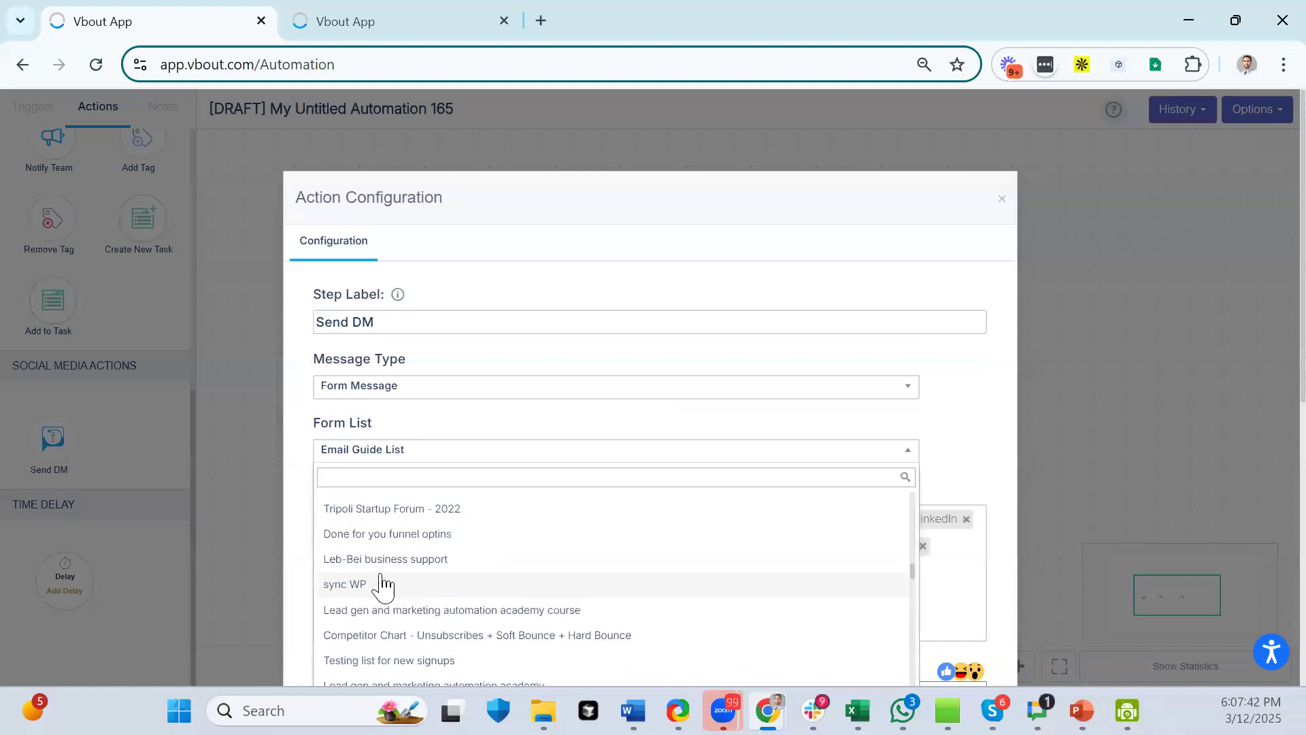
click(382, 564)
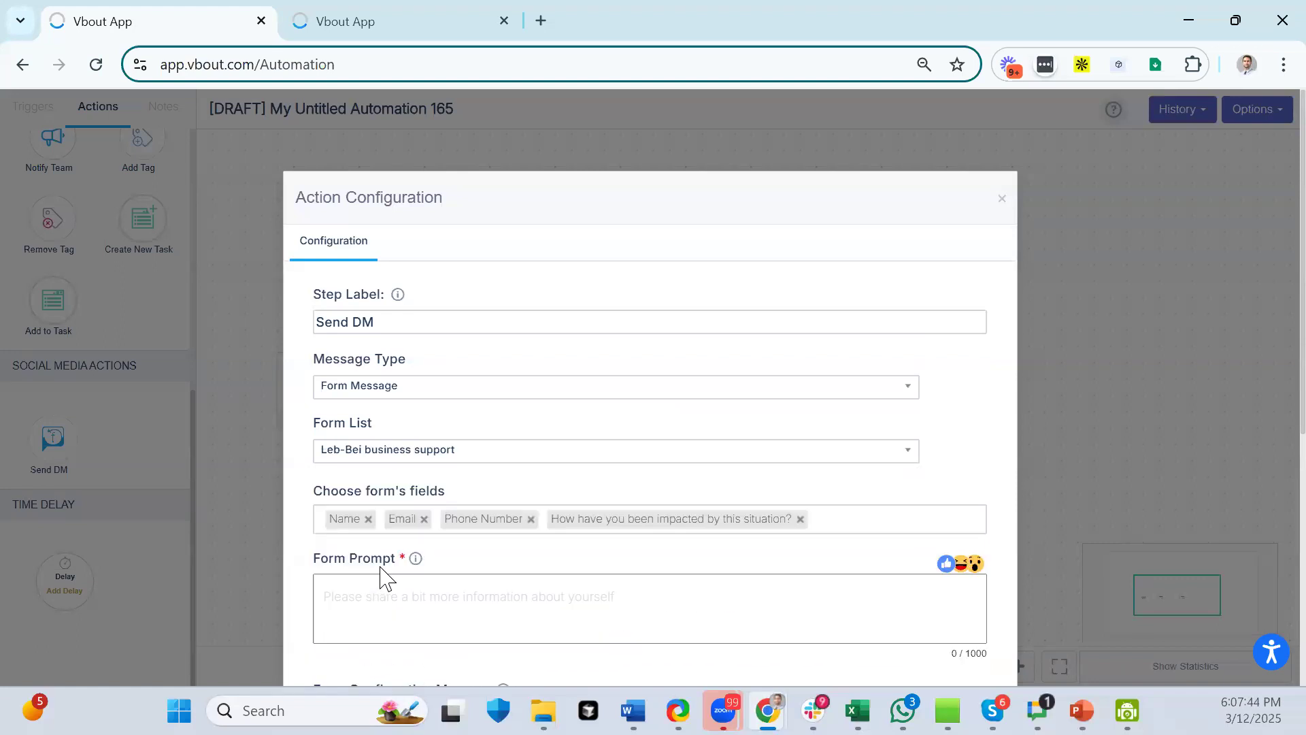
- Remove the Name, Phone Number and impact-question fields, and write the course sign-up prompt
click(368, 519)
click(471, 519)
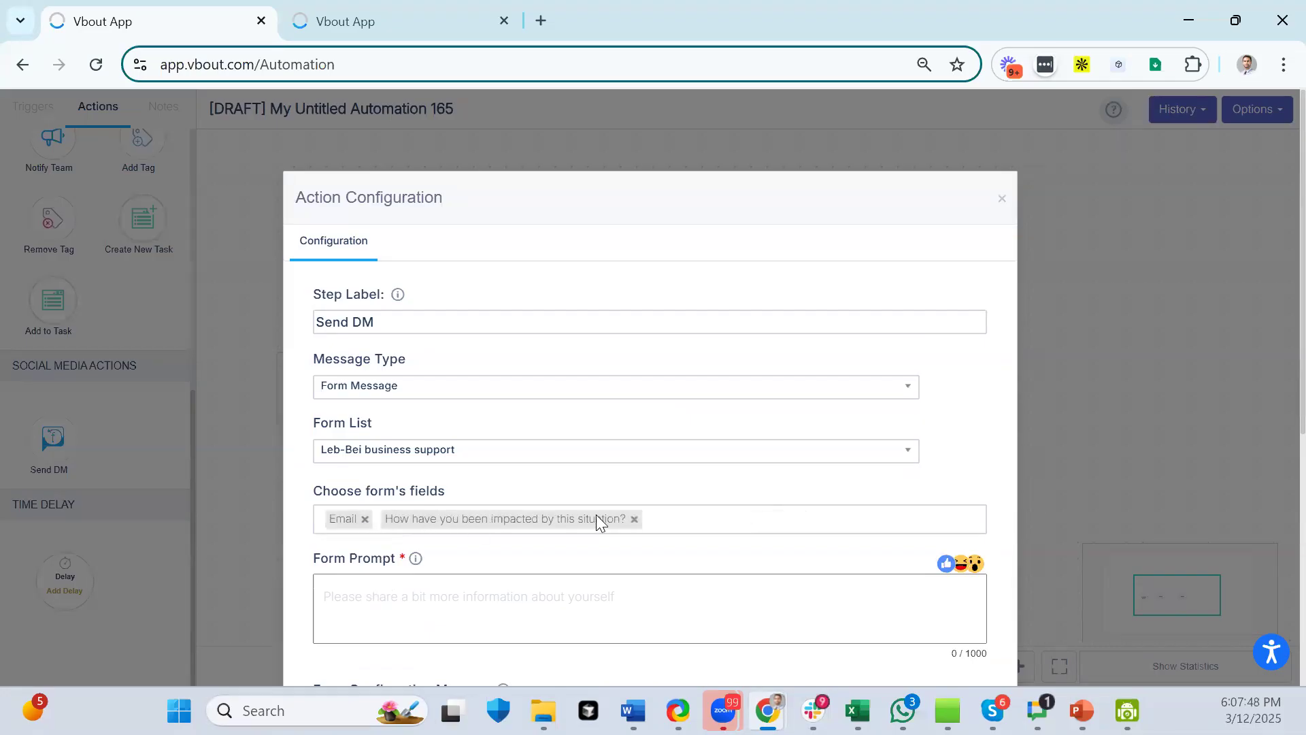
click(635, 520)
click(409, 598)
text(Thank you for your)
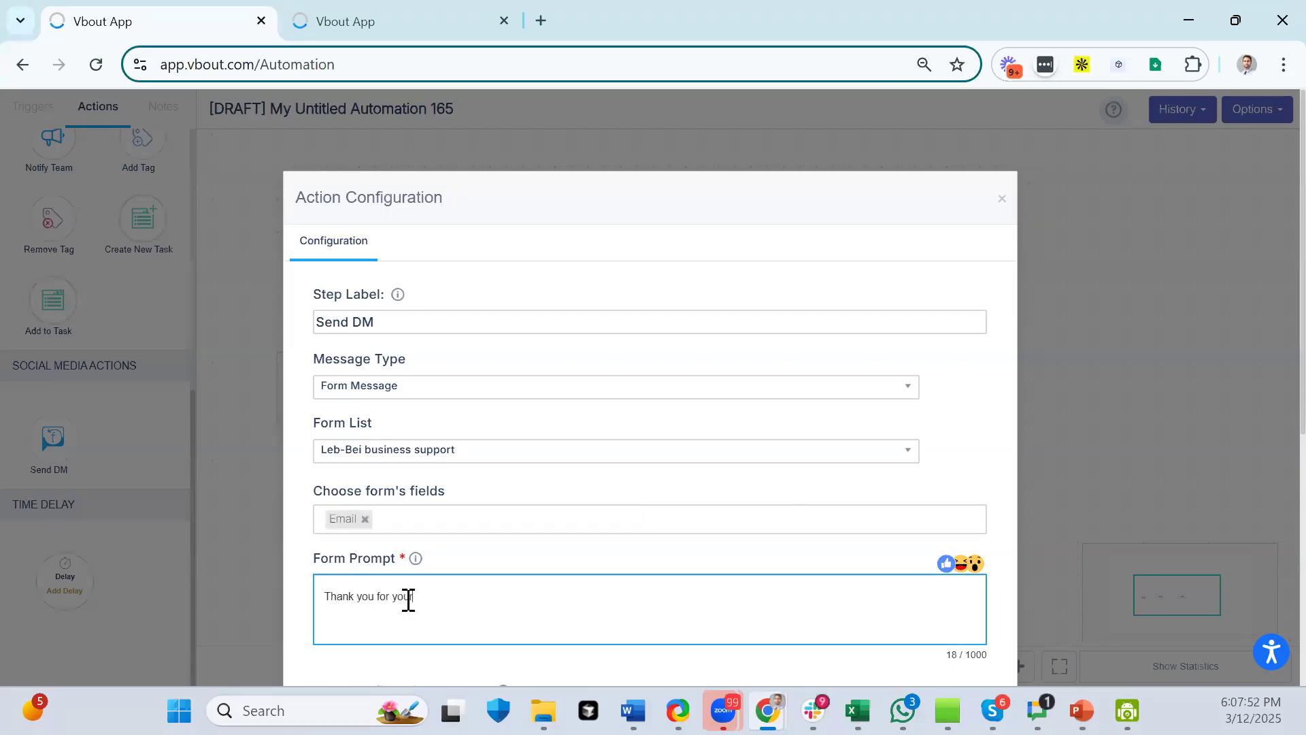
text( interest in the course, please shar)
text(e your email )
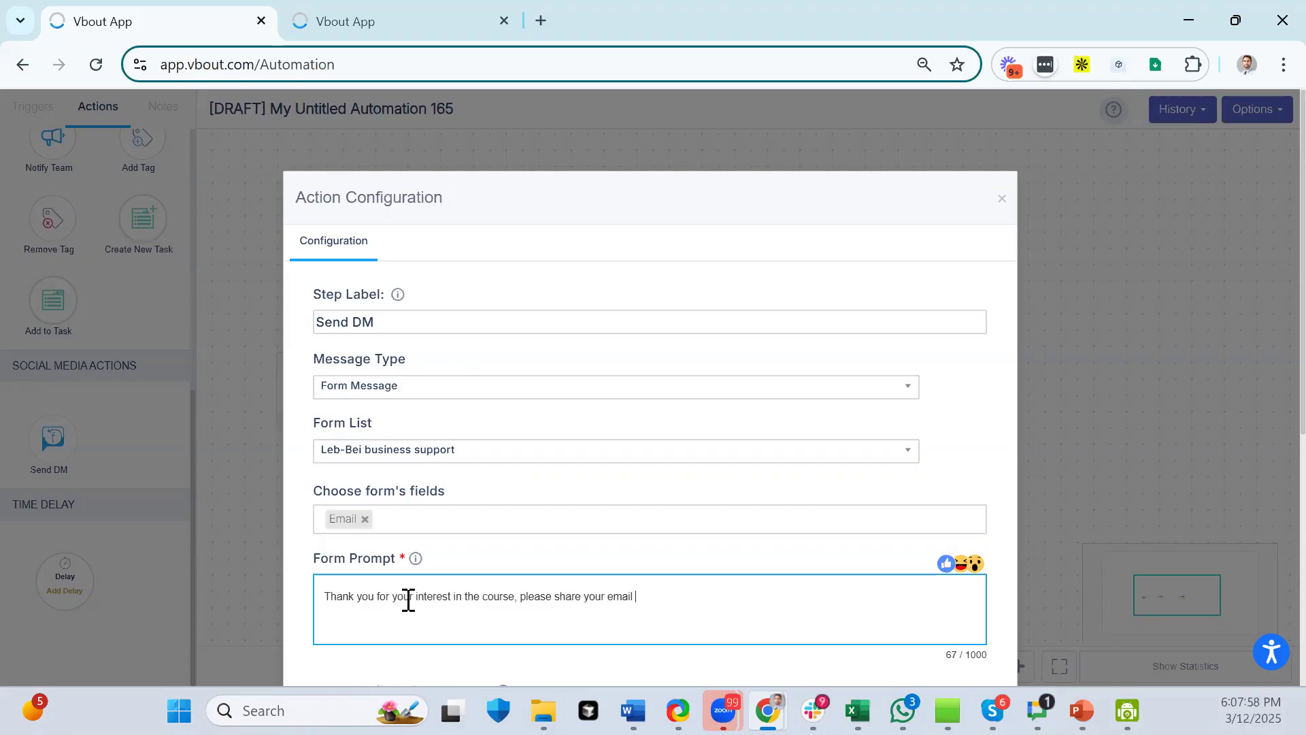
text(and i will send you the de signup credentials.)
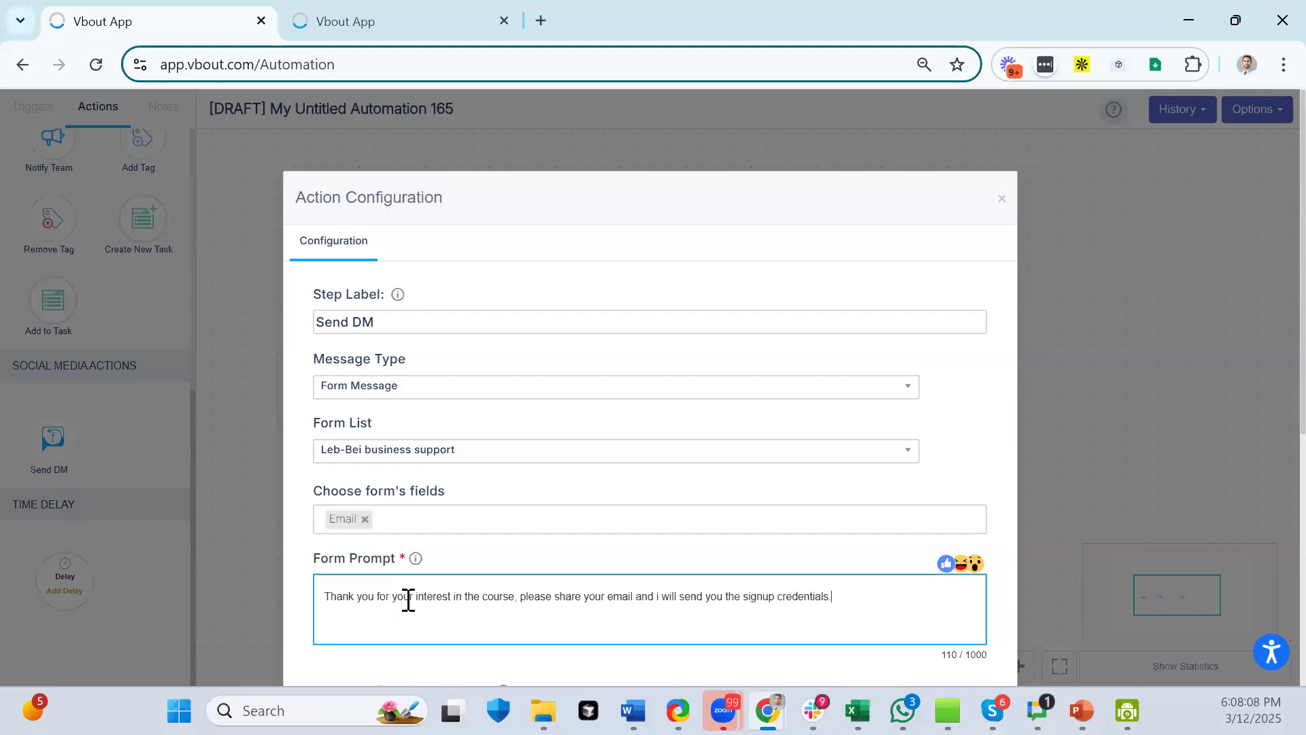
- Enter the confirmation 'Thank you, please check your inbox.' and save the first Send DM
scroll(880, 510, down, 5)
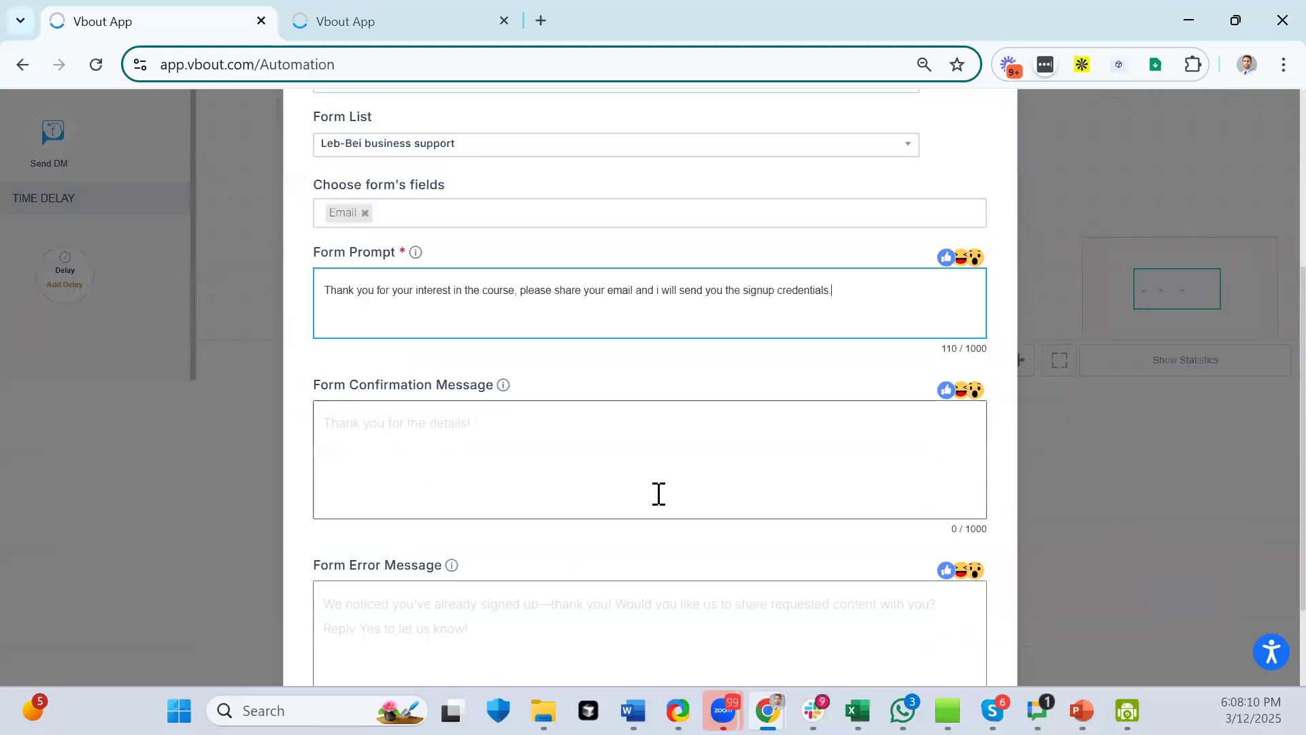
click(469, 443)
text(Thankyou)
key(BackSpace)
key(BackSpace)
text(k yo, please check your inbox.)
click(372, 421)
text(u)
scroll(980, 605, down, 2)
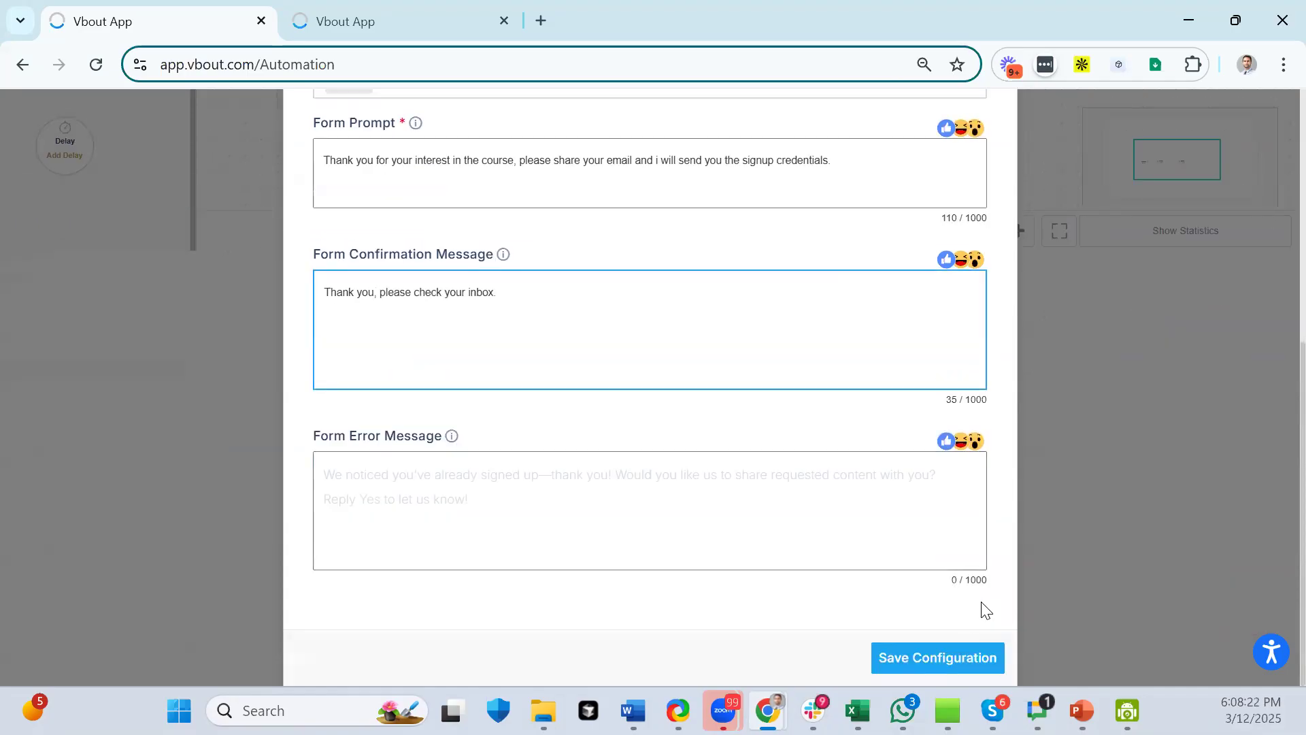
click(928, 658)
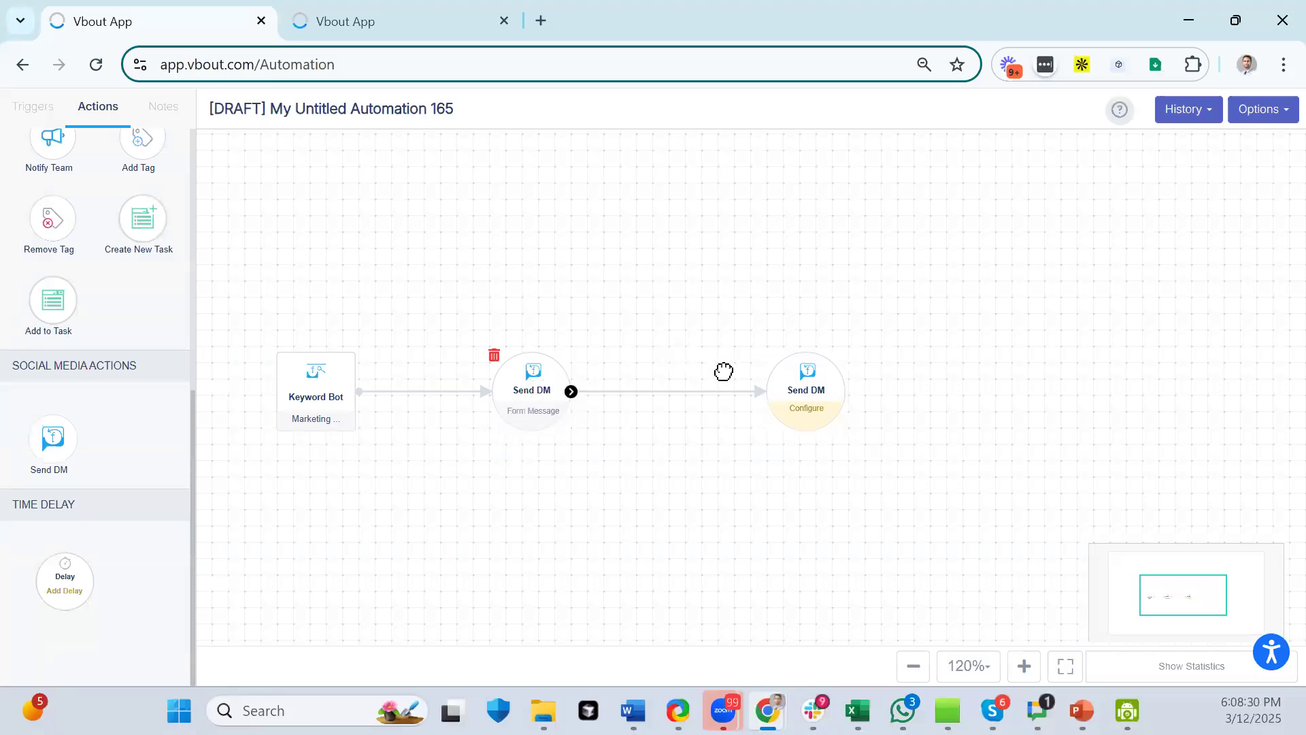
- Set the second Send DM to a Media Message with Image as the media type
click(793, 384)
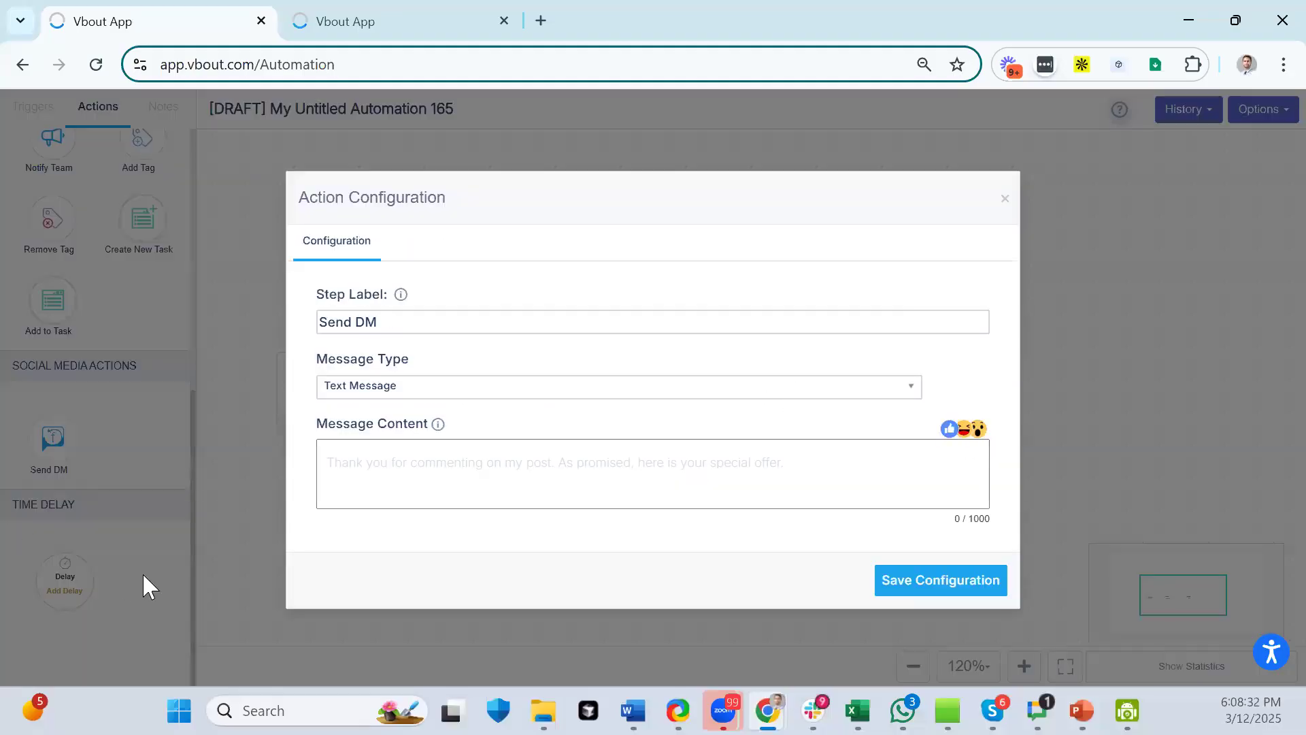
click(406, 398)
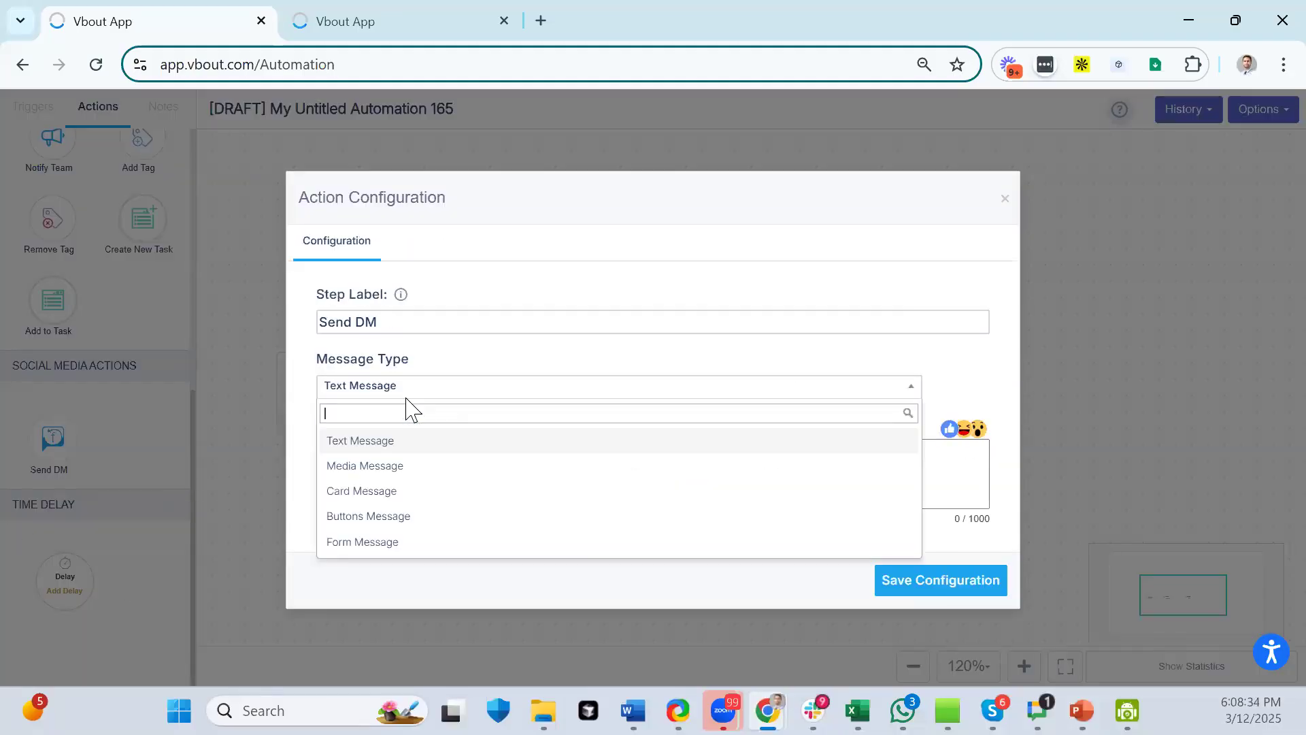
click(393, 469)
click(391, 458)
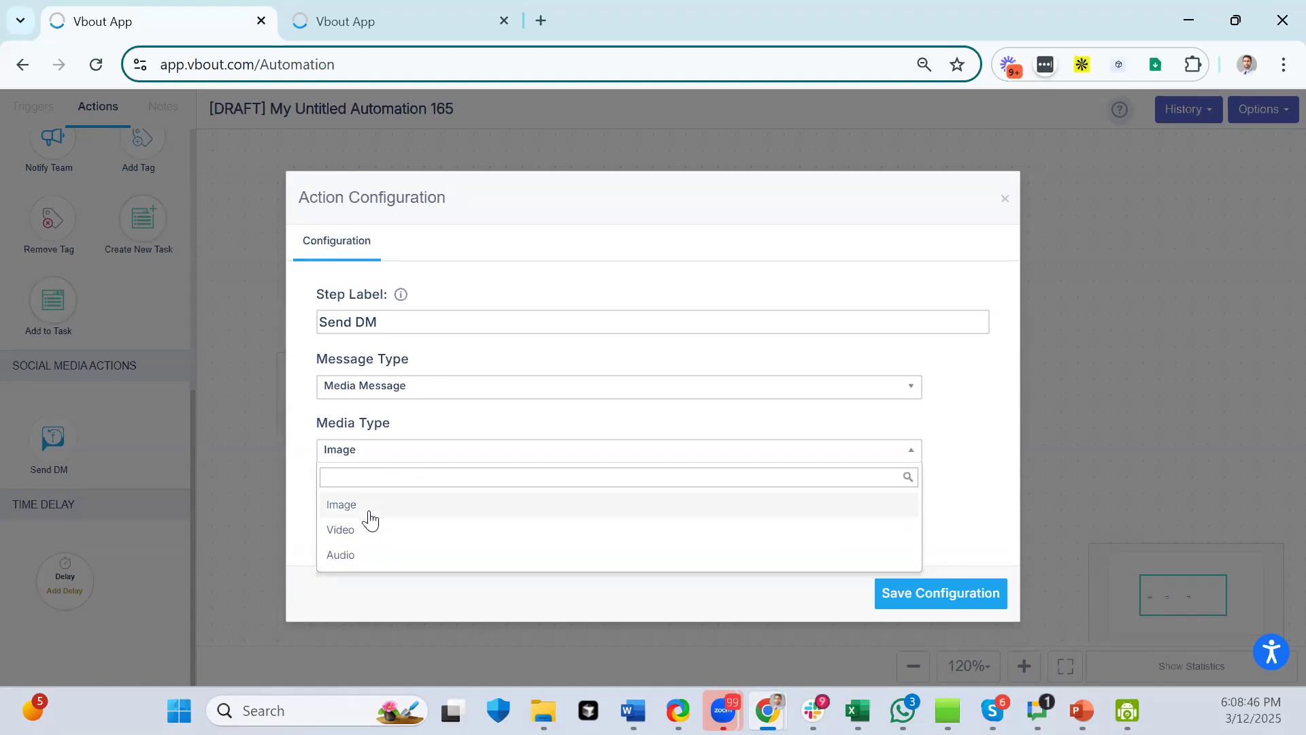
click(342, 504)
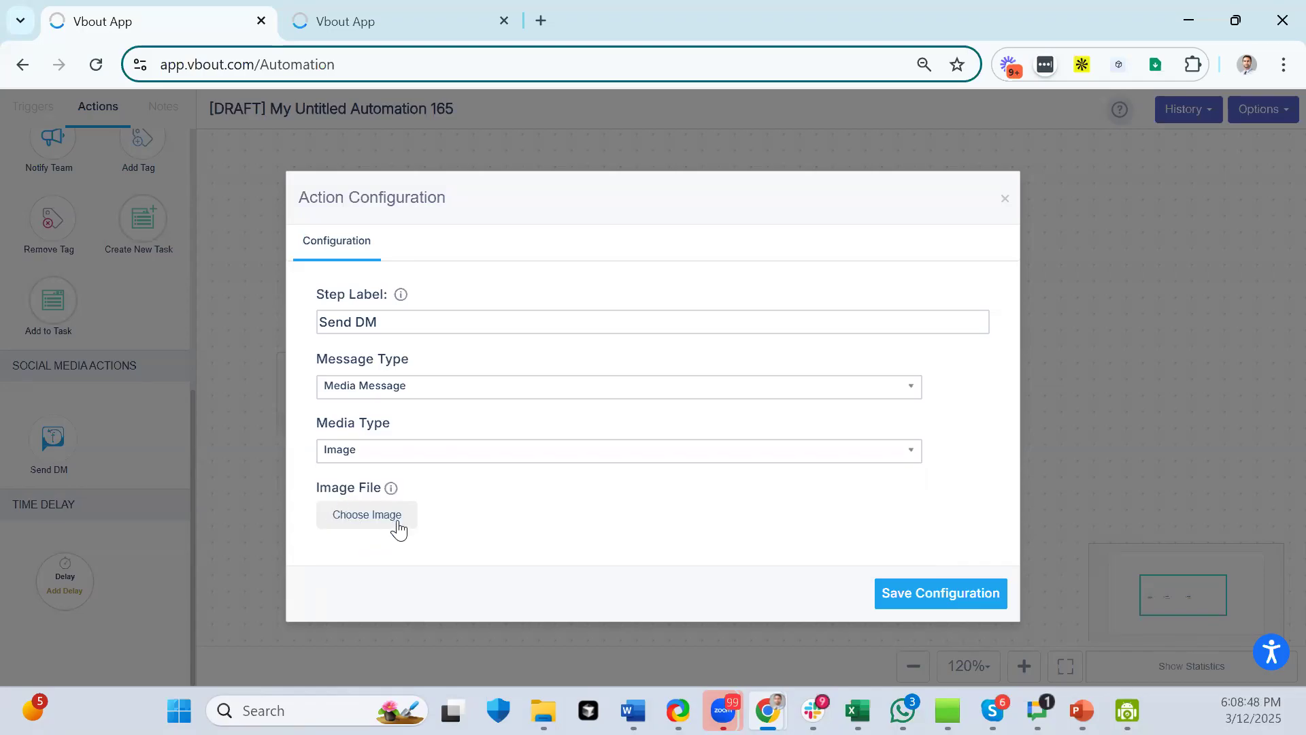
- Save the second Send DM and chain a third Send DM after it
click(993, 593)
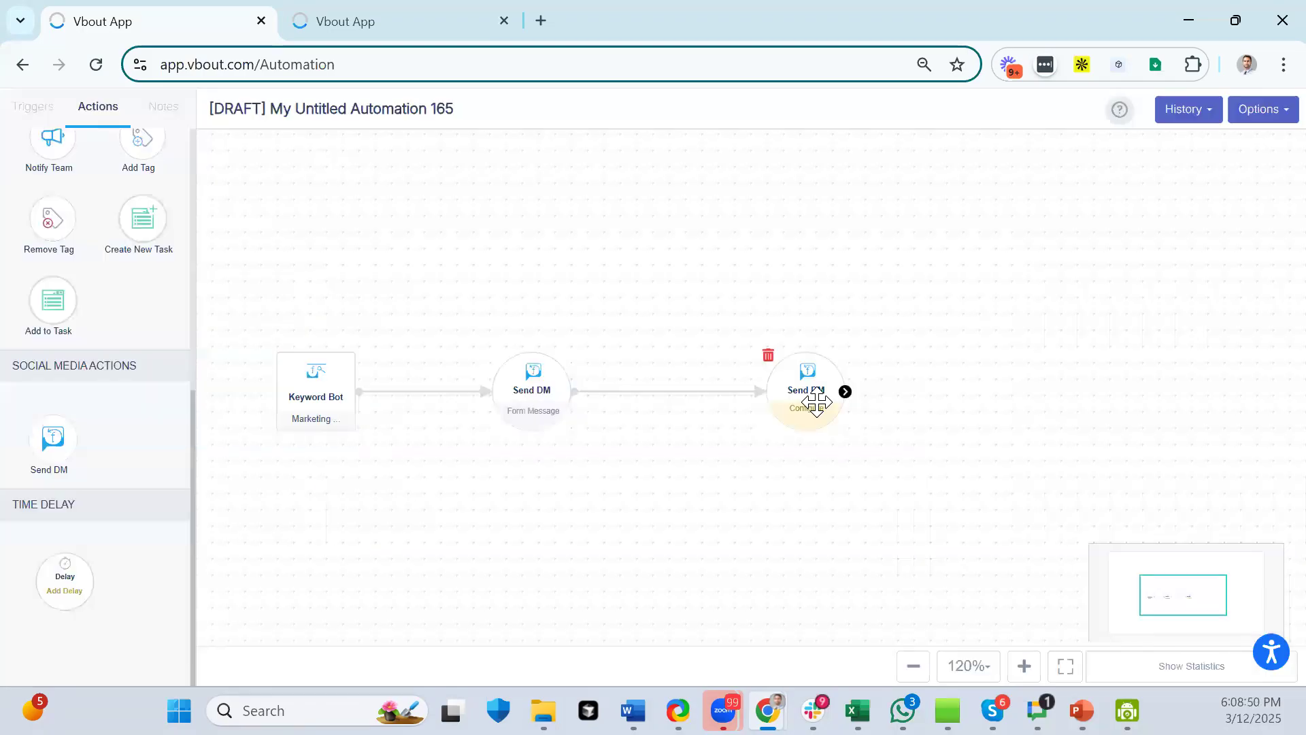
drag(810, 566, 630, 519)
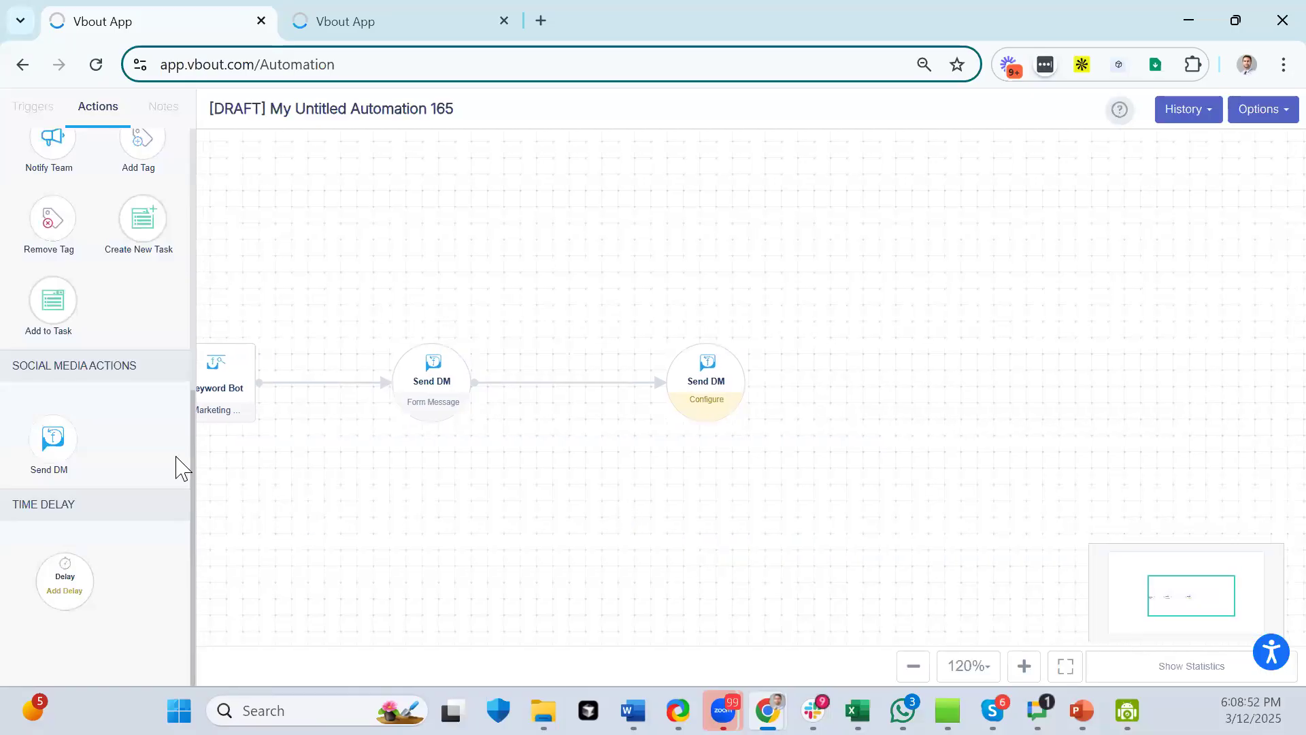
drag(53, 439, 885, 404)
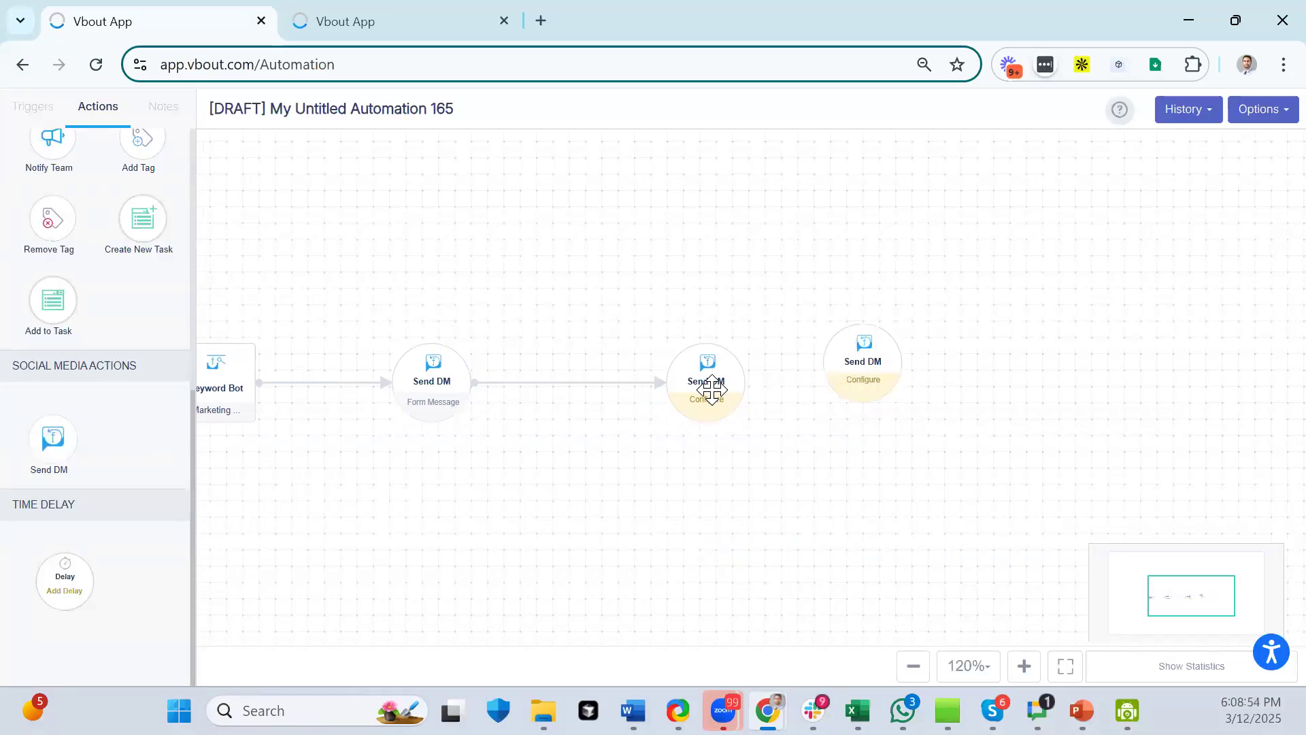
drag(745, 383, 860, 376)
click(859, 376)
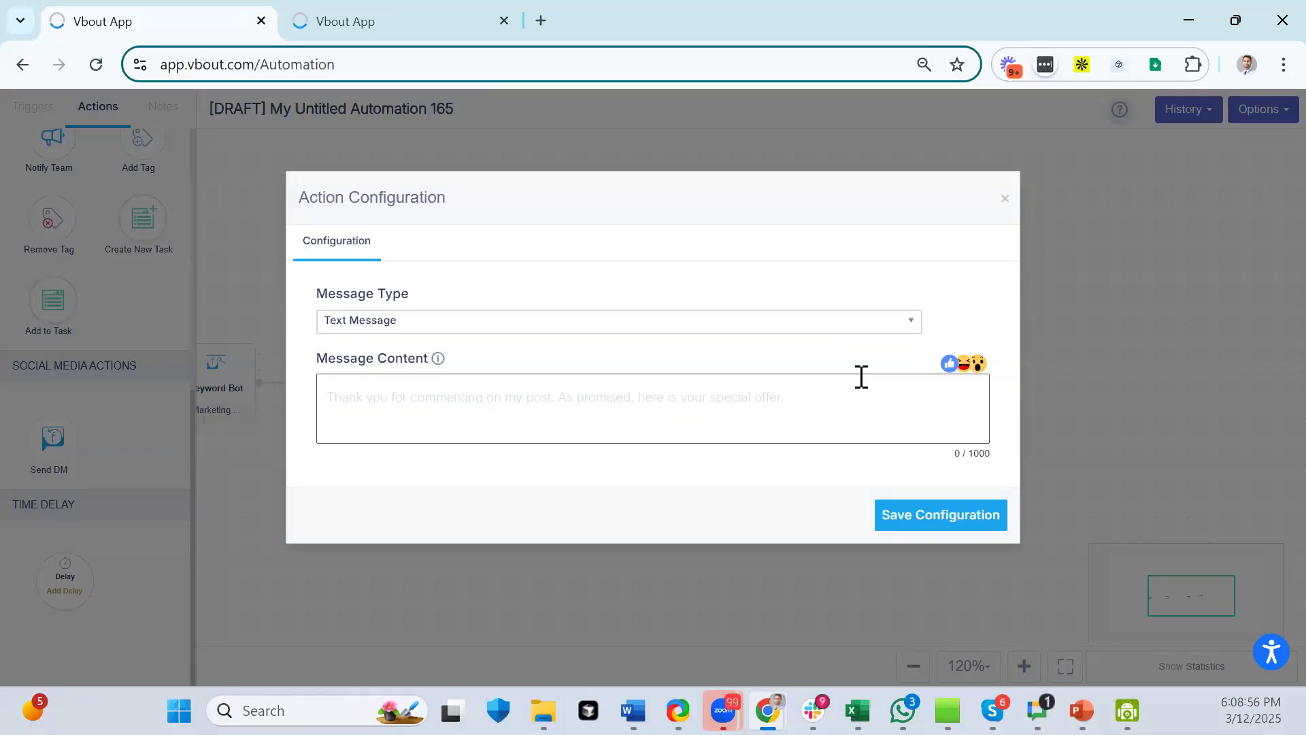
- Make the third Send DM a Card Message with three button rows
click(572, 388)
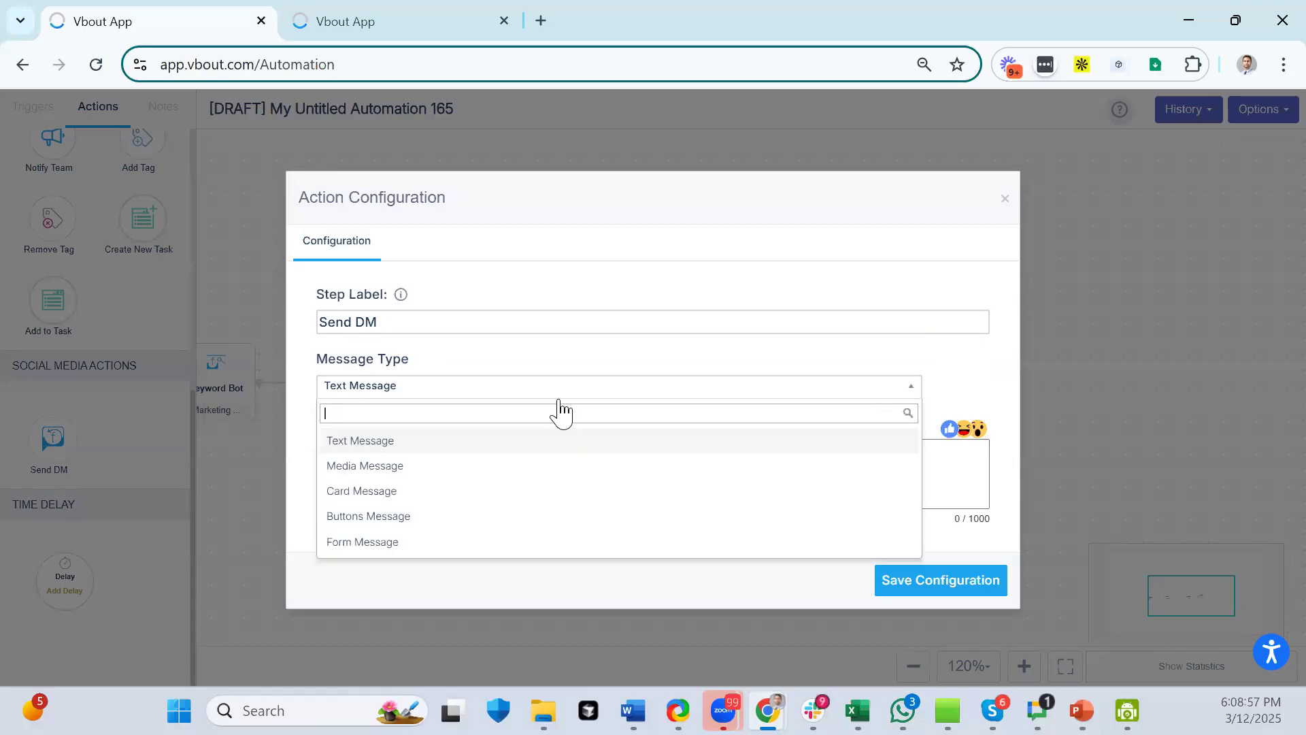
click(374, 493)
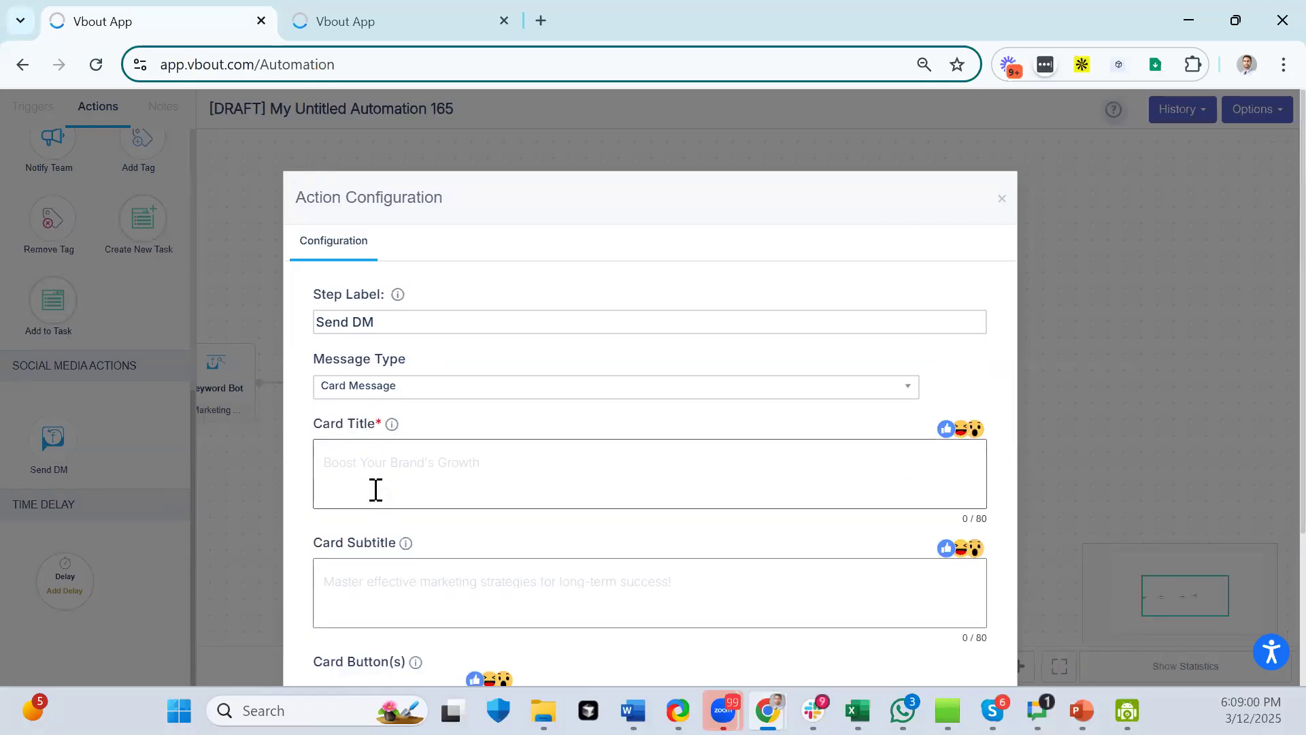
click(393, 447)
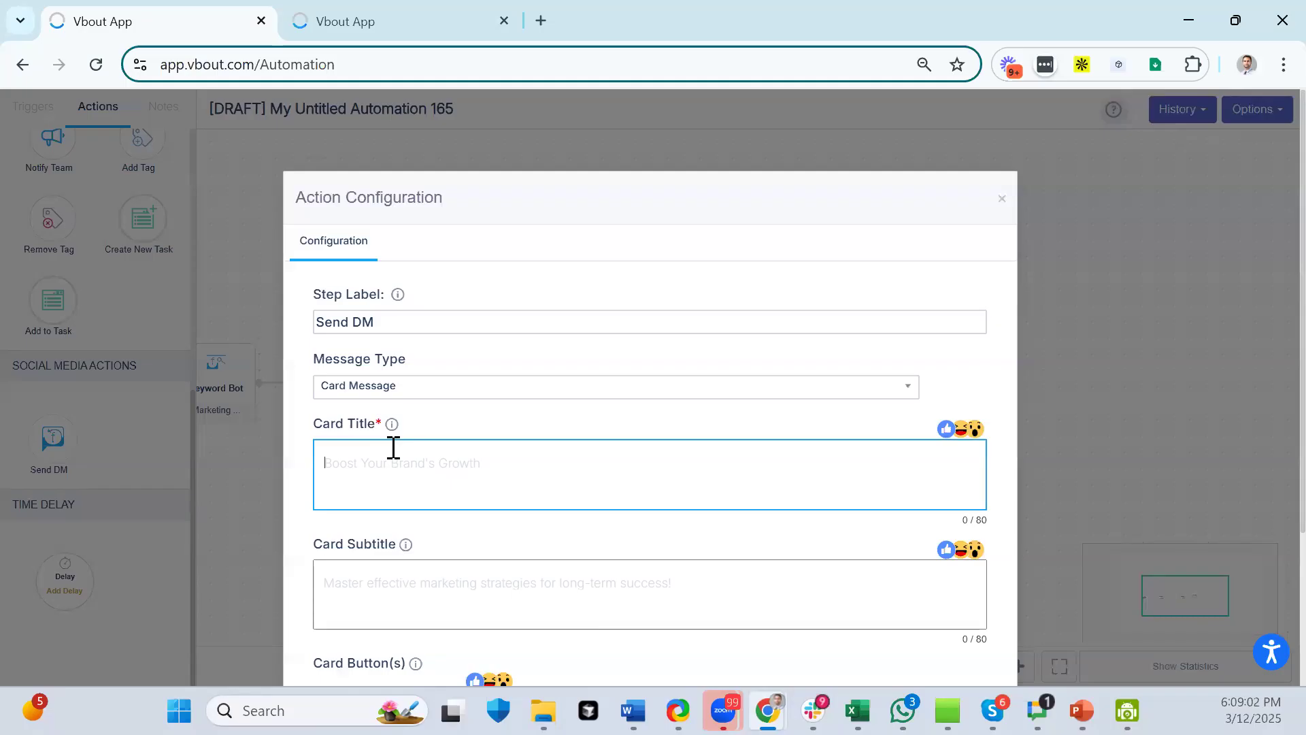
click(439, 579)
scroll(531, 510, down, 3)
click(963, 504)
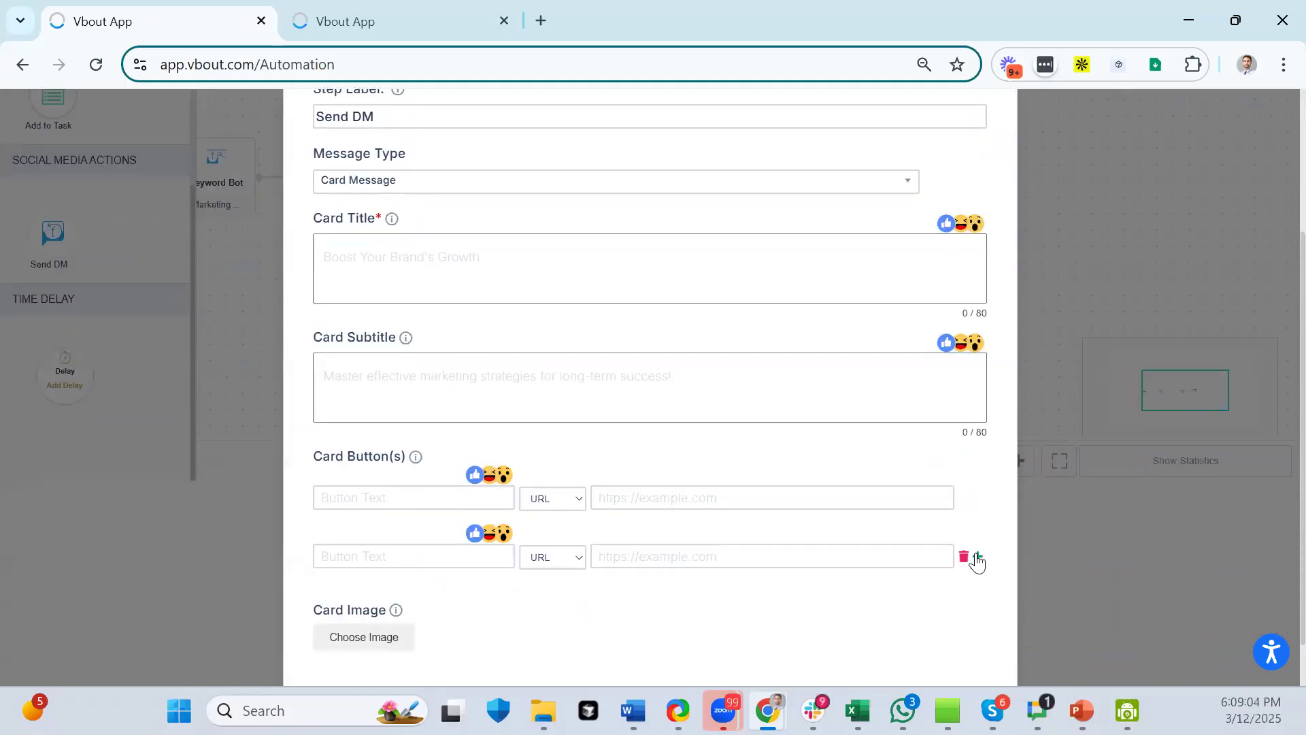
click(964, 557)
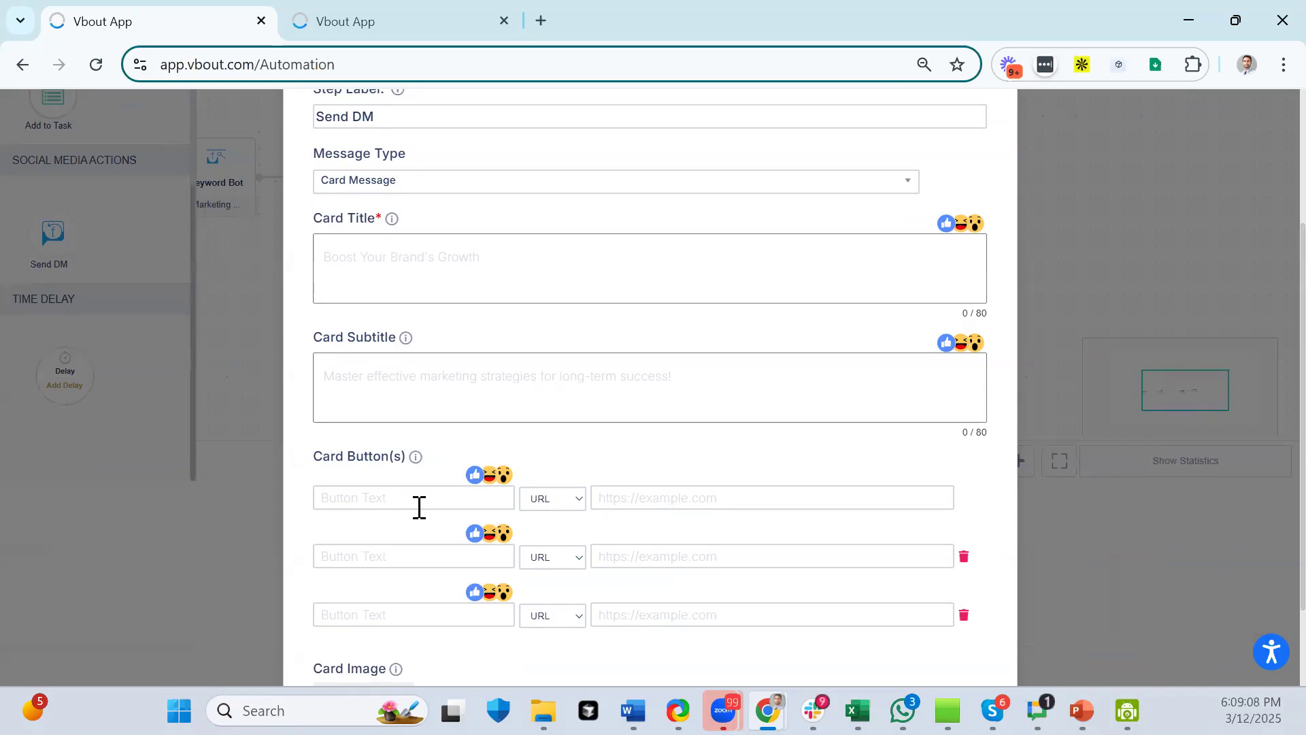
scroll(854, 542, down, 3)
click(932, 656)
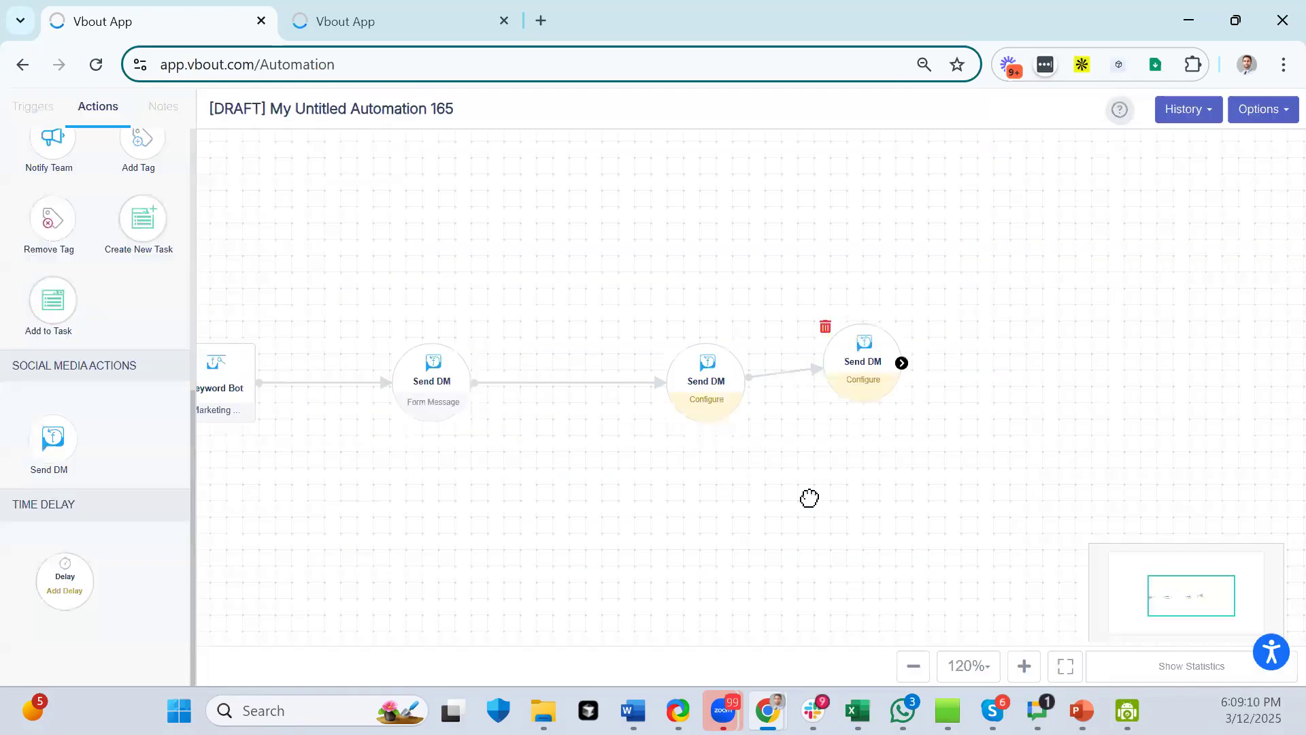
drag(431, 505, 603, 487)
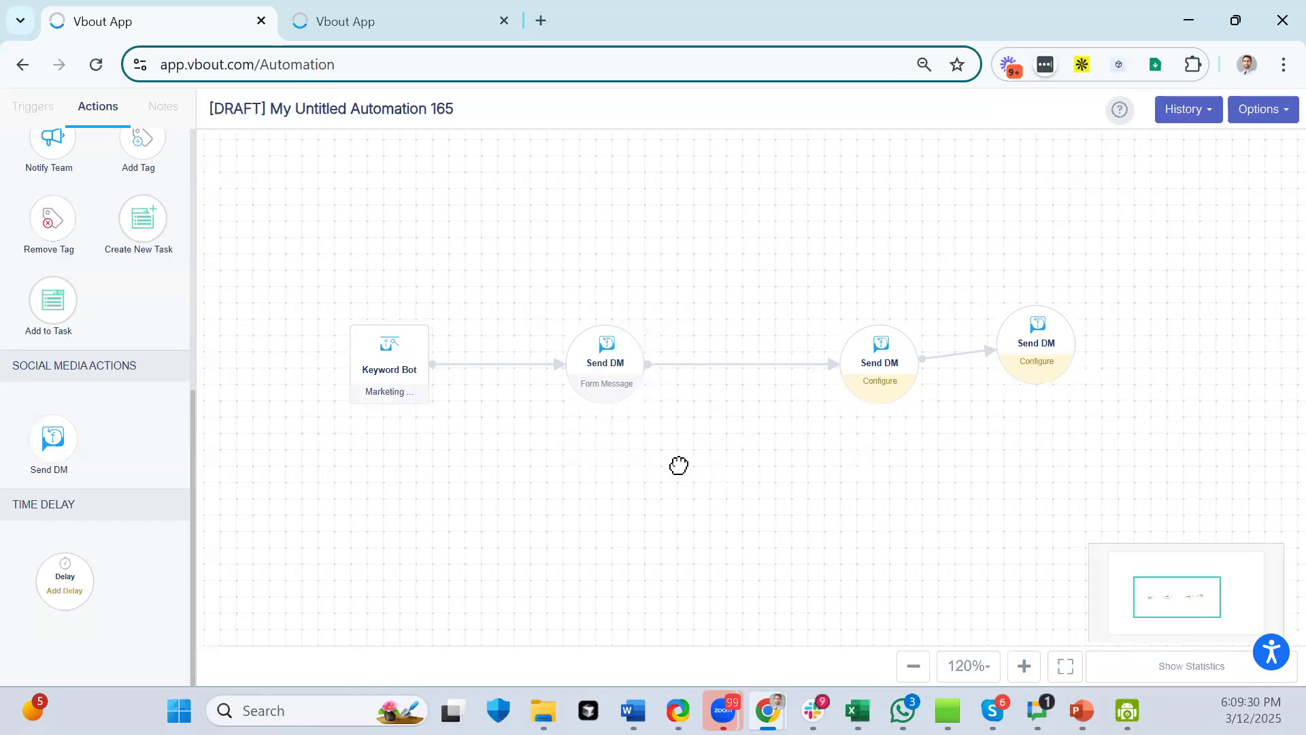
drag(675, 463, 411, 562)
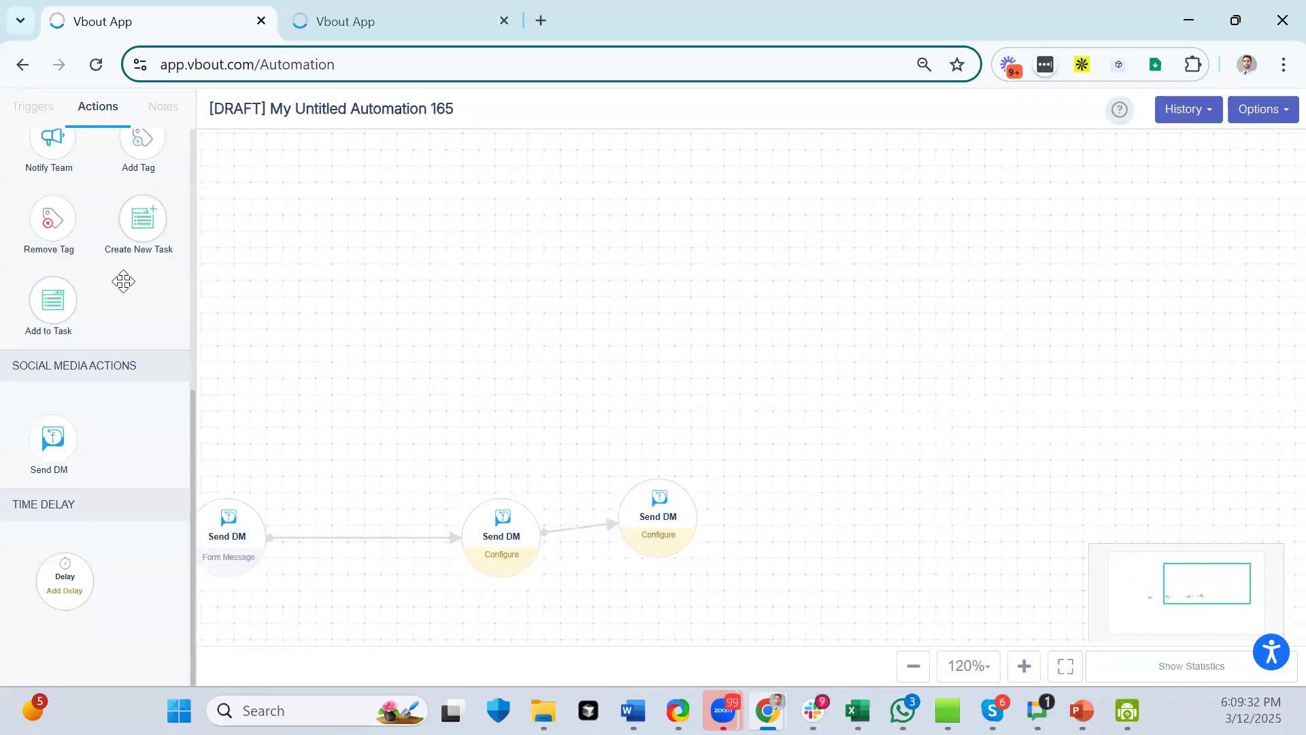
scroll(68, 132, up, 5)
click(34, 107)
scroll(96, 291, up, 2)
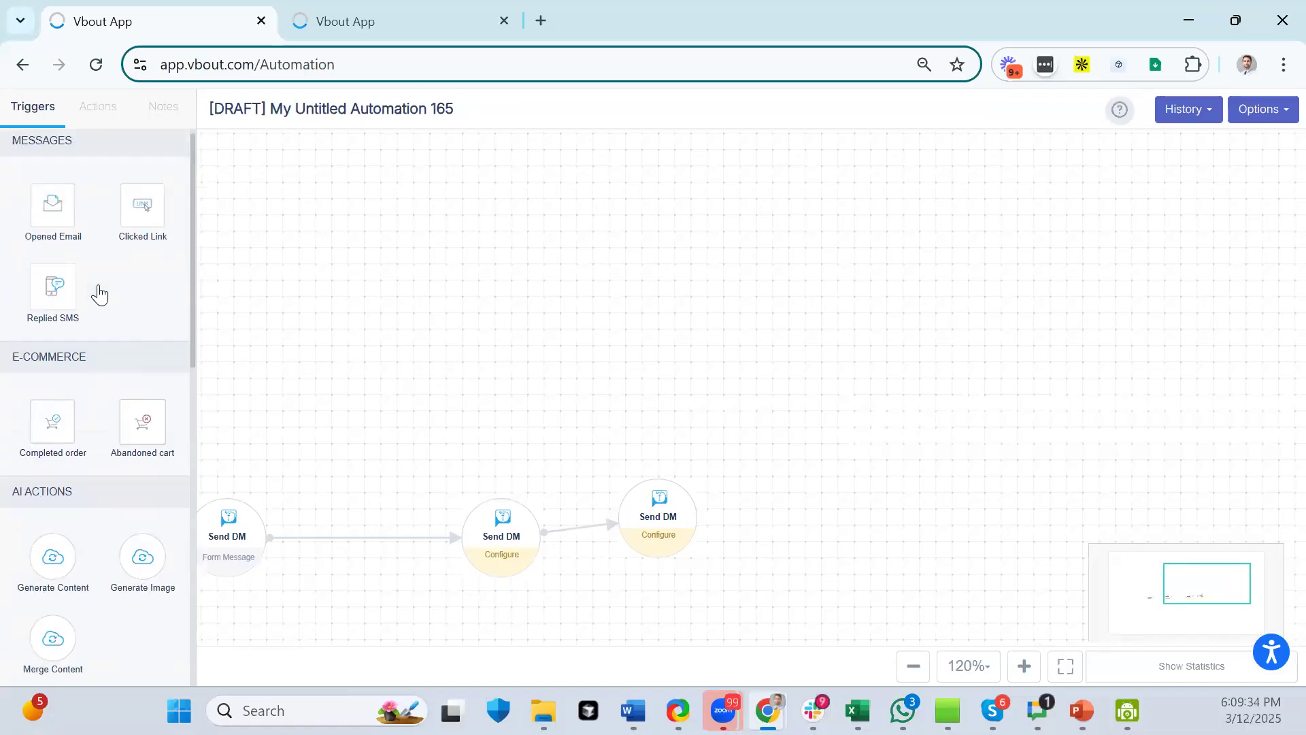
scroll(94, 318, down, 5)
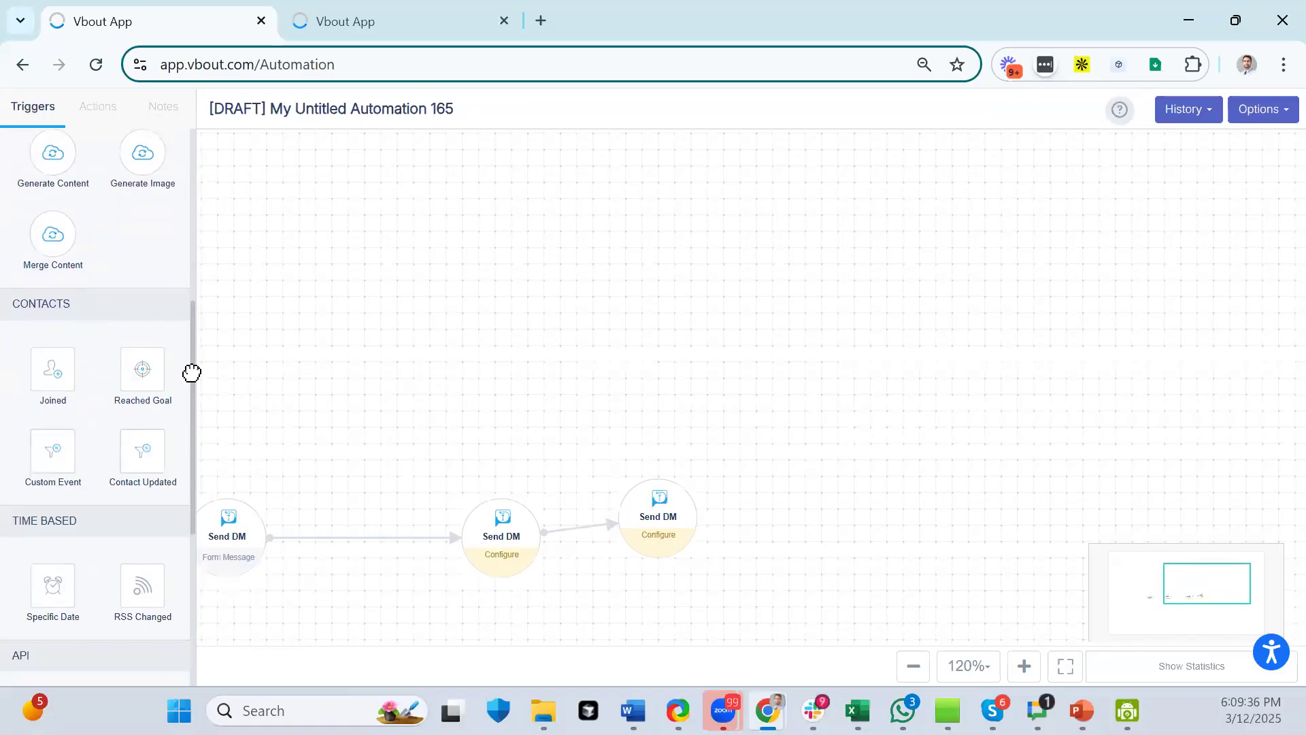
mouse_move(59, 376)
mouse_down()
mouse_move(333, 218)
mouse_move(300, 308)
mouse_move(100, 339)
mouse_move(68, 358)
mouse_up()
scroll(63, 204, up, 3)
click(96, 108)
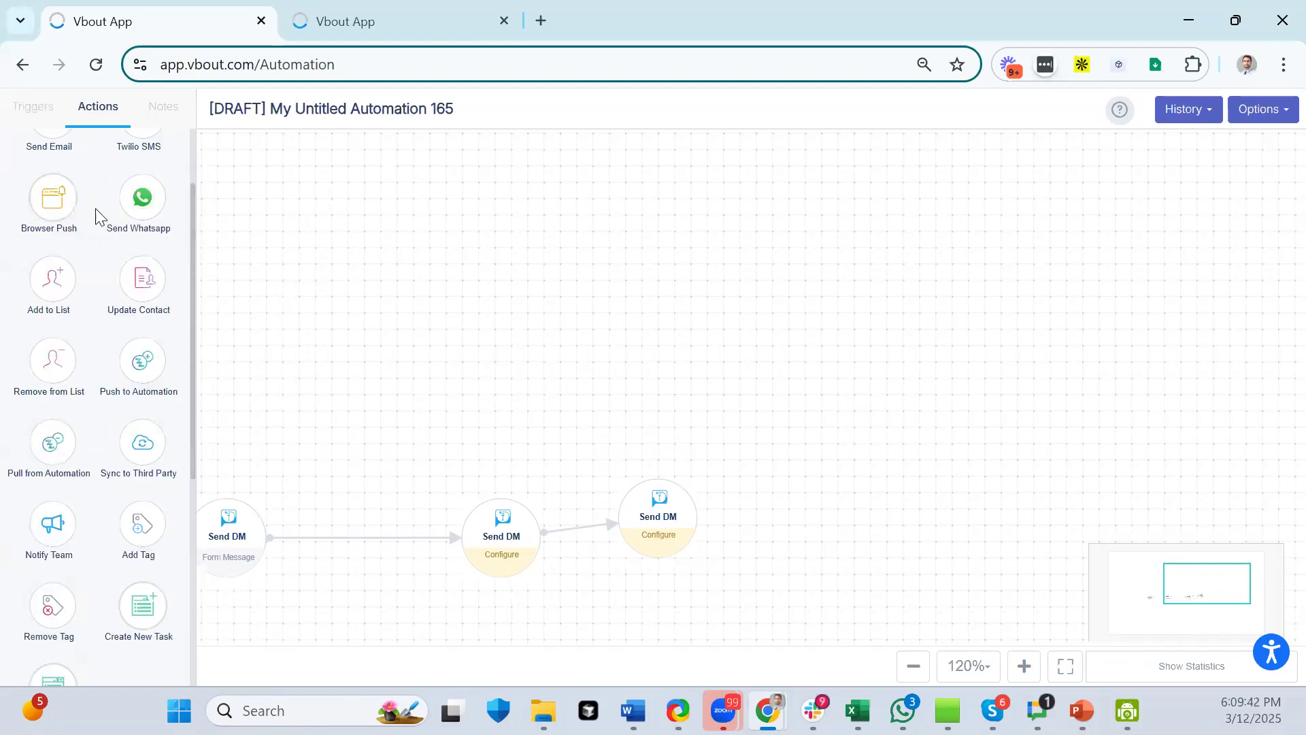
scroll(71, 213, up, 2)
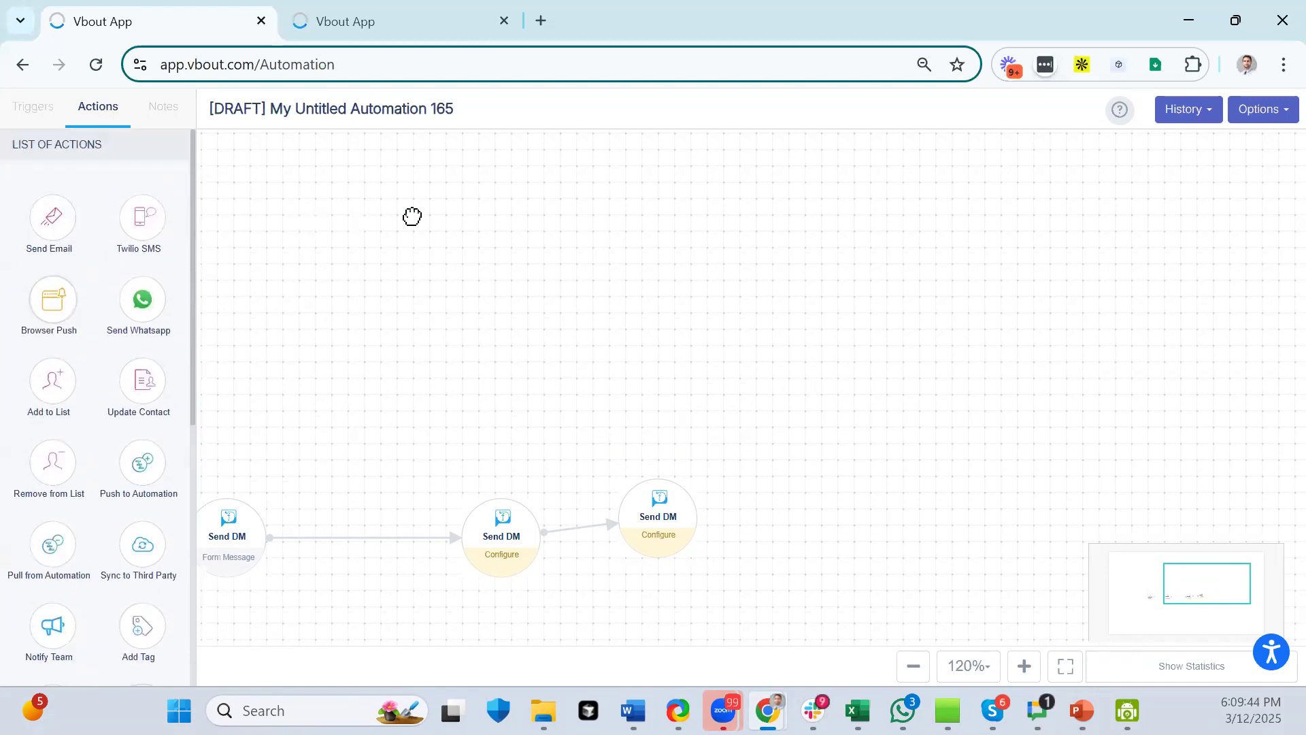
scroll(143, 400, down, 4)
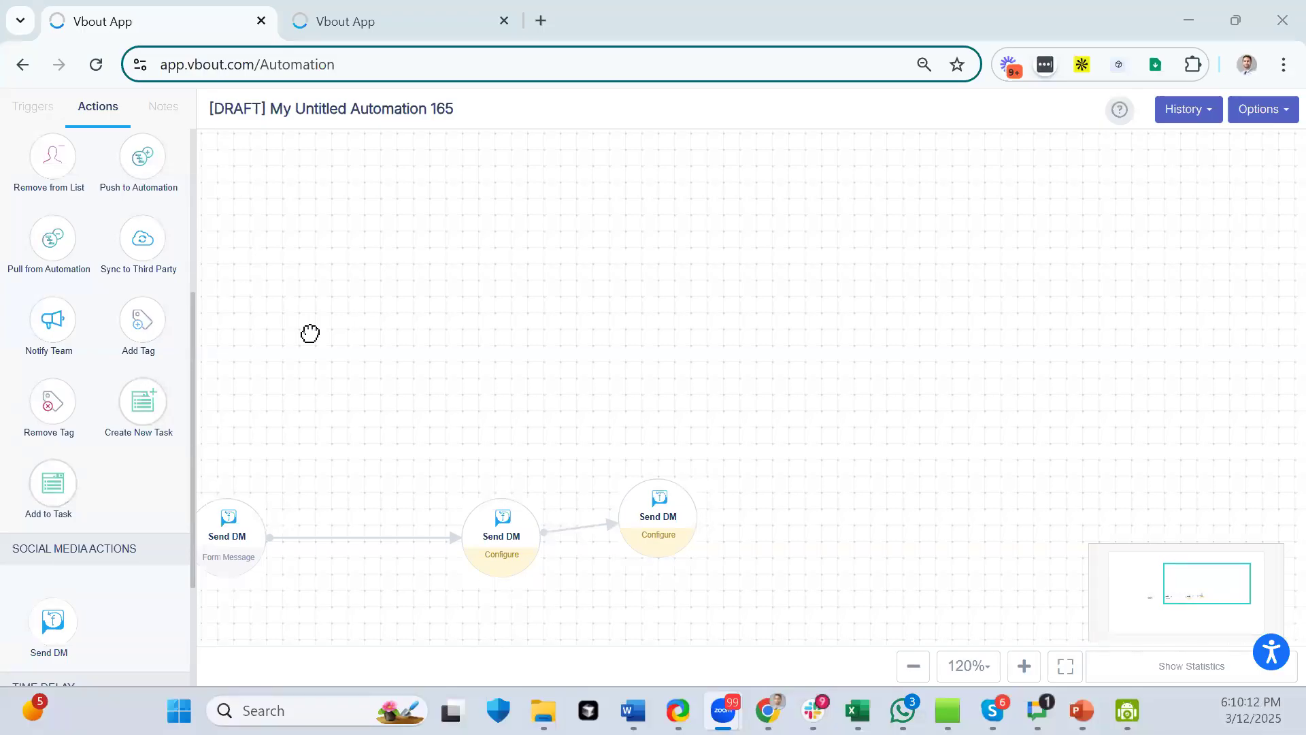
drag(417, 336, 559, 299)
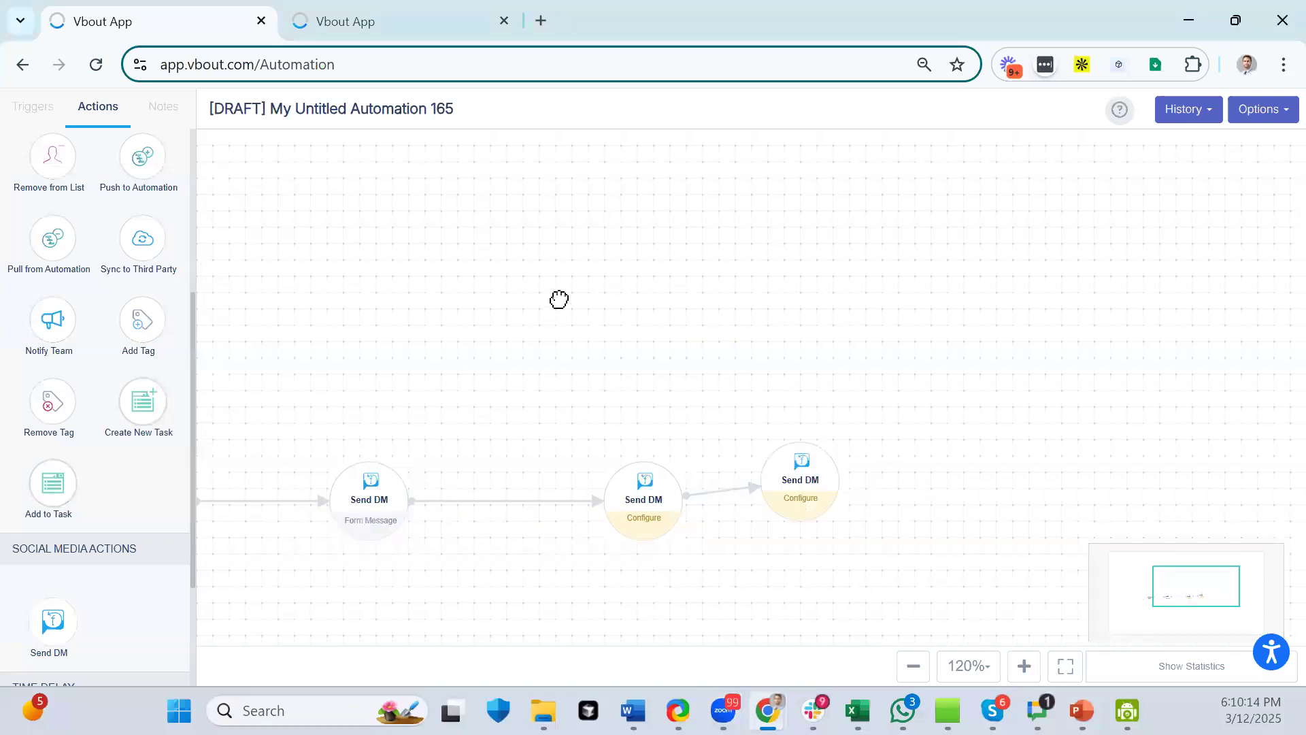
- Bring the Keyword Bot trigger back into view and open the Options menu for publishing
click(37, 124)
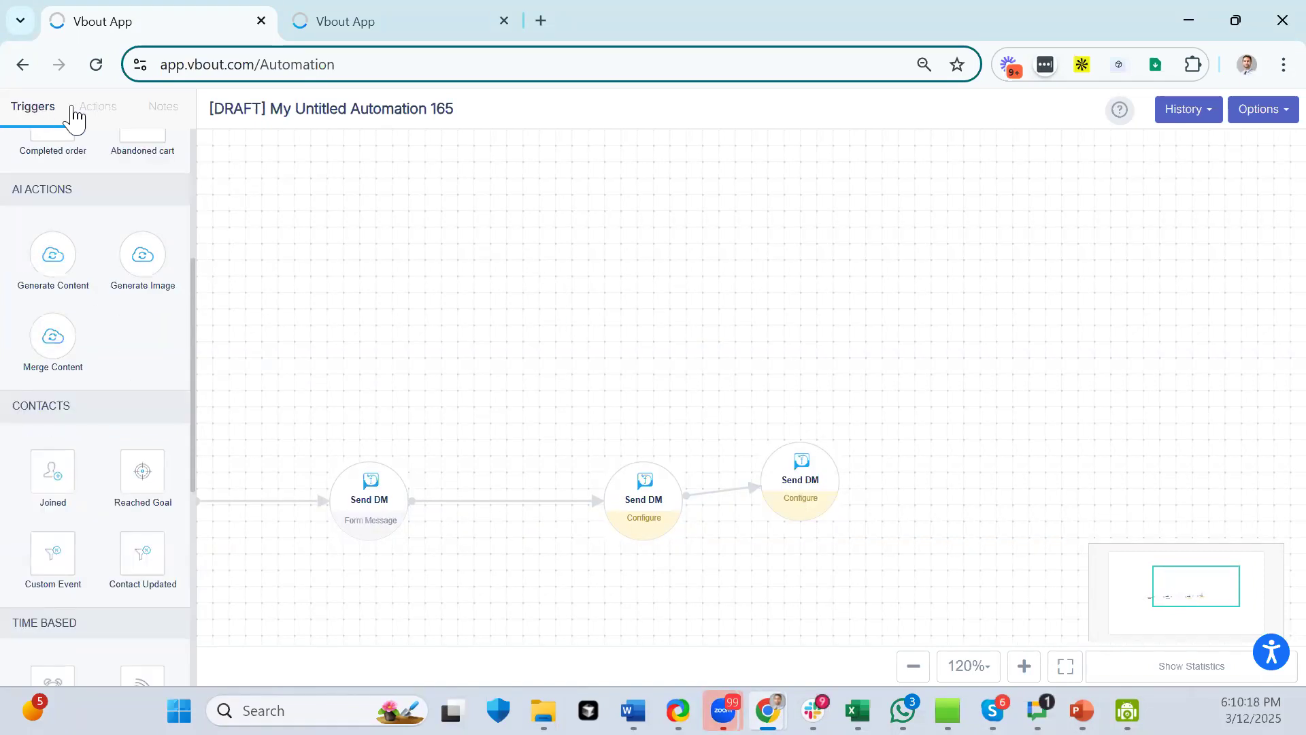
drag(388, 402, 540, 394)
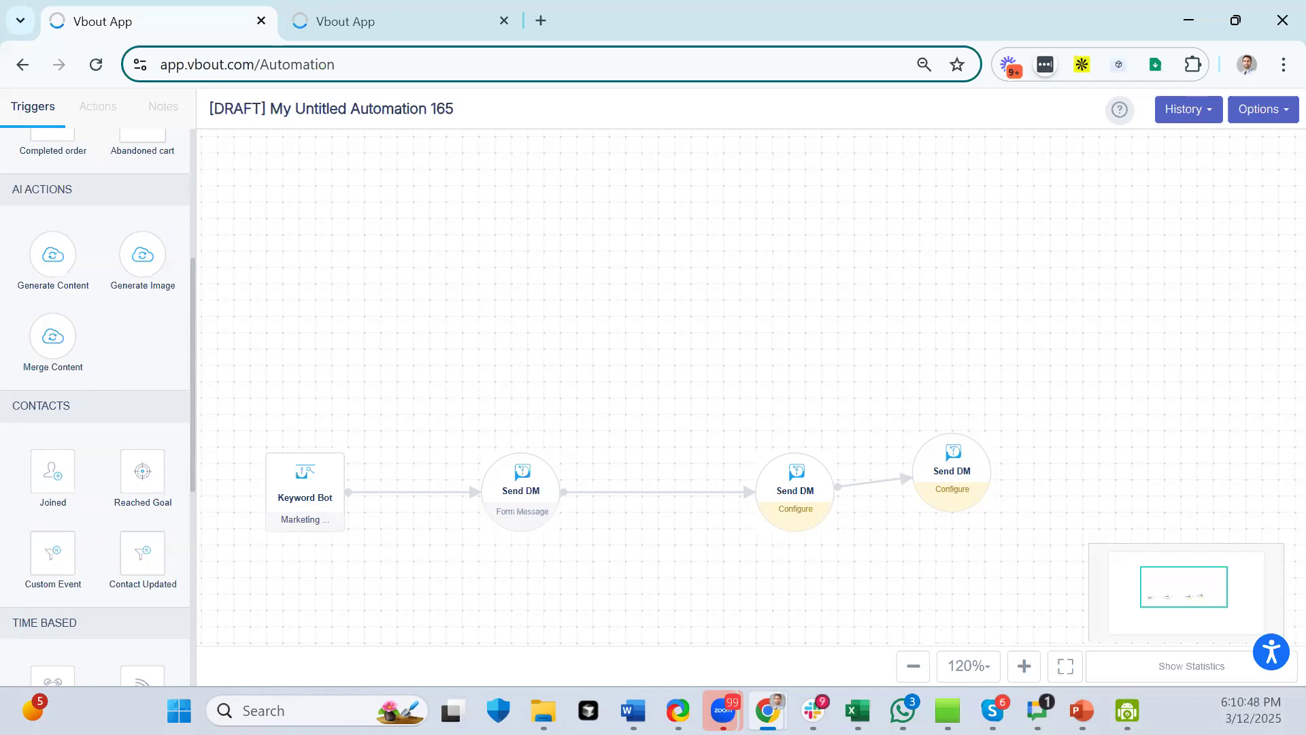
click(1258, 110)
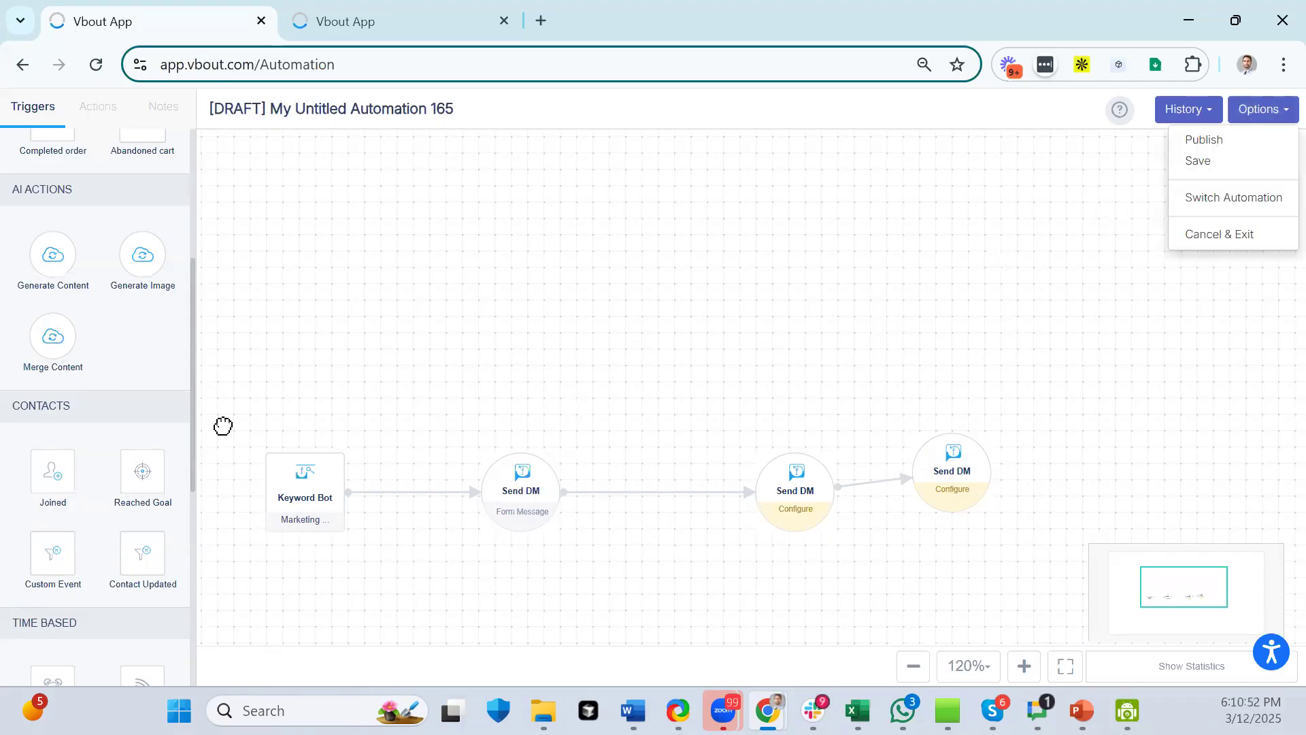